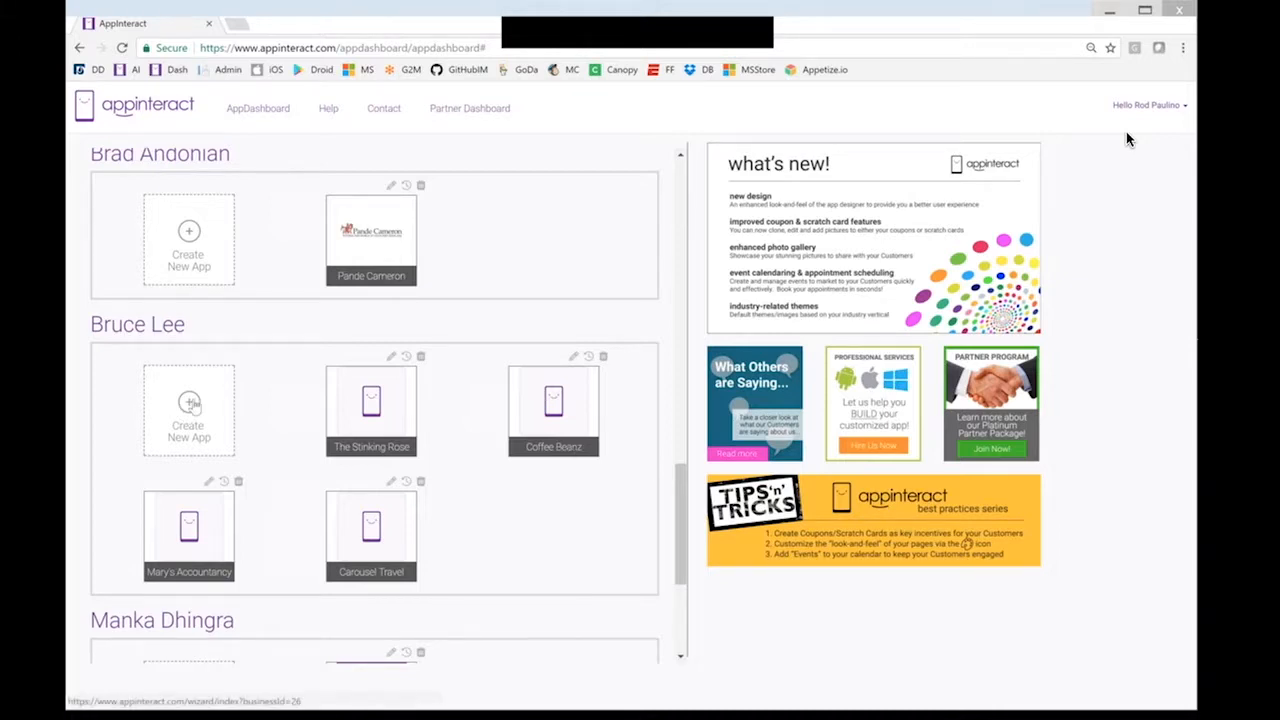
# Start a new app and zoom the 'Tell us about your business' page in two levels
pyautogui.click(190, 403)
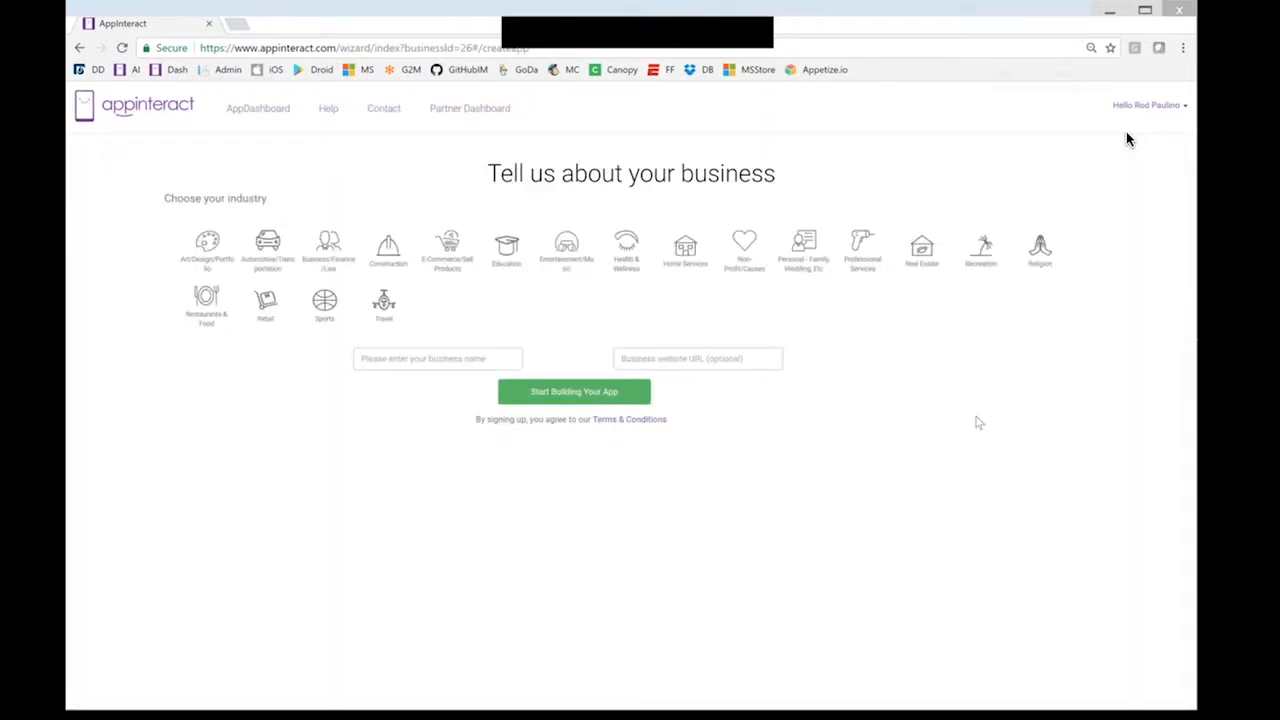
pyautogui.hotkey('ctrl', '+')
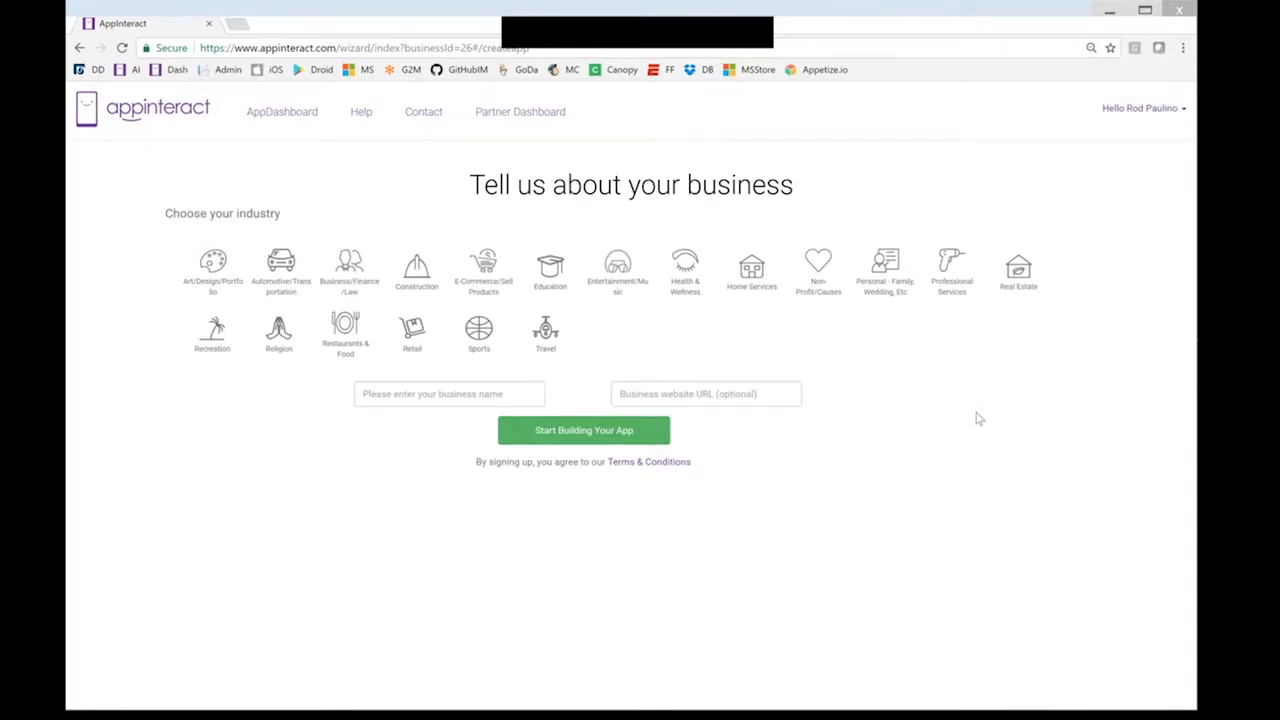
pyautogui.hotkey('ctrl', '+')
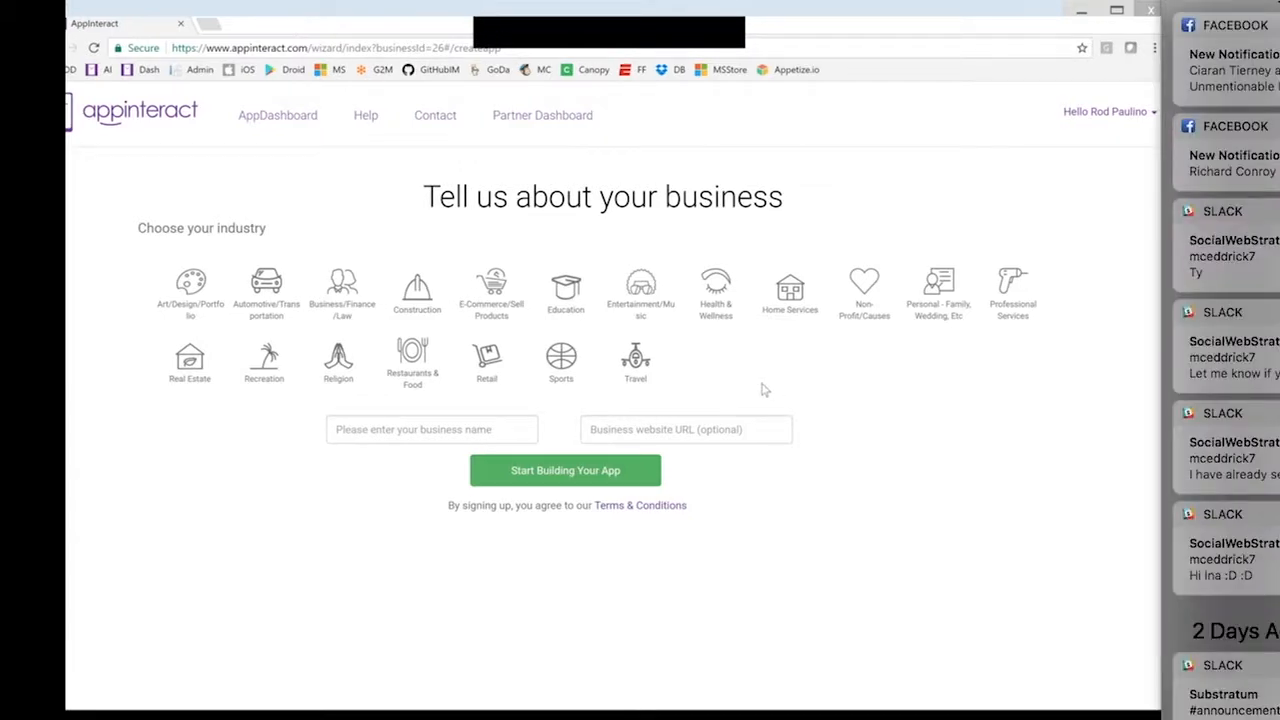
# Choose Restaurants & Food, name the business 'Pizzas R Us', and start building the app
pyautogui.click(418, 369)
pyautogui.click(432, 428)
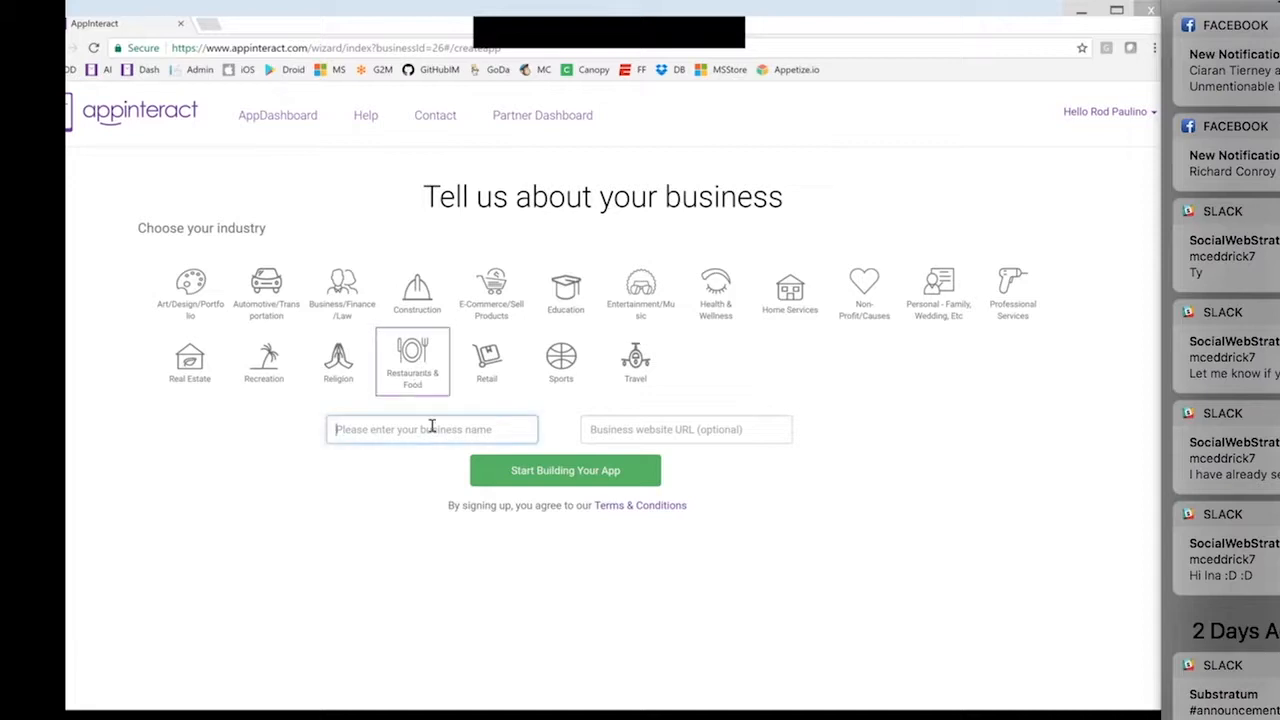
pyautogui.write('Pizza')
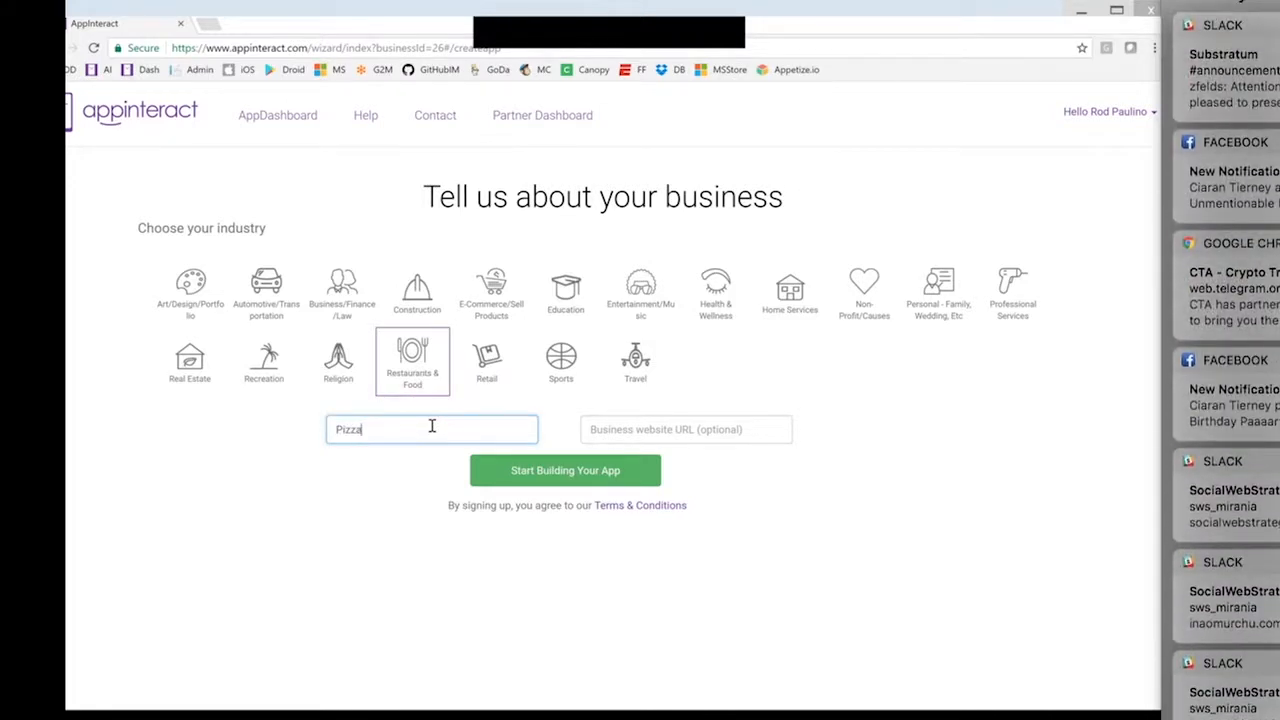
pyautogui.write('s R Us')
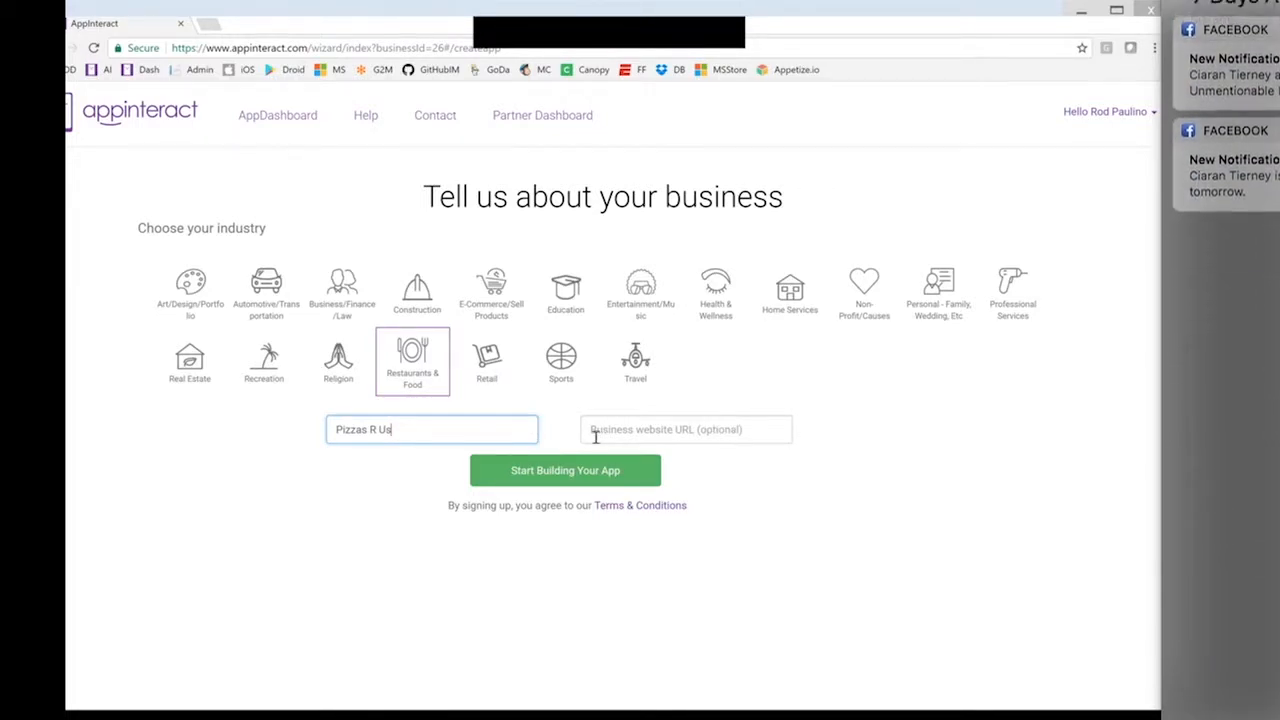
pyautogui.click(590, 478)
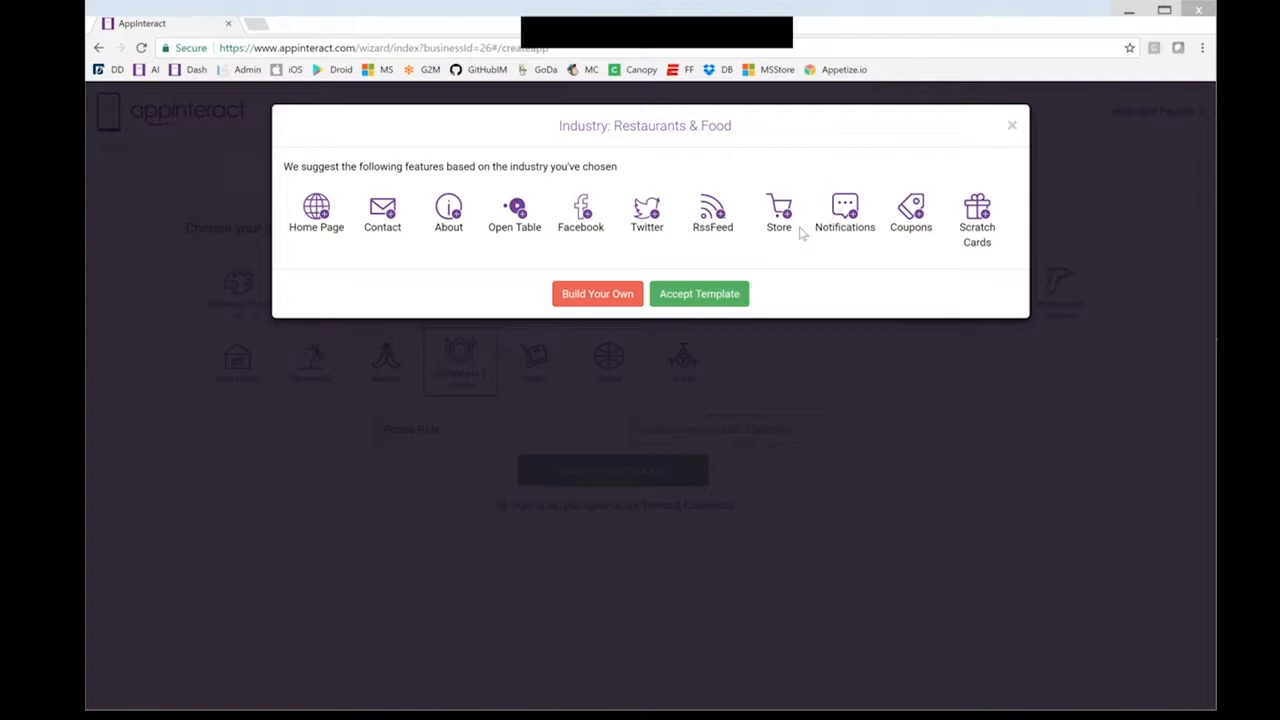
# Accept the suggested restaurant template and apply the third, blue-header food theme
pyautogui.click(707, 294)
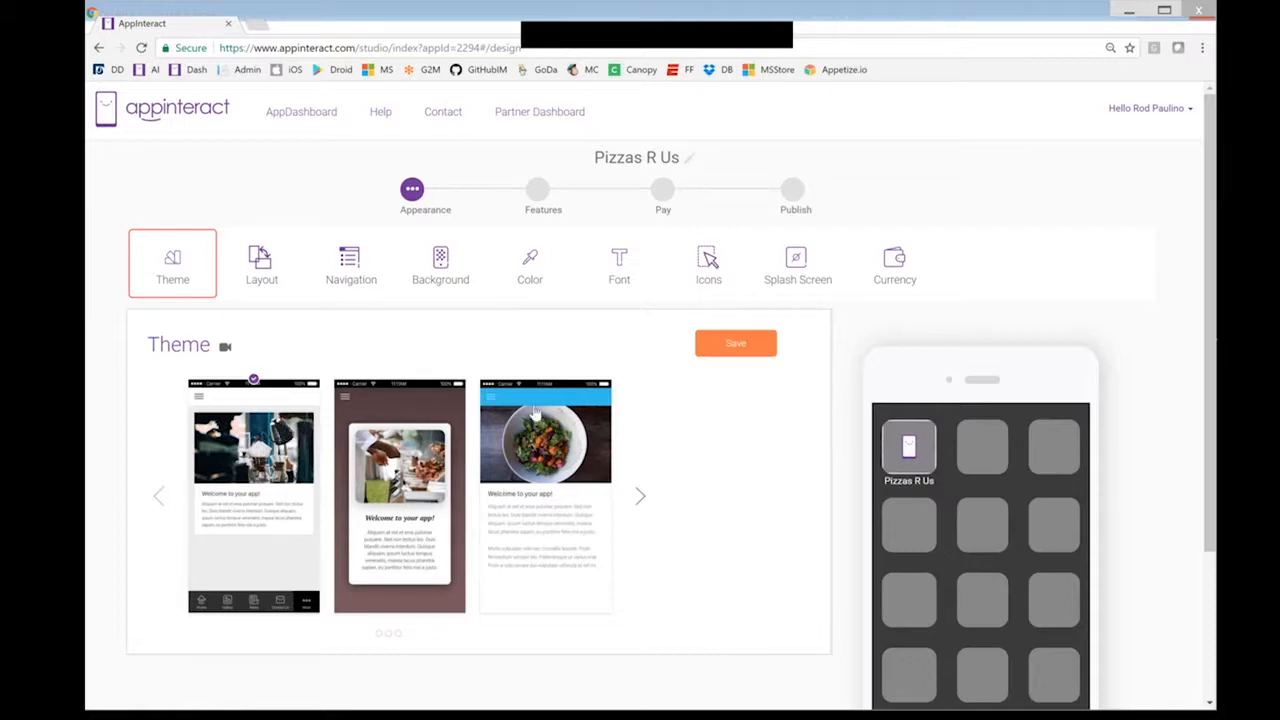
pyautogui.click(563, 430)
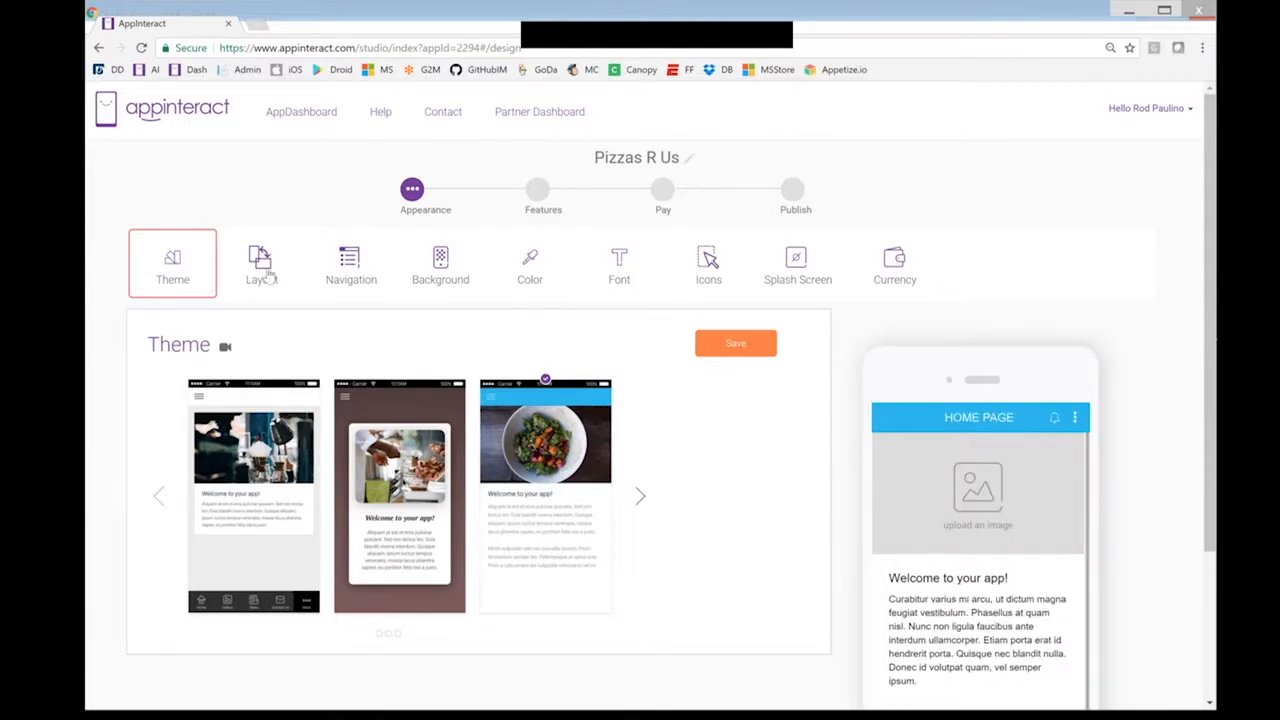
# Save the side-menu layout, review the navigation and background options, and open Color settings
pyautogui.click(268, 280)
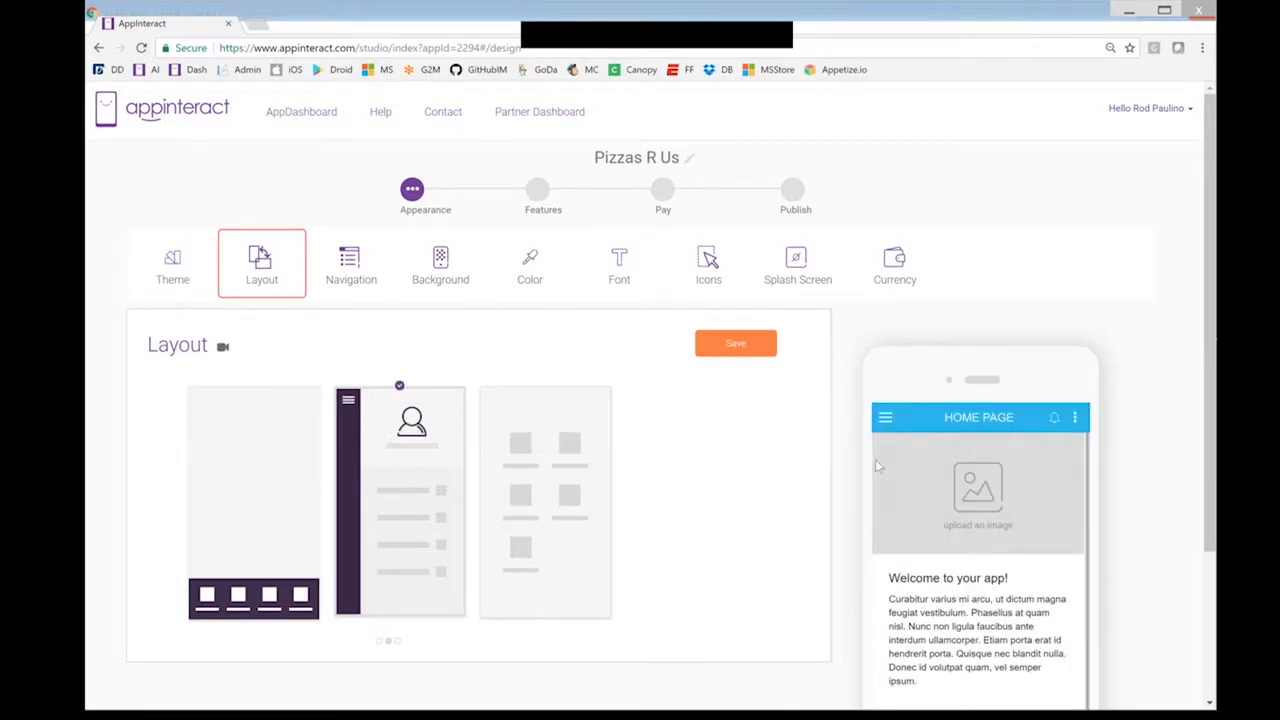
pyautogui.click(736, 345)
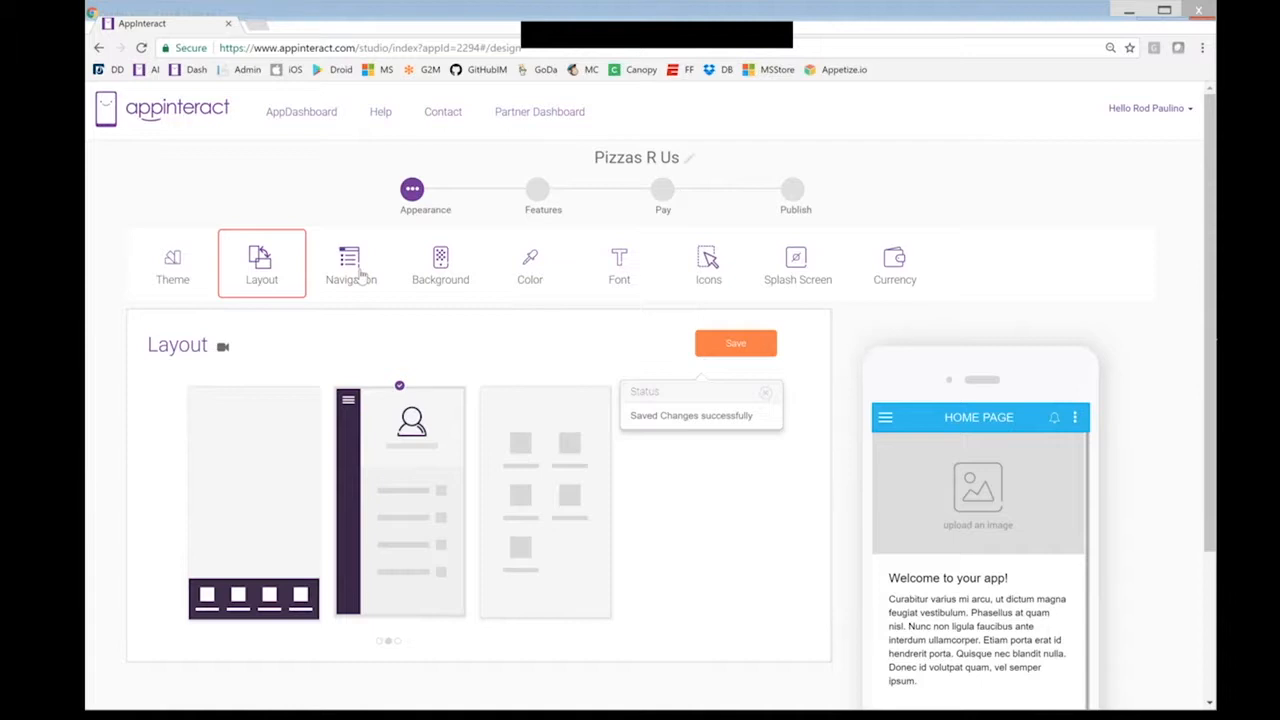
pyautogui.click(362, 278)
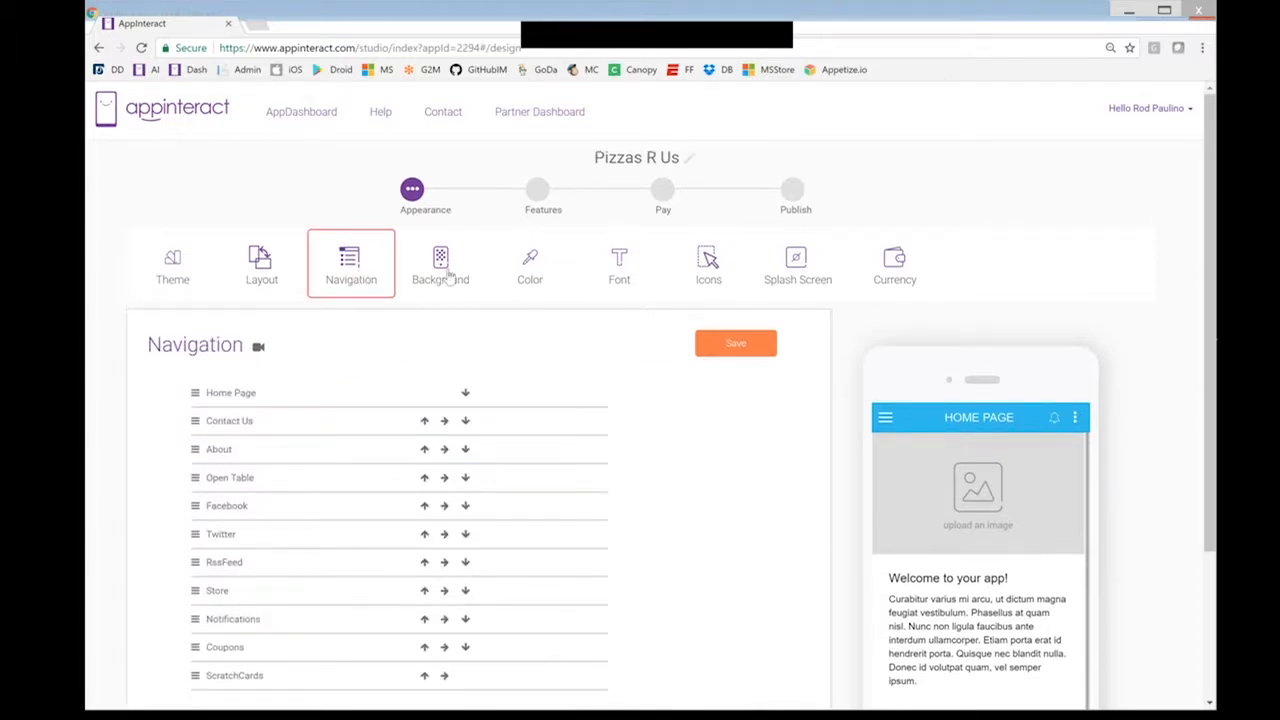
pyautogui.click(450, 276)
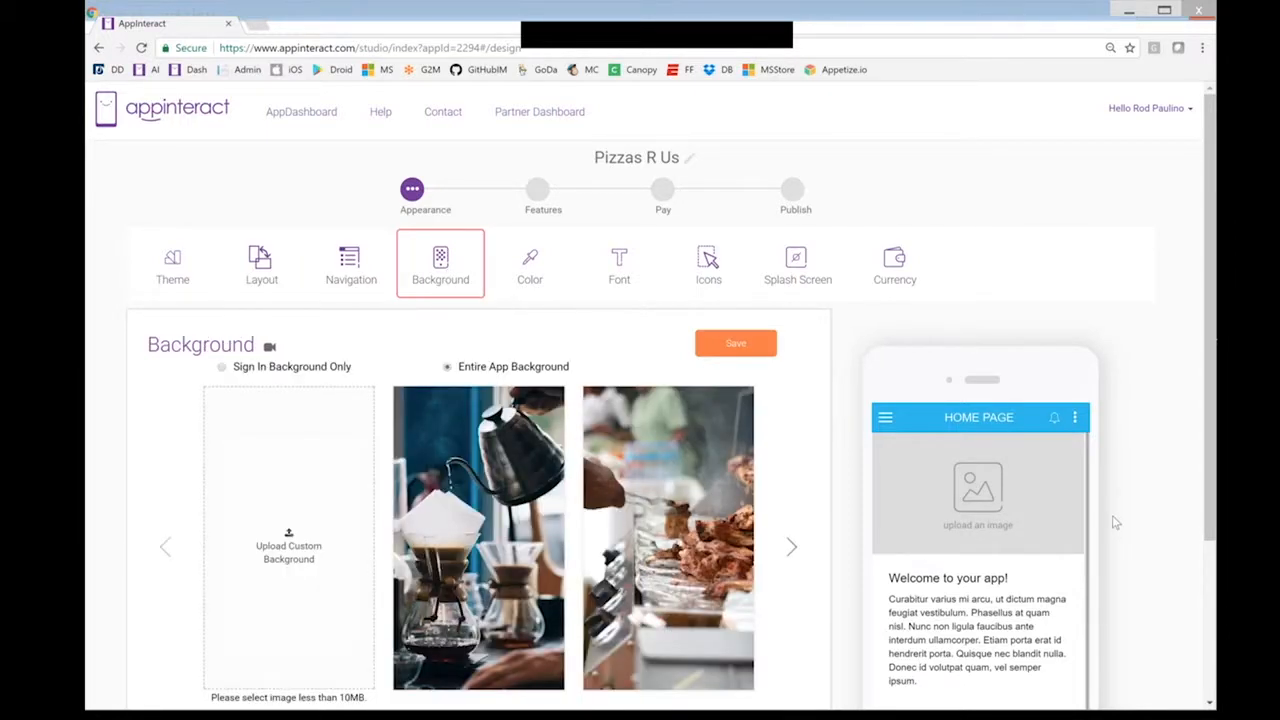
pyautogui.scroll(-1, 1116, 522)
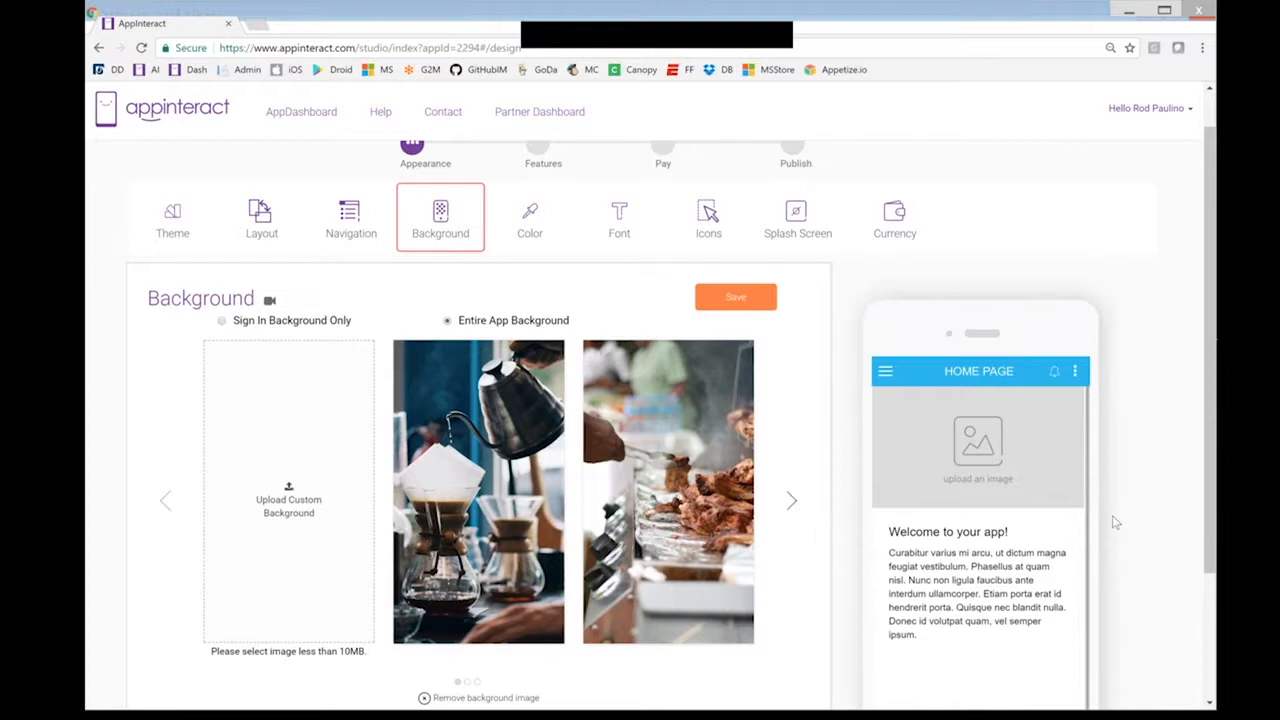
pyautogui.scroll(-1, 976, 526)
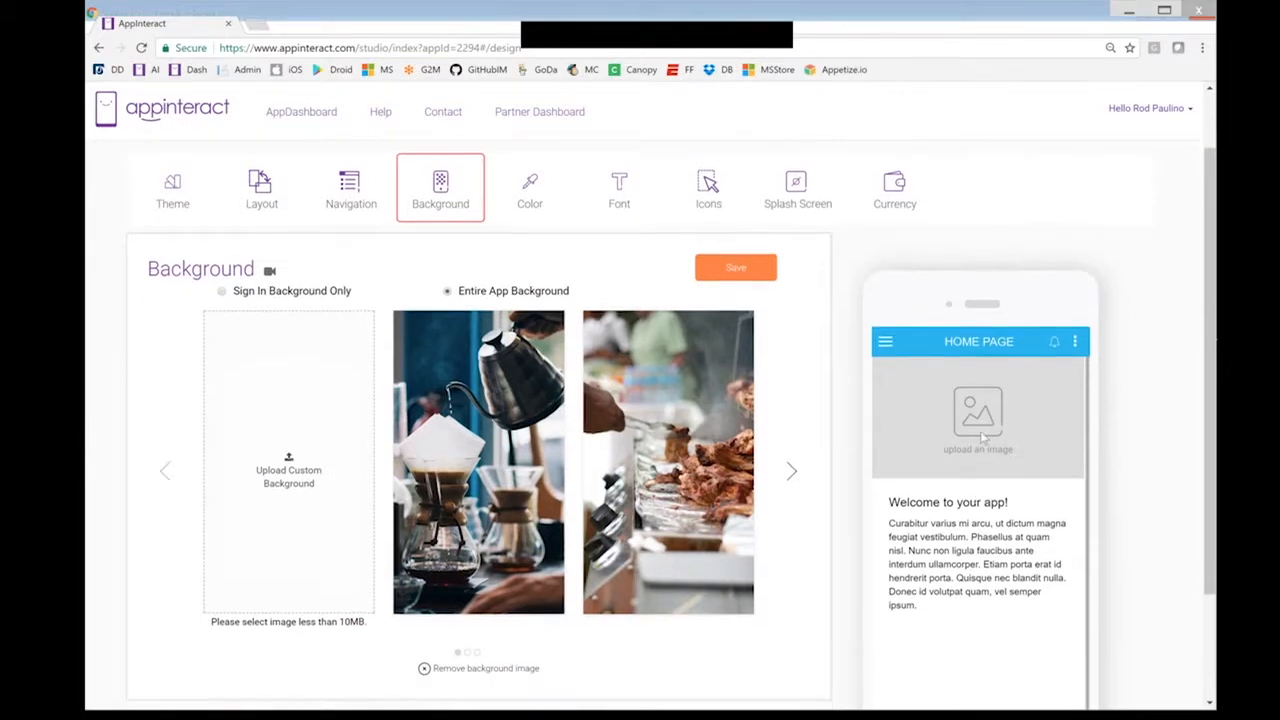
pyautogui.scroll(2, 985, 436)
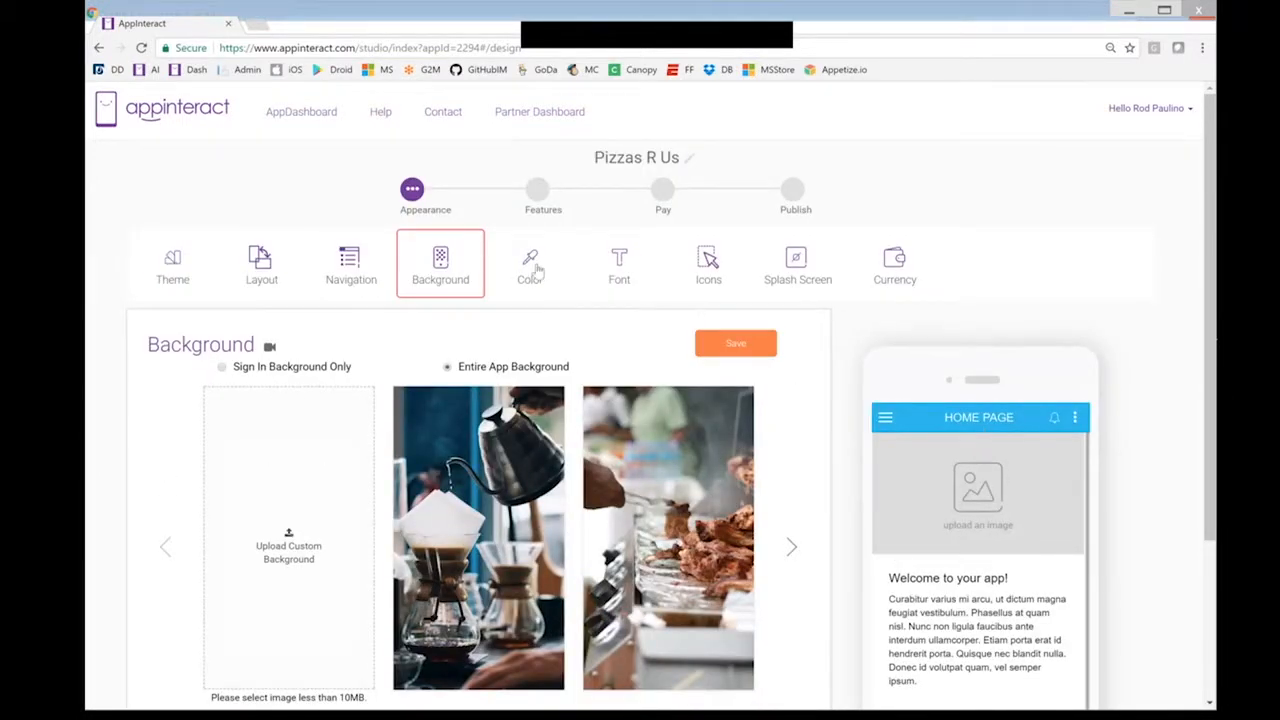
pyautogui.click(570, 278)
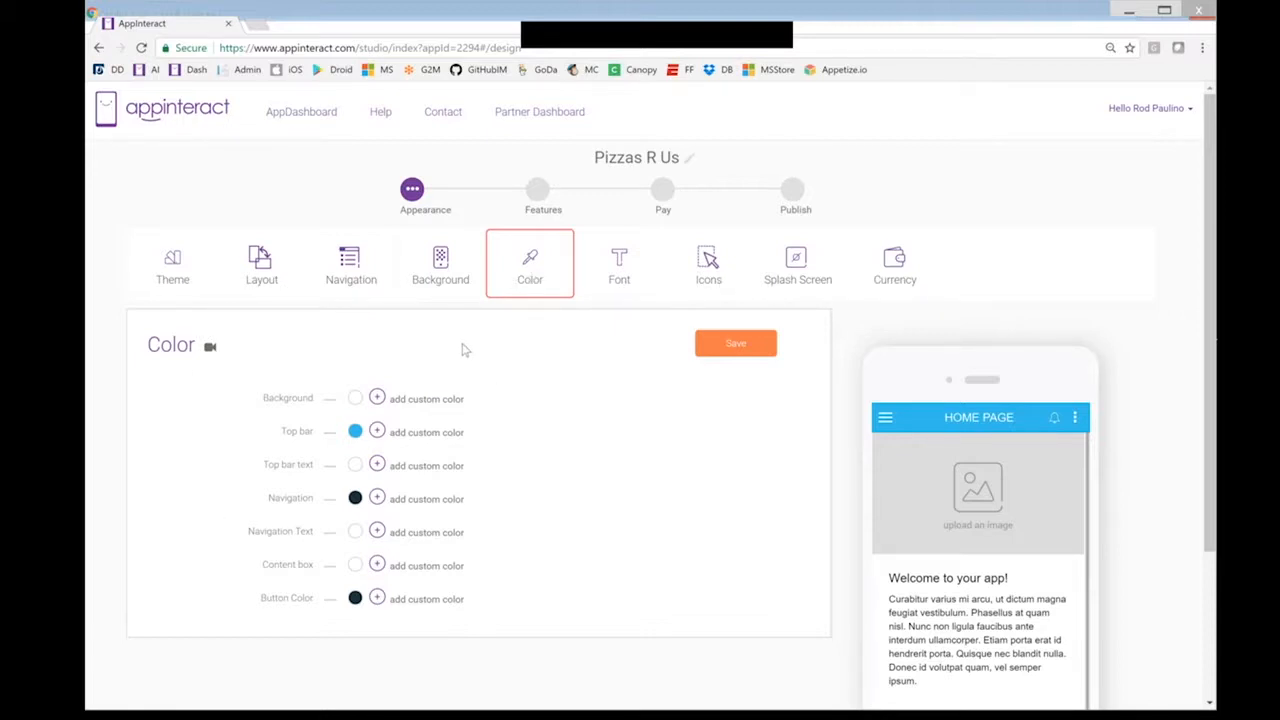
# Set the top bar to a custom dark green and save it
pyautogui.click(378, 432)
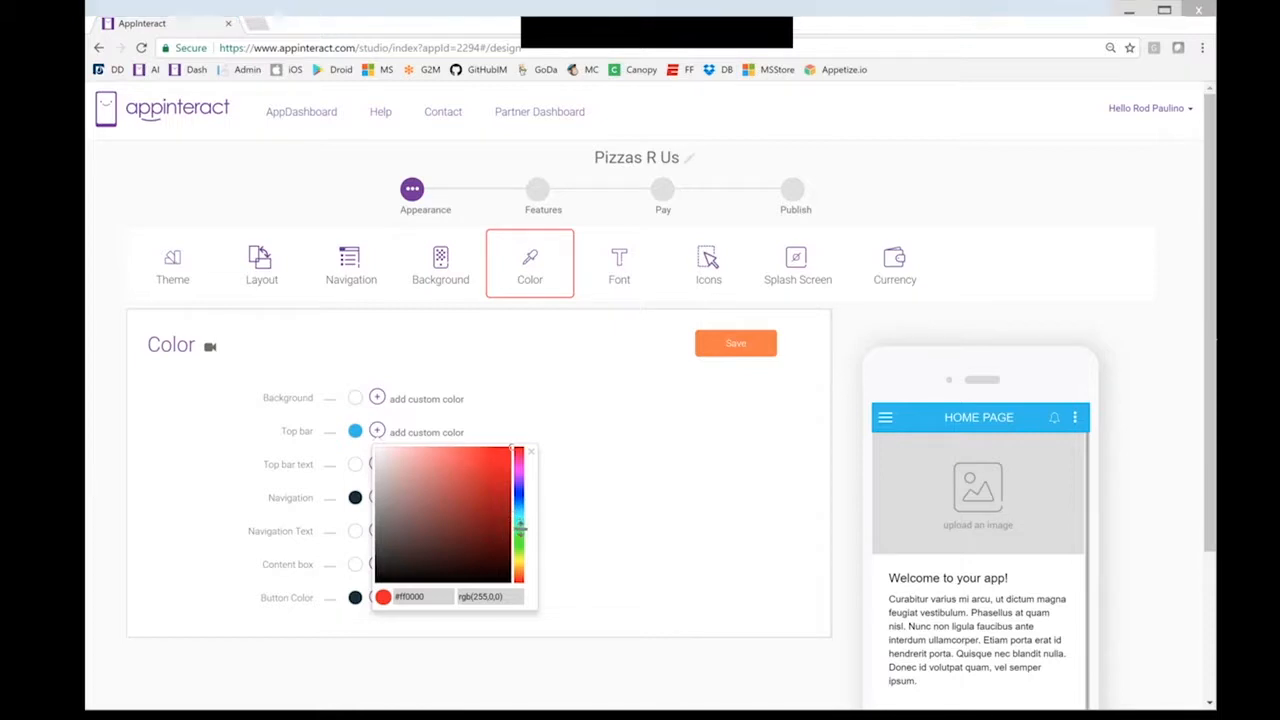
pyautogui.click(519, 536)
pyautogui.moveTo(508, 498); pyautogui.dragTo(501, 517)
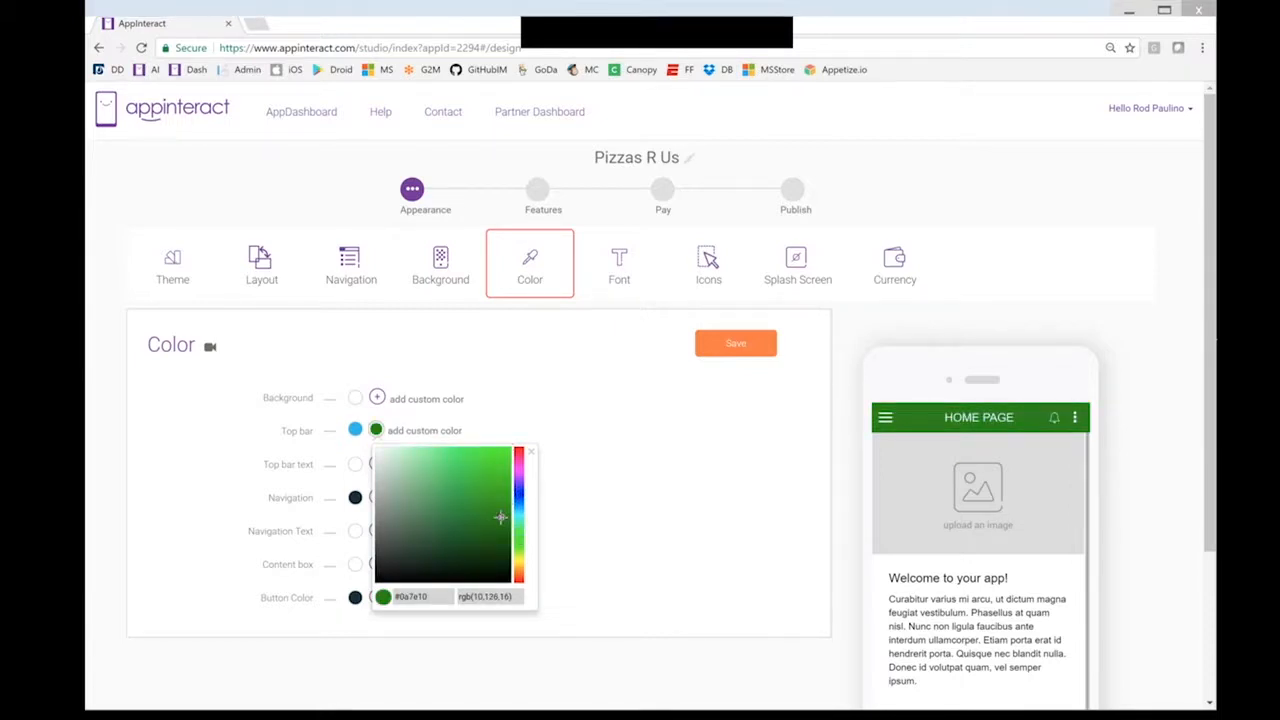
pyautogui.click(601, 460)
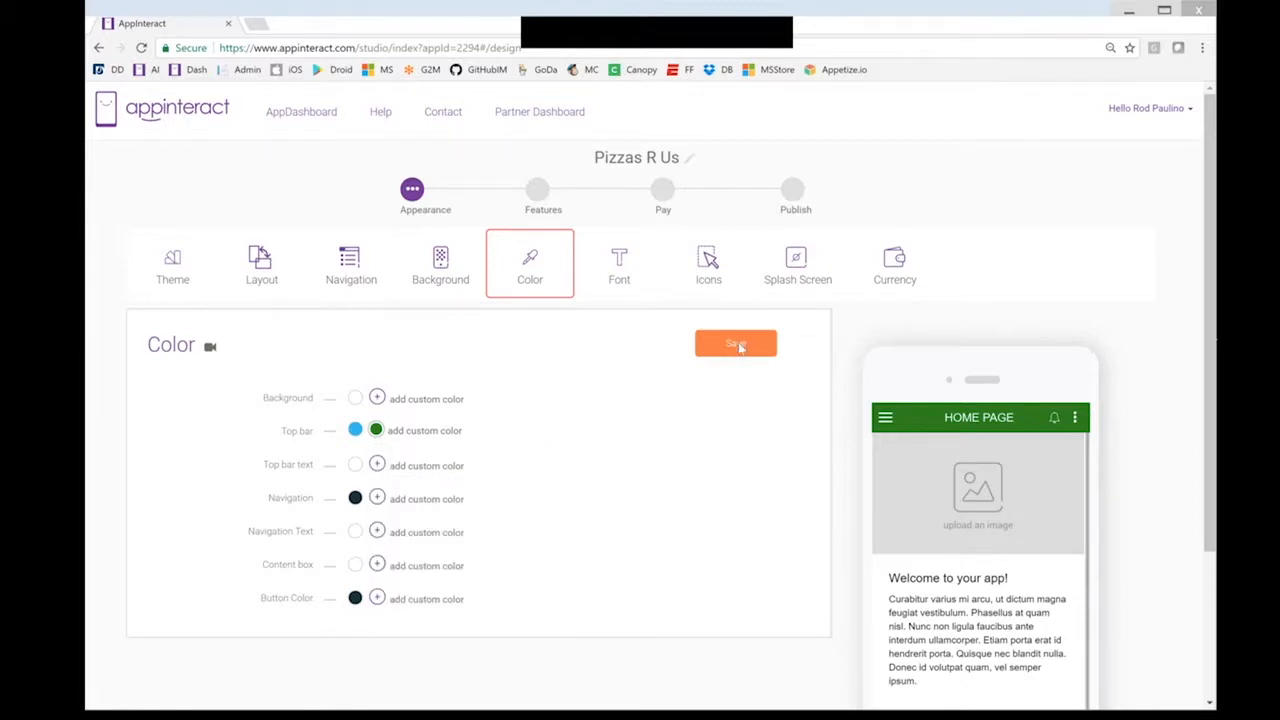
pyautogui.click(739, 345)
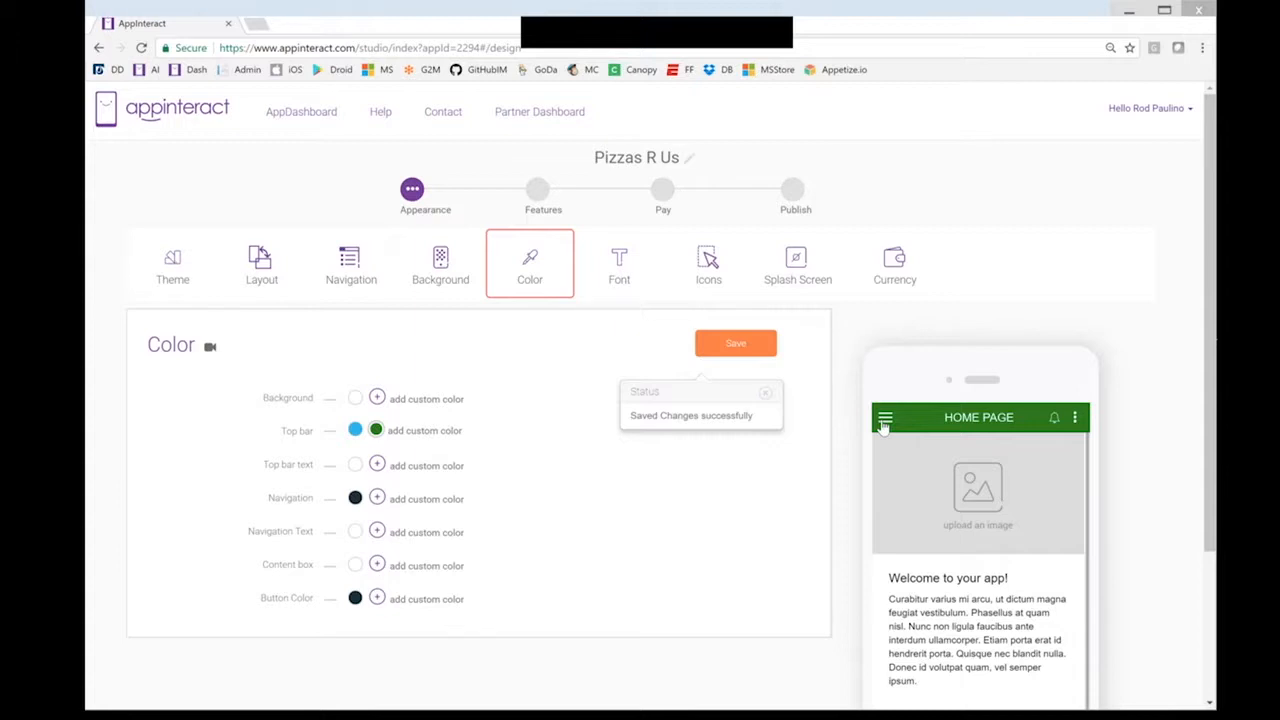
# With the preview's side menu open, make the navigation menu bright red and save it
pyautogui.click(884, 420)
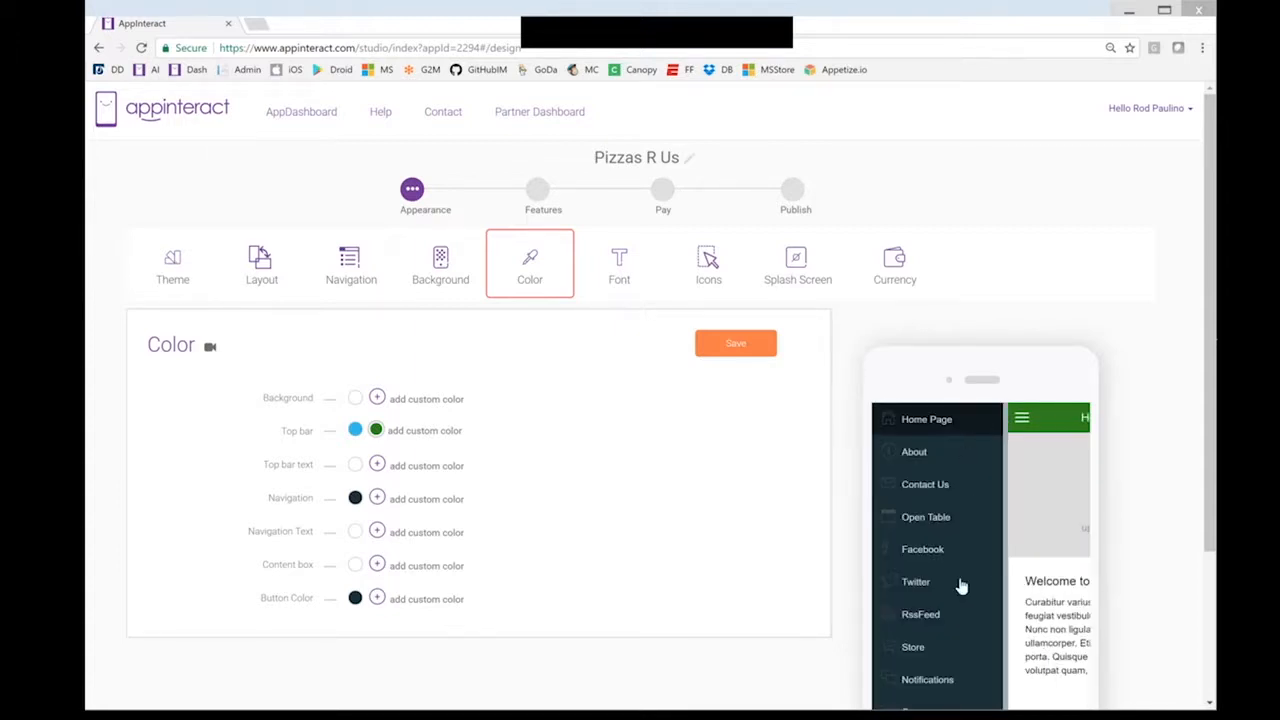
pyautogui.click(377, 499)
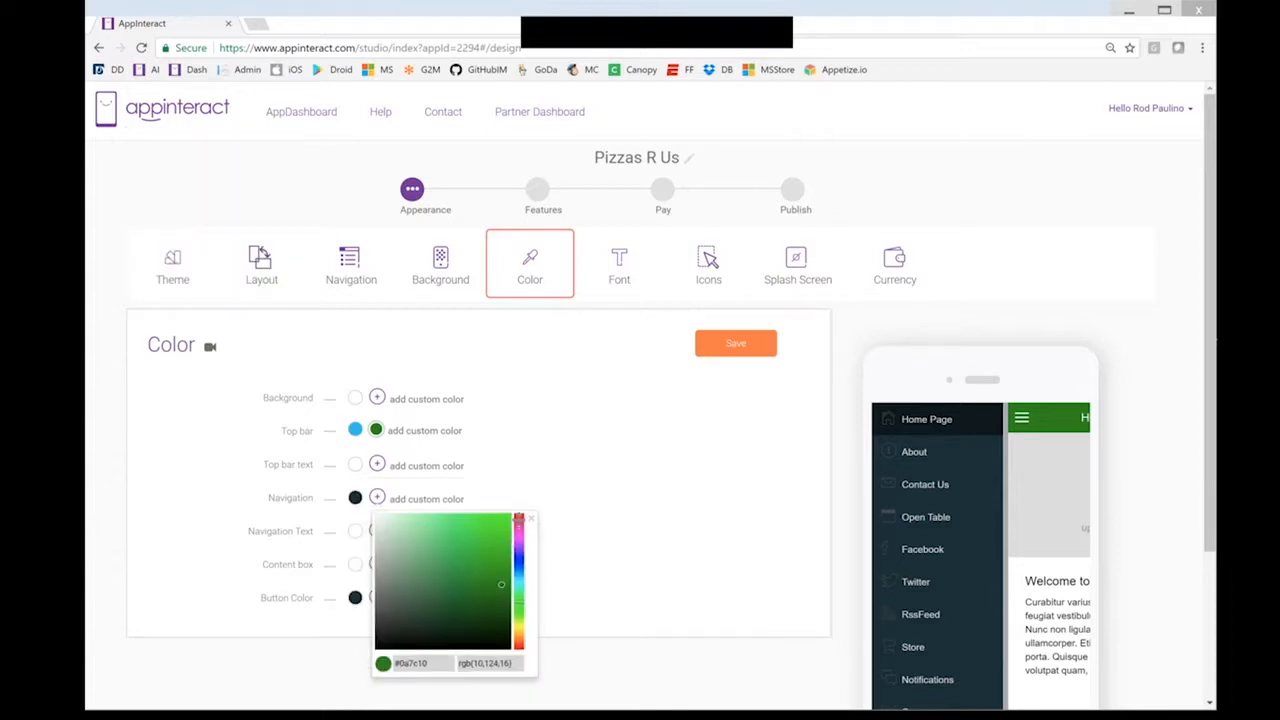
pyautogui.click(519, 520)
pyautogui.moveTo(519, 520); pyautogui.dragTo(519, 514)
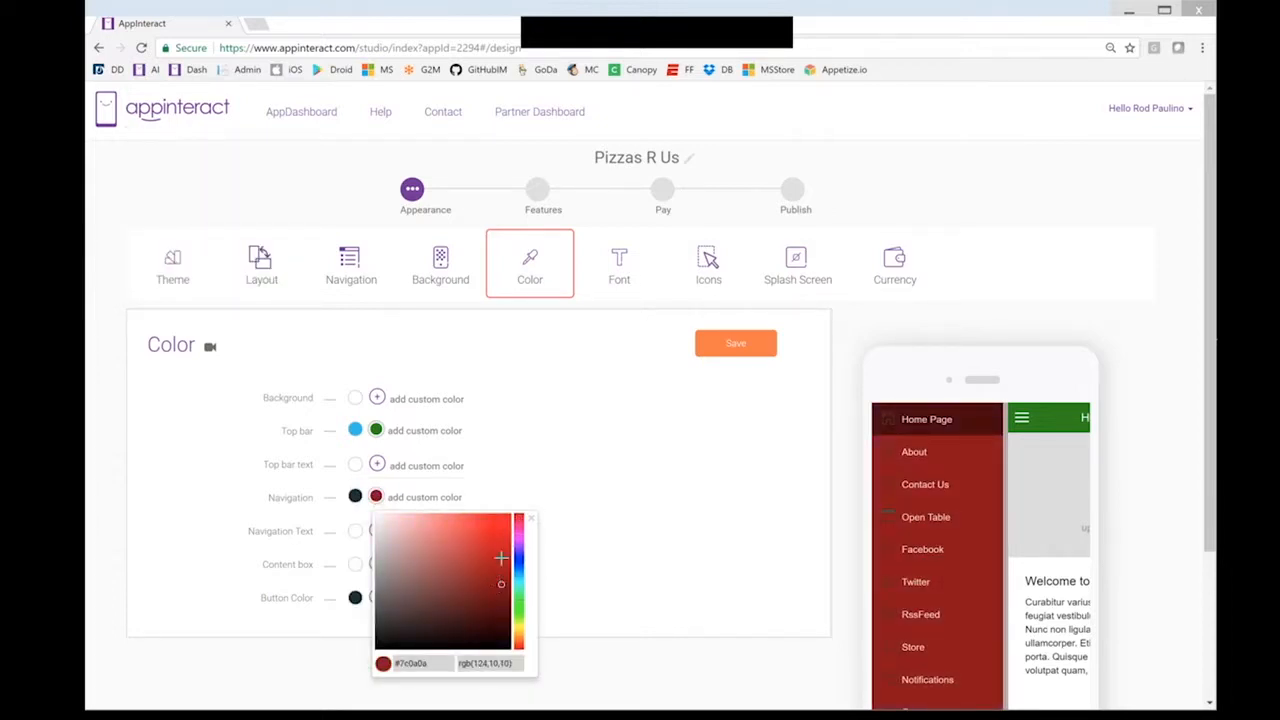
pyautogui.click(502, 546)
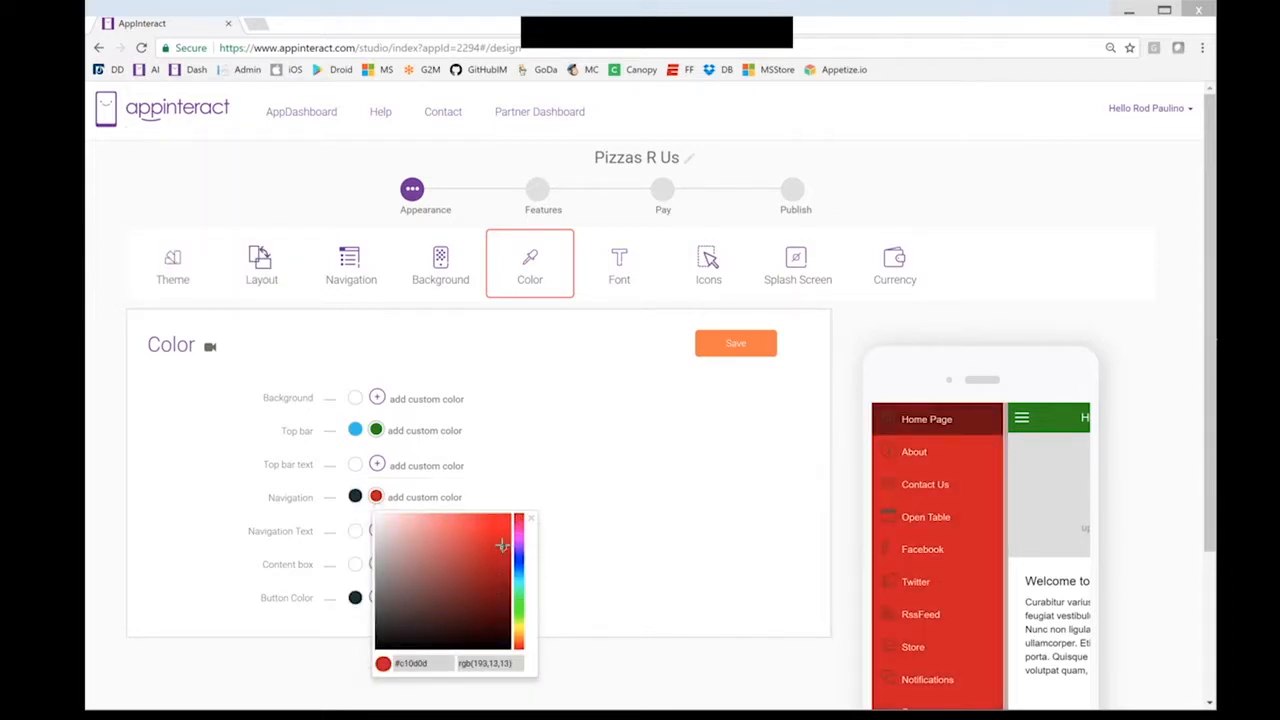
pyautogui.click(497, 548)
pyautogui.click(500, 547)
pyautogui.click(491, 559)
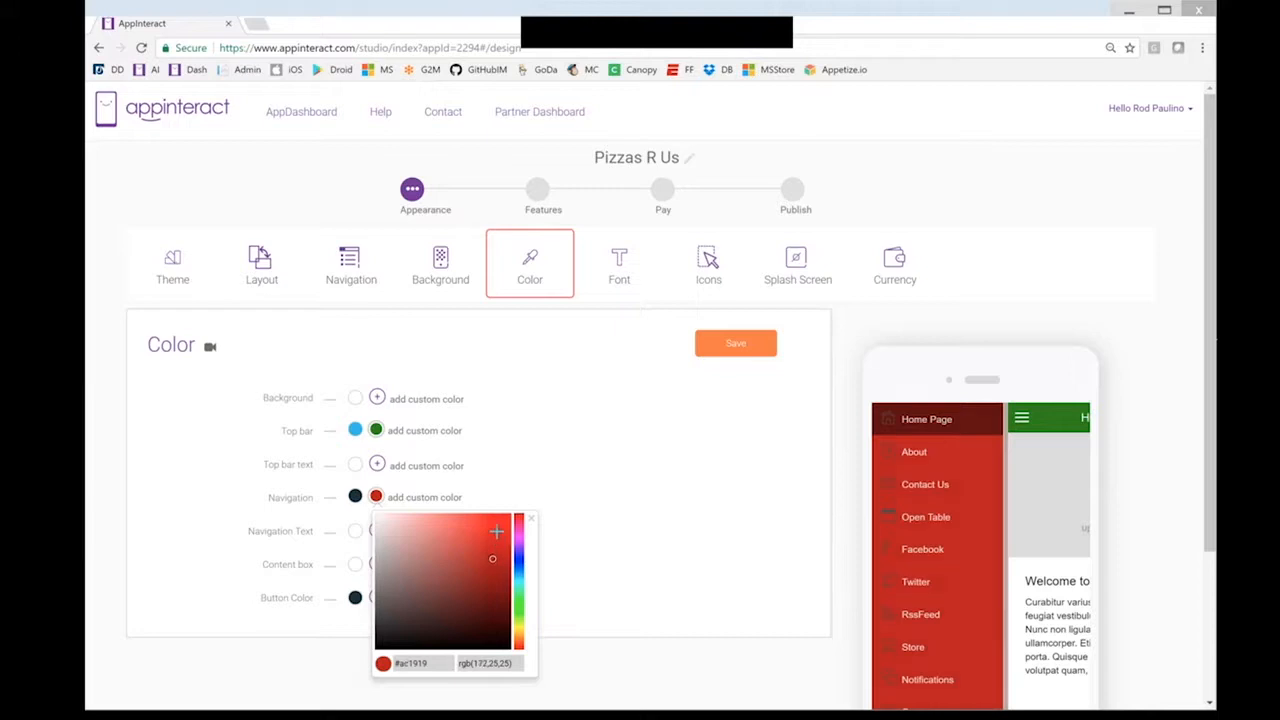
pyautogui.click(500, 527)
pyautogui.click(501, 526)
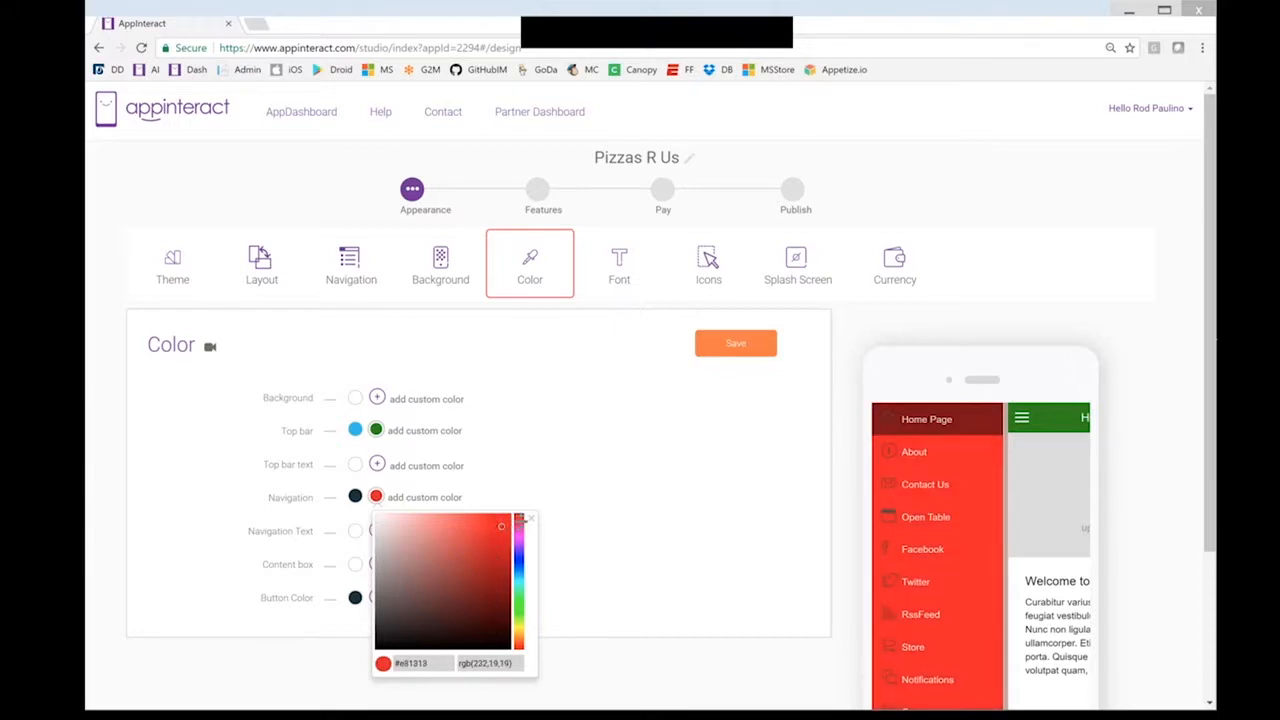
pyautogui.click(531, 520)
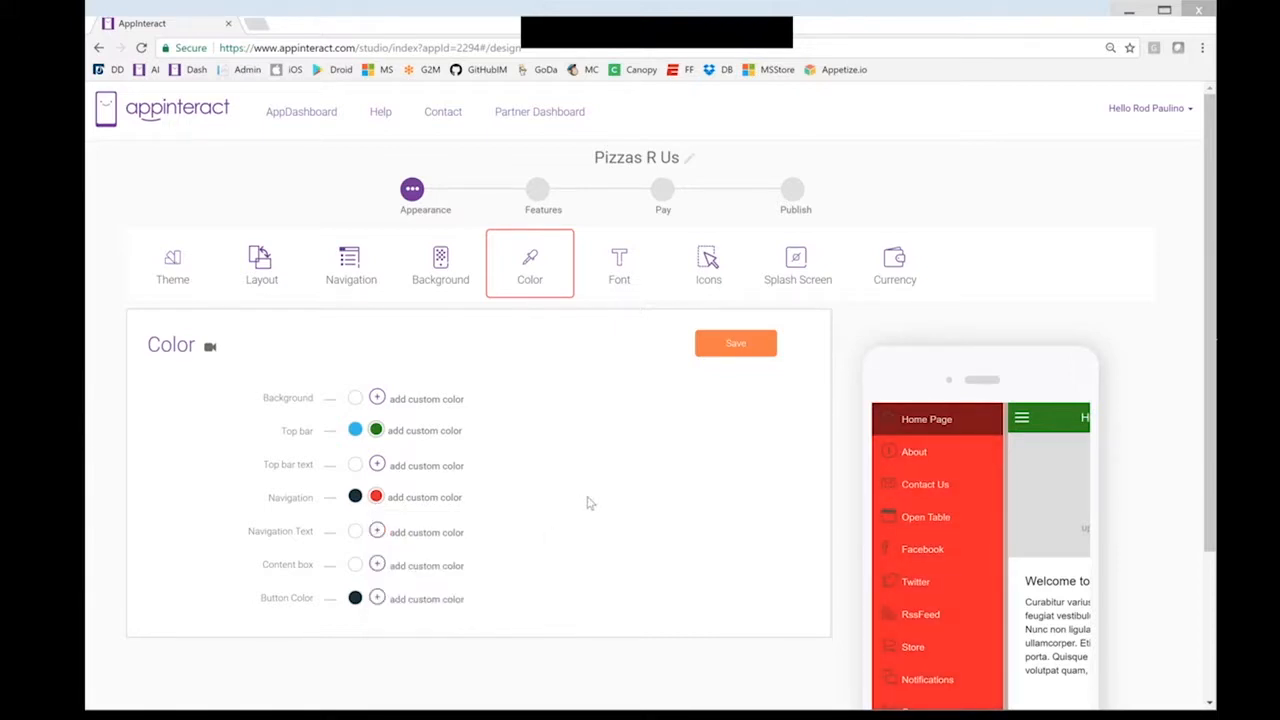
pyautogui.click(747, 347)
# Re-save the colour changes, open the Font settings showing Arial, and close the preview menu
pyautogui.click(620, 283)
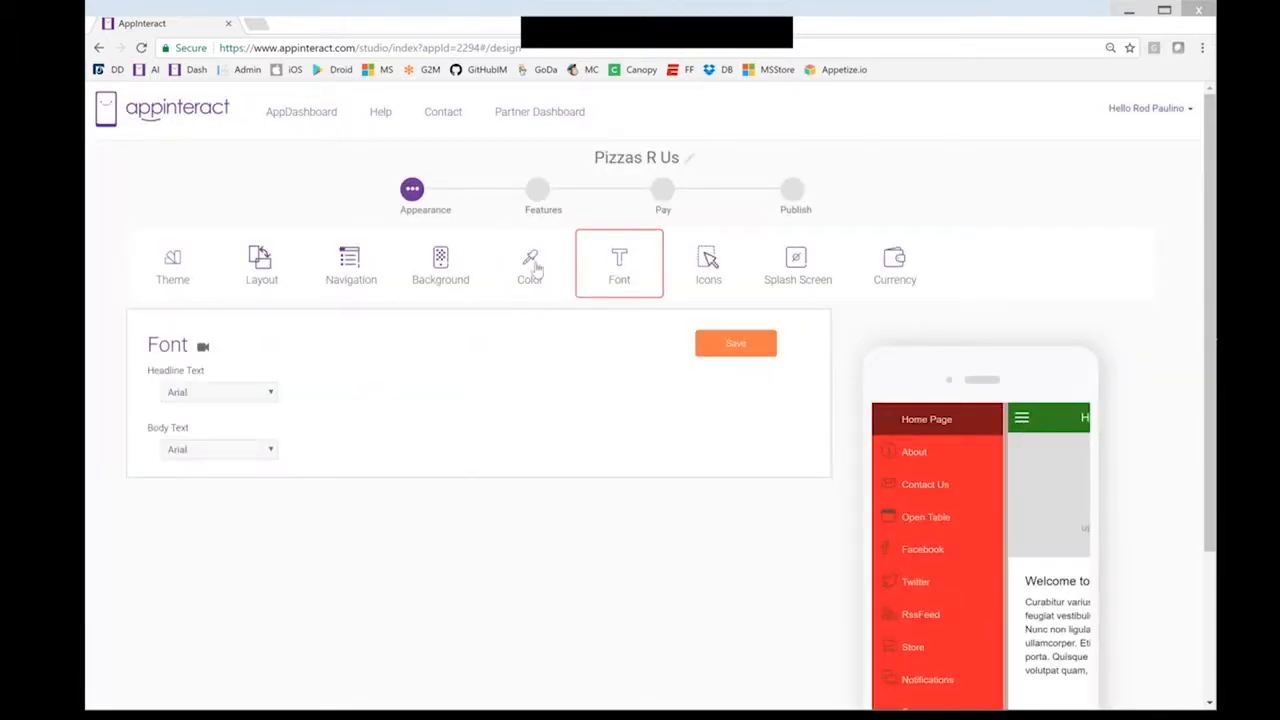
pyautogui.click(530, 270)
pyautogui.click(770, 346)
pyautogui.click(638, 275)
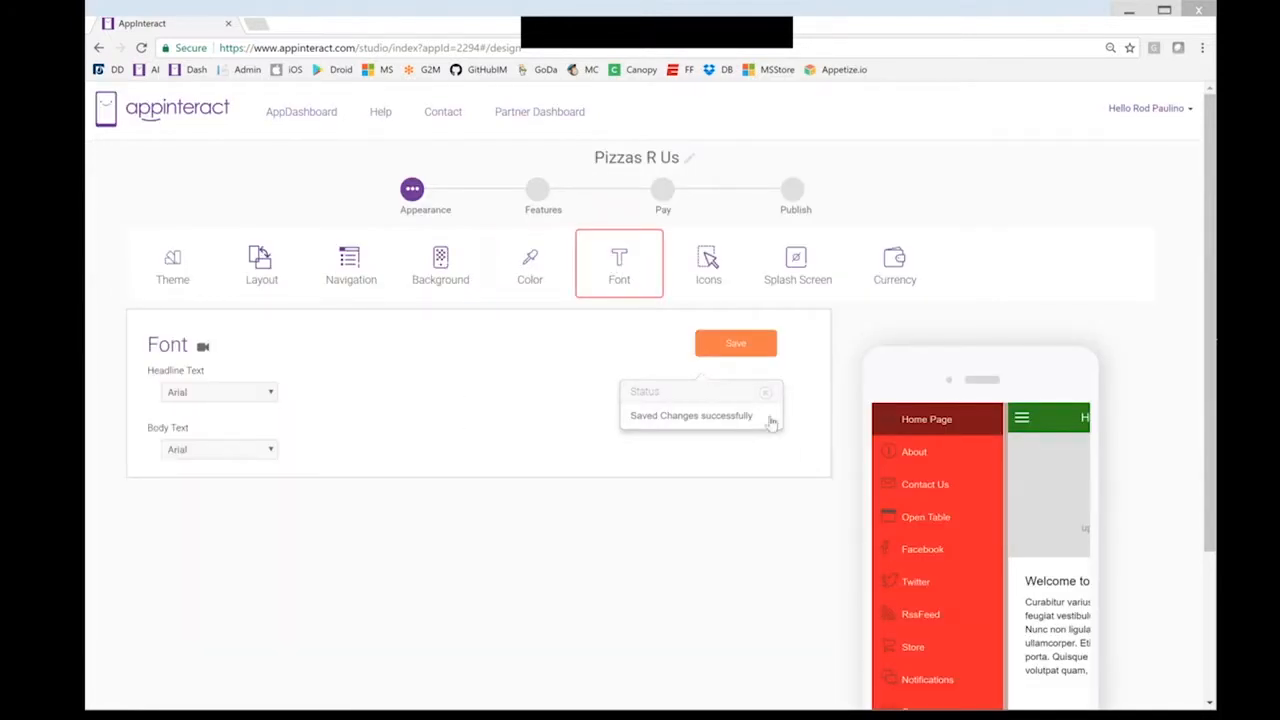
pyautogui.click(1021, 421)
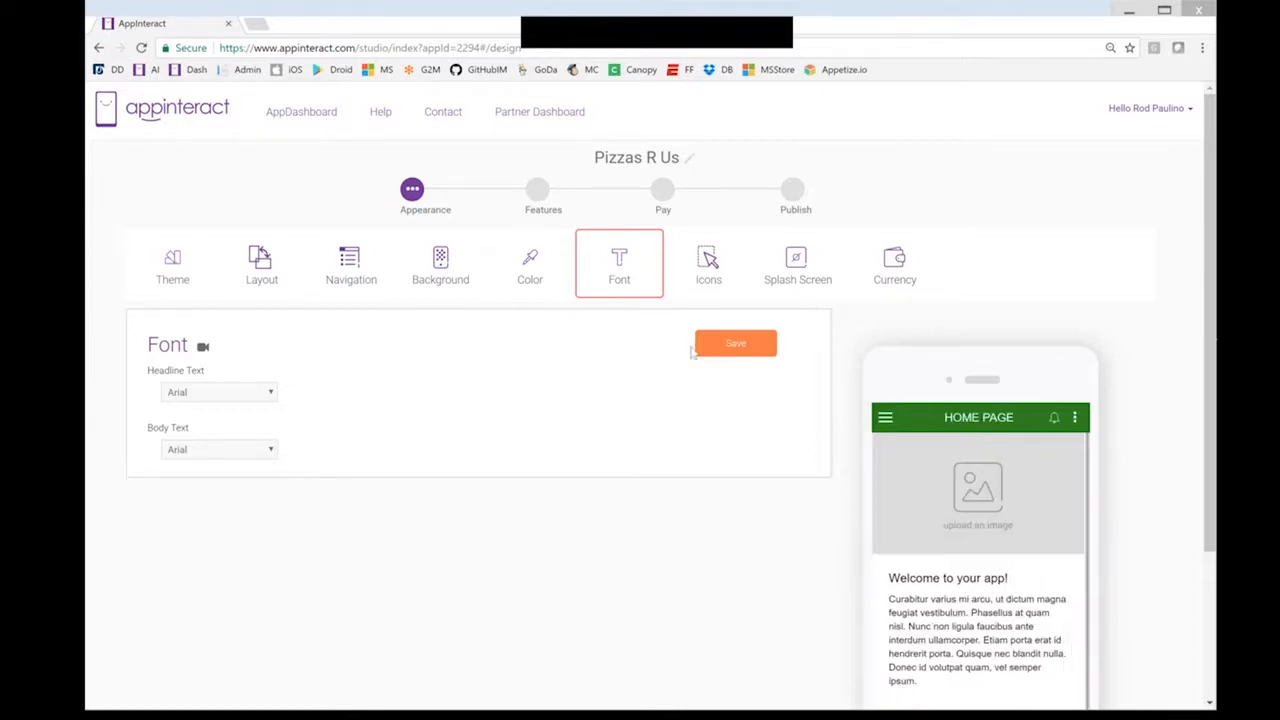
# Upload PizzasRUs from the Desktop PIZZAS_R_US folder as the app icon
pyautogui.click(700, 275)
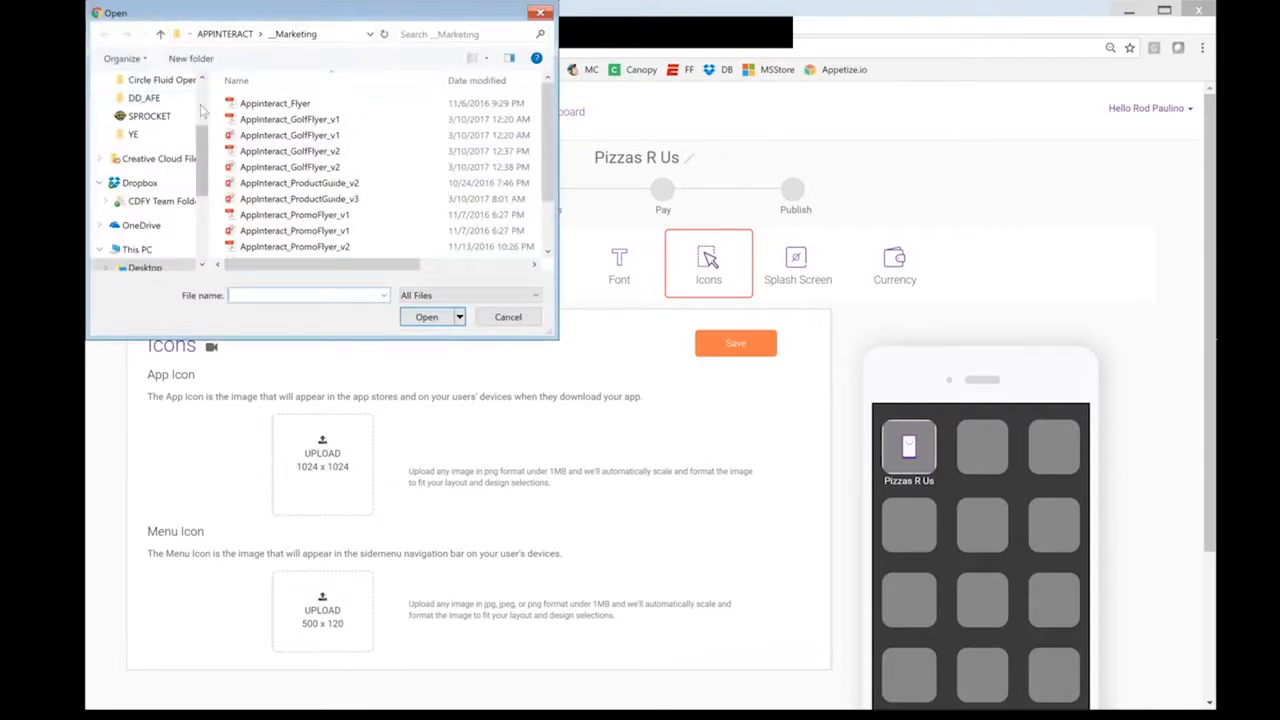
pyautogui.scroll(3, 150, 170)
pyautogui.click(145, 110)
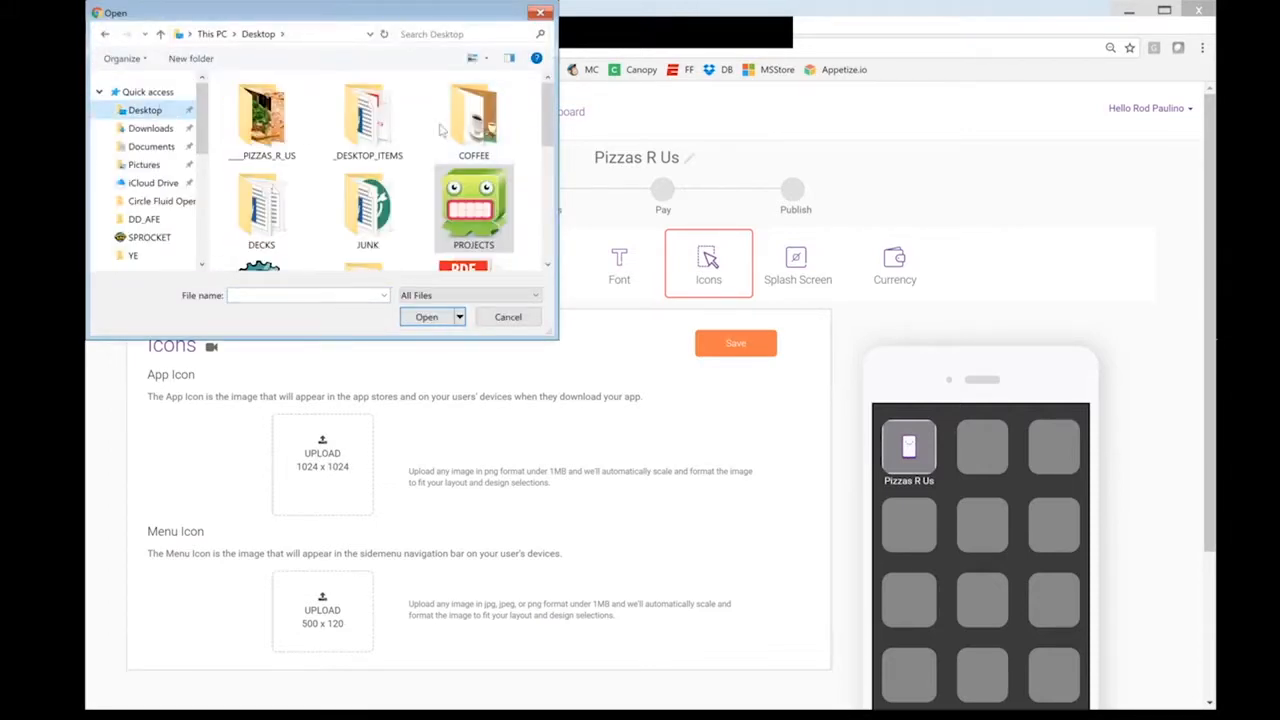
pyautogui.doubleClick(277, 141)
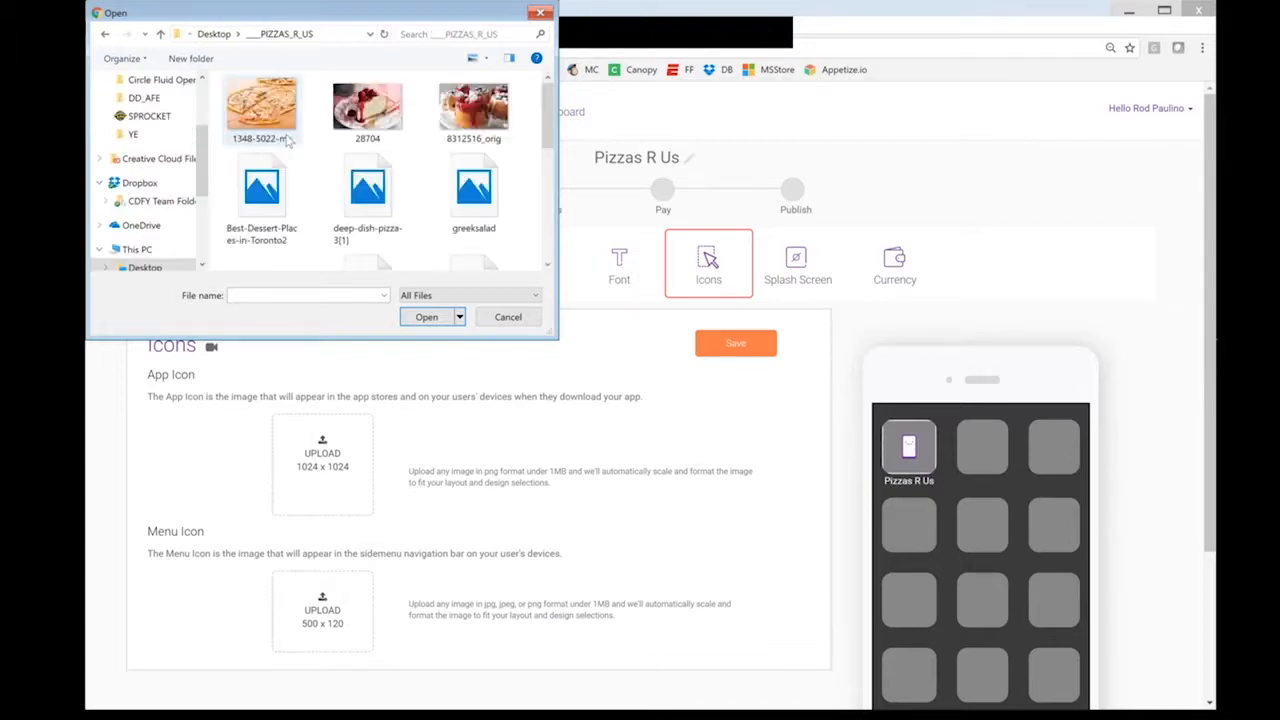
pyautogui.moveTo(548, 122); pyautogui.dragTo(548, 197)
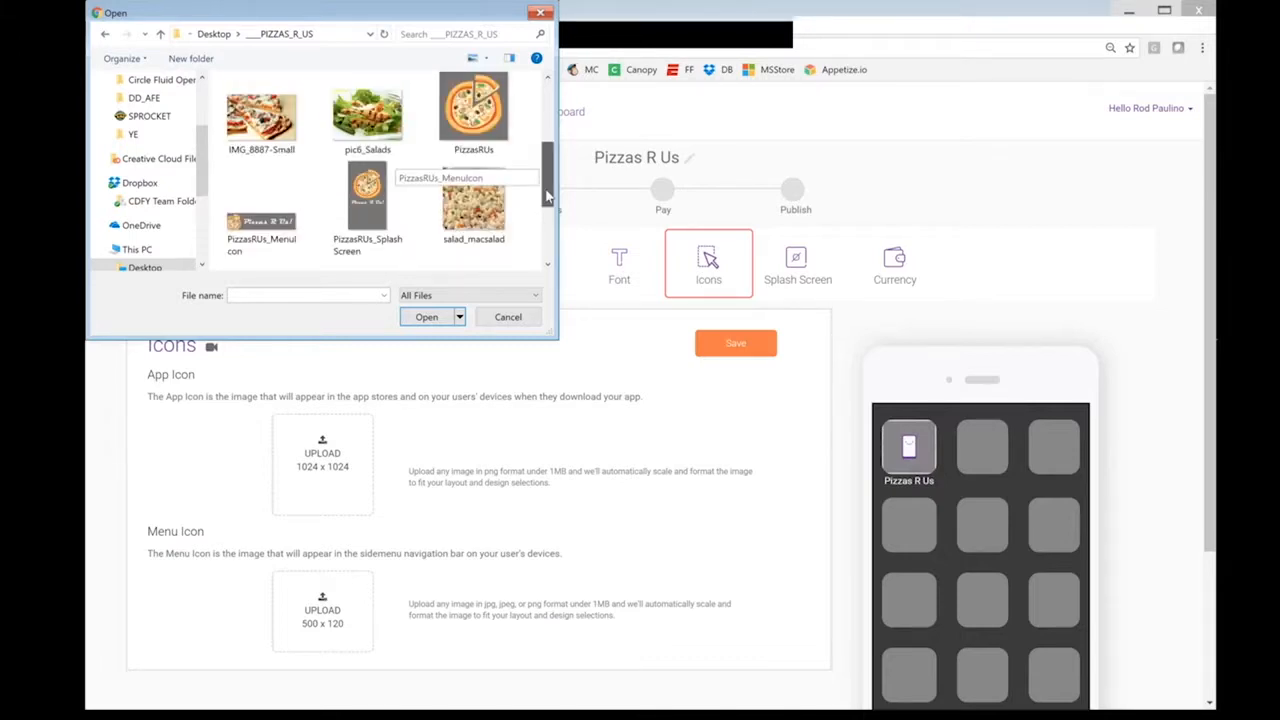
pyautogui.click(473, 110)
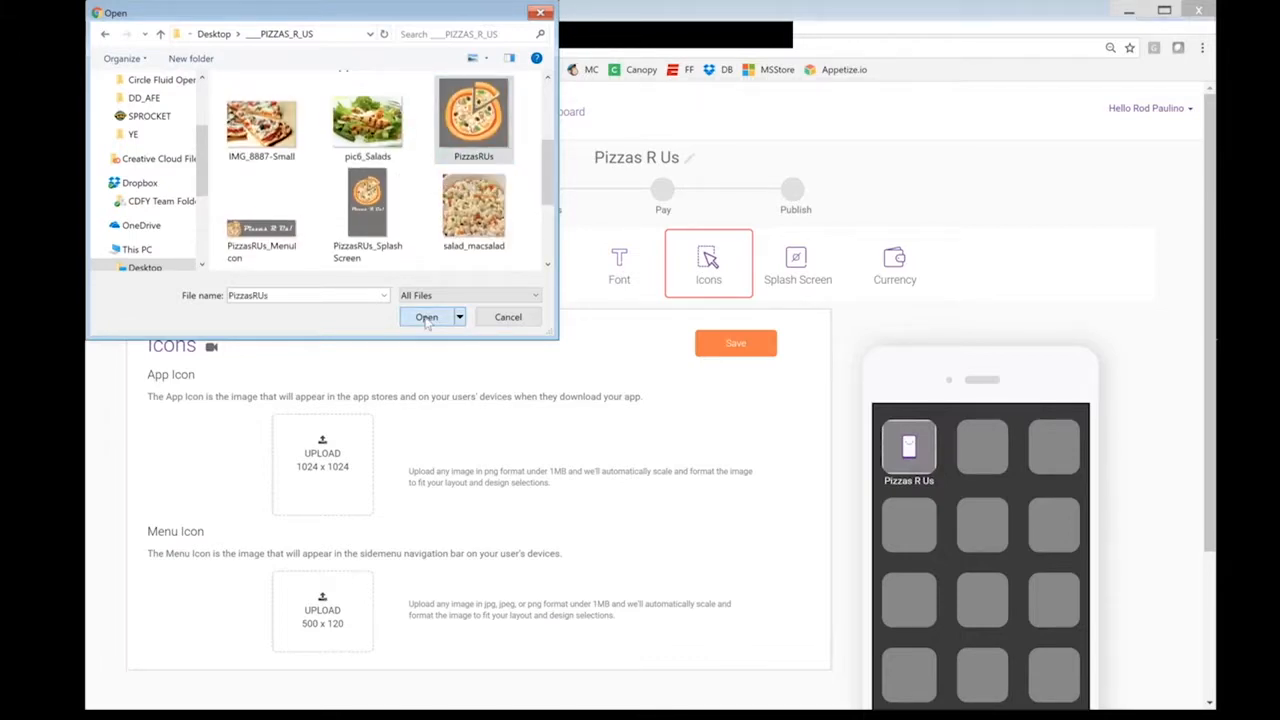
pyautogui.click(426, 317)
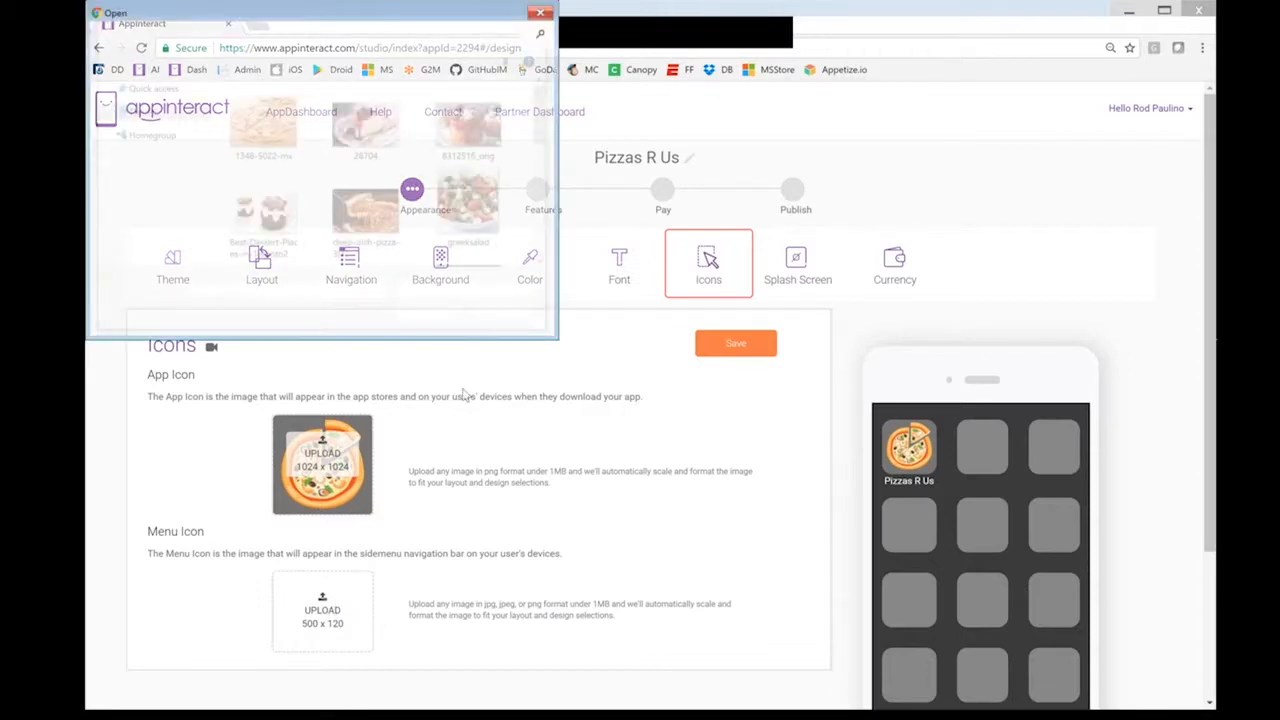
# Upload PizzasRUs_MenuIcon as the menu icon, check it in the preview's side menu, and save
pyautogui.moveTo(546, 129); pyautogui.dragTo(541, 176)
pyautogui.click(261, 255)
pyautogui.click(438, 322)
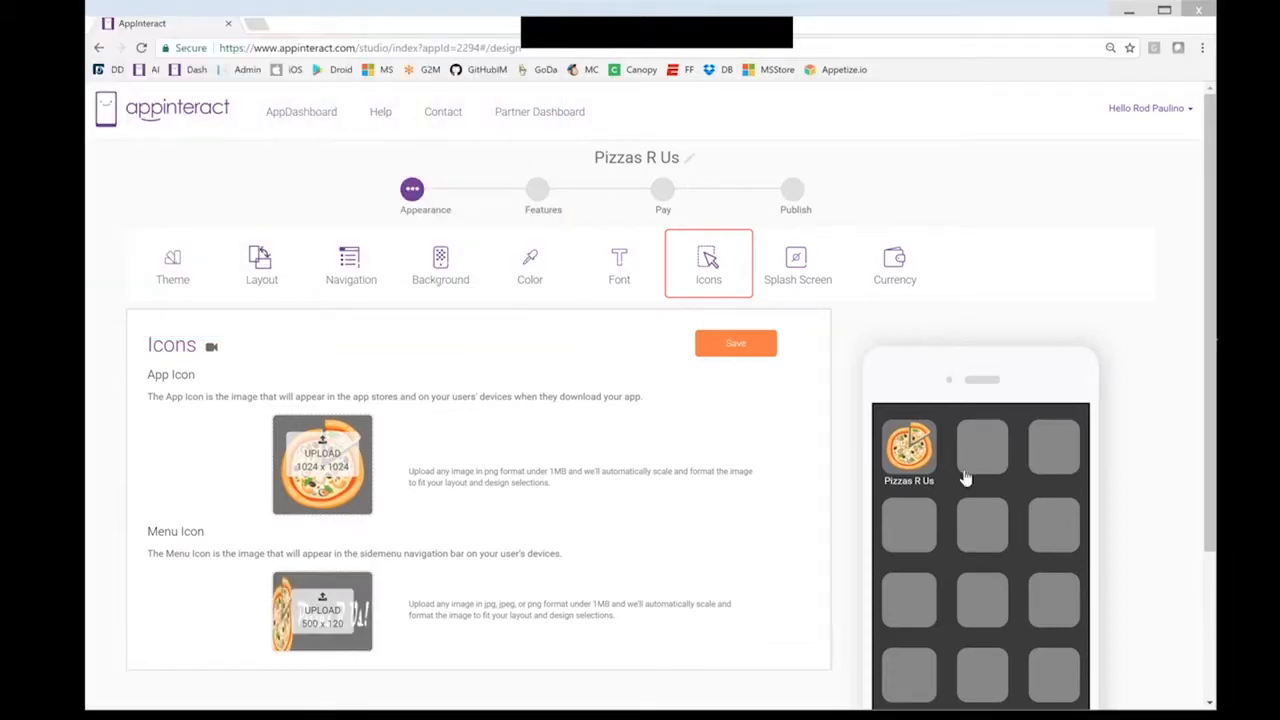
pyautogui.click(912, 454)
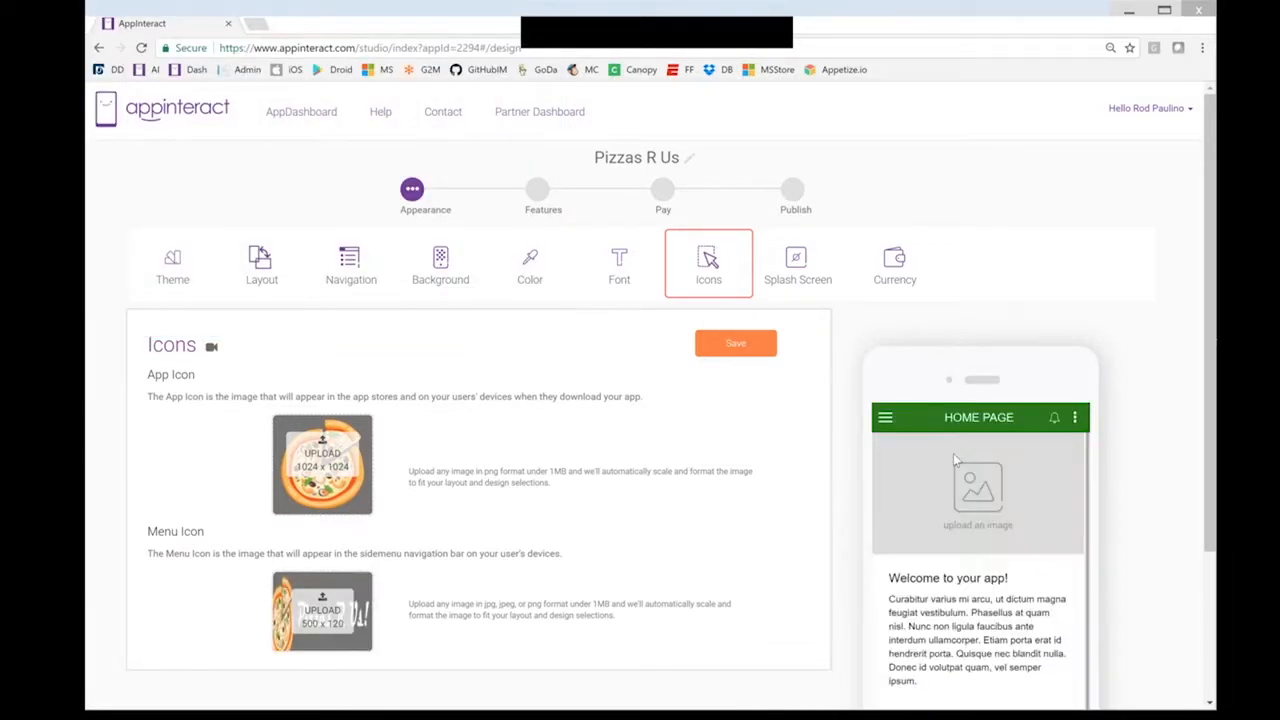
pyautogui.click(886, 420)
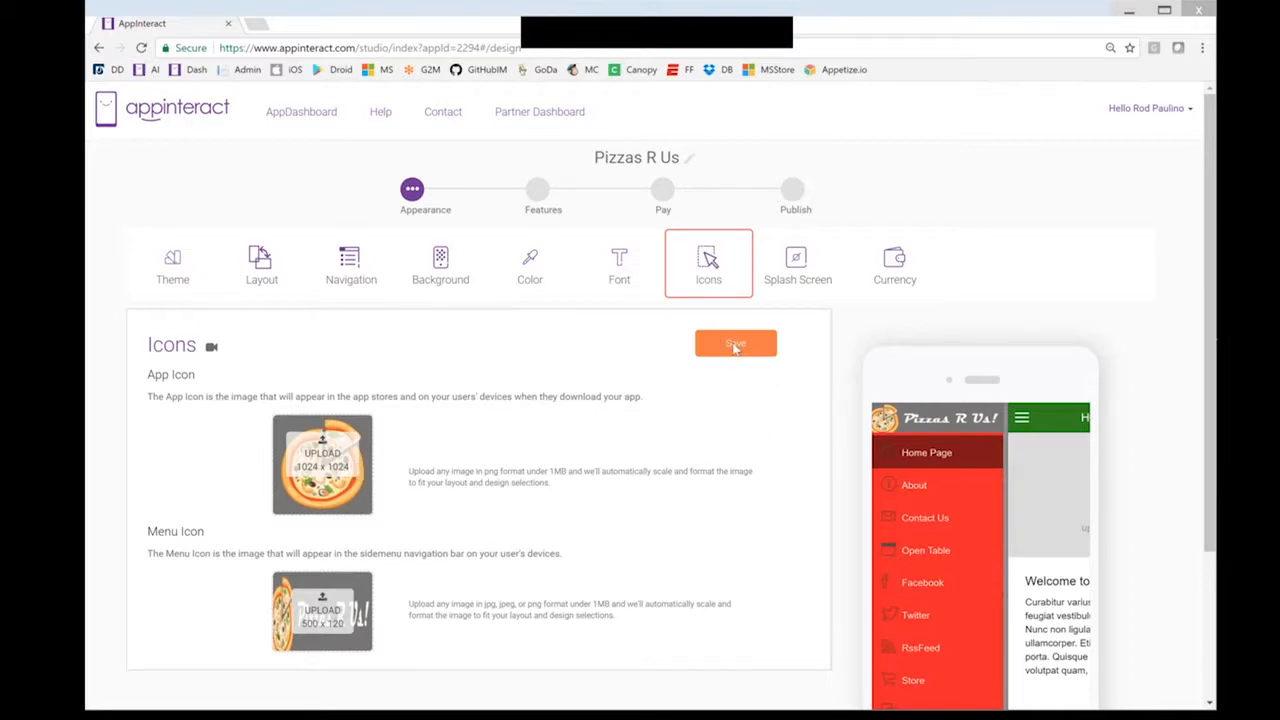
pyautogui.click(767, 347)
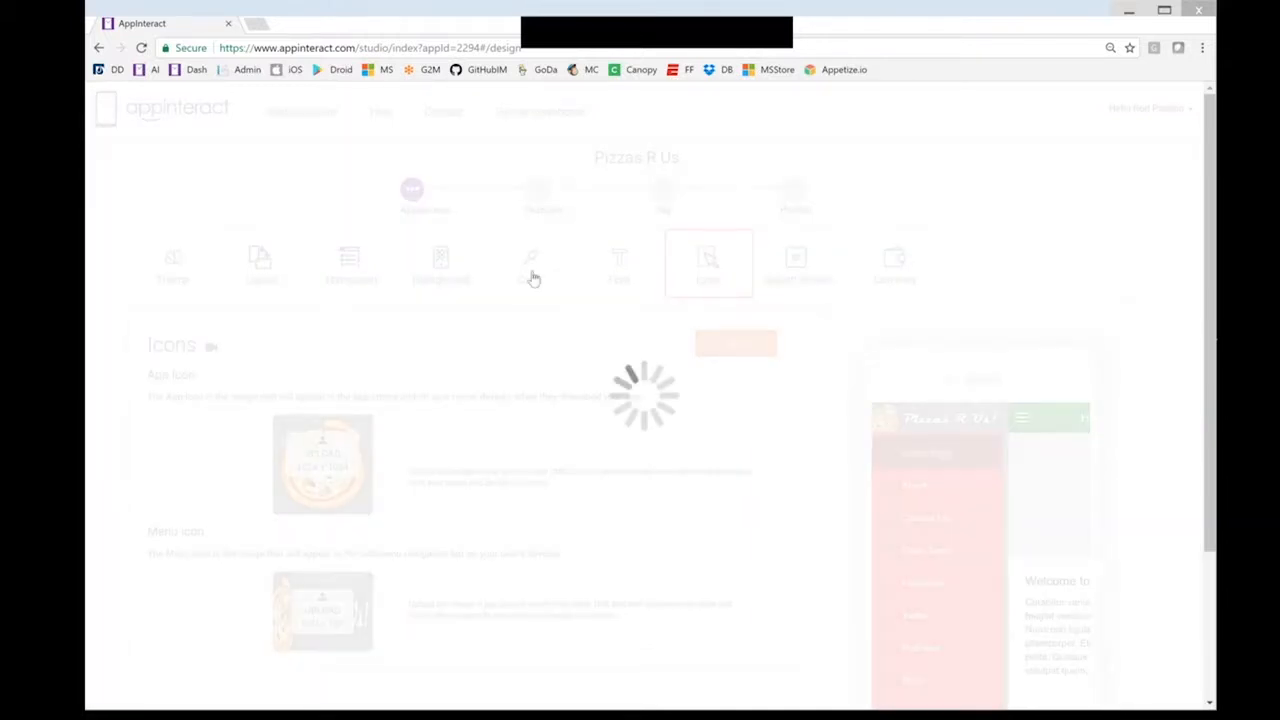
pyautogui.click(531, 277)
pyautogui.click(376, 430)
# Change the top bar colour to dark grey (#4a4a4a) and save it
pyautogui.click(391, 516)
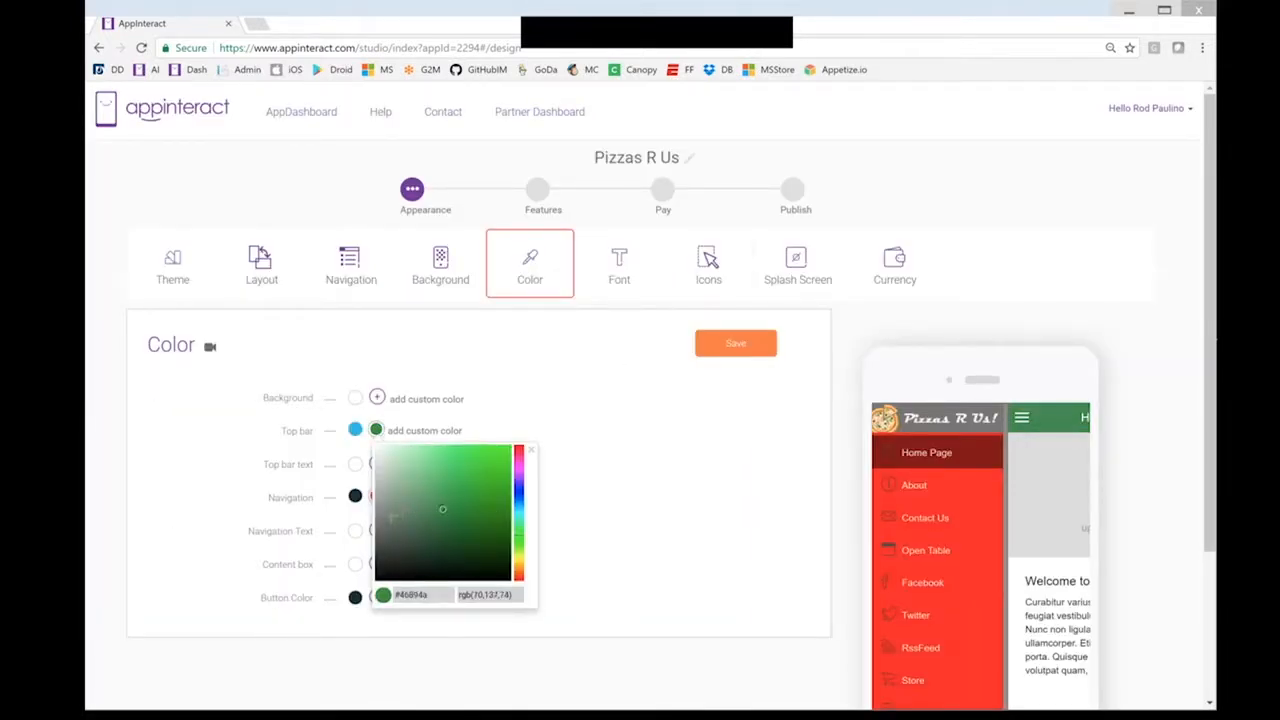
pyautogui.moveTo(374, 516); pyautogui.dragTo(371, 543)
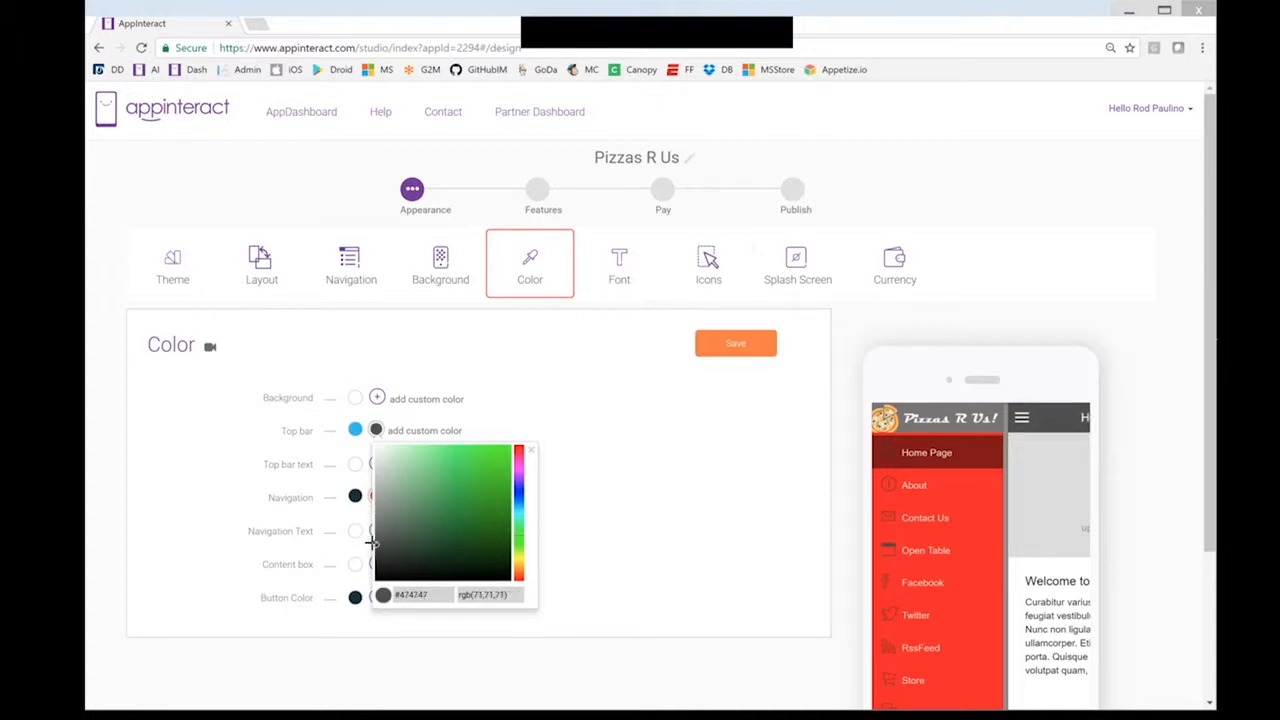
pyautogui.click(729, 350)
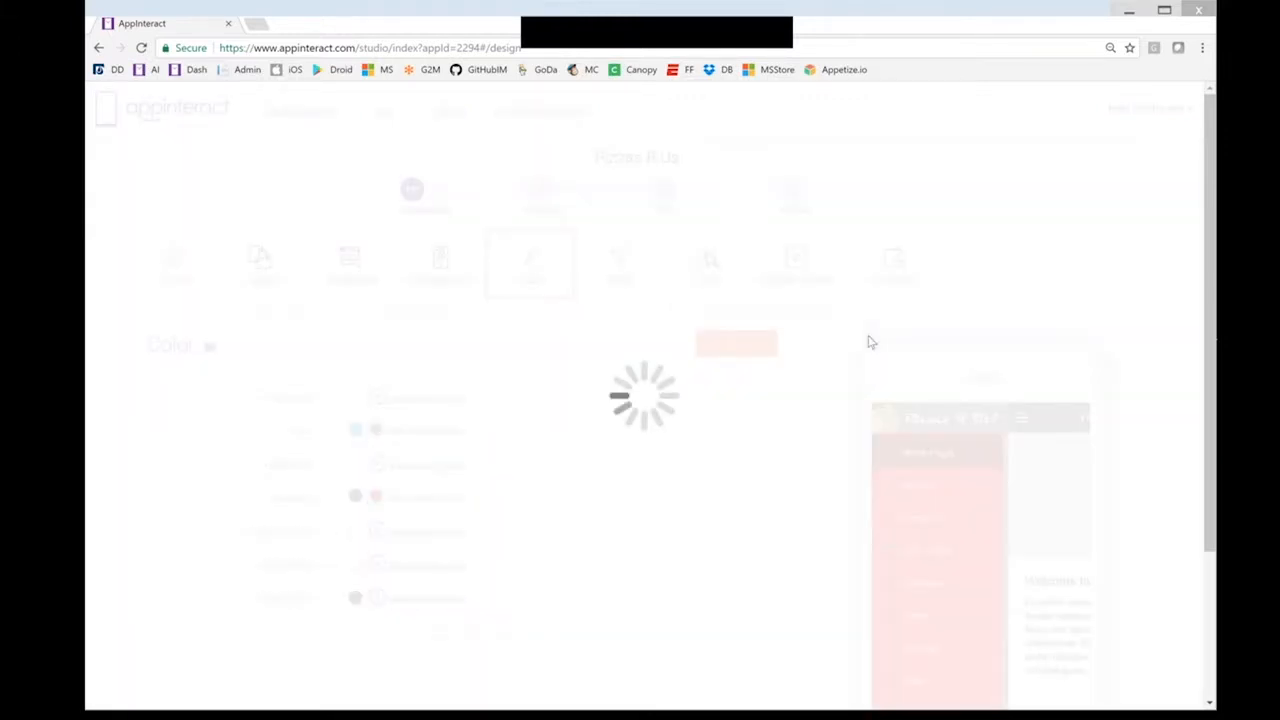
pyautogui.click(1022, 420)
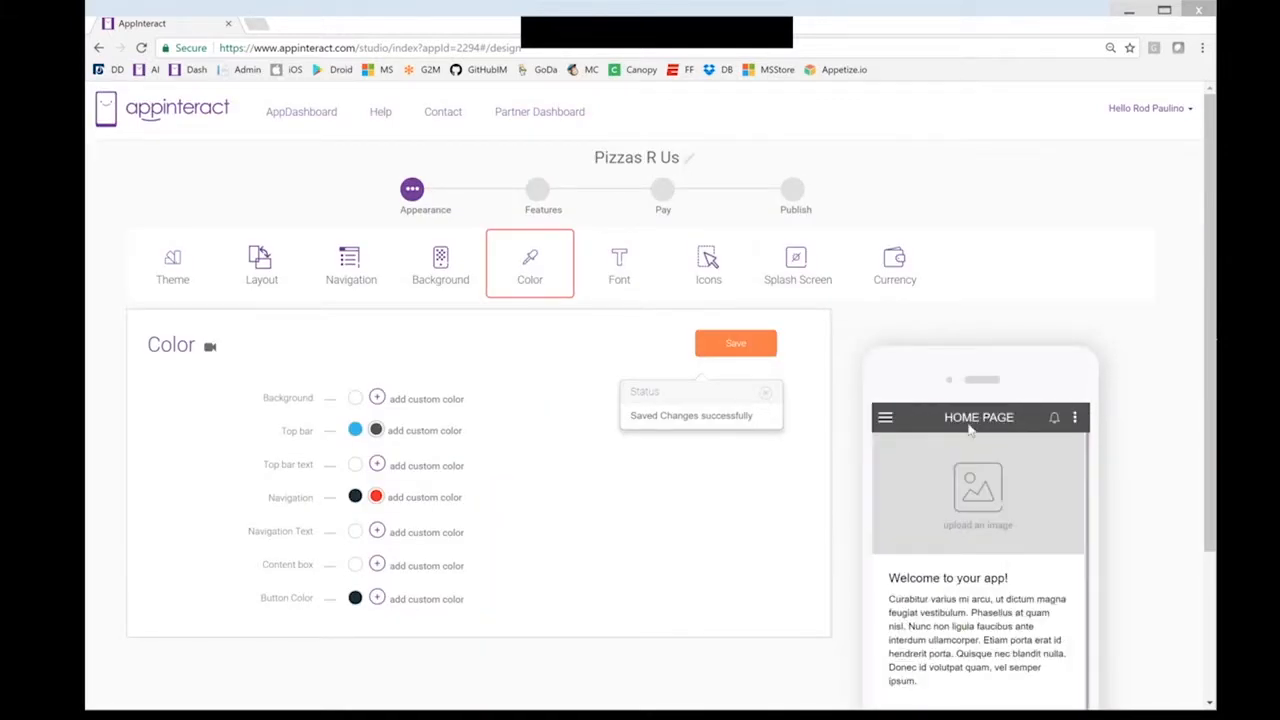
pyautogui.click(894, 424)
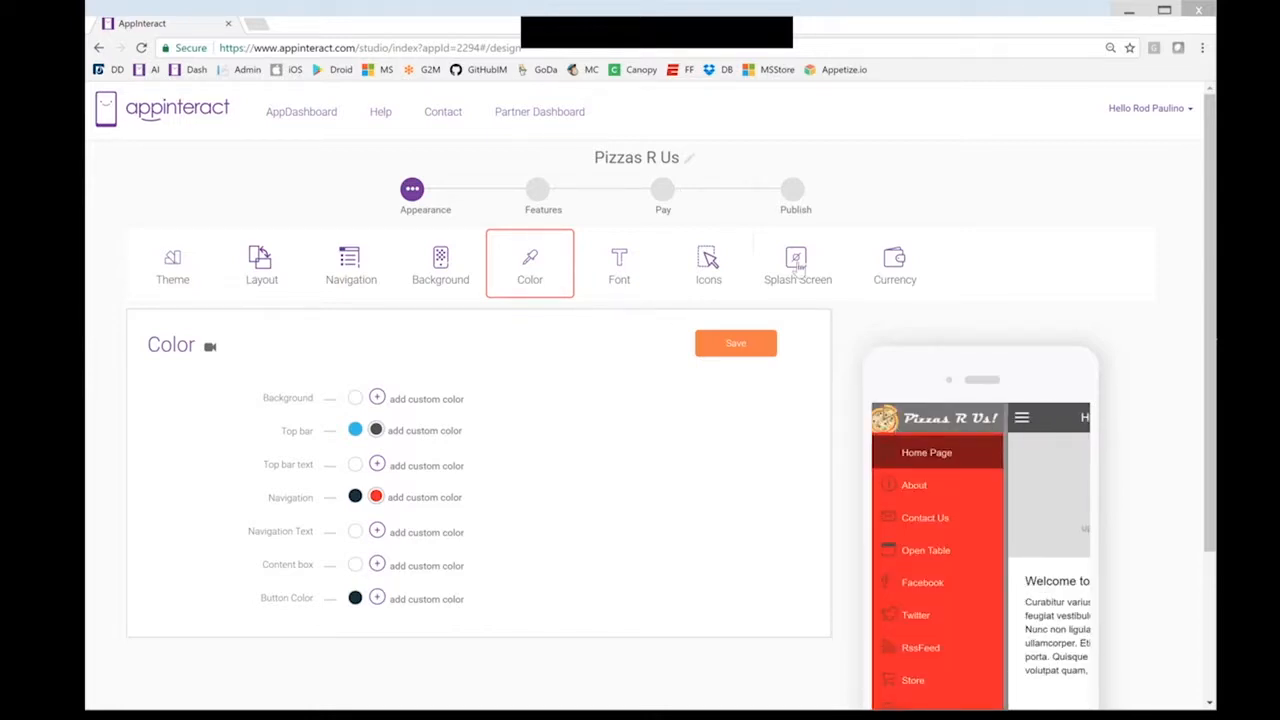
pyautogui.click(797, 260)
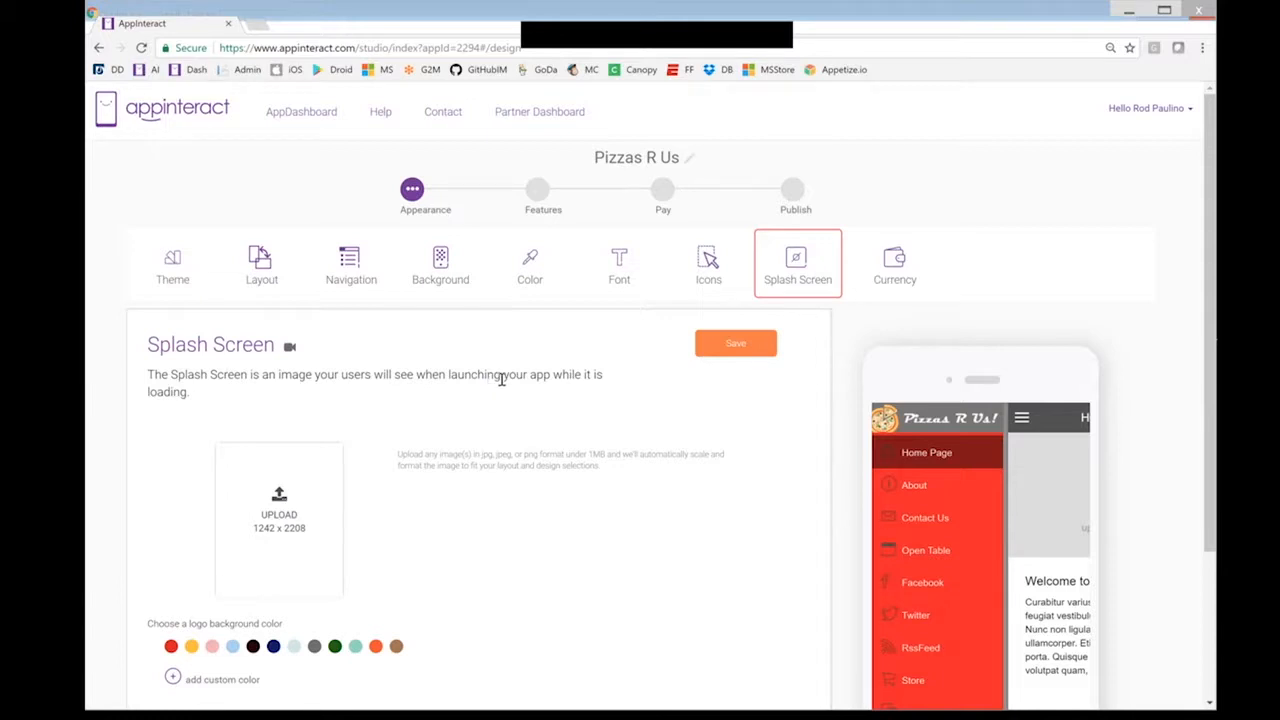
# Upload PizzasRUs_SplashScreen as the splash screen image and save it
pyautogui.click(281, 506)
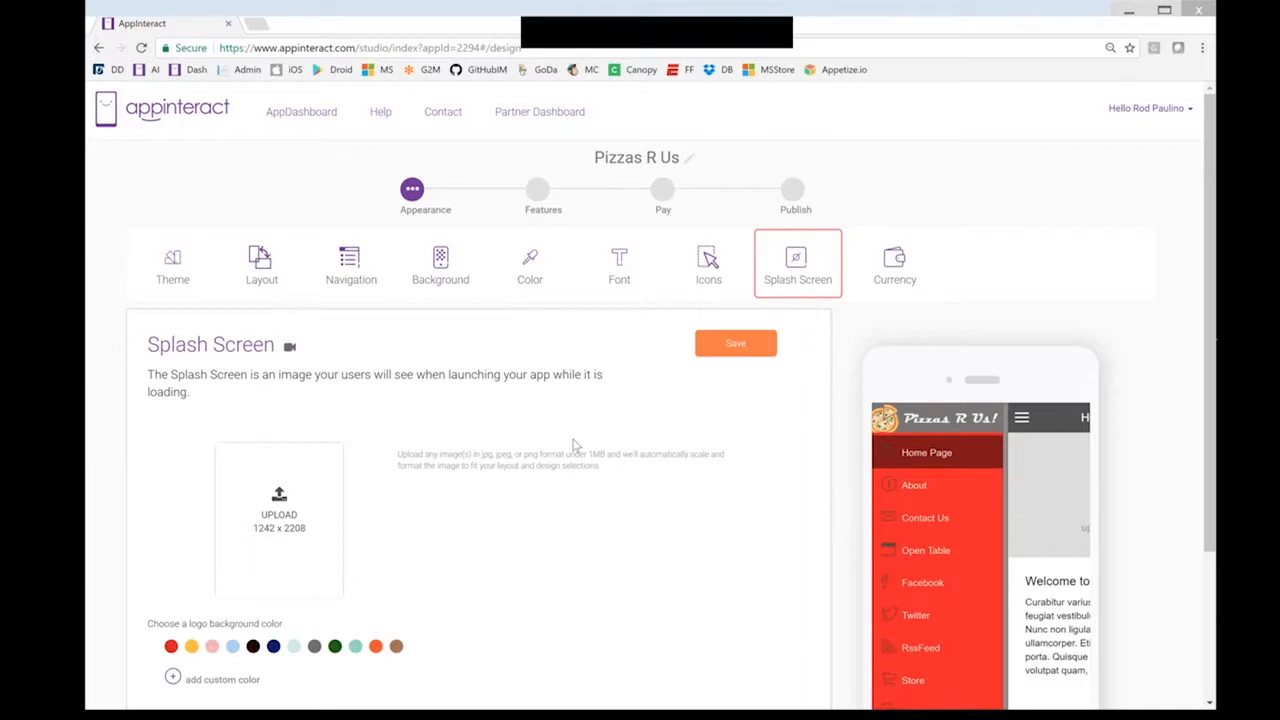
pyautogui.scroll(-5, 367, 190)
pyautogui.click(367, 195)
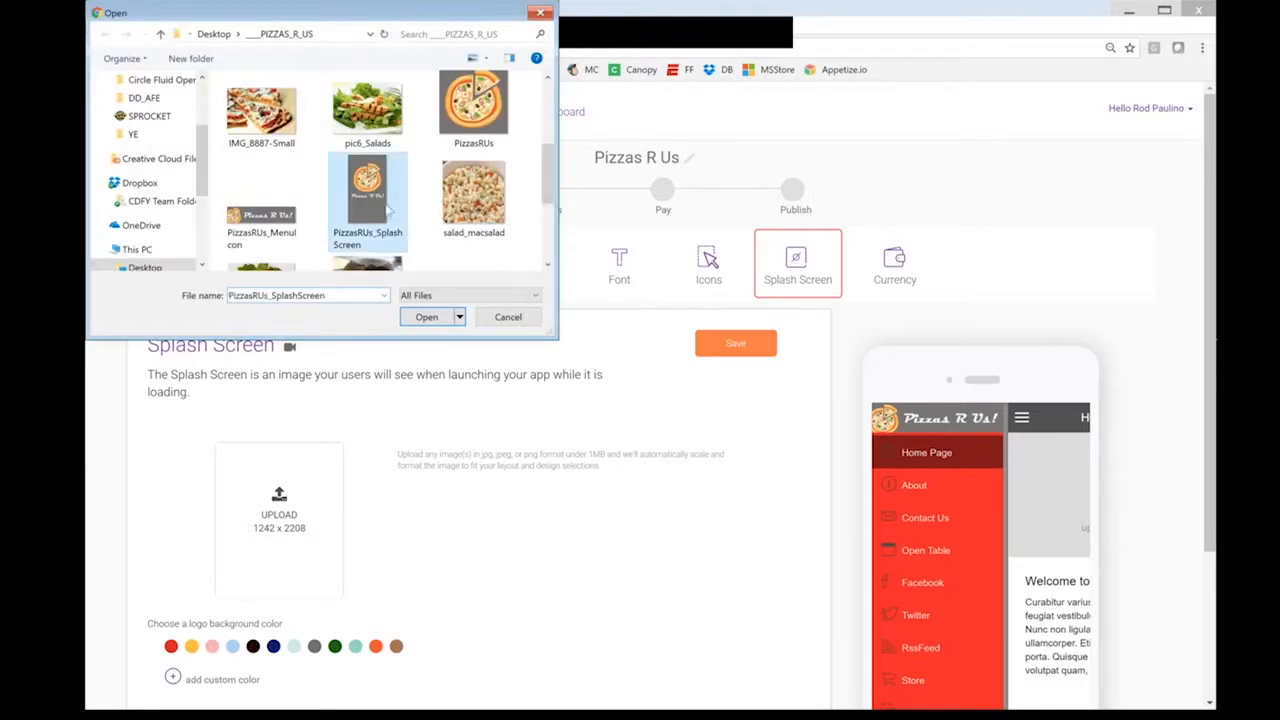
pyautogui.click(427, 317)
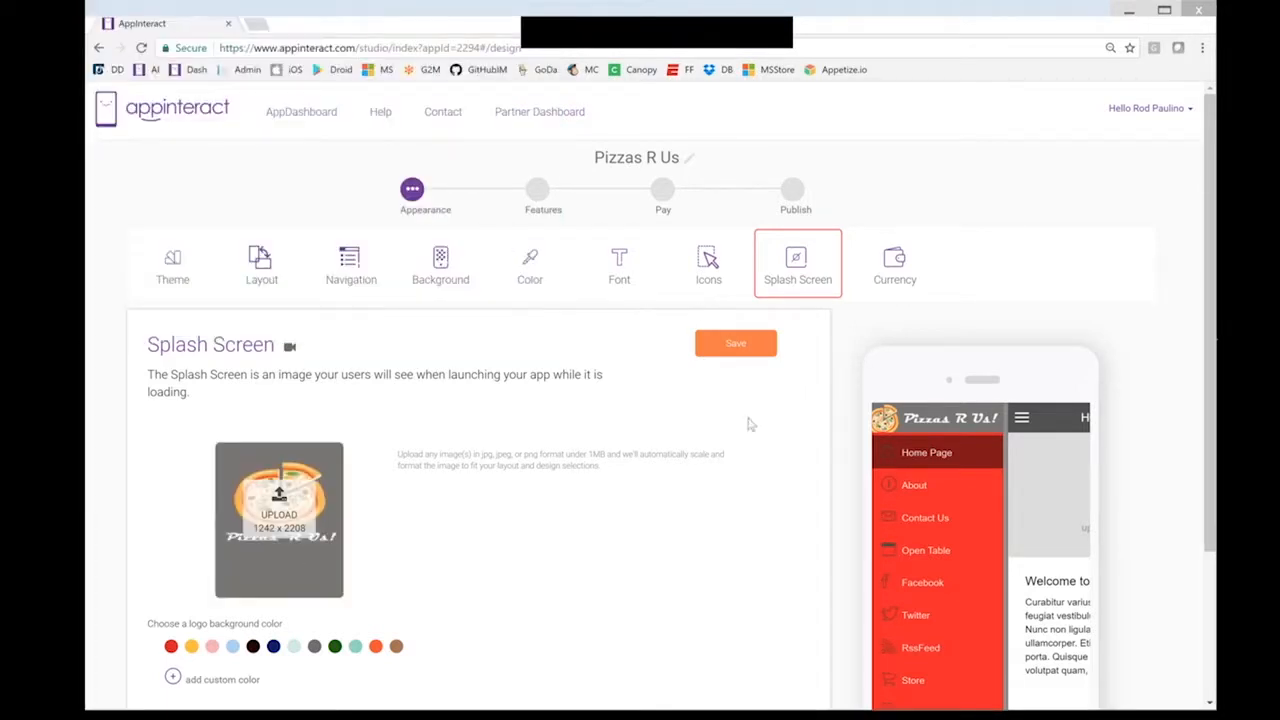
pyautogui.click(729, 345)
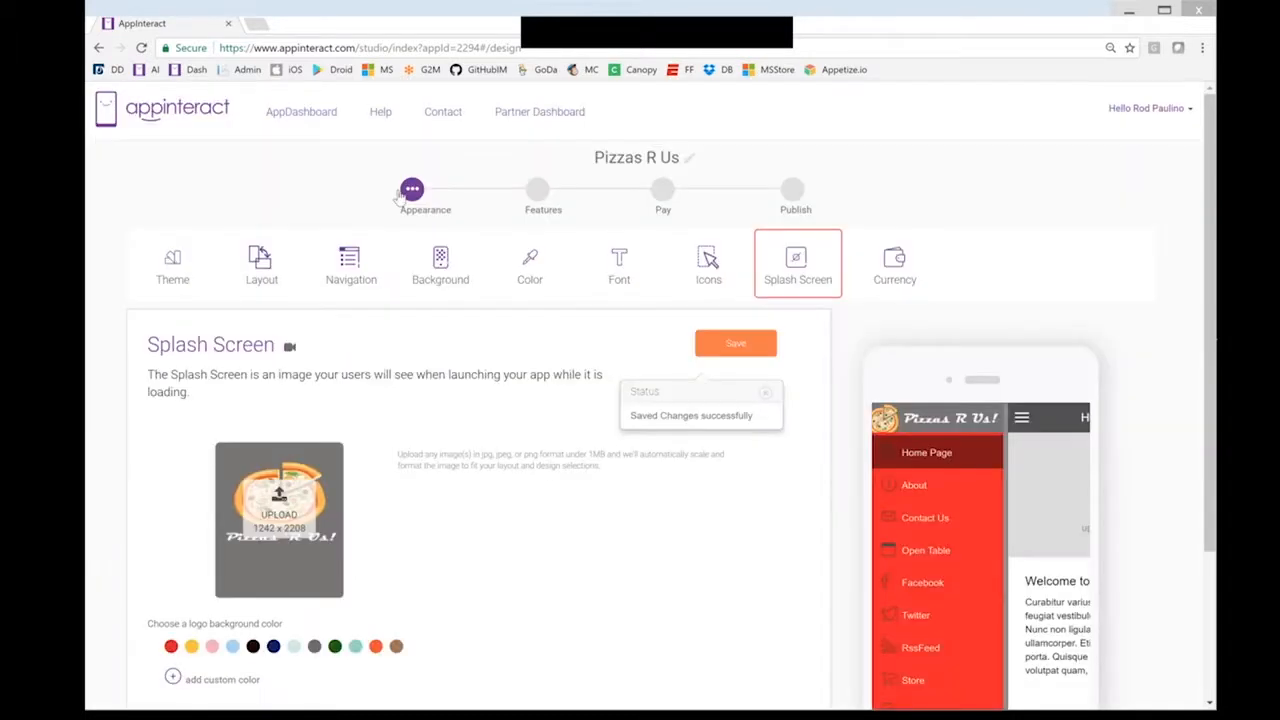
pyautogui.click(848, 289)
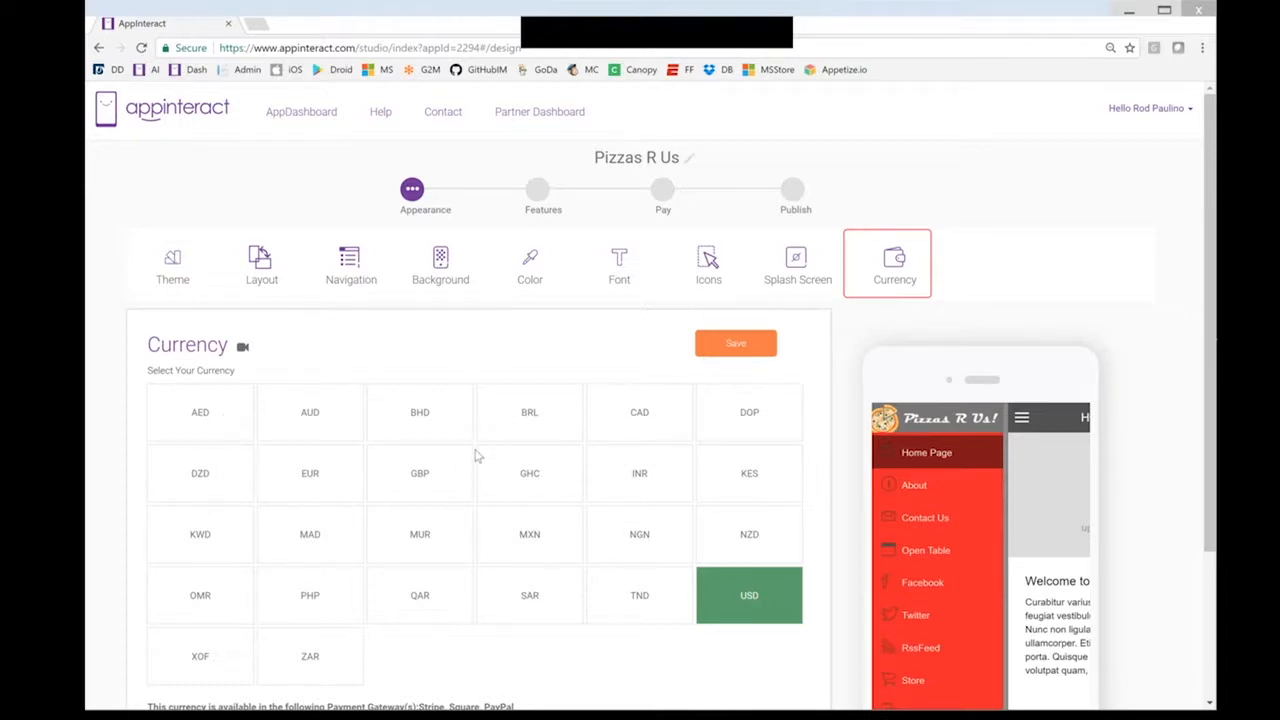
# Compare AED, AUD and INR payment gateways, then save USD as the store currency
pyautogui.scroll(-1, 478, 456)
pyautogui.click(245, 337)
pyautogui.click(336, 339)
pyautogui.click(650, 402)
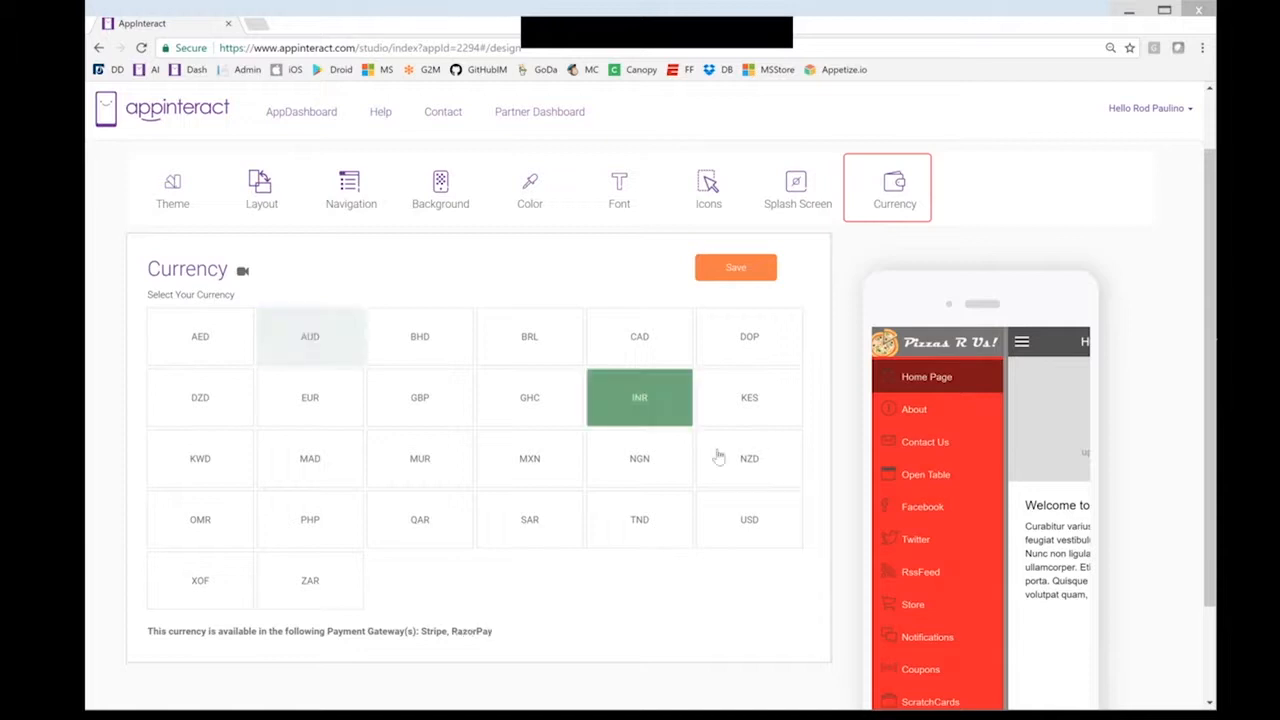
pyautogui.click(752, 527)
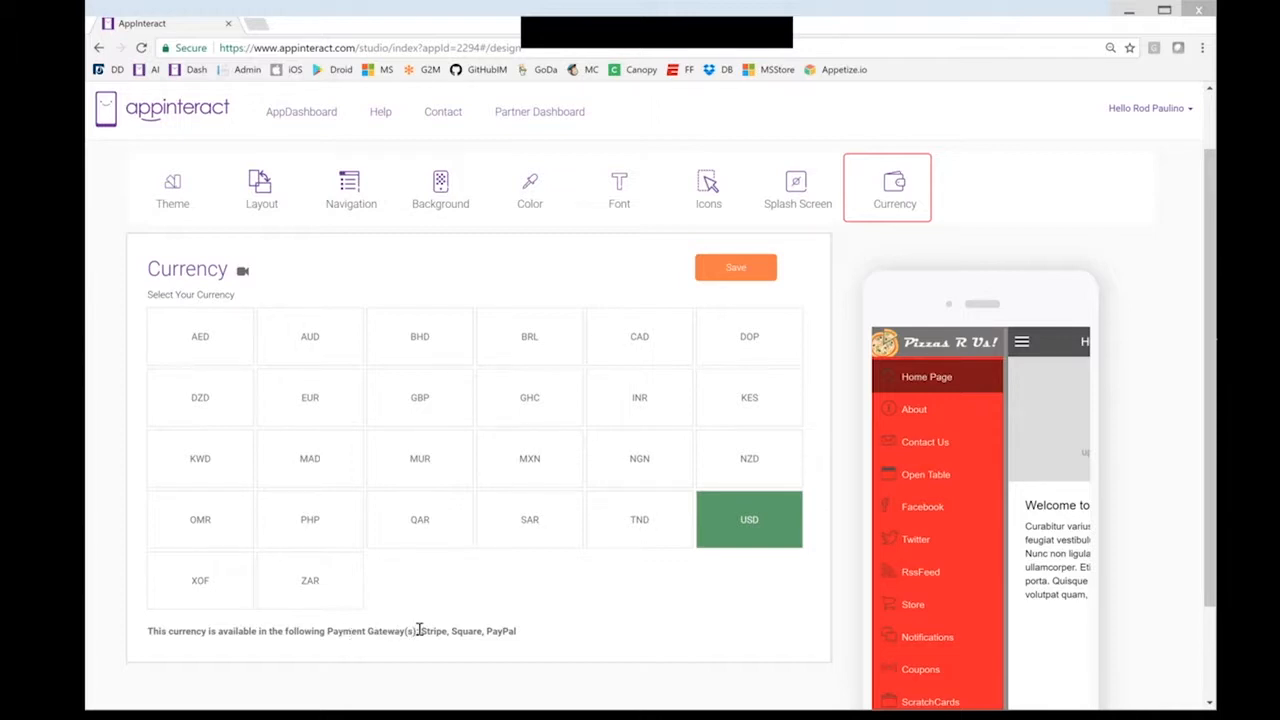
pyautogui.moveTo(421, 630); pyautogui.dragTo(534, 638)
pyautogui.click(536, 638)
pyautogui.click(742, 275)
pyautogui.scroll(1, 577, 326)
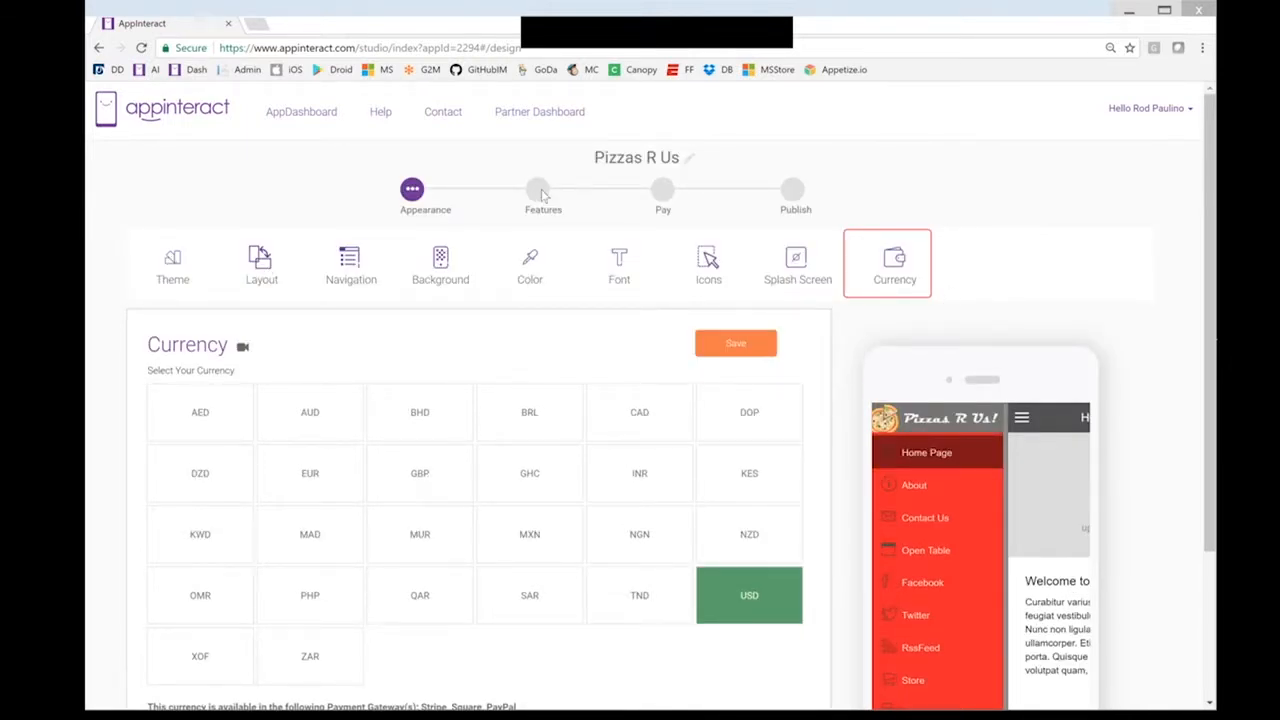
# On the Features step, upload the 1348-5022-mx pizza photo as the Home Page image and save
pyautogui.click(538, 190)
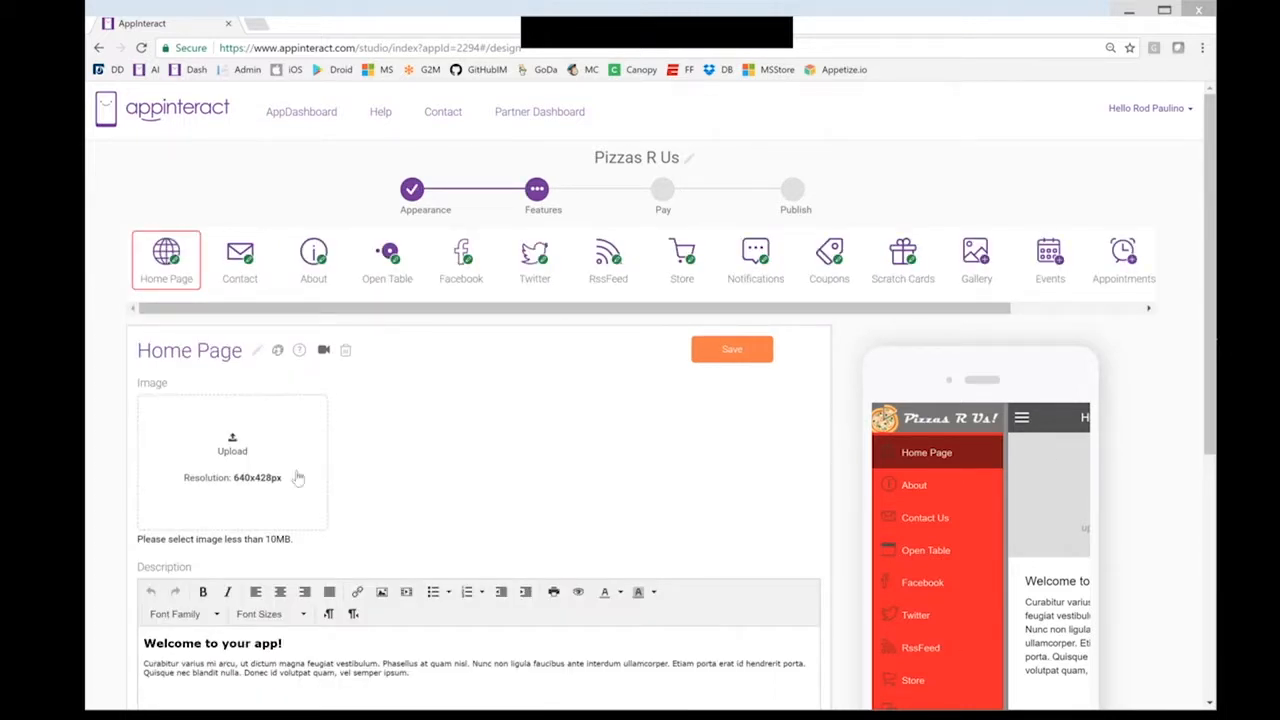
pyautogui.click(229, 455)
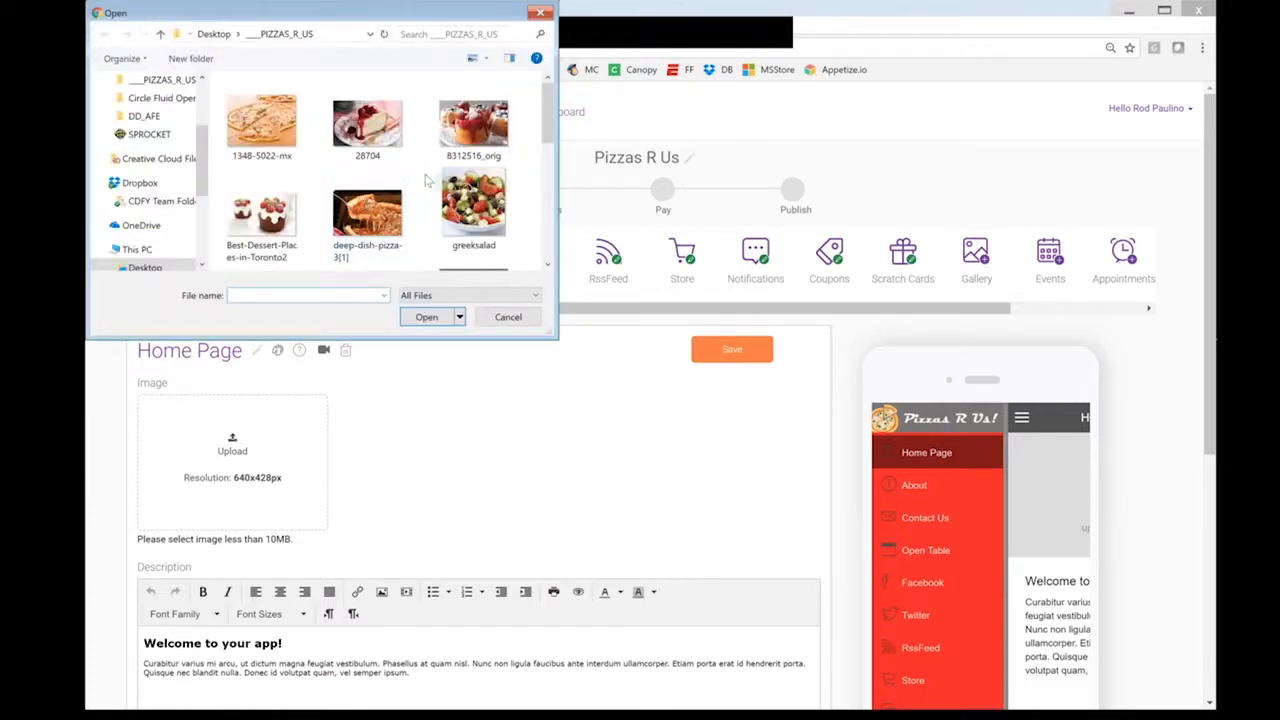
pyautogui.click(276, 140)
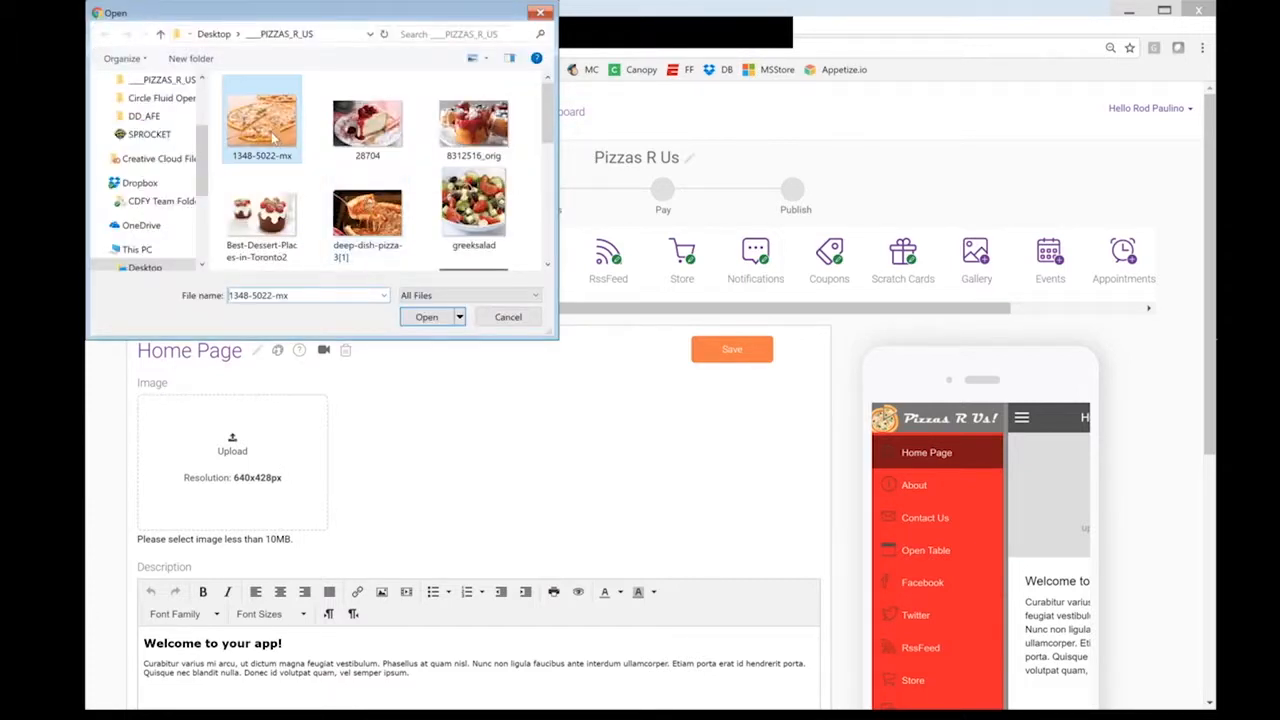
pyautogui.click(428, 318)
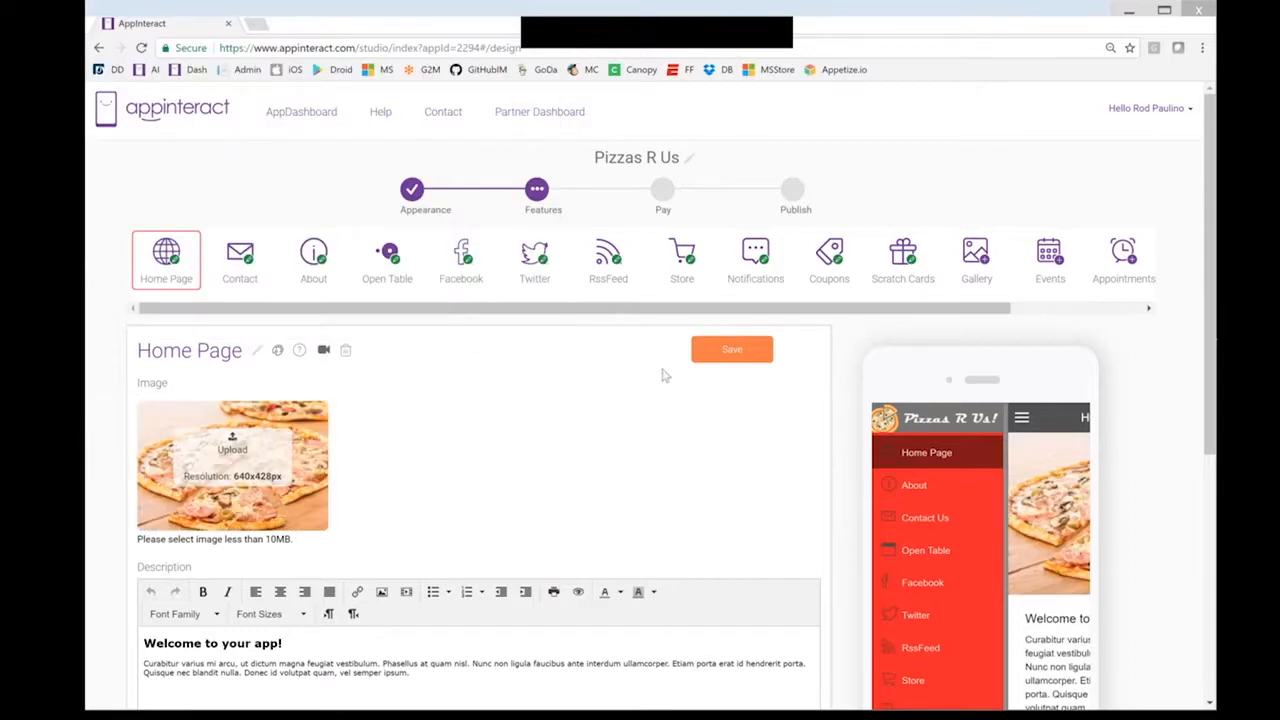
pyautogui.click(714, 357)
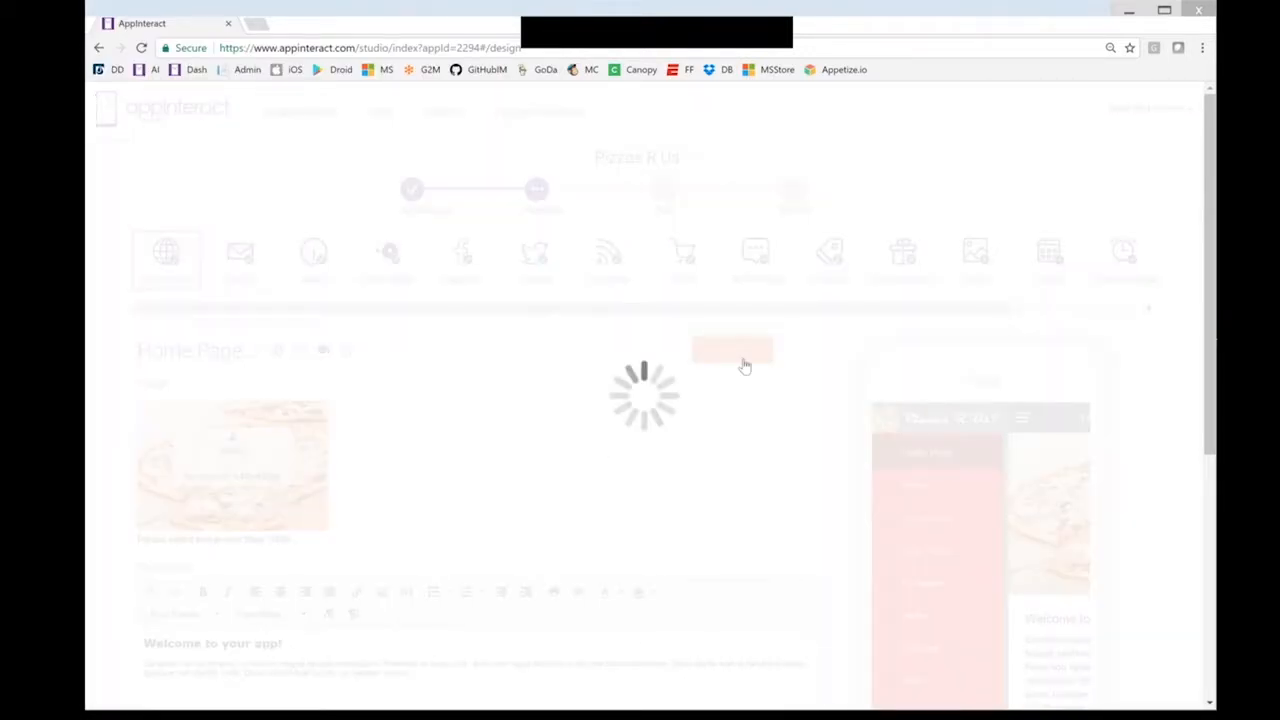
pyautogui.click(1021, 421)
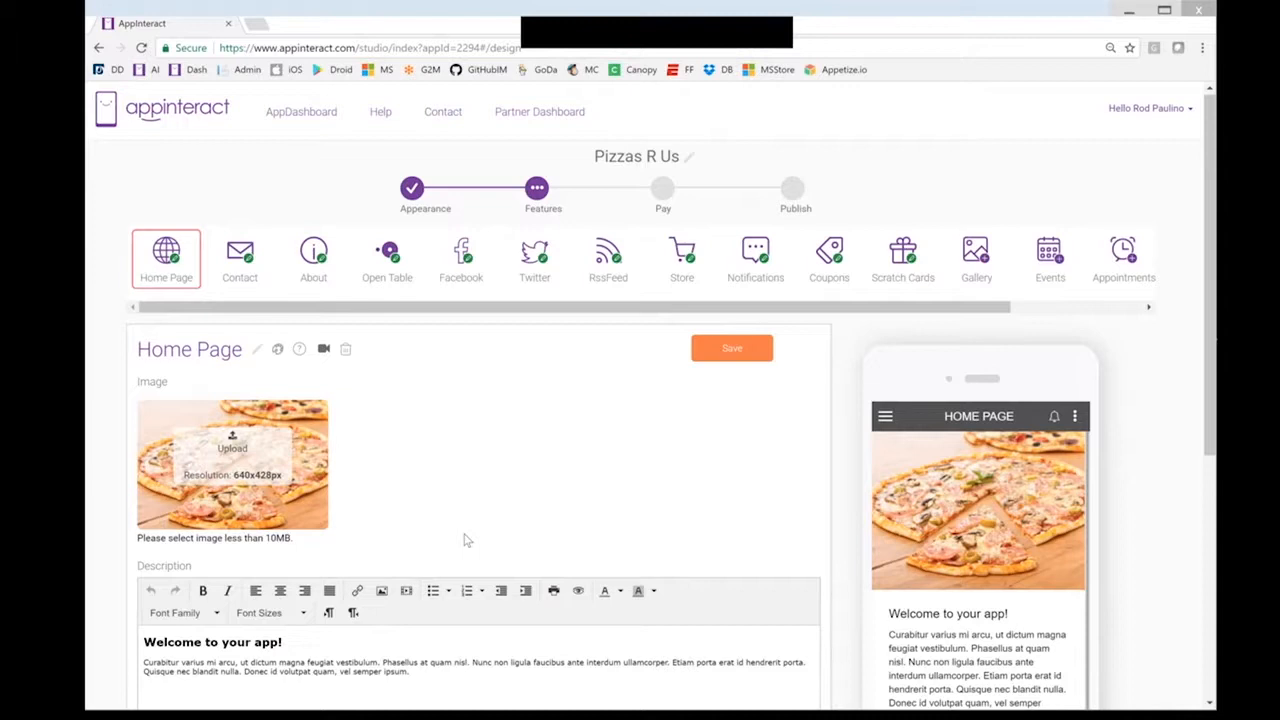
pyautogui.scroll(-1, 465, 540)
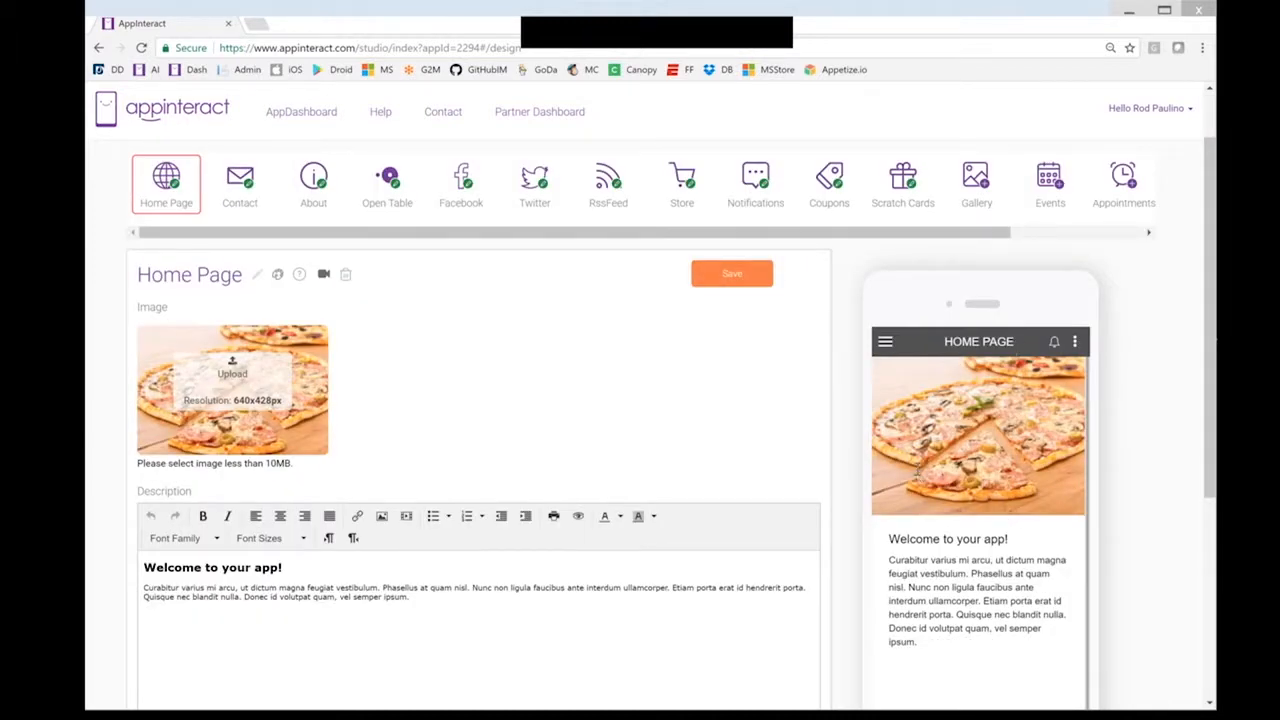
# Paste the copied sentences as a second paragraph below the home page description
pyautogui.click(449, 604)
pyautogui.hotkey('shift', 'Up')
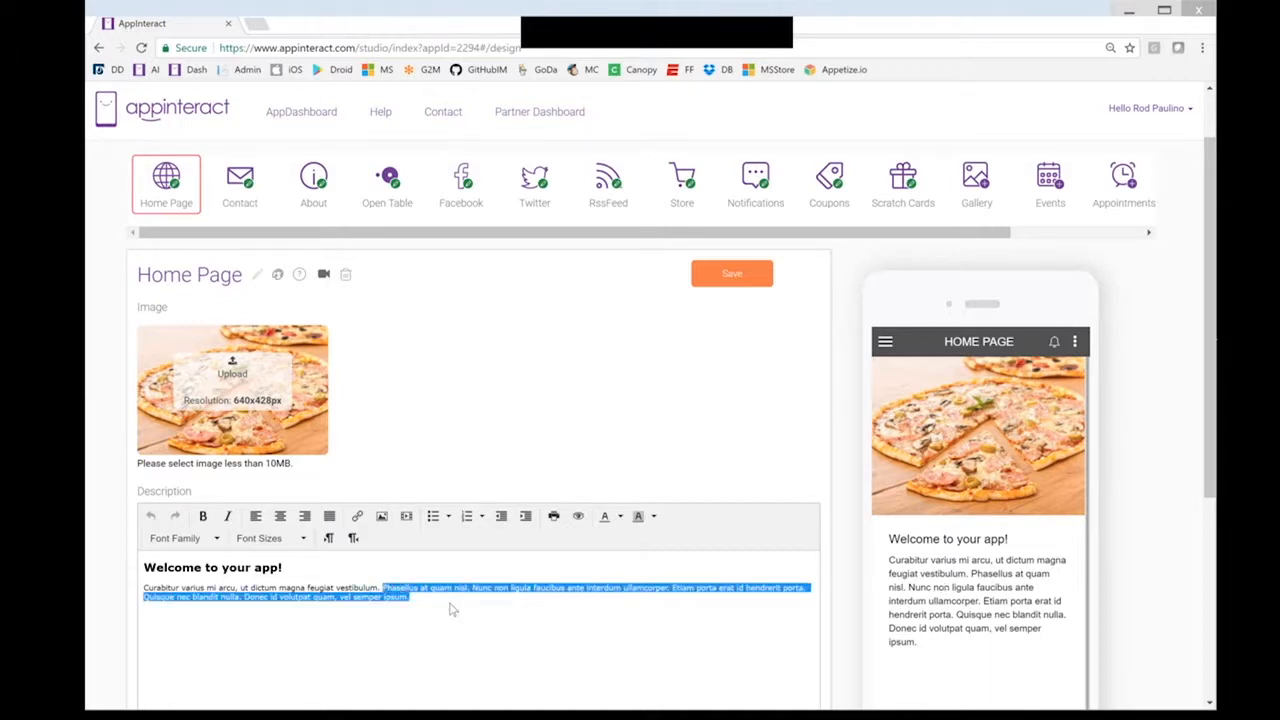
pyautogui.click(450, 609)
pyautogui.press('Return')
pyautogui.write('Phasellus at quam nisl. Nunc non ligula faucibus ante interdum ullamcorper. Etiam porta erat id hendrerit porta. Quisque nec blandit nulla. Donec id volutpat quam, vel semper ipsum.')
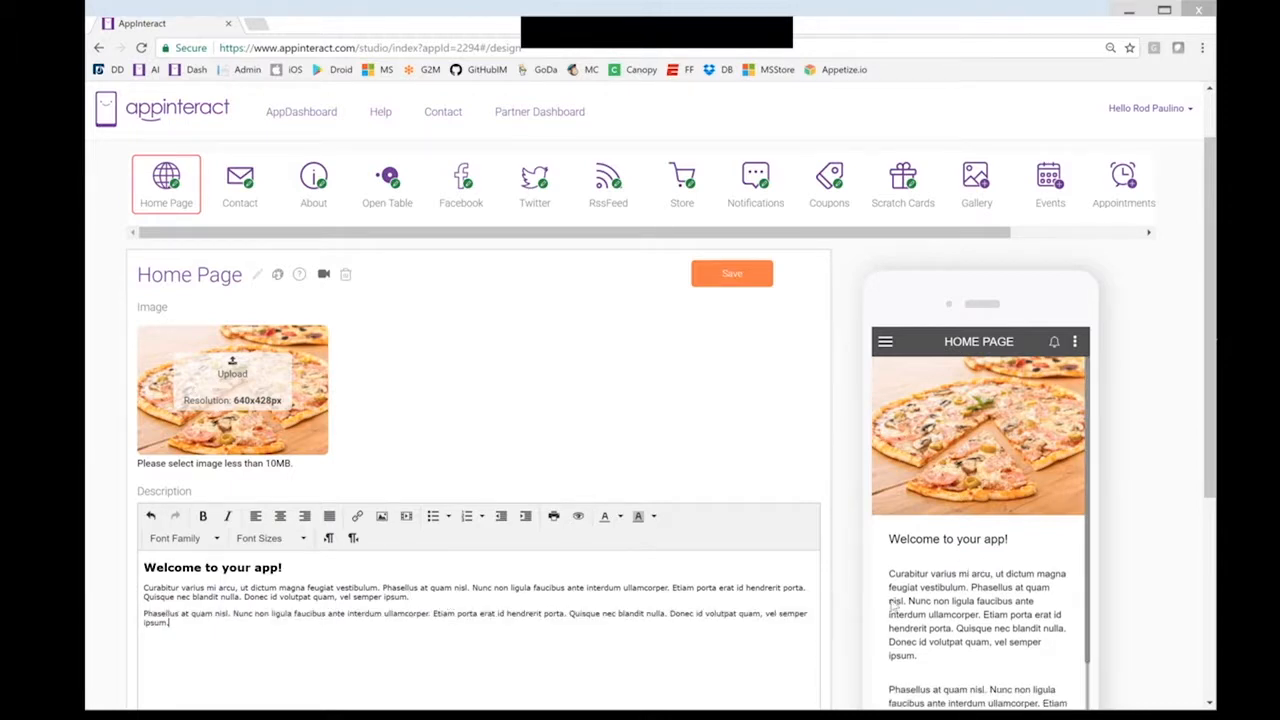
pyautogui.scroll(-1, 891, 605)
pyautogui.scroll(-2, 1020, 583)
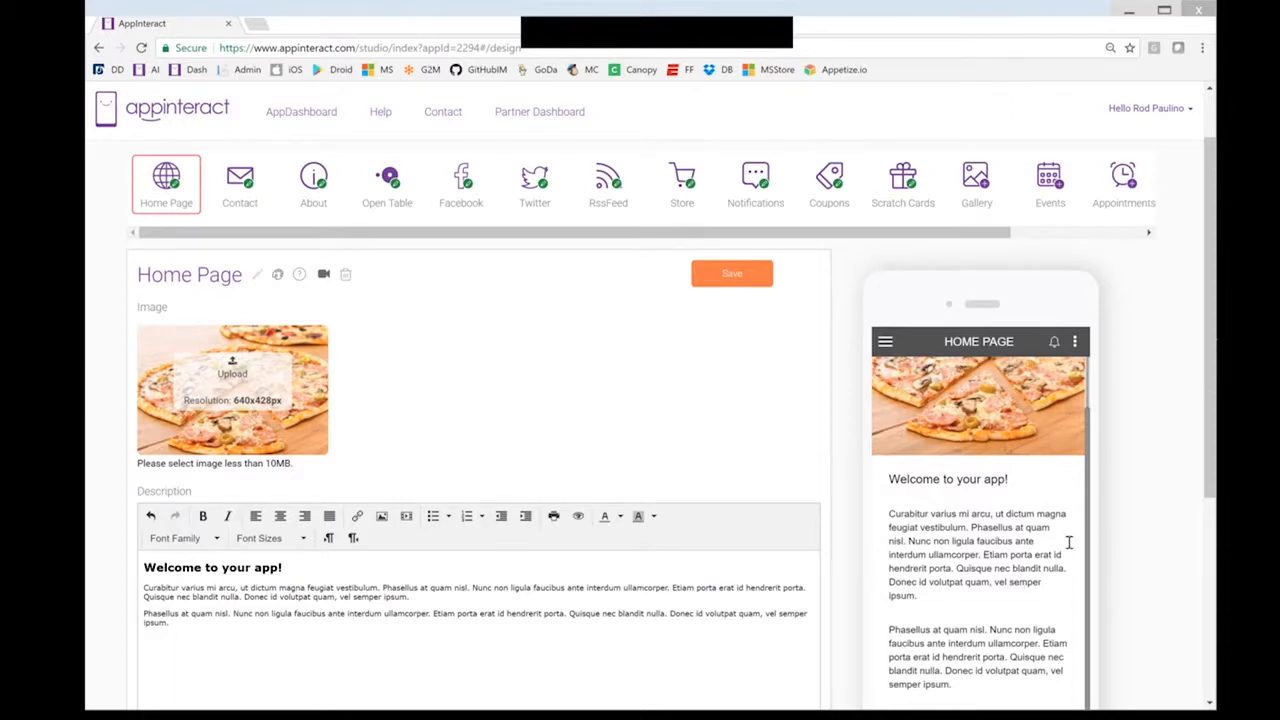
pyautogui.scroll(-1, 1069, 537)
# Paste another copied sentence on a new line after the second paragraph
pyautogui.moveTo(670, 537); pyautogui.dragTo(686, 543)
pyautogui.hotkey('ctrl', 'c')
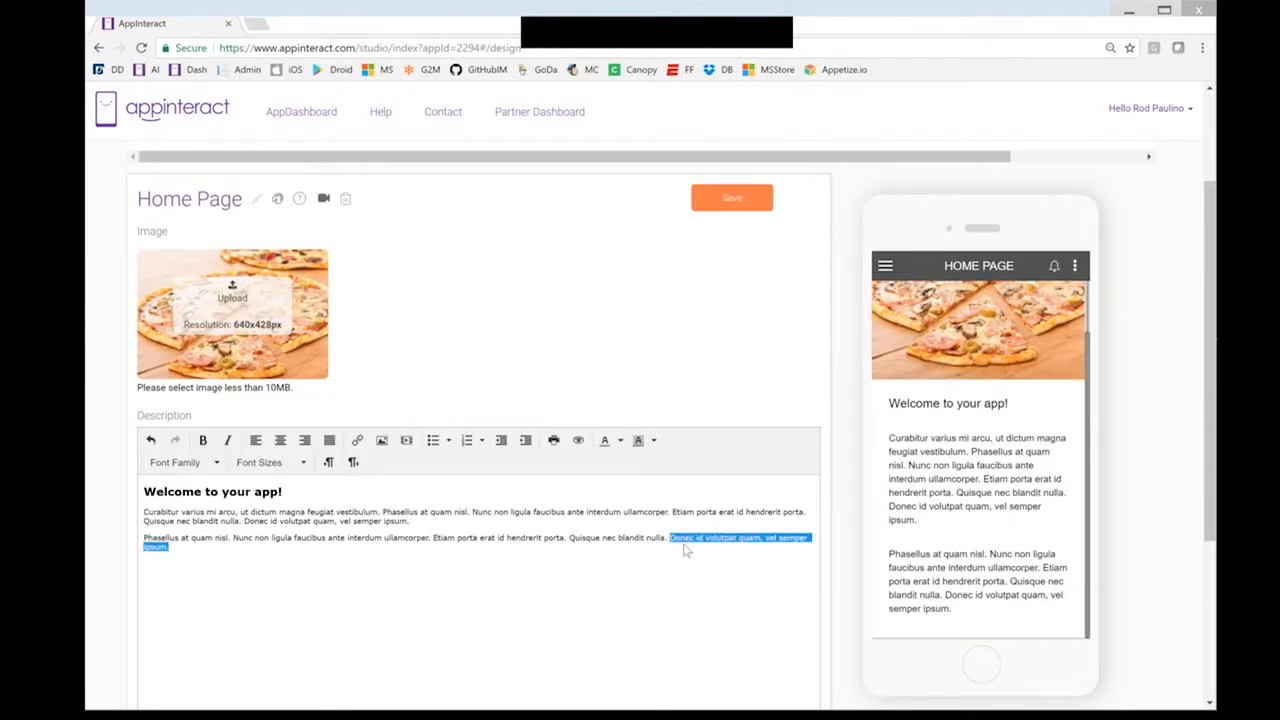
pyautogui.click(193, 557)
pyautogui.hotkey('ctrl', 'v')
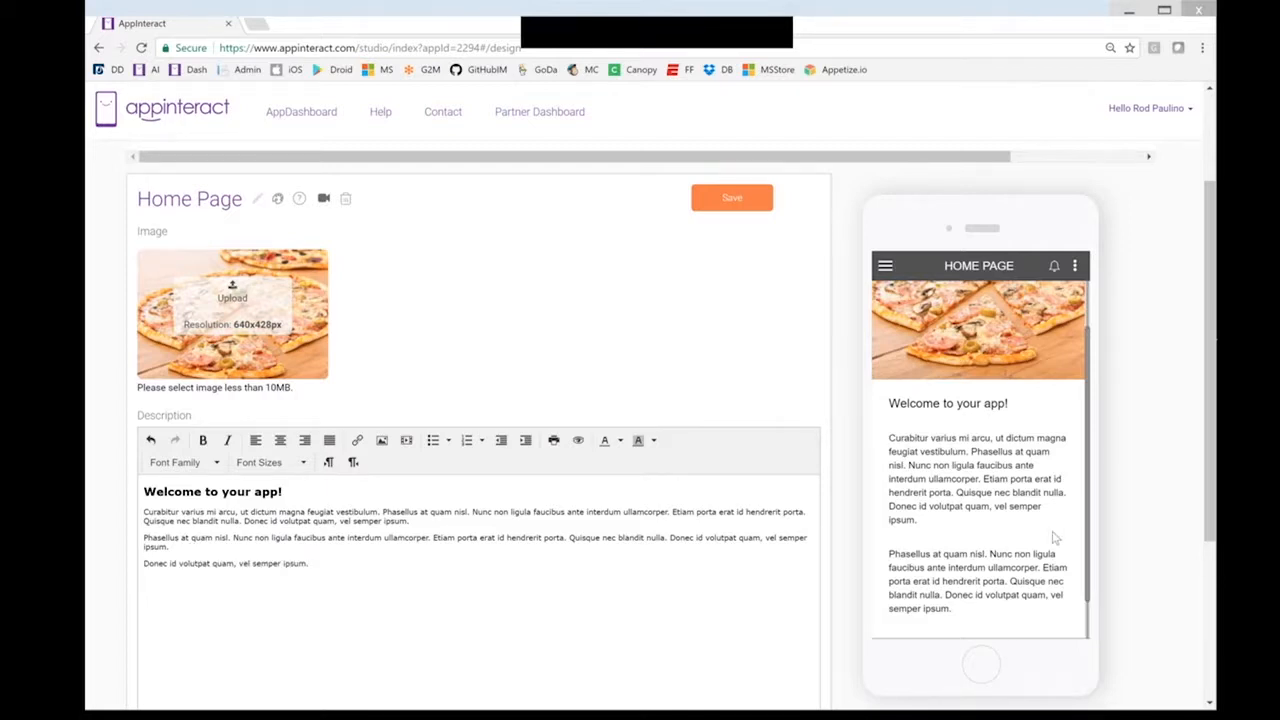
pyautogui.scroll(-1, 1055, 539)
pyautogui.scroll(-2, 1053, 533)
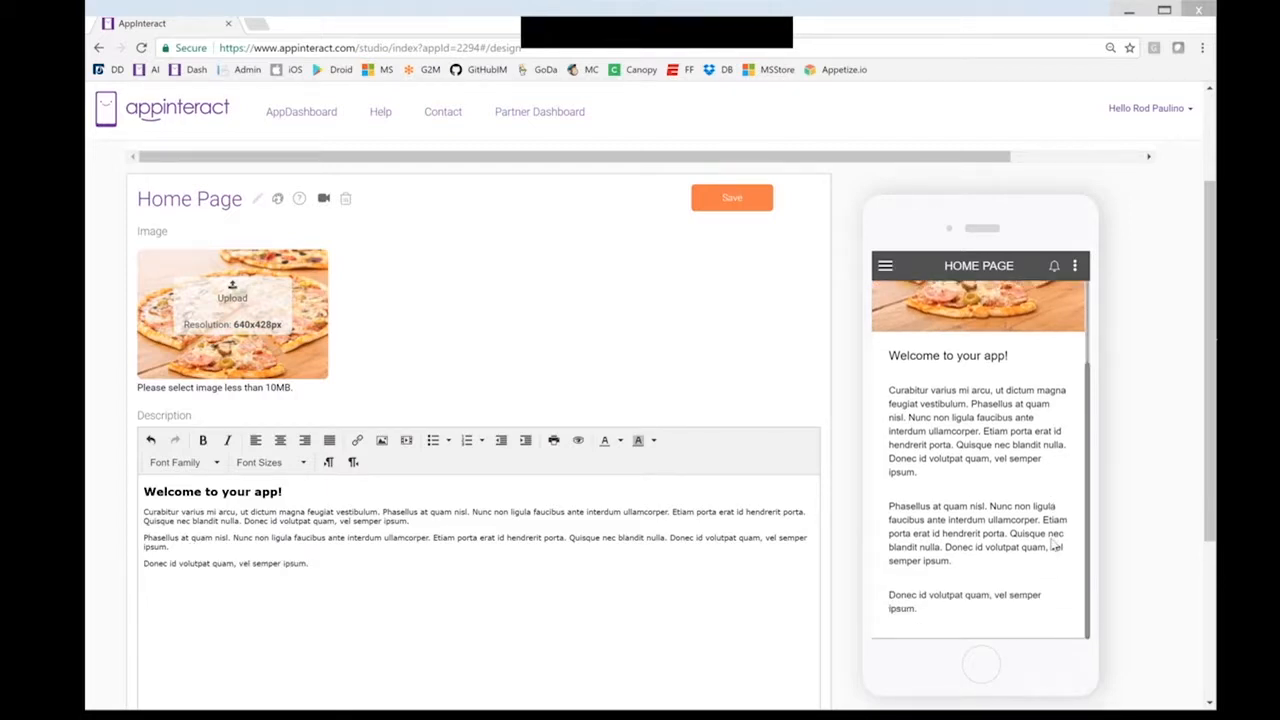
# Make the welcome heading bold at 18pt
pyautogui.tripleClick(316, 492)
pyautogui.click(265, 462)
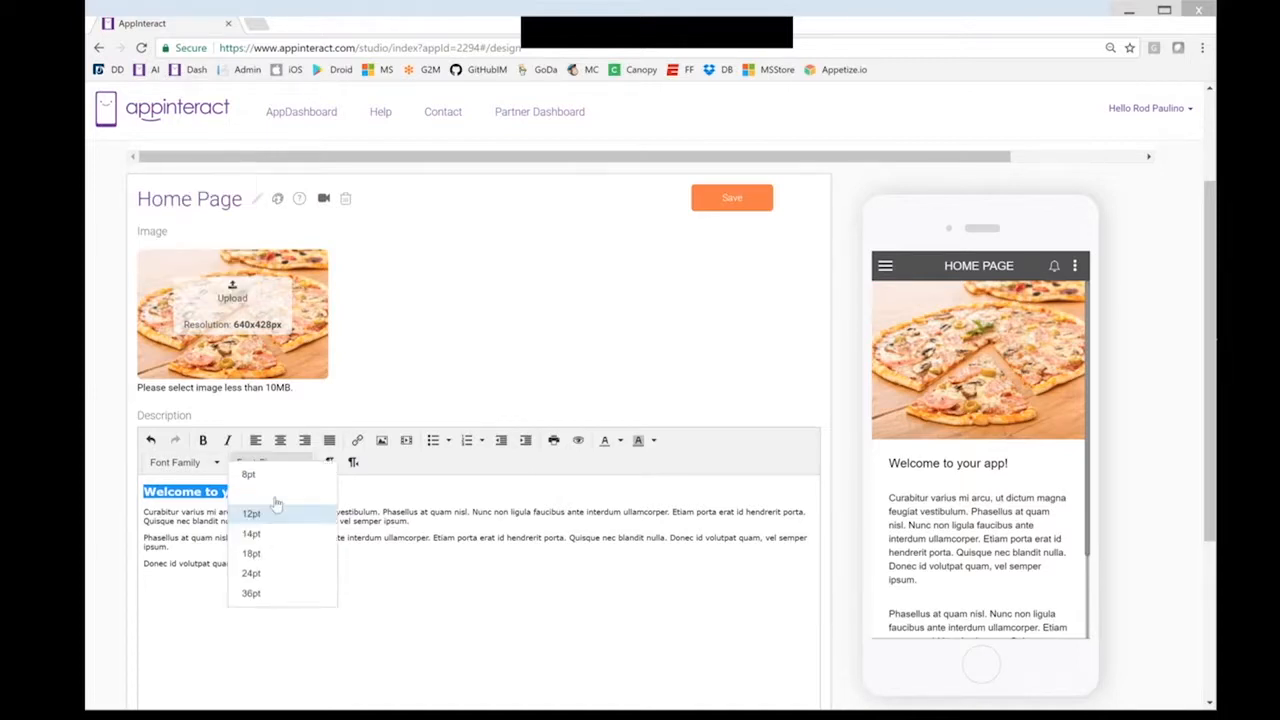
pyautogui.click(265, 565)
pyautogui.click(204, 442)
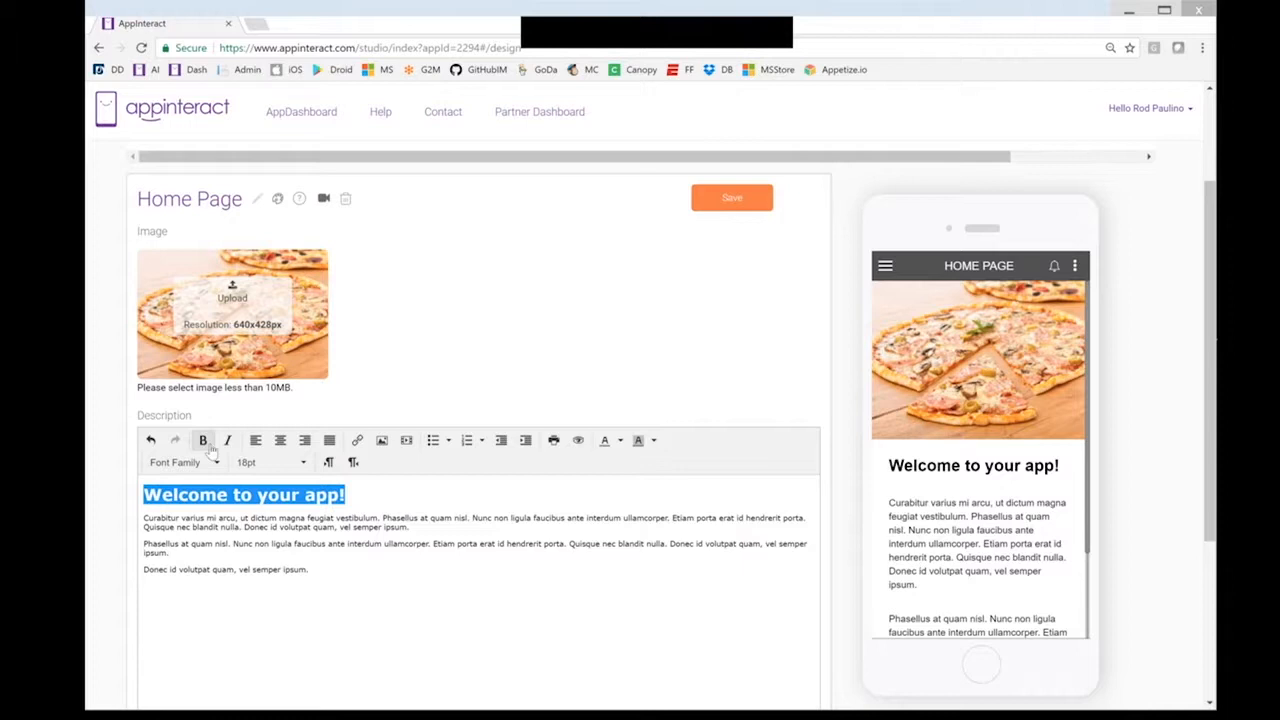
pyautogui.click(418, 524)
# Change the heading text to 'Welcome to Pizzas R Us!'
pyautogui.moveTo(360, 495); pyautogui.dragTo(155, 487)
pyautogui.press('Right')
pyautogui.press('Left')
pyautogui.hotkey('shift', 'Left')
pyautogui.hotkey('shift', 'Left')
pyautogui.hotkey('shift', 'Left')
pyautogui.hotkey('shift', 'Left')
pyautogui.hotkey('shift', 'Left')
pyautogui.hotkey('shift', 'Left')
pyautogui.hotkey('shift', 'Left')
pyautogui.hotkey('shift', 'Left')
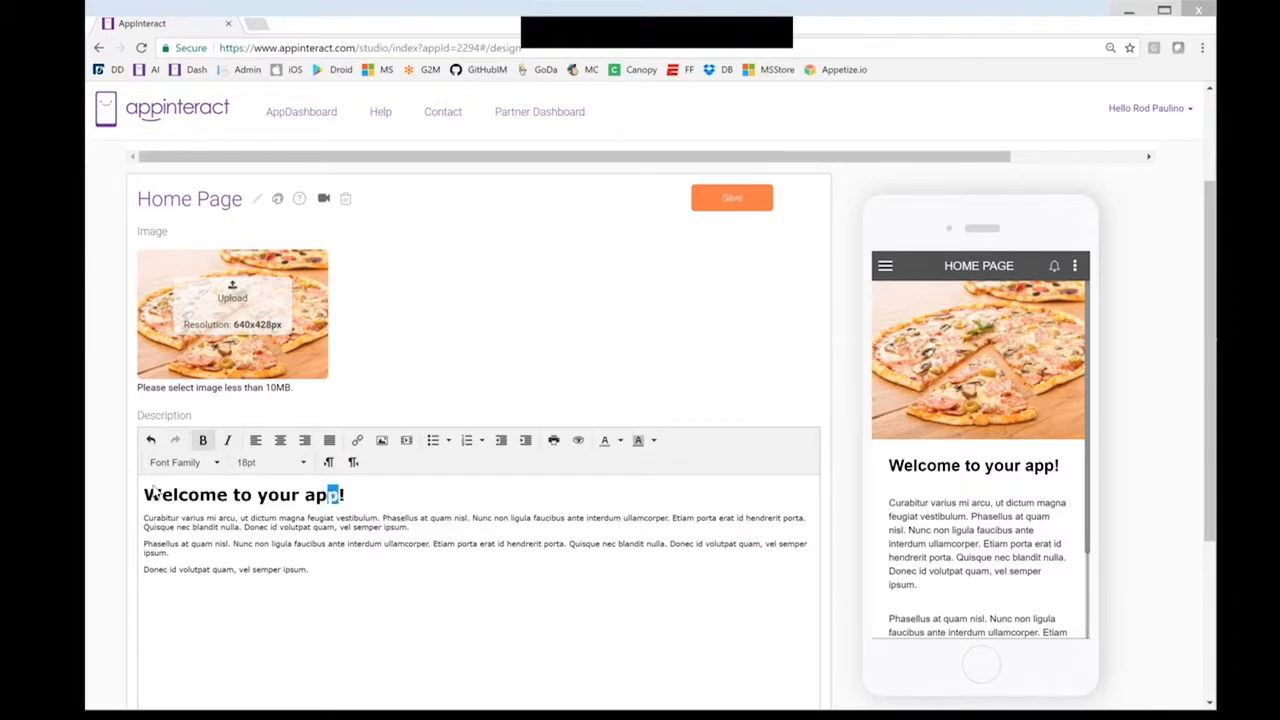
pyautogui.write('Pizzas ')
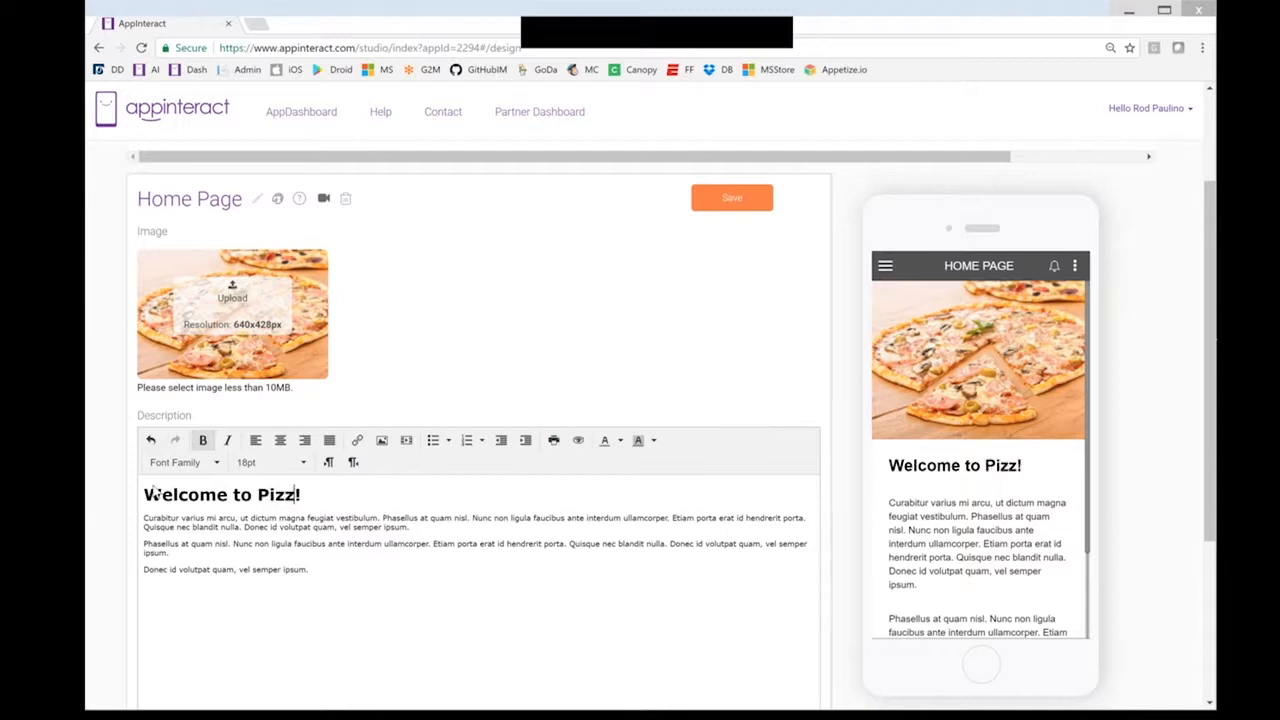
pyautogui.write('R Us')
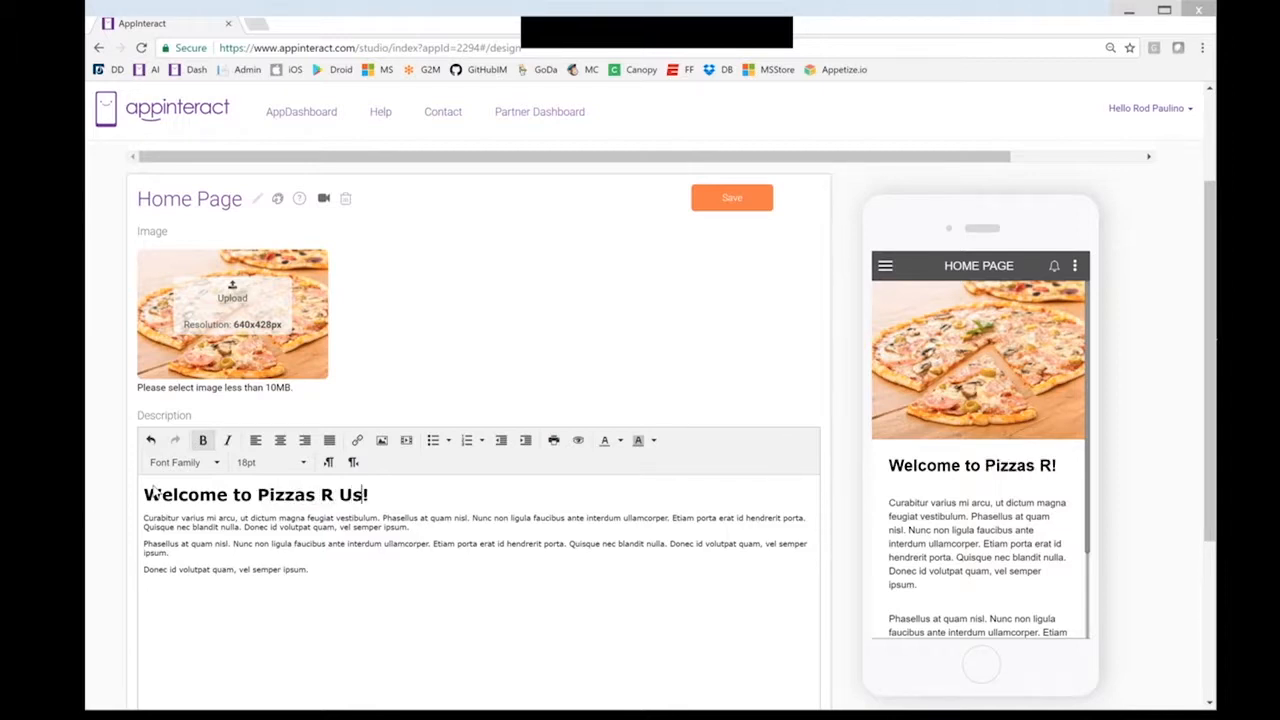
# Shrink the heading to 14pt, save the home page, and go to the Contact page
pyautogui.moveTo(389, 490); pyautogui.dragTo(107, 492)
pyautogui.click(262, 466)
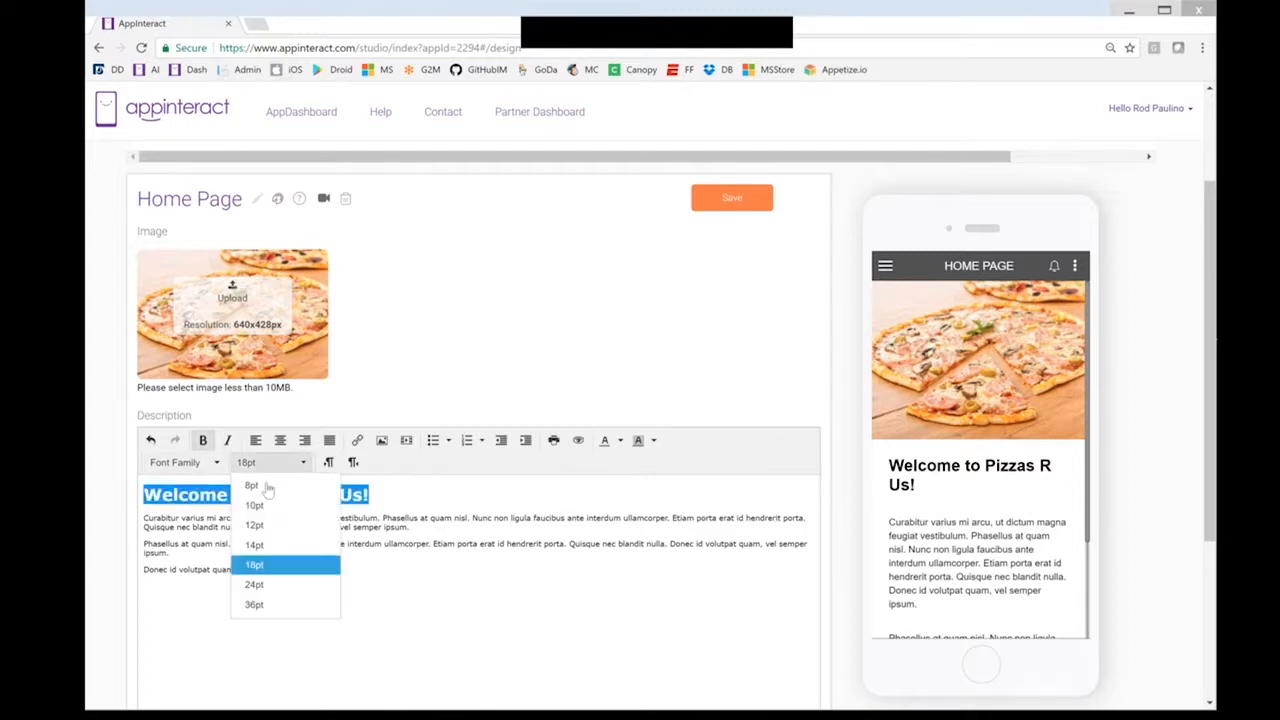
pyautogui.click(276, 546)
pyautogui.click(363, 513)
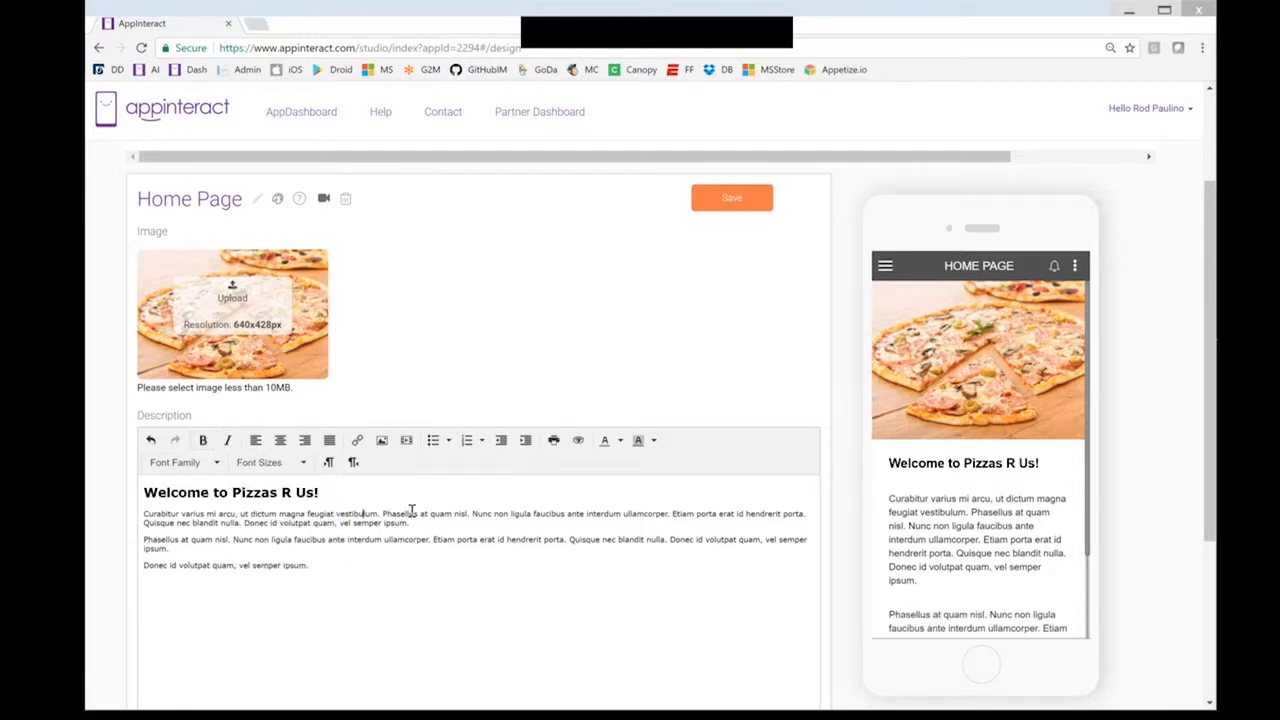
pyautogui.click(732, 203)
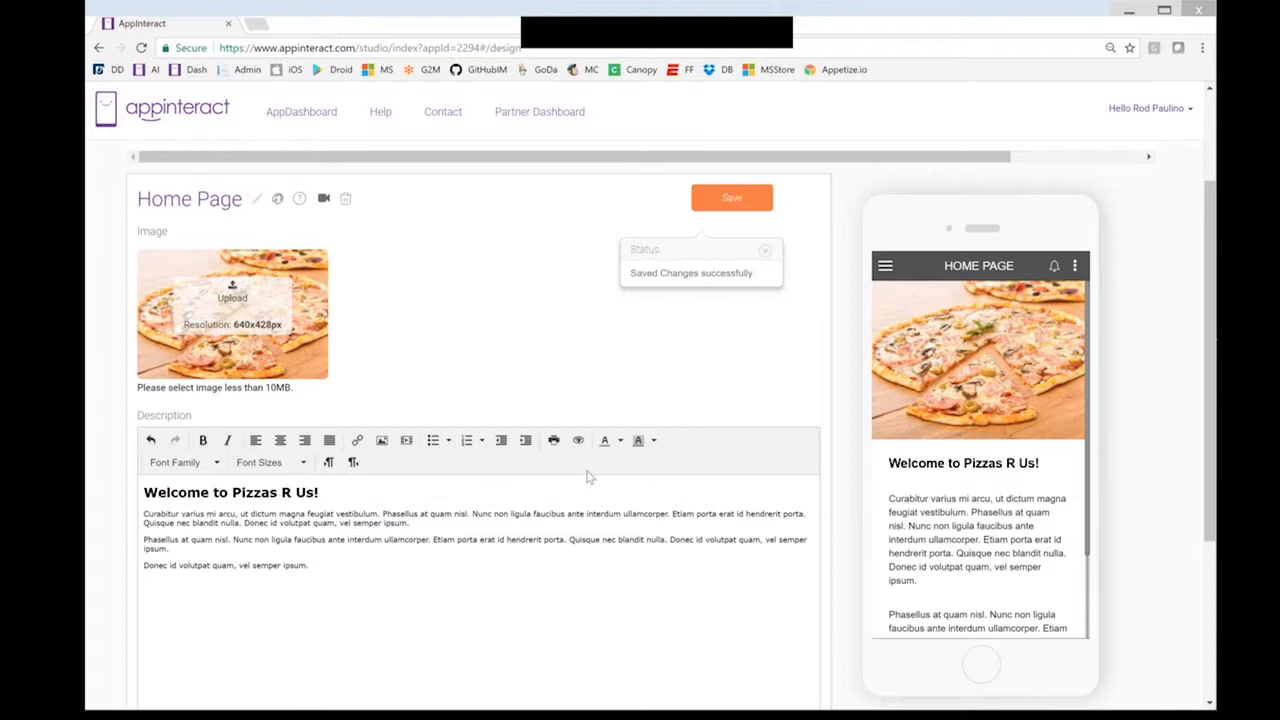
pyautogui.scroll(3, 590, 477)
pyautogui.click(240, 258)
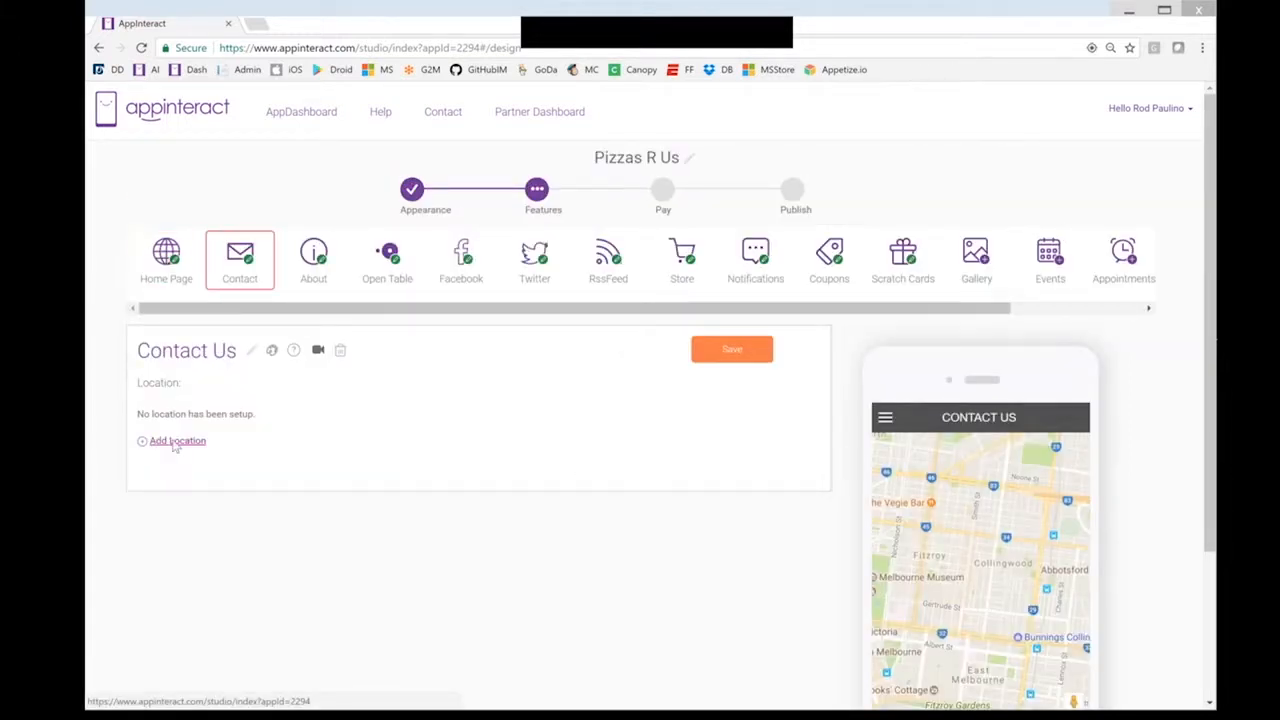
# Start a new location named Pizzas R Us and enter its street address
pyautogui.click(177, 441)
pyautogui.click(564, 290)
pyautogui.write('Pizzas R Us')
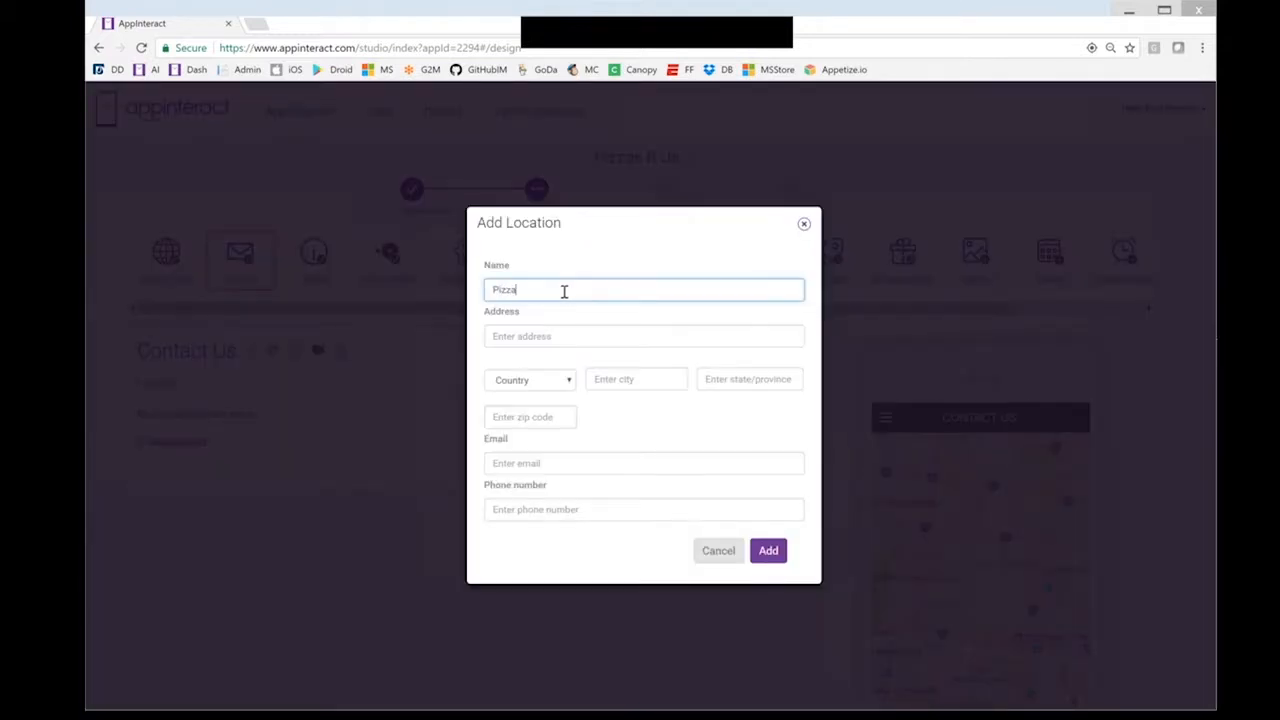
pyautogui.press('Tab')
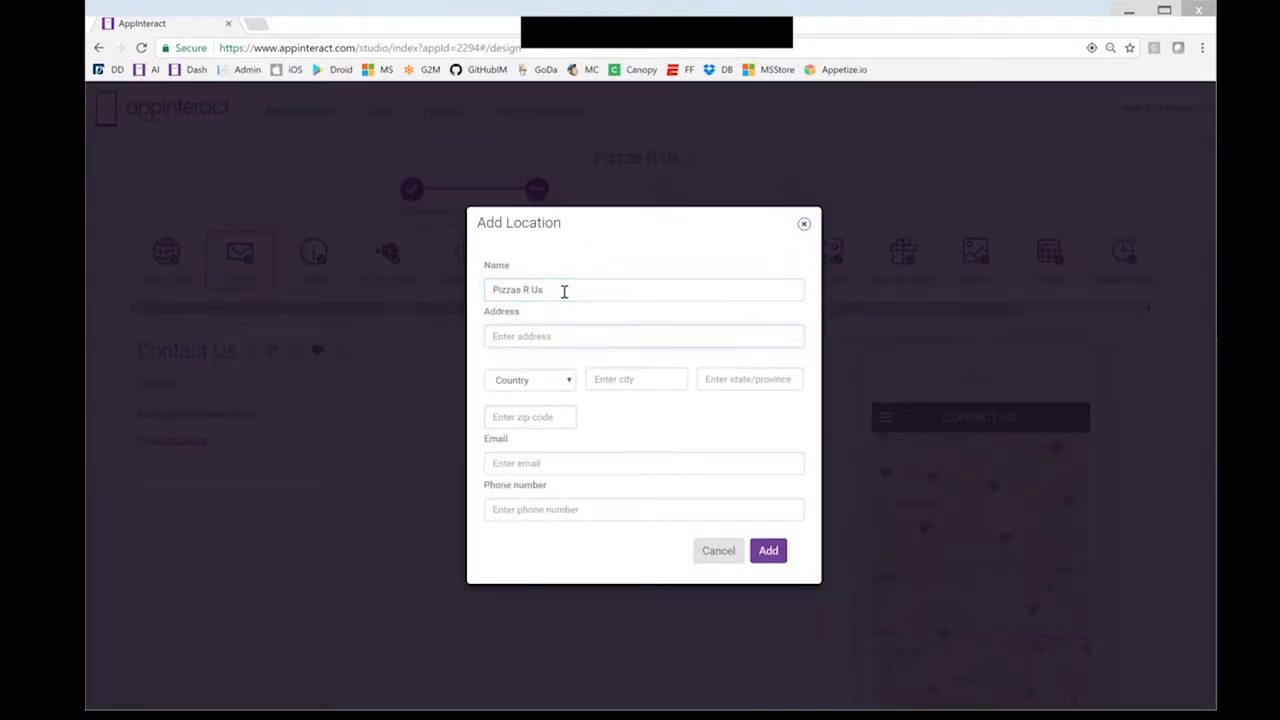
pyautogui.write('123')
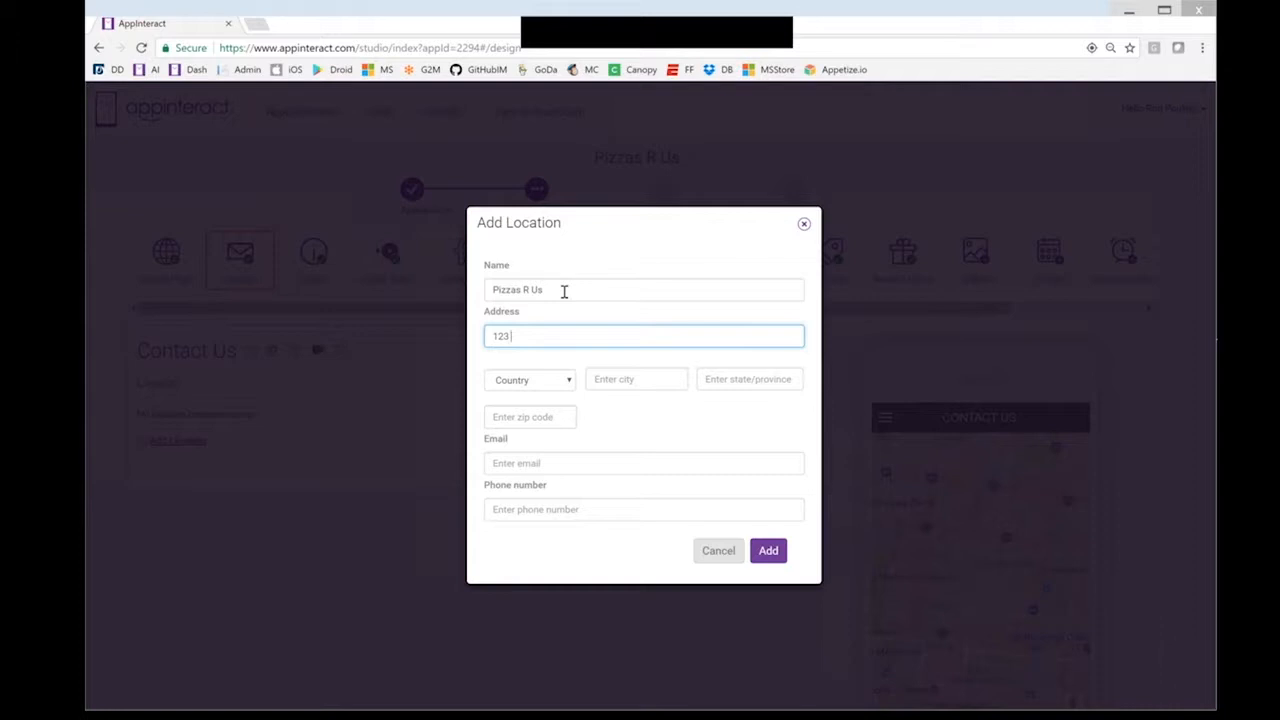
pyautogui.write('Mozarella Lane')
pyautogui.press('Tab')
# Set the location's country to USA, city Davis, state CA, and its zip code
pyautogui.click(563, 384)
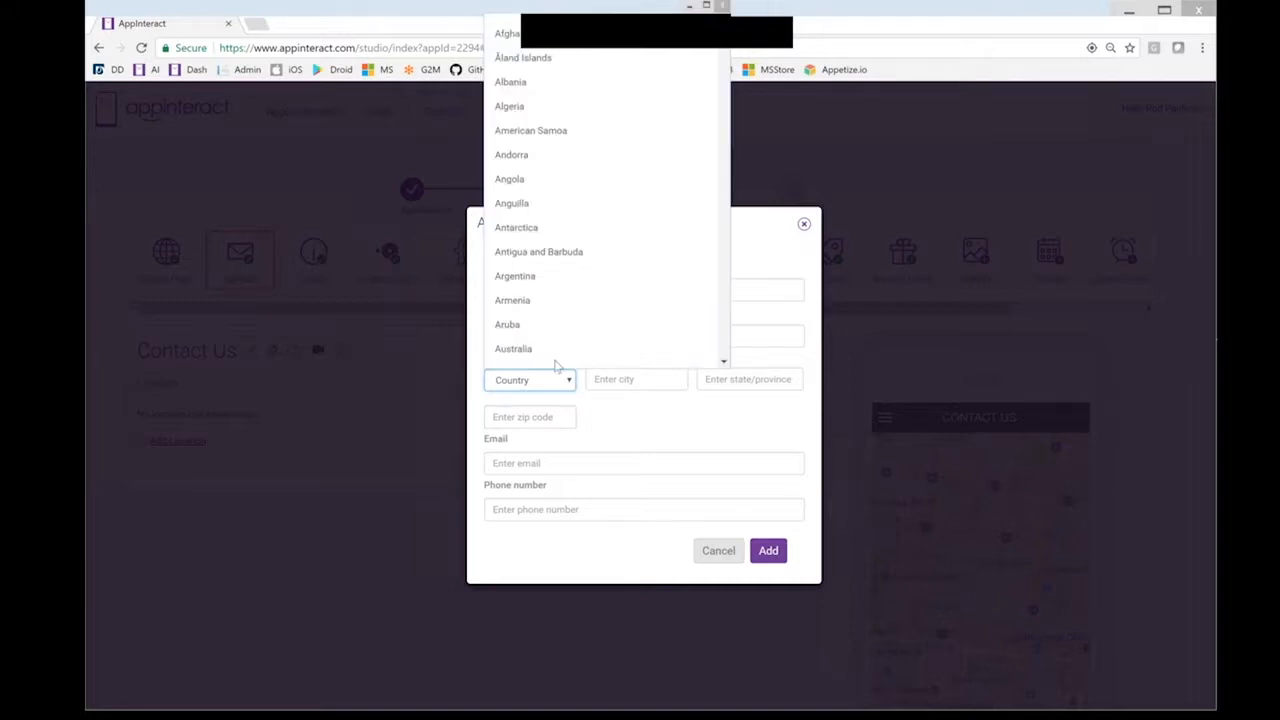
pyautogui.click(520, 7)
pyautogui.press('Tab')
pyautogui.write('Davis')
pyautogui.click(724, 387)
pyautogui.write('CA')
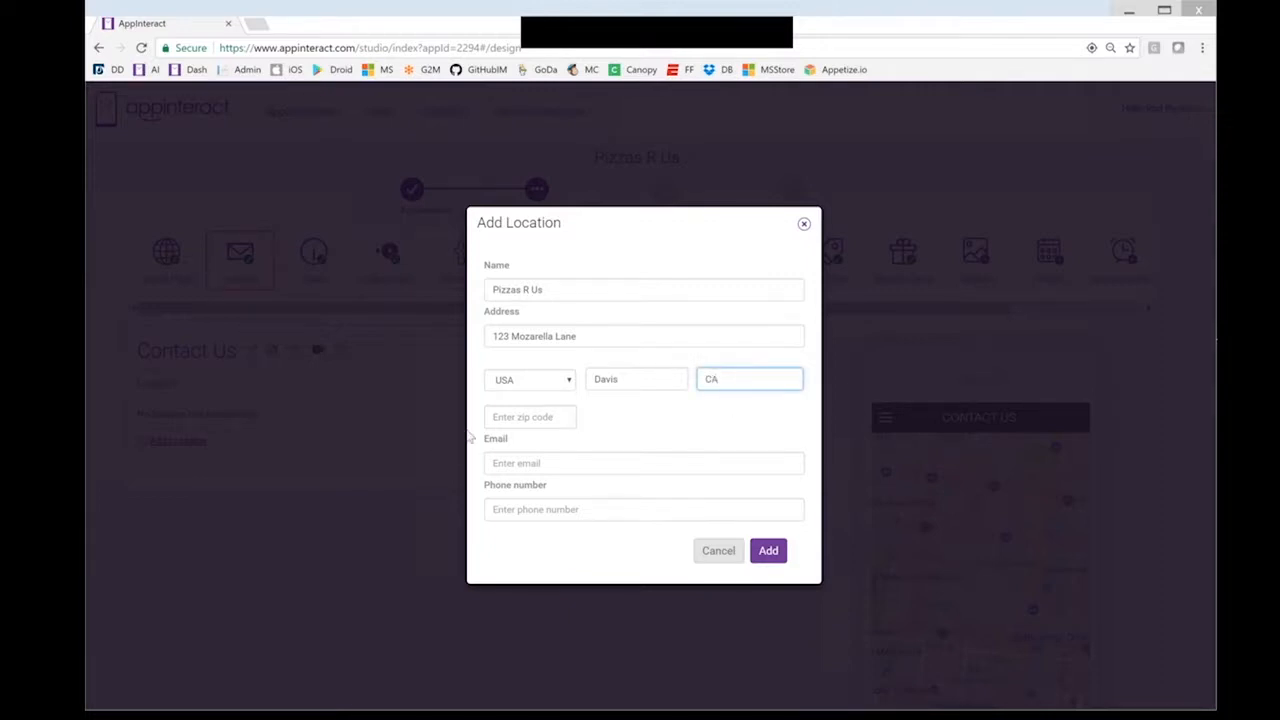
pyautogui.click(513, 418)
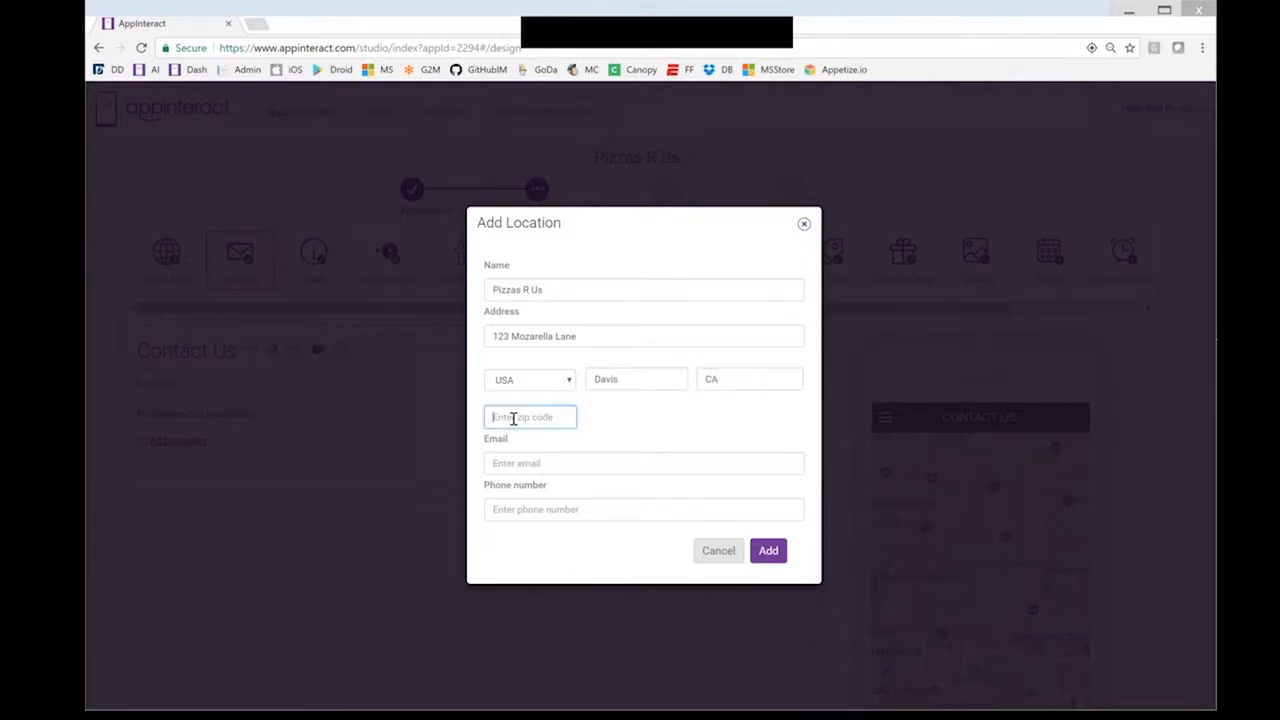
pyautogui.write('95616')
# Enter the contact email and phone number, then add the location
pyautogui.click(599, 466)
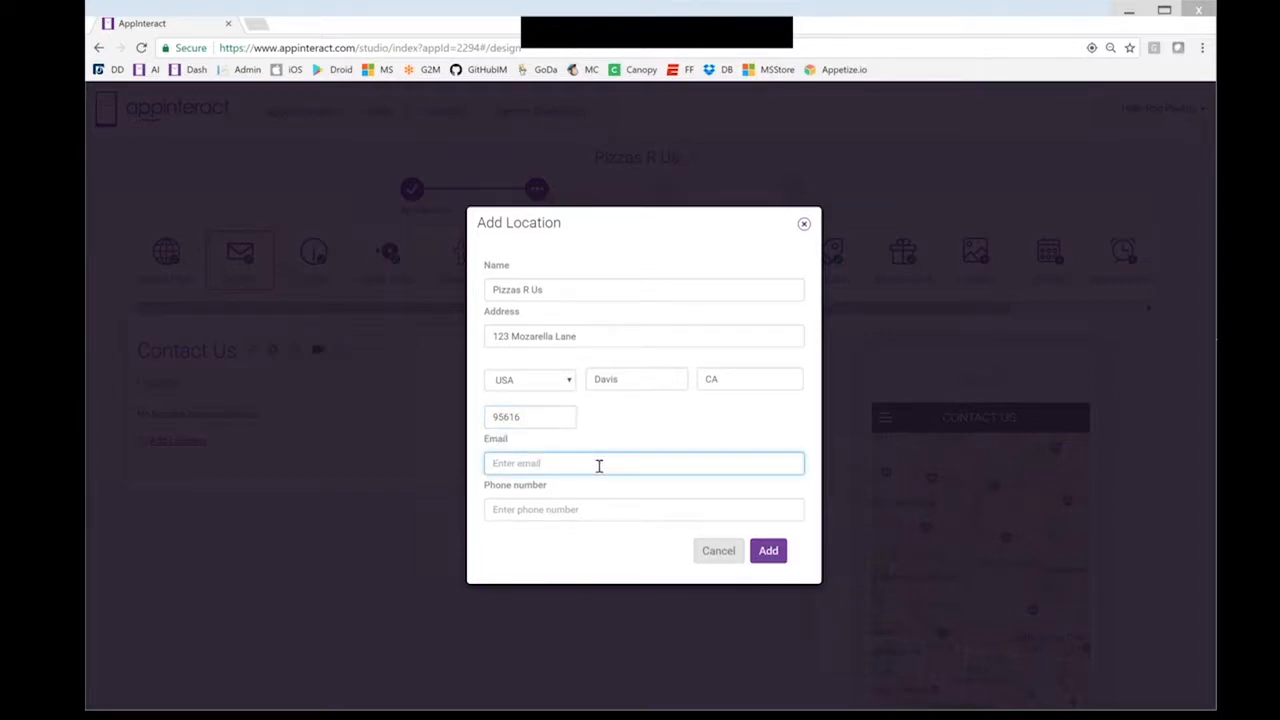
pyautogui.write('a@b.com')
pyautogui.press('Tab')
pyautogui.write('22233344')
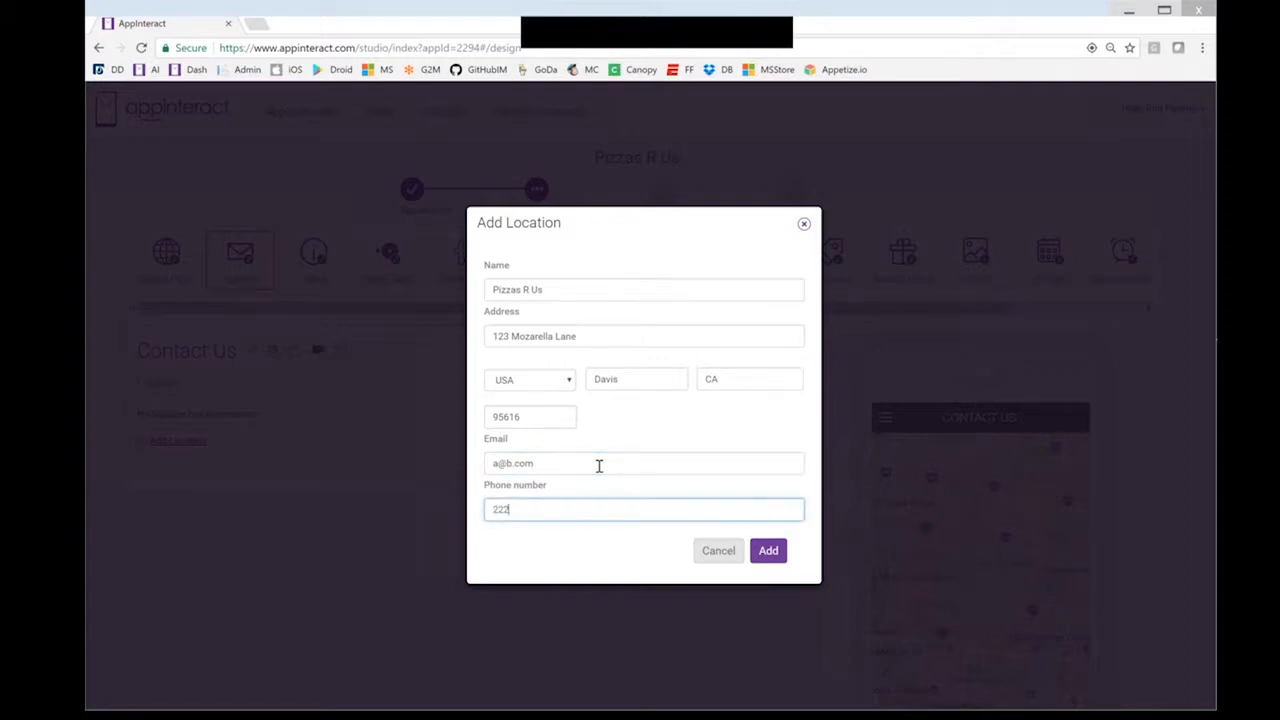
pyautogui.write('44')
pyautogui.click(768, 551)
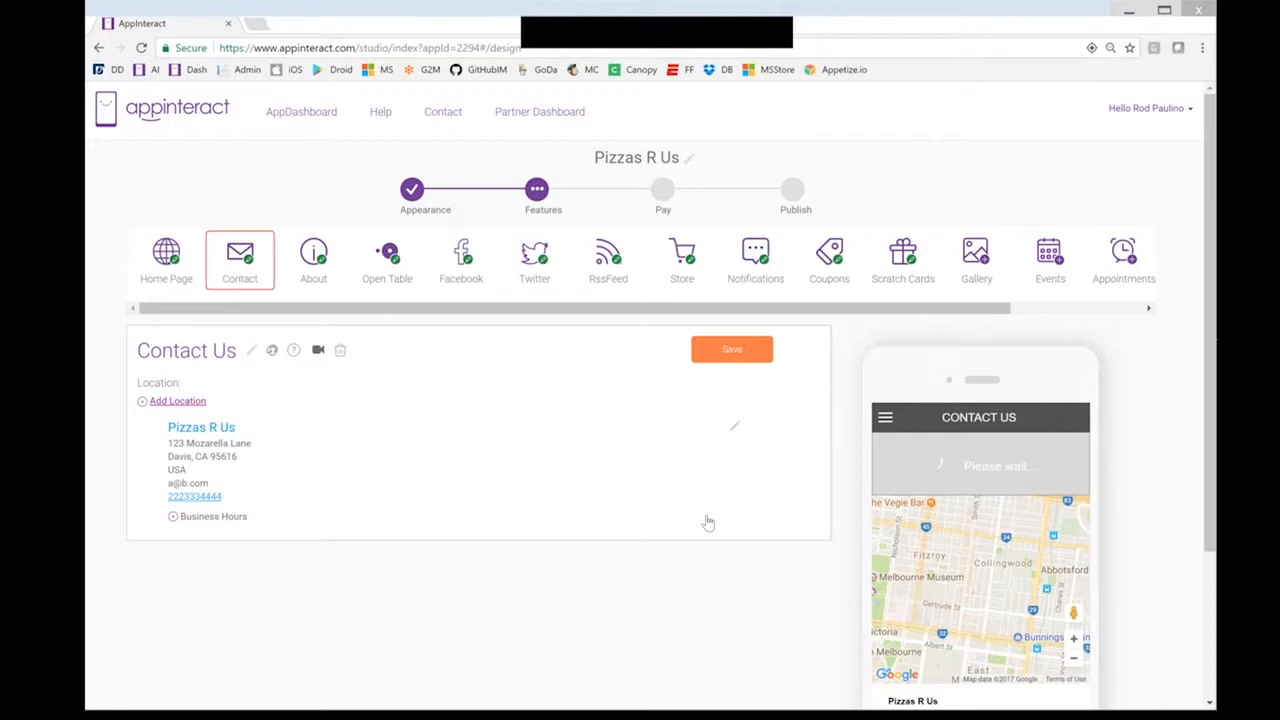
pyautogui.scroll(-1, 1100, 560)
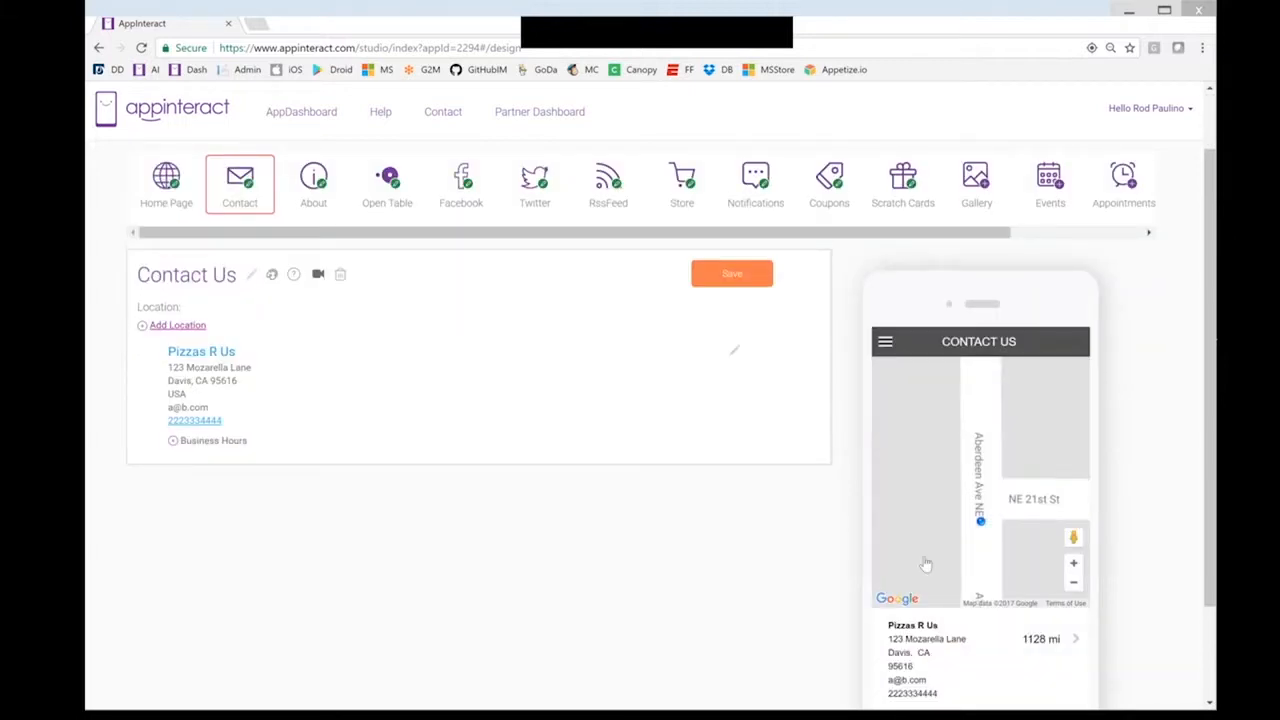
pyautogui.scroll(-2, 930, 555)
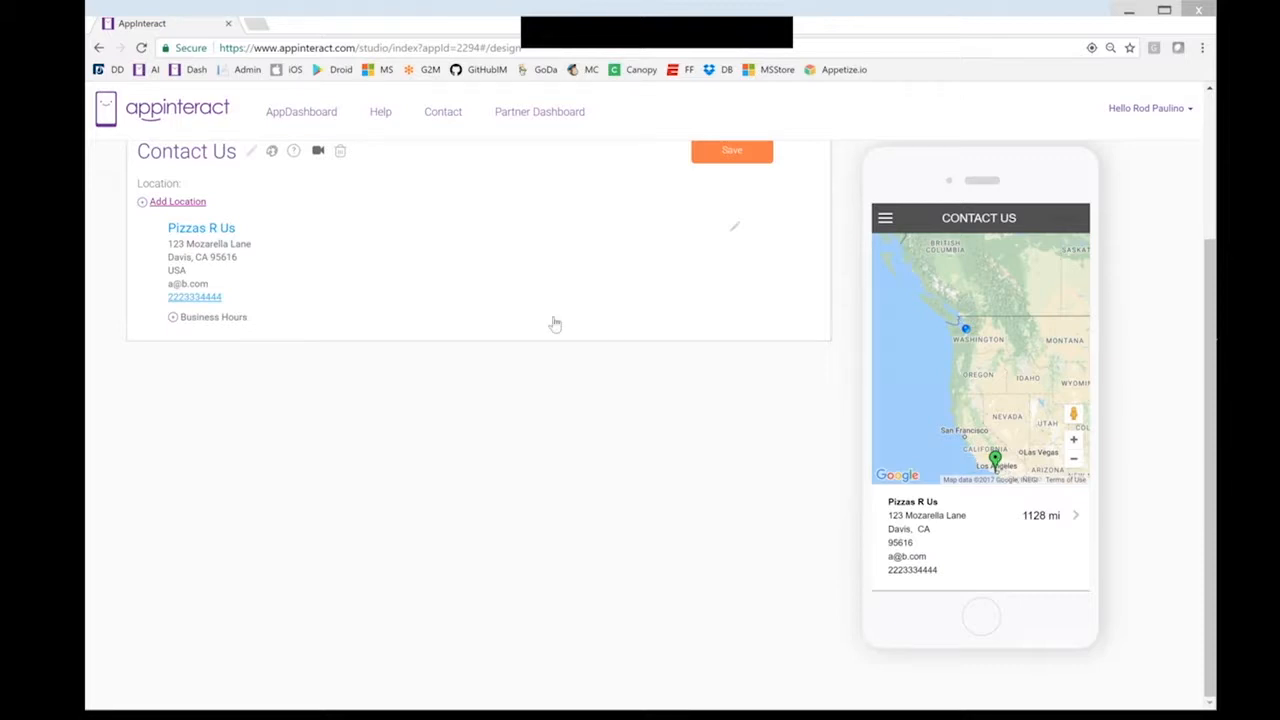
pyautogui.scroll(1, 555, 324)
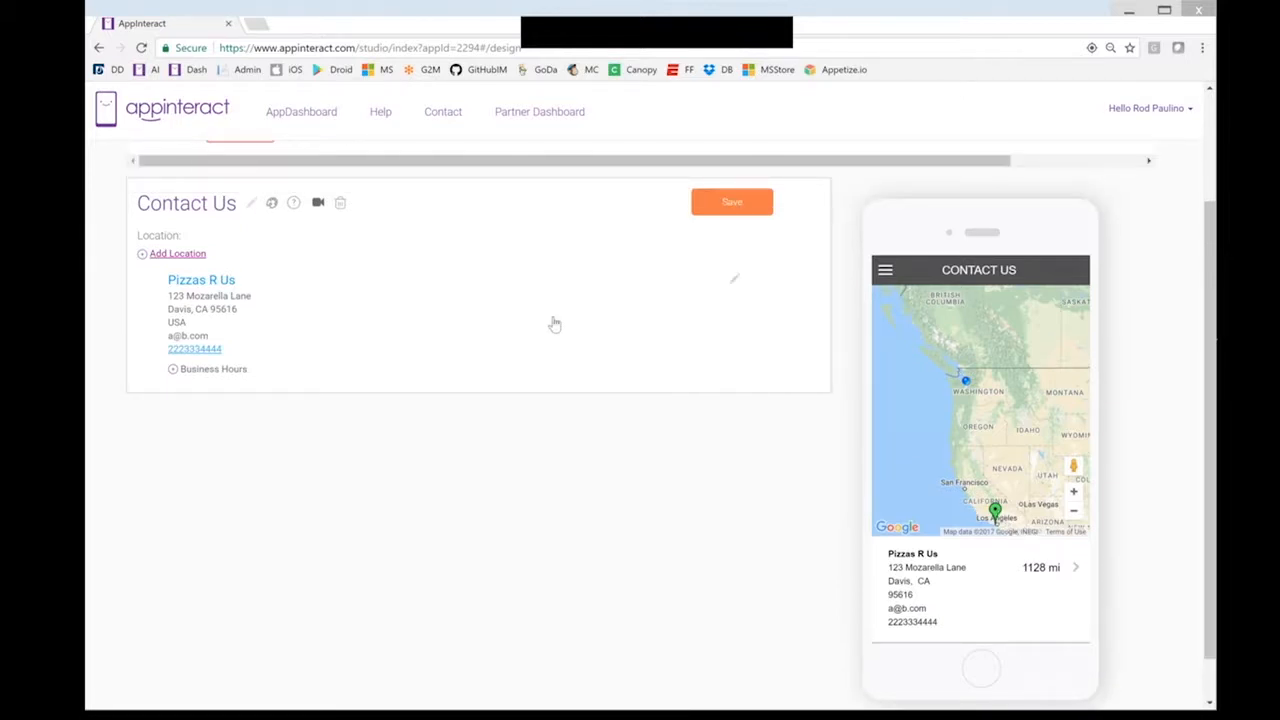
pyautogui.scroll(2, 245, 321)
pyautogui.scroll(-1, 248, 320)
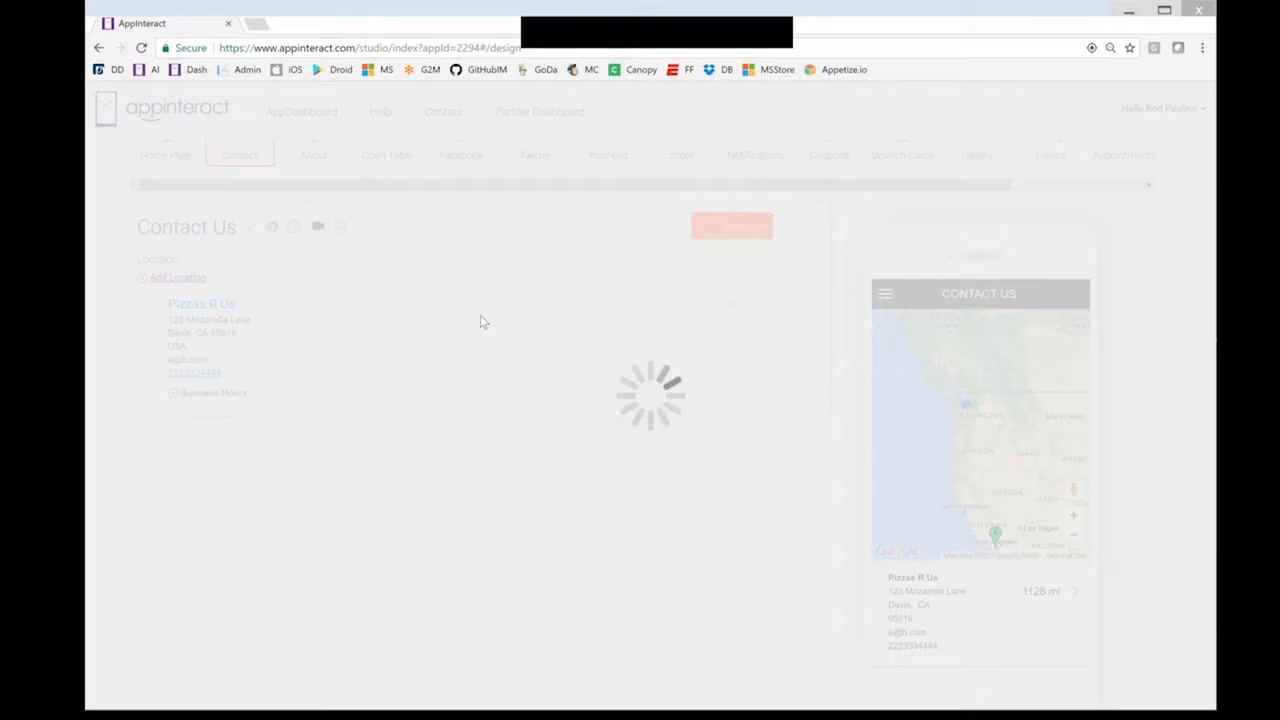
# Set the Contact page location title size to 14pt and save the appearance settings
pyautogui.click(729, 218)
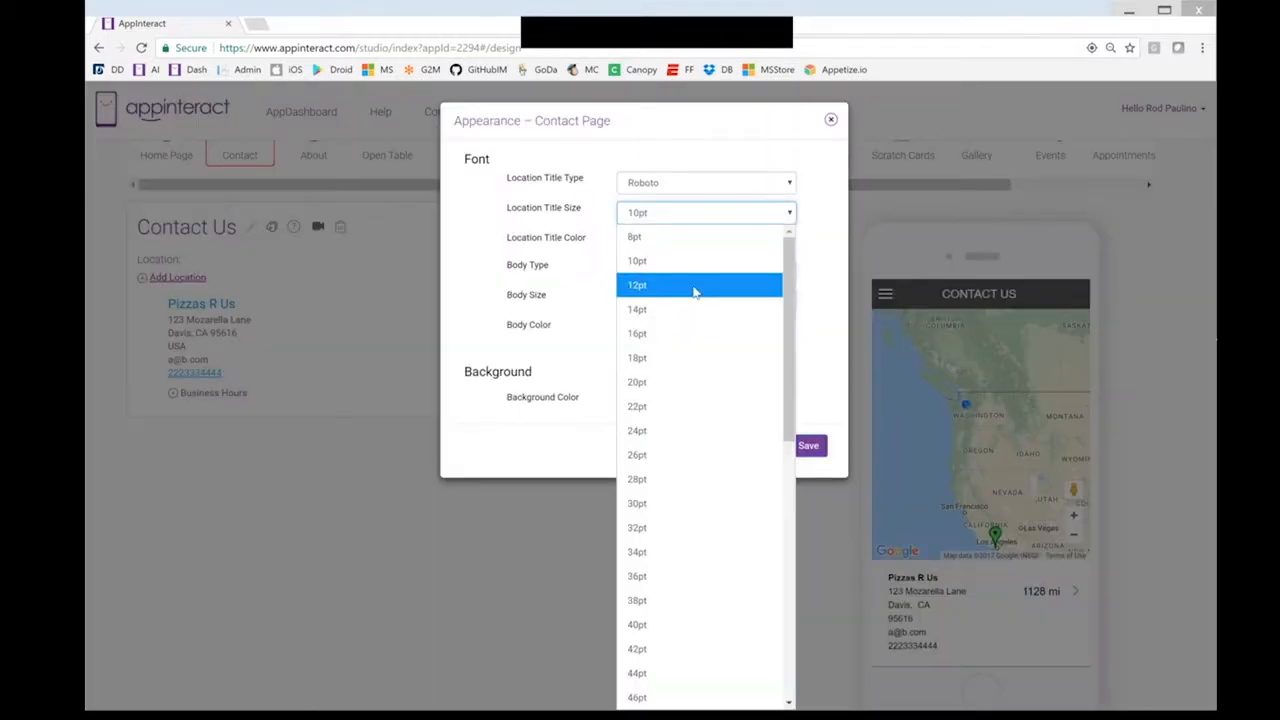
pyautogui.click(695, 287)
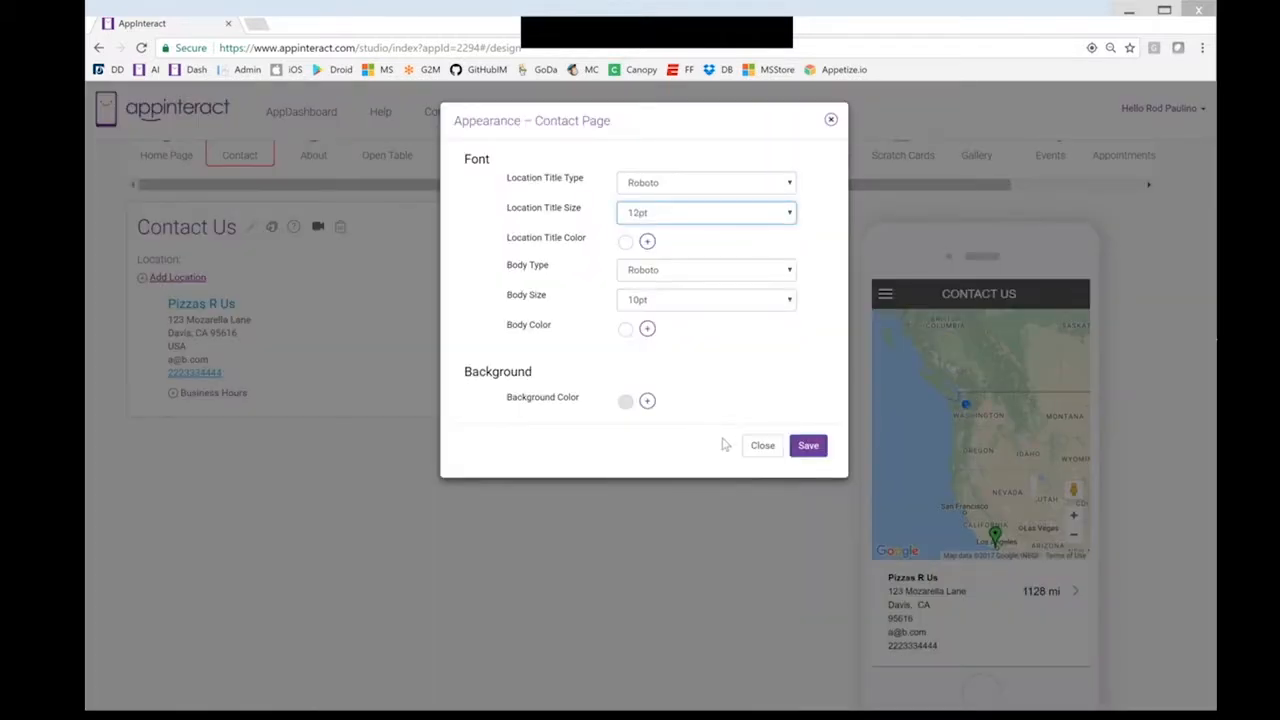
pyautogui.click(806, 447)
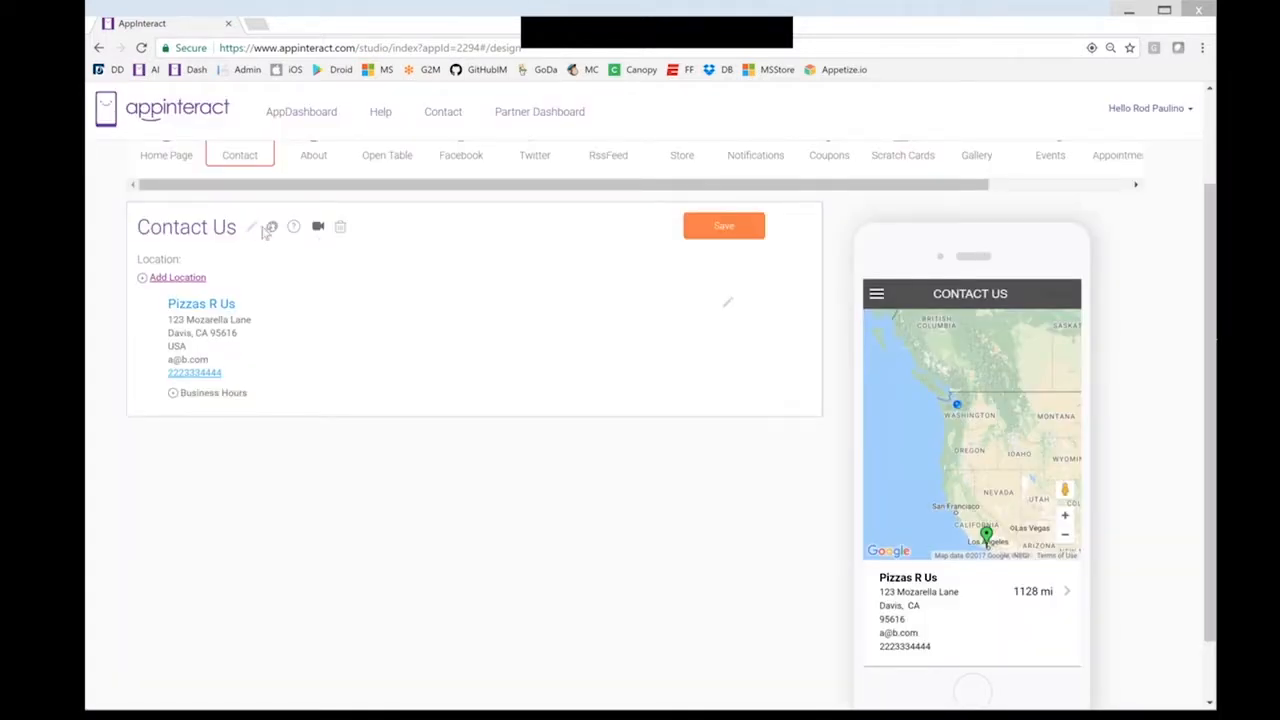
pyautogui.click(271, 228)
pyautogui.click(660, 300)
pyautogui.click(660, 371)
pyautogui.click(670, 215)
pyautogui.click(662, 306)
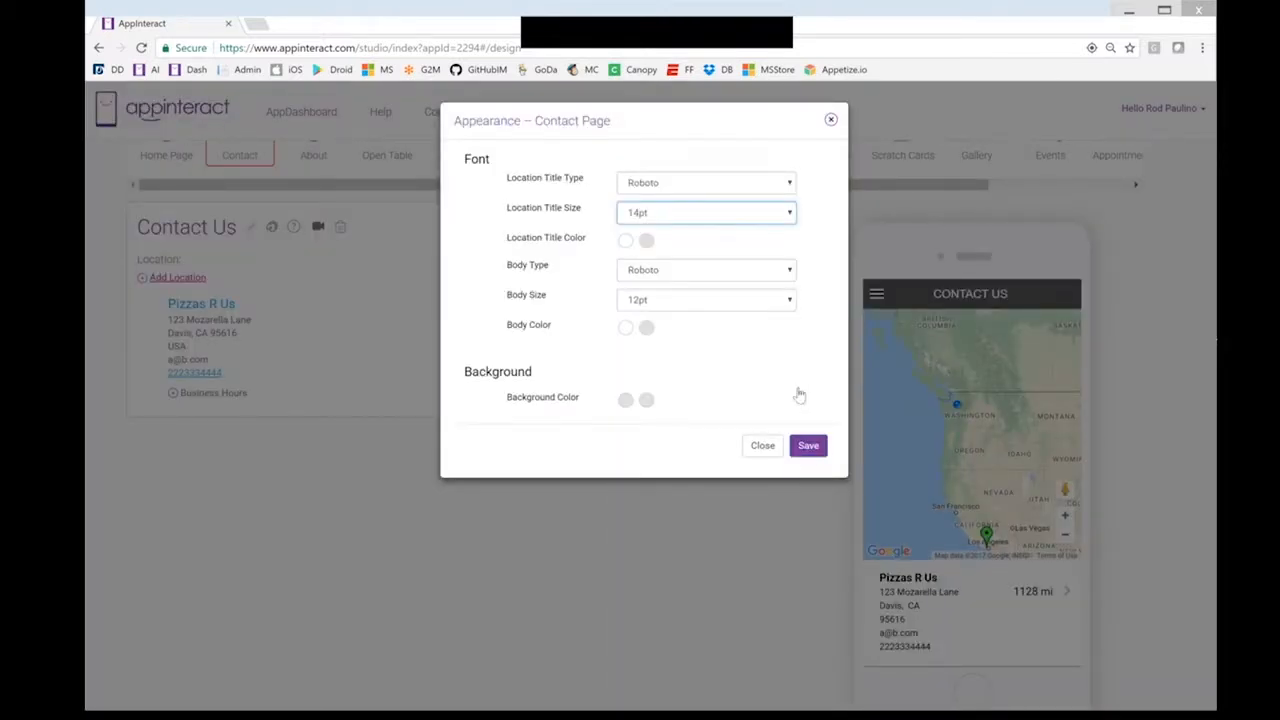
pyautogui.click(809, 448)
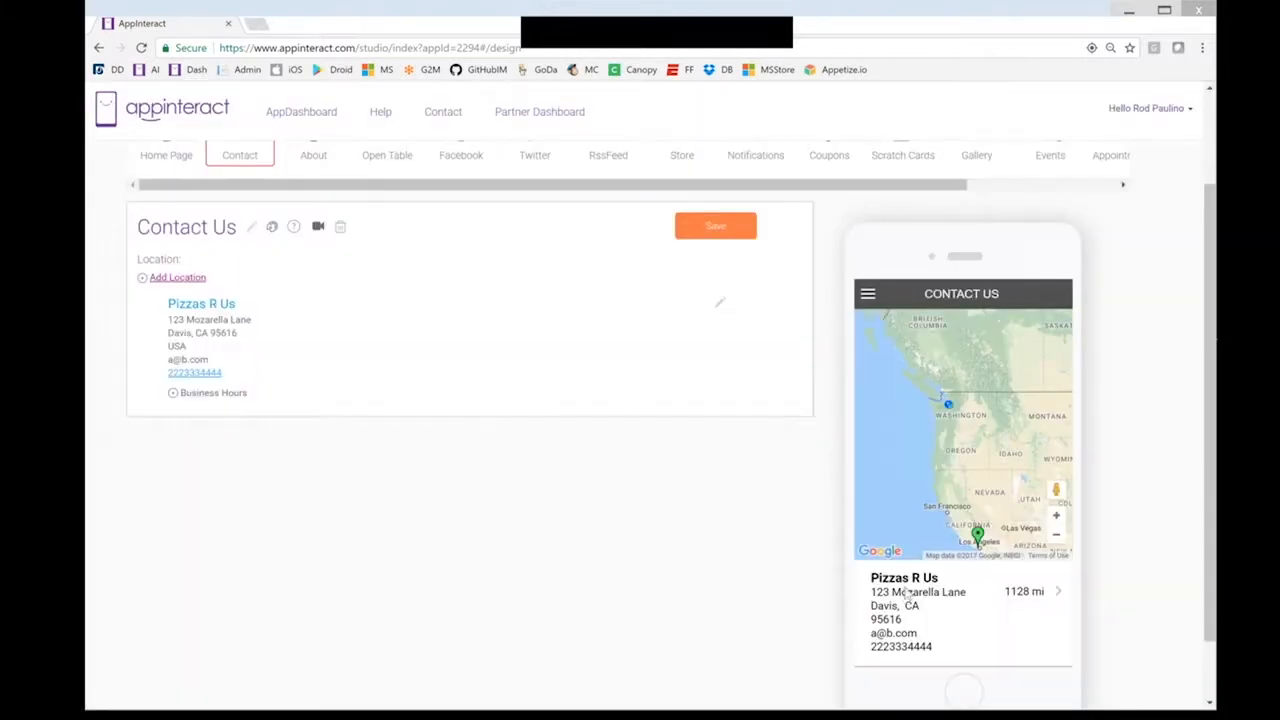
# Preview the location details, save the Contact page, and move to the About feature
pyautogui.click(907, 597)
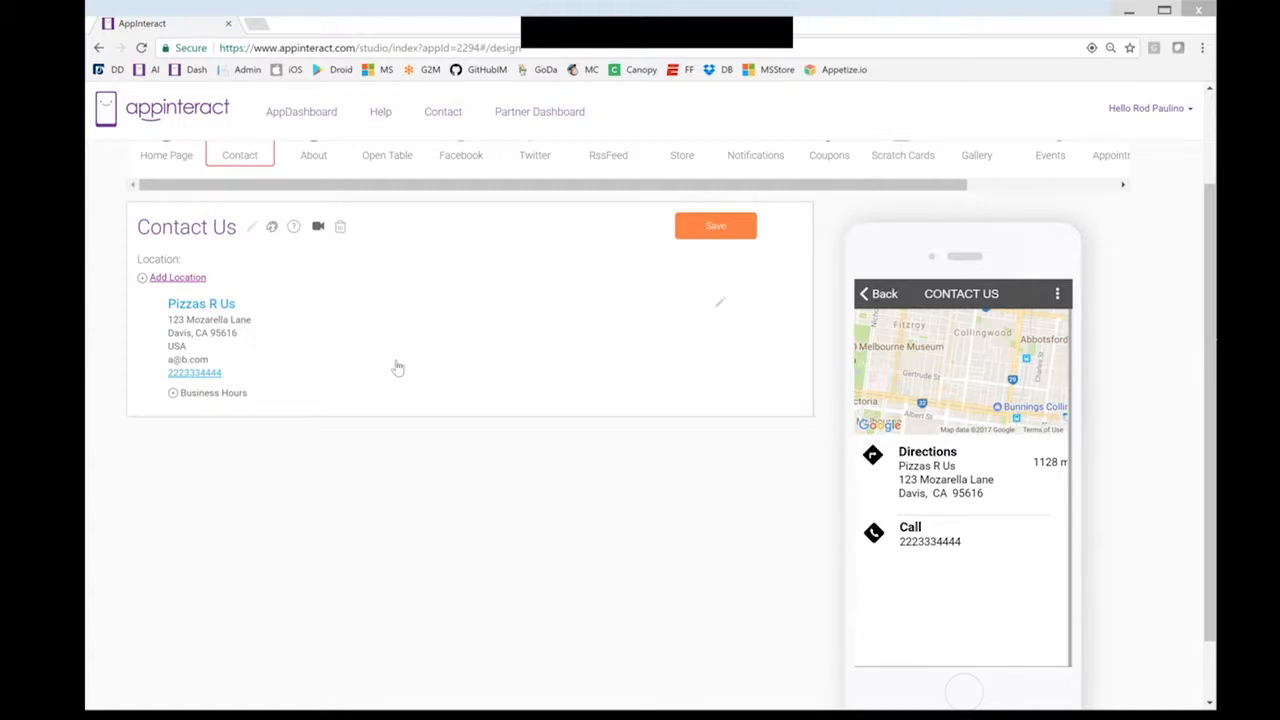
pyautogui.scroll(1, 397, 367)
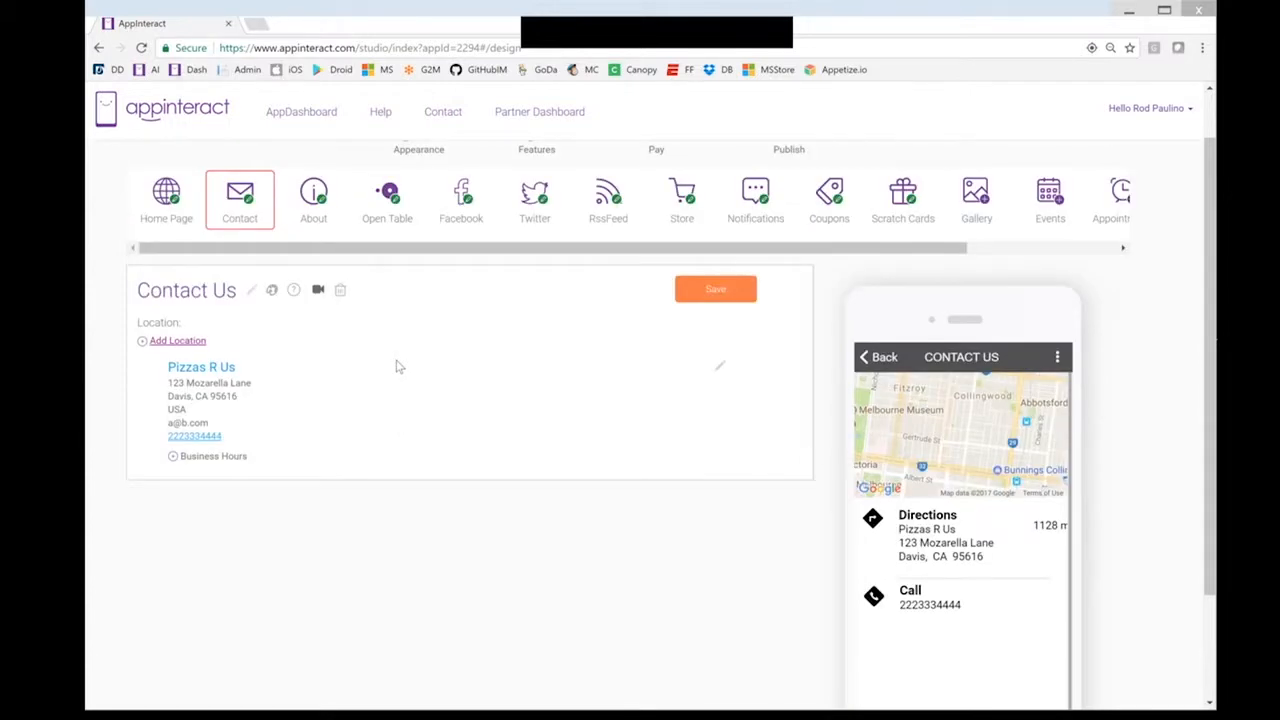
pyautogui.click(716, 289)
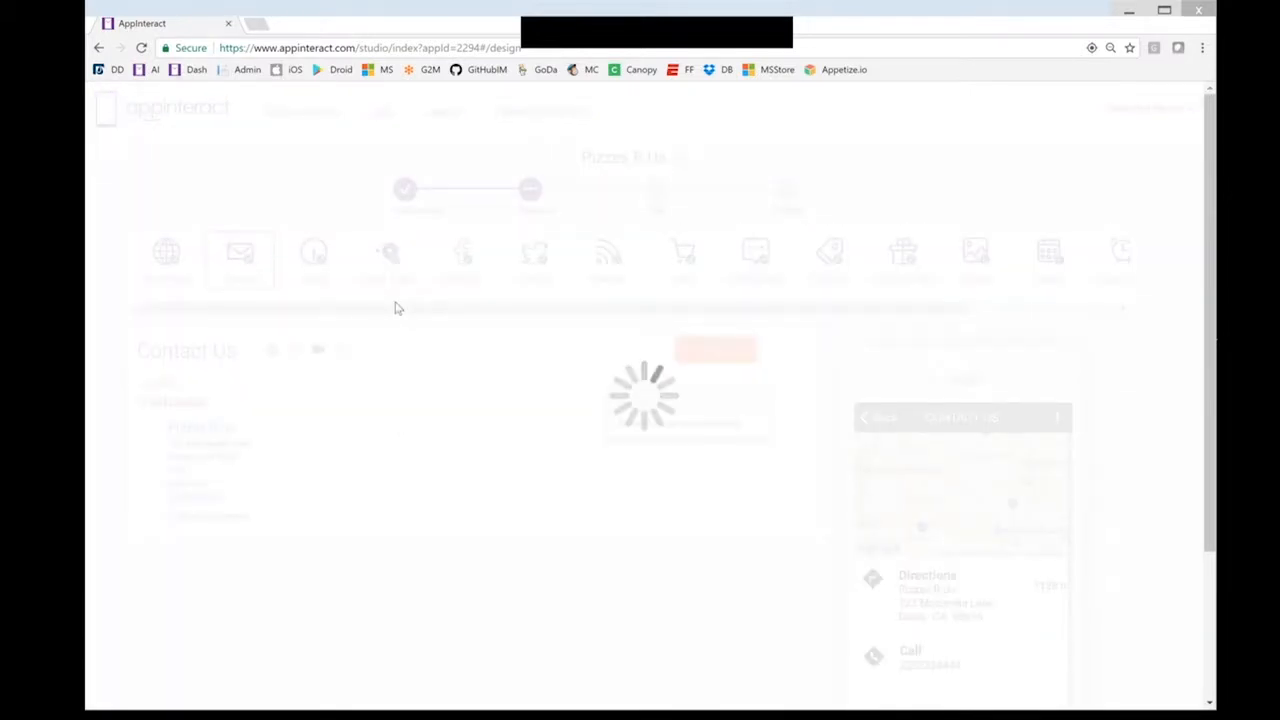
pyautogui.click(320, 256)
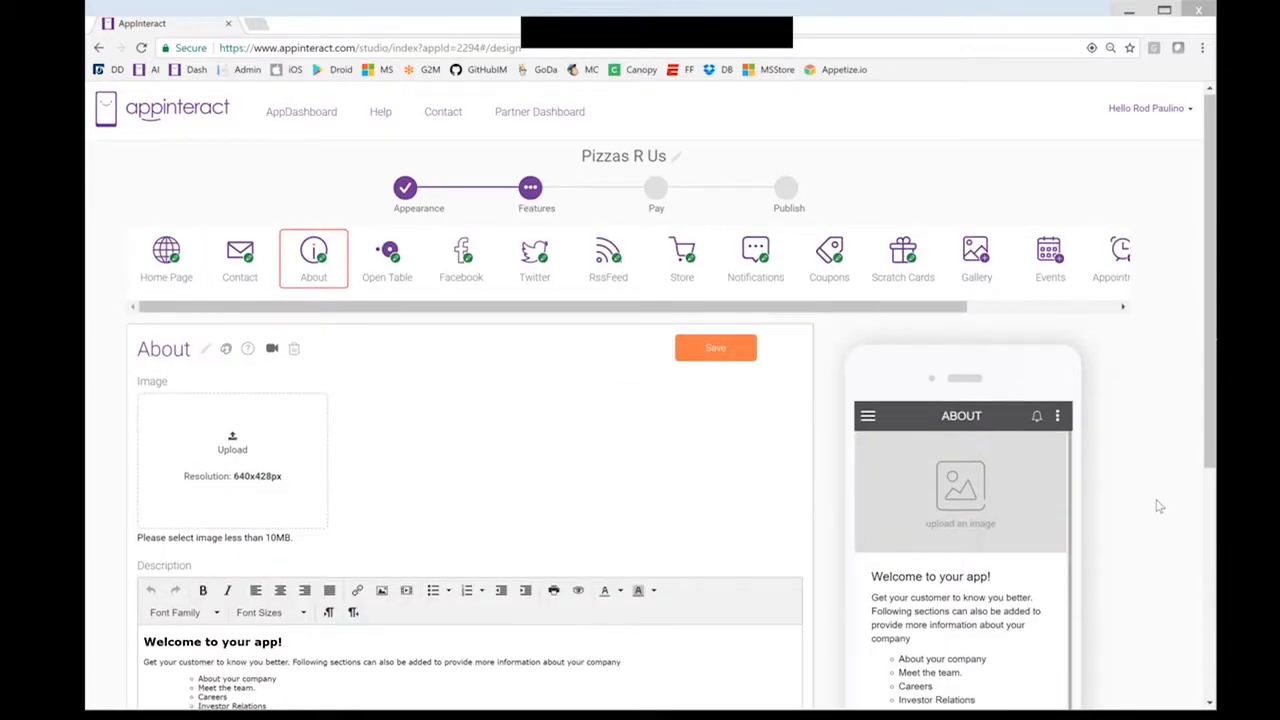
# Upload deep-dish-pizza-3[1] as the About page image and save the page
pyautogui.scroll(-1, 1158, 506)
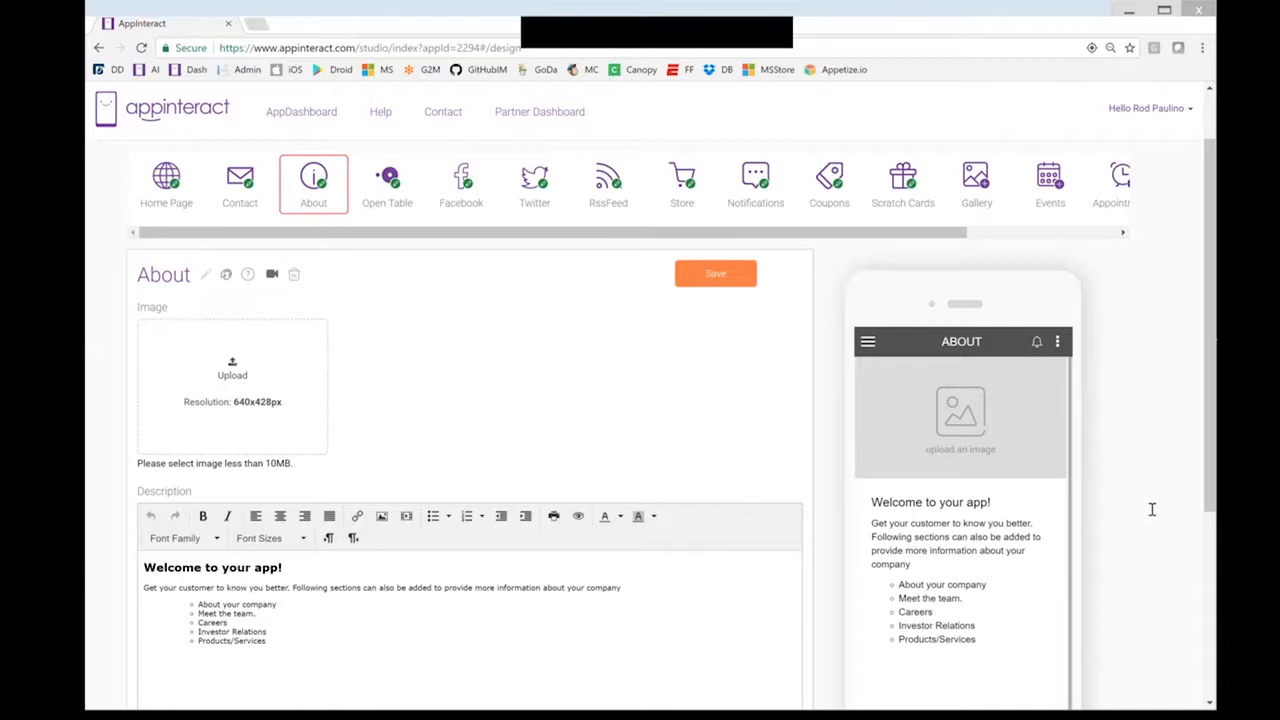
pyautogui.click(232, 368)
pyautogui.click(367, 213)
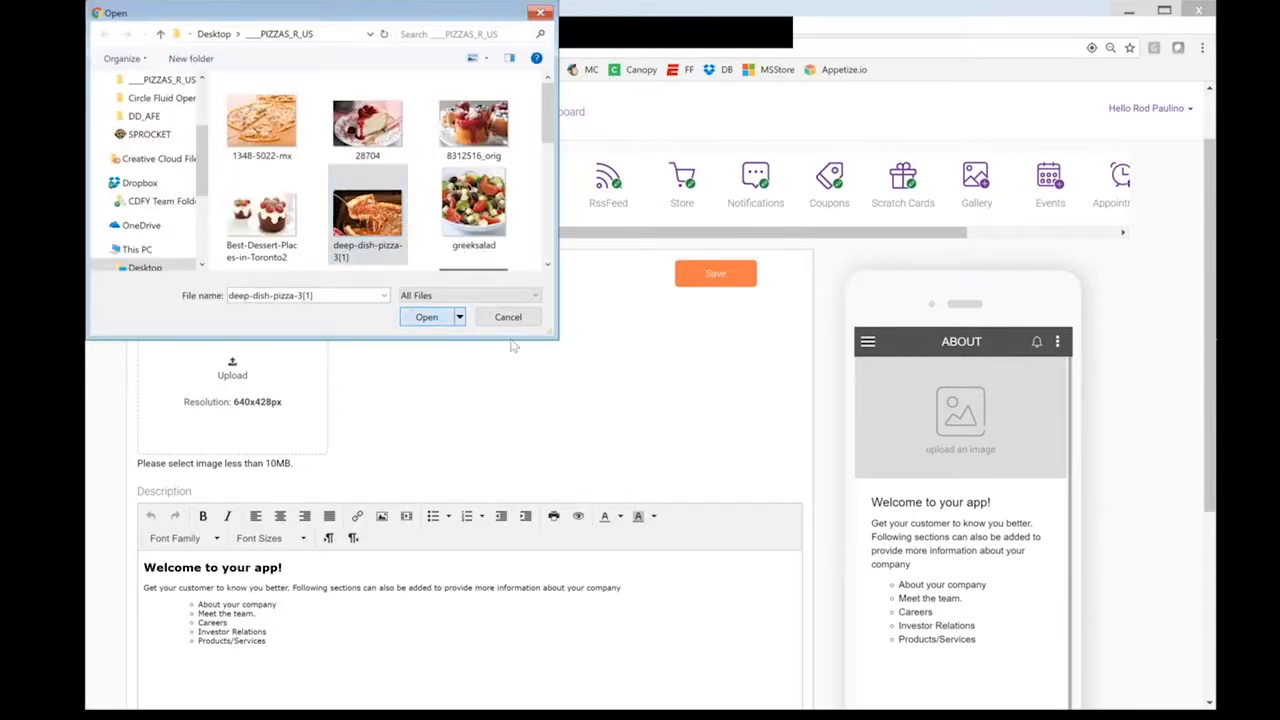
pyautogui.press('Return')
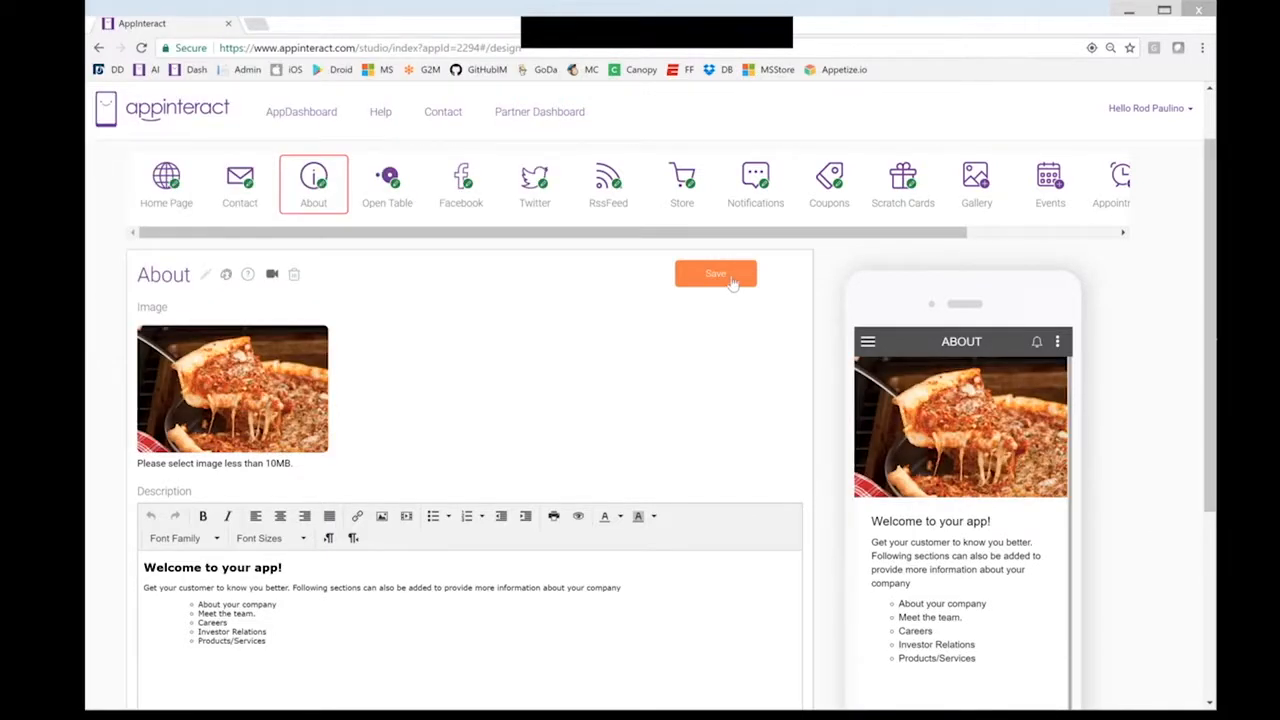
pyautogui.click(732, 281)
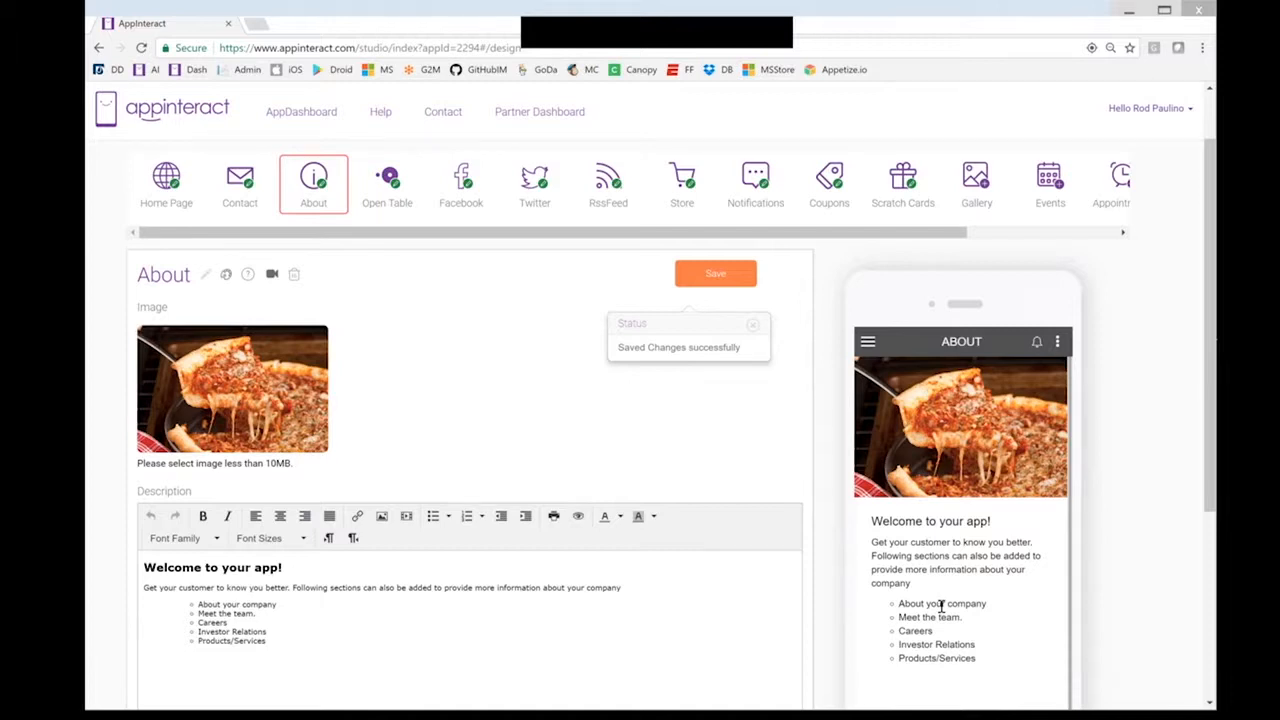
# Check the About description's editing options without changing anything, then go to Open Table
pyautogui.scroll(-1, 941, 610)
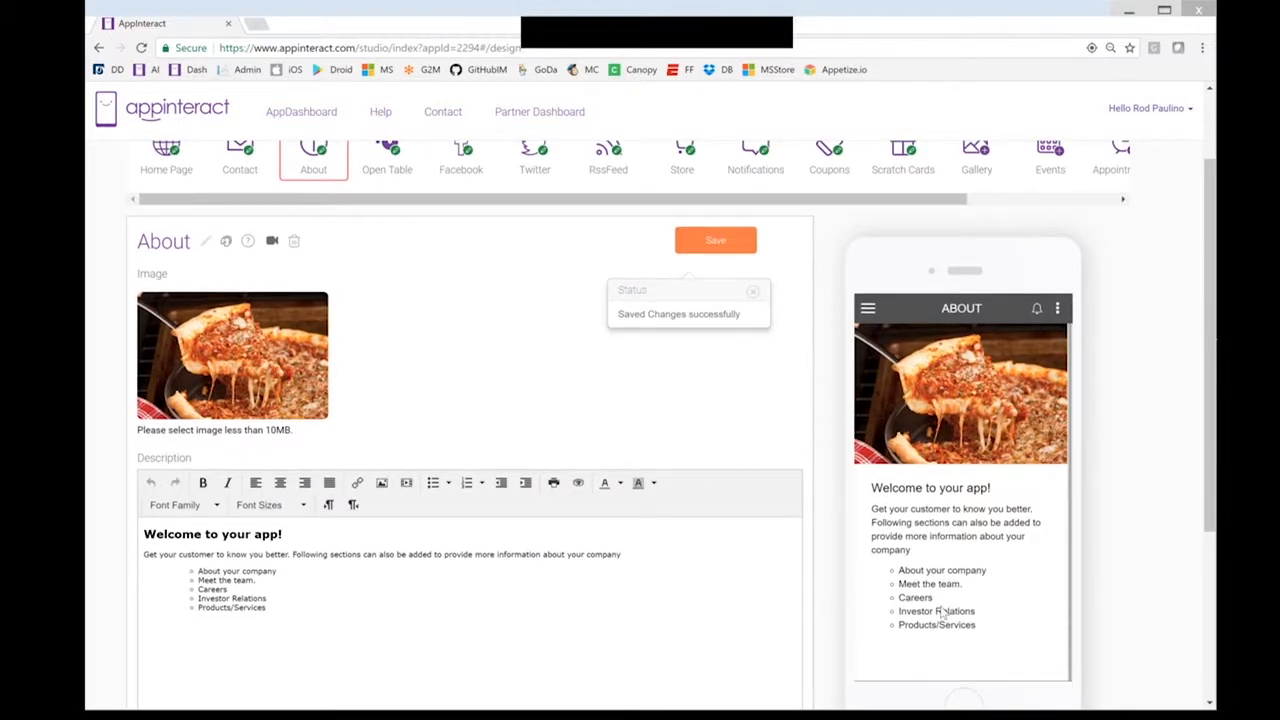
pyautogui.scroll(-1, 941, 614)
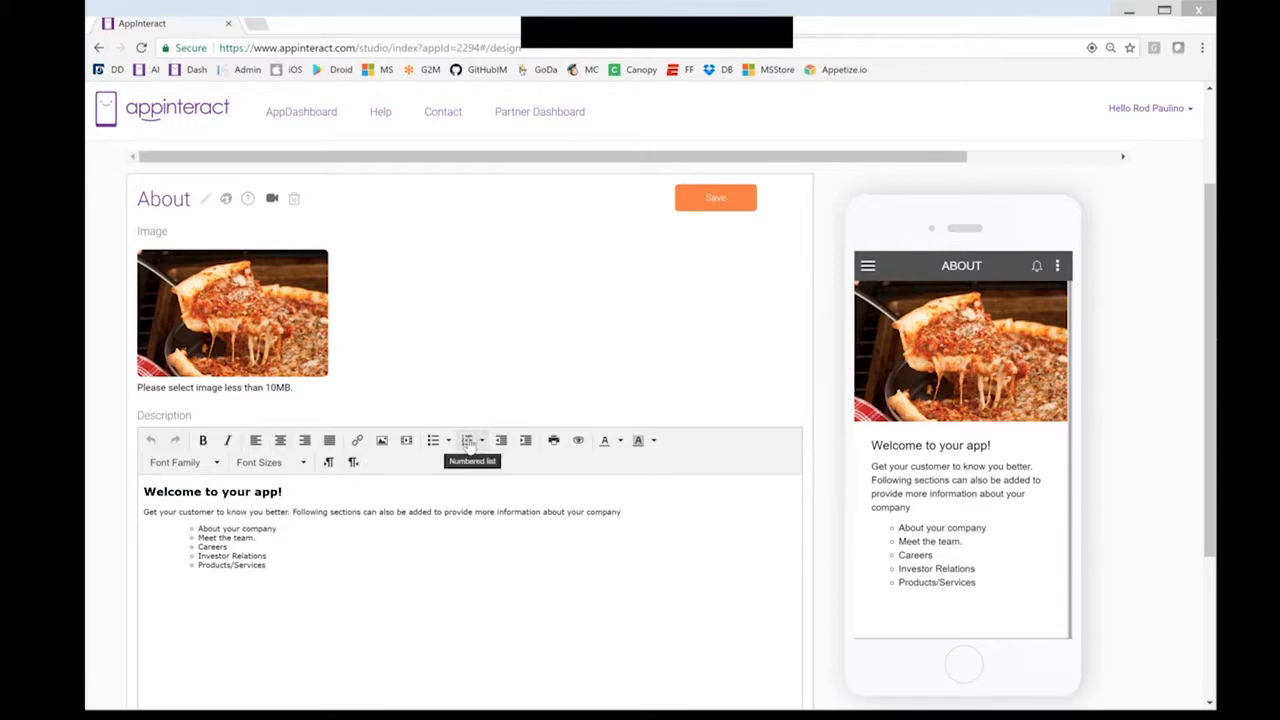
pyautogui.click(284, 547)
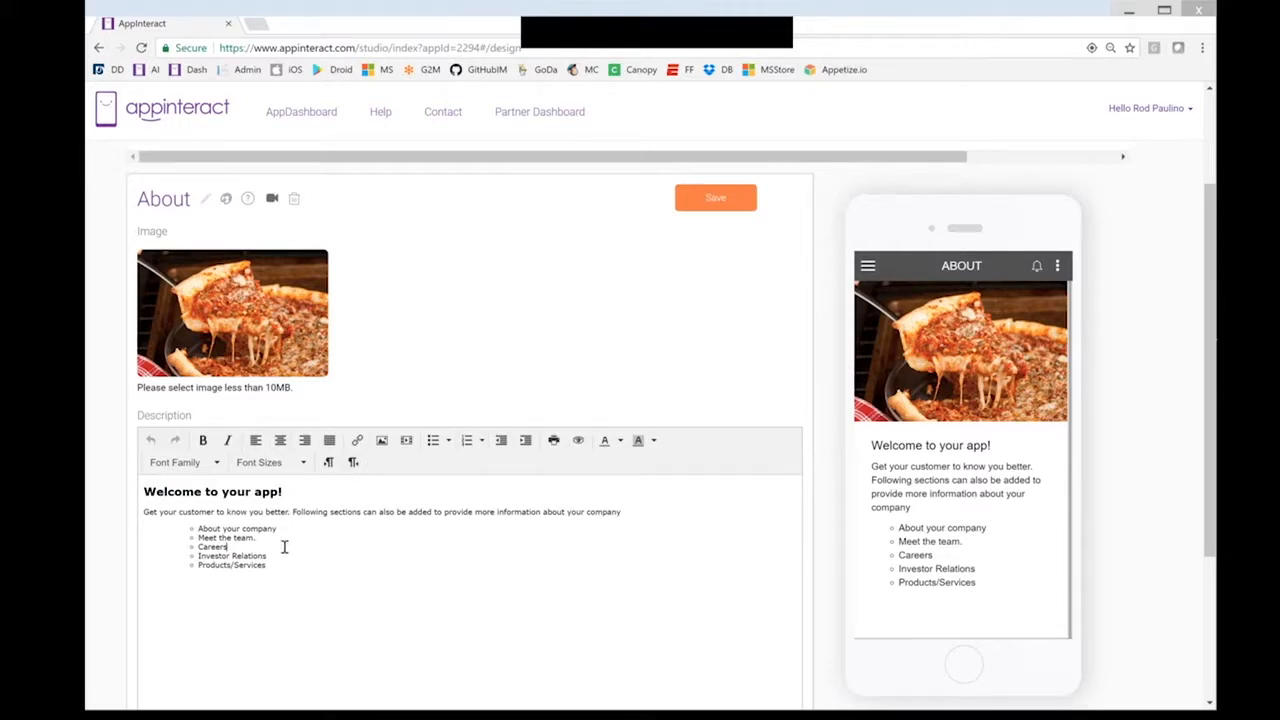
pyautogui.rightClick(284, 547)
pyautogui.moveTo(368, 598)
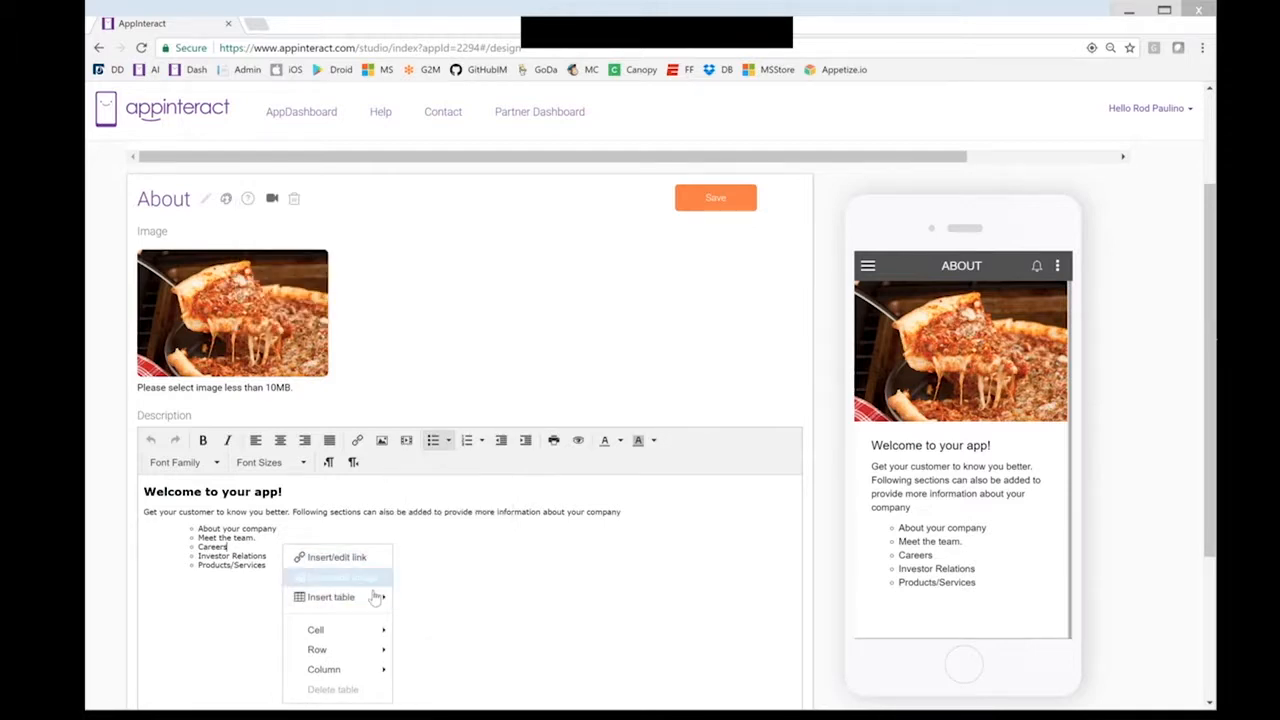
pyautogui.click(428, 512)
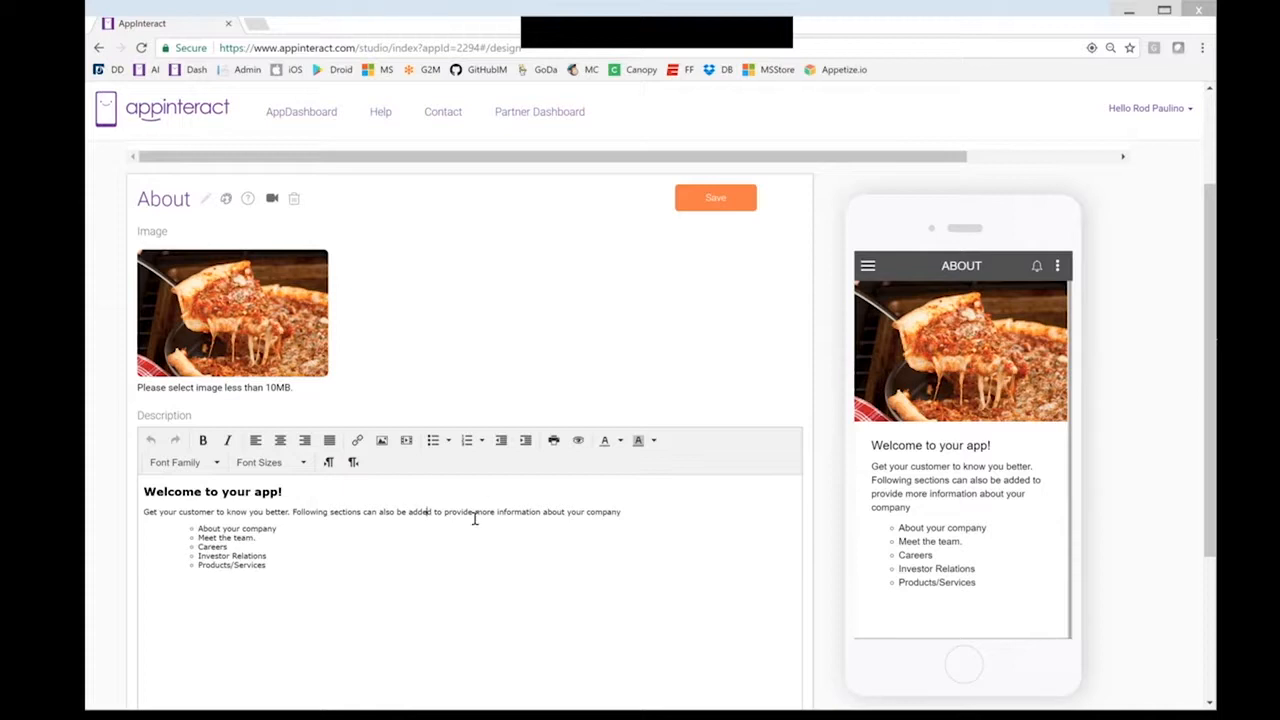
pyautogui.scroll(1, 475, 518)
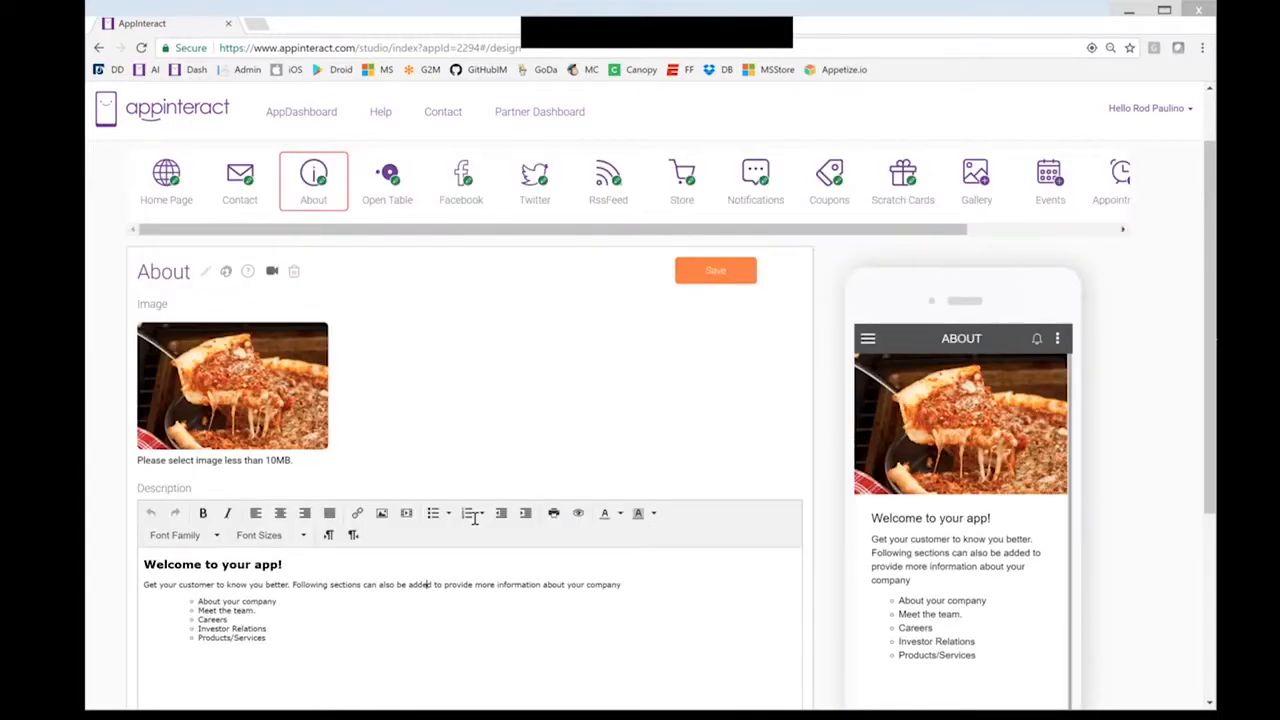
pyautogui.scroll(1, 380, 274)
pyautogui.click(383, 268)
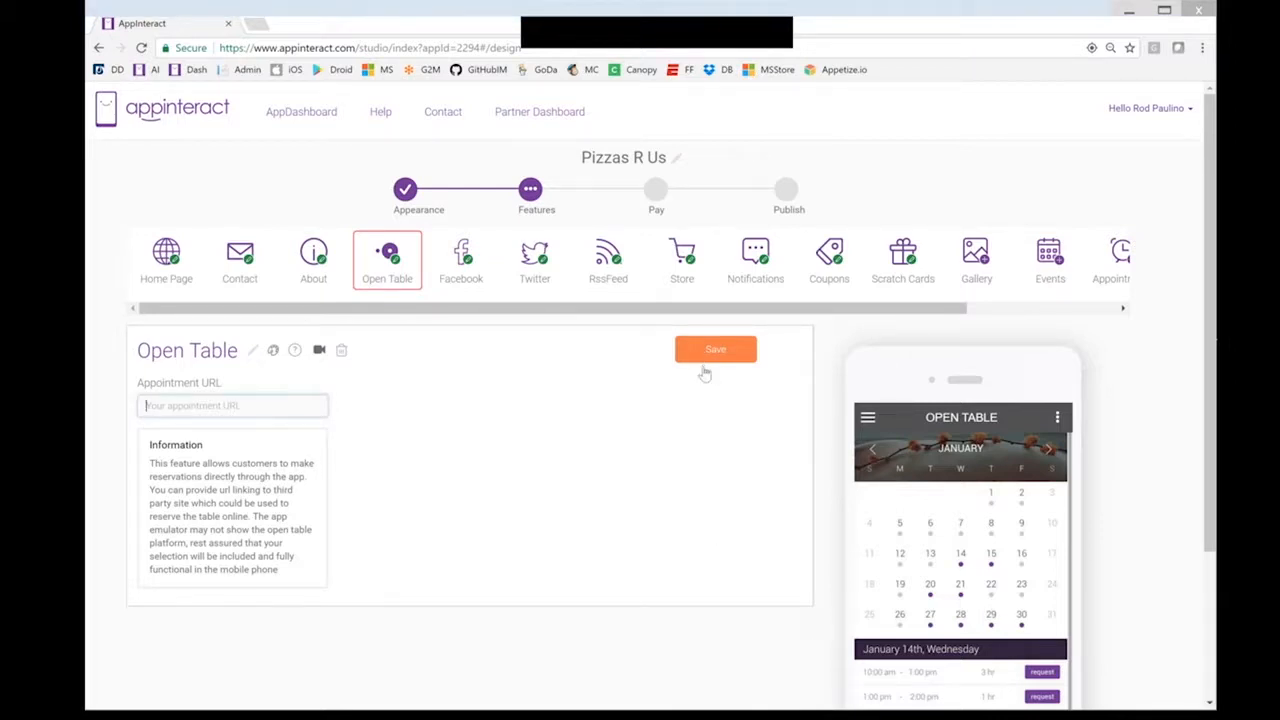
pyautogui.click(468, 275)
pyautogui.write('http')
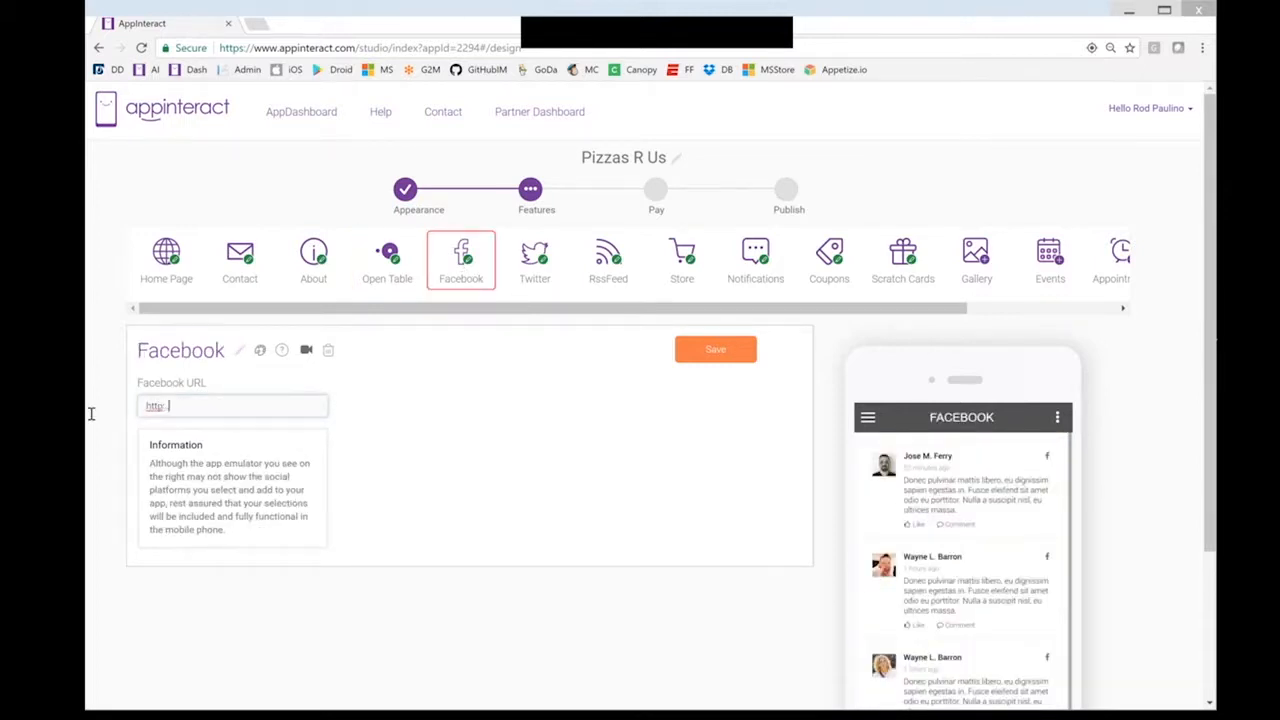
pyautogui.write('://www.facebook.com/pizzasrus')
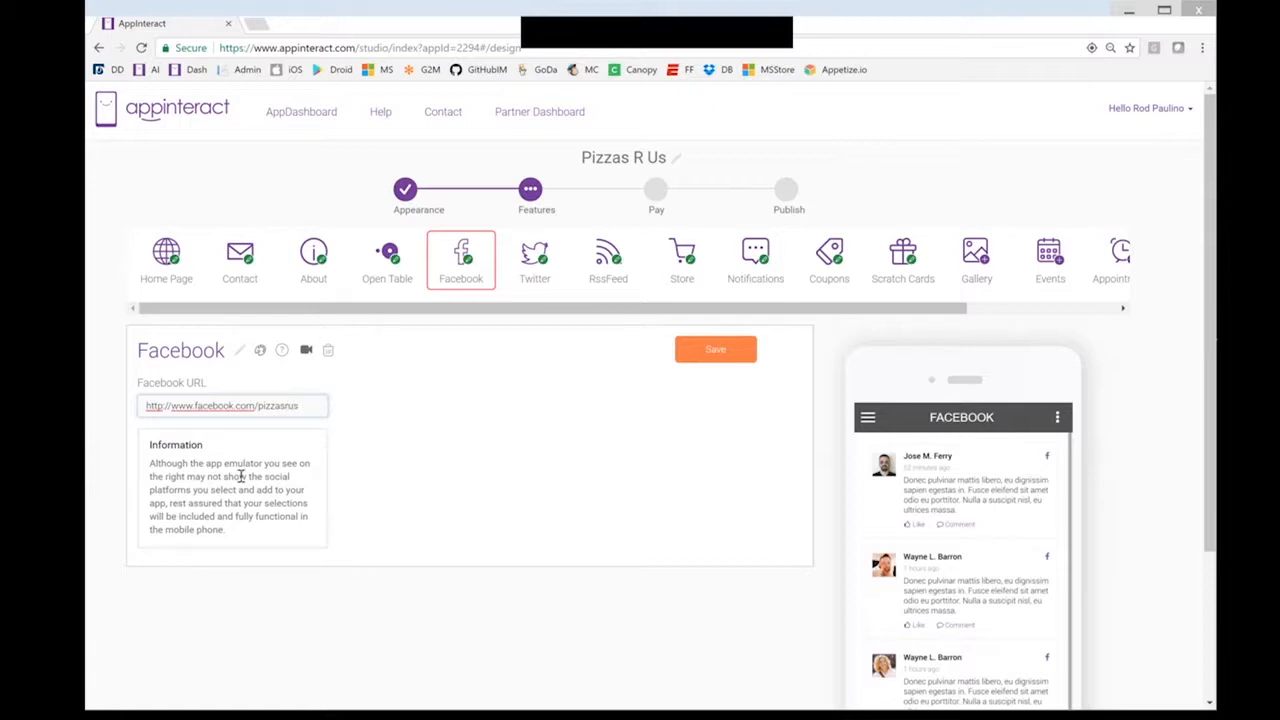
pyautogui.click(708, 362)
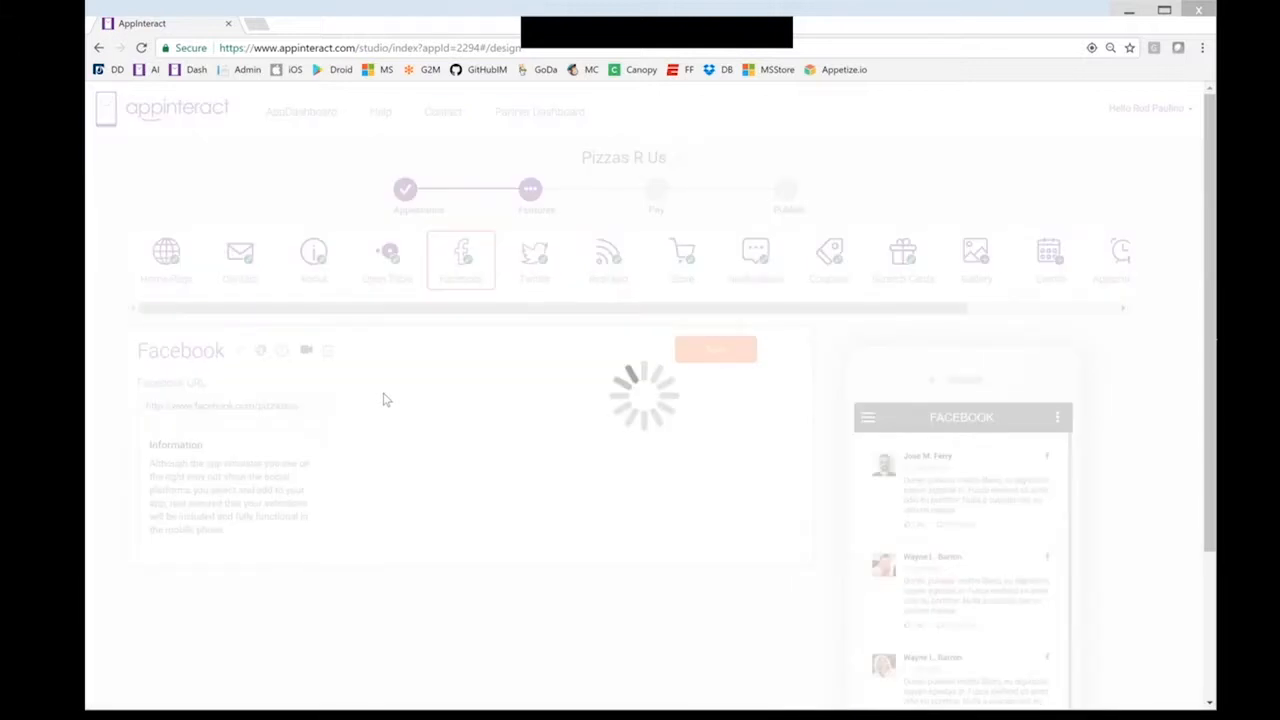
pyautogui.moveTo(306, 411); pyautogui.dragTo(126, 391)
pyautogui.hotkey('ctrl', 'c')
pyautogui.click(558, 268)
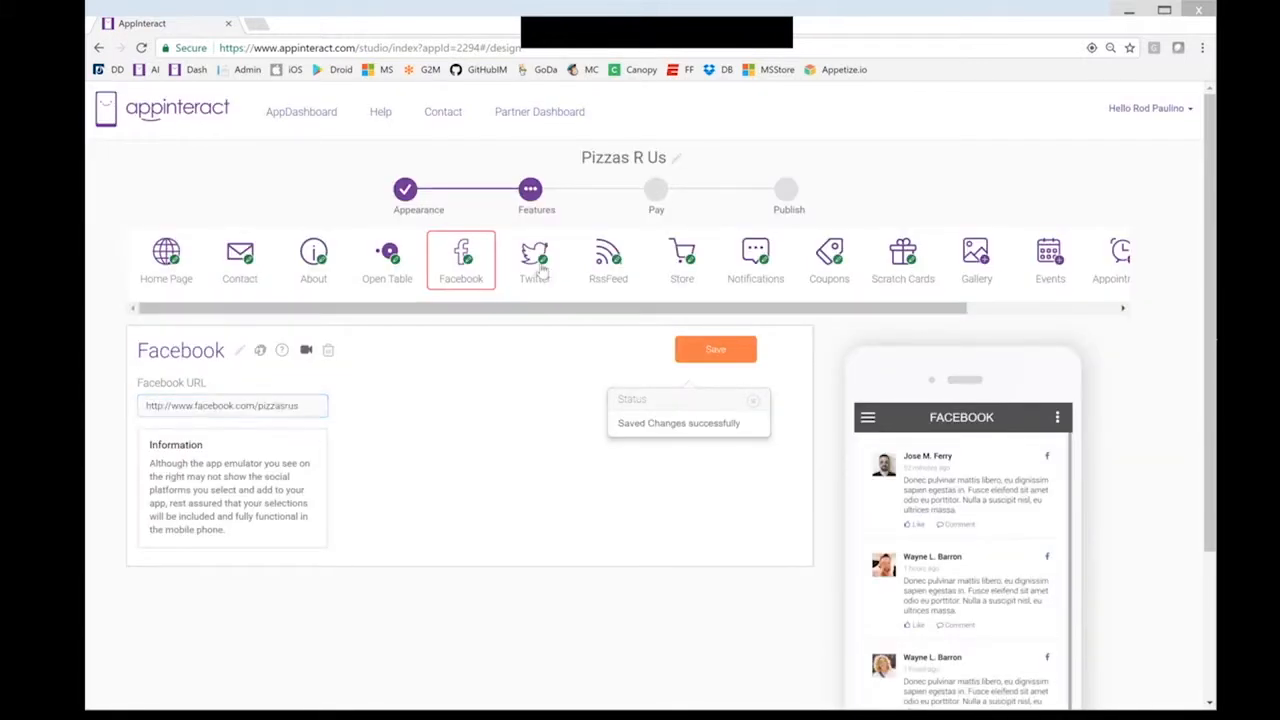
pyautogui.click(243, 405)
pyautogui.hotkey('ctrl', 'v')
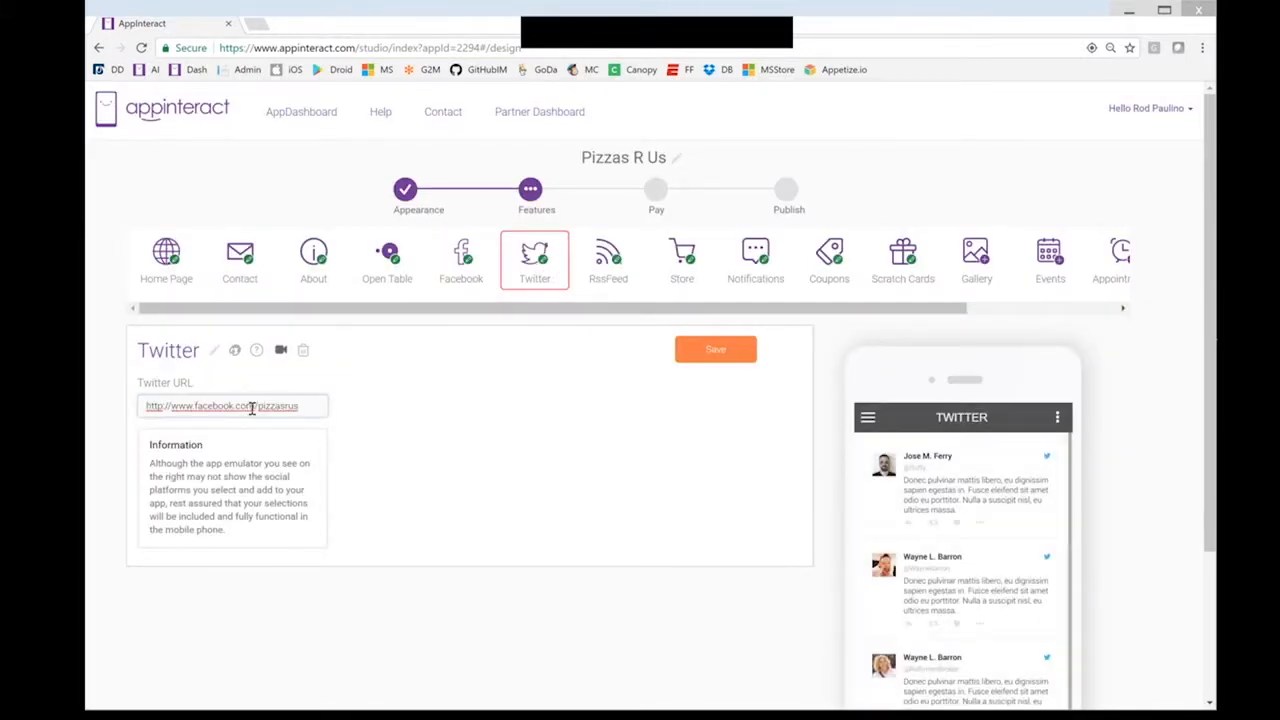
pyautogui.moveTo(231, 405); pyautogui.dragTo(196, 405)
pyautogui.press('BackSpace')
pyautogui.write('twitter')
pyautogui.click(728, 341)
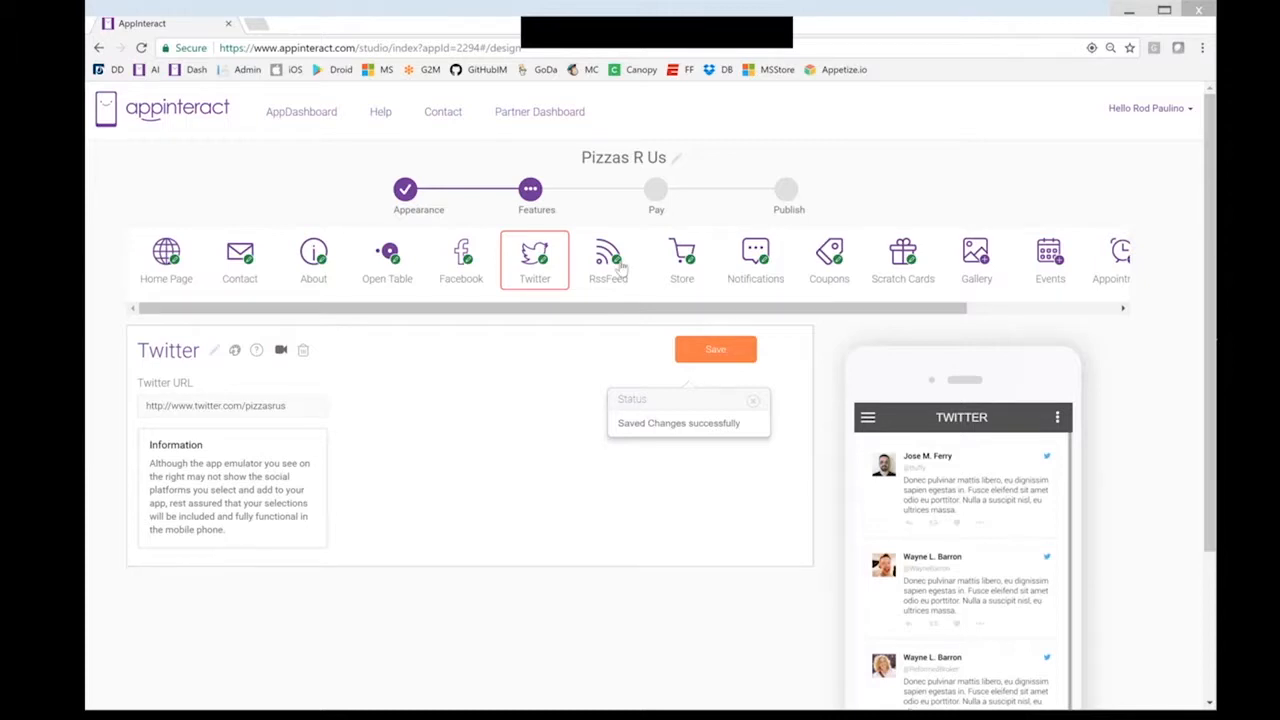
# Delete the RssFeed feature from the app and go to the Store feature
pyautogui.click(615, 262)
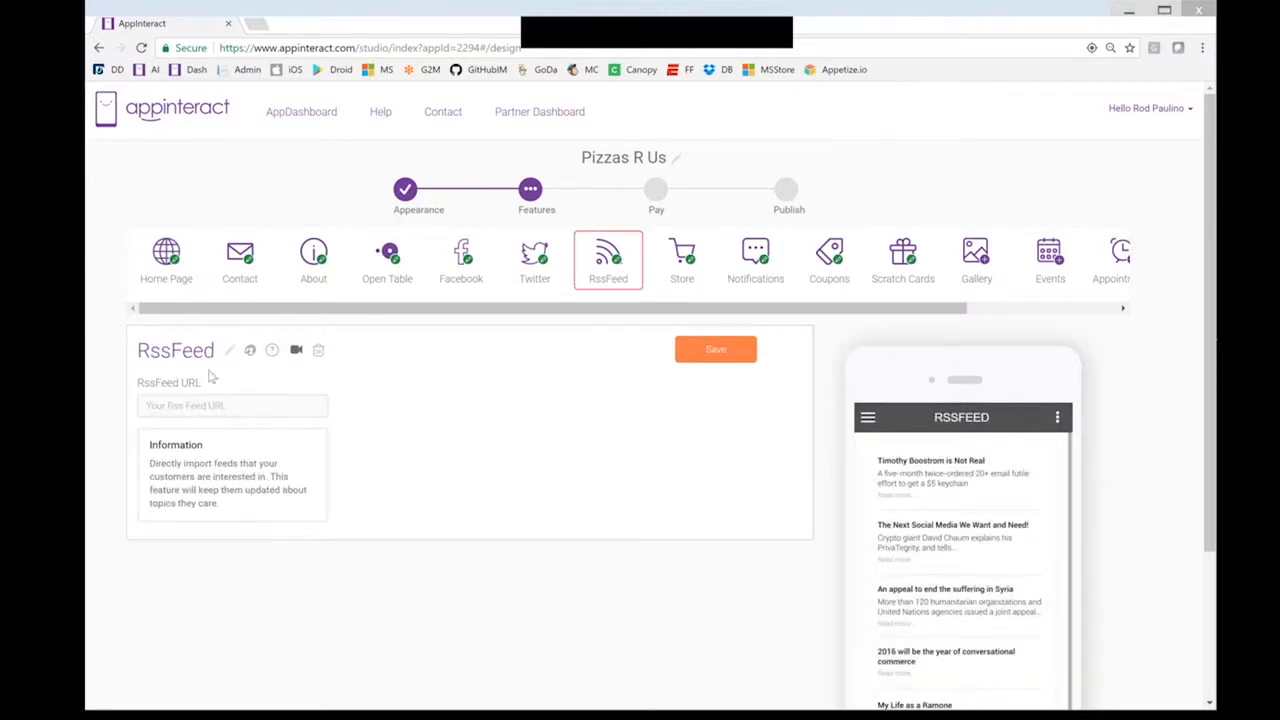
pyautogui.click(319, 352)
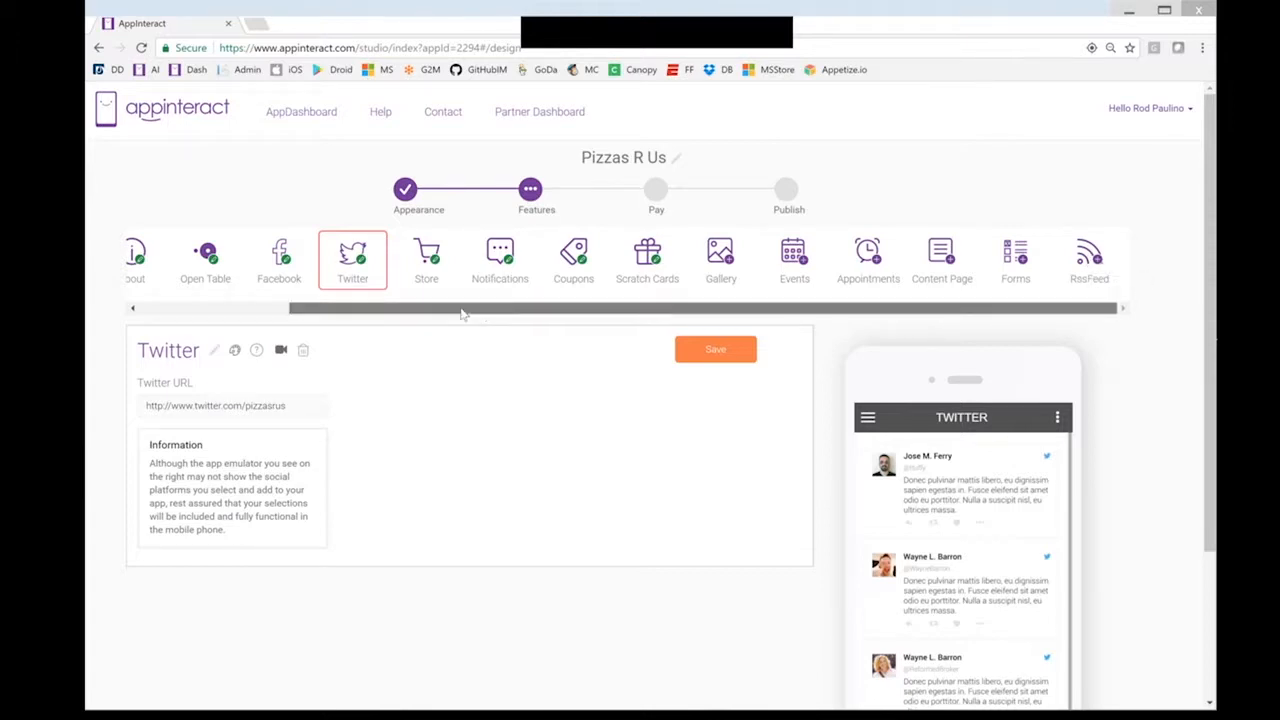
pyautogui.hscroll(-2, 462, 313)
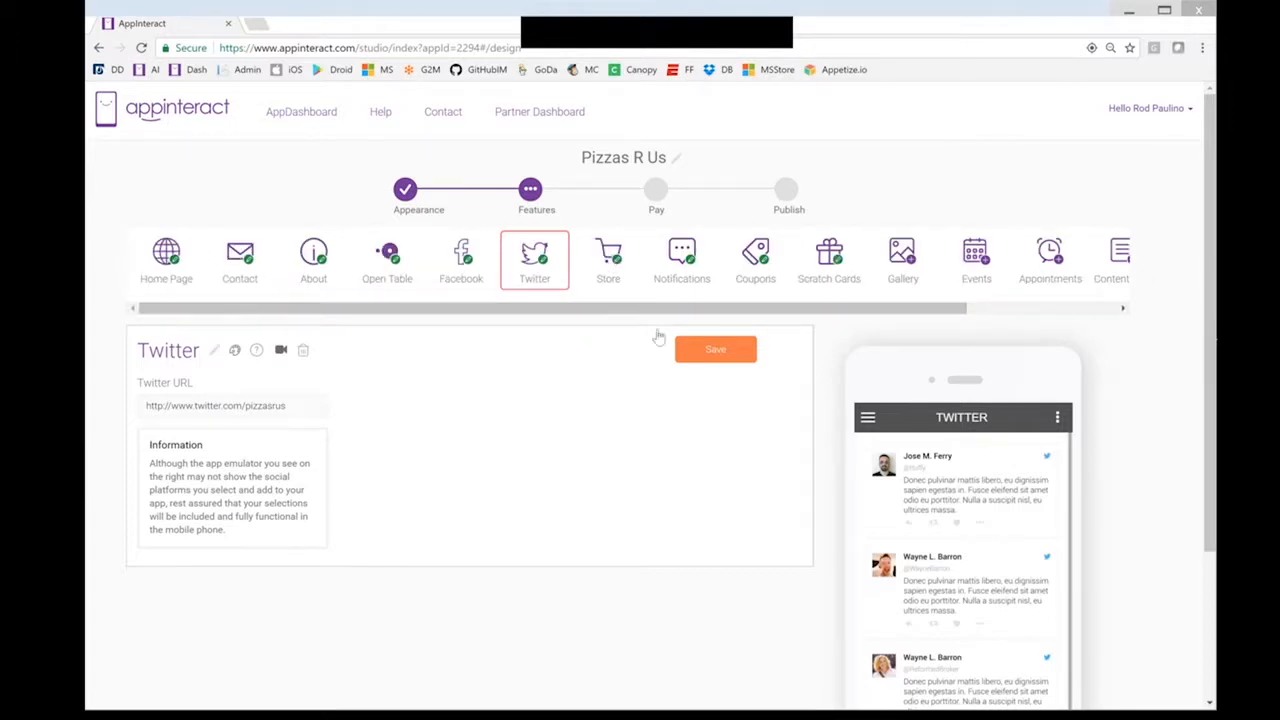
pyautogui.click(608, 258)
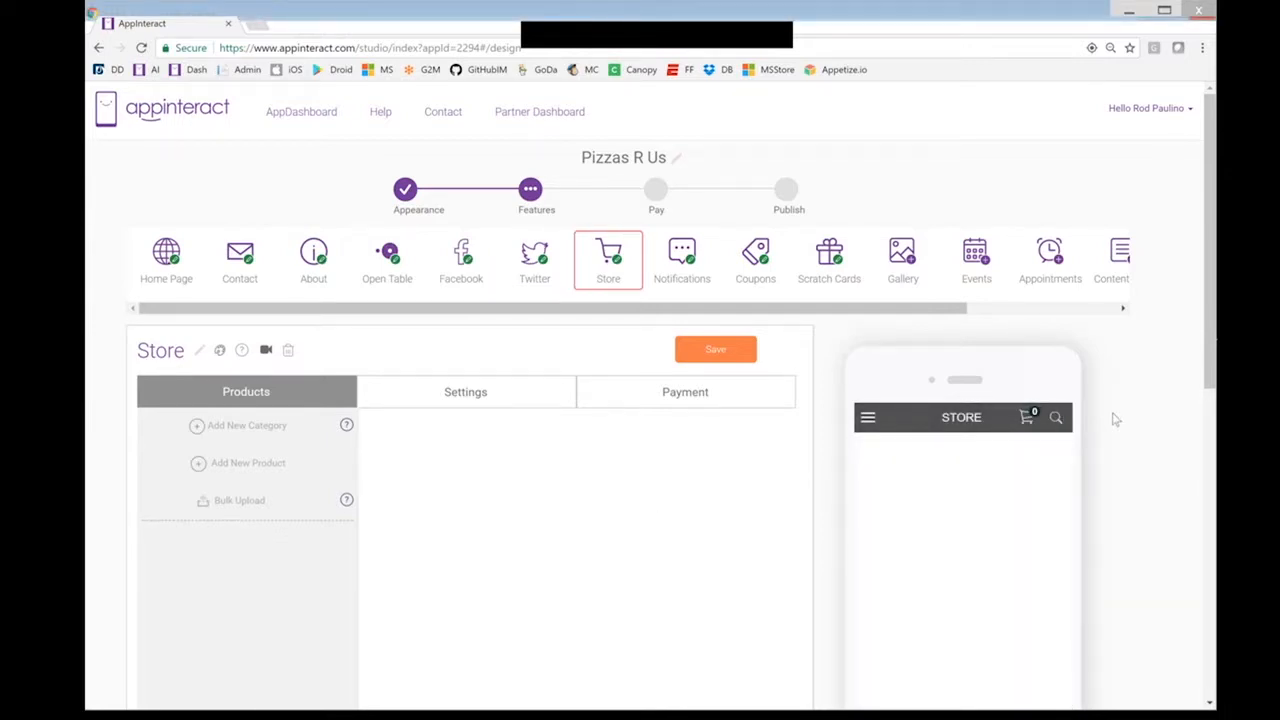
# Create a Pizzas store category using the 1348-5022-mx pizza image
pyautogui.scroll(-1, 1111, 417)
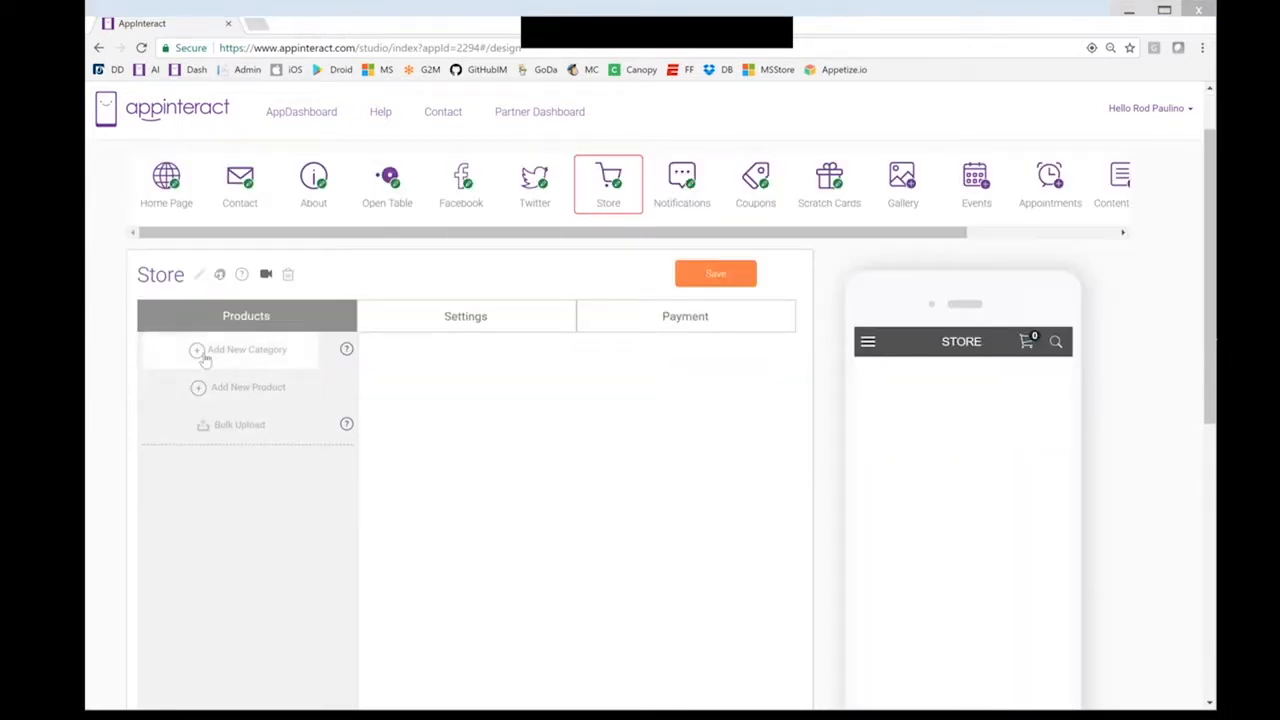
pyautogui.click(200, 349)
pyautogui.click(457, 379)
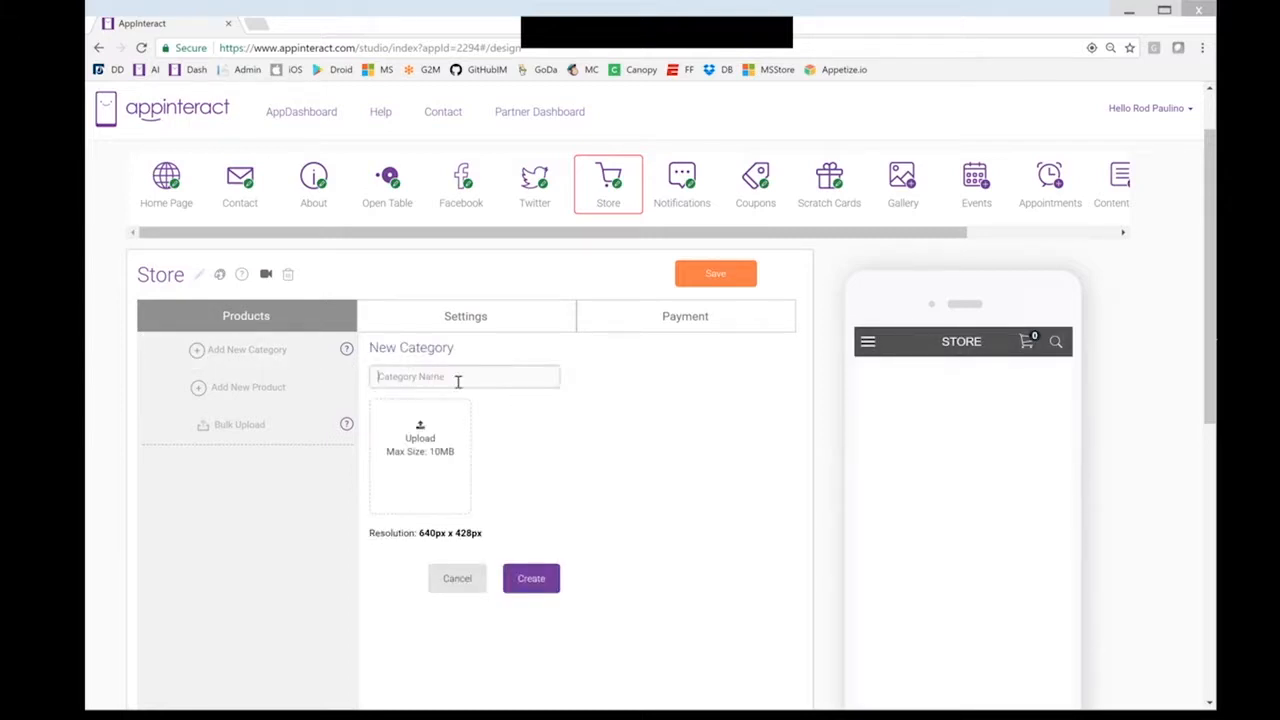
pyautogui.write('Pizzas')
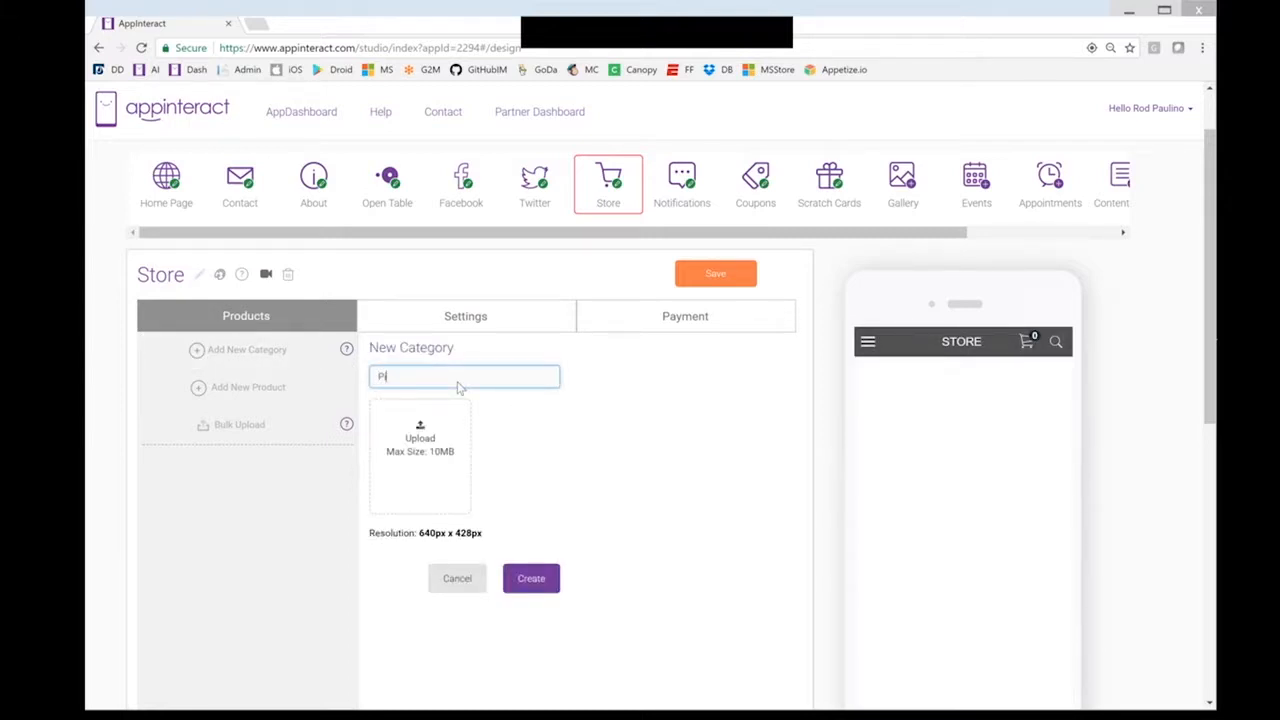
pyautogui.click(421, 446)
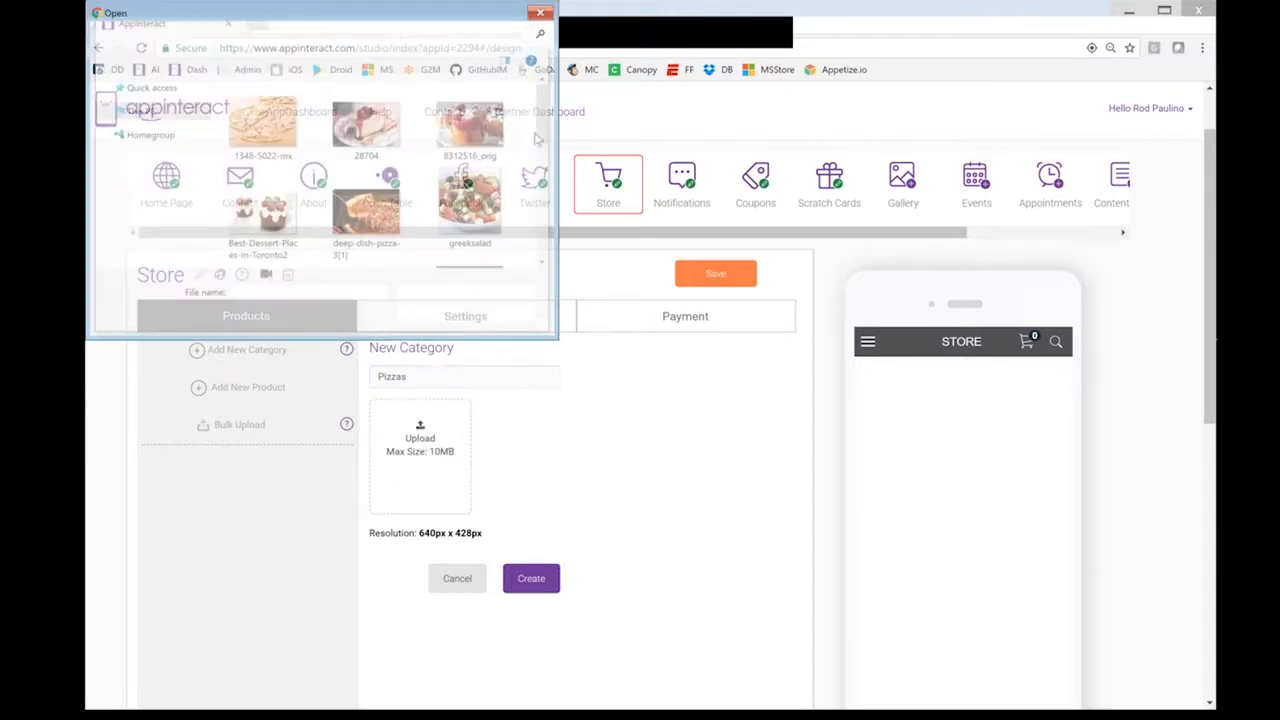
pyautogui.moveTo(548, 130); pyautogui.dragTo(544, 88)
pyautogui.click(262, 124)
pyautogui.click(432, 318)
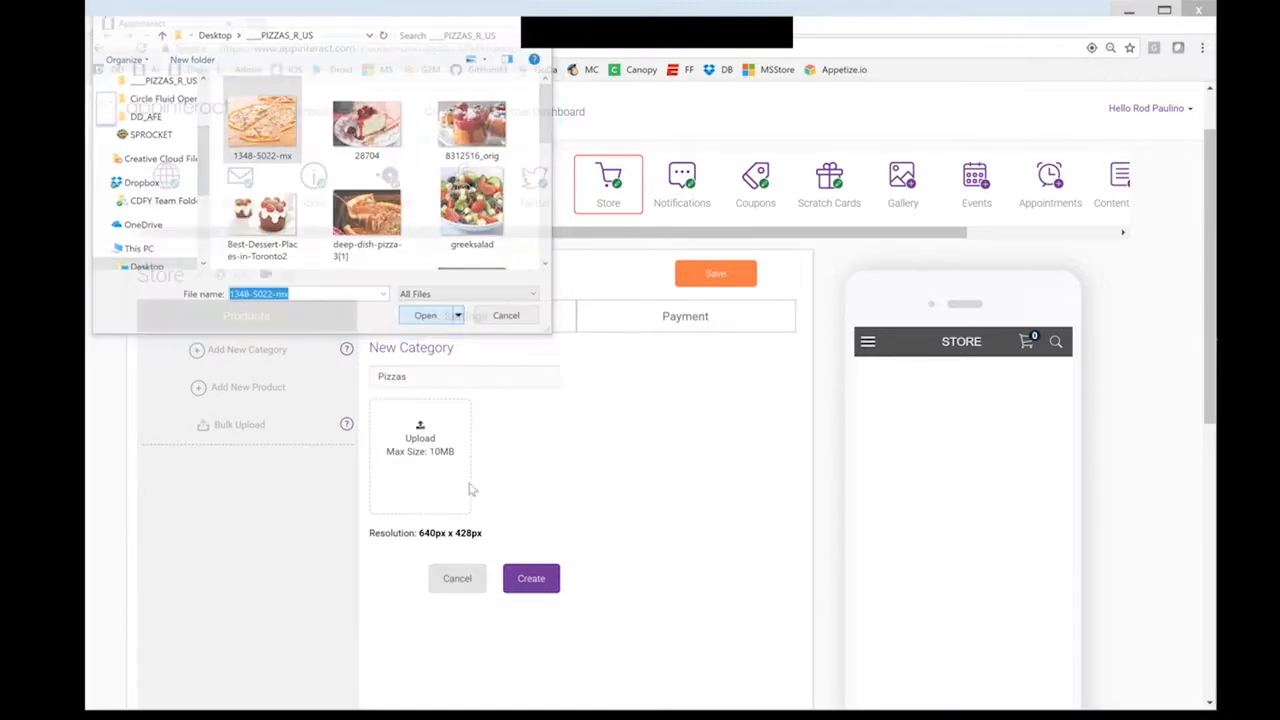
pyautogui.click(533, 579)
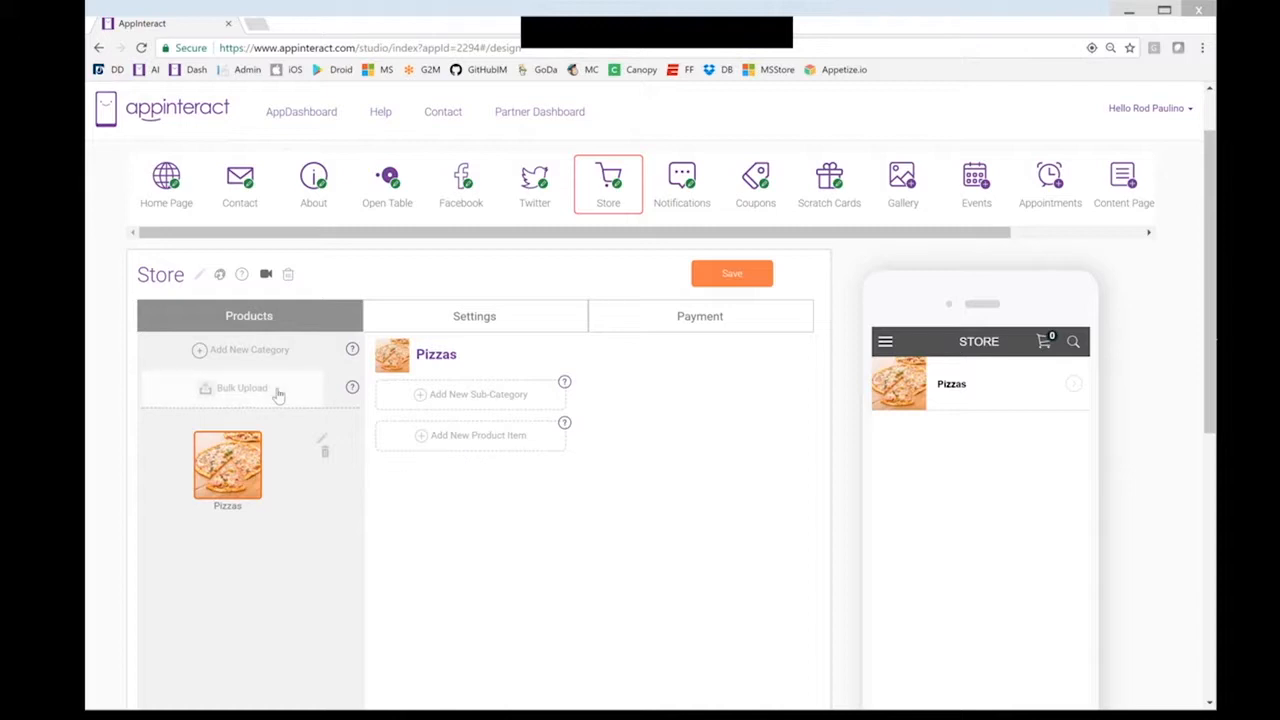
# Create a Desserts category with the 28704 cheesecake photo, then return to Pizzas
pyautogui.click(259, 352)
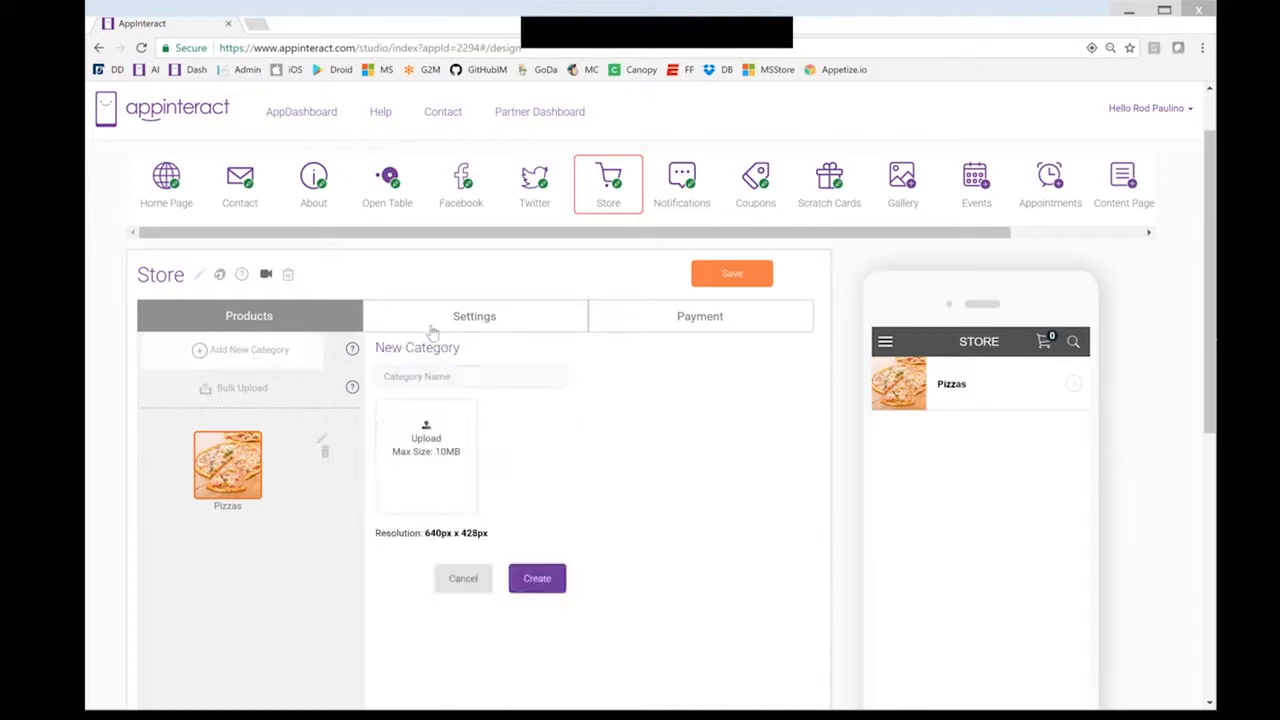
pyautogui.click(449, 368)
pyautogui.write('Desserts')
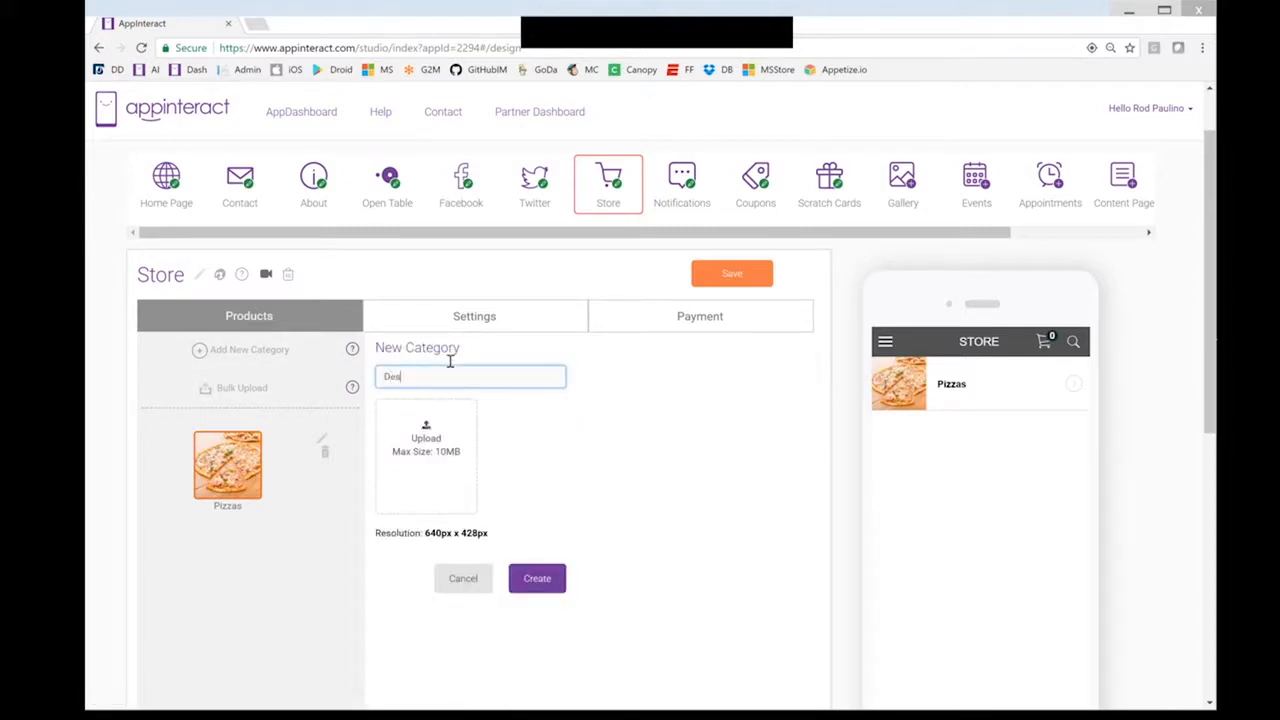
pyautogui.click(427, 440)
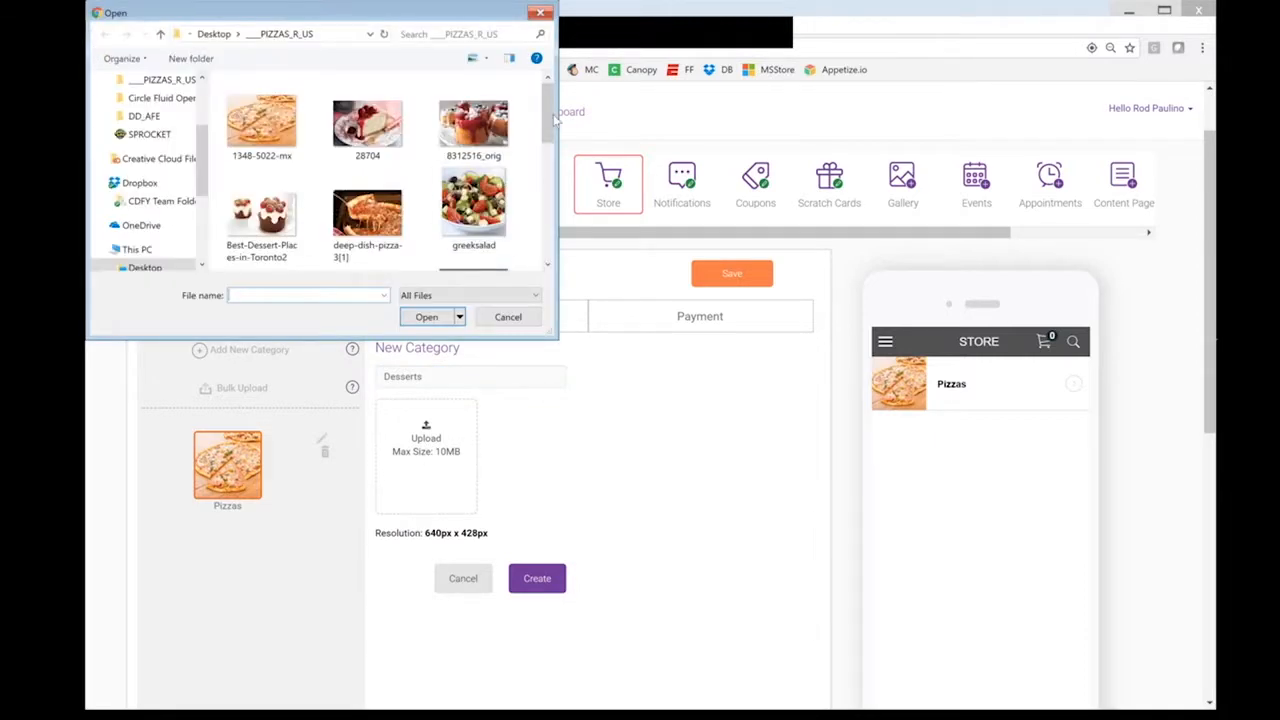
pyautogui.moveTo(550, 120); pyautogui.dragTo(543, 194)
pyautogui.scroll(5, 395, 130)
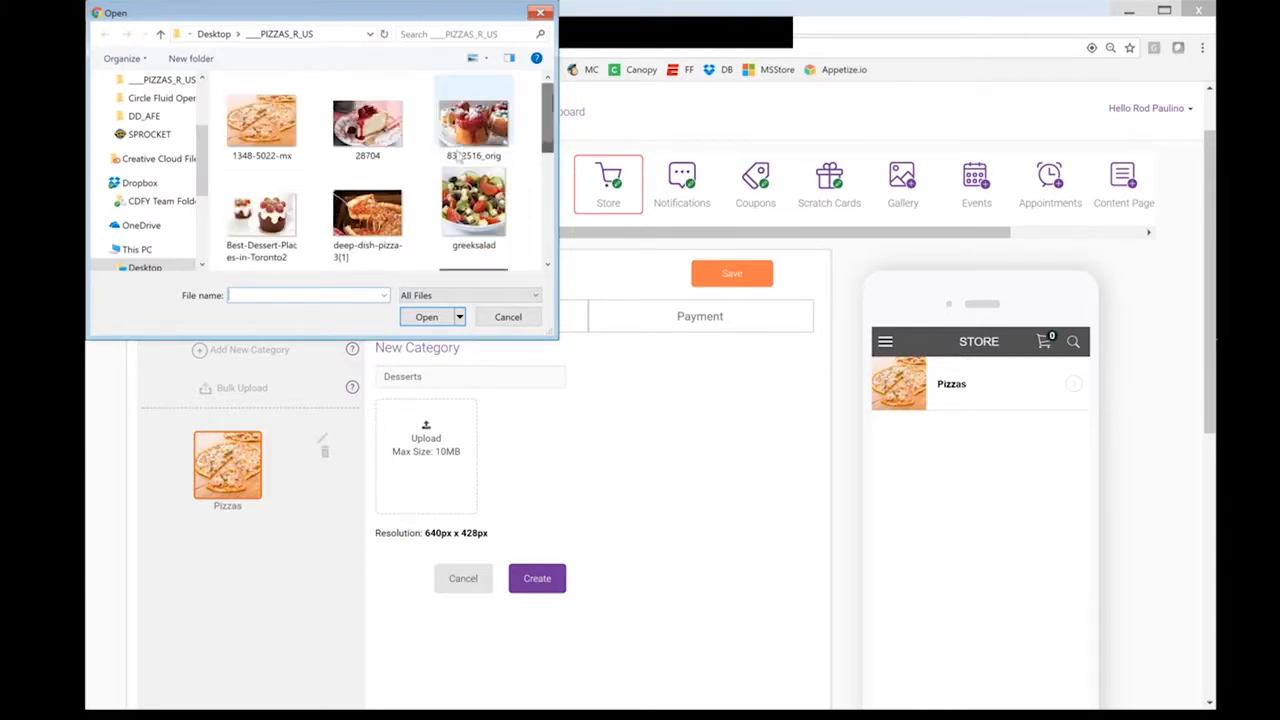
pyautogui.click(372, 128)
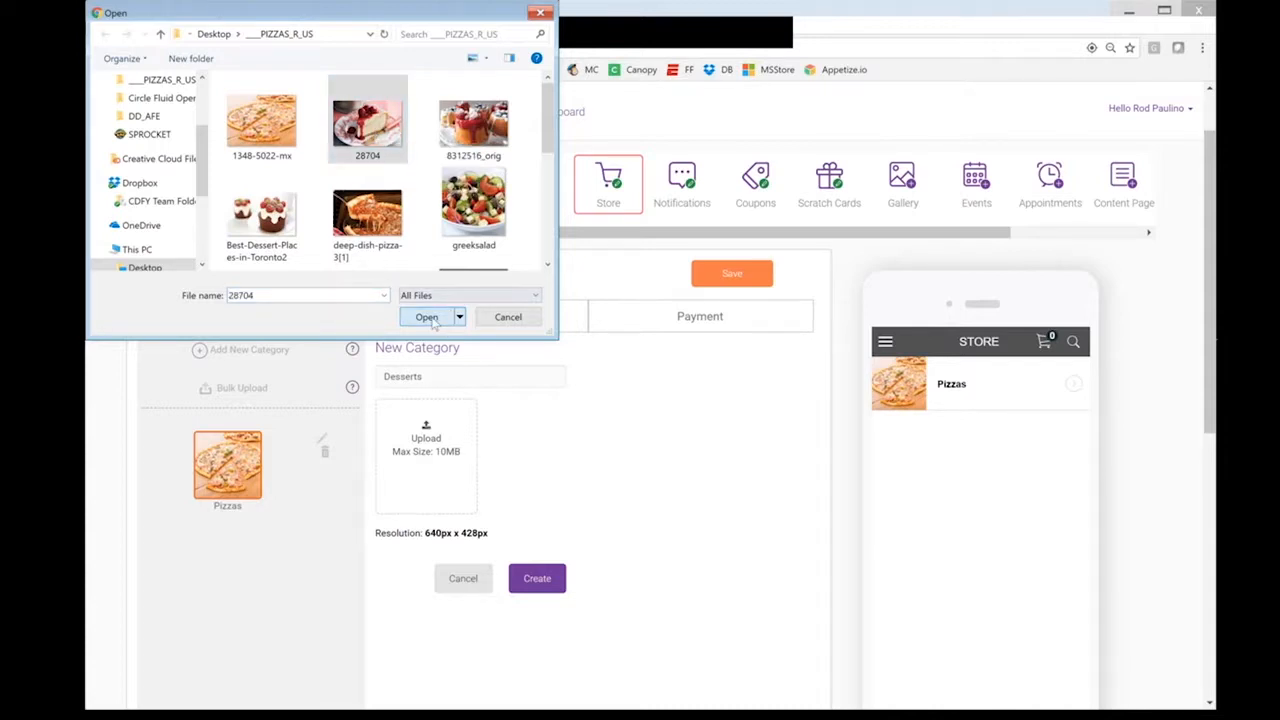
pyautogui.click(427, 317)
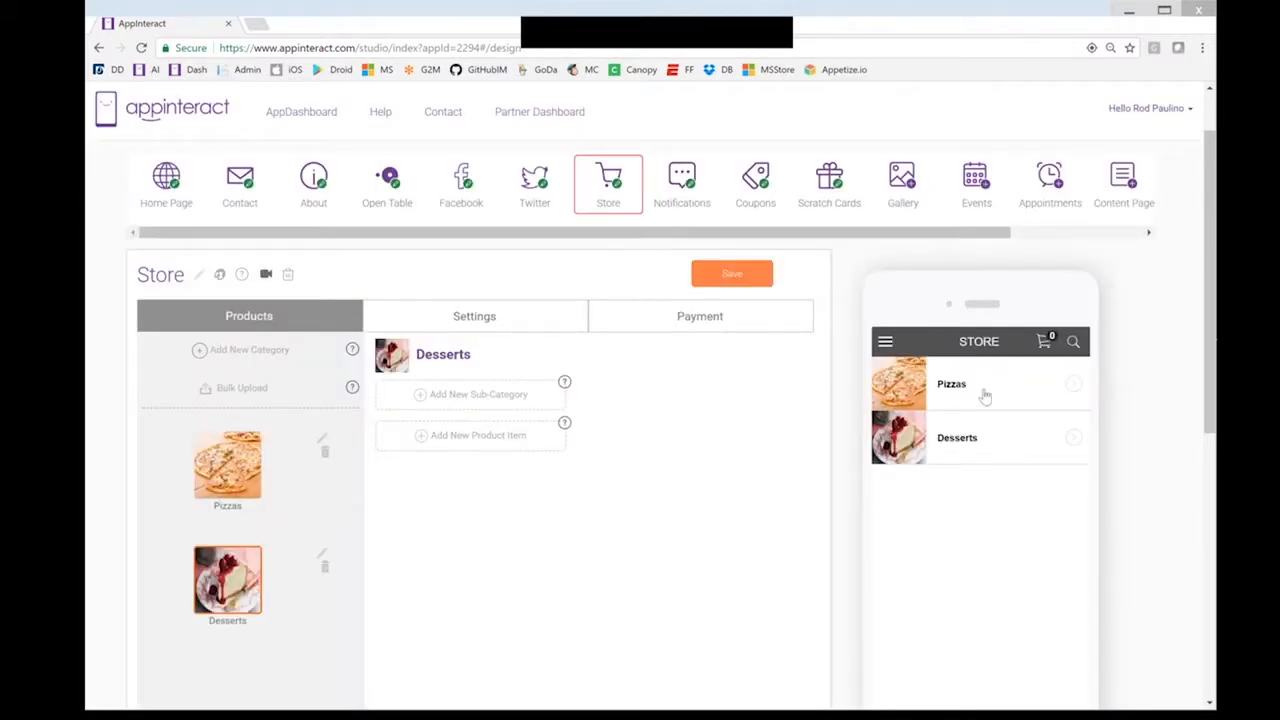
pyautogui.click(240, 462)
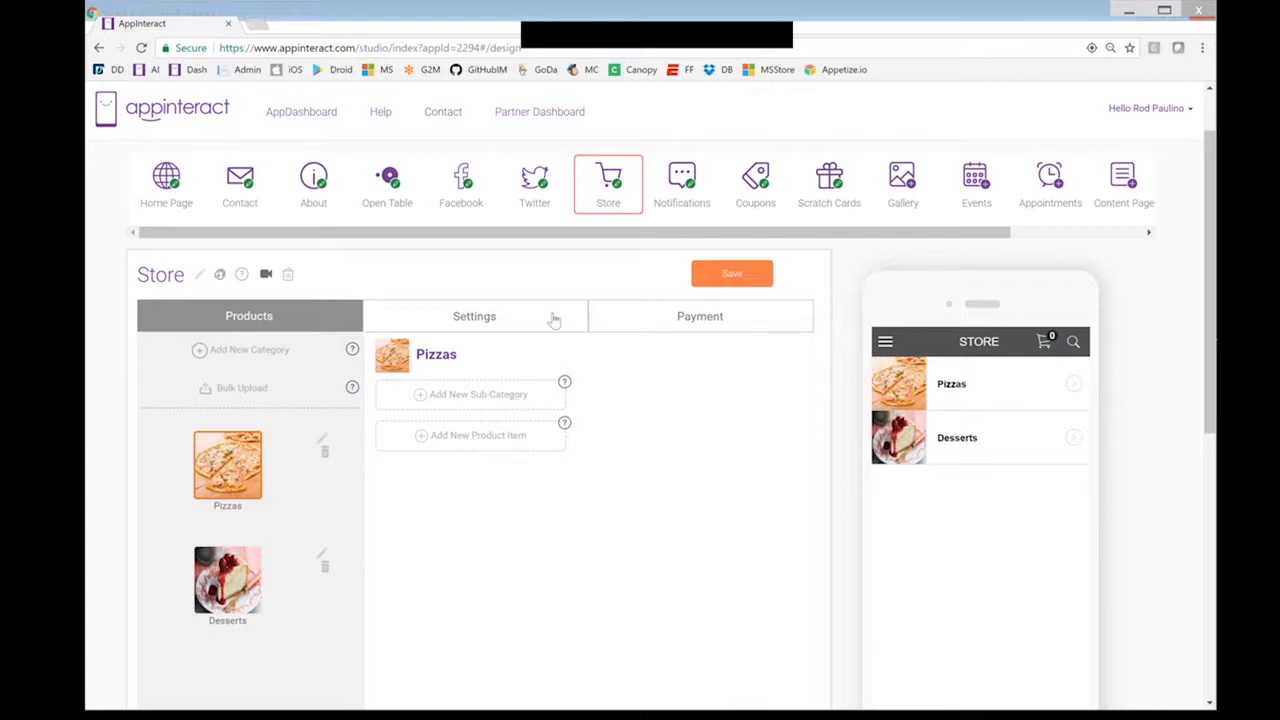
# Add a Thin Crust sub-category with the IMG_8887-Small photo and preview Pizzas on the phone
pyautogui.click(500, 394)
pyautogui.click(419, 418)
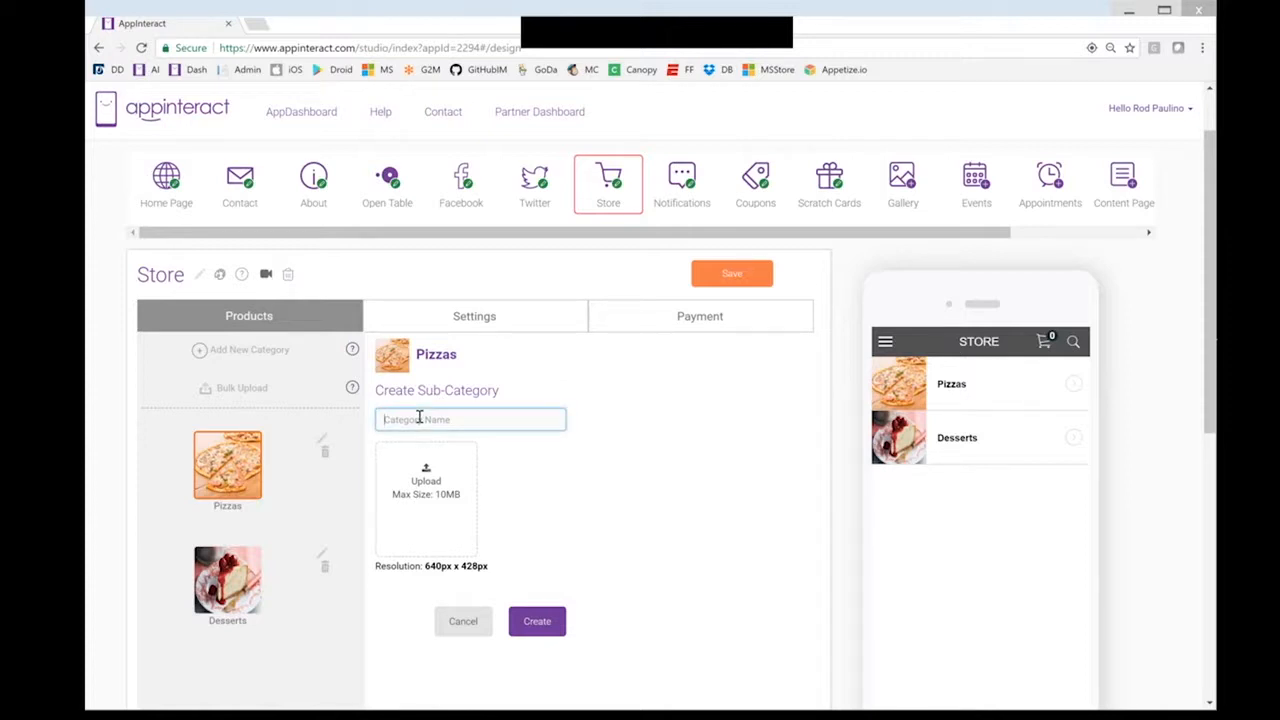
pyautogui.write('Thin Crust')
pyautogui.click(437, 490)
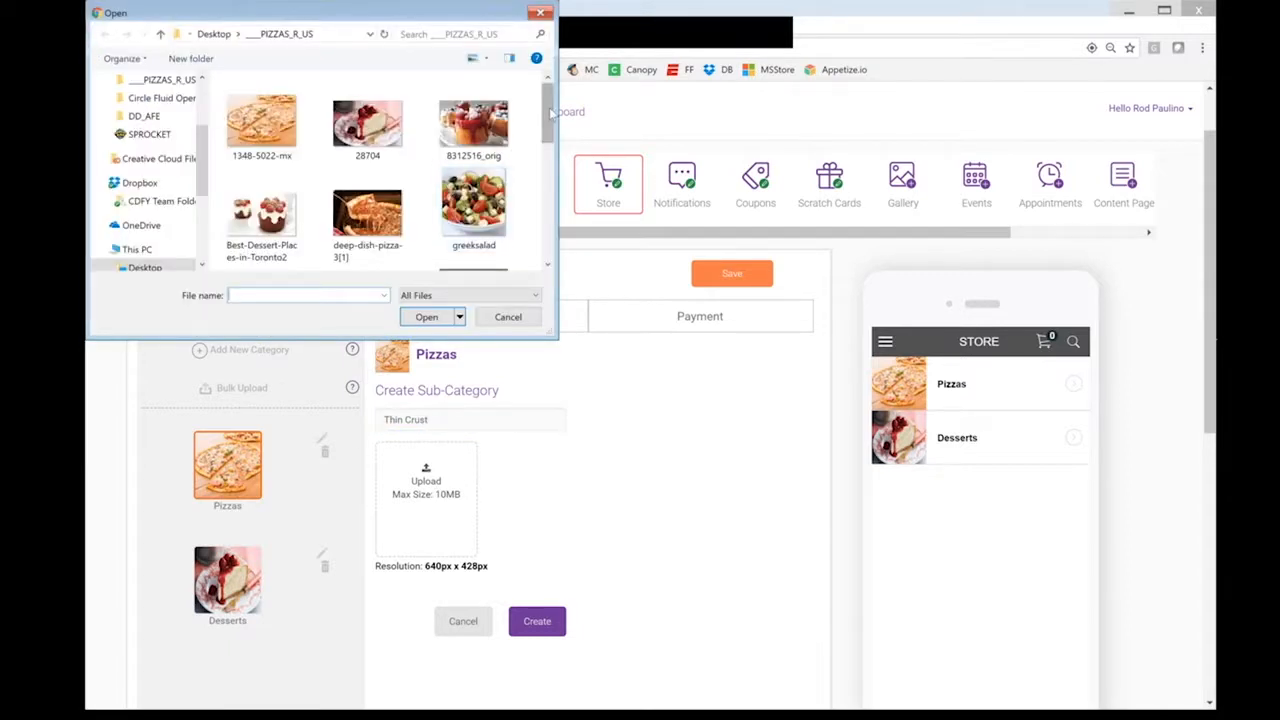
pyautogui.scroll(-1, 550, 113)
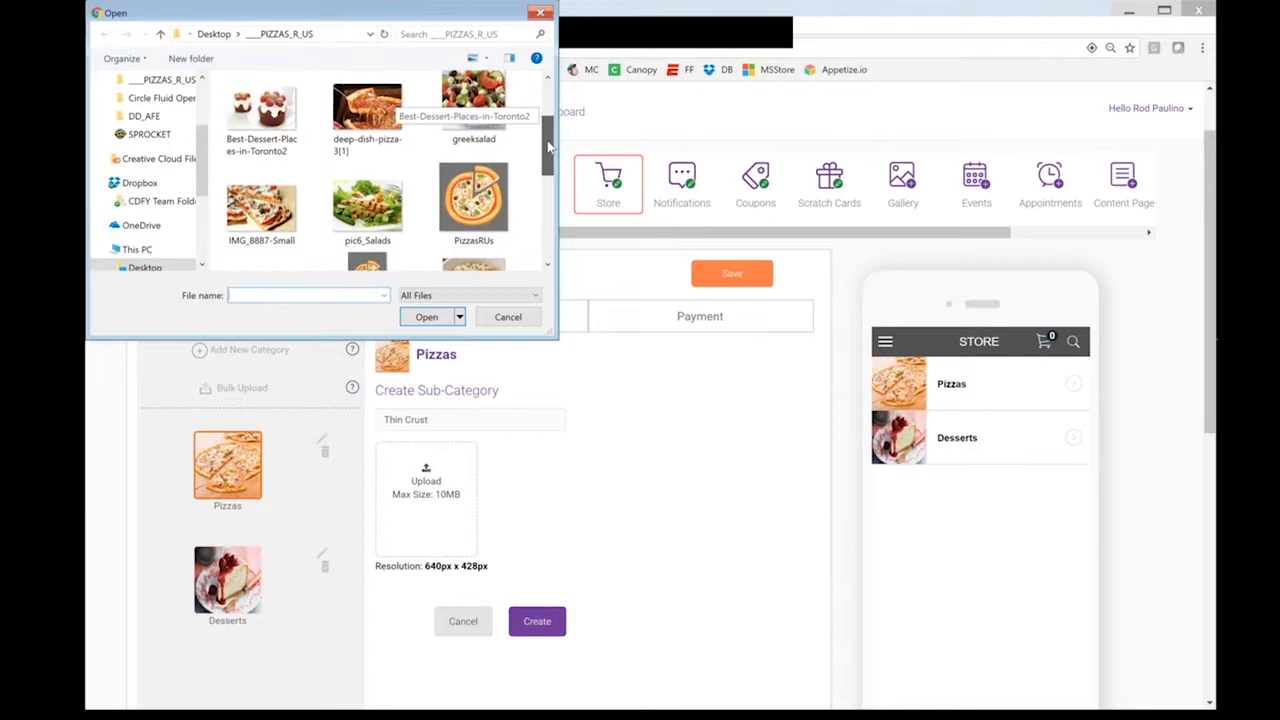
pyautogui.click(261, 205)
pyautogui.click(438, 318)
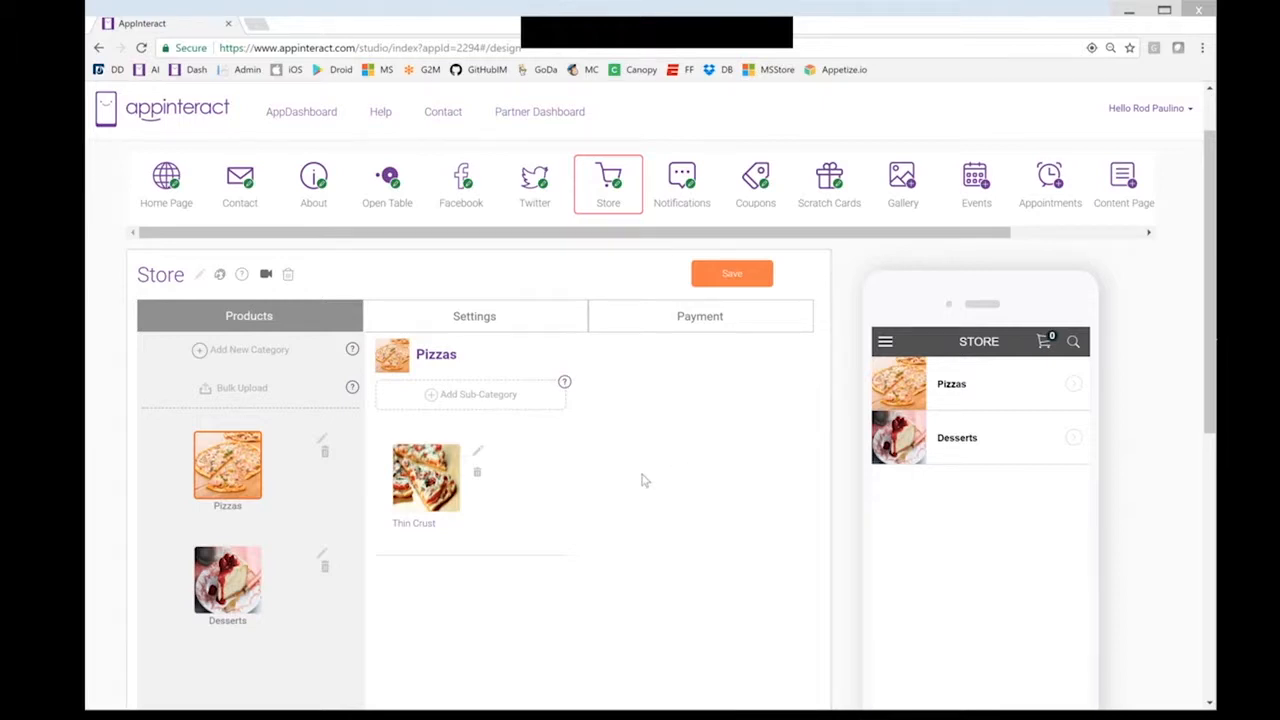
pyautogui.click(920, 395)
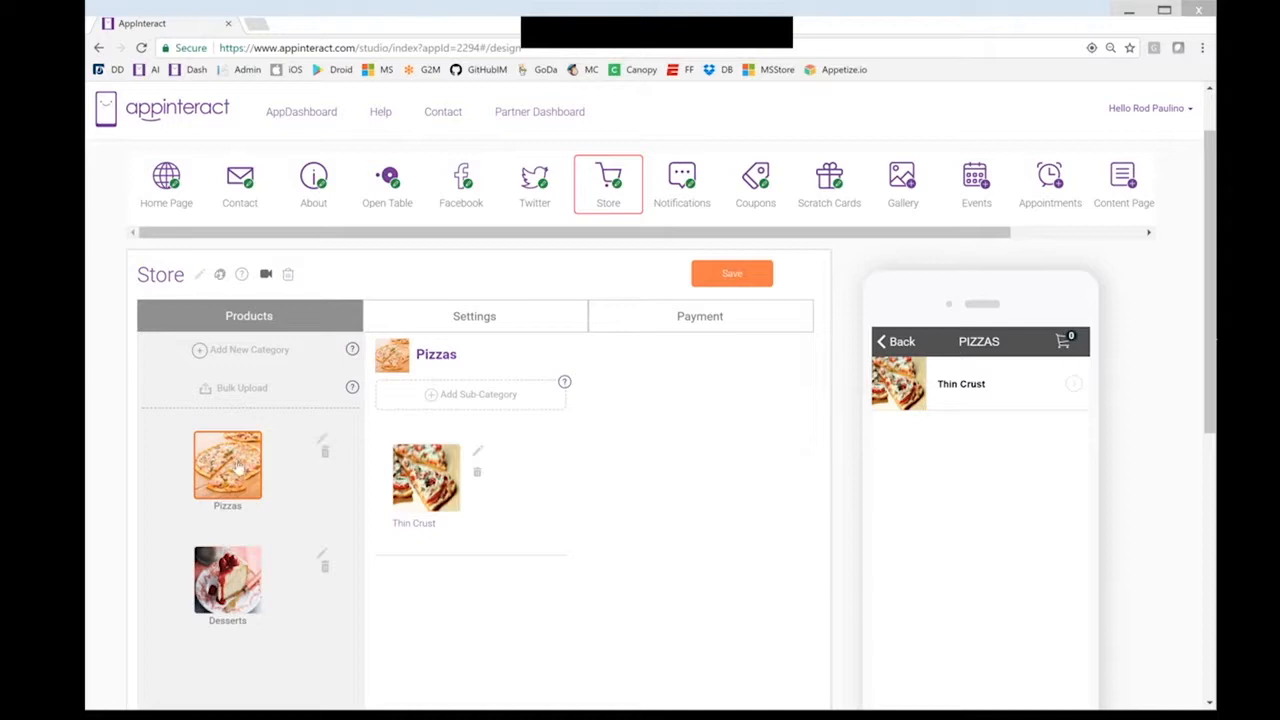
# Create a Deep Dish Pizza sub-category using the deep-dish-pizza-3[1] photo
pyautogui.click(486, 395)
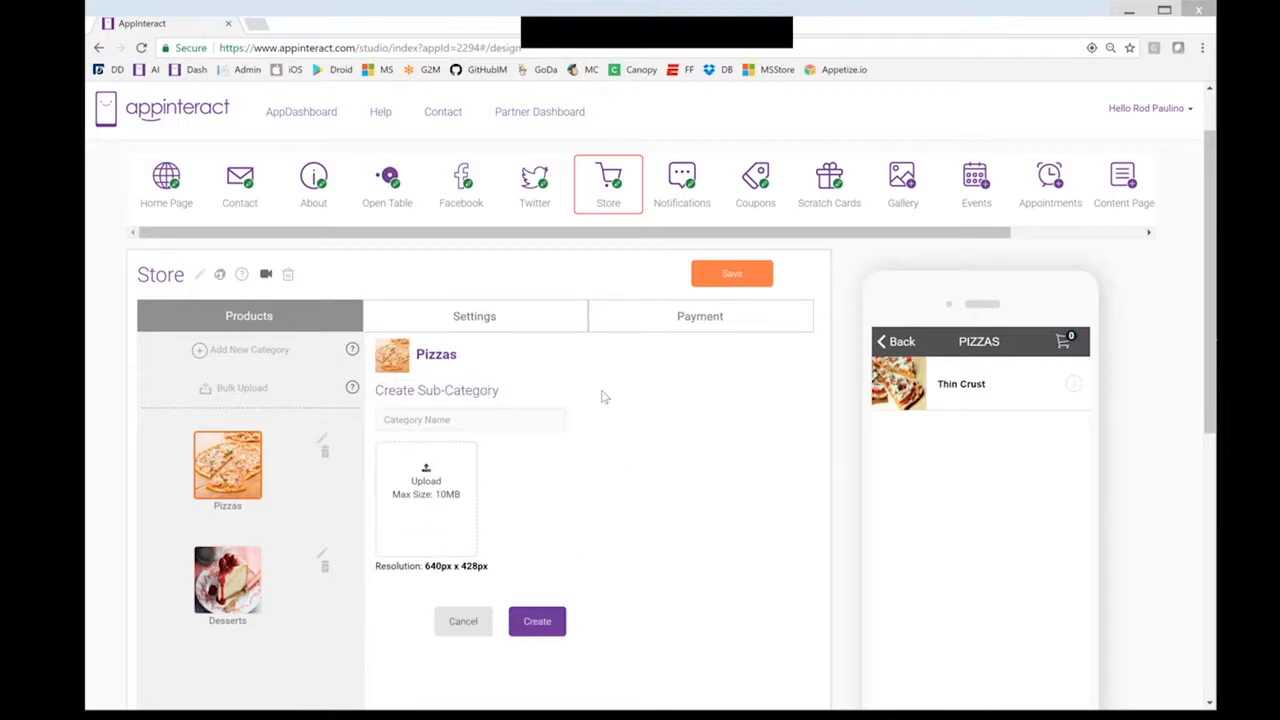
pyautogui.click(478, 421)
pyautogui.write('Deep')
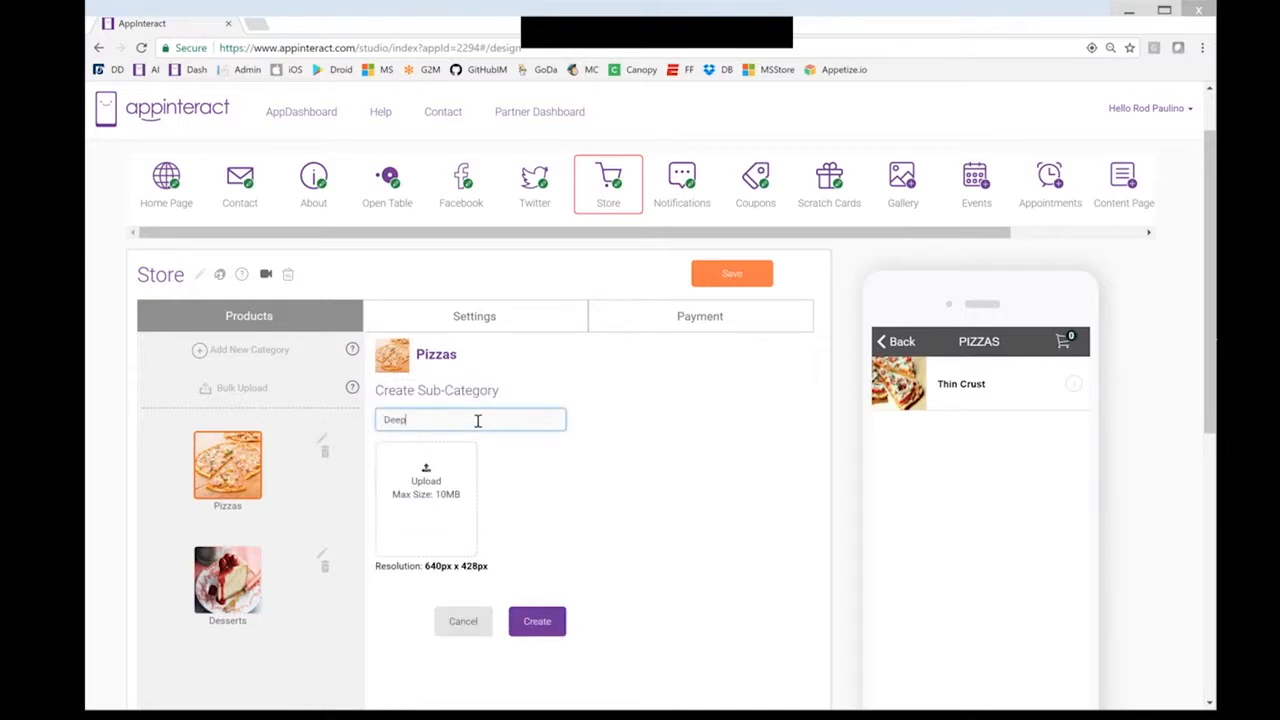
pyautogui.write(' Dish Pizz')
pyautogui.click(442, 492)
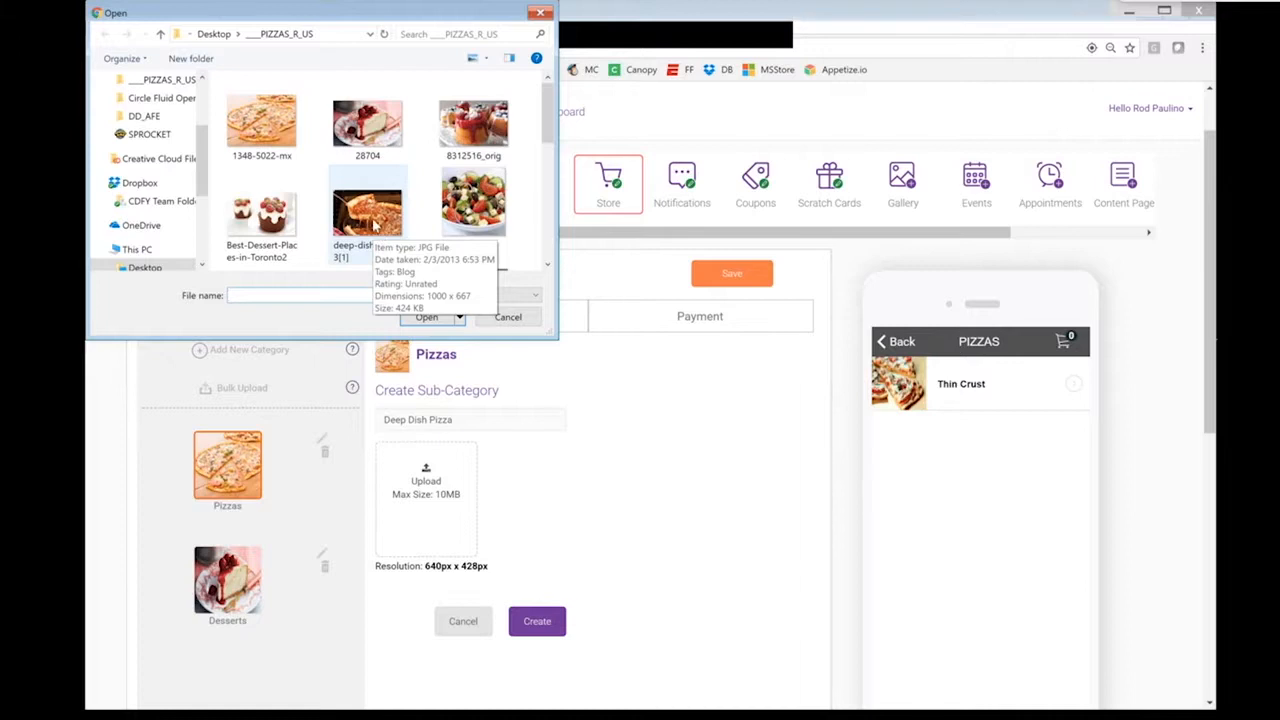
pyautogui.click(376, 228)
pyautogui.click(428, 317)
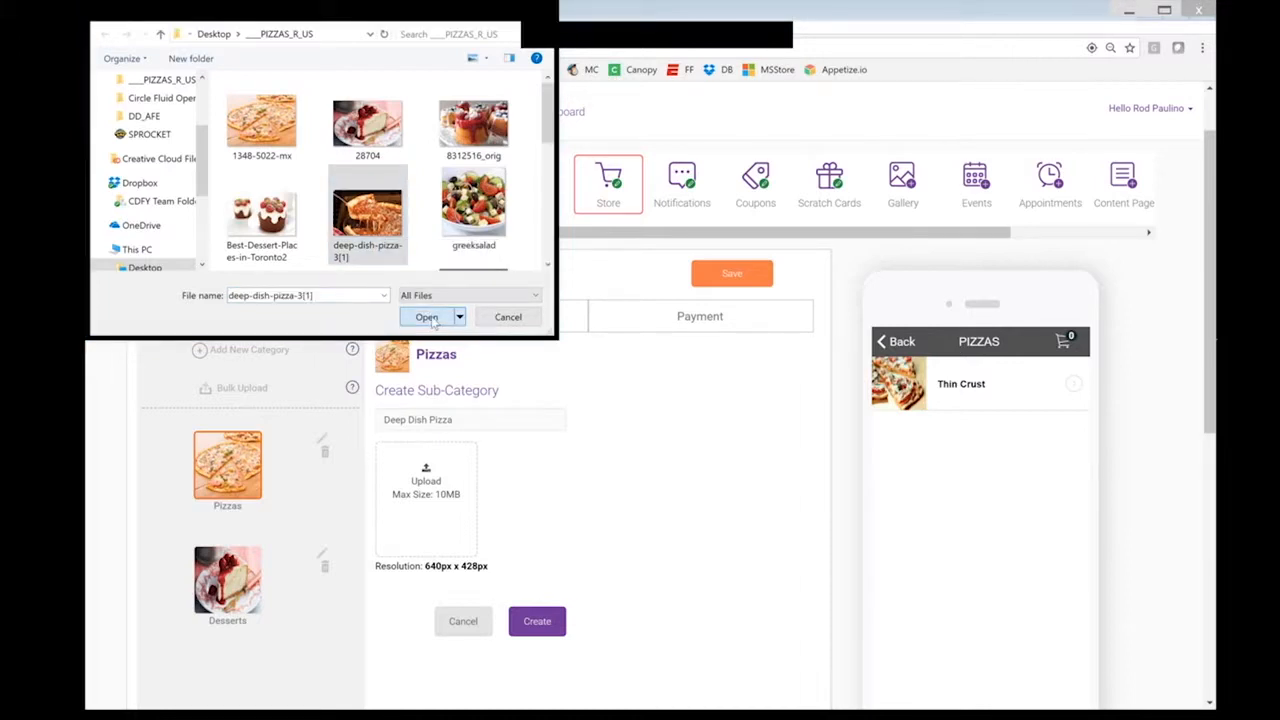
pyautogui.click(540, 622)
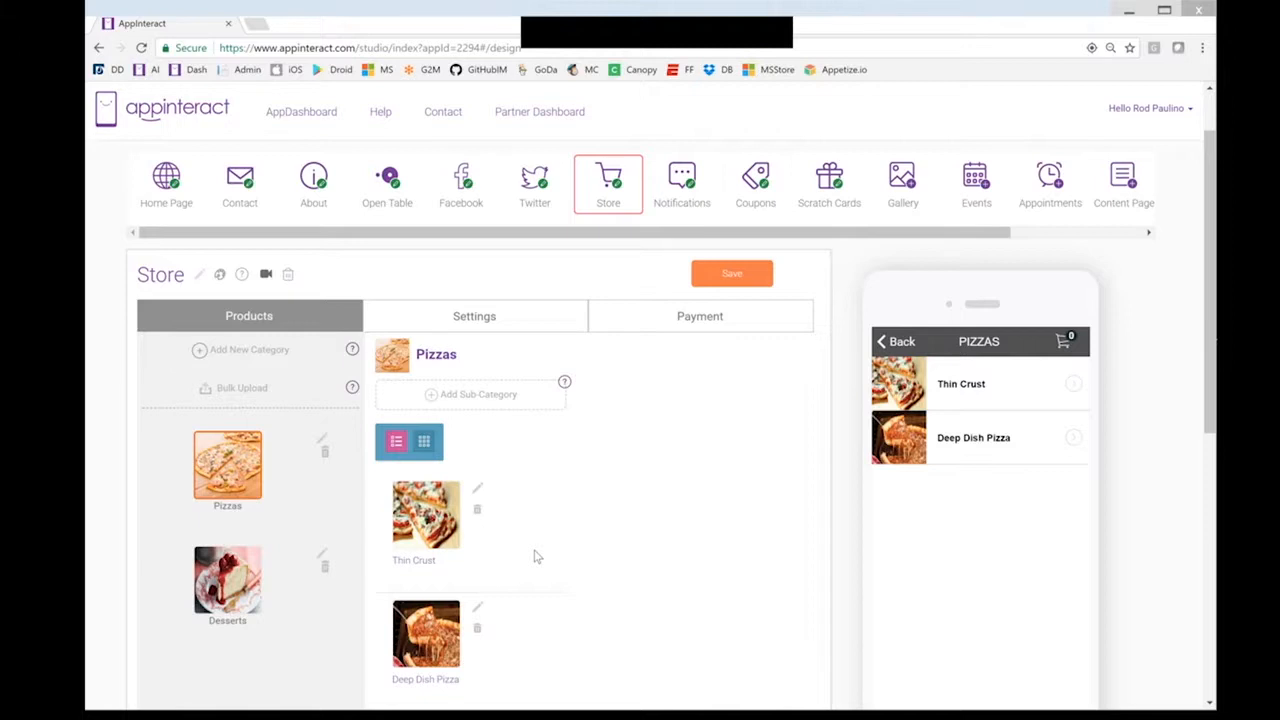
pyautogui.scroll(-1, 483, 512)
# Start a new Thin Crust product named 'Thin Crust Margarita Pizza'
pyautogui.click(428, 455)
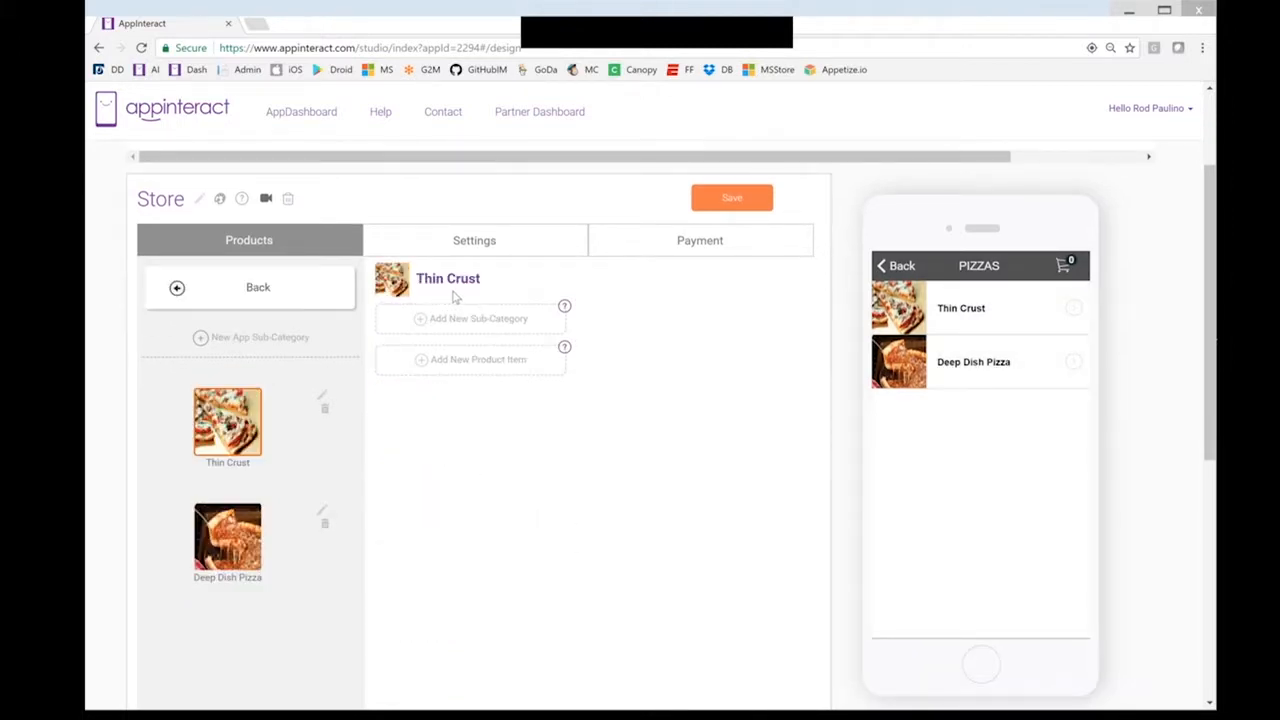
pyautogui.click(504, 366)
pyautogui.click(468, 311)
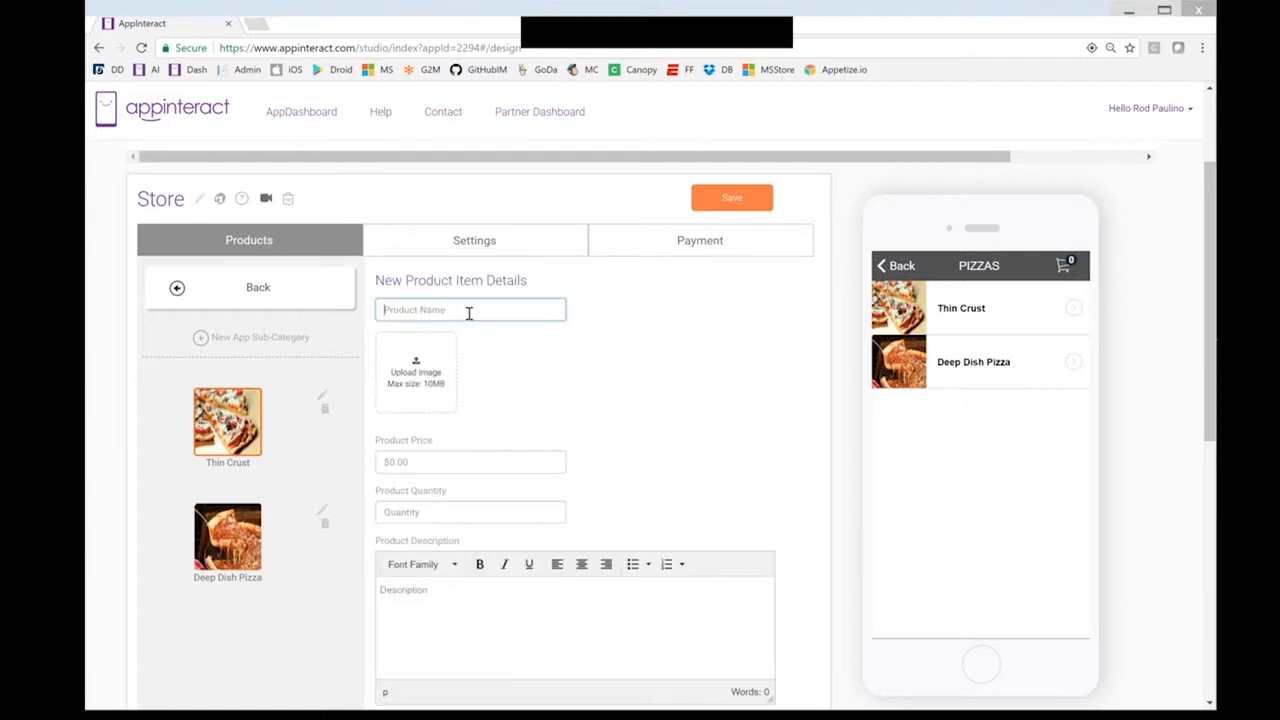
pyautogui.write('Thin Crus')
pyautogui.write('t Margarita Pizza')
# Upload the thin-crust pizza photo as the product image
pyautogui.click(415, 365)
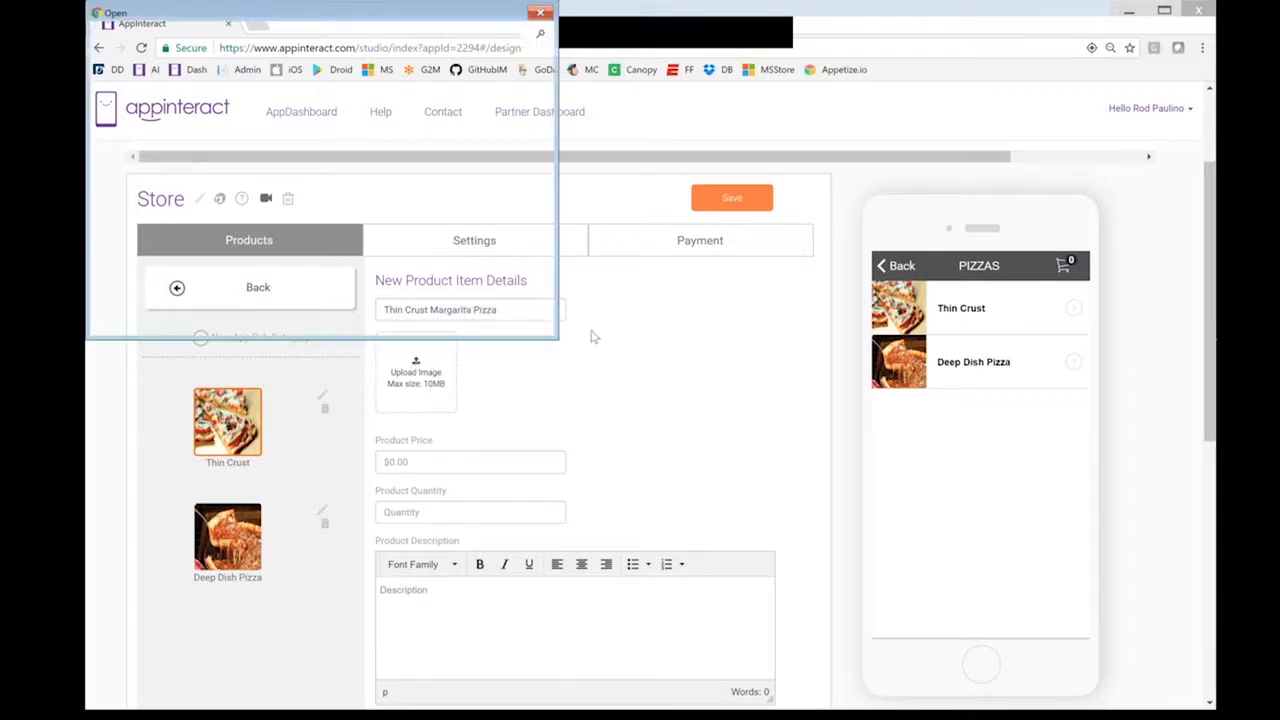
pyautogui.scroll(-3, 540, 200)
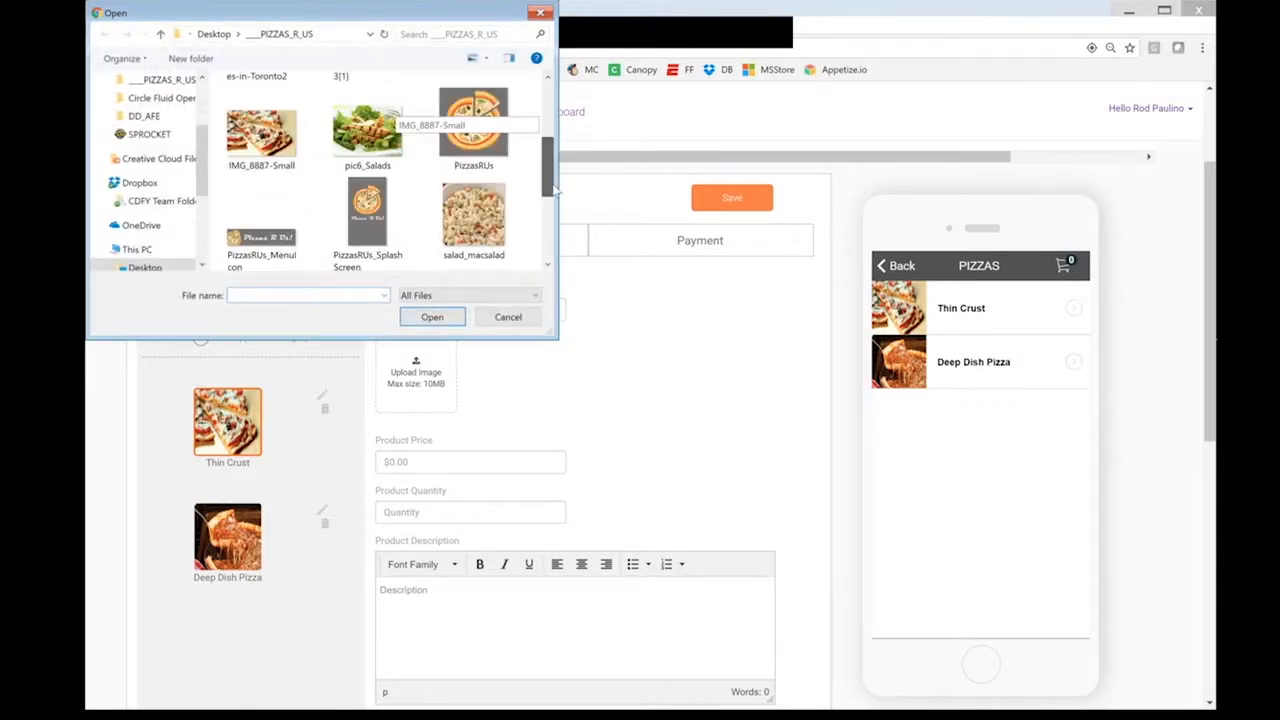
pyautogui.scroll(-2, 556, 213)
pyautogui.click(473, 202)
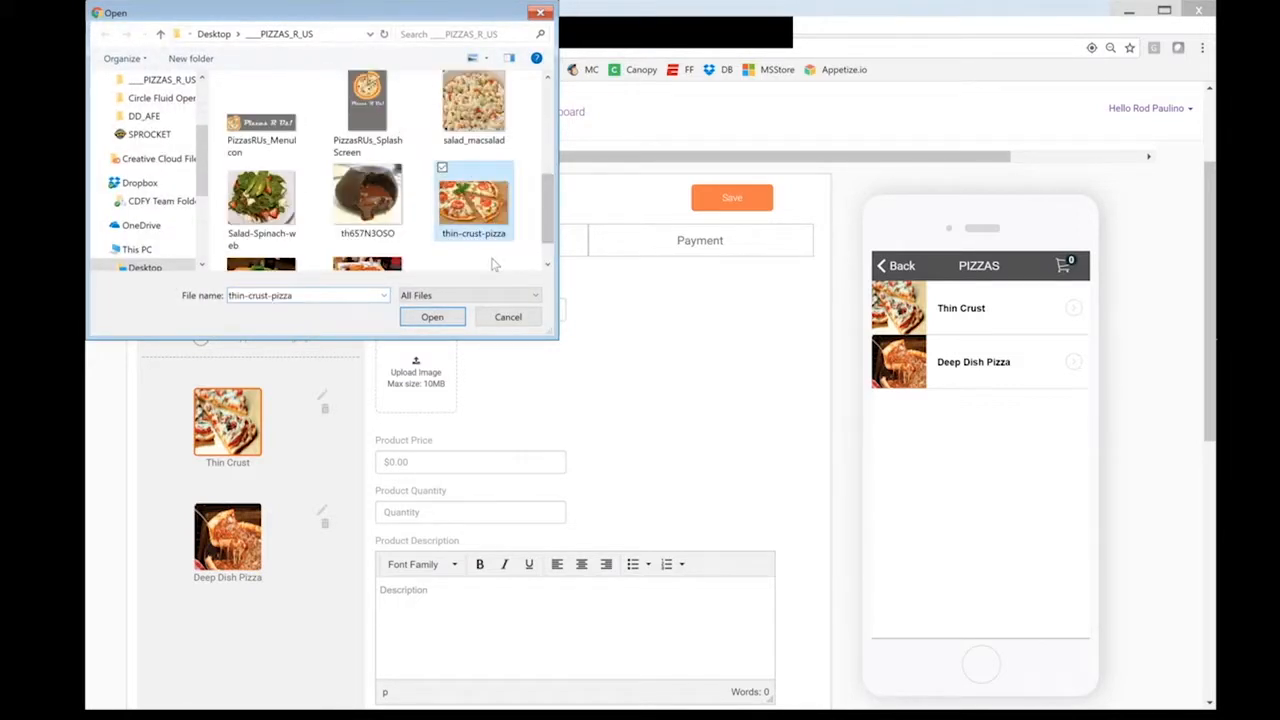
pyautogui.click(447, 322)
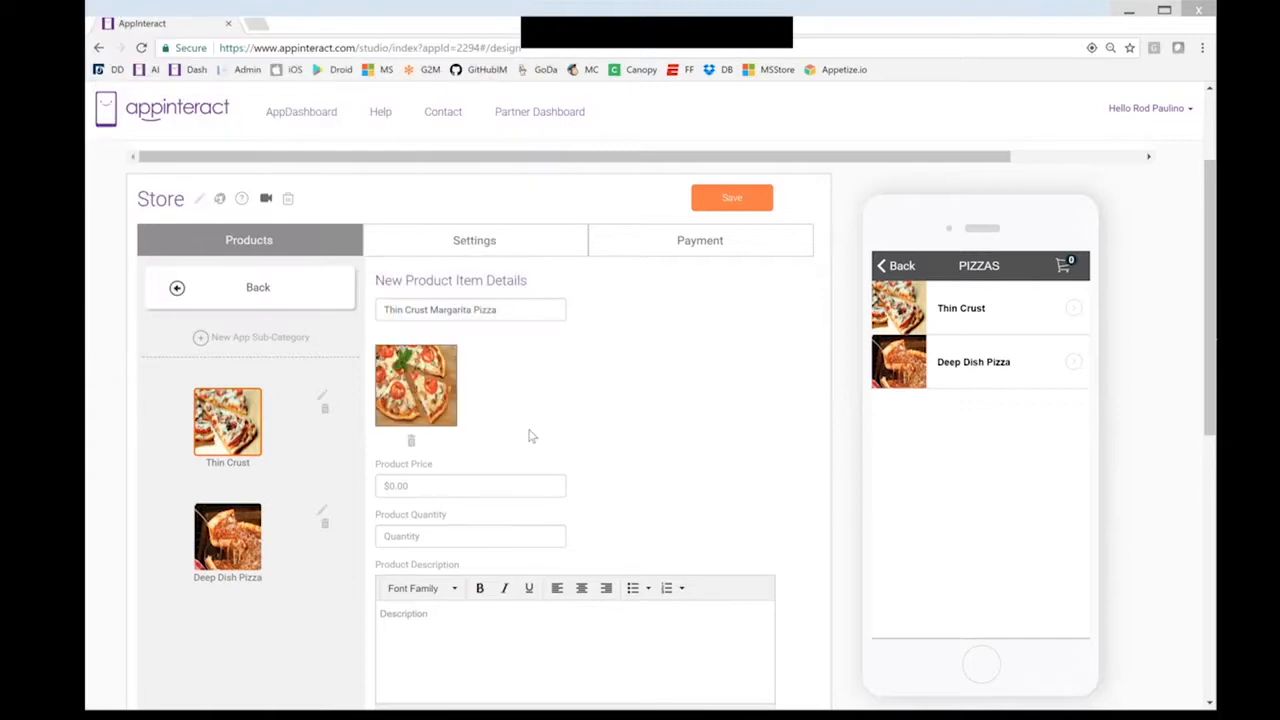
# Set the product price to 12.99 and the quantity to 1
pyautogui.click(466, 494)
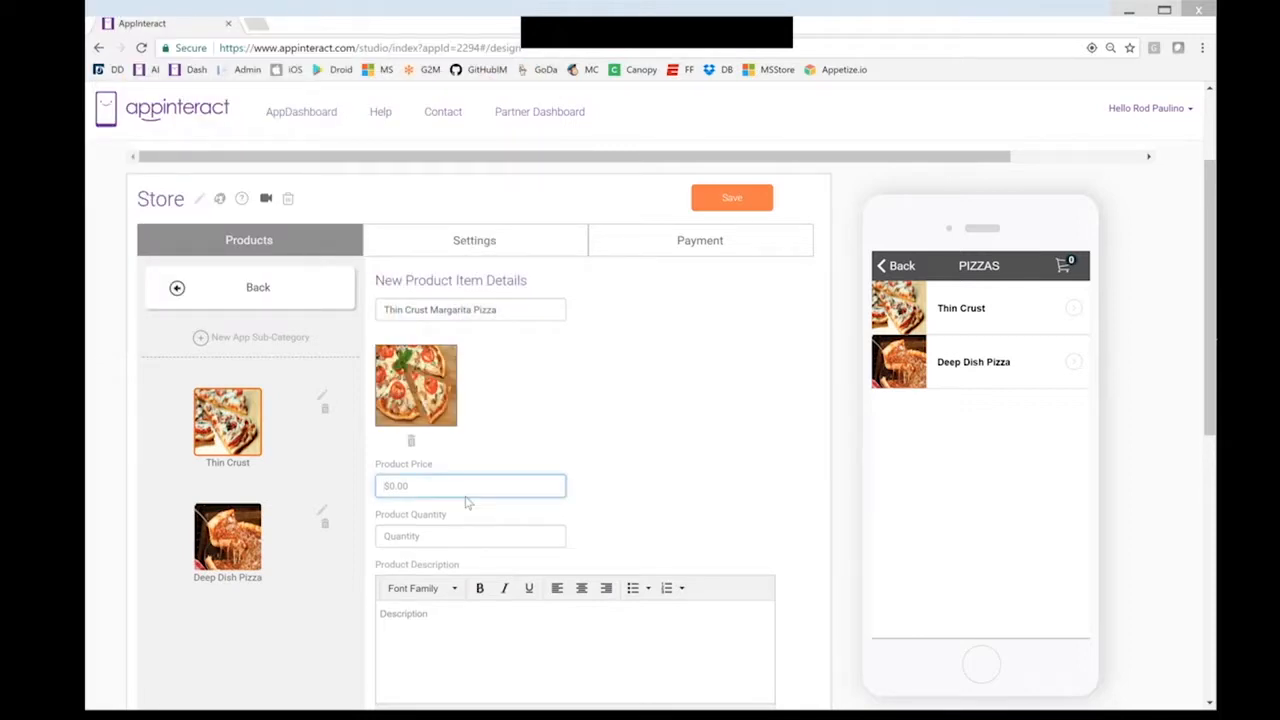
pyautogui.write('1')
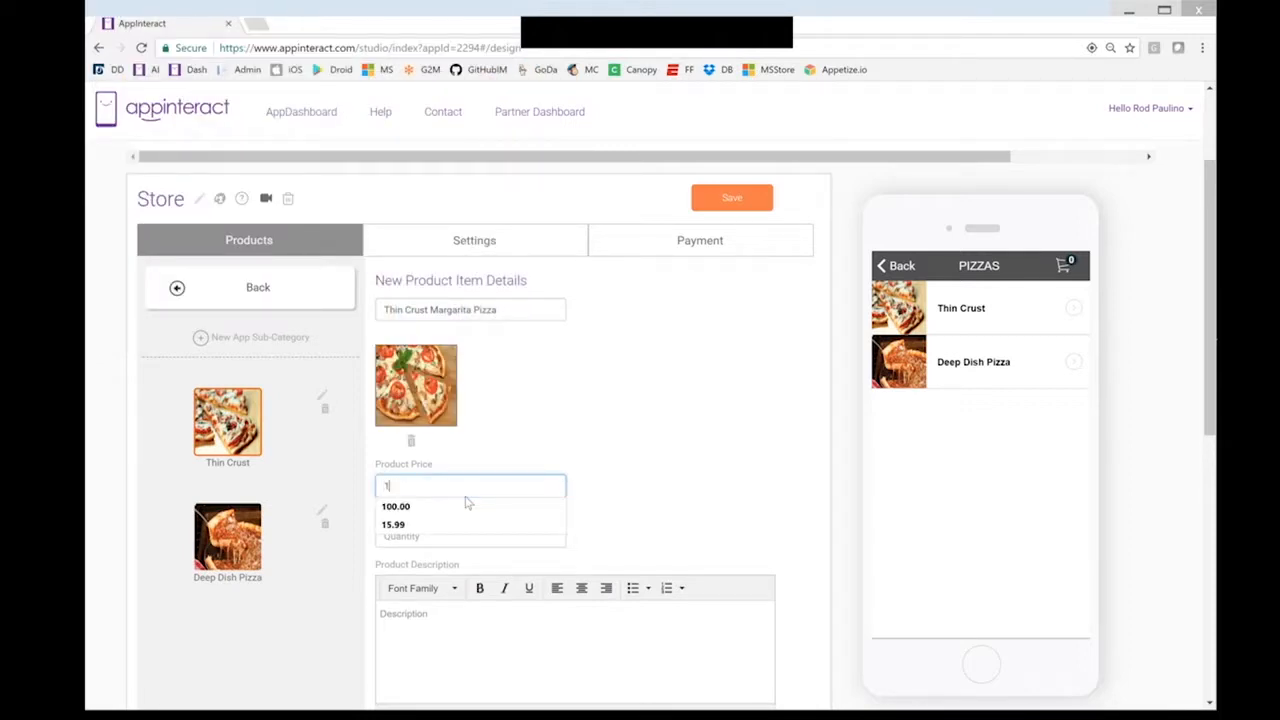
pyautogui.write('2.99')
pyautogui.press('Tab')
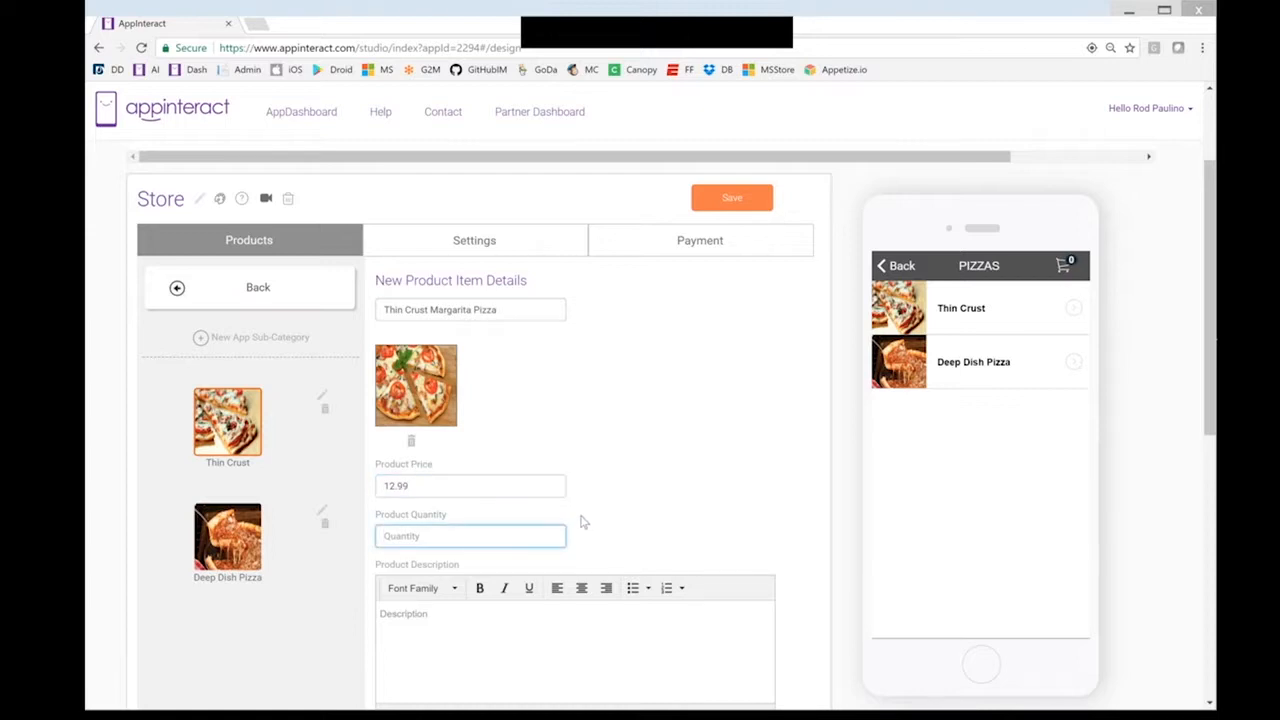
pyautogui.scroll(-1, 583, 521)
pyautogui.write('1')
pyautogui.scroll(-1, 449, 537)
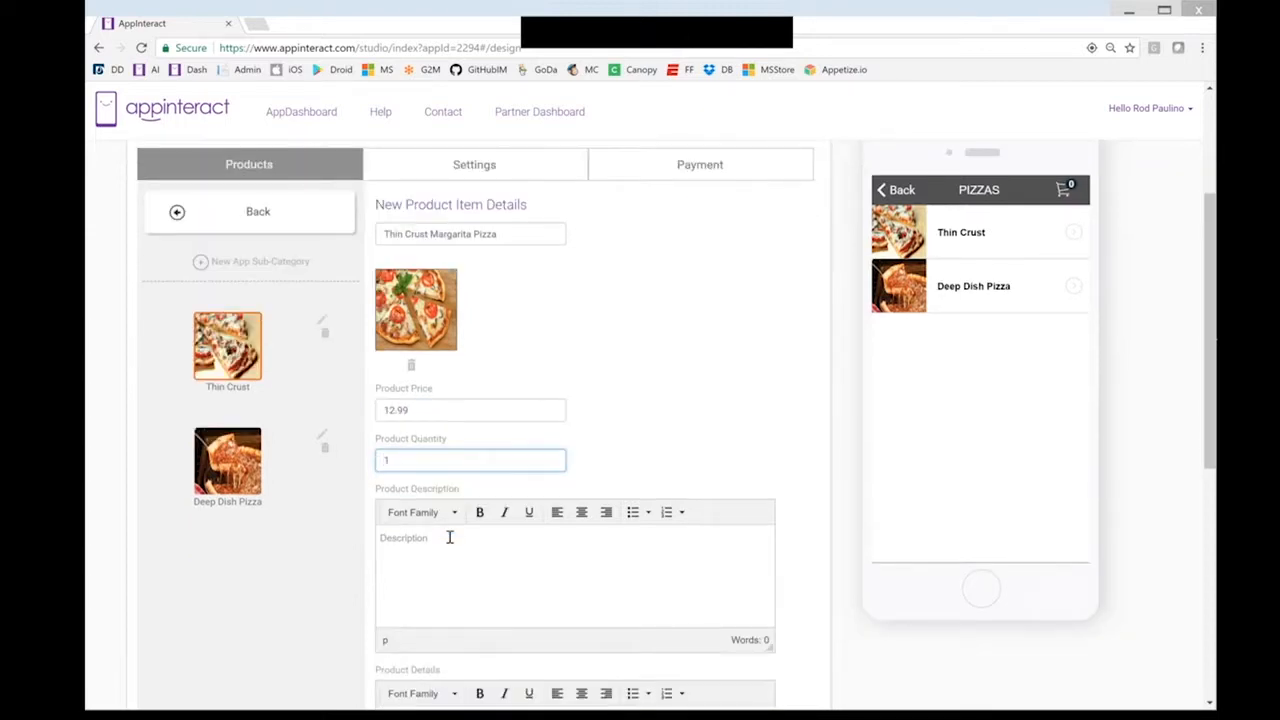
# Enter the product description 'This is a fabulous pizza!'
pyautogui.click(603, 534)
pyautogui.scroll(-2, 603, 534)
pyautogui.write('This is a fab')
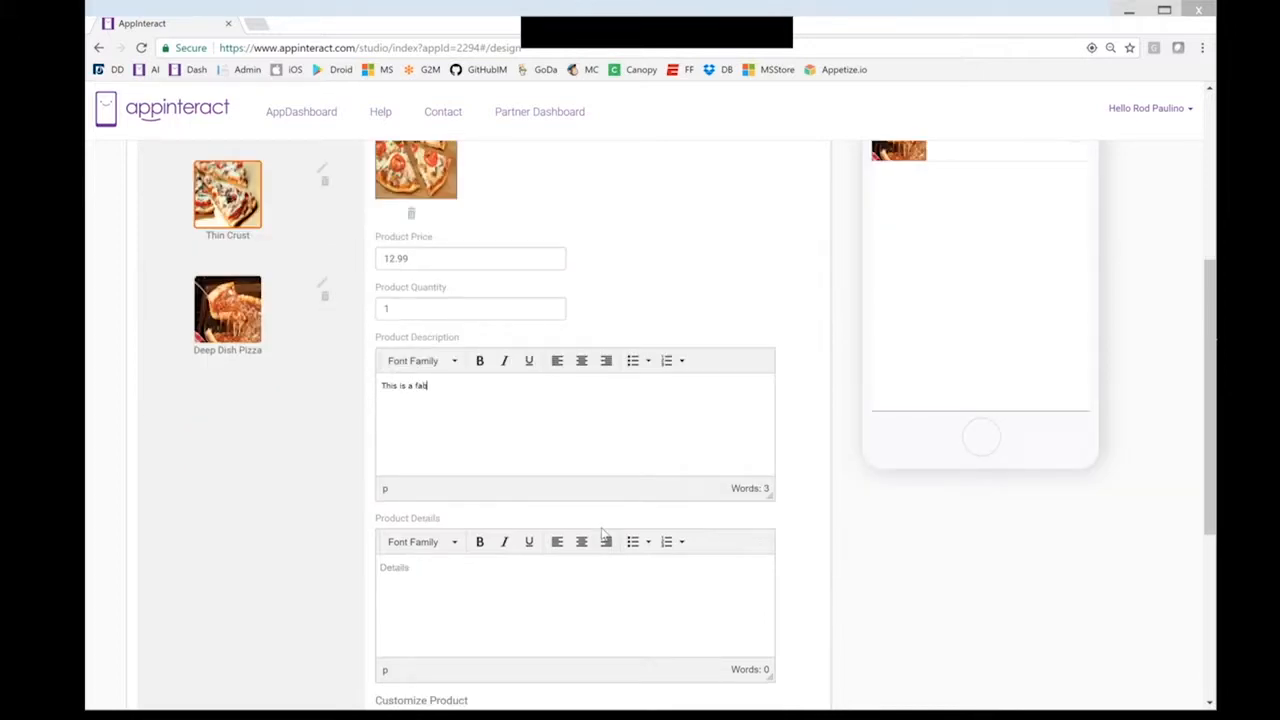
pyautogui.write('ulous opizza!')
pyautogui.scroll(-1, 585, 612)
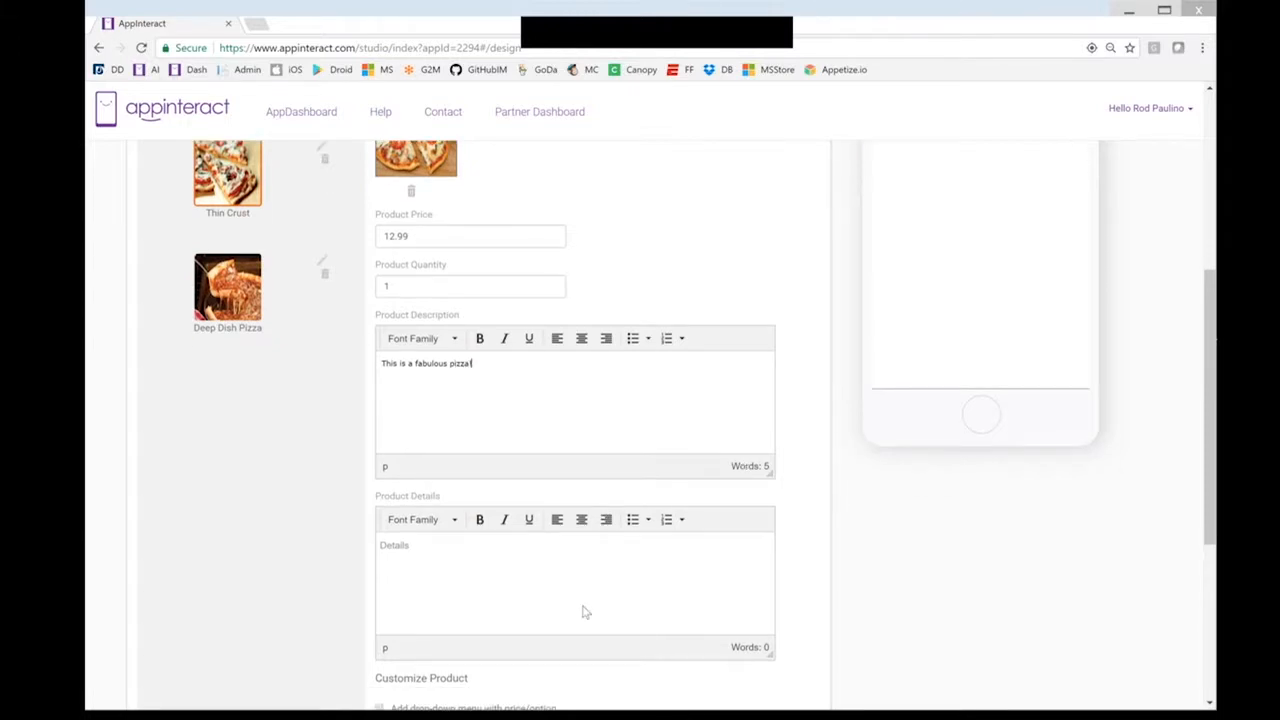
pyautogui.scroll(-2, 585, 612)
pyautogui.scroll(-4, 594, 497)
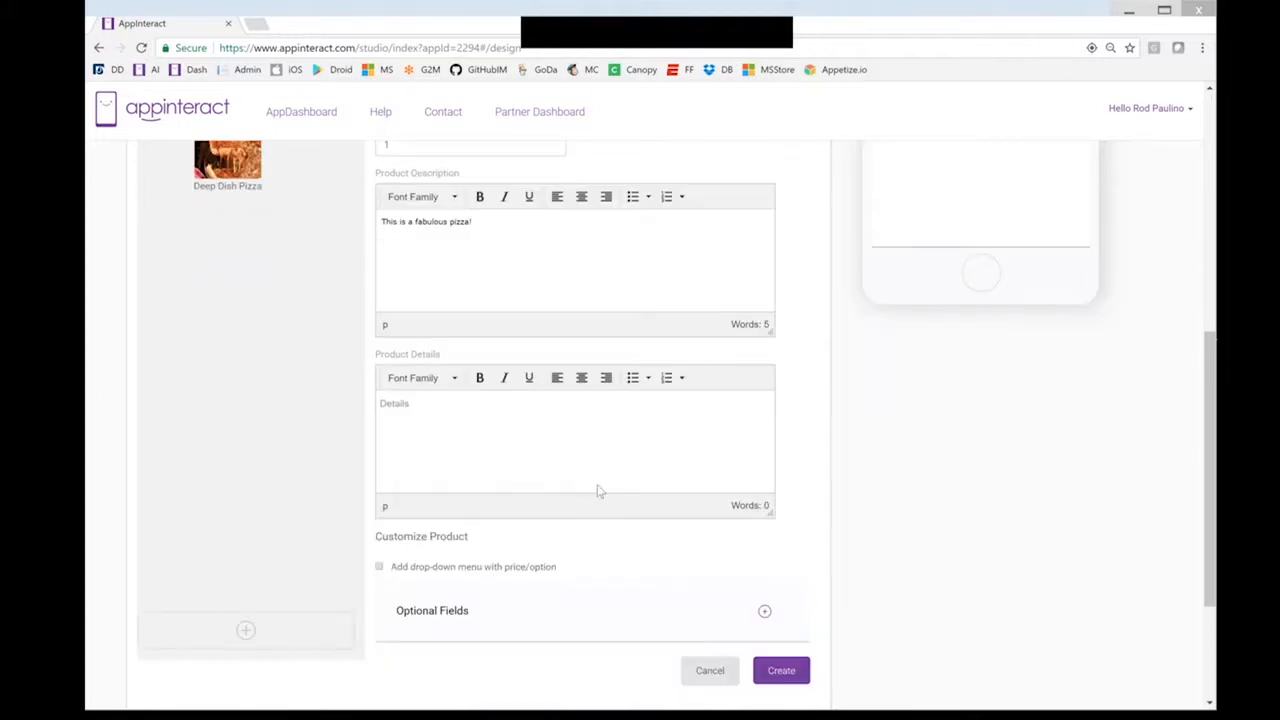
pyautogui.scroll(-3, 598, 491)
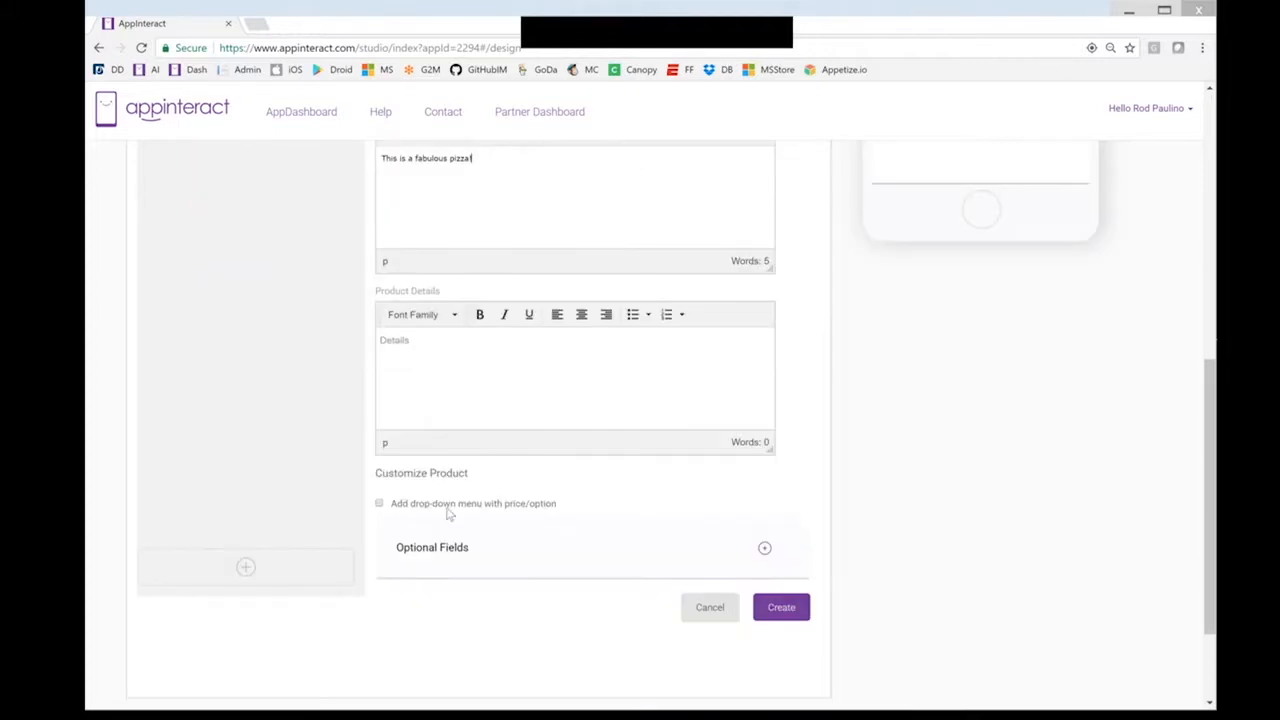
# Enable a price/option drop-down menu named 'Choose your toppings'
pyautogui.click(380, 505)
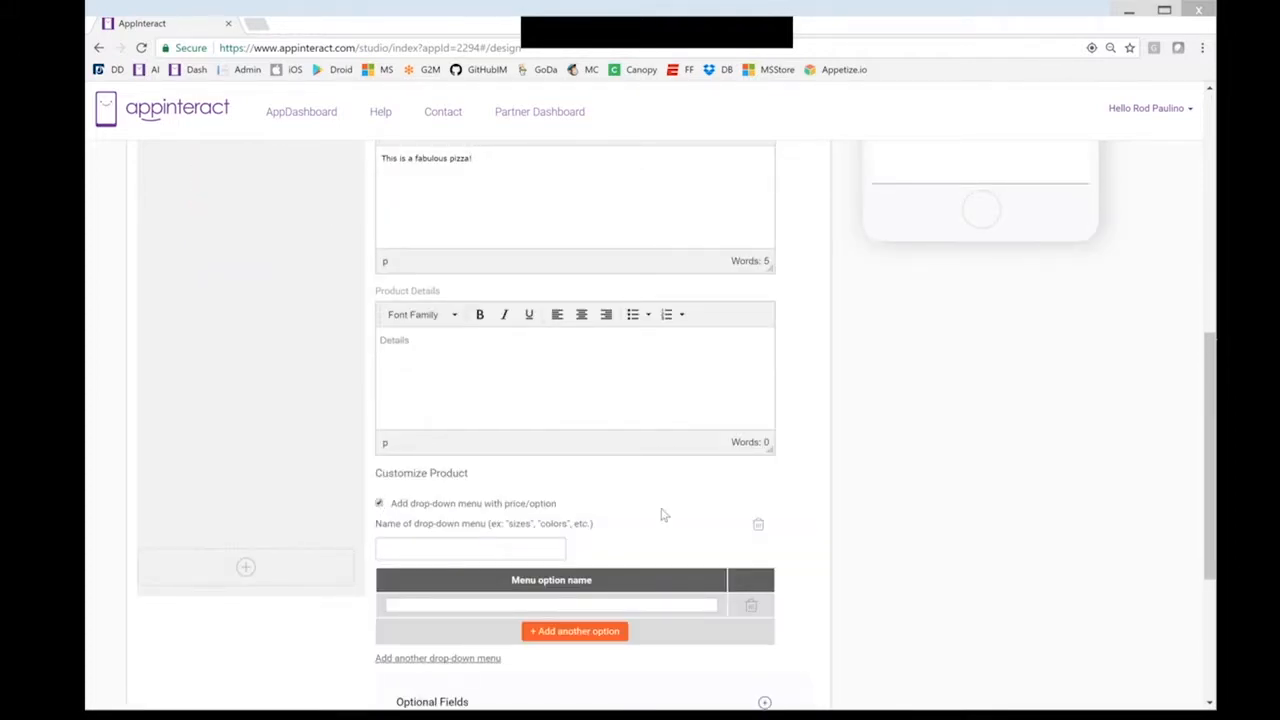
pyautogui.scroll(-1, 660, 515)
pyautogui.scroll(-1, 503, 477)
pyautogui.click(503, 477)
pyautogui.scroll(-1, 631, 460)
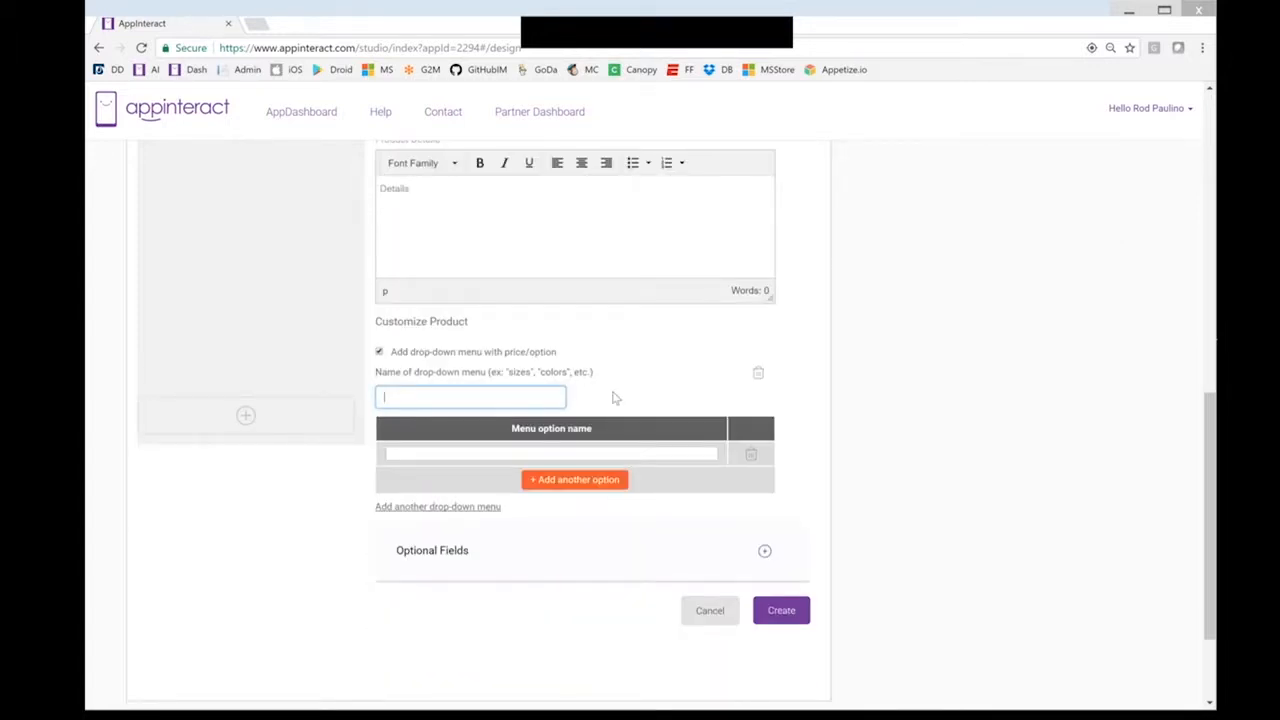
pyautogui.write('Choose your toppings')
# Add the topping options Pepperoni, Mushrooms and Sausage to the menu
pyautogui.click(586, 450)
pyautogui.write('Pepperoni')
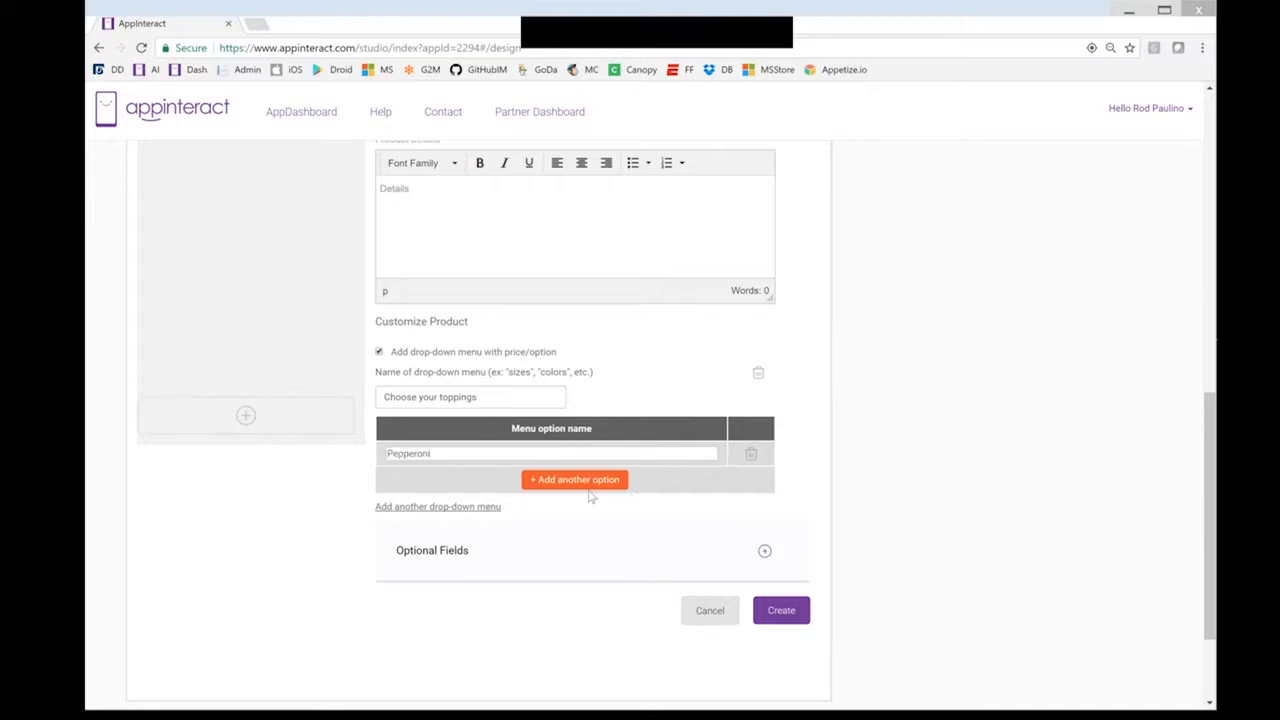
pyautogui.click(561, 480)
pyautogui.click(462, 479)
pyautogui.write('Mushrooms')
pyautogui.click(560, 506)
pyautogui.click(484, 505)
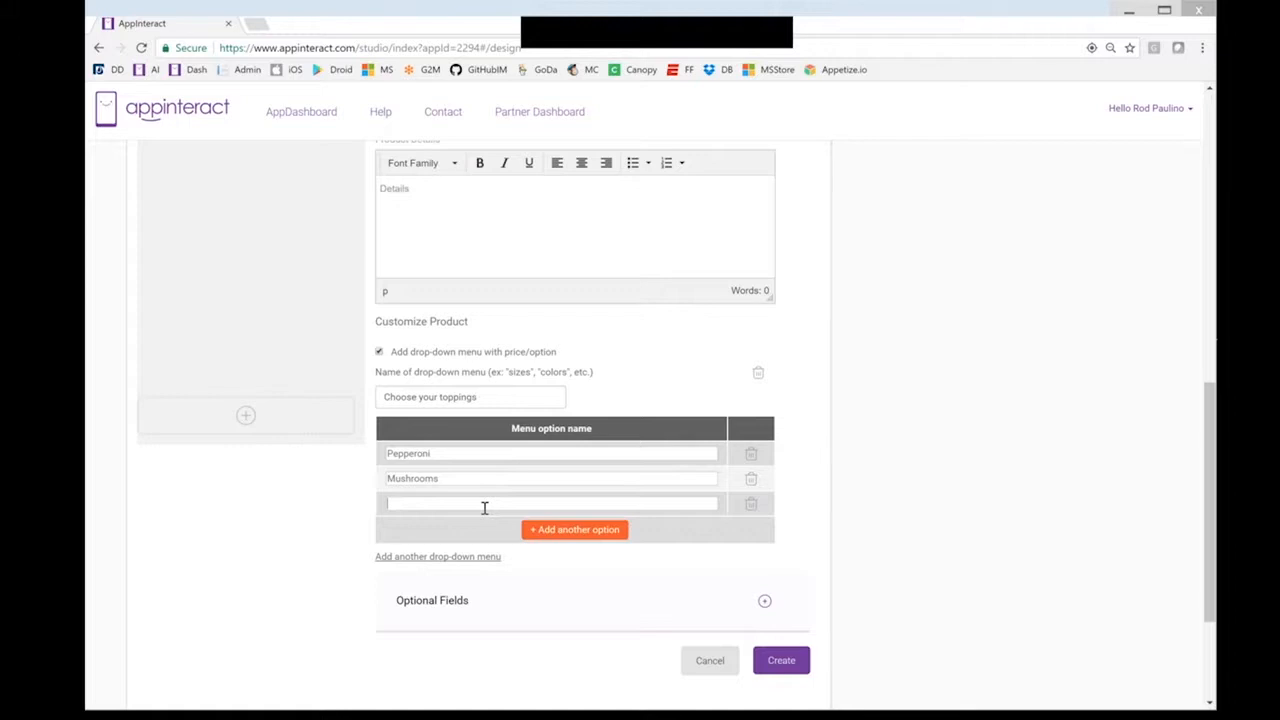
pyautogui.write('Sausage')
# Create the pizza product and view the Thin Crust category in the preview
pyautogui.scroll(-2, 672, 565)
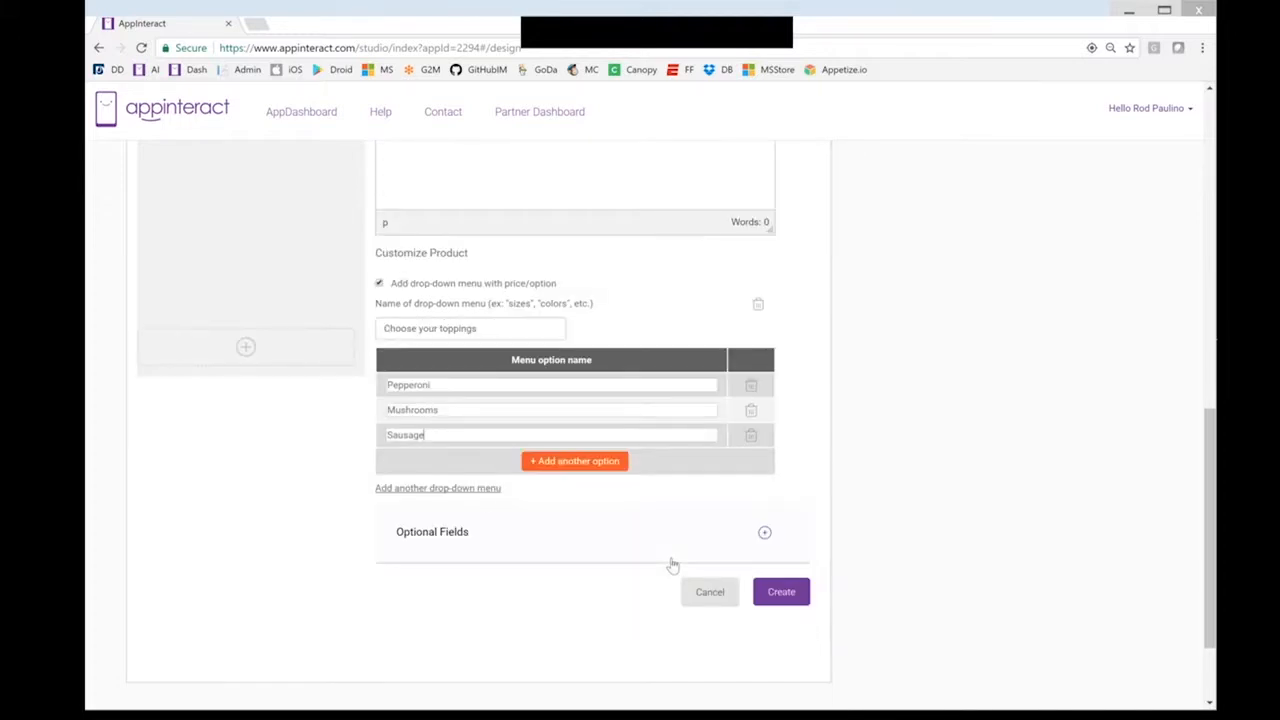
pyautogui.click(779, 586)
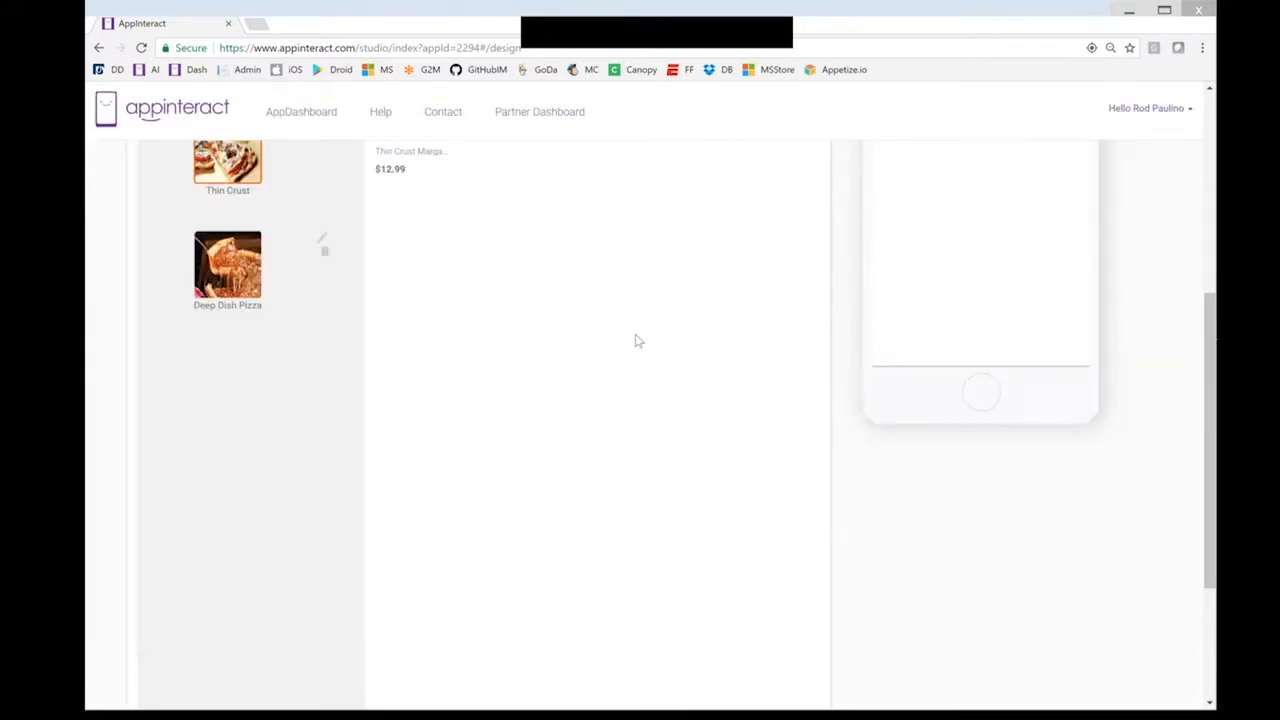
pyautogui.scroll(3, 669, 337)
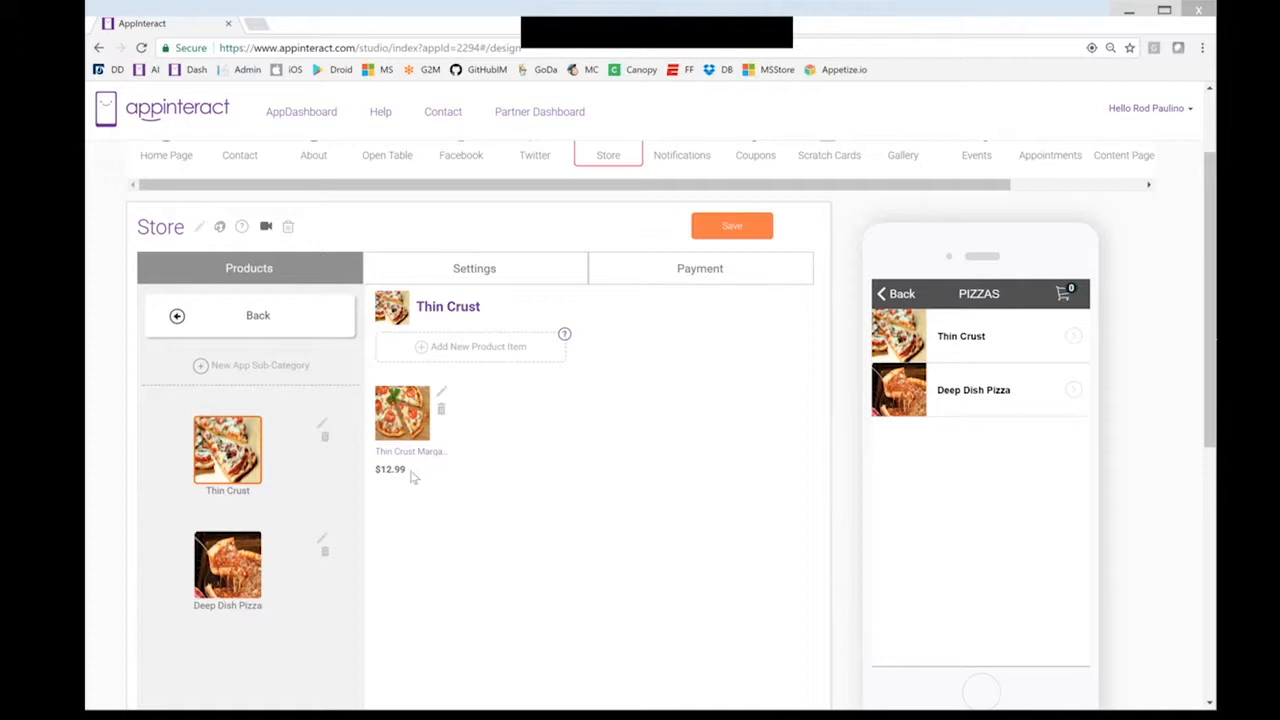
pyautogui.click(916, 343)
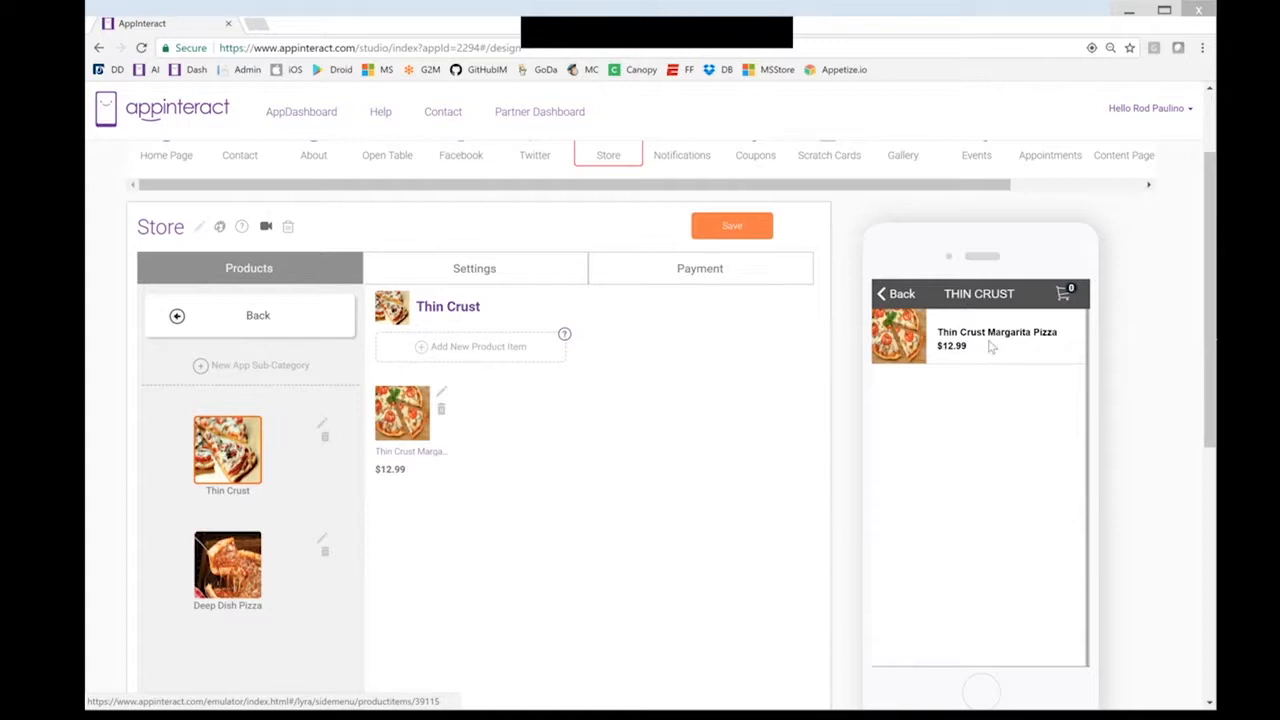
# Open the Thin Crust Margarita Pizza page in the preview and check its toppings, keeping Pepperoni
pyautogui.click(992, 346)
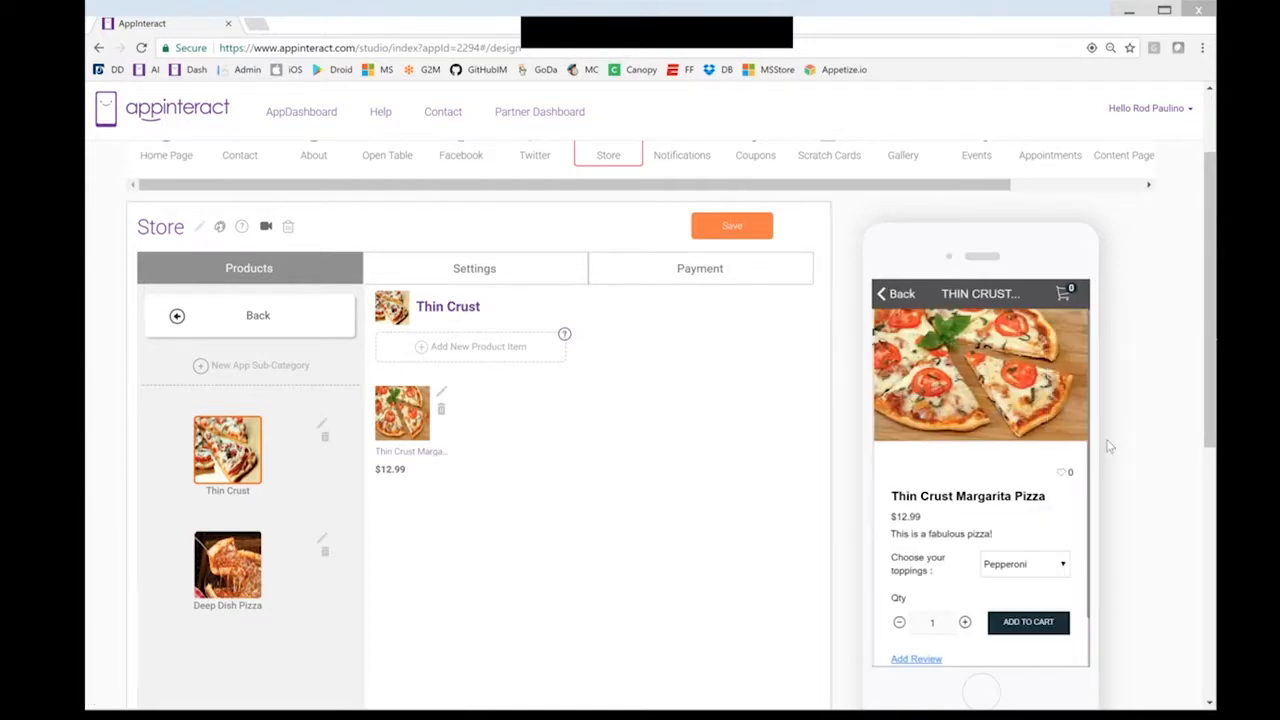
pyautogui.click(1060, 566)
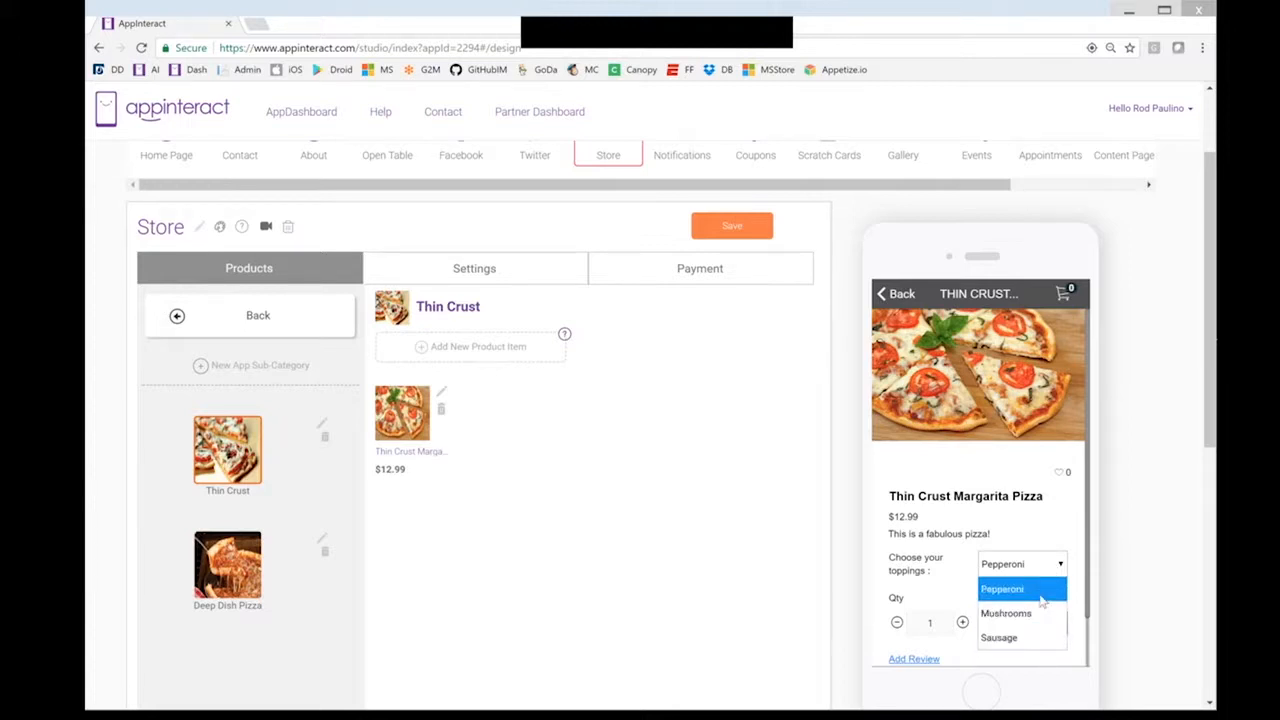
pyautogui.click(1069, 515)
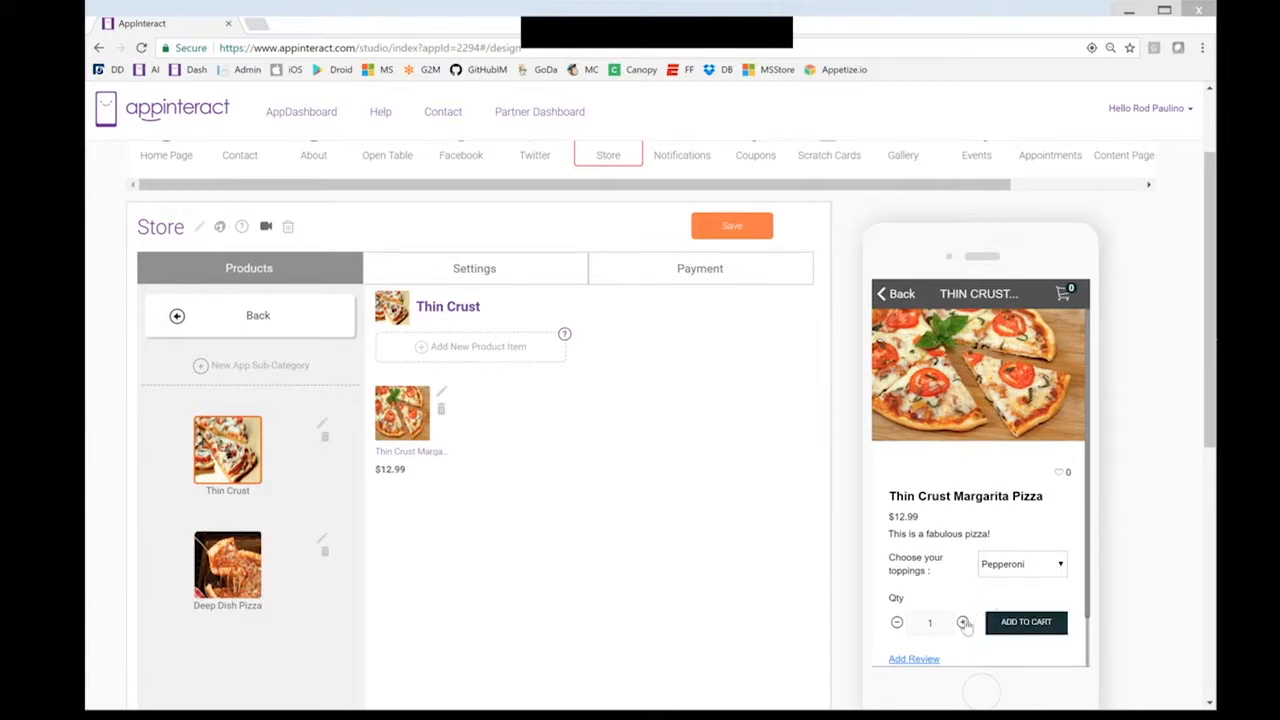
pyautogui.scroll(-1, 958, 602)
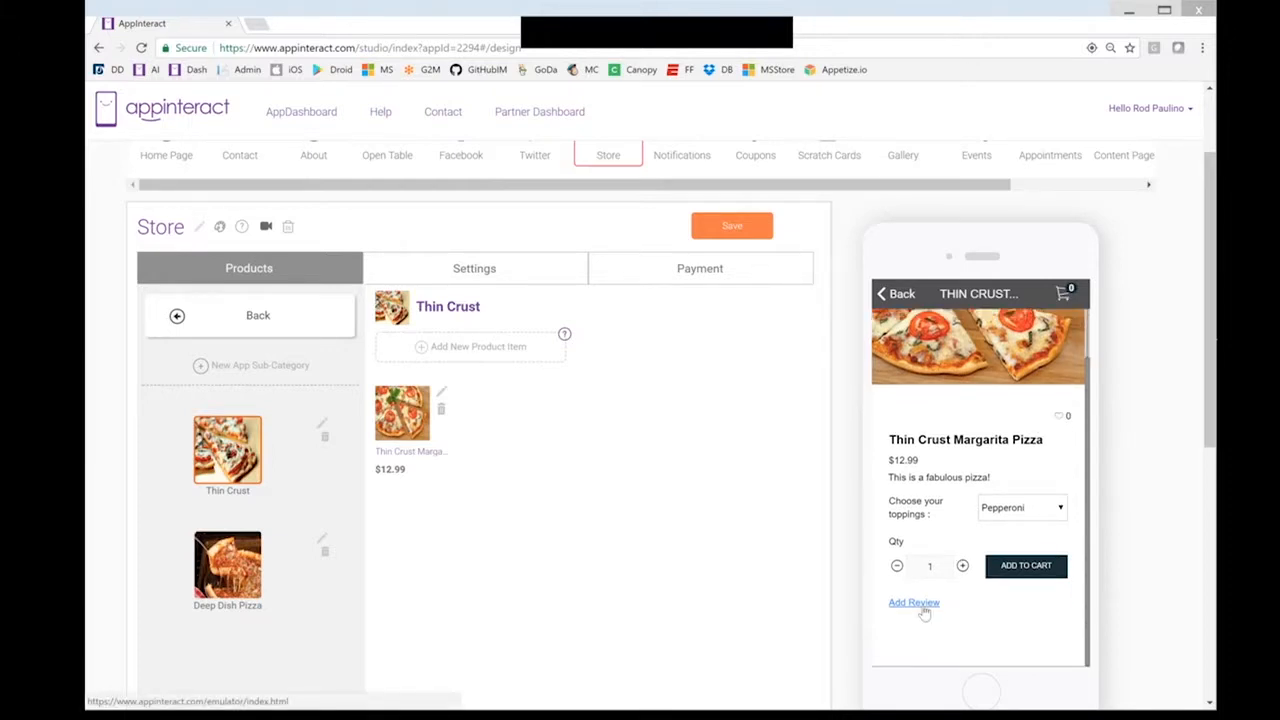
pyautogui.scroll(1, 981, 433)
pyautogui.scroll(-1, 983, 433)
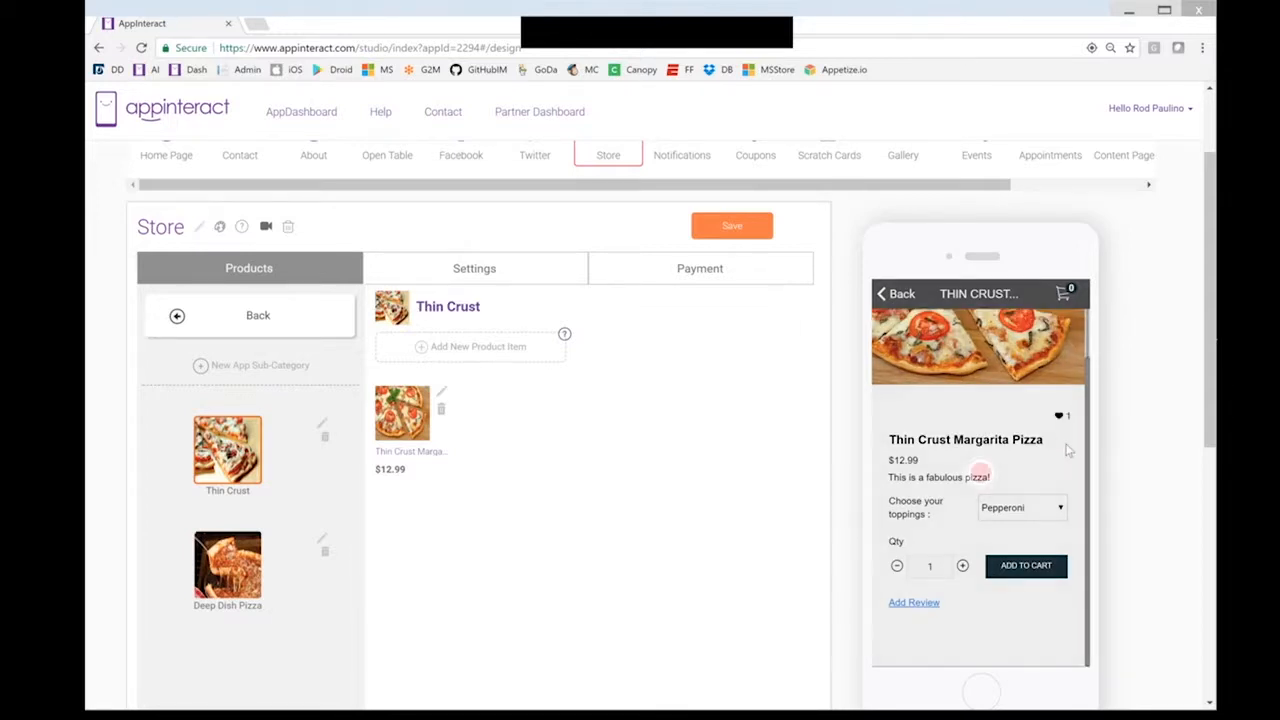
pyautogui.scroll(1, 1061, 445)
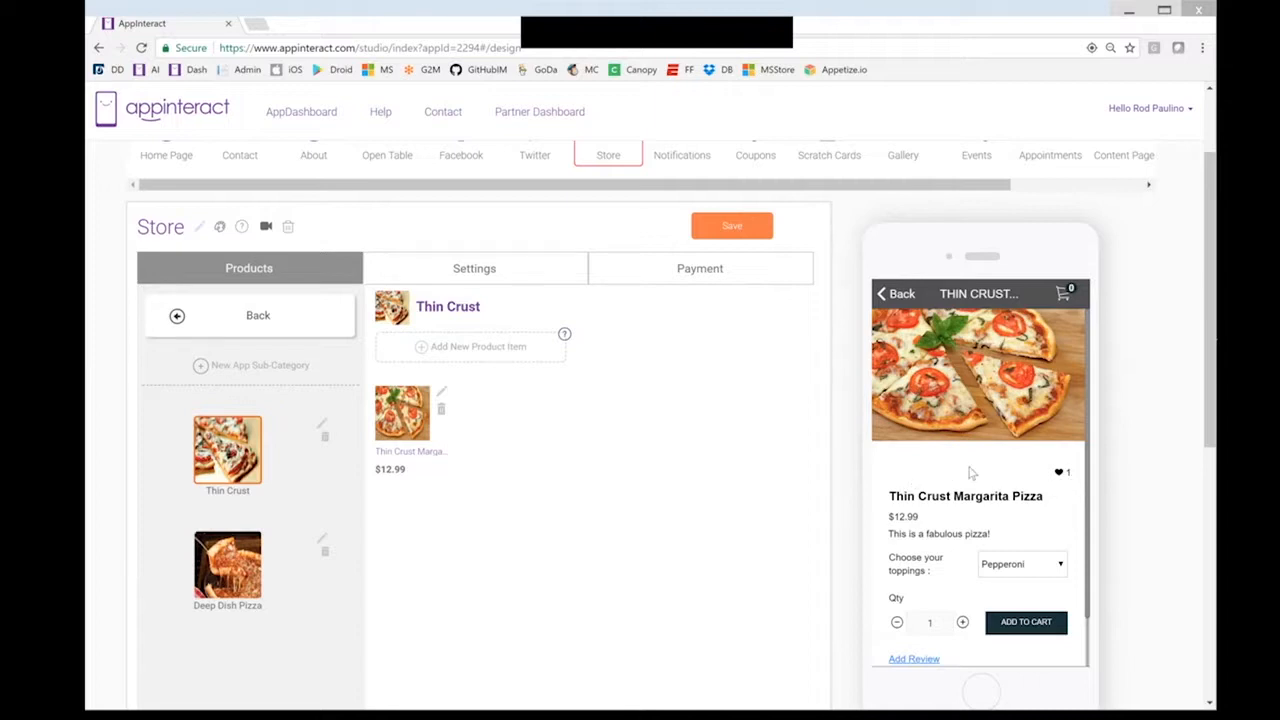
pyautogui.scroll(-1, 971, 473)
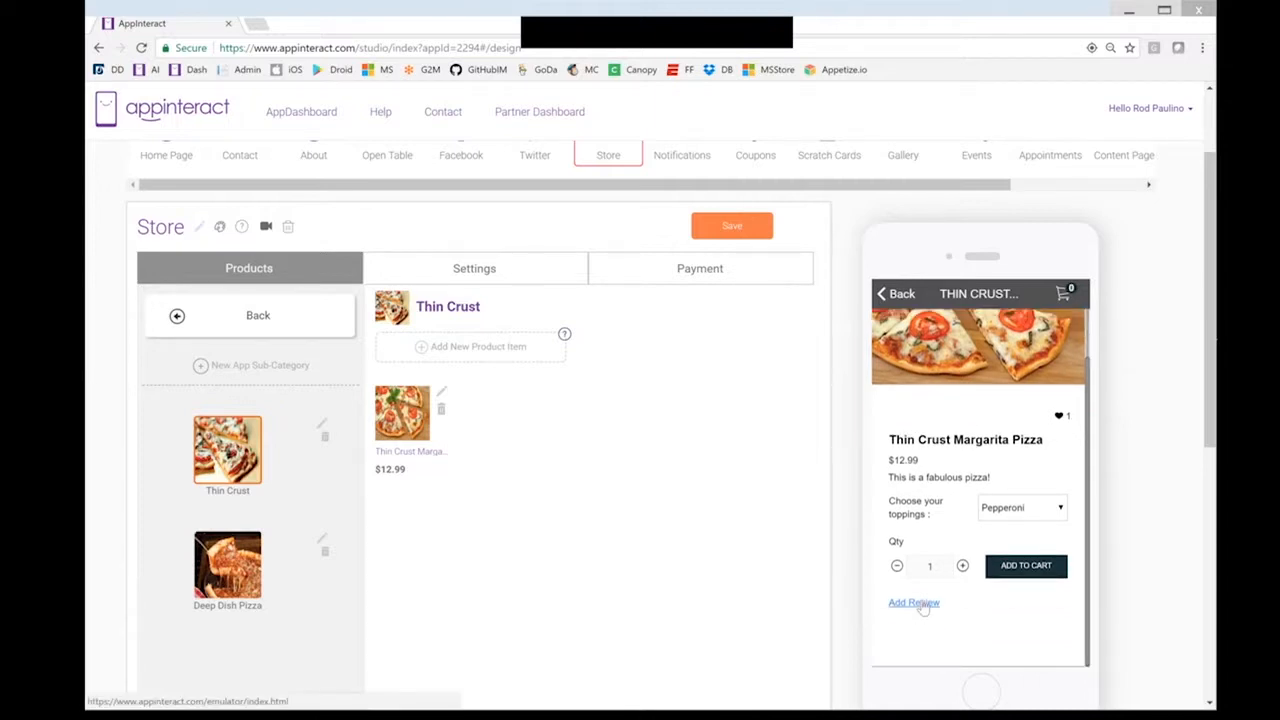
# Submit the review 'I can't wait to bring this pizza home to the family!' on the pizza page
pyautogui.click(920, 605)
pyautogui.write('U')
pyautogui.press('BackSpace')
pyautogui.write("I can't wait to b")
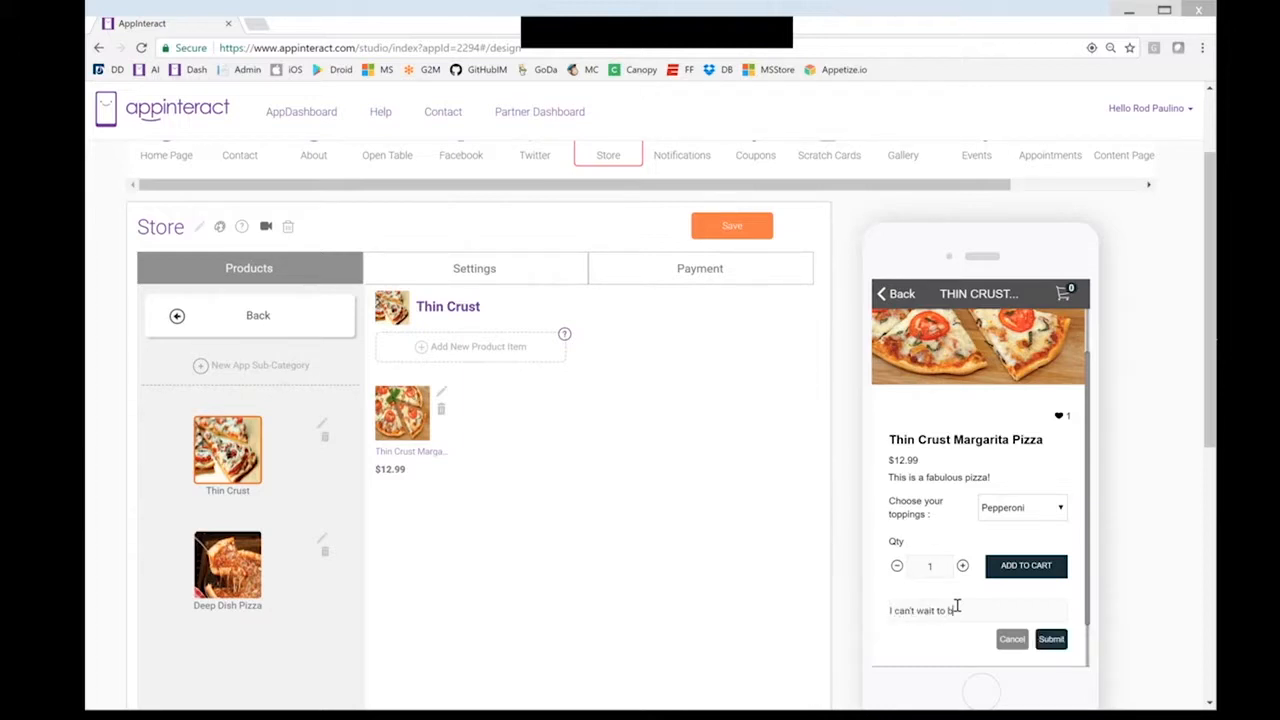
pyautogui.write('ring this pizza home to the family!')
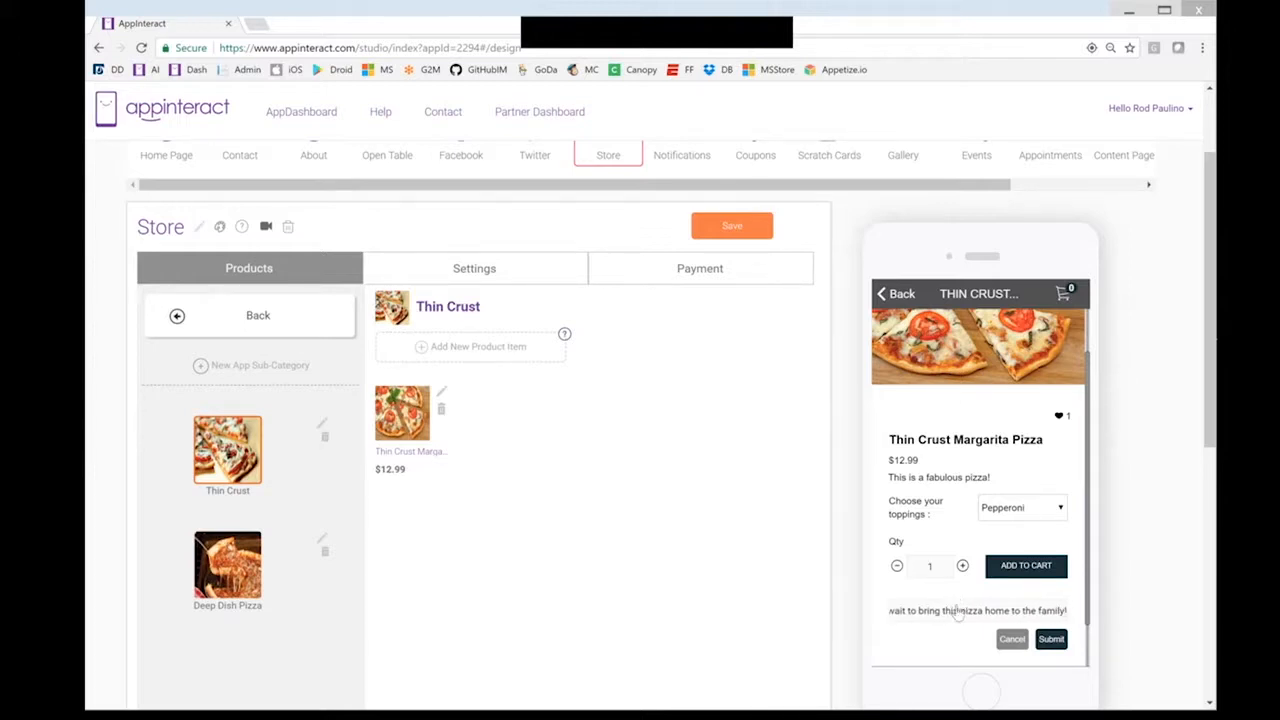
pyautogui.click(1051, 639)
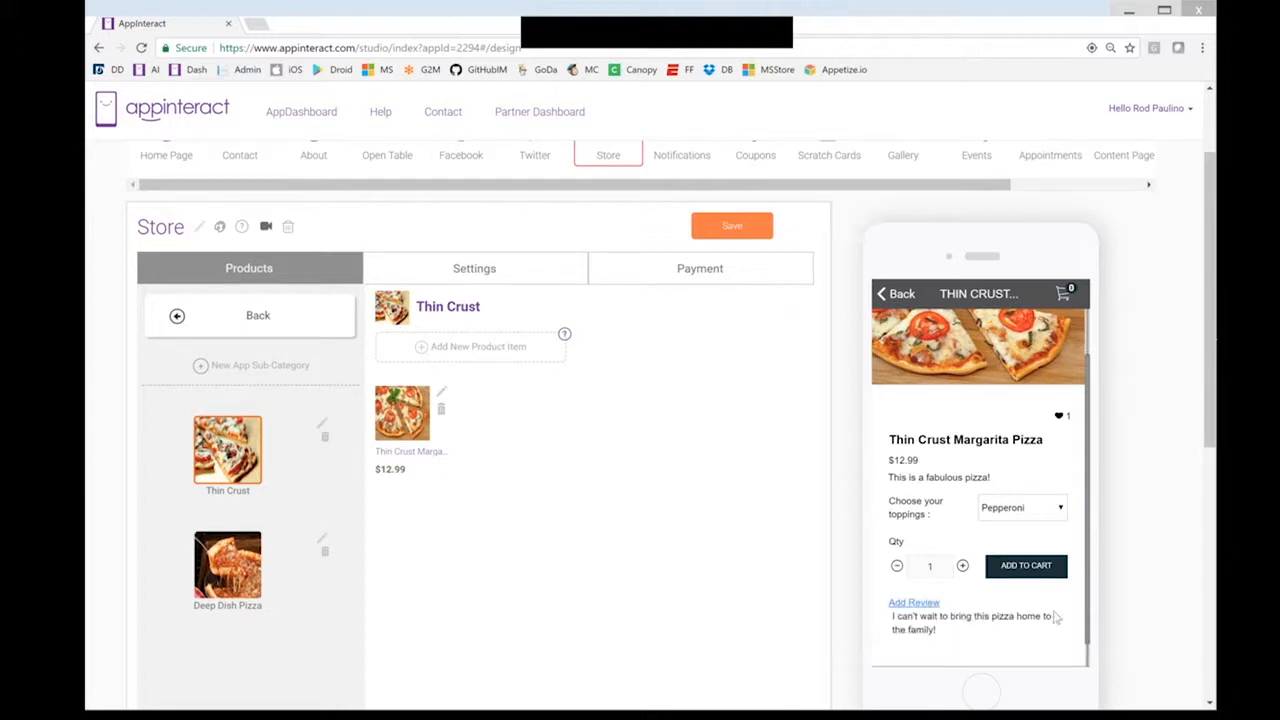
pyautogui.scroll(1, 1055, 618)
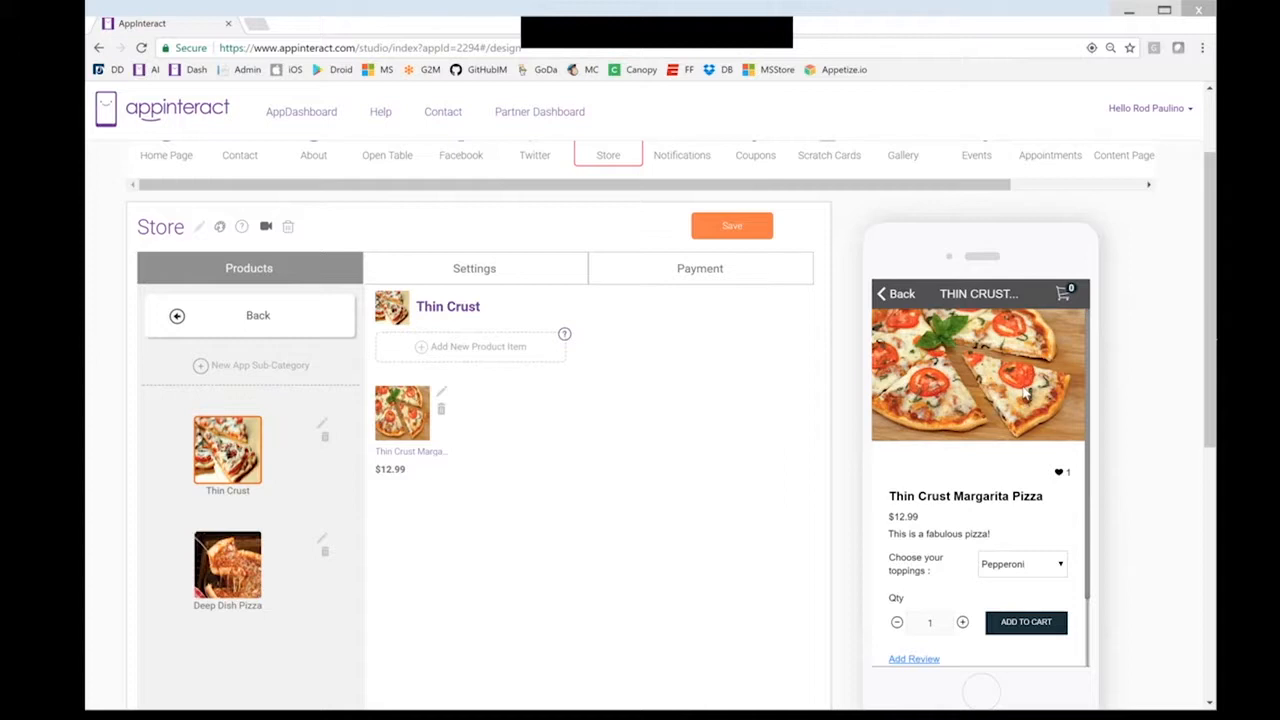
pyautogui.scroll(1, 1025, 393)
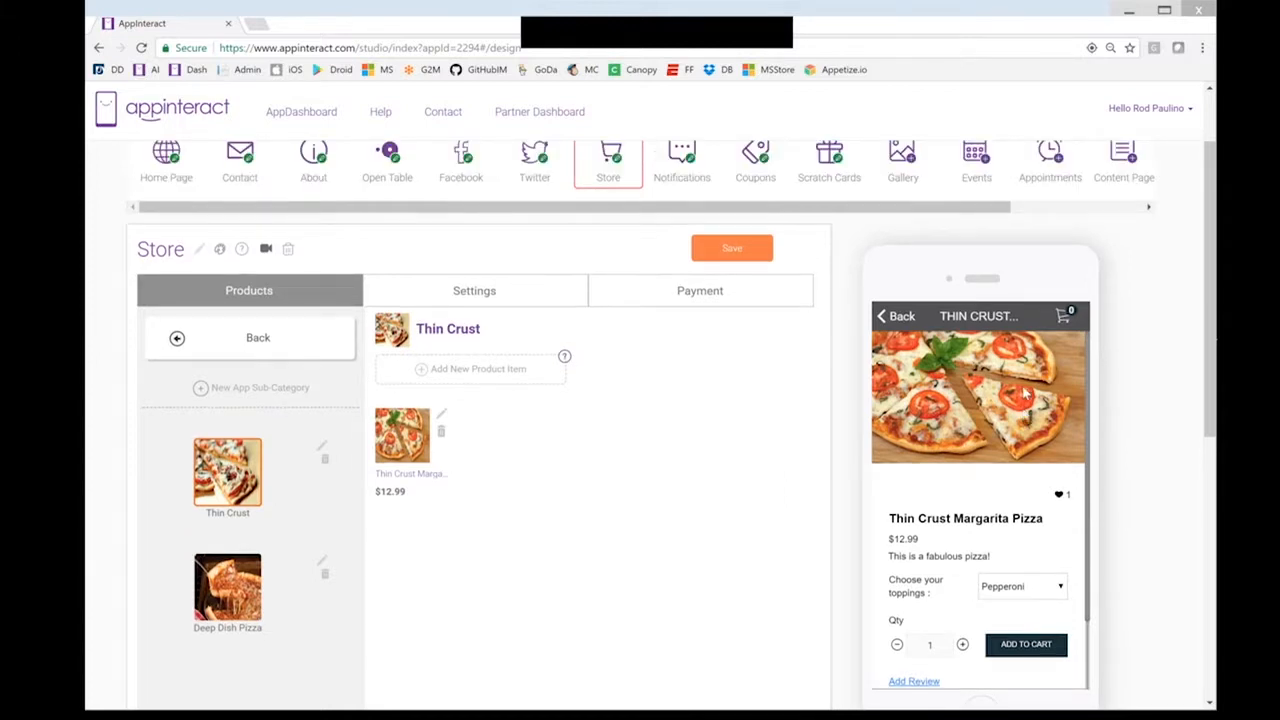
pyautogui.scroll(1, 1025, 393)
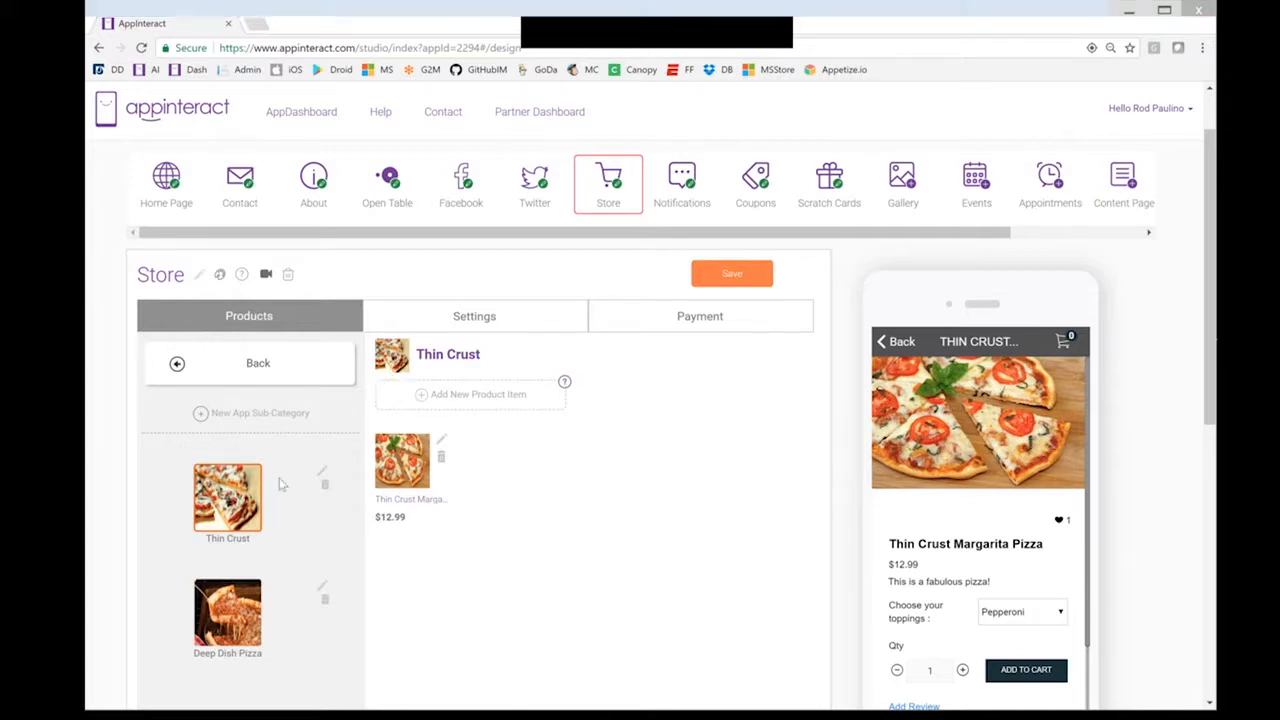
# Start a new Deep Dish Pizza product named 'Chicago Deep Dish'
pyautogui.click(236, 612)
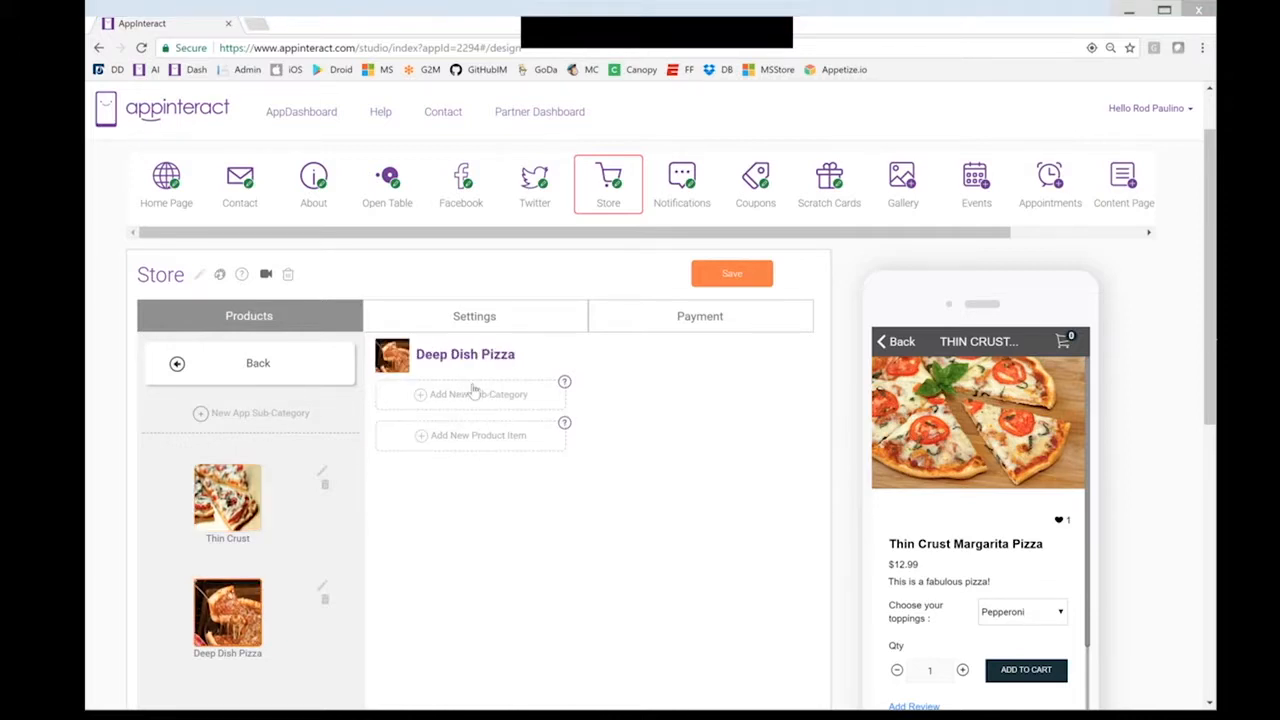
pyautogui.click(490, 436)
pyautogui.write('Dee')
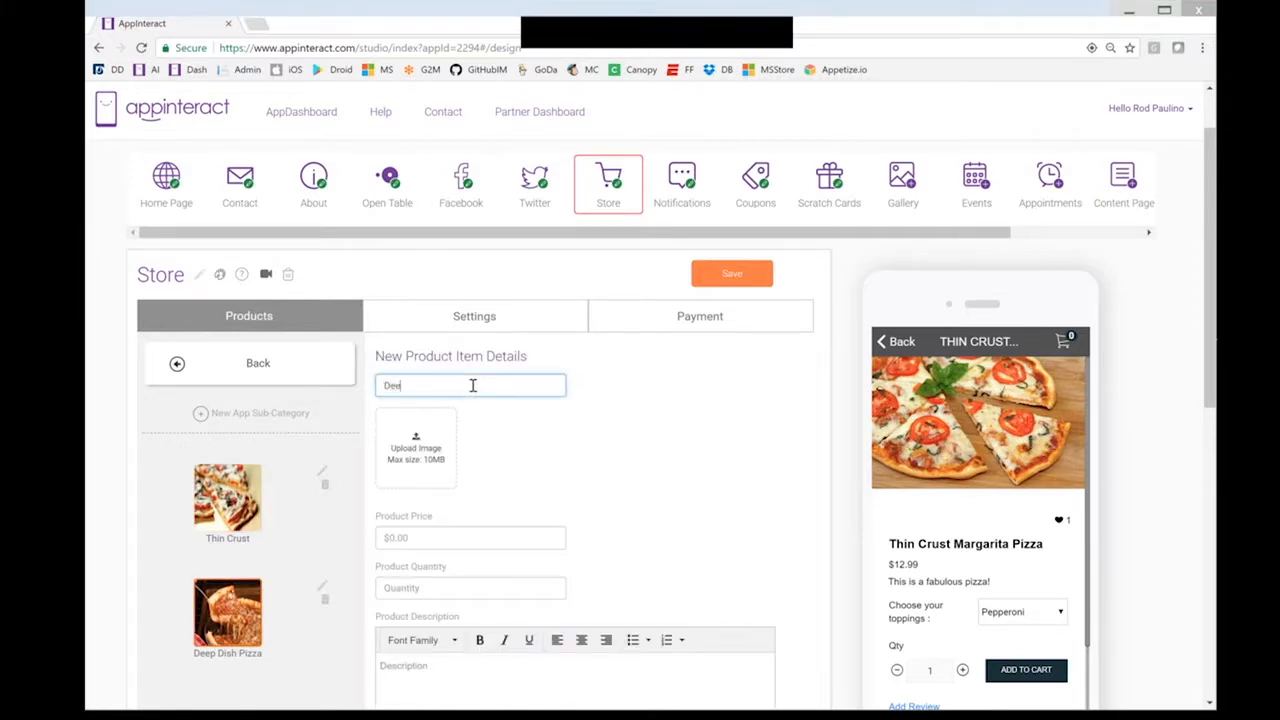
pyautogui.press('BackSpace')
pyautogui.press('BackSpace')
pyautogui.write('Chic')
# Upload the deep-dish pizza photo as the product image
pyautogui.click(456, 446)
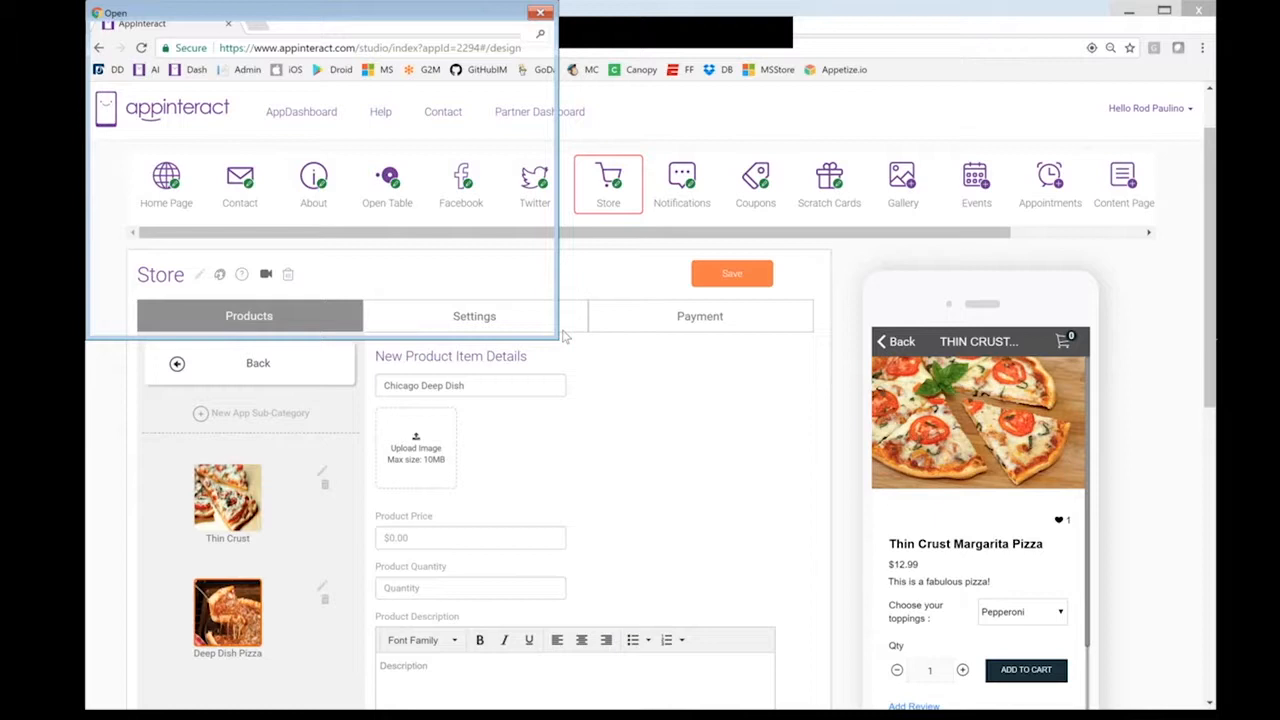
pyautogui.moveTo(547, 129); pyautogui.dragTo(545, 237)
pyautogui.click(367, 235)
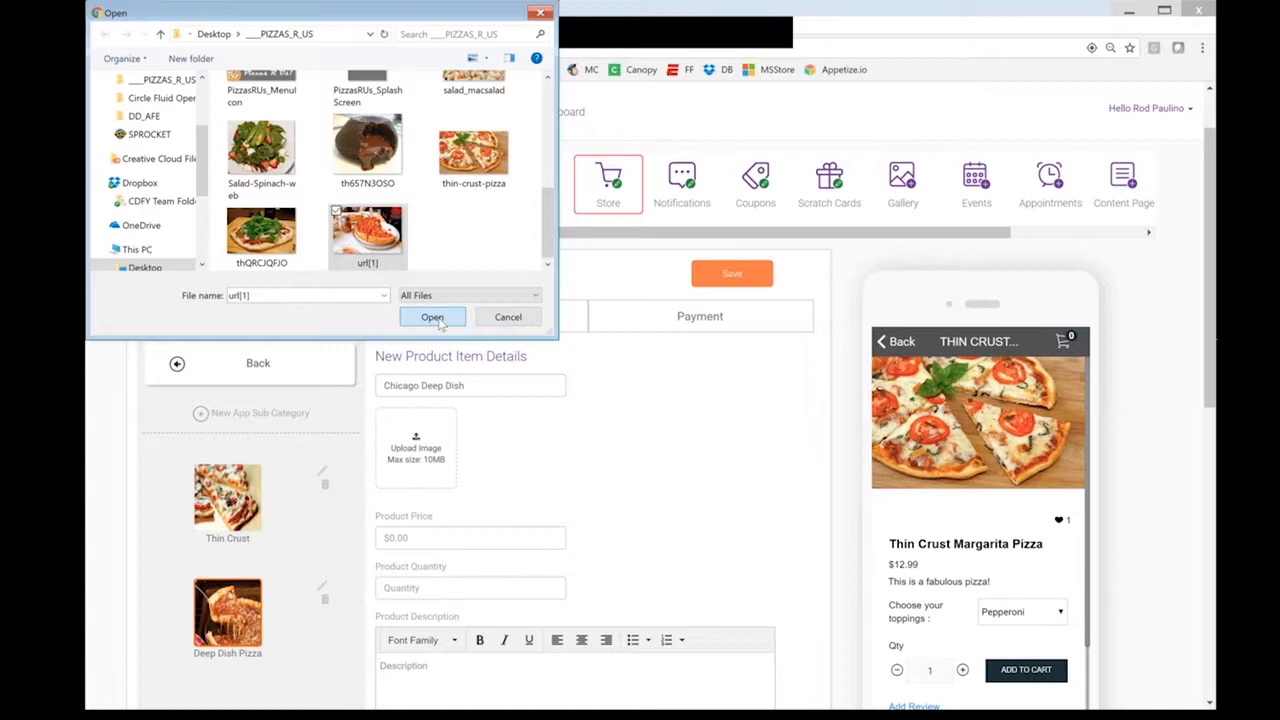
pyautogui.click(432, 318)
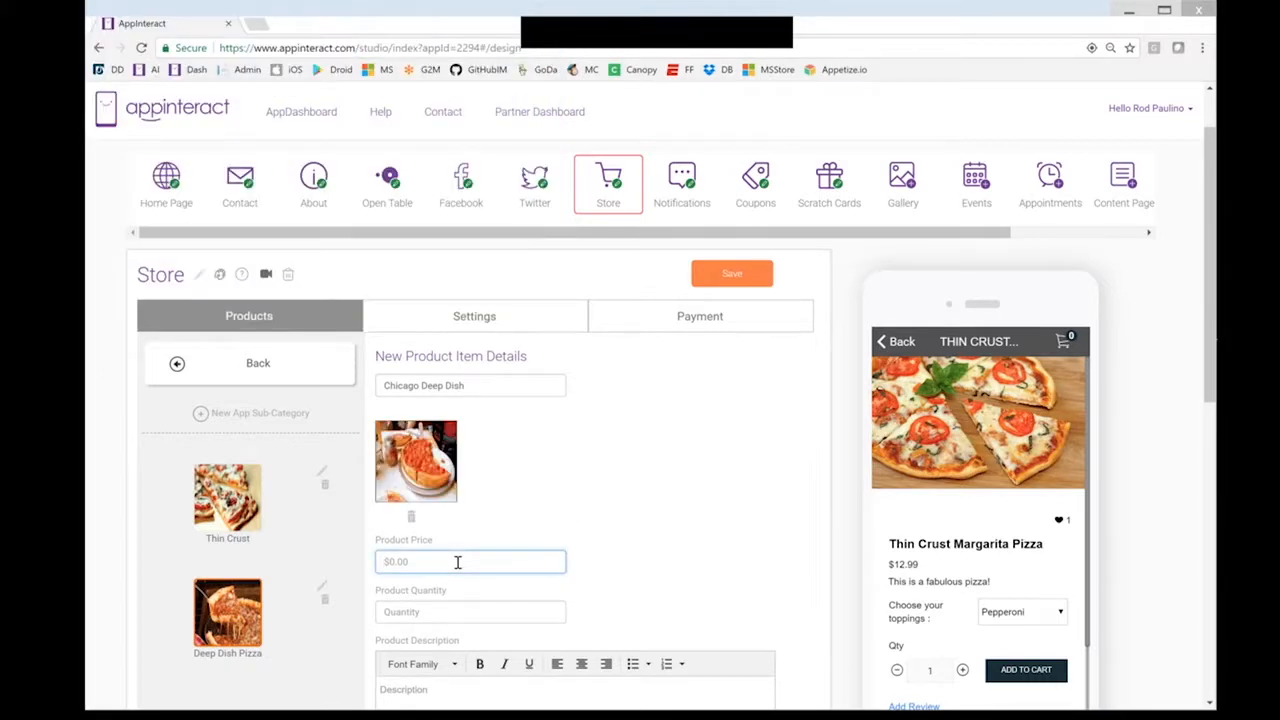
# Set price 24.00, quantity 1, description 'This is going to be delicious!', and create the product
pyautogui.write('2')
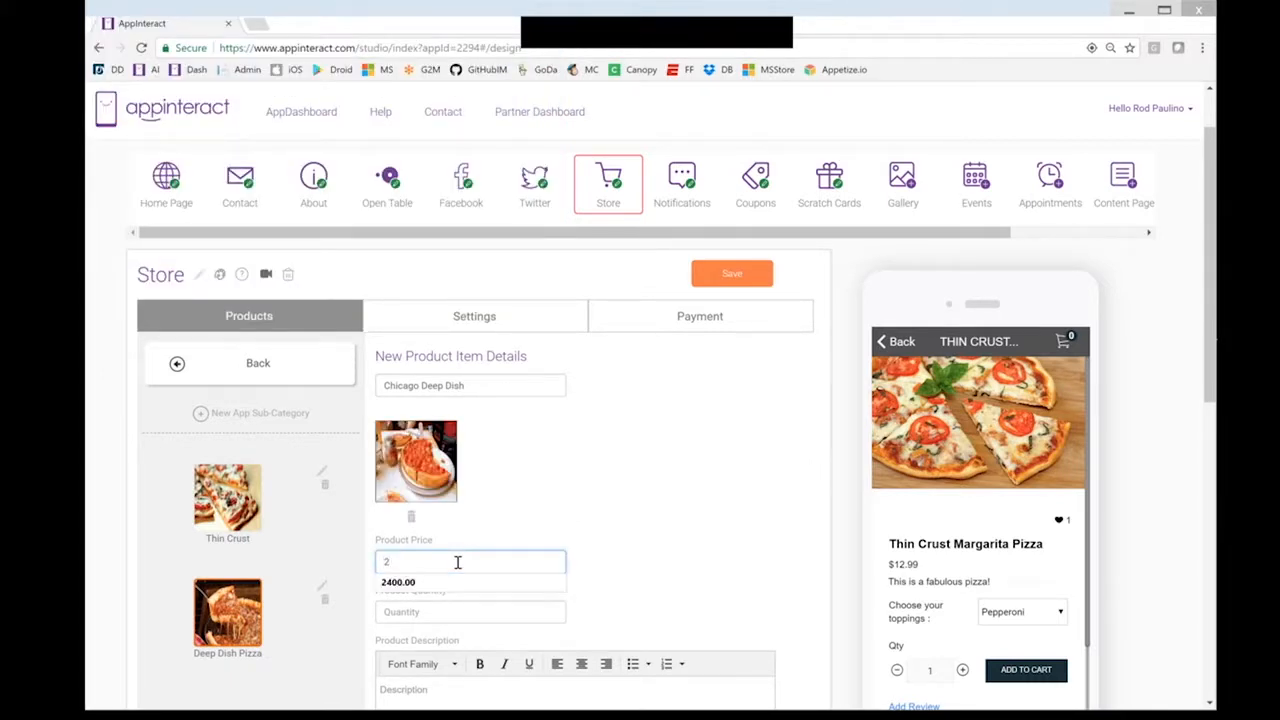
pyautogui.write('4.')
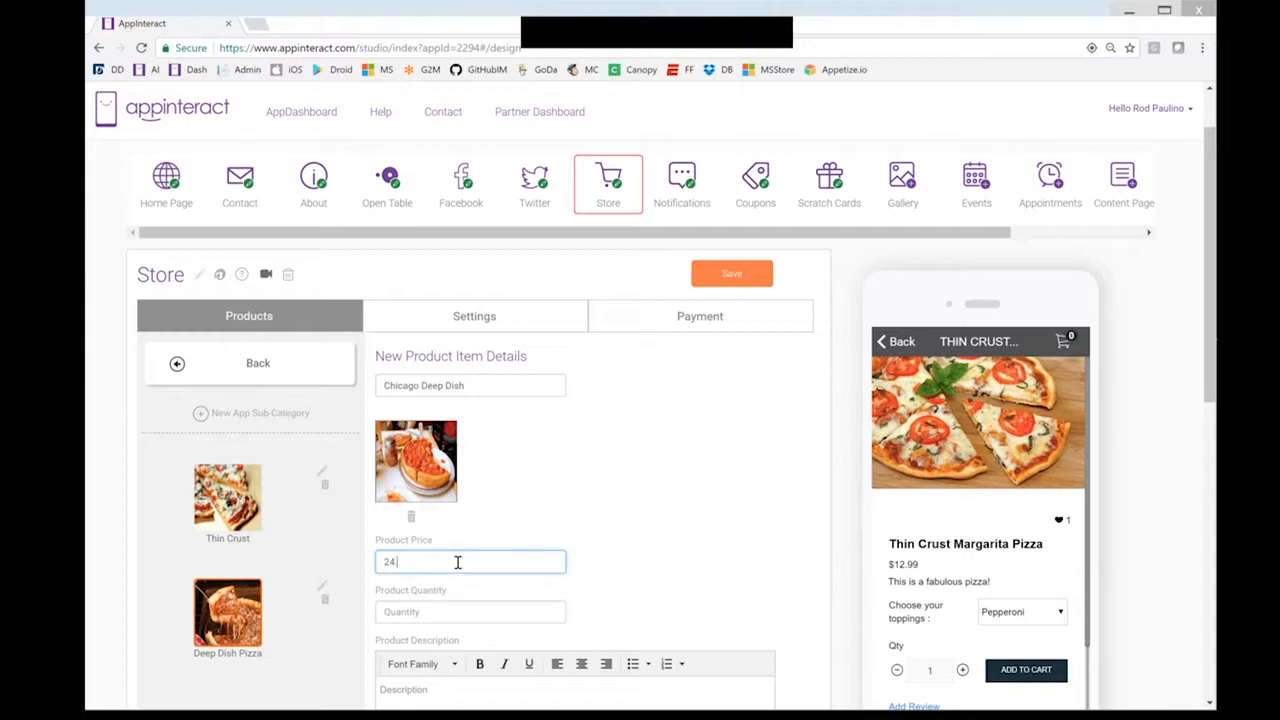
pyautogui.press('Tab')
pyautogui.write('1')
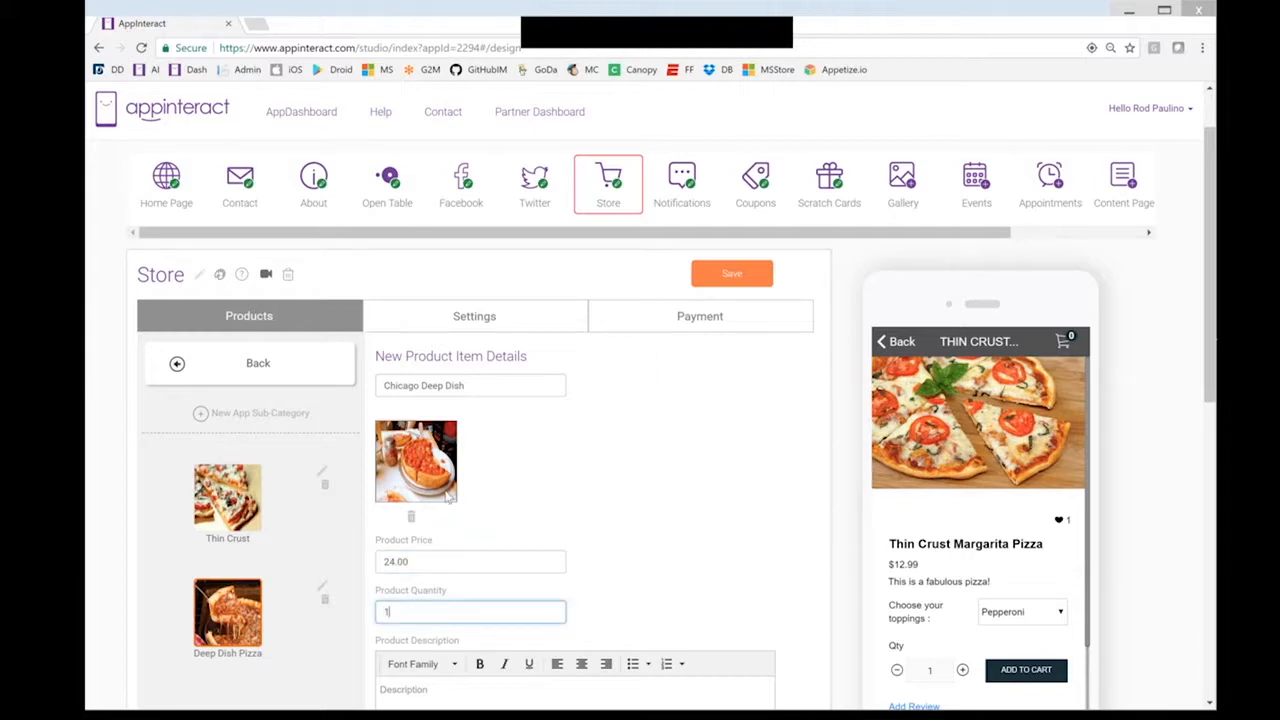
pyautogui.scroll(-1, 448, 497)
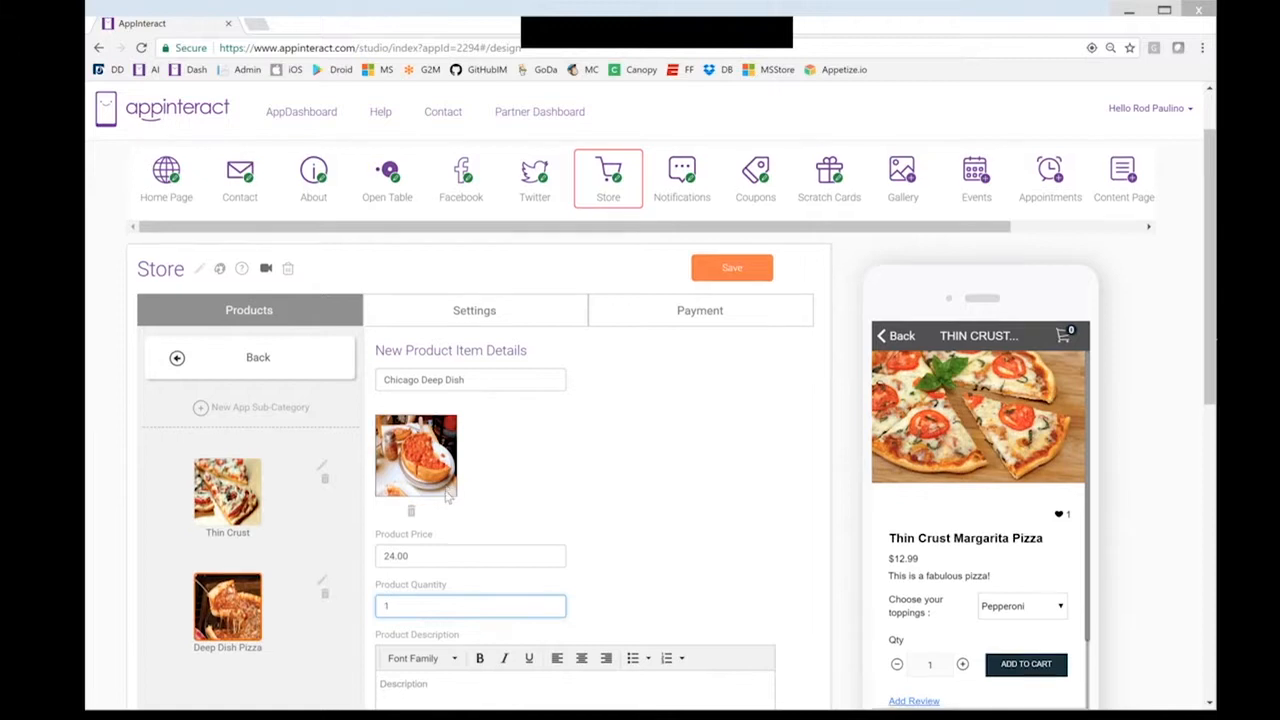
pyautogui.scroll(-2, 448, 497)
pyautogui.click(458, 473)
pyautogui.write('This is going to be delicious!')
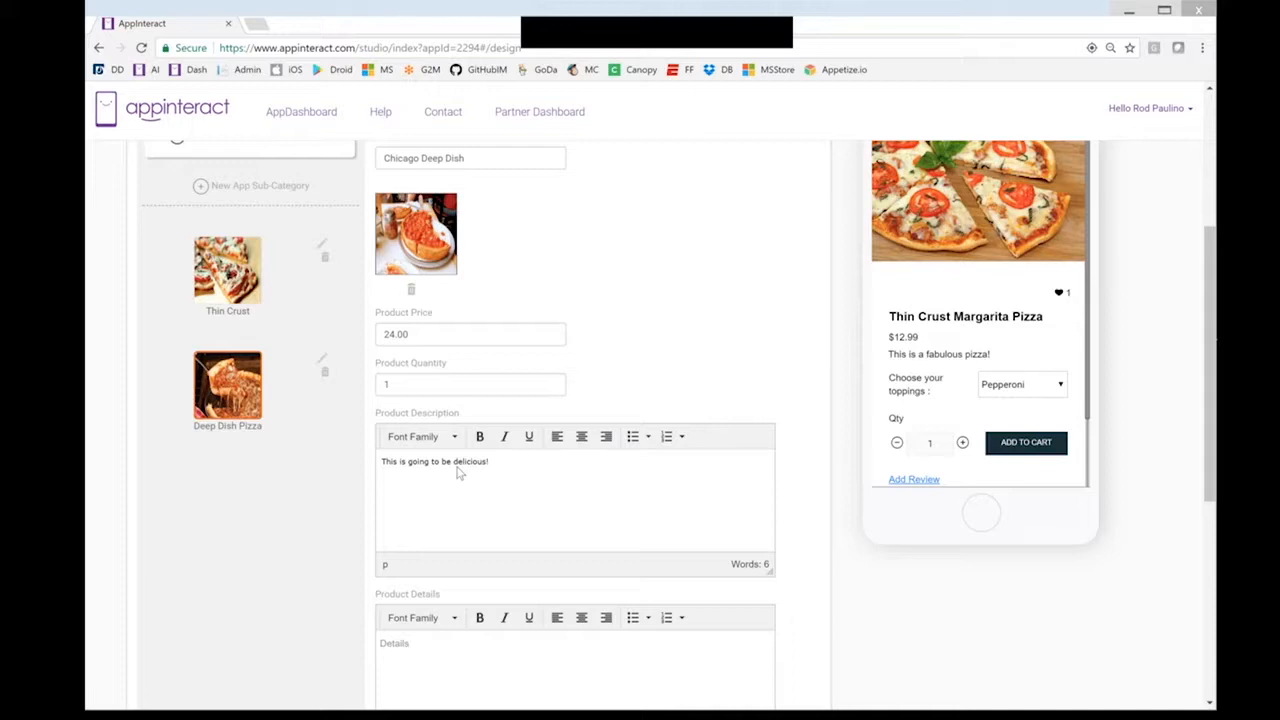
pyautogui.scroll(-3, 458, 473)
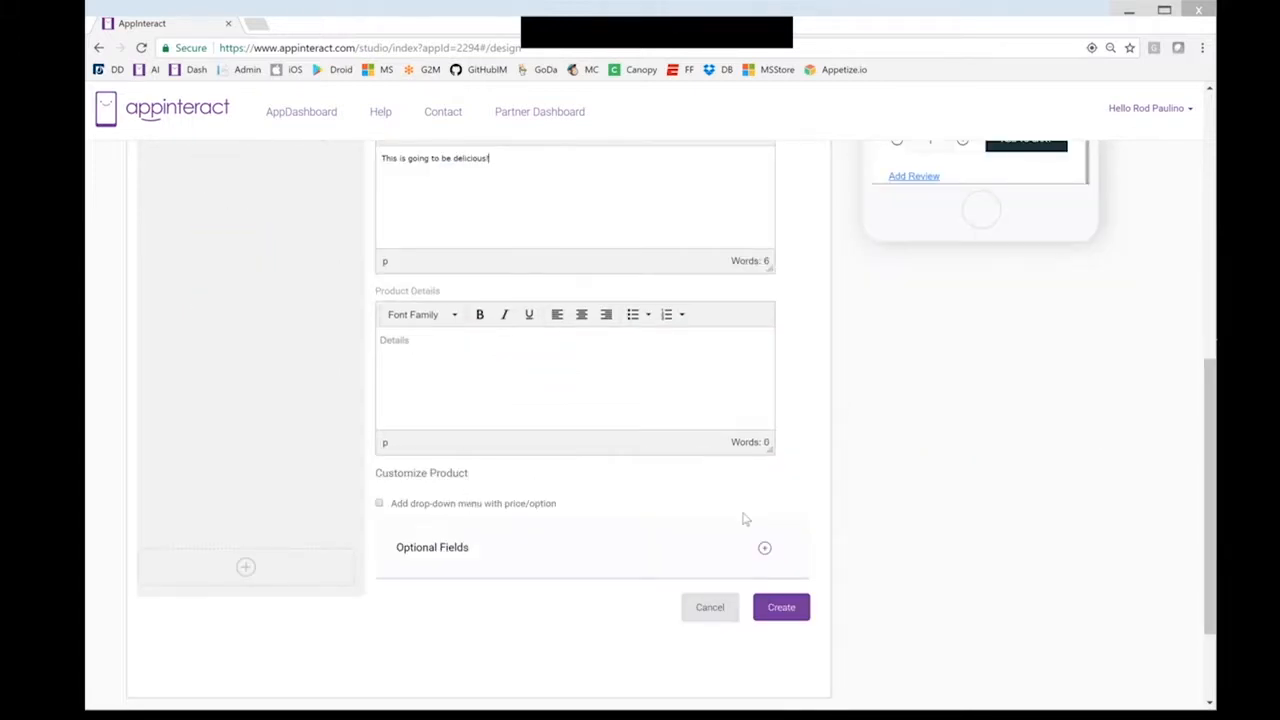
pyautogui.click(781, 607)
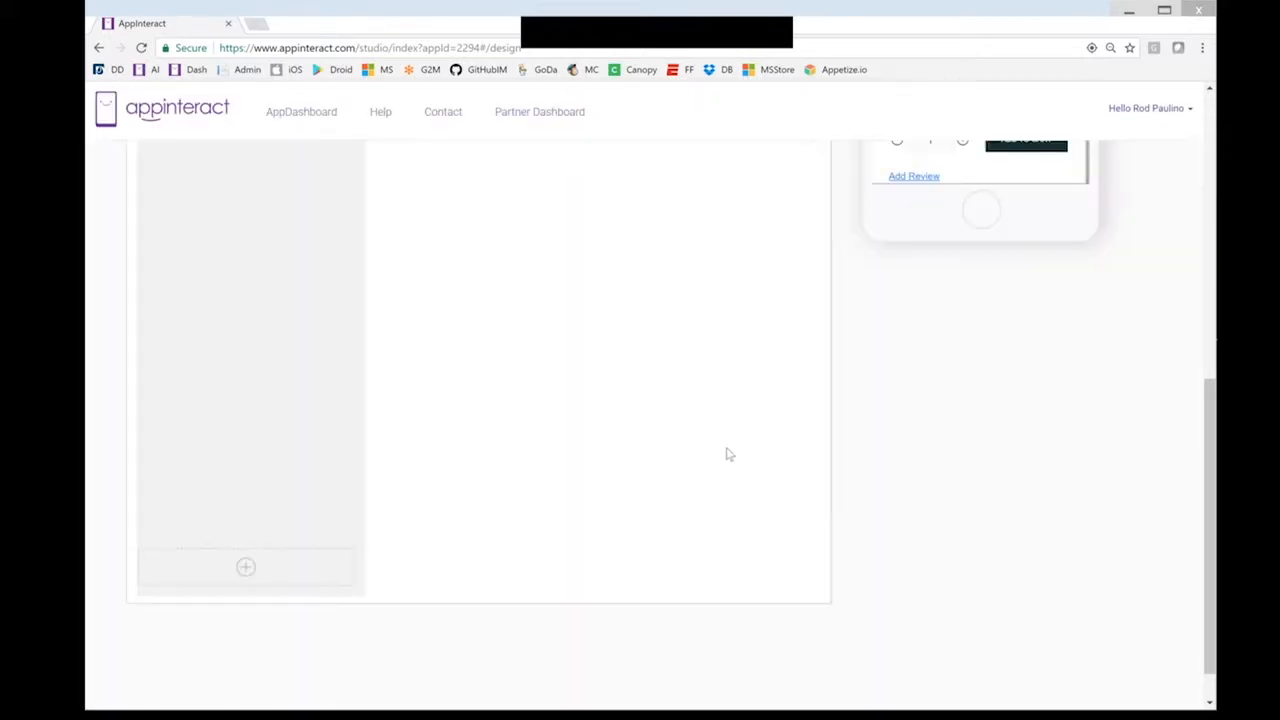
# Navigate the preview back to the pizza categories and open Deep Dish Pizza > Chicago Deep Dish
pyautogui.scroll(1, 729, 455)
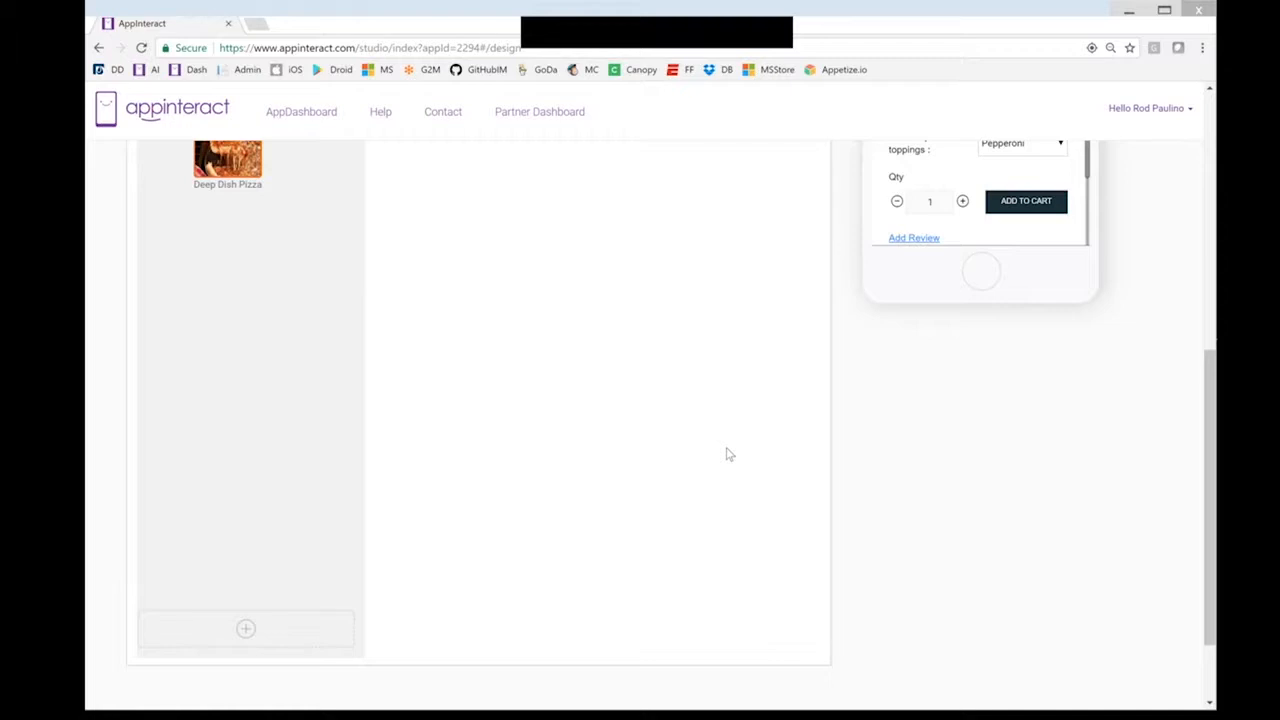
pyautogui.scroll(3, 729, 455)
pyautogui.scroll(1, 729, 455)
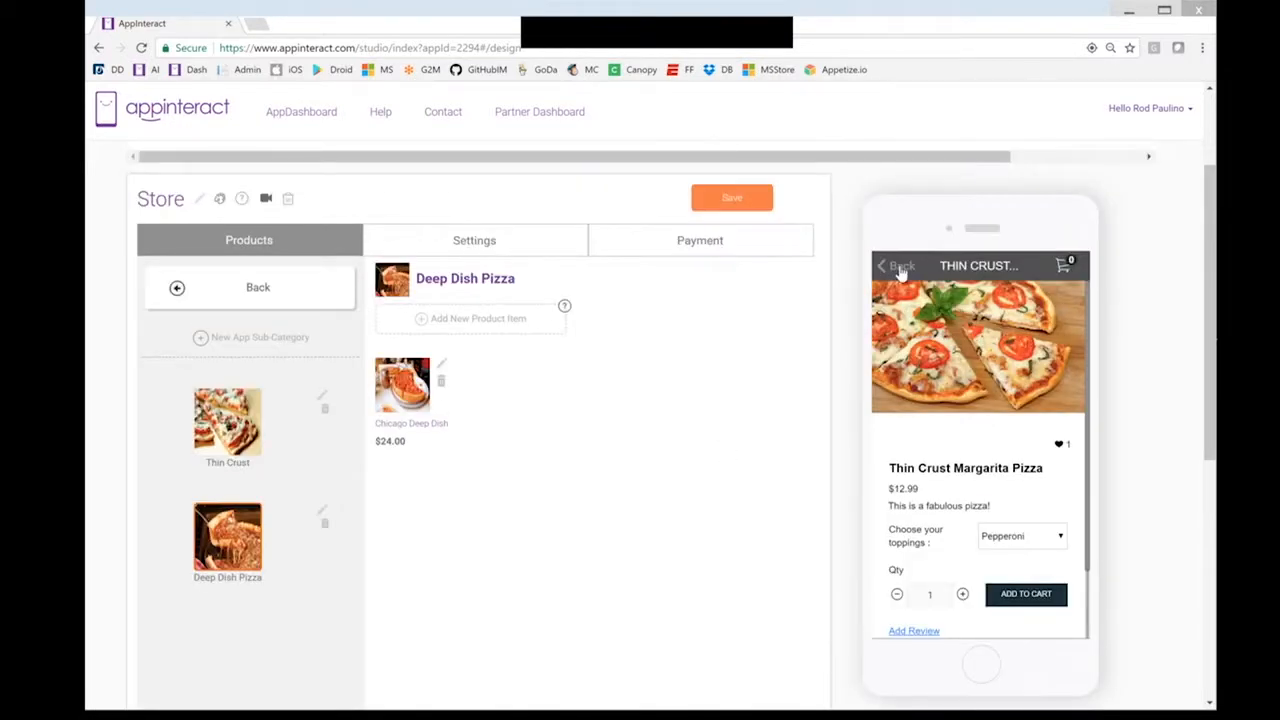
pyautogui.click(898, 266)
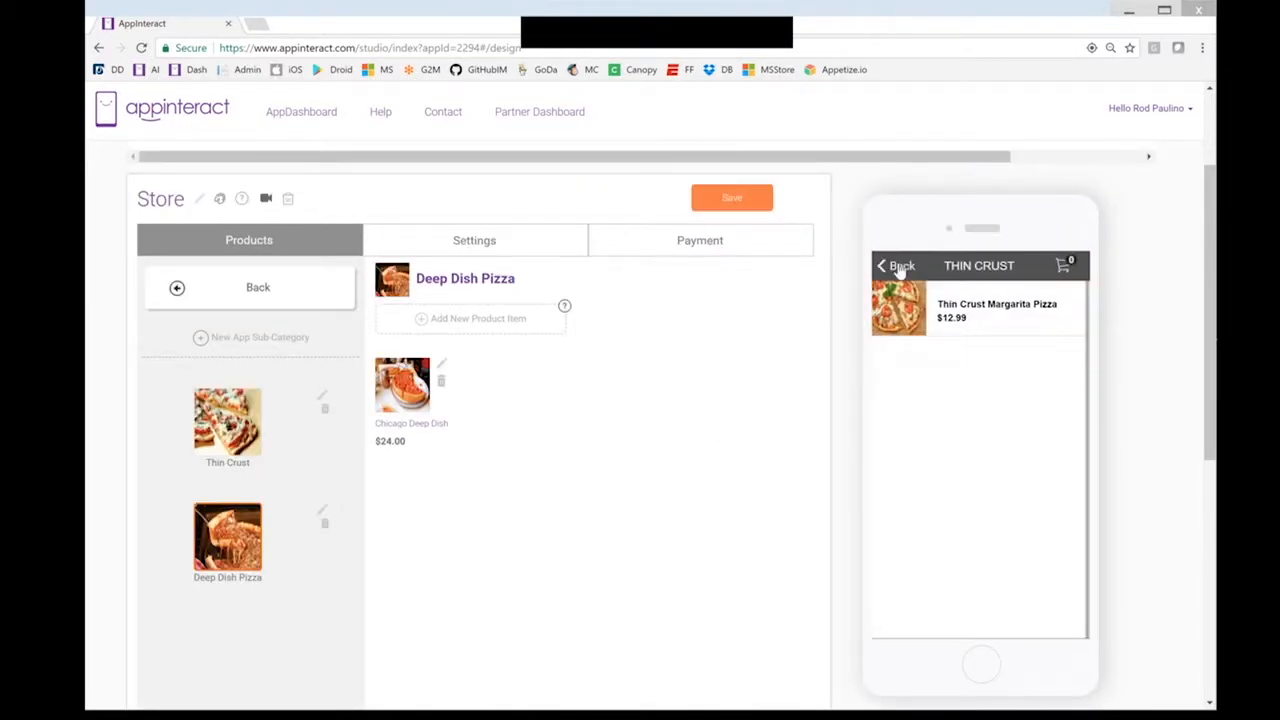
pyautogui.click(900, 268)
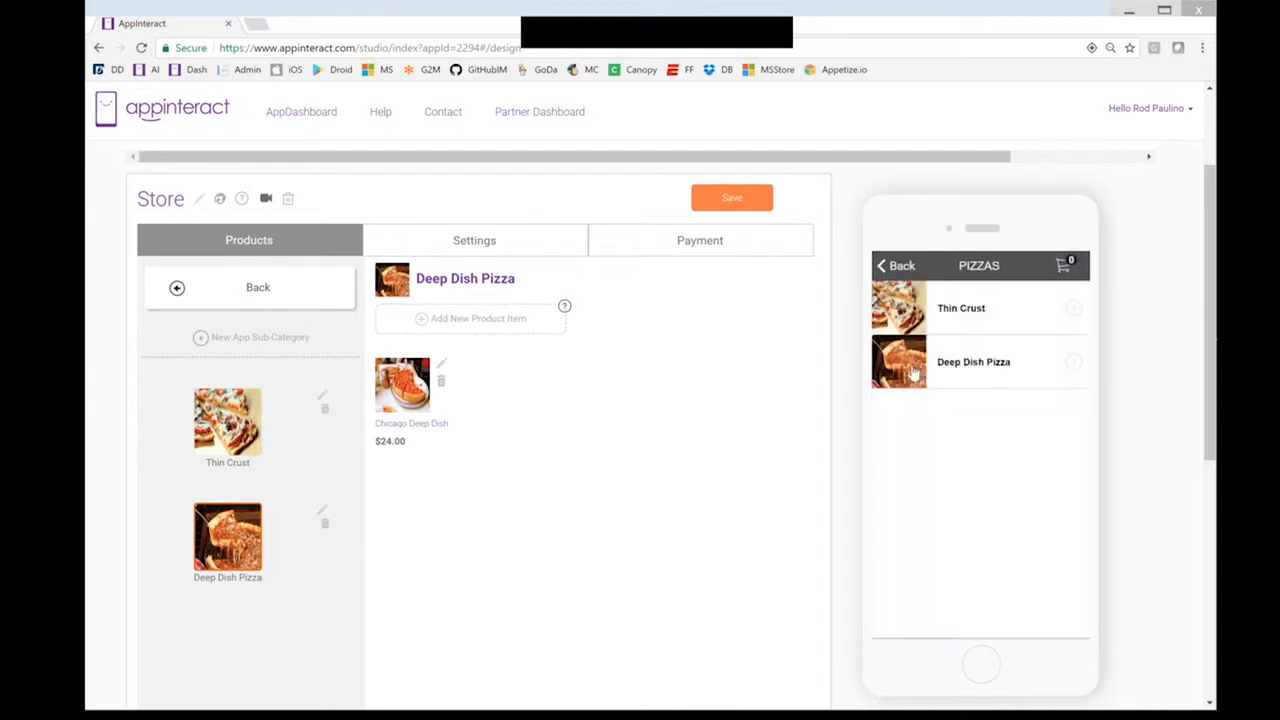
pyautogui.click(913, 370)
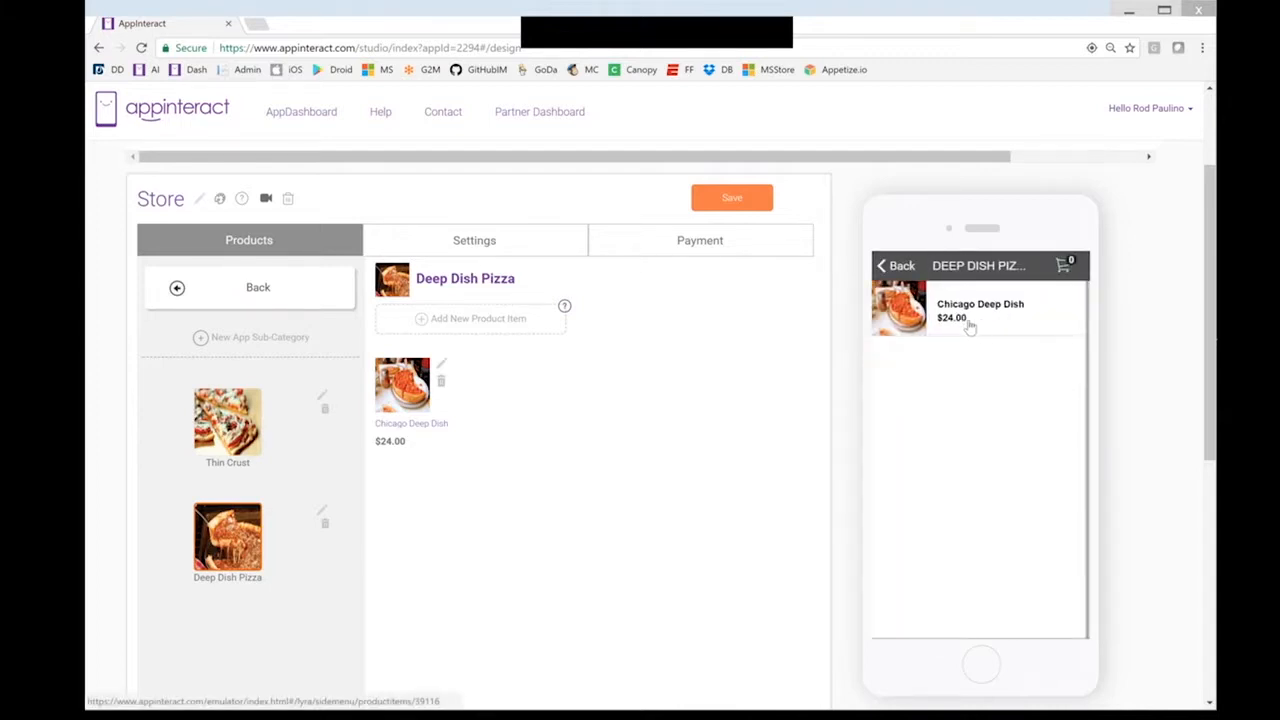
pyautogui.click(928, 317)
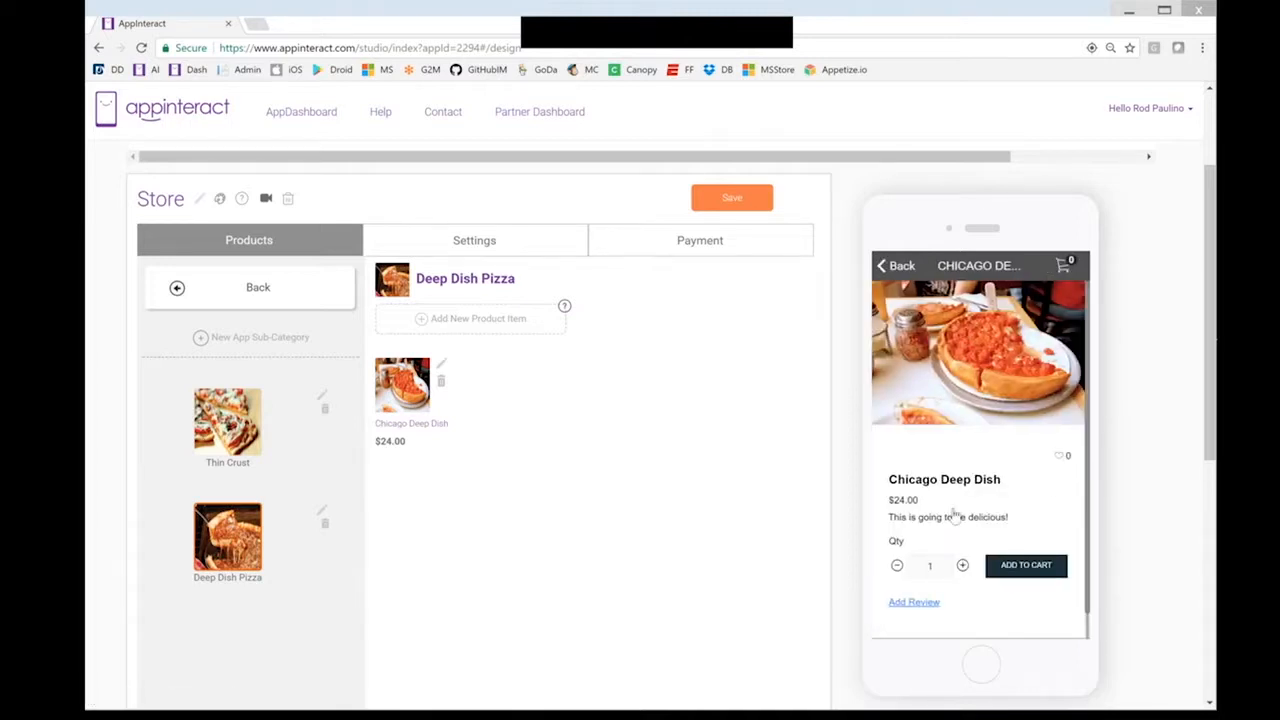
# Add Chicago Deep Dish to the cart, remove it, and continue shopping to the store page
pyautogui.click(1033, 573)
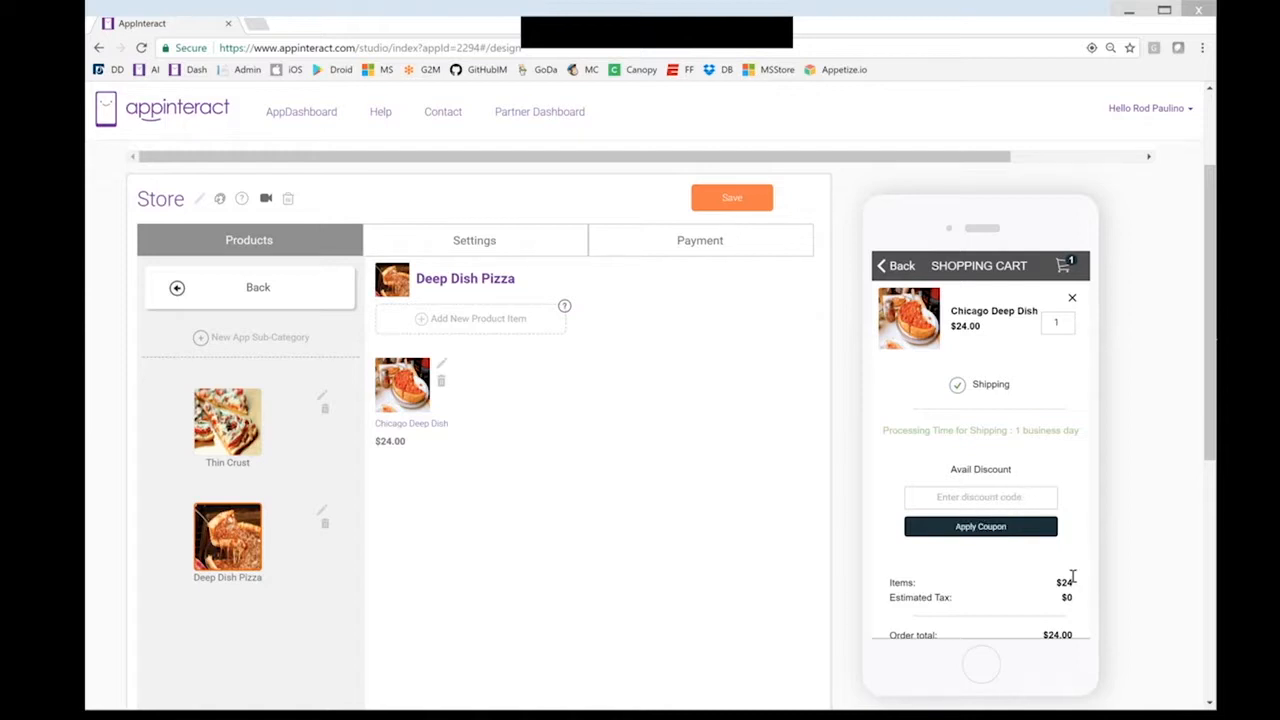
pyautogui.scroll(-5, 1072, 578)
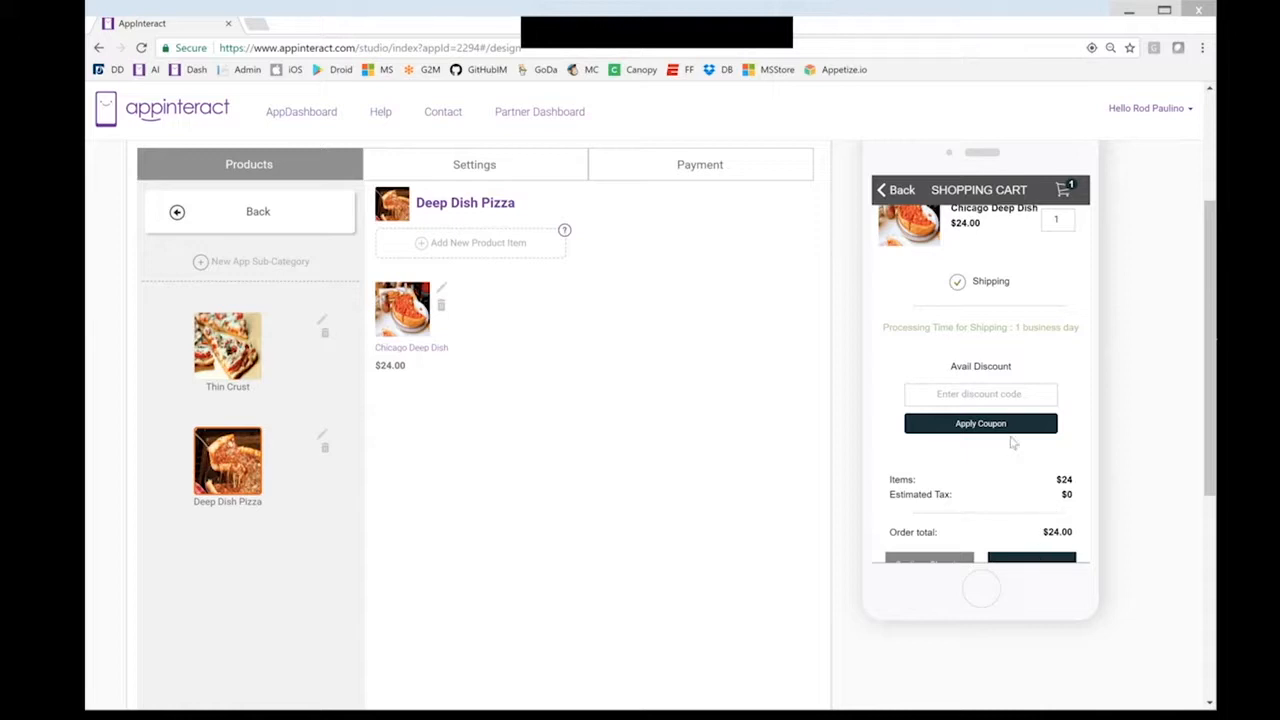
pyautogui.scroll(1, 1013, 443)
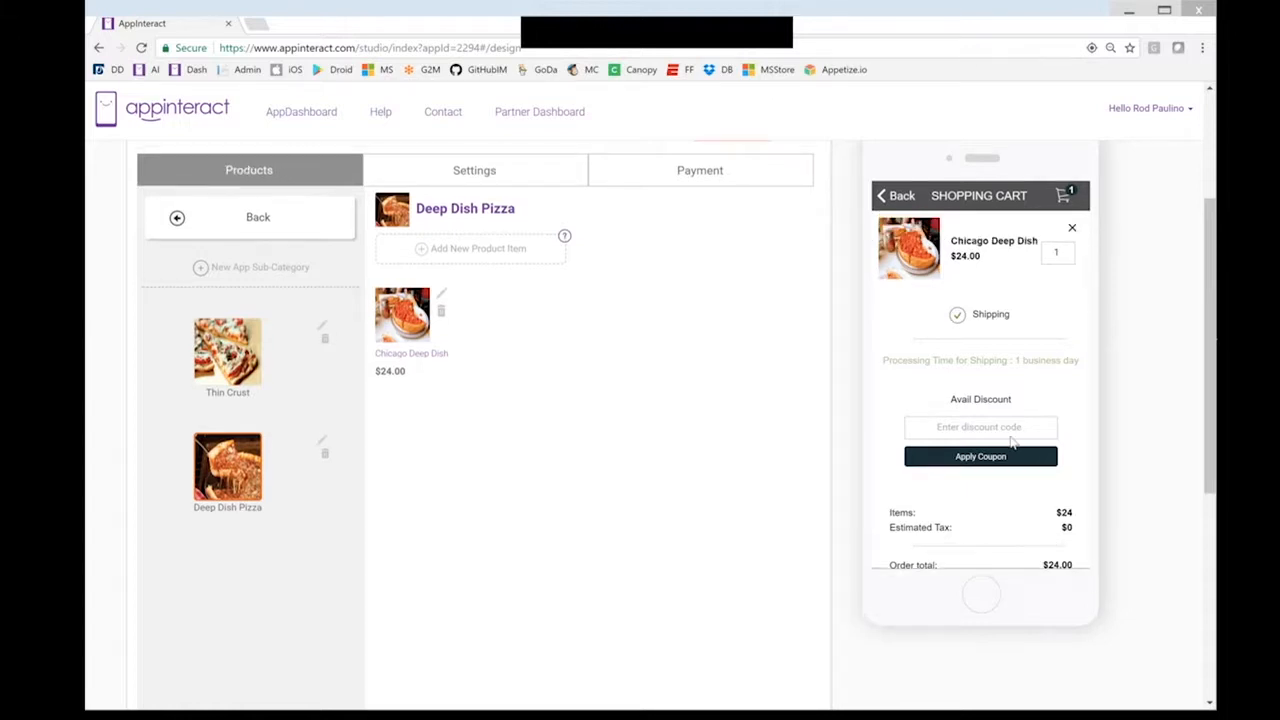
pyautogui.scroll(2, 606, 391)
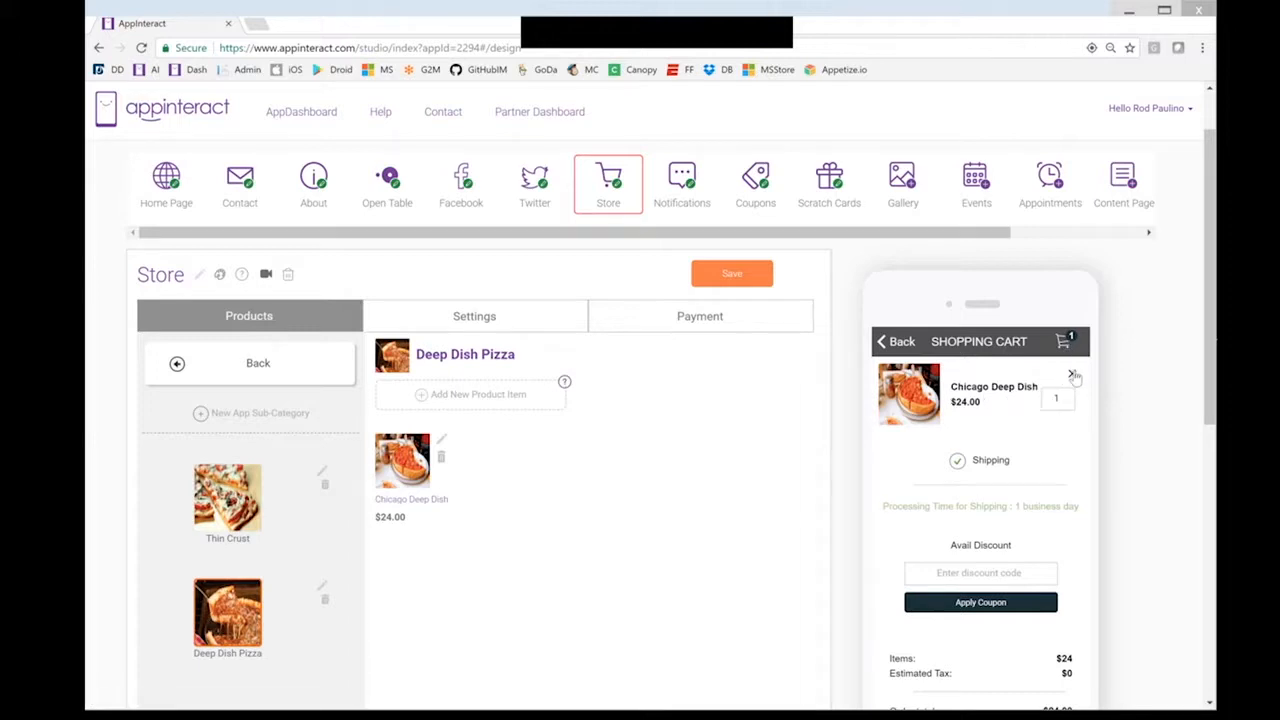
pyautogui.click(1072, 375)
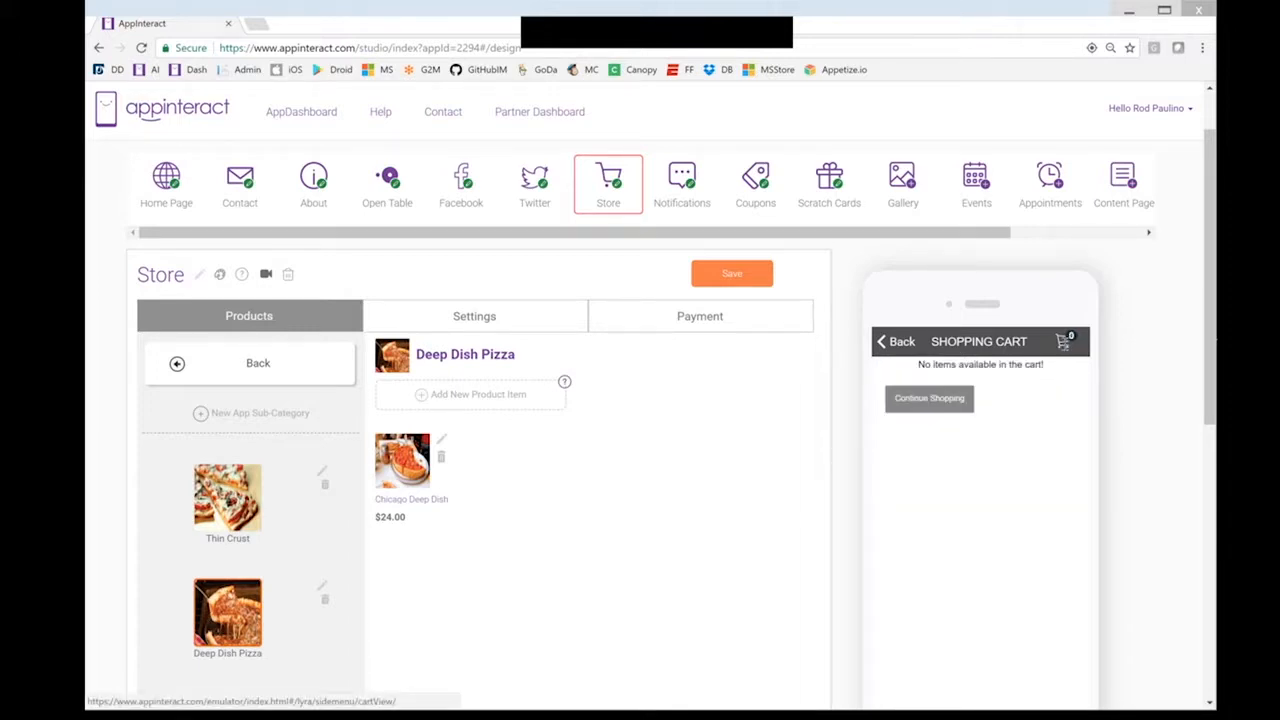
pyautogui.click(929, 399)
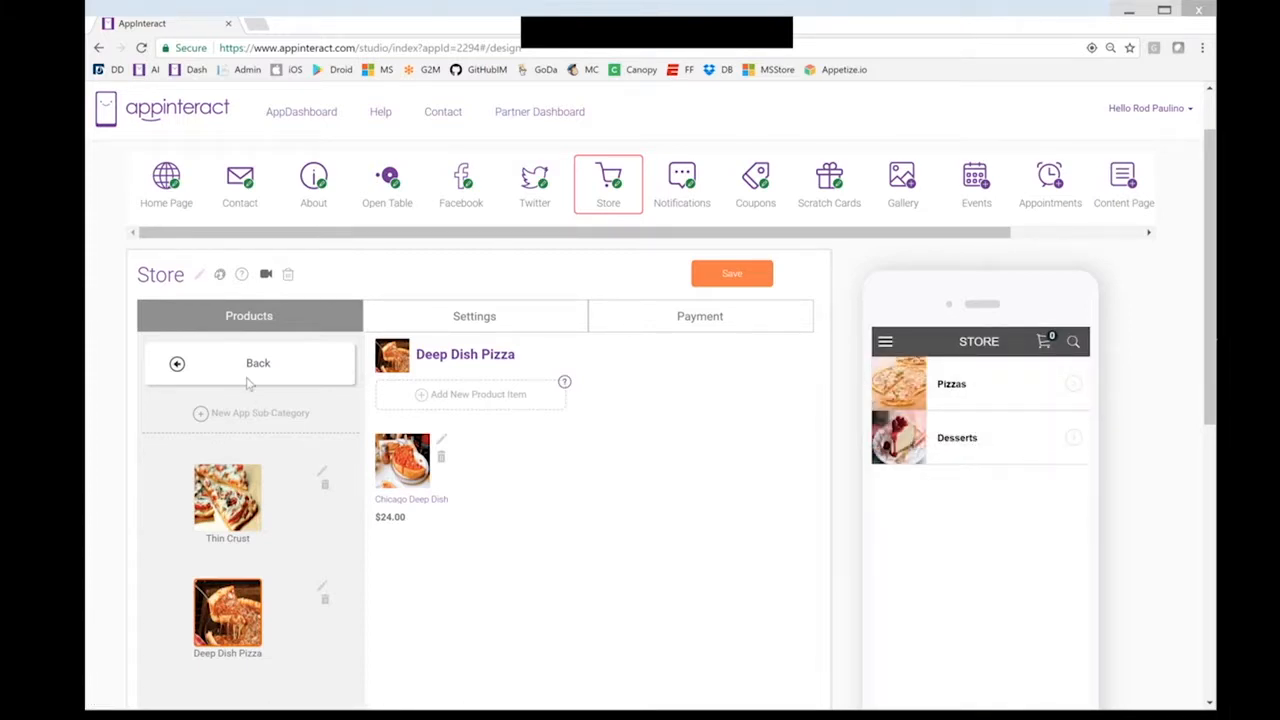
# Start a new Desserts product named 'Molten Lava Chocolate Cake'
pyautogui.click(183, 367)
pyautogui.click(230, 570)
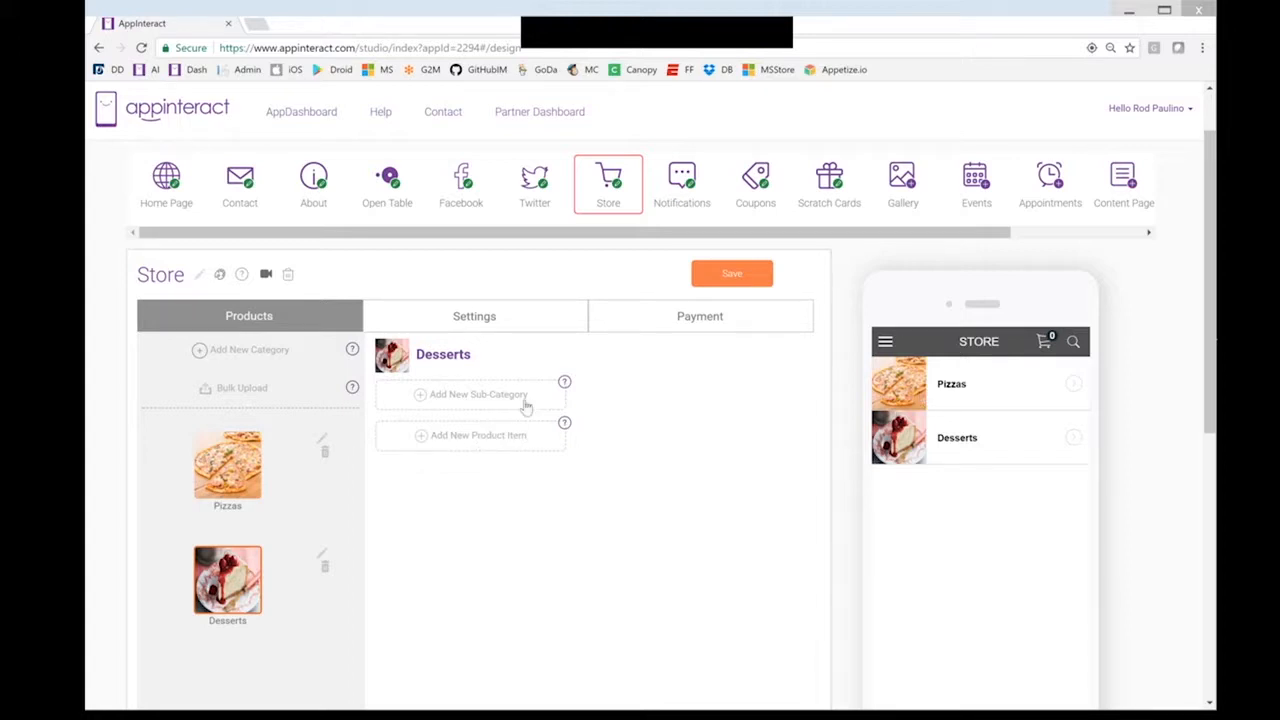
pyautogui.click(512, 441)
pyautogui.click(460, 386)
pyautogui.write('Molte')
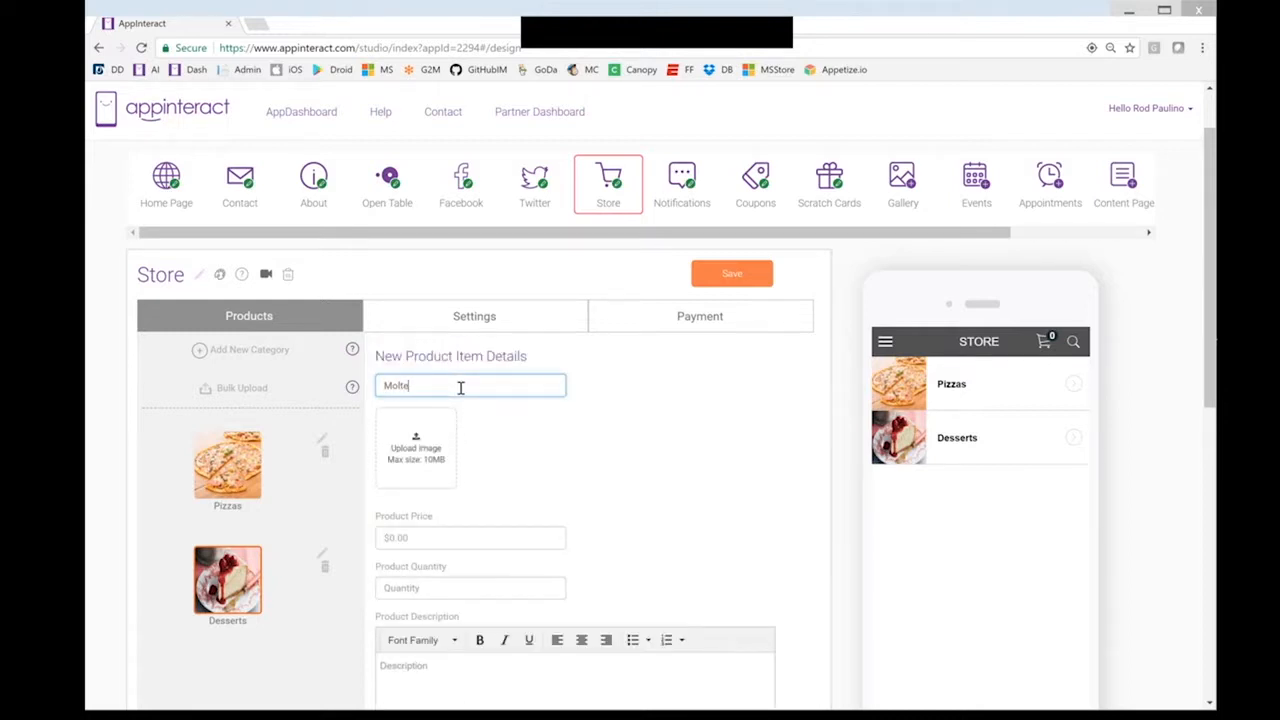
pyautogui.write('n Lava Chocolate Cake')
# Upload the chocolate cake photo as the dessert's image
pyautogui.click(445, 434)
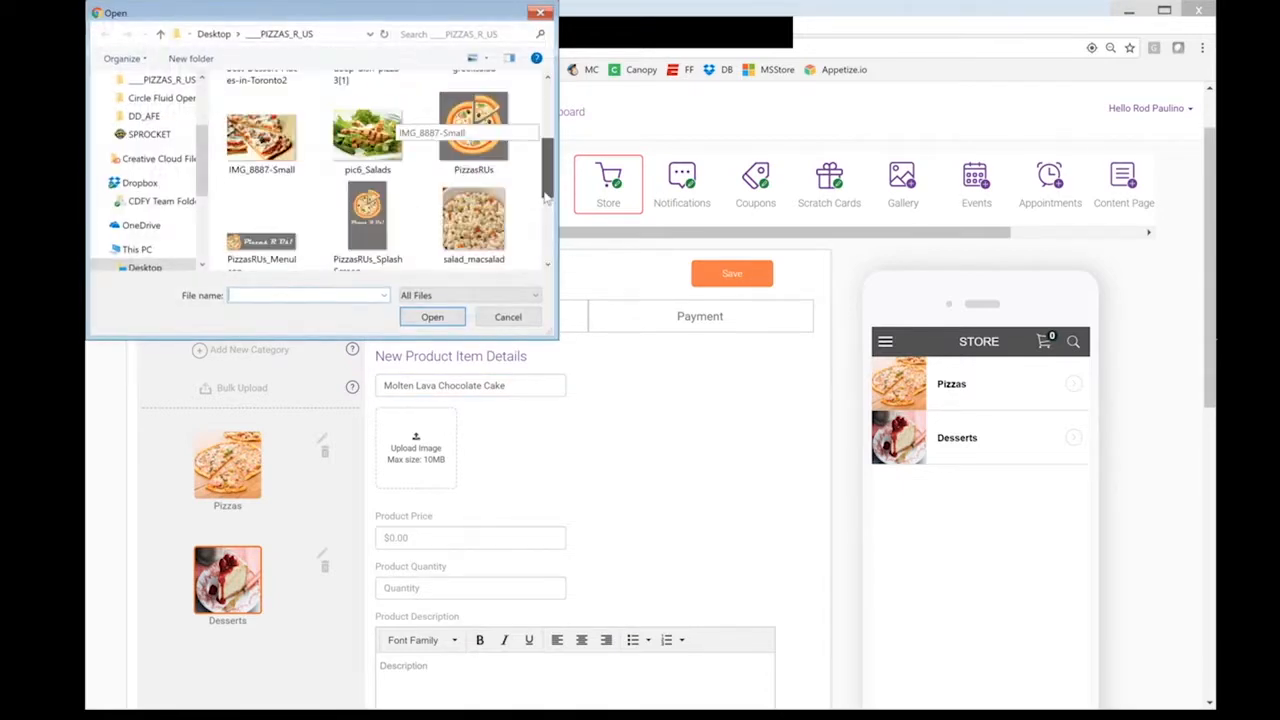
pyautogui.scroll(-3, 400, 180)
pyautogui.click(367, 185)
pyautogui.click(432, 317)
# Set price 7.99, quantity 1, description 'You don't want to miss this dessert!', and create it
pyautogui.click(444, 566)
pyautogui.write('7')
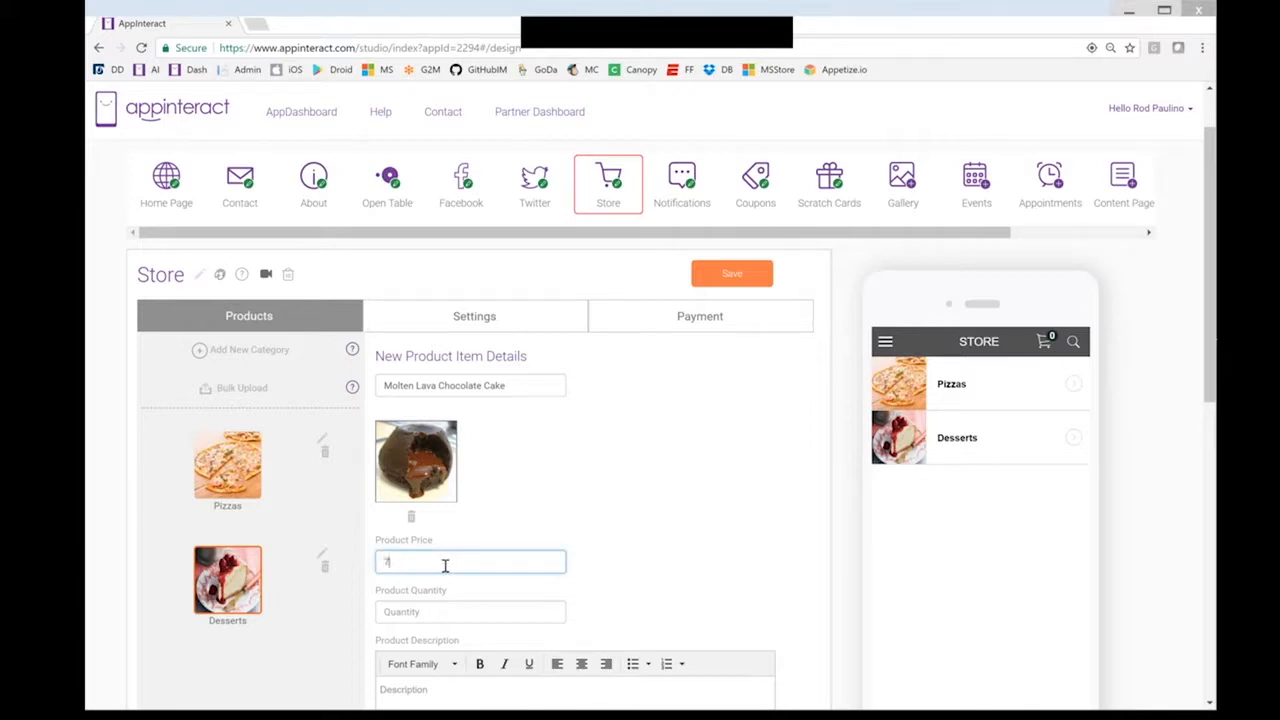
pyautogui.write('.99')
pyautogui.click(420, 611)
pyautogui.write('1')
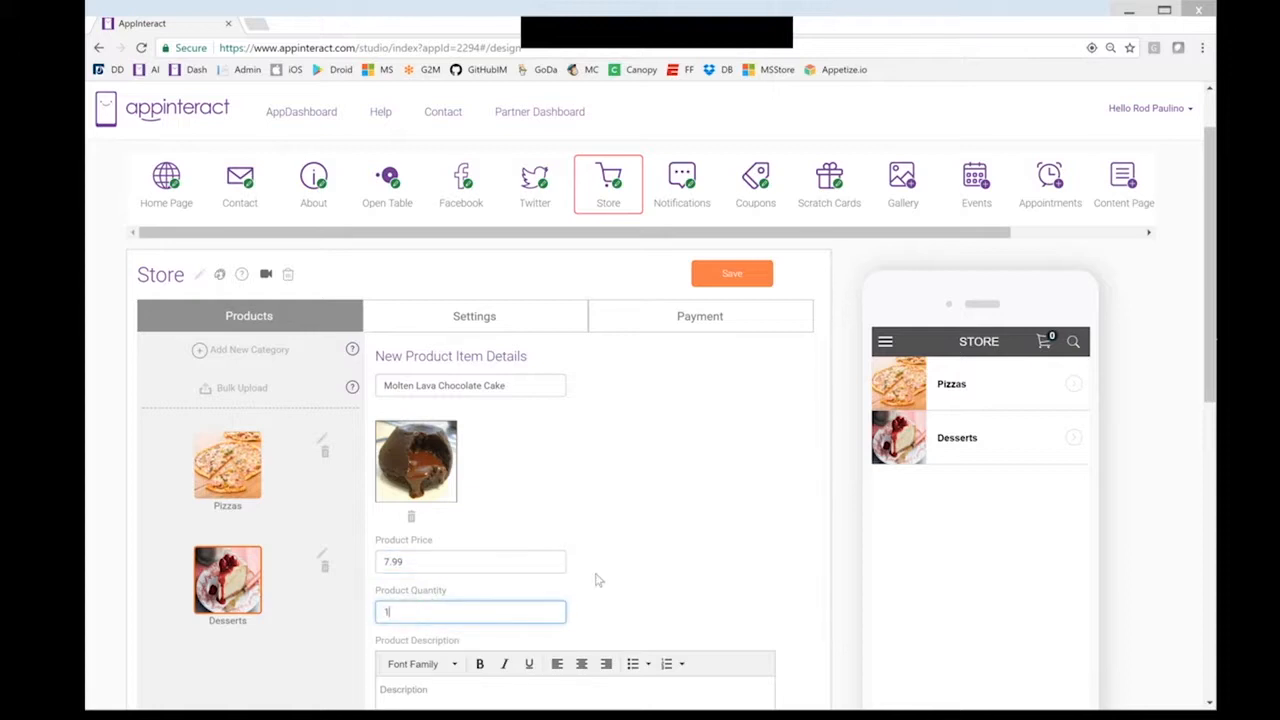
pyautogui.scroll(-1, 601, 581)
pyautogui.scroll(-2, 477, 549)
pyautogui.click(477, 549)
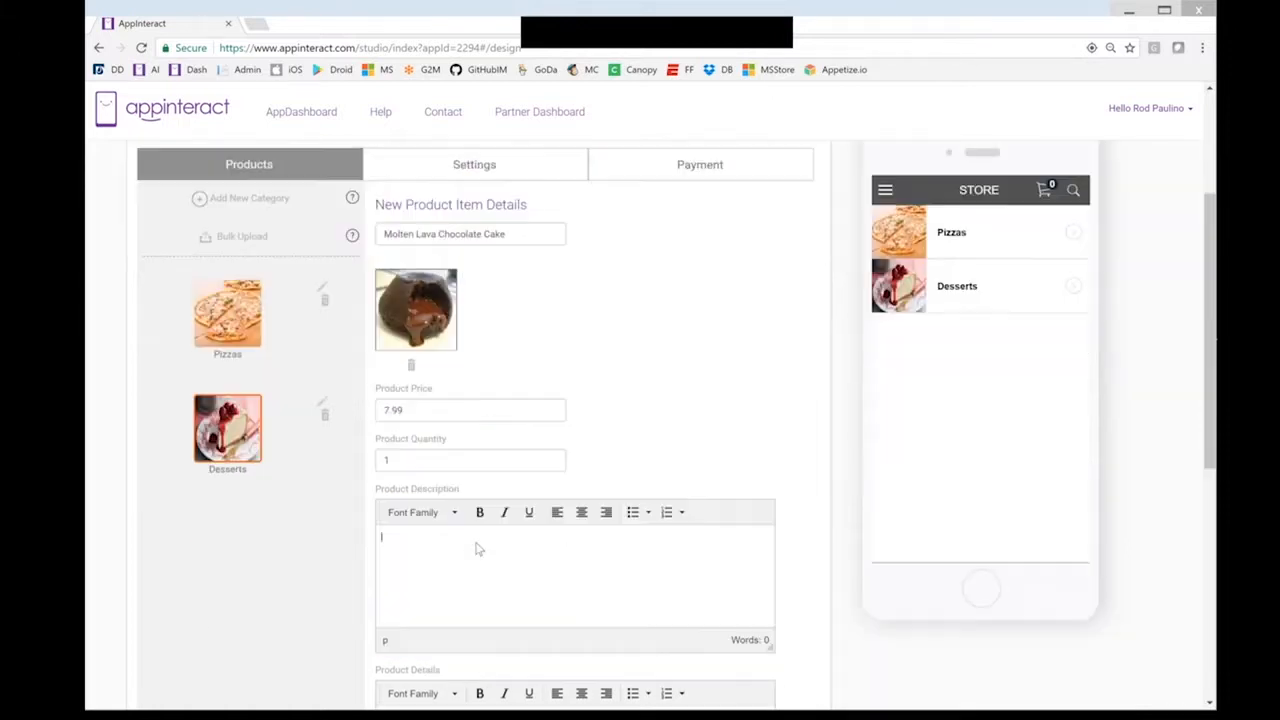
pyautogui.write("You don't want to miss this dessert!")
pyautogui.scroll(-1, 561, 507)
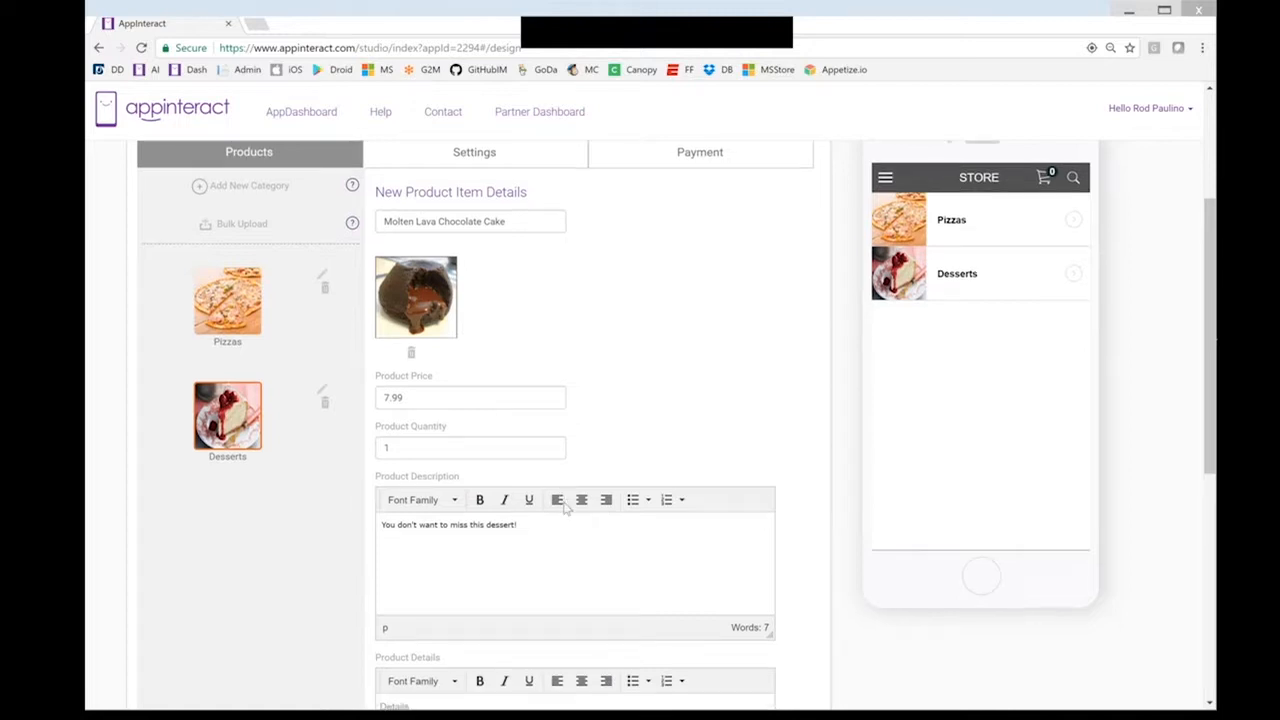
pyautogui.scroll(-5, 565, 508)
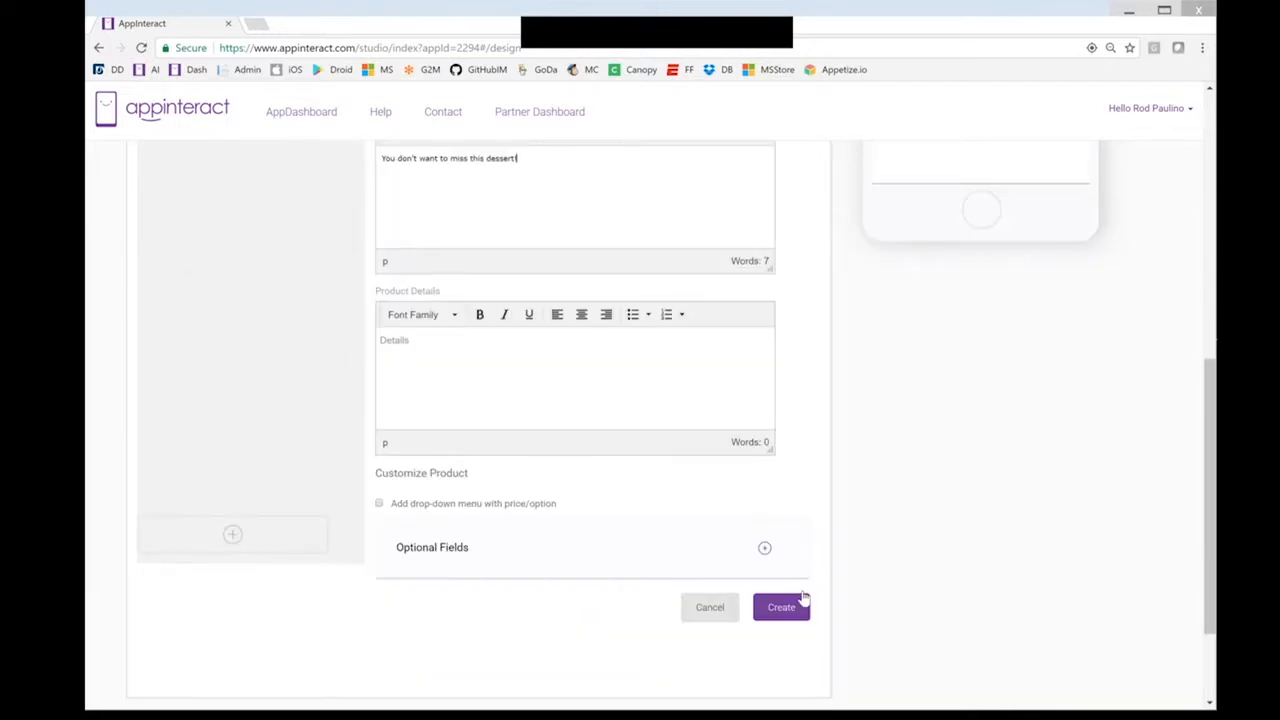
pyautogui.click(781, 608)
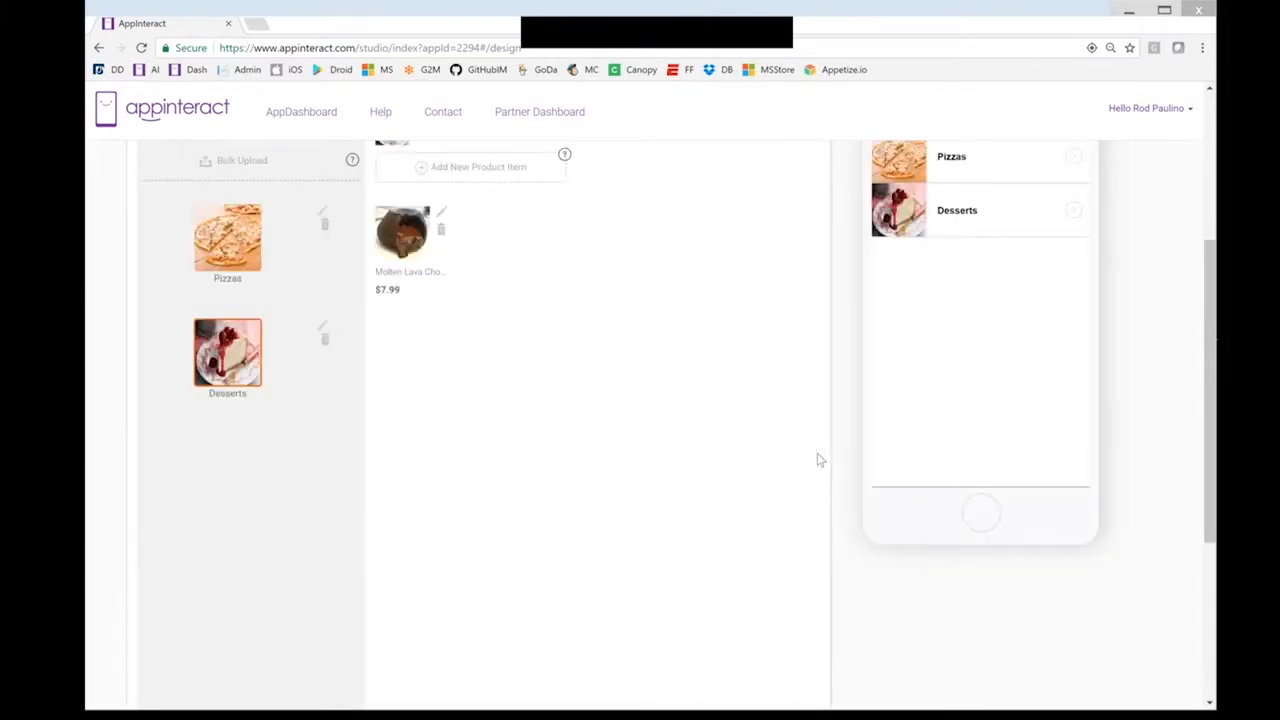
pyautogui.scroll(2, 790, 468)
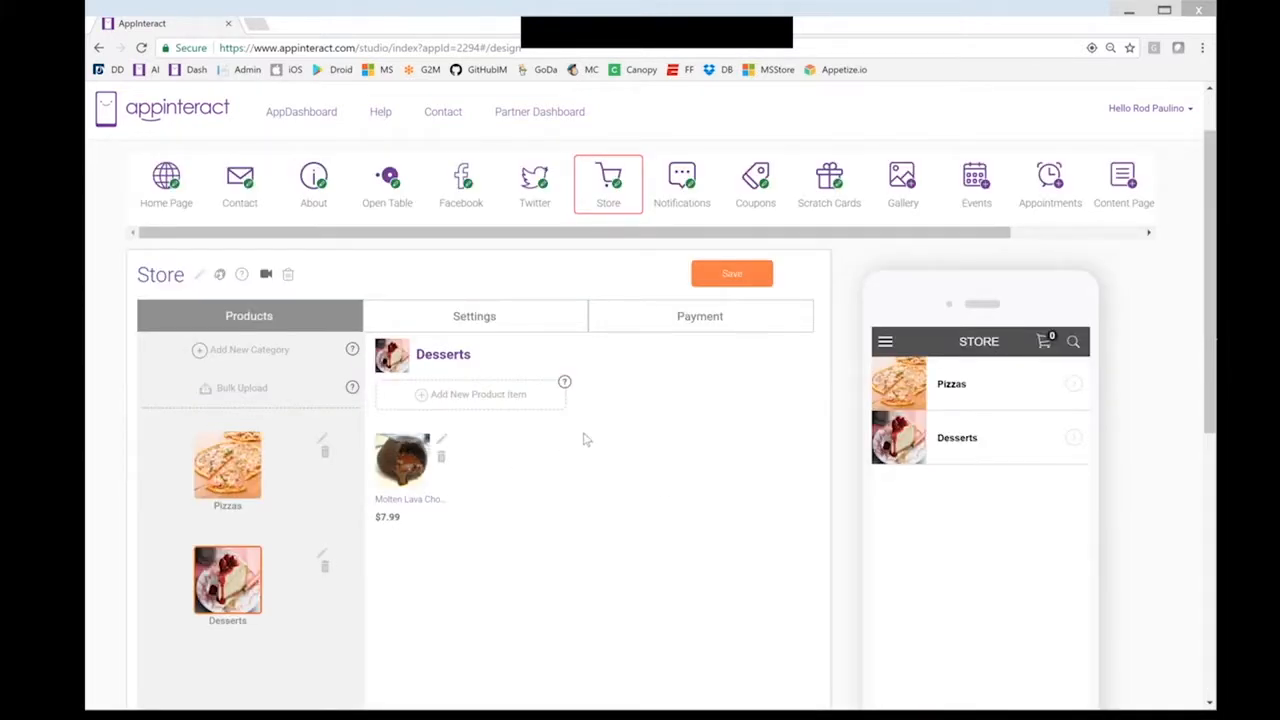
pyautogui.click(443, 445)
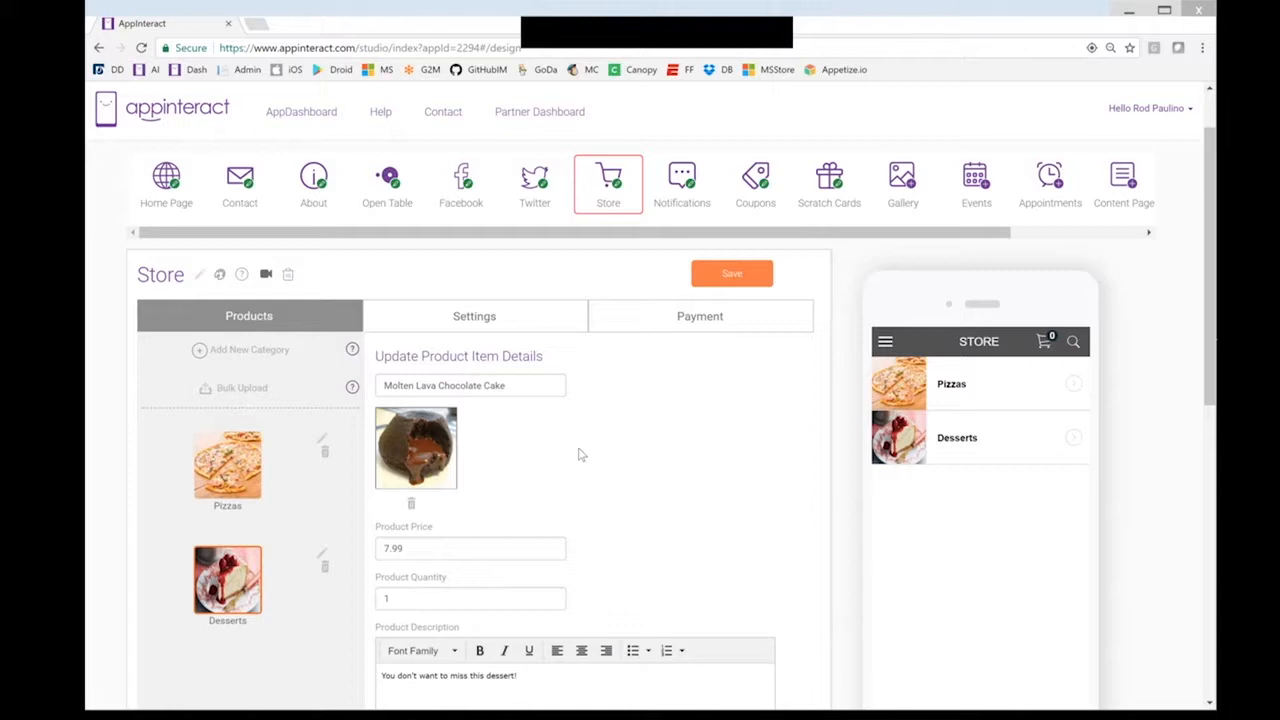
pyautogui.scroll(-5, 600, 470)
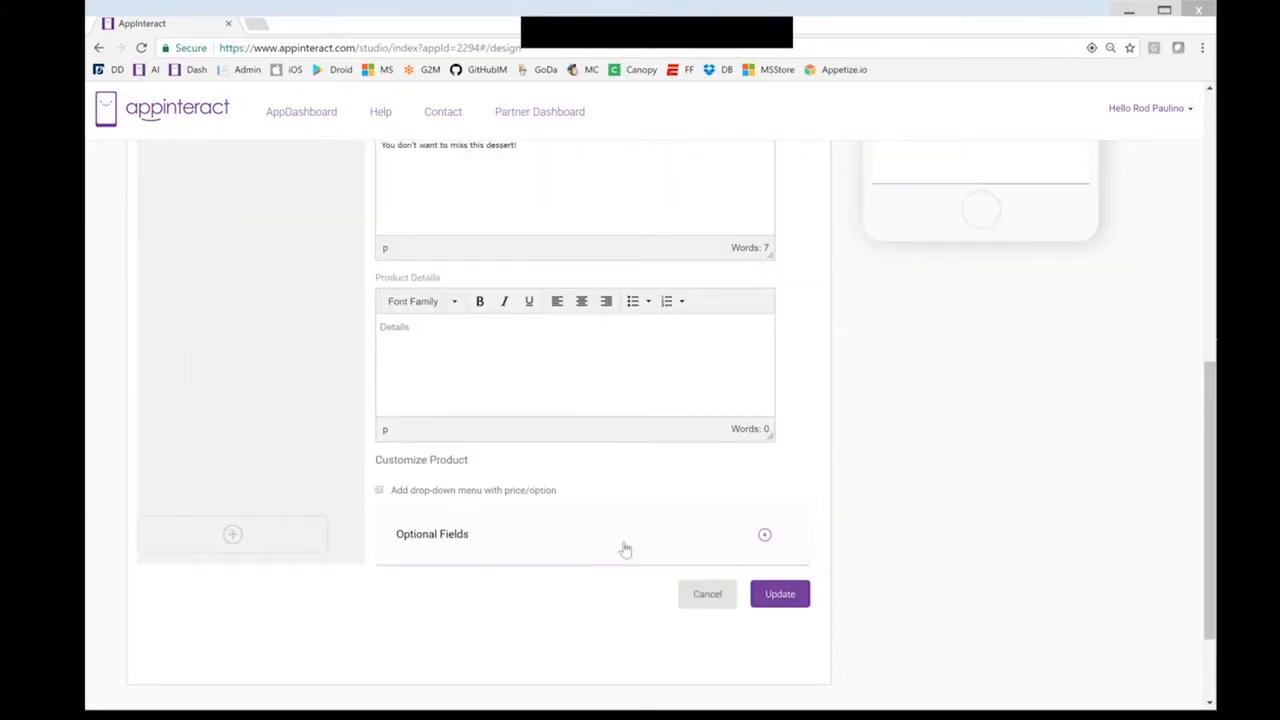
pyautogui.click(751, 543)
pyautogui.scroll(-2, 626, 554)
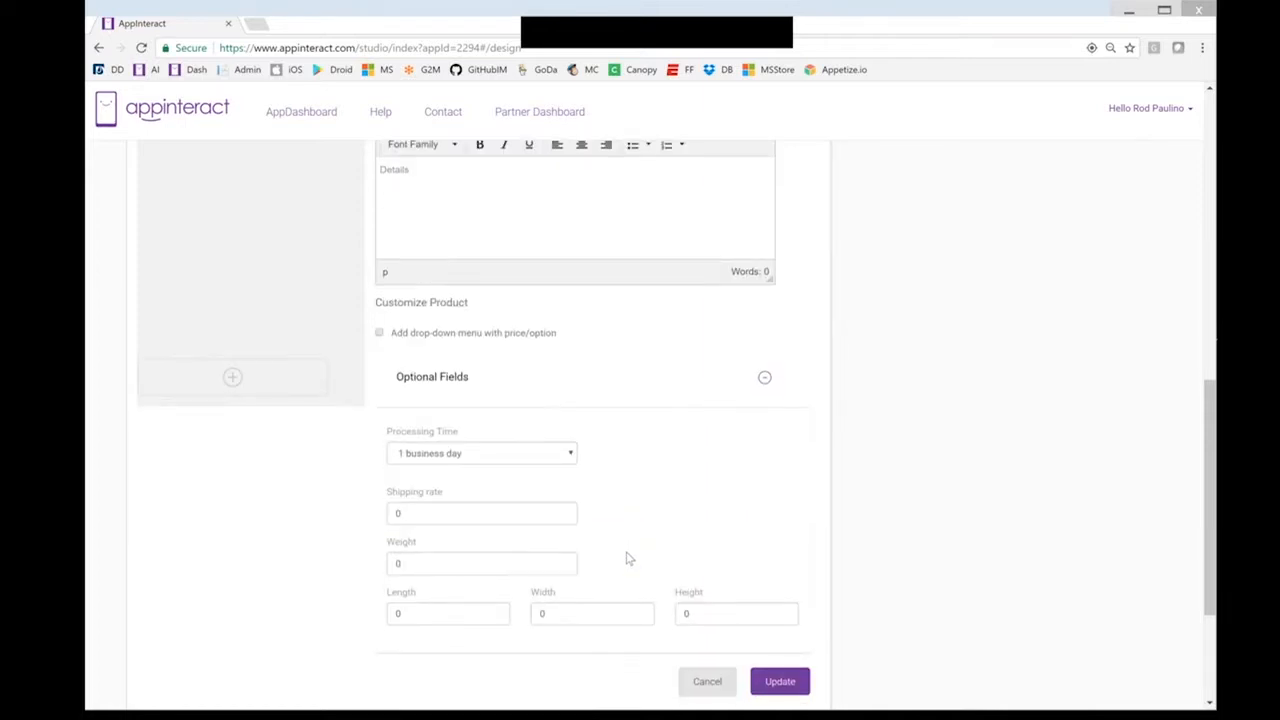
pyautogui.scroll(-1, 600, 460)
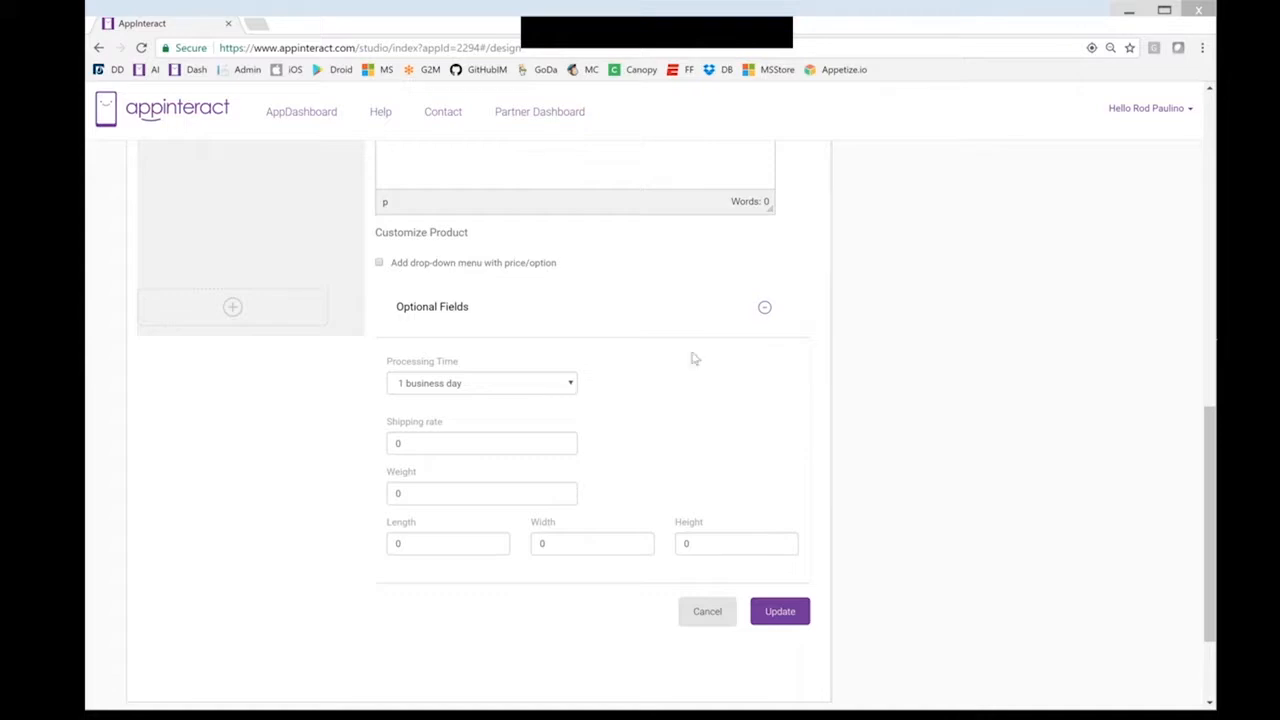
pyautogui.click(765, 310)
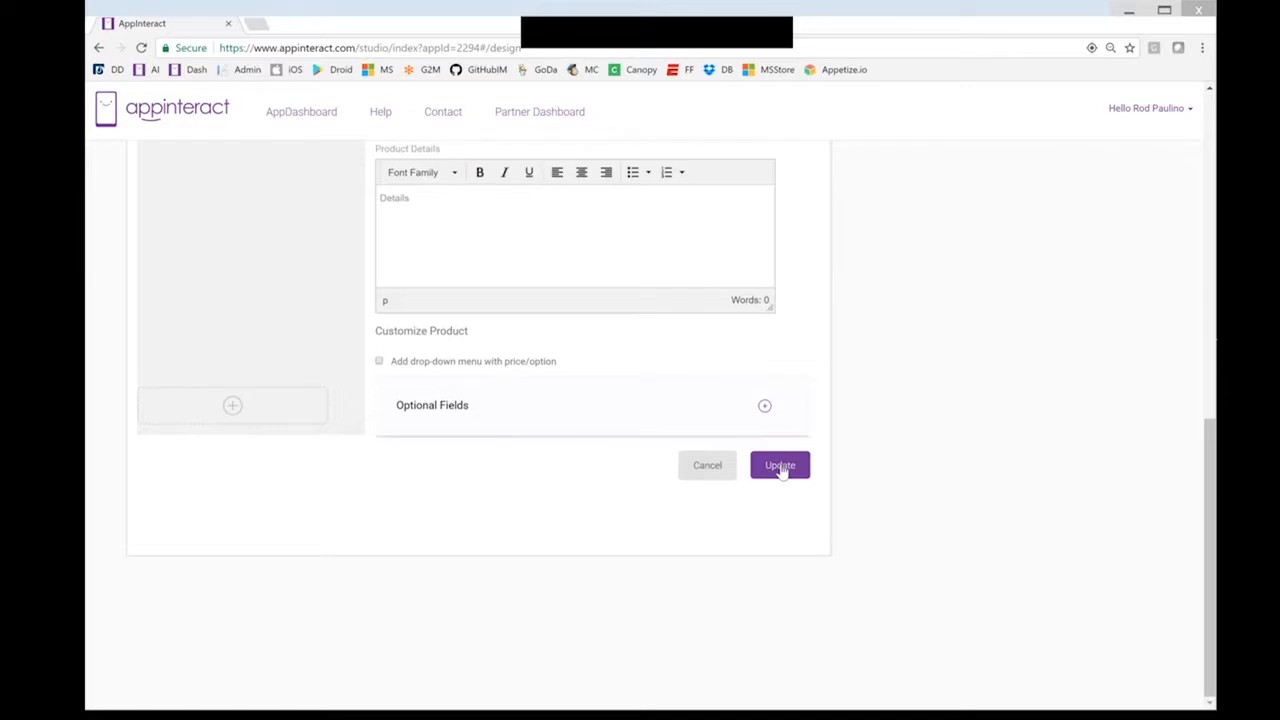
pyautogui.click(707, 468)
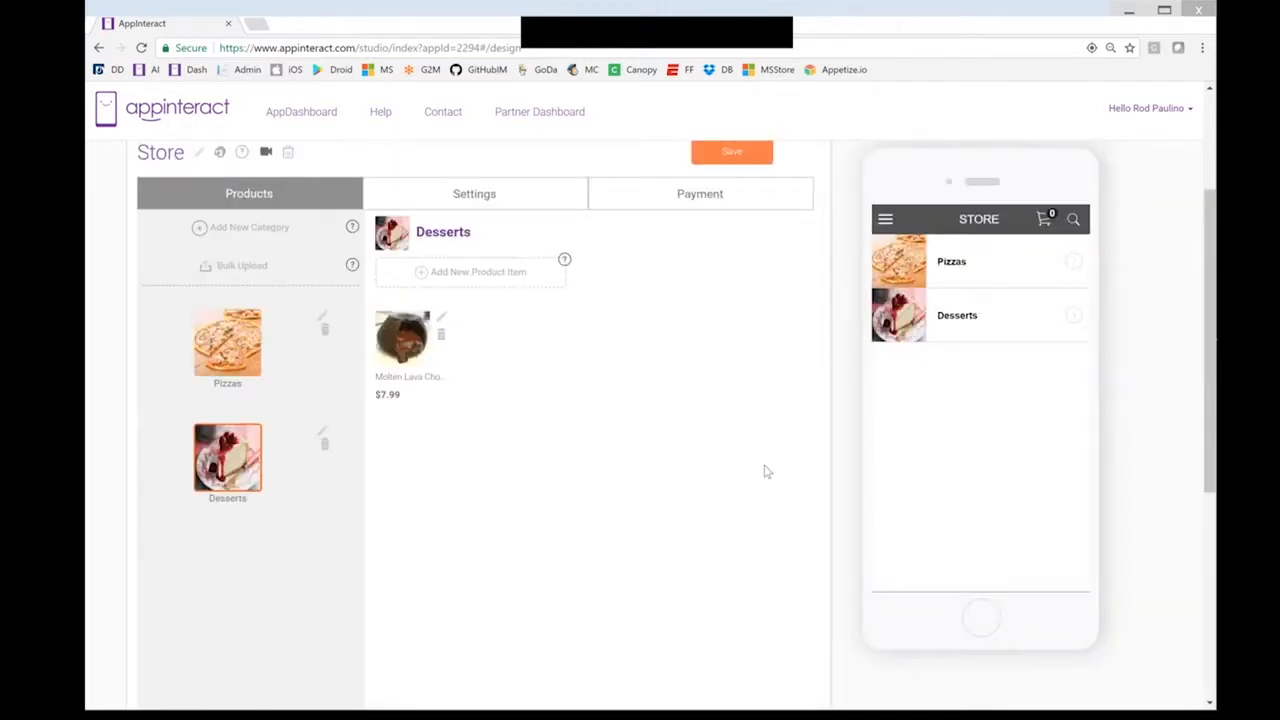
# Open Desserts > Molten Lava Chocolate Cake in the preview and add it to the cart
pyautogui.scroll(2, 765, 472)
pyautogui.scroll(-1, 930, 428)
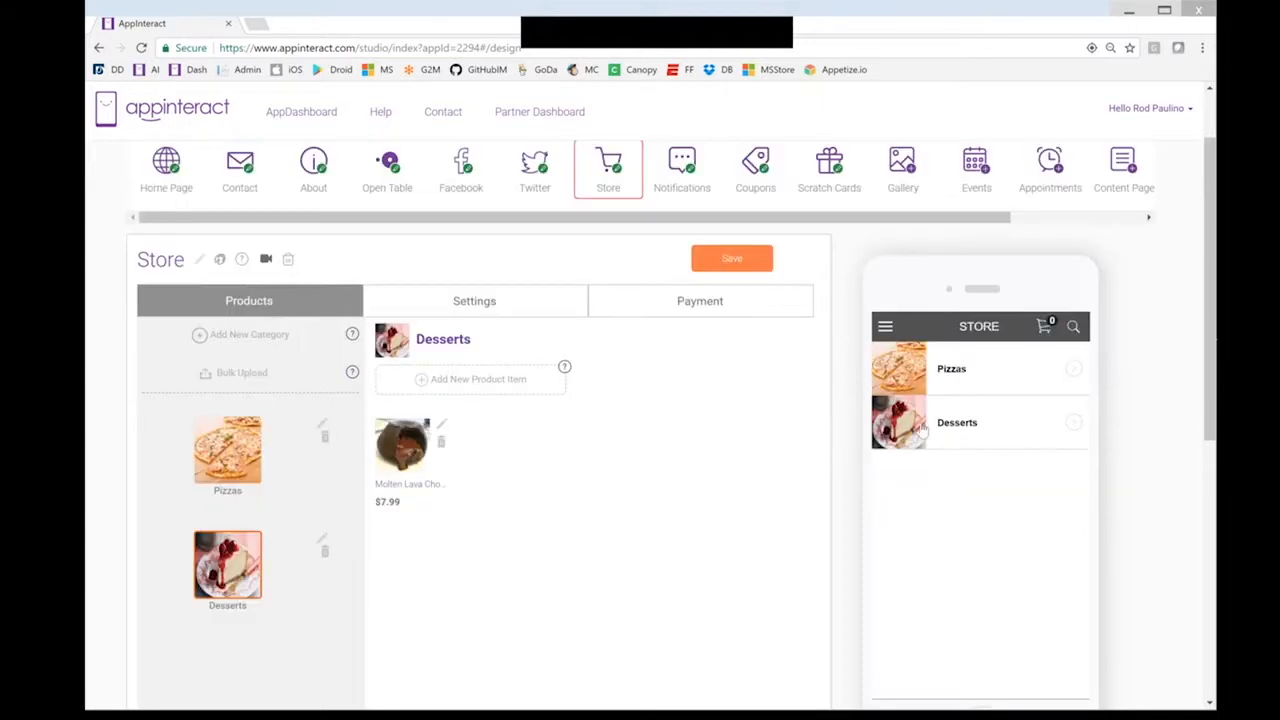
pyautogui.click(922, 428)
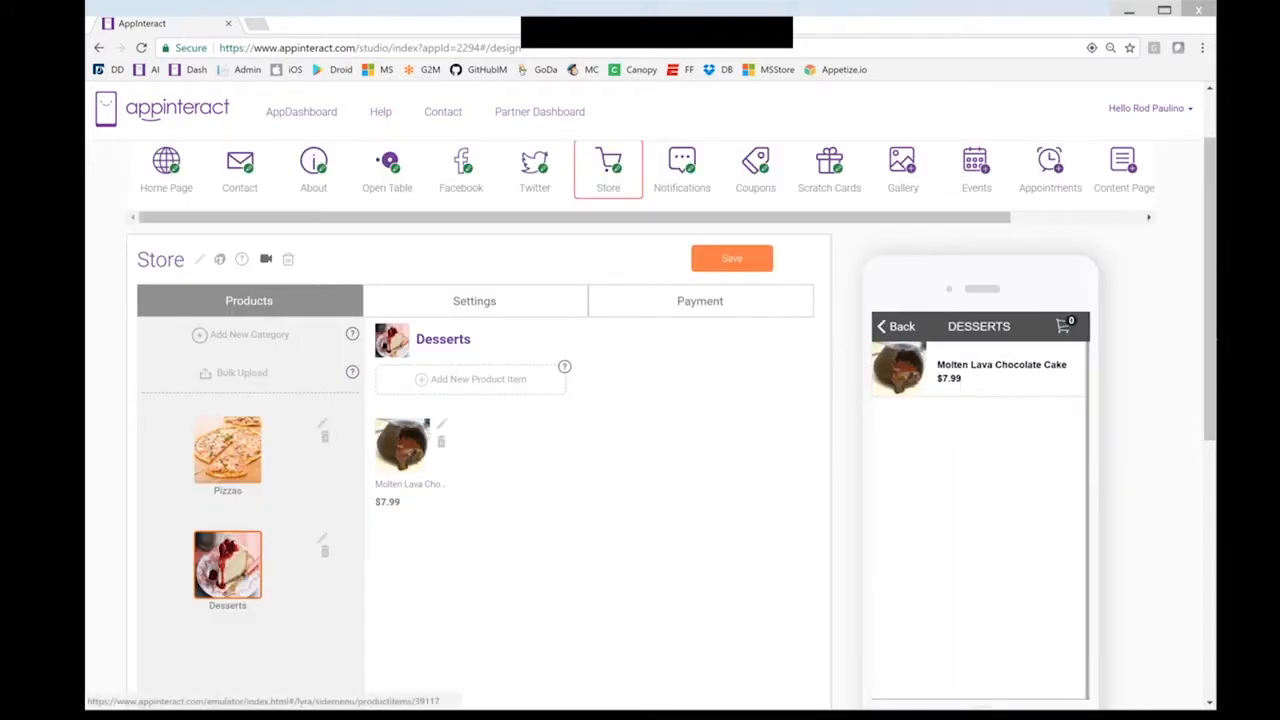
pyautogui.click(952, 376)
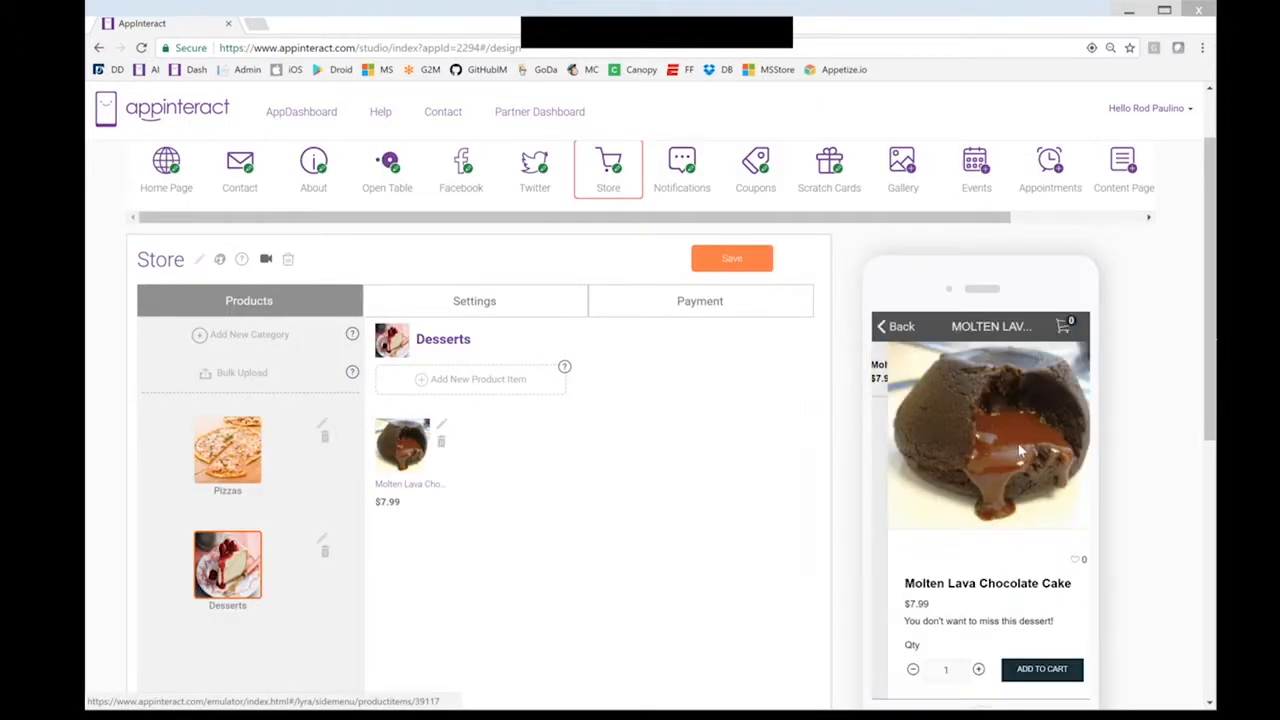
pyautogui.scroll(-1, 1006, 302)
pyautogui.click(1028, 597)
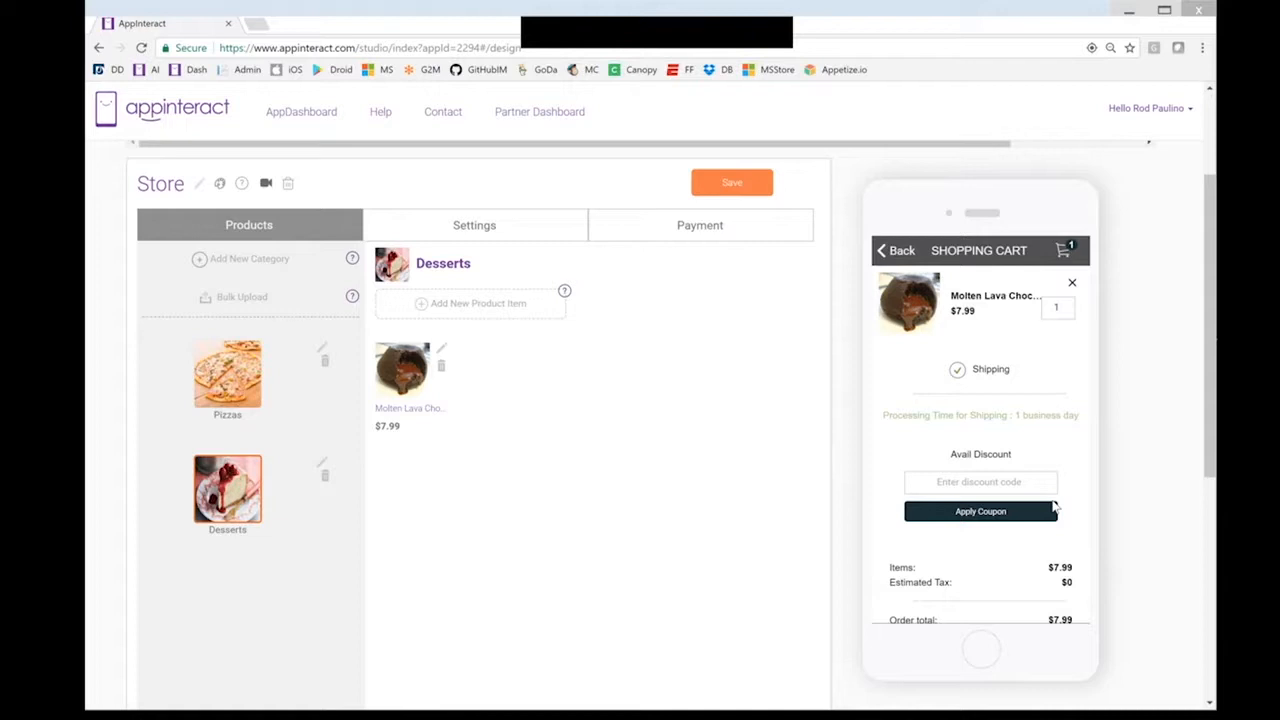
# Proceed to checkout and dismiss the payment-method warning with OK
pyautogui.scroll(-3, 1053, 508)
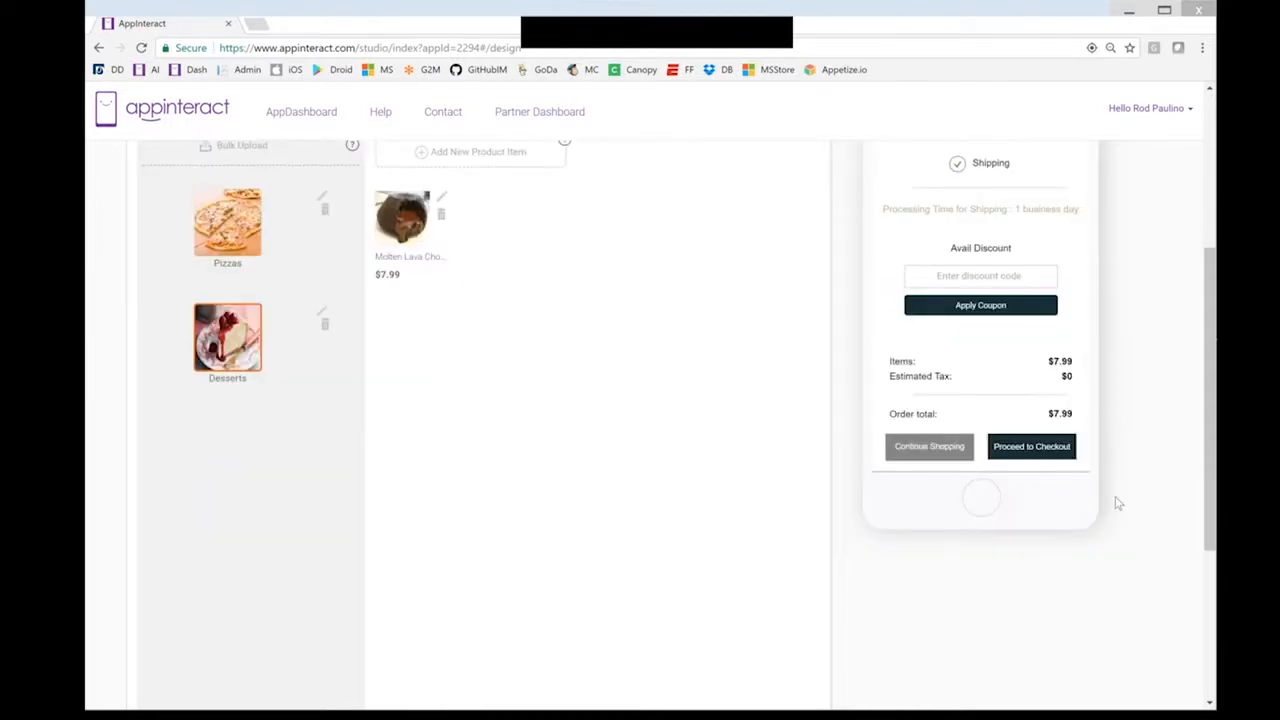
pyautogui.scroll(1, 1048, 526)
pyautogui.click(1048, 526)
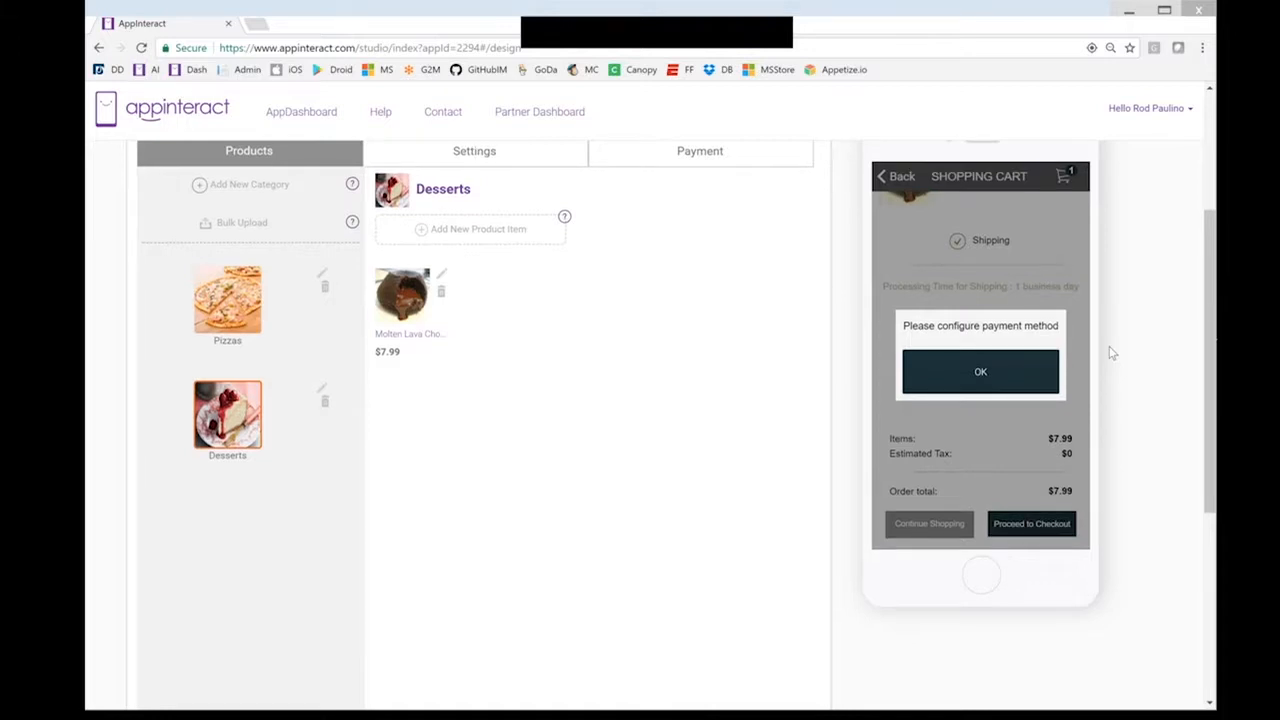
pyautogui.scroll(1, 1108, 346)
pyautogui.scroll(1, 1112, 360)
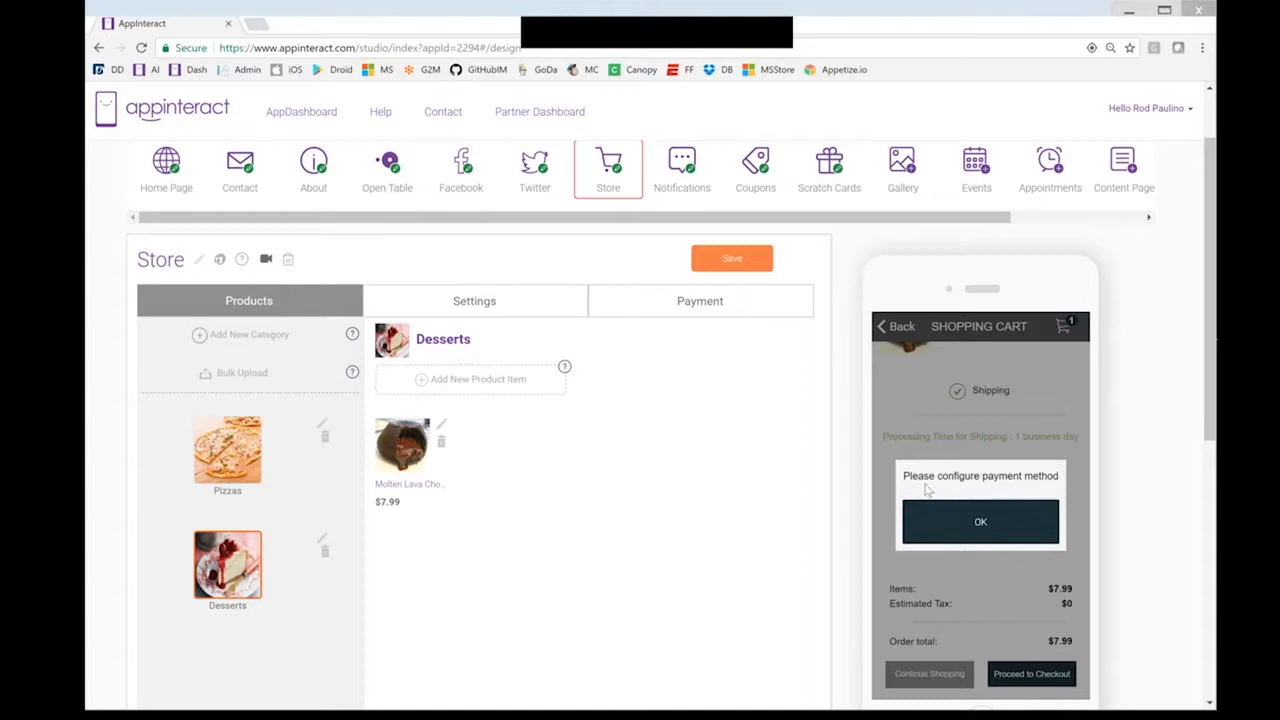
pyautogui.click(983, 528)
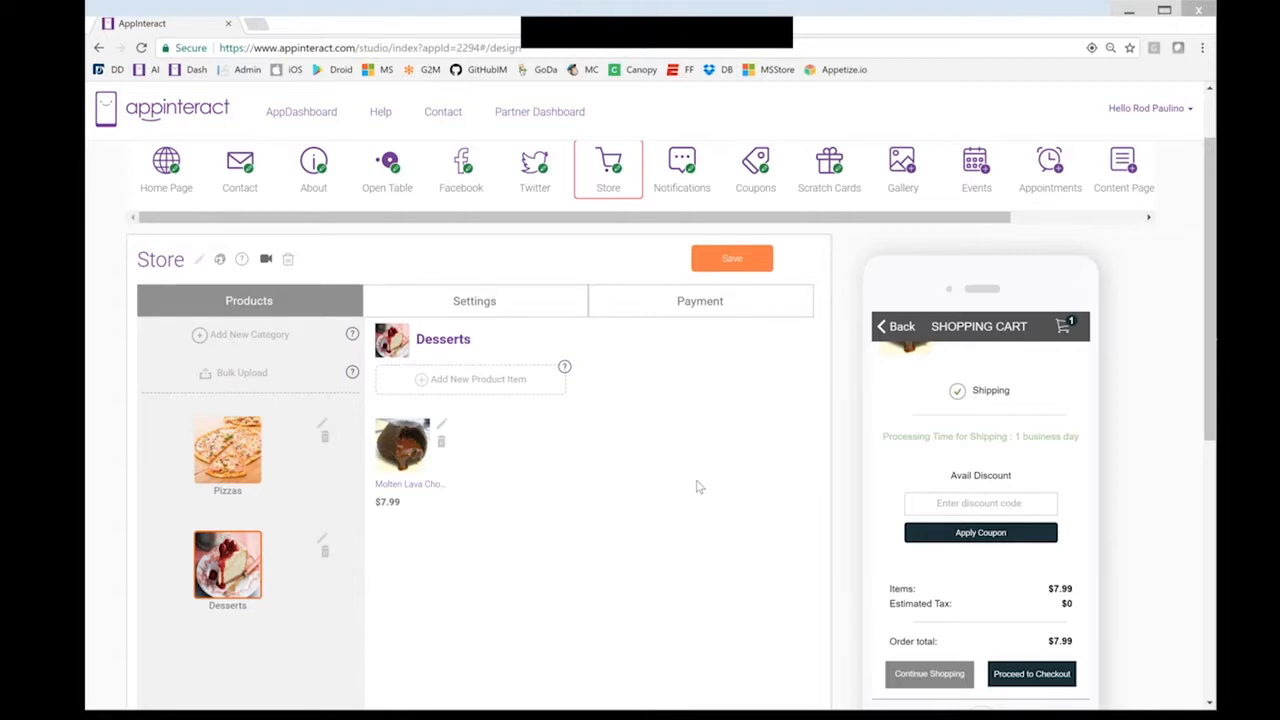
# Enable carryout orders with a 45-minute minimum pickup time
pyautogui.click(476, 305)
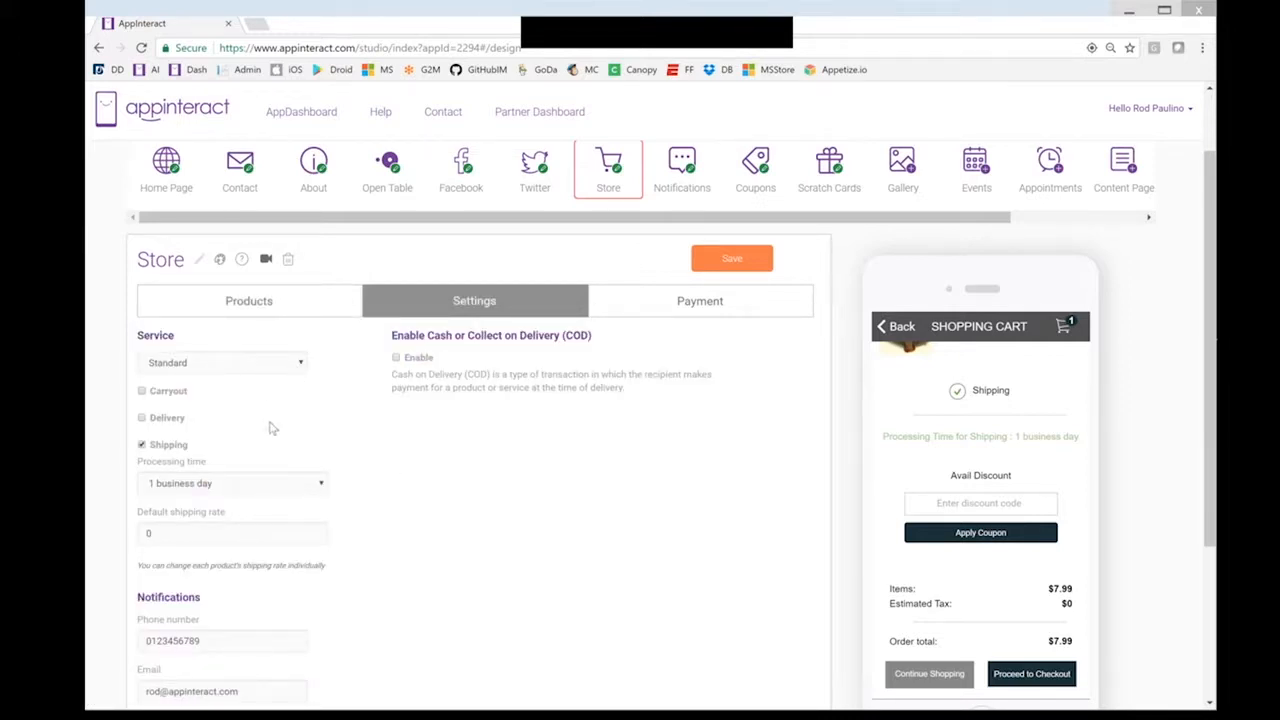
pyautogui.click(142, 391)
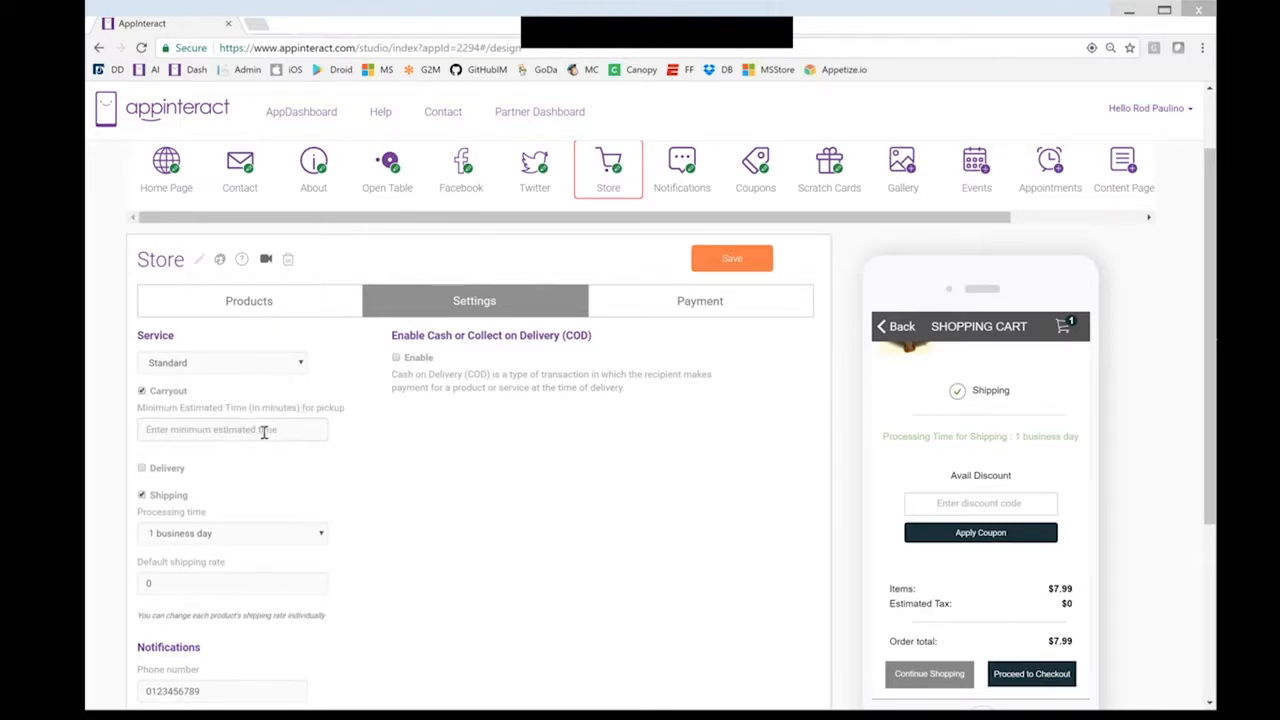
pyautogui.click(253, 431)
pyautogui.write('45')
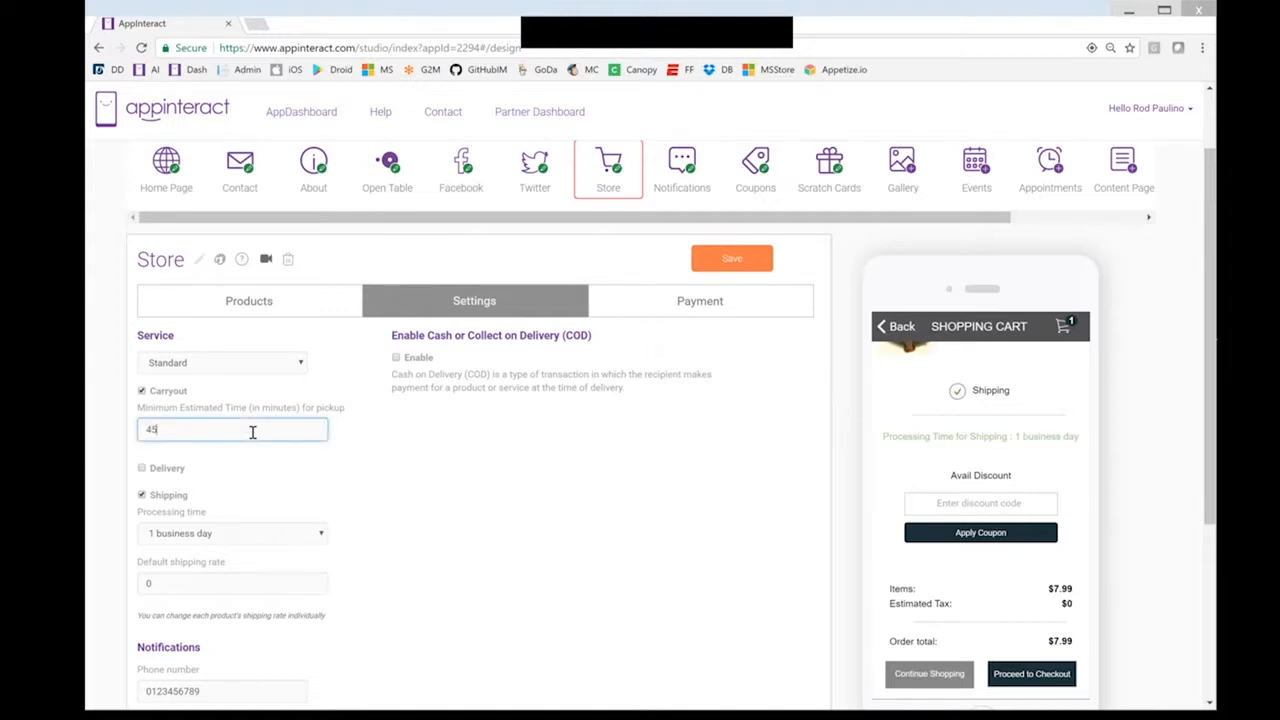
pyautogui.click(247, 470)
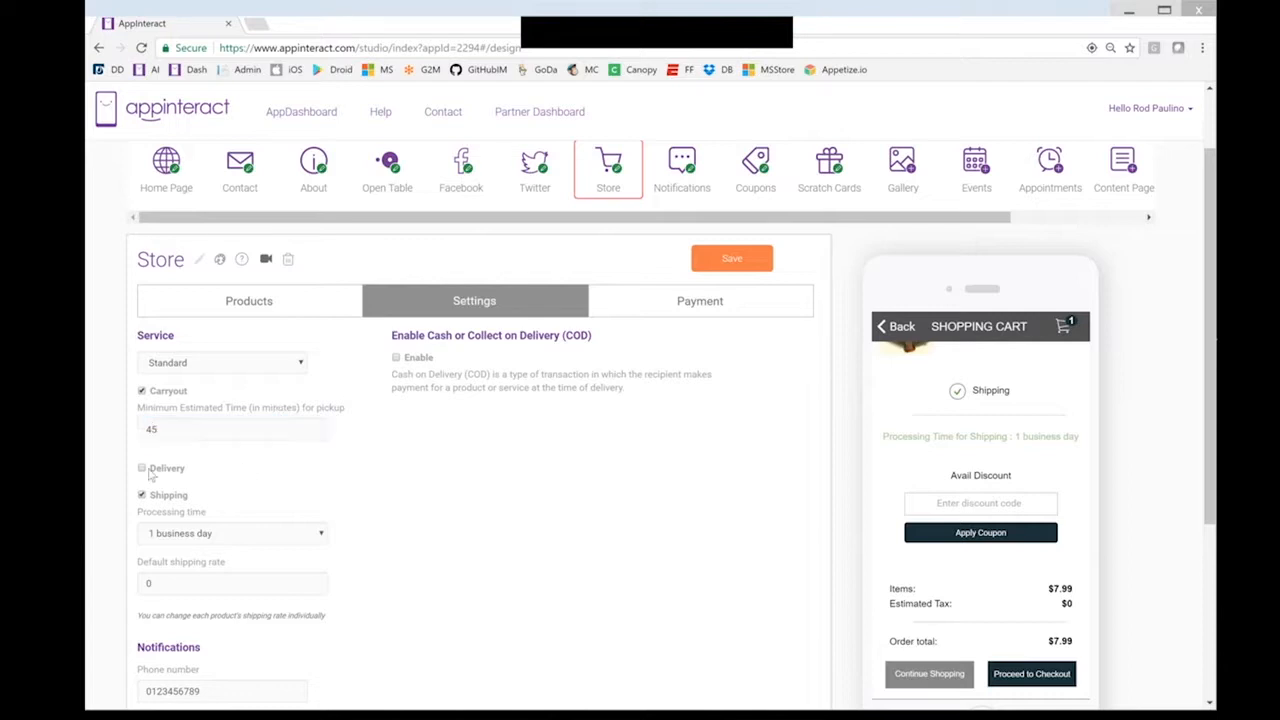
# Enable delivery with a 60-minute estimate, 5.00 rate, and free delivery over 25.00
pyautogui.click(142, 470)
pyautogui.click(268, 507)
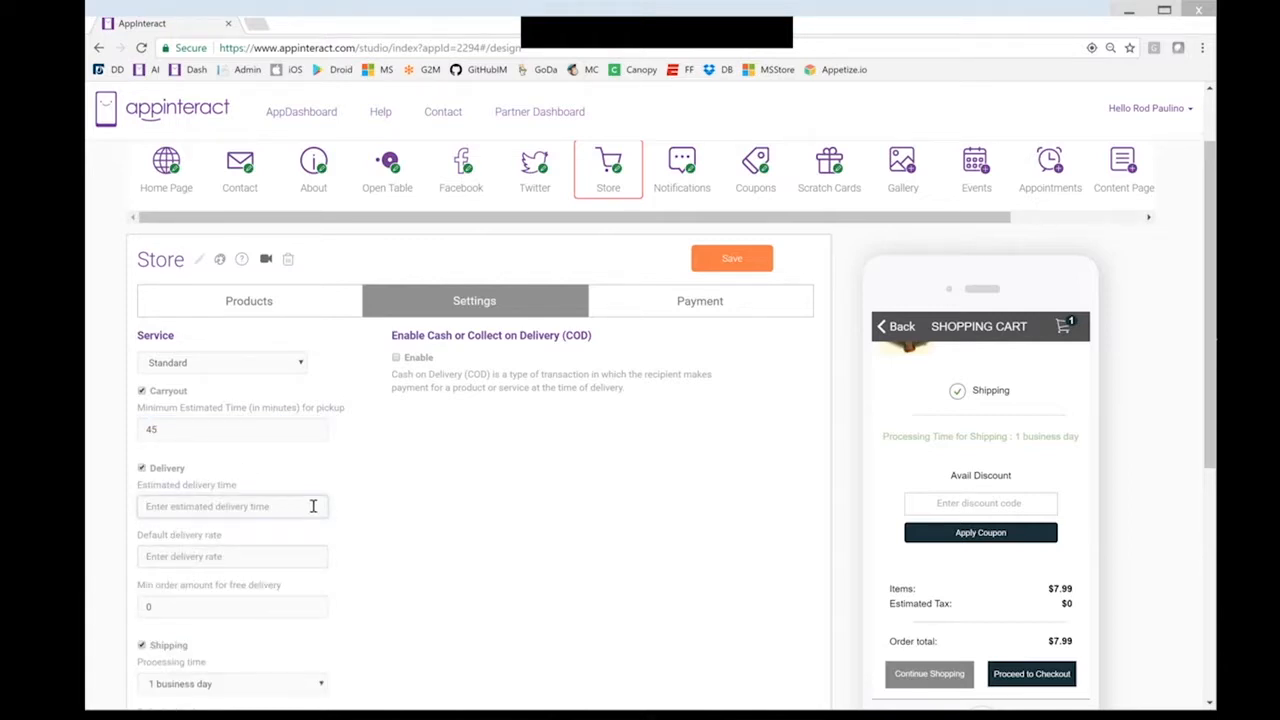
pyautogui.write('60')
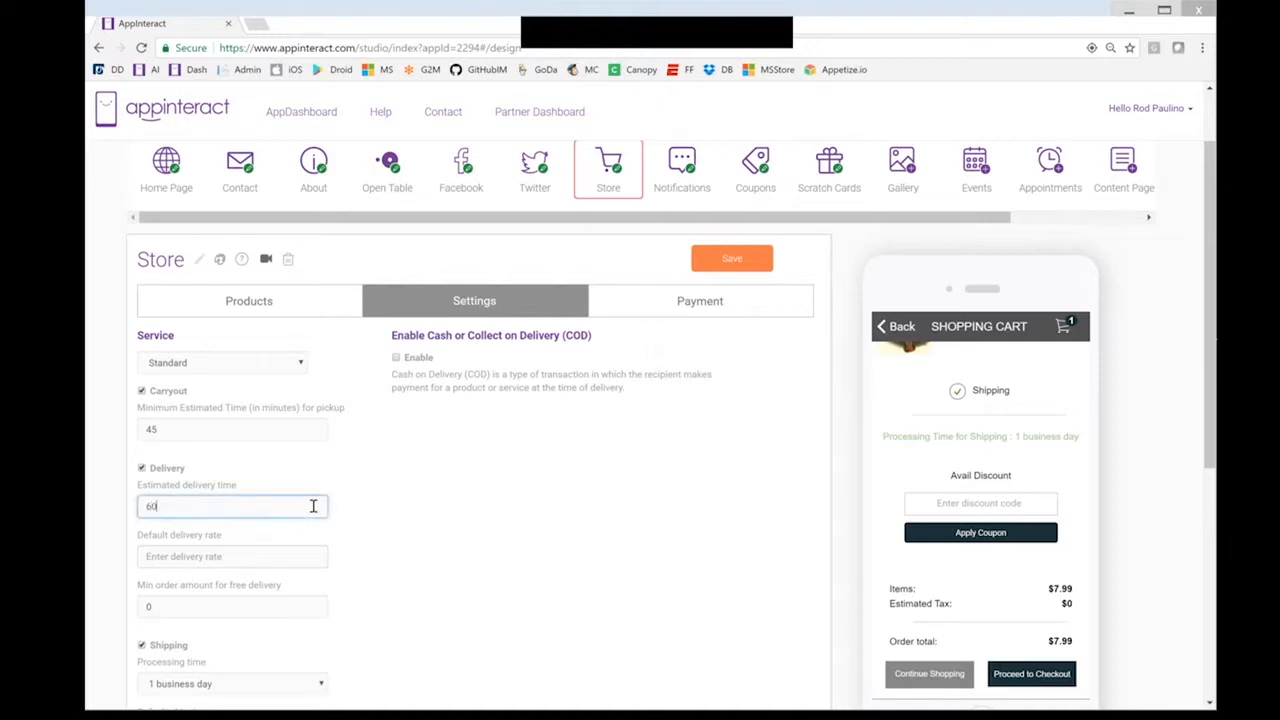
pyautogui.click(255, 557)
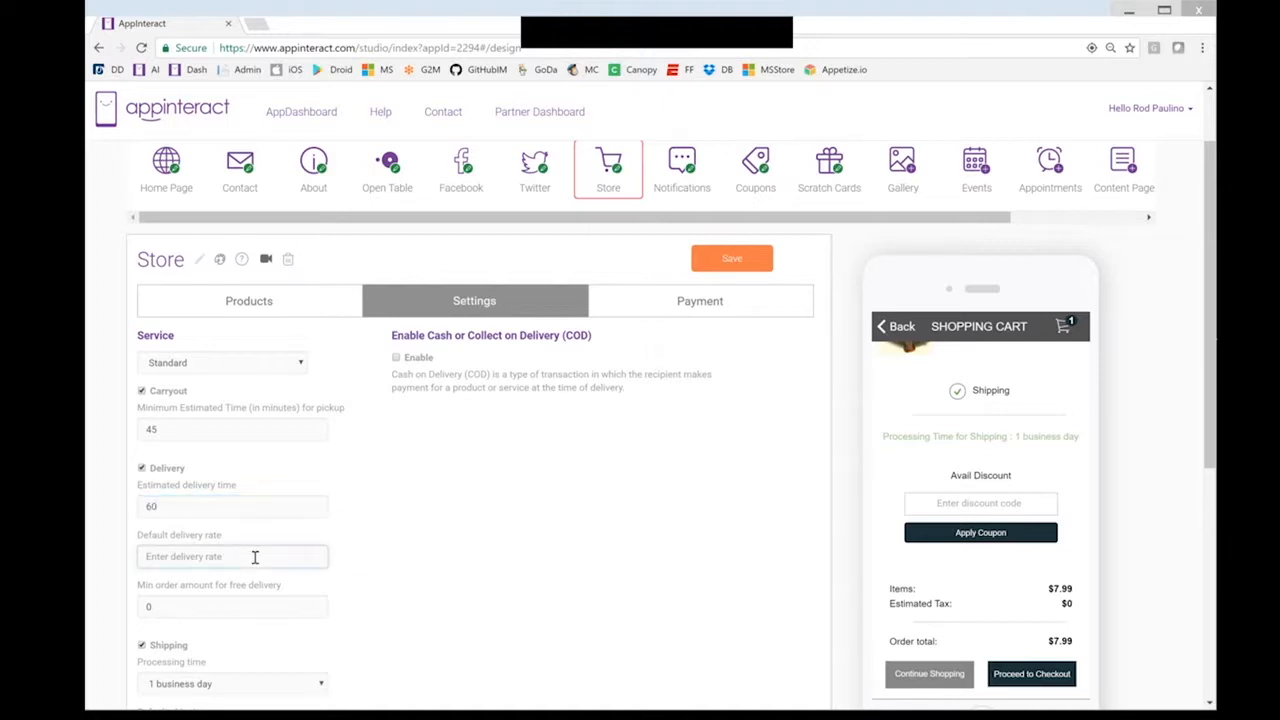
pyautogui.write('5.00')
pyautogui.click(243, 608)
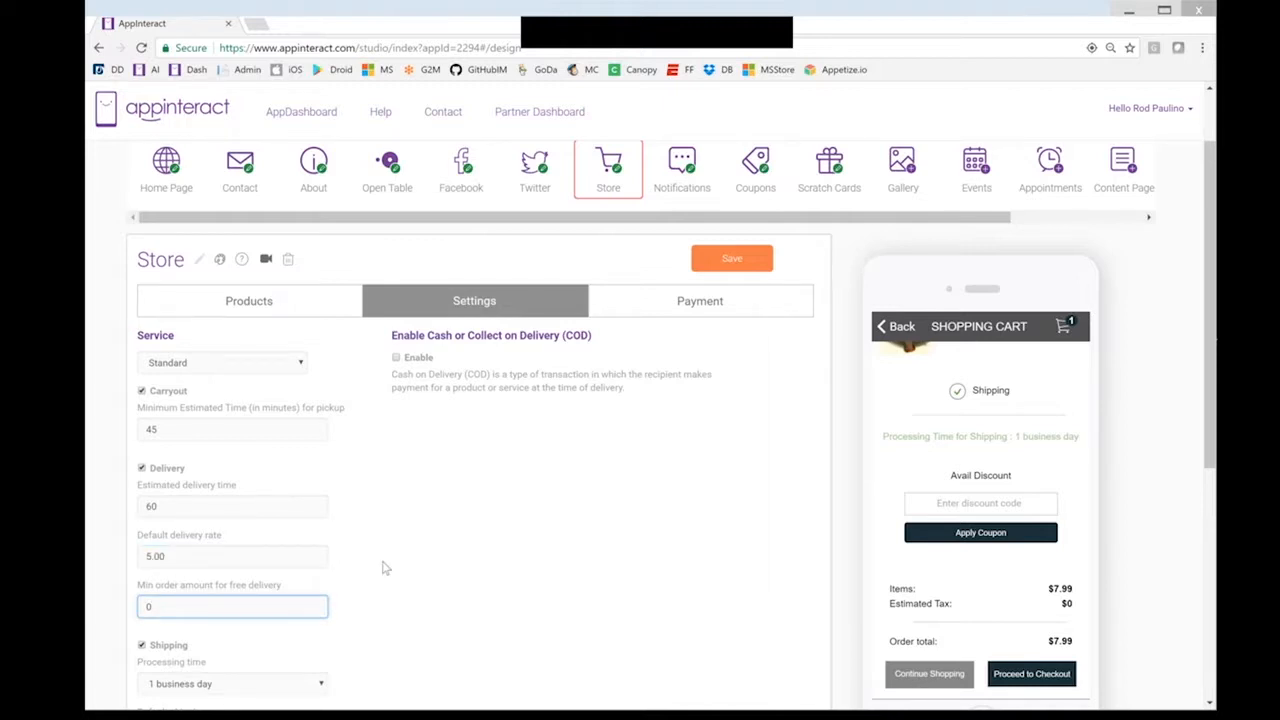
pyautogui.scroll(-1, 383, 565)
pyautogui.scroll(-1, 250, 510)
pyautogui.write('25.00')
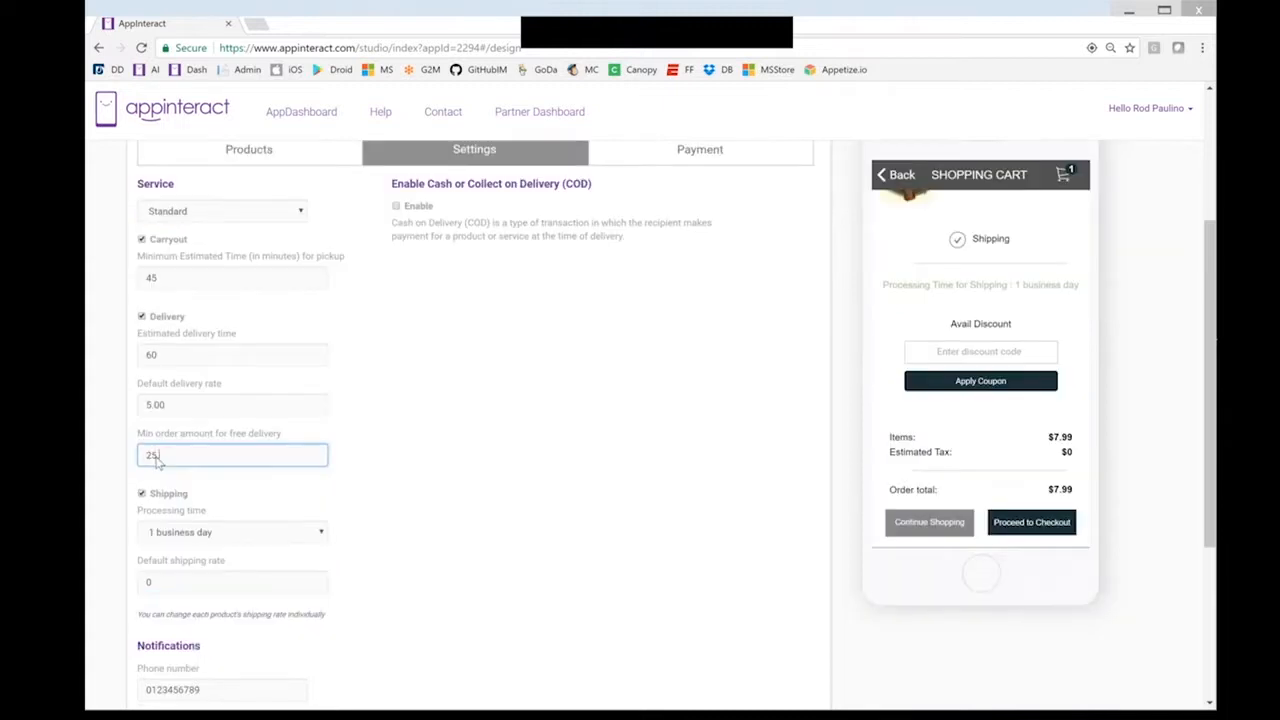
pyautogui.click(364, 492)
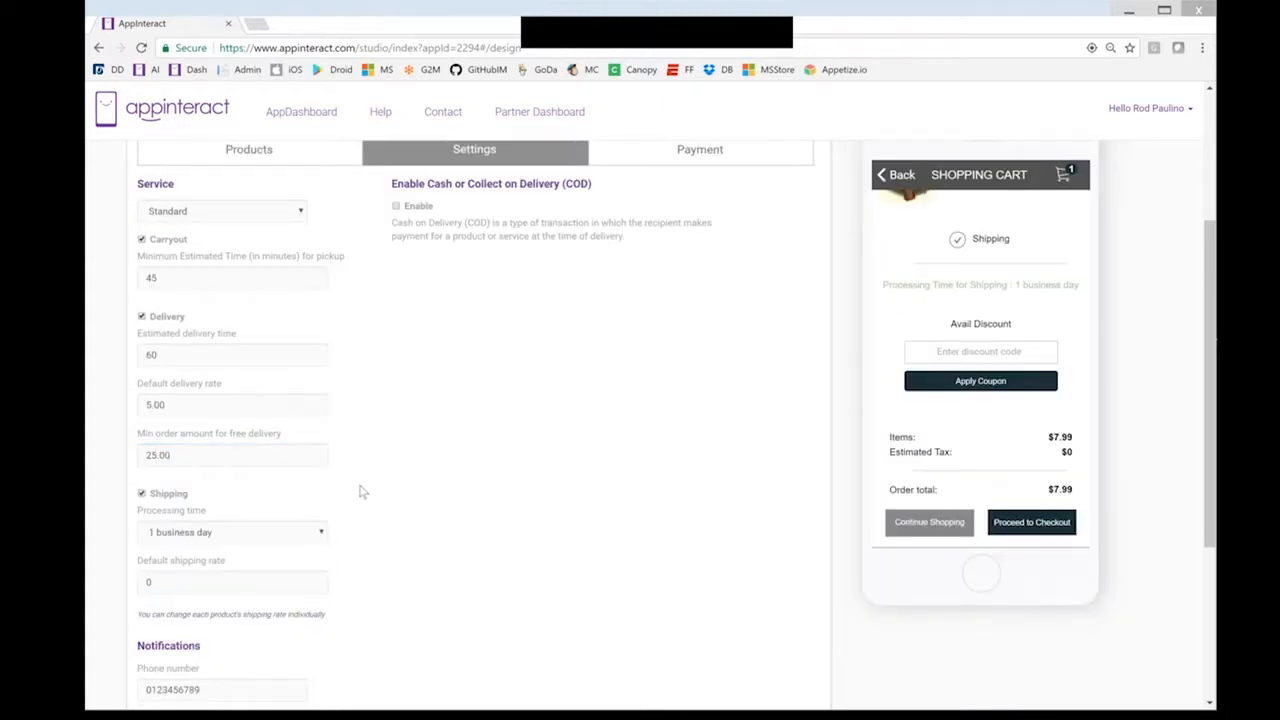
# Turn off shipping, and enable text message notifications and cash on delivery
pyautogui.click(141, 493)
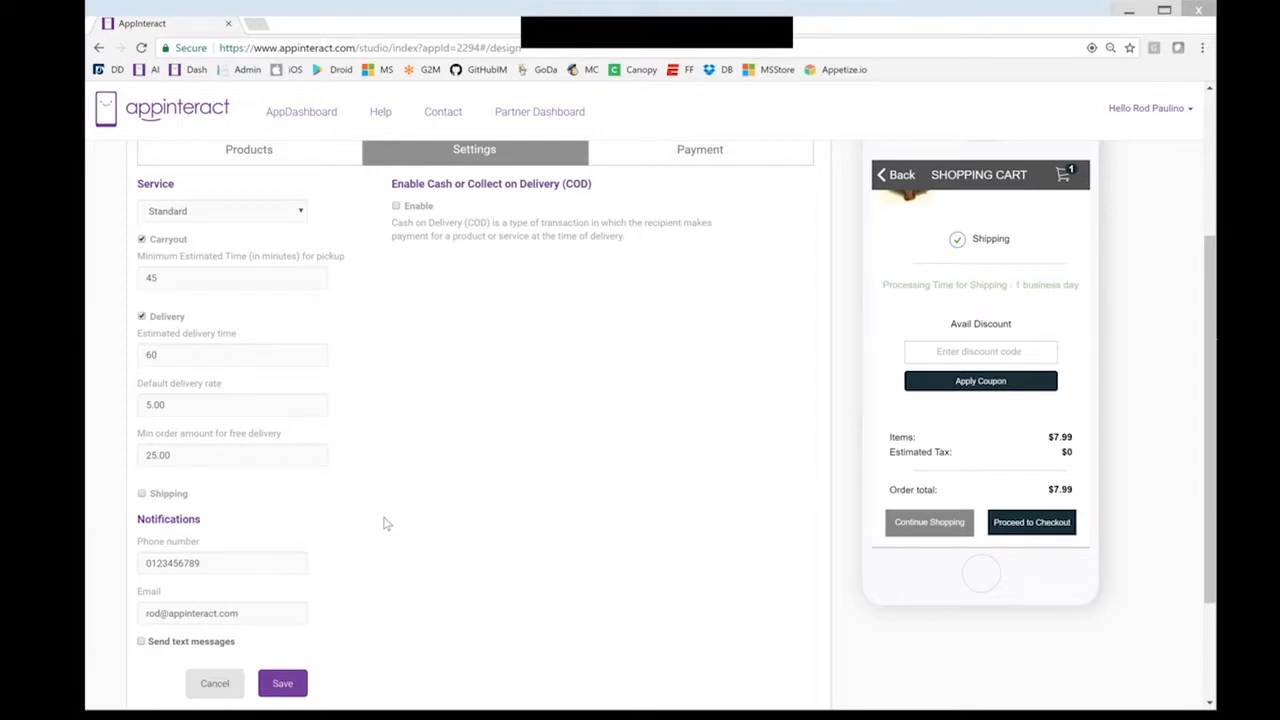
pyautogui.scroll(-1, 385, 522)
pyautogui.scroll(-1, 385, 522)
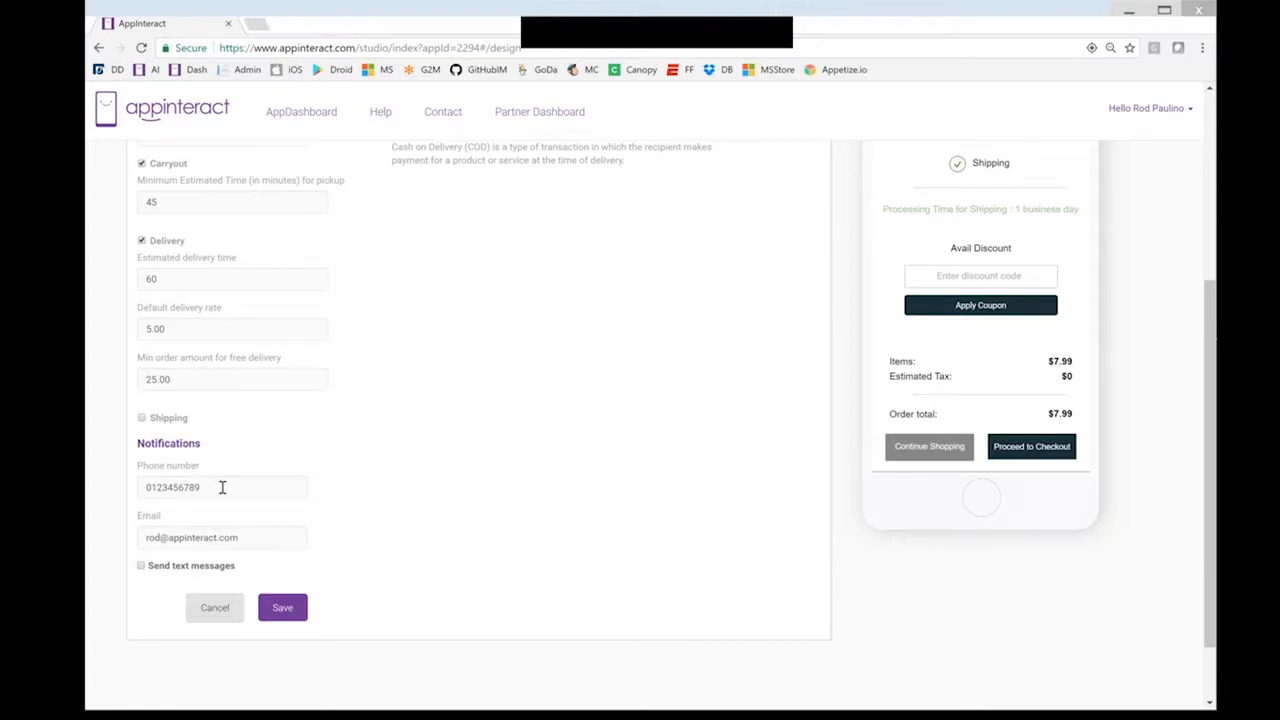
pyautogui.click(142, 567)
pyautogui.scroll(1, 410, 510)
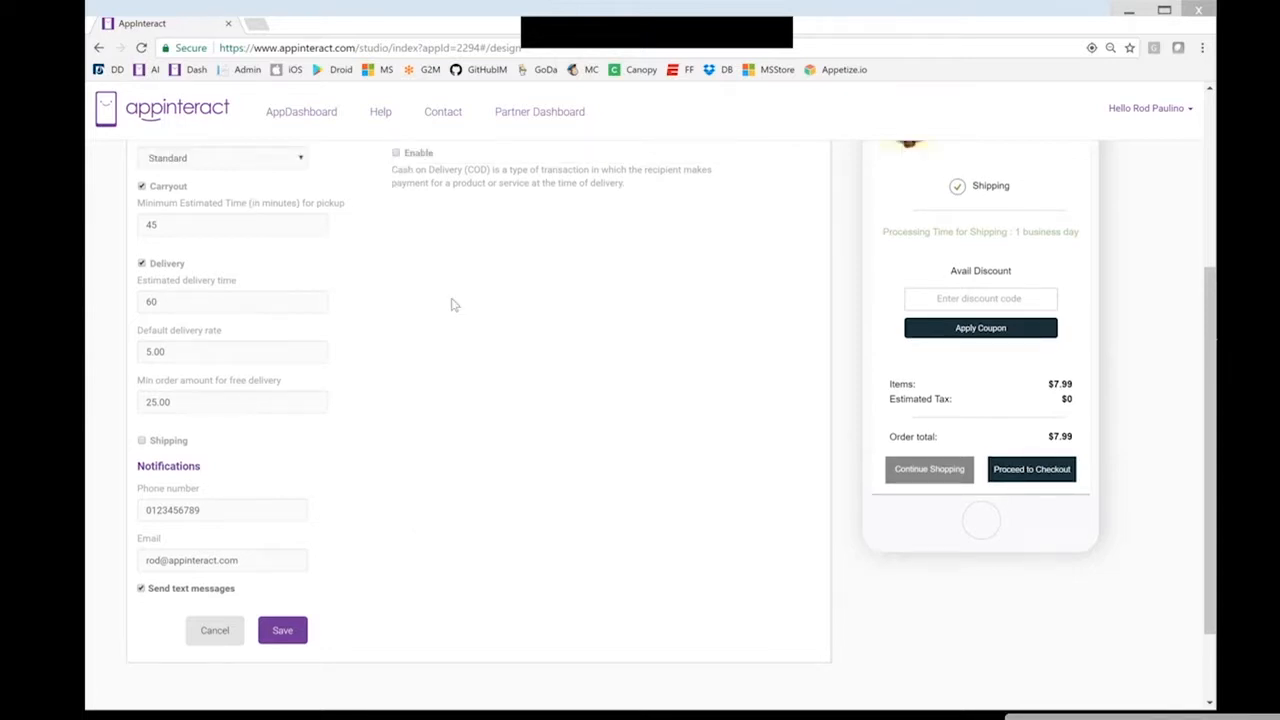
pyautogui.scroll(2, 450, 303)
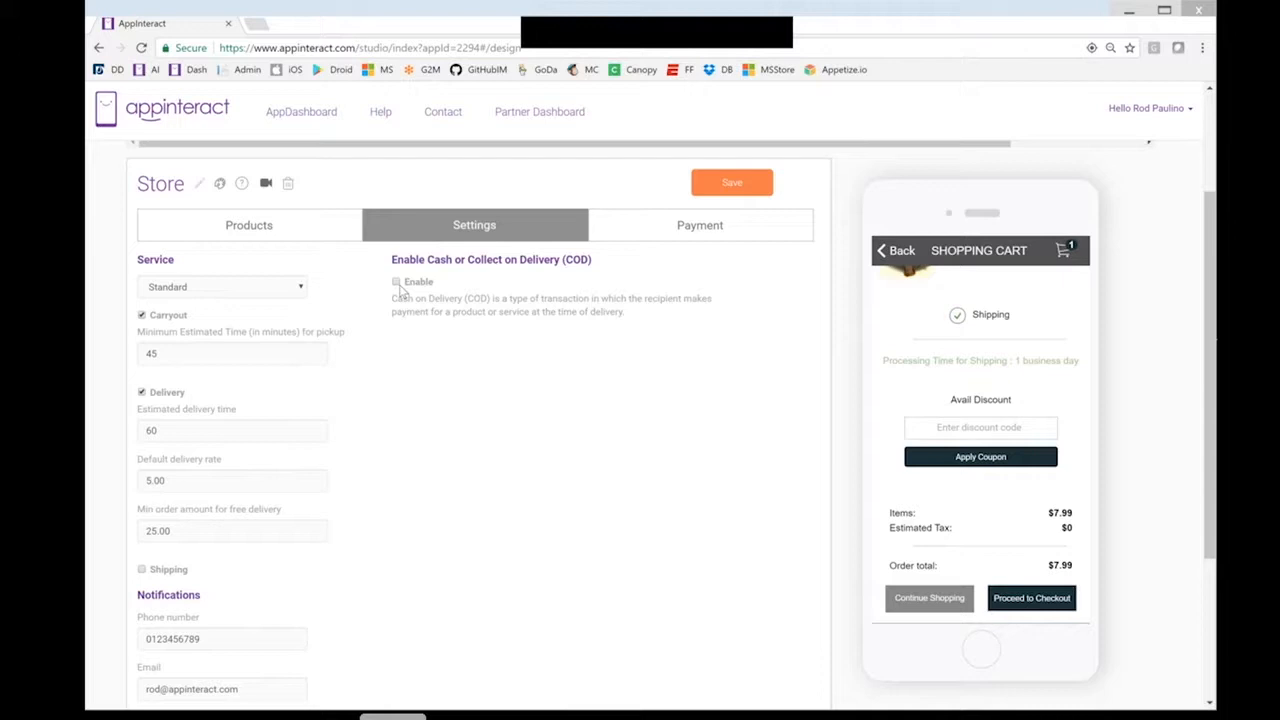
pyautogui.click(396, 283)
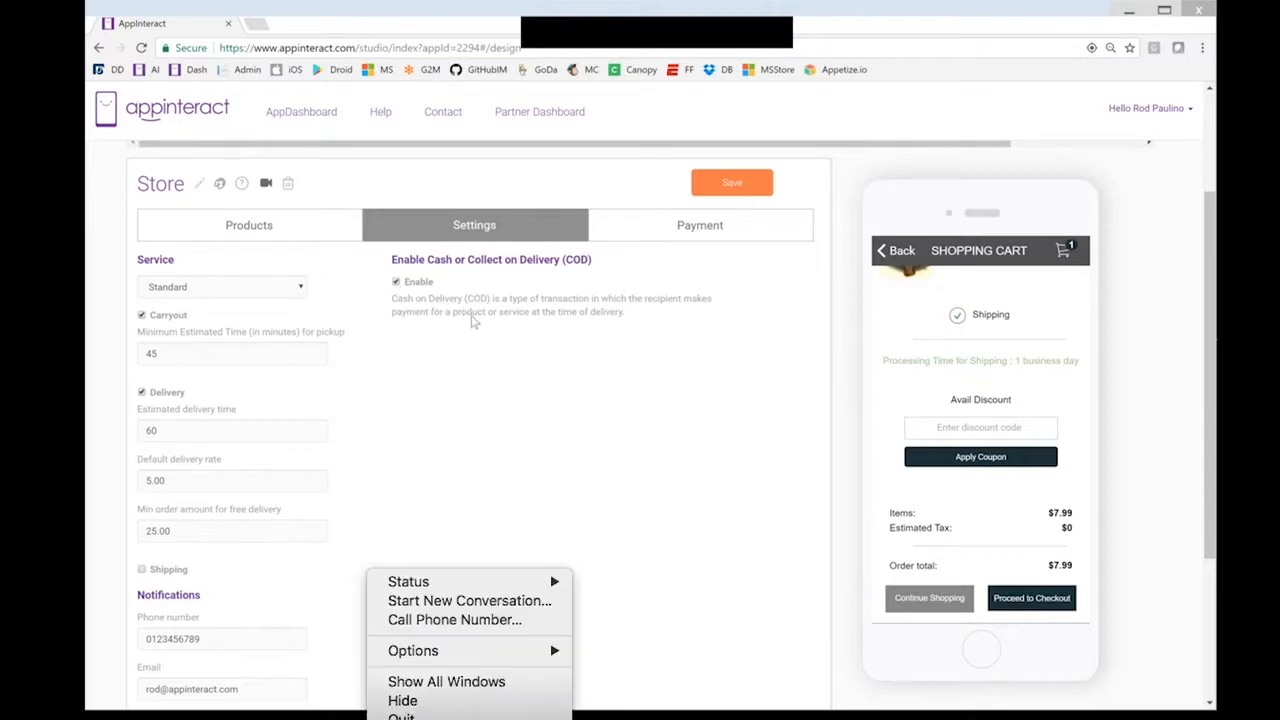
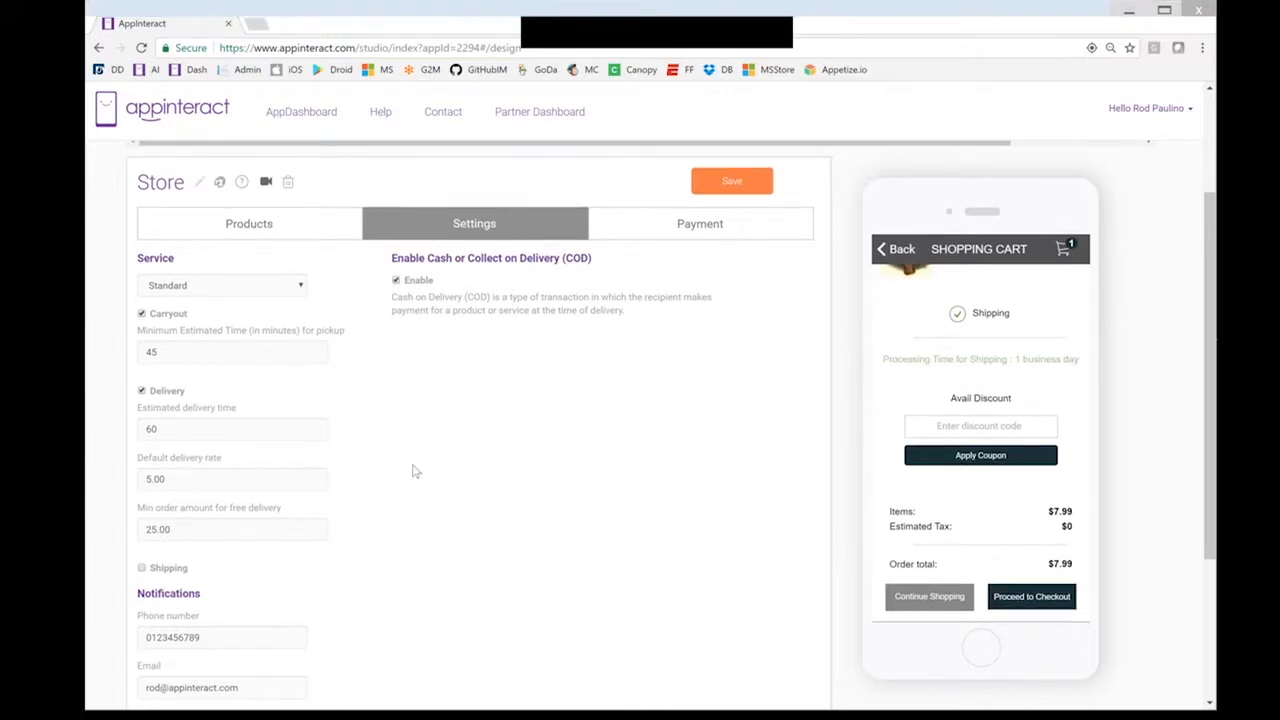
# Dismiss the settings-saved confirmation so the cart shows $5 delivery and a $12.99 total
pyautogui.scroll(-3, 600, 485)
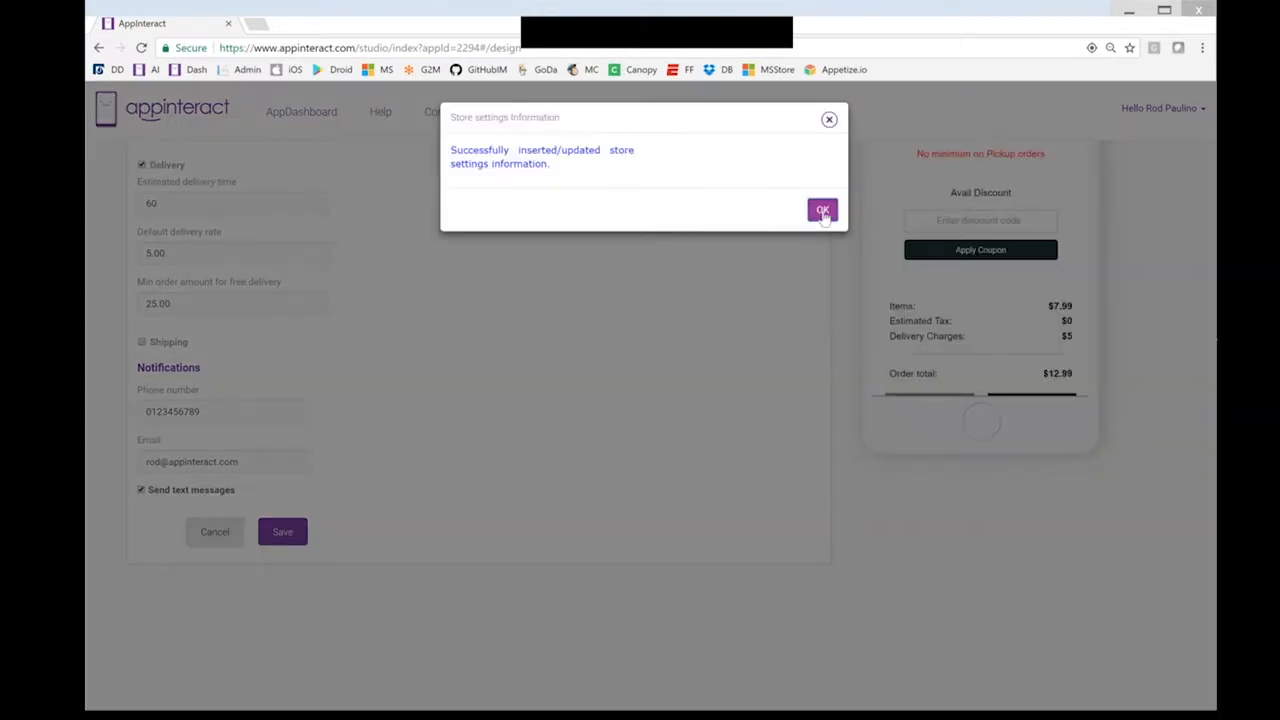
pyautogui.click(823, 211)
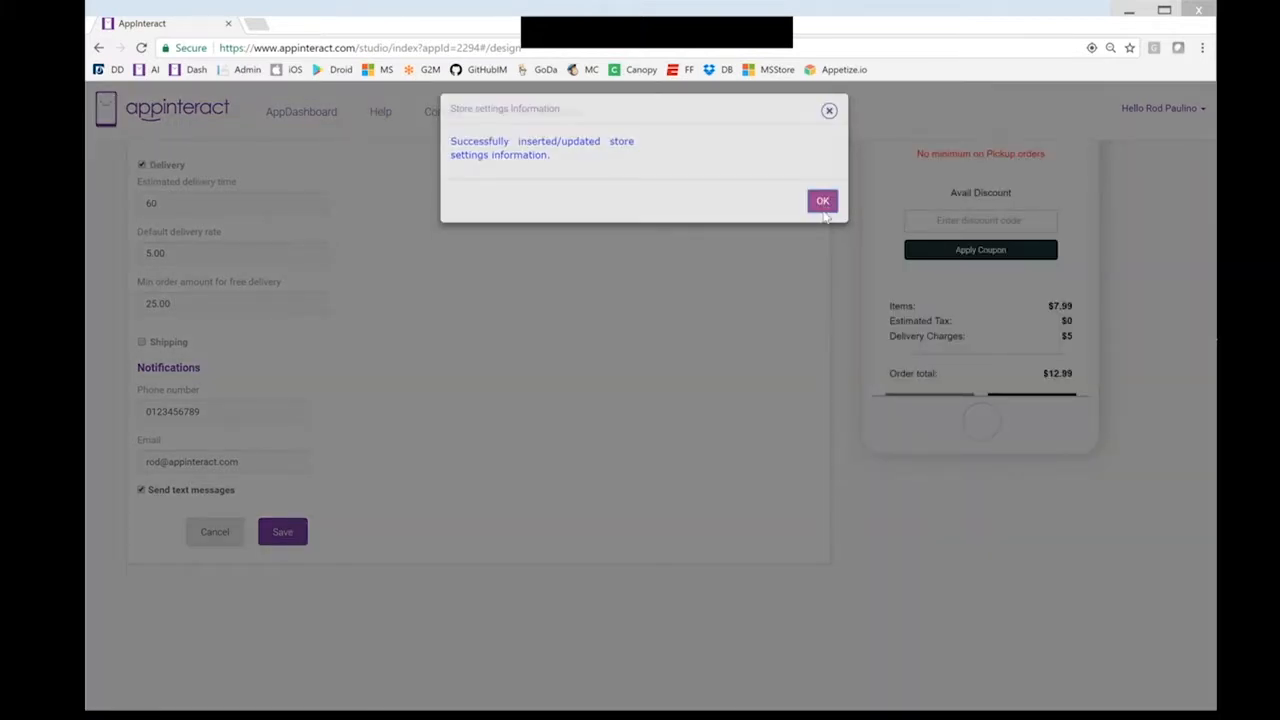
pyautogui.scroll(3, 690, 352)
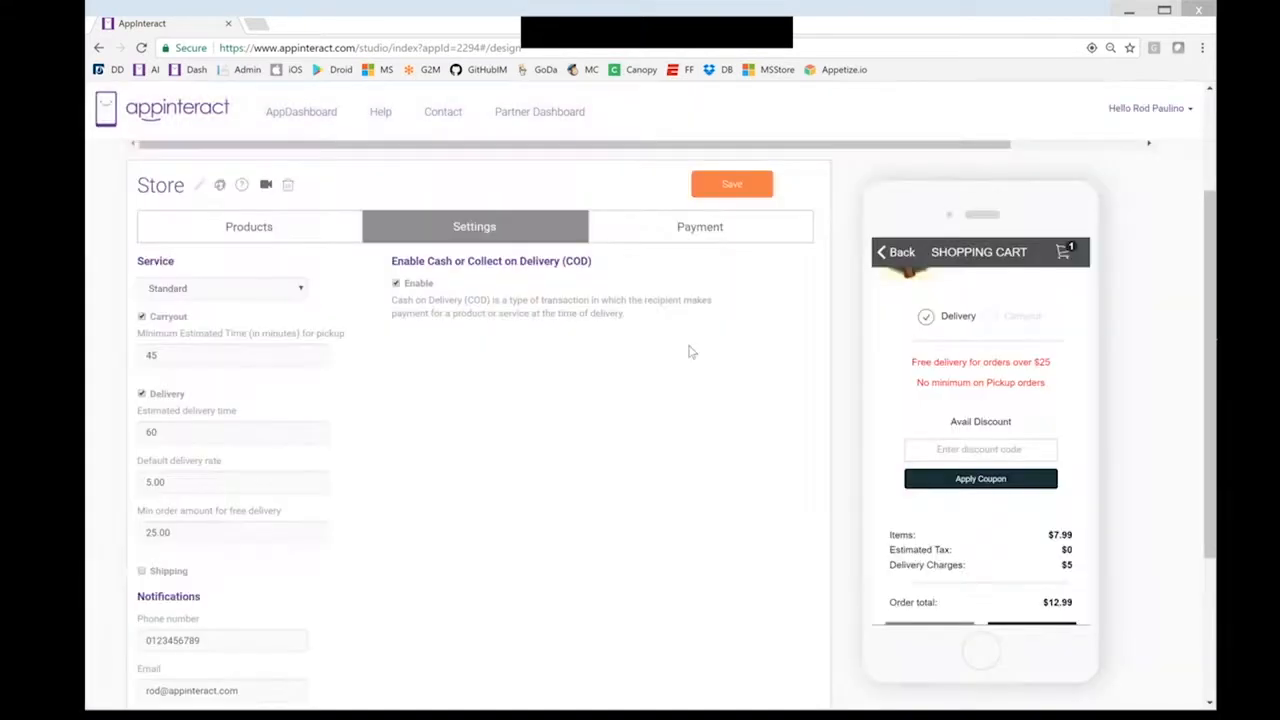
pyautogui.scroll(1, 240, 577)
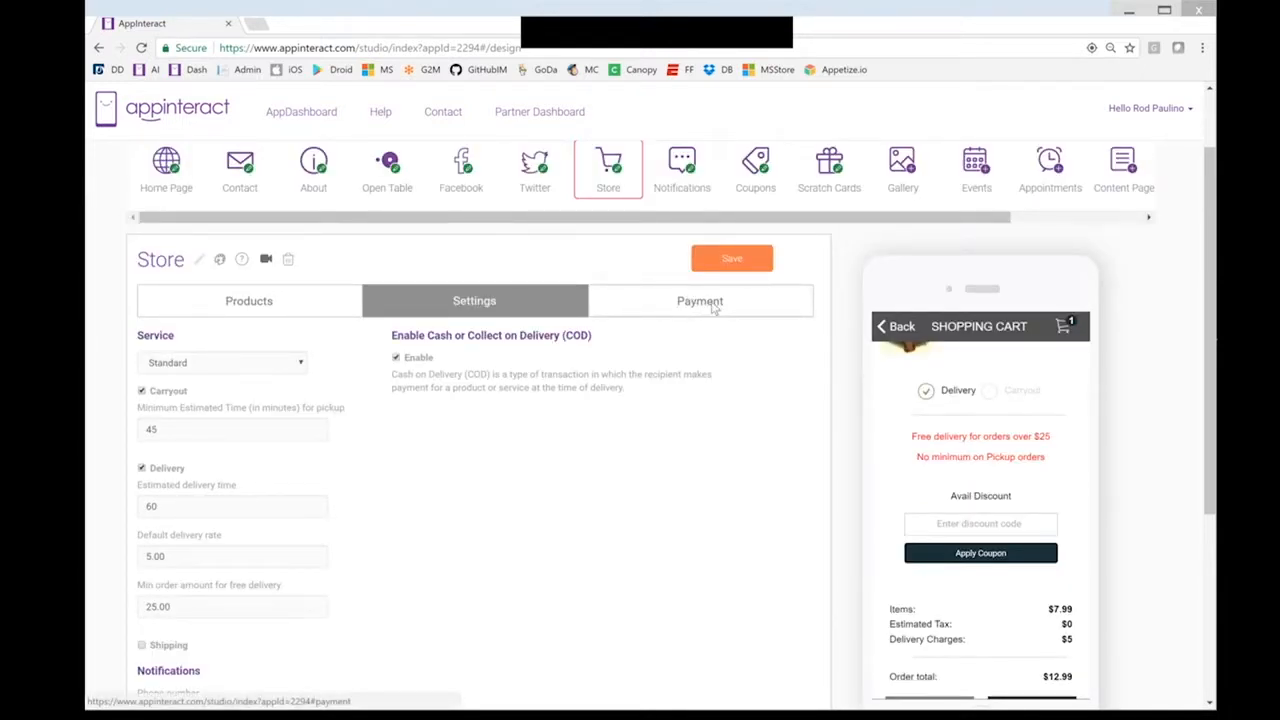
# Open the store's payment options and start connecting Stripe while staying on the builder
pyautogui.click(712, 308)
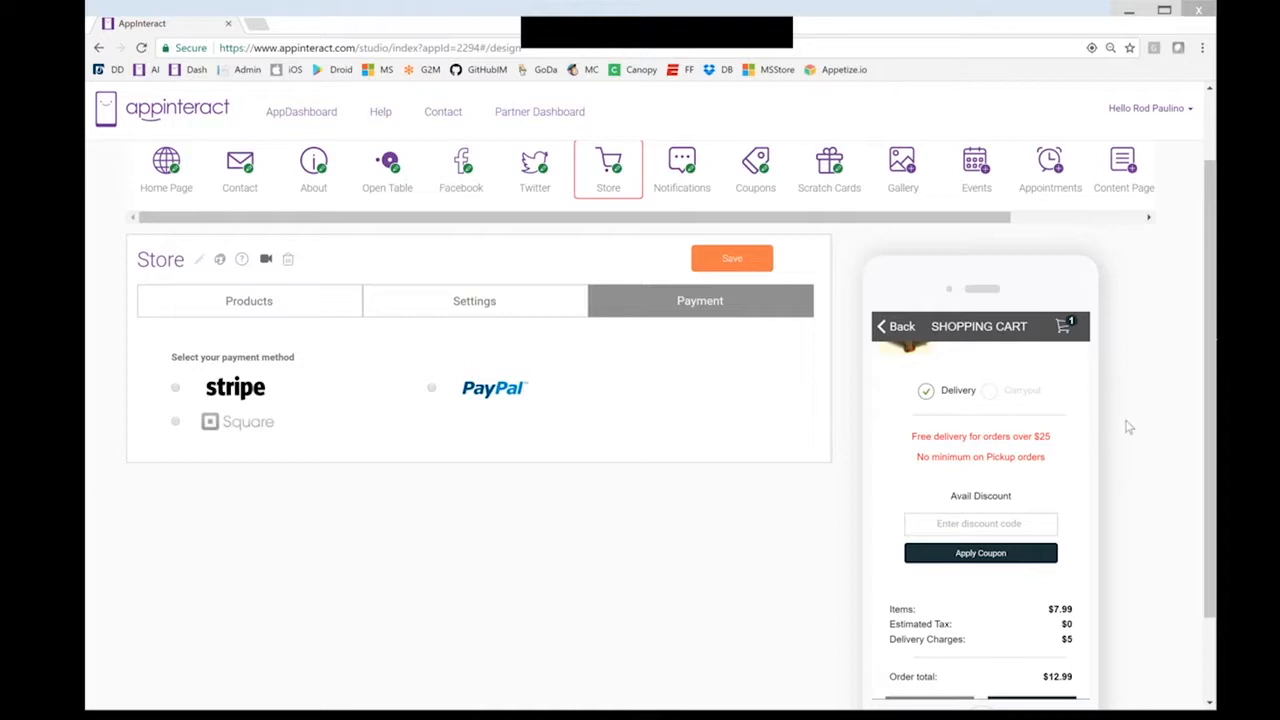
pyautogui.scroll(-1, 1129, 427)
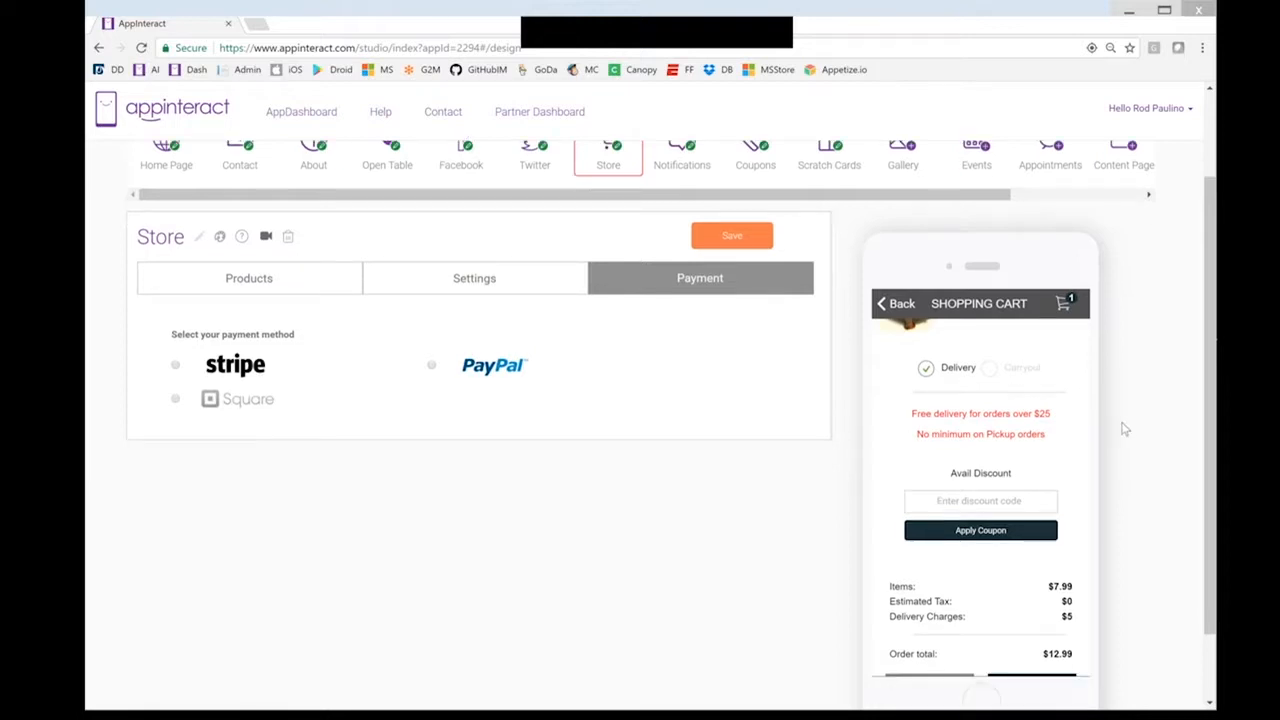
pyautogui.scroll(-2, 1124, 429)
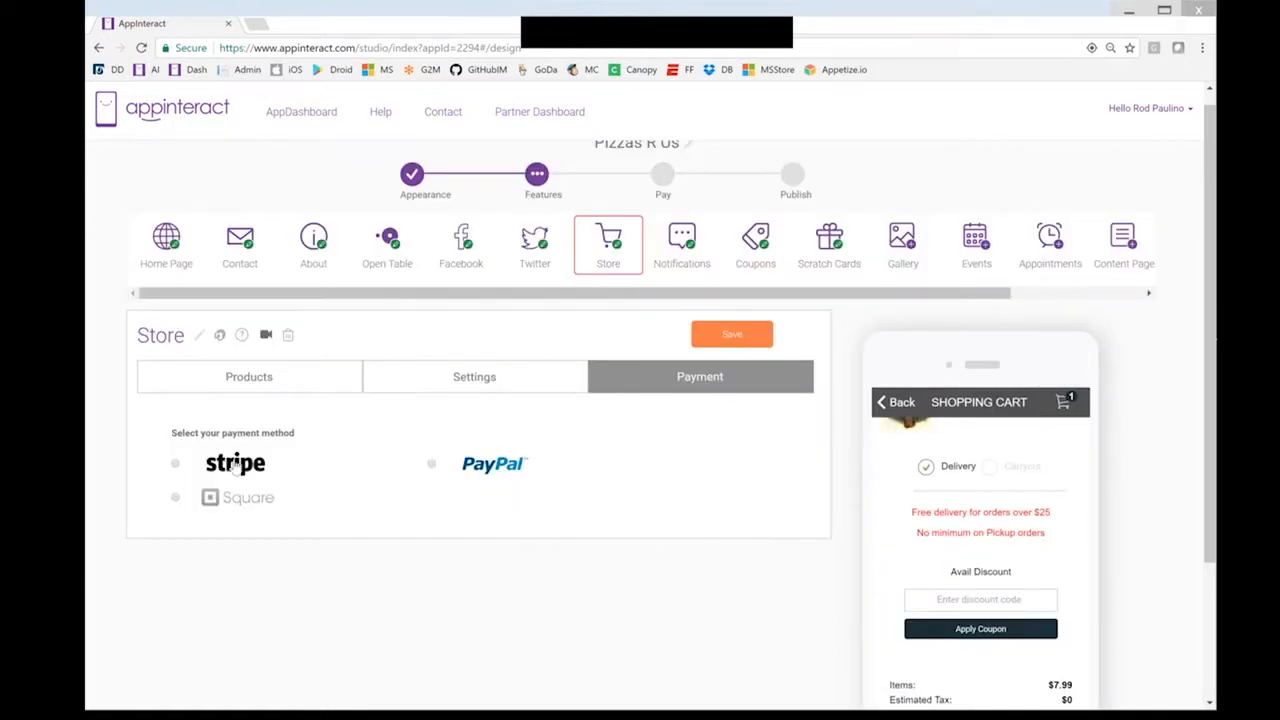
pyautogui.click(232, 465)
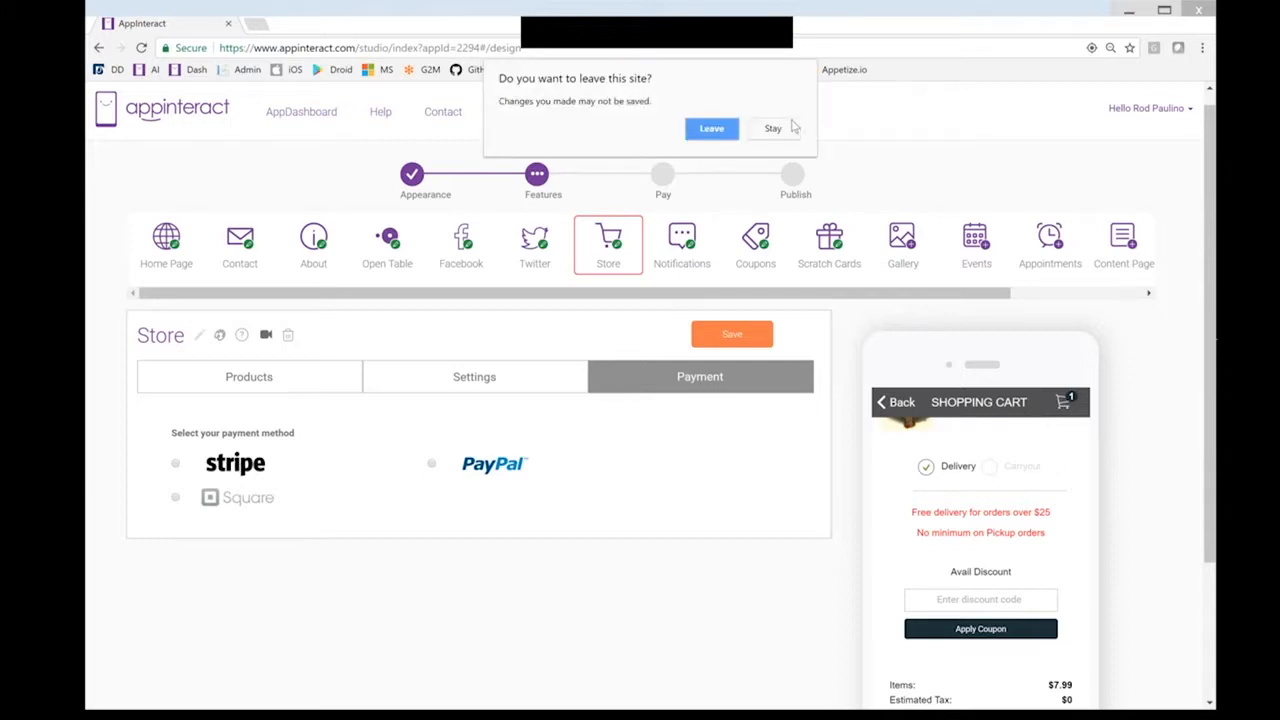
pyautogui.click(797, 129)
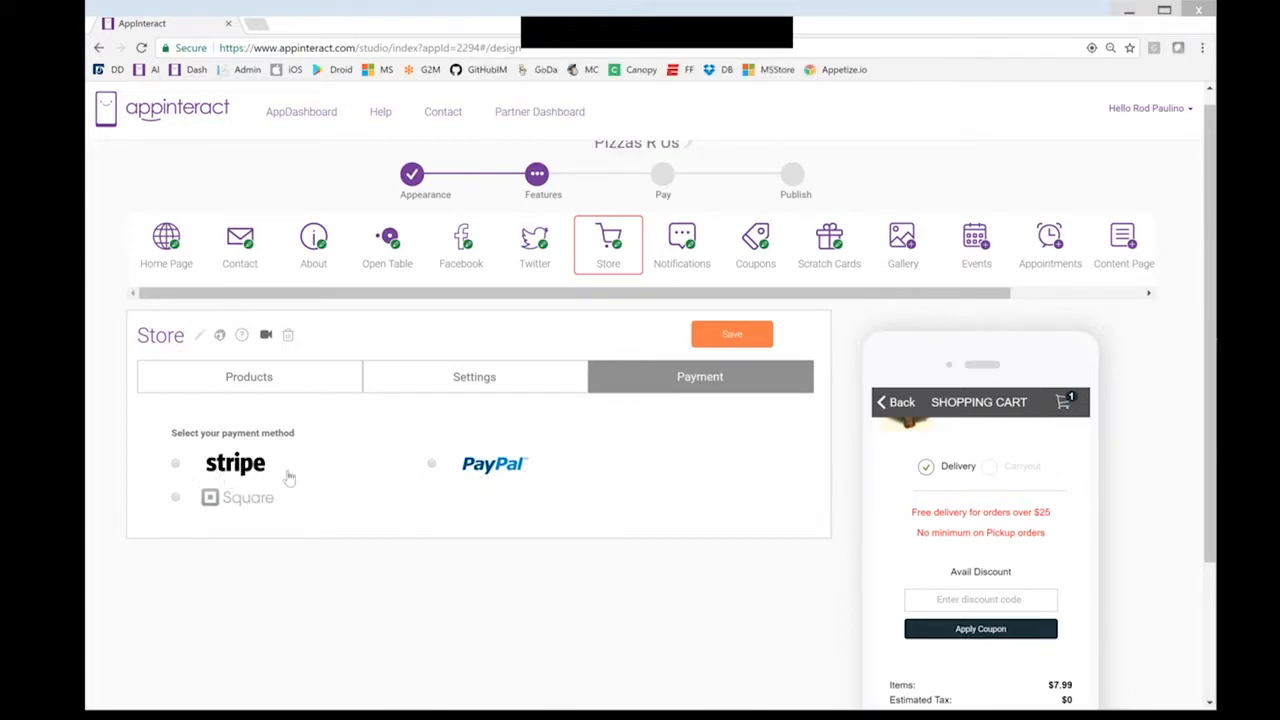
# Check PayPal's configuration without saving a Client ID, then select Stripe as the payment method
pyautogui.click(433, 465)
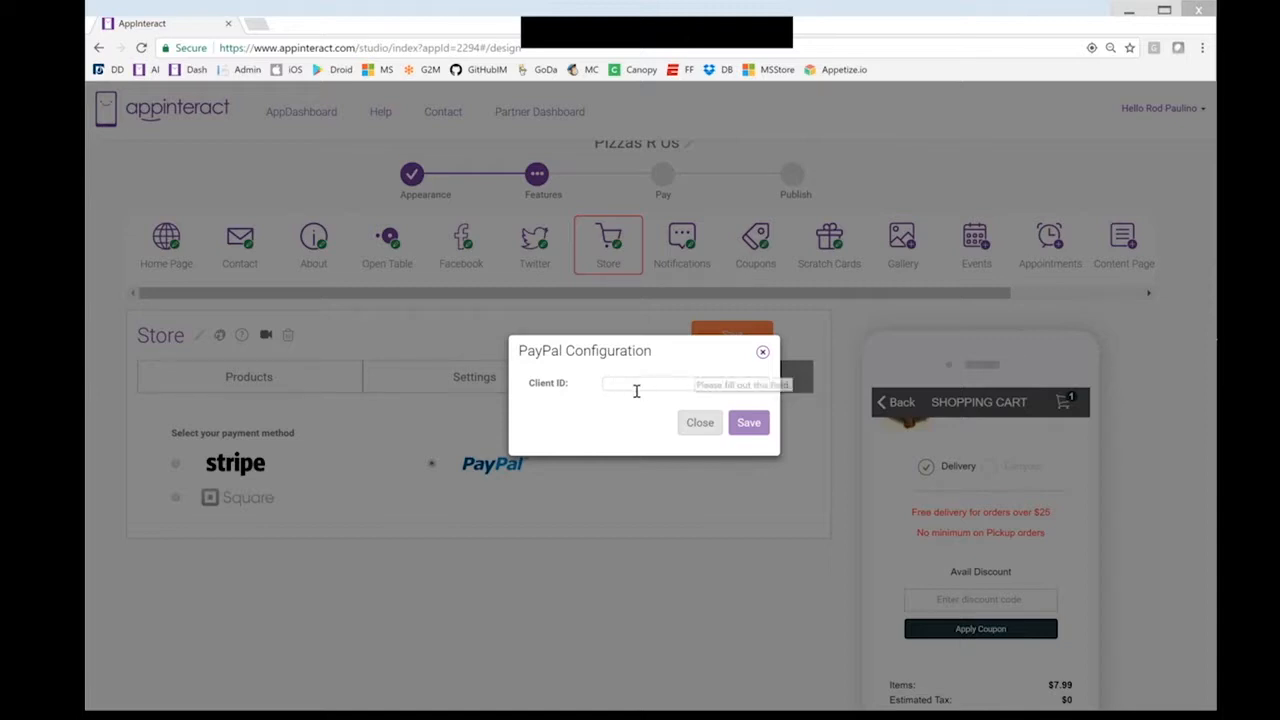
pyautogui.click(682, 424)
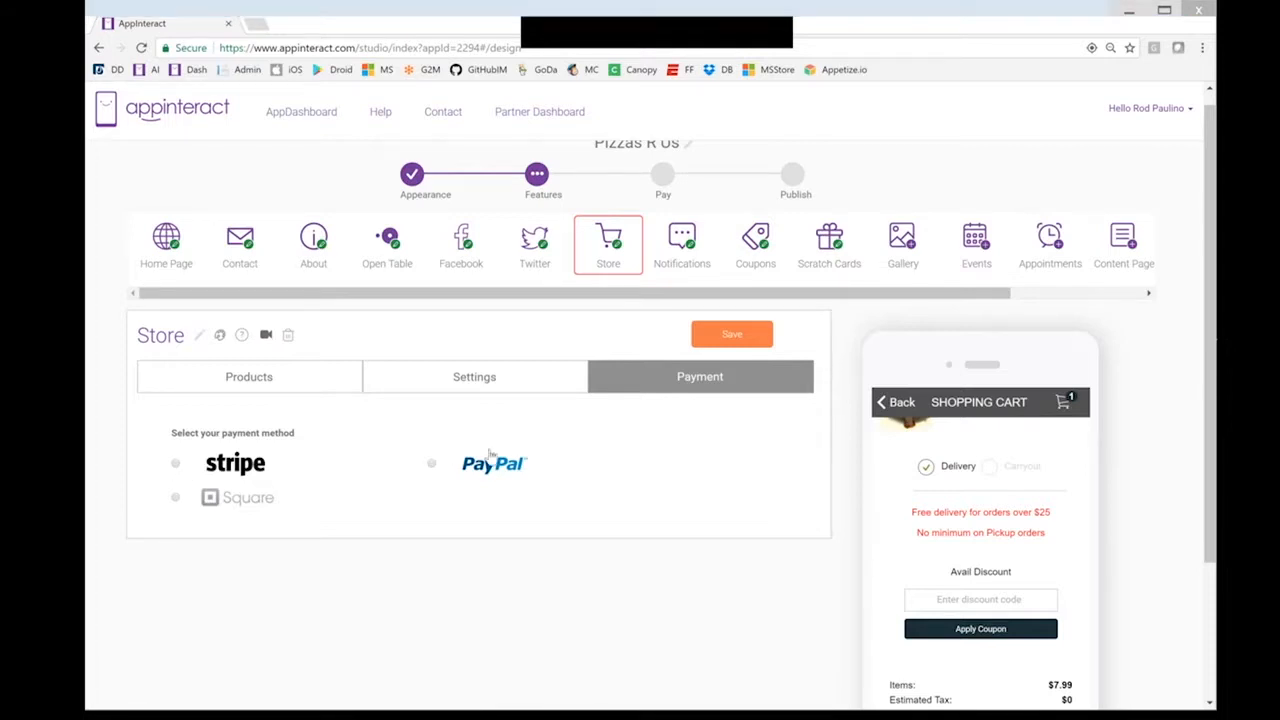
pyautogui.click(176, 464)
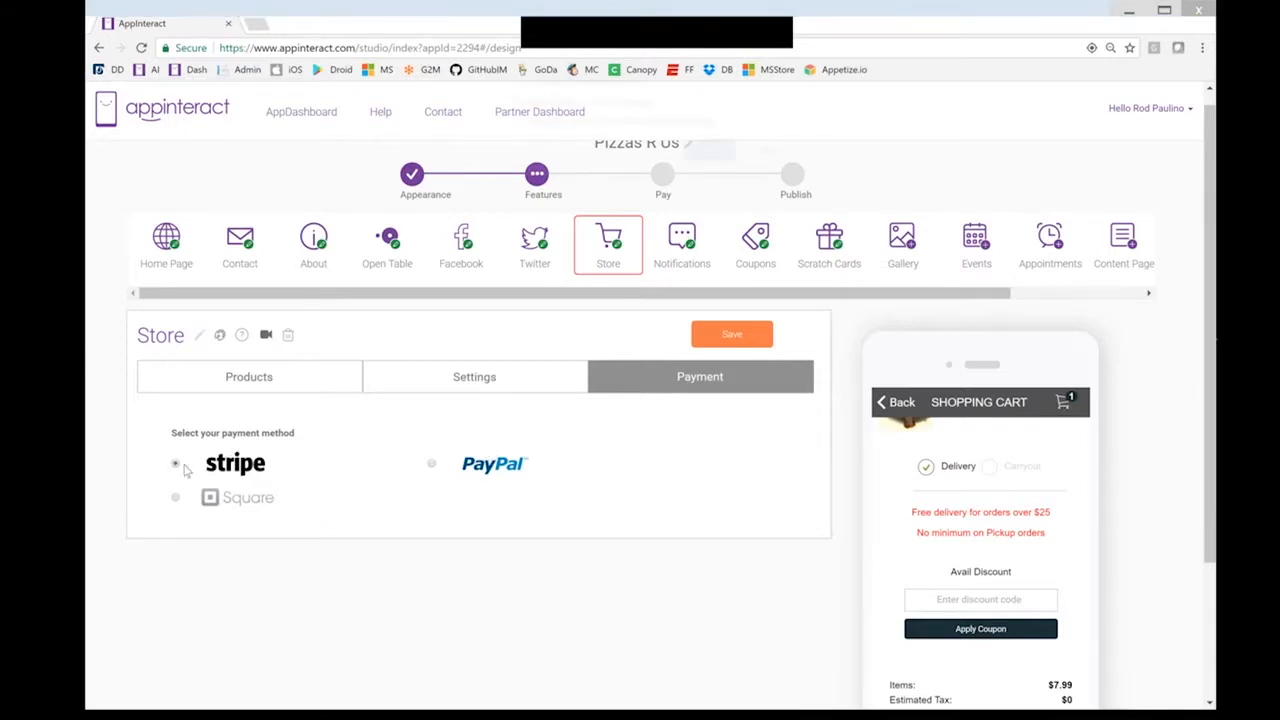
# Leave for the Stripe Connect signup page, review the onboarding form, and return to the Pizzas R Us builder
pyautogui.click(713, 152)
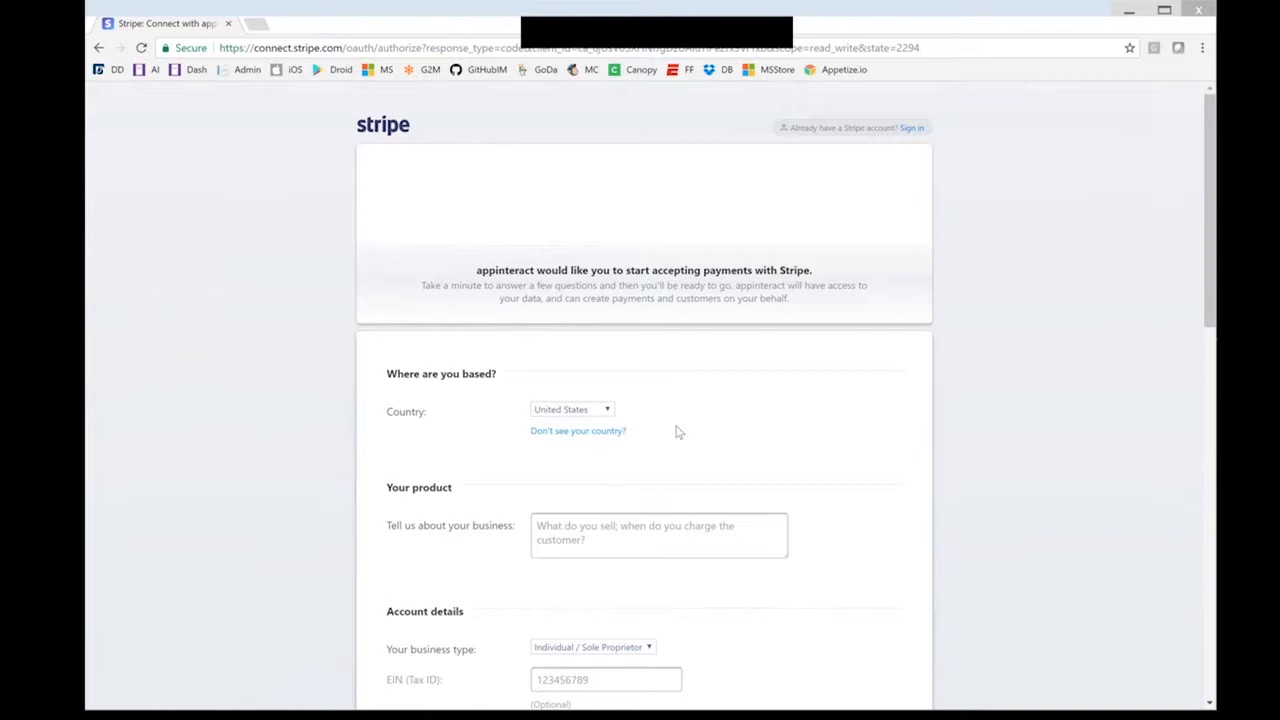
pyautogui.scroll(-1, 678, 432)
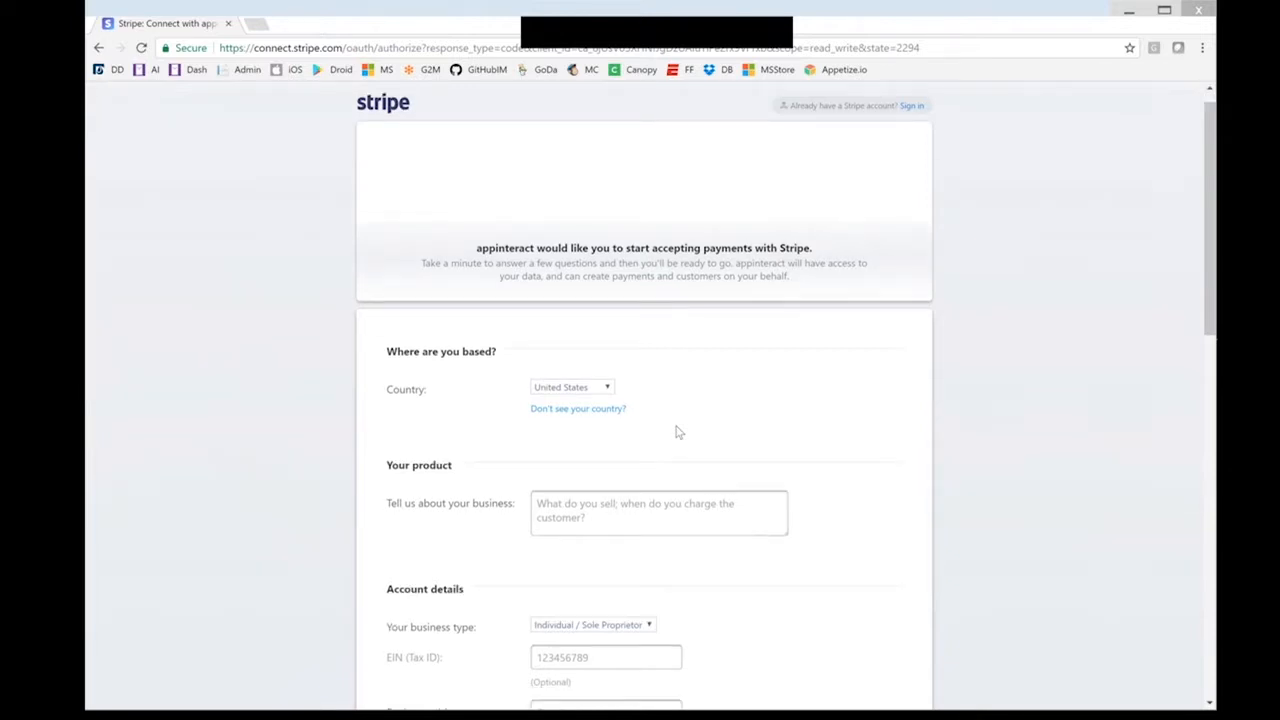
pyautogui.scroll(-4, 617, 517)
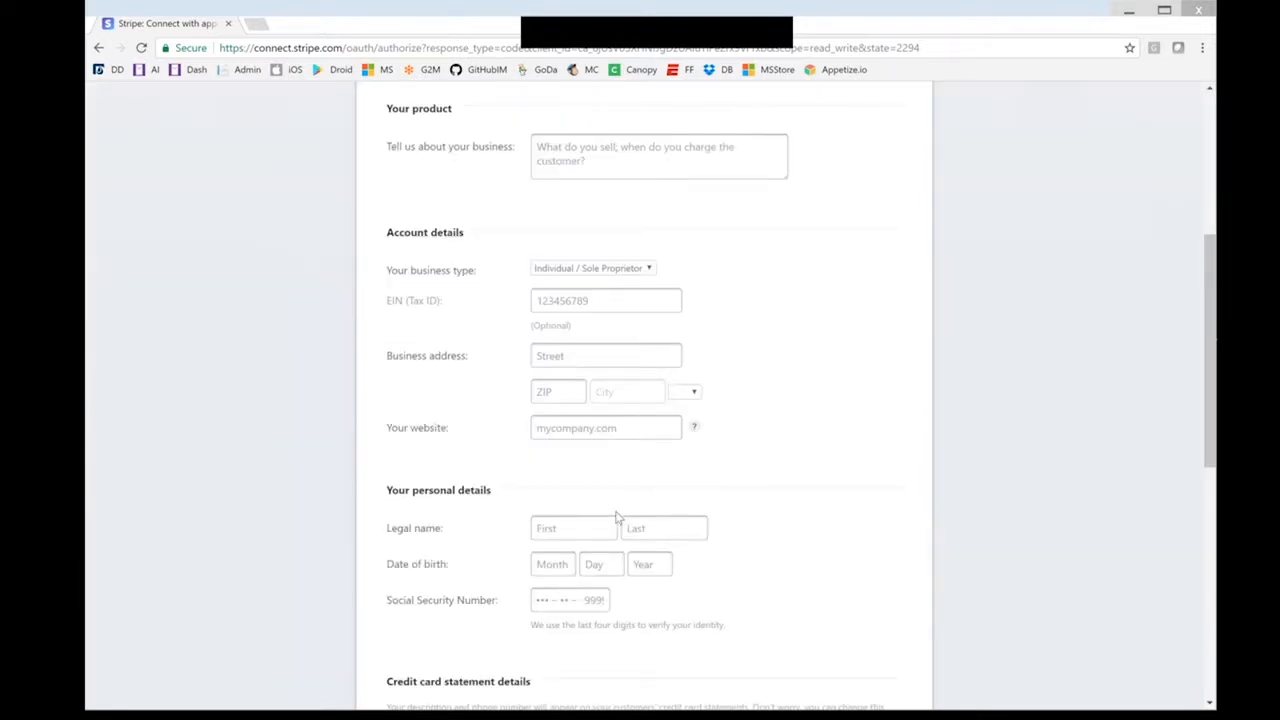
pyautogui.scroll(-3, 617, 517)
pyautogui.scroll(-3, 678, 374)
pyautogui.scroll(10, 678, 374)
pyautogui.click(99, 48)
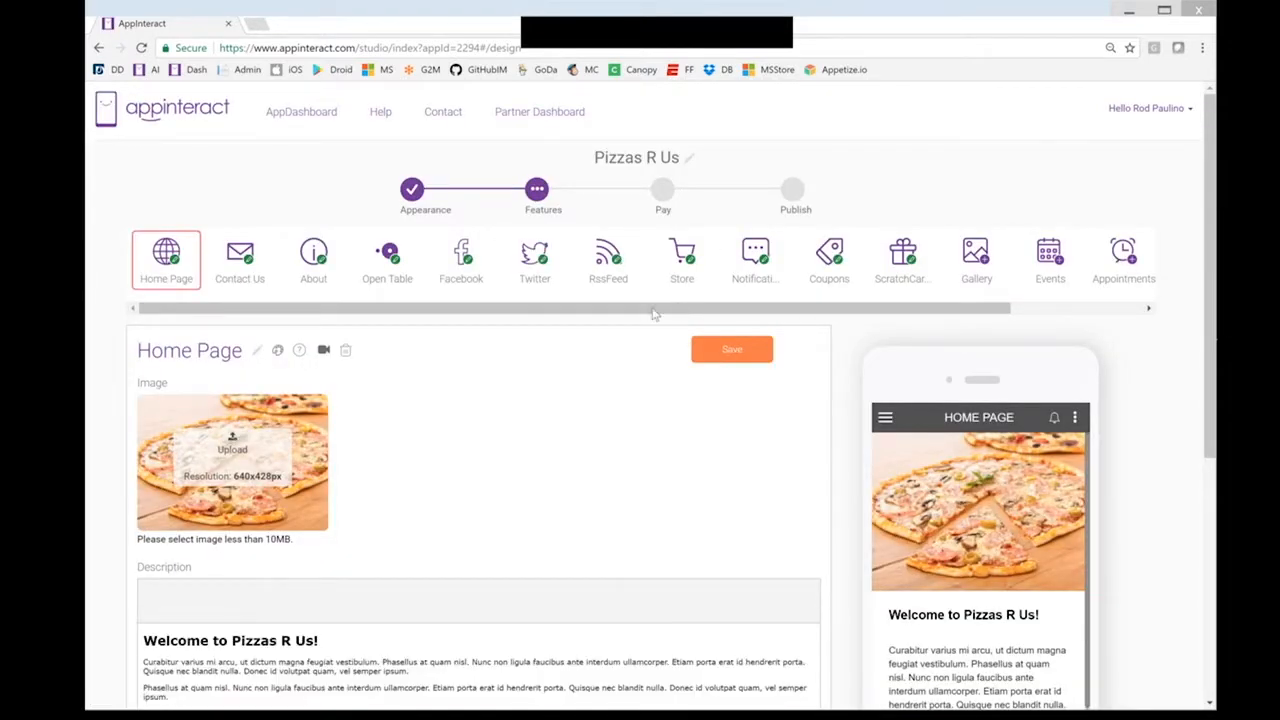
# In the Store preview, add the Chicago Deep Dish from Pizzas > Deep Dish Pizza to the cart
pyautogui.click(710, 260)
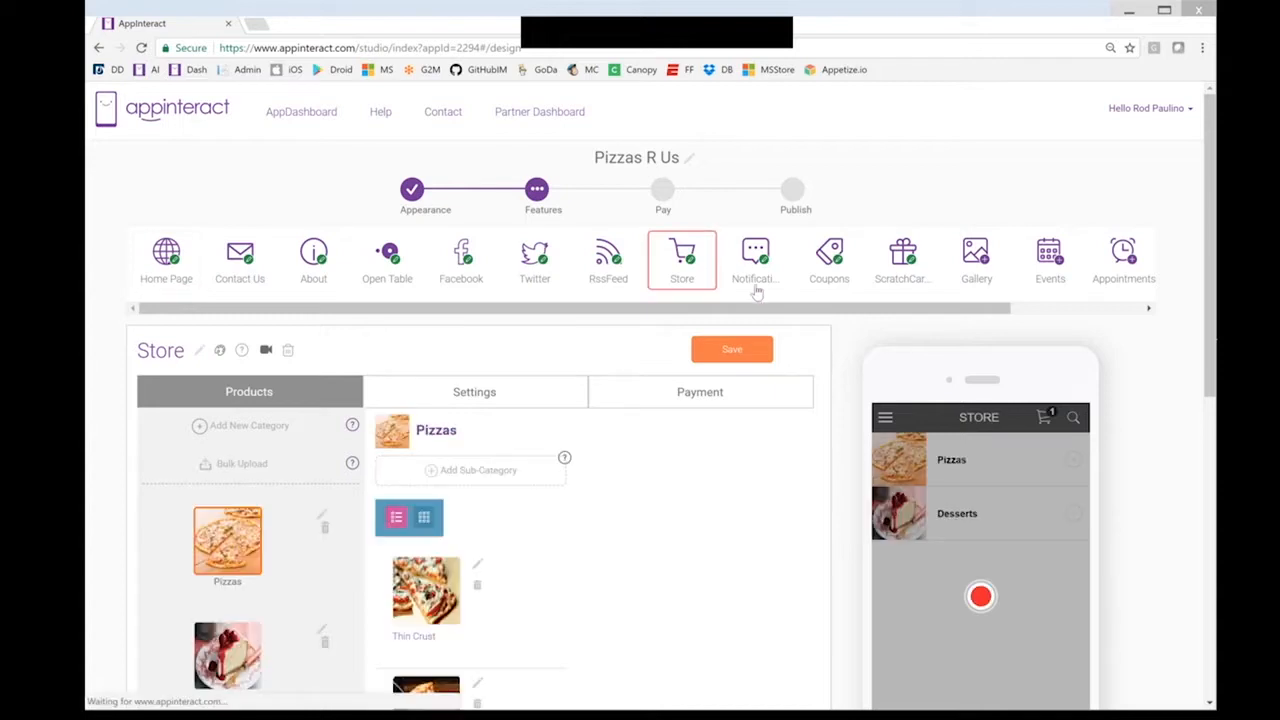
pyautogui.moveTo(837, 309); pyautogui.dragTo(985, 312)
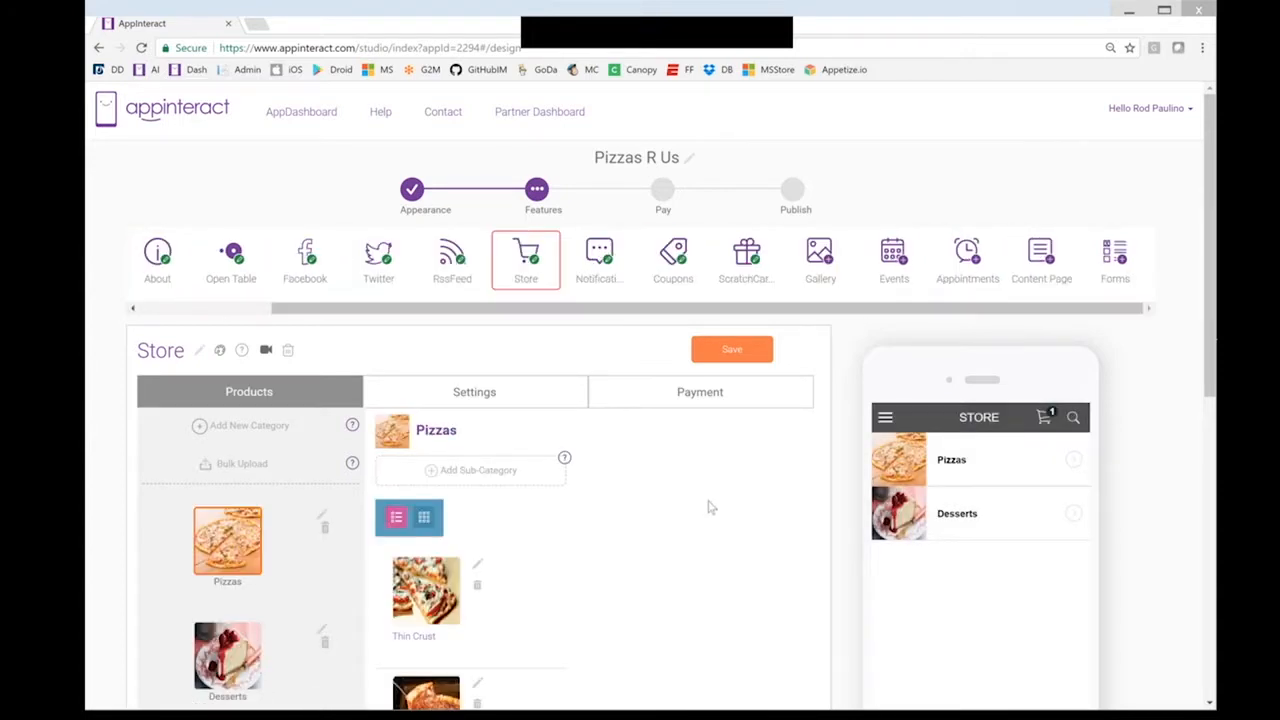
pyautogui.click(933, 466)
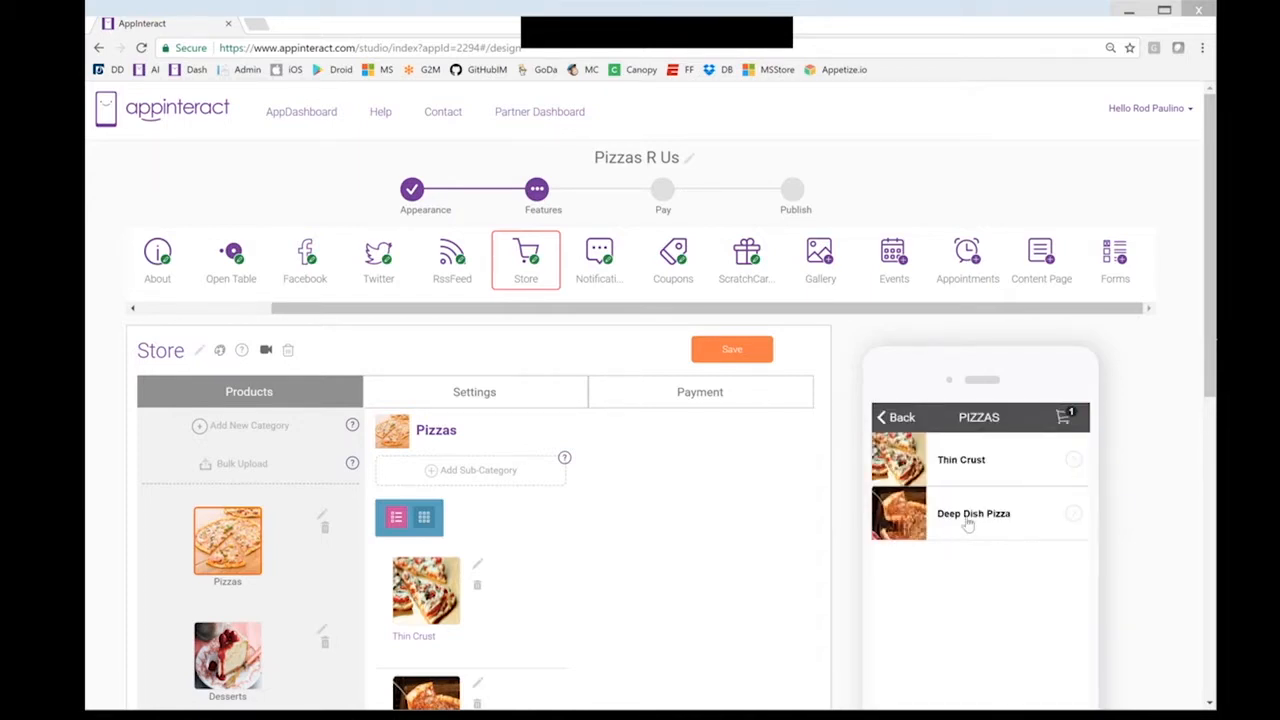
pyautogui.click(968, 522)
pyautogui.click(973, 466)
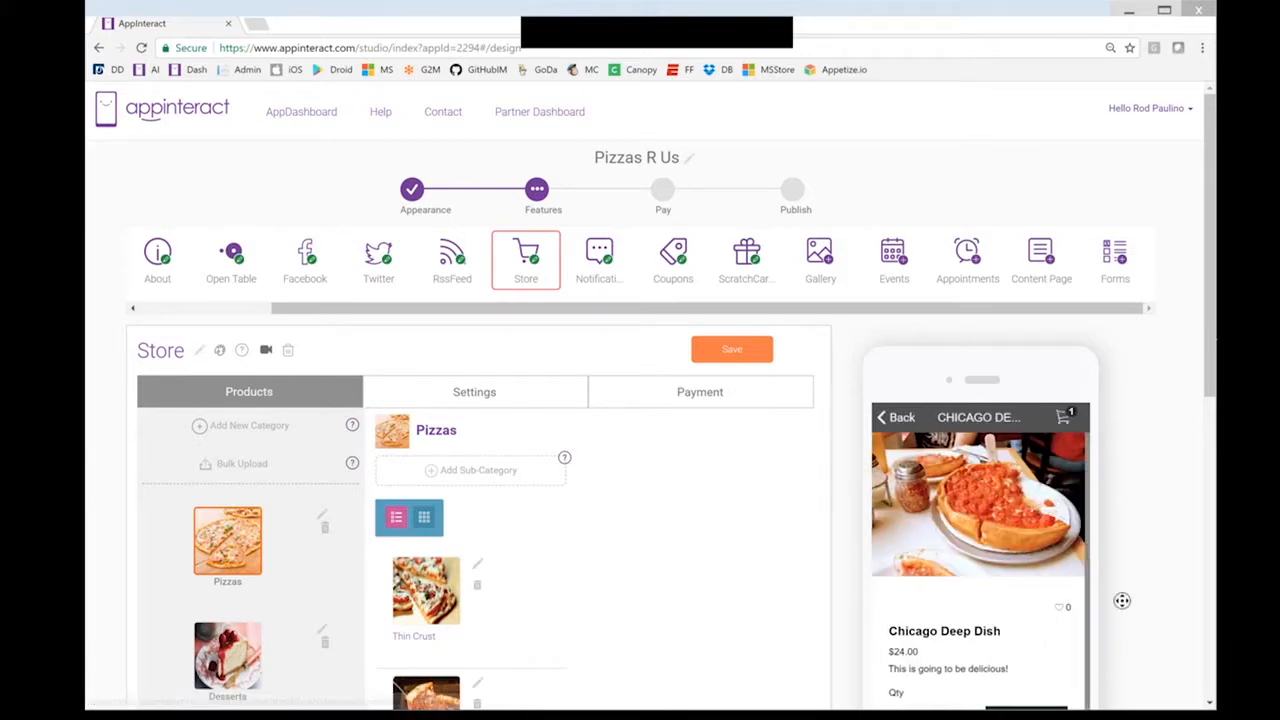
pyautogui.click(1038, 697)
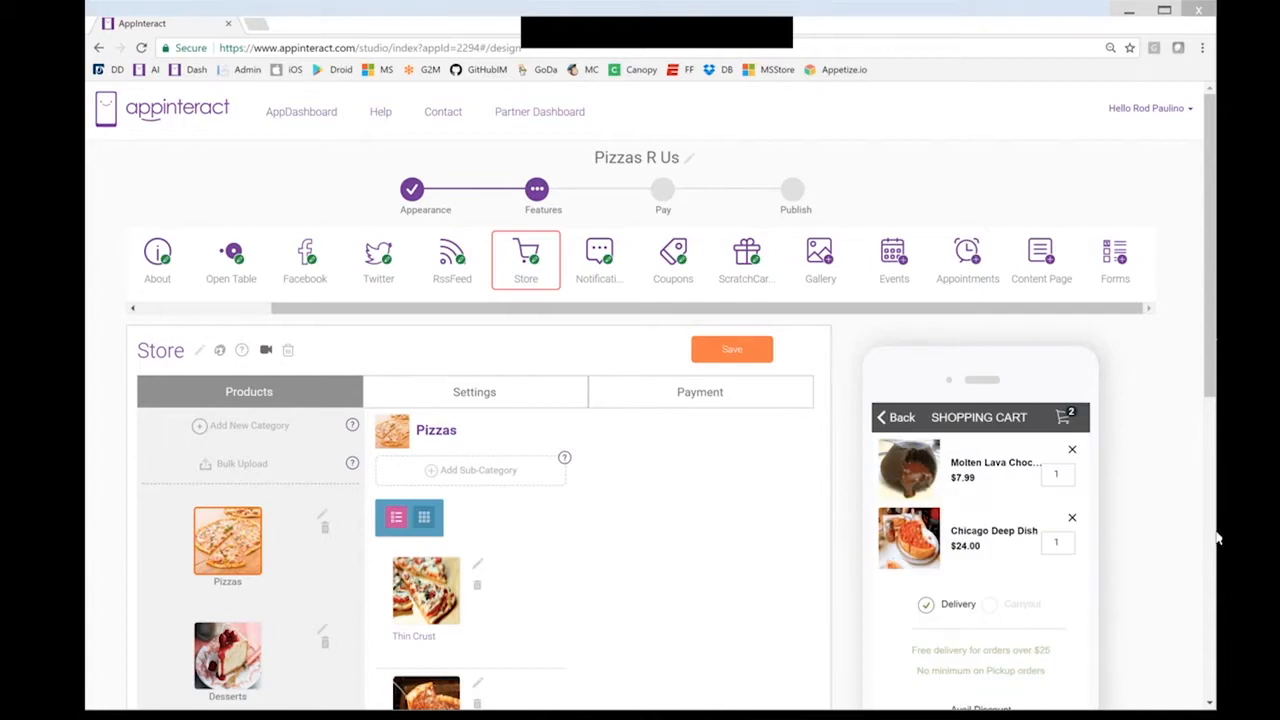
# Review the cart preview holding the $24.00 Chicago Deep Dish and $7.99 Molten Lava Chocolate
pyautogui.scroll(-3, 1217, 539)
pyautogui.scroll(1, 1171, 457)
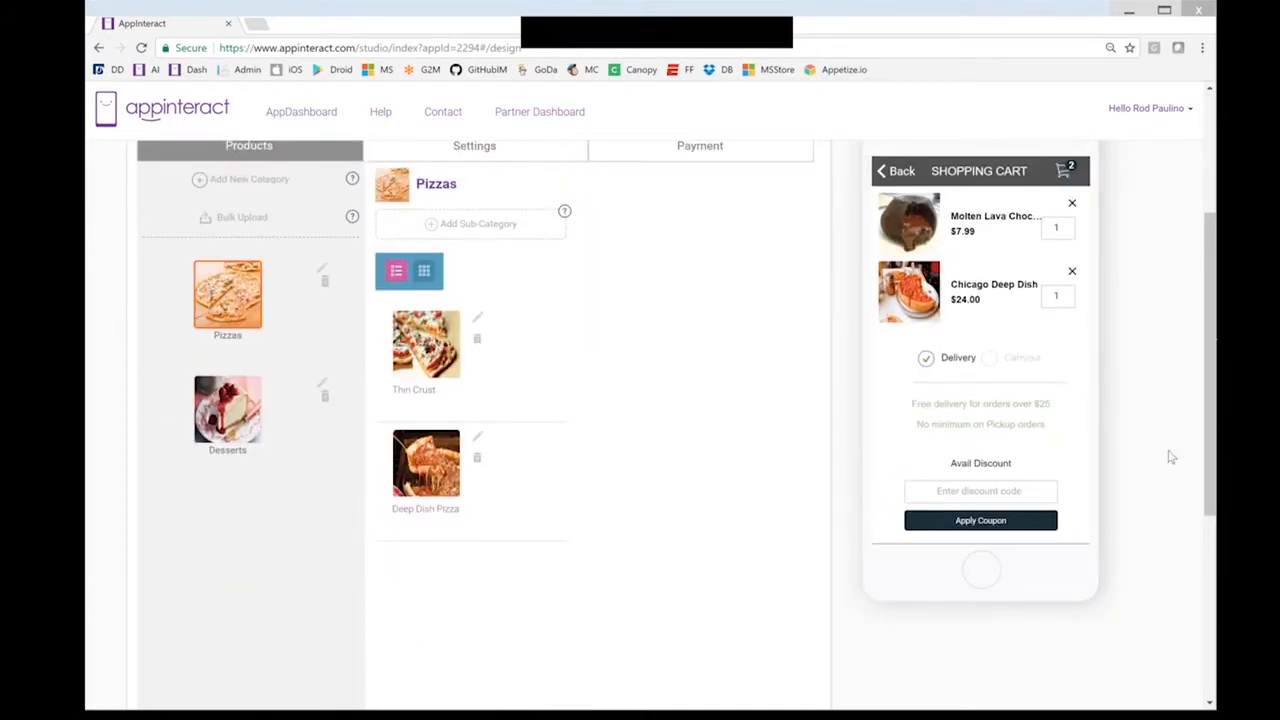
pyautogui.moveTo(1210, 436); pyautogui.dragTo(1210, 324)
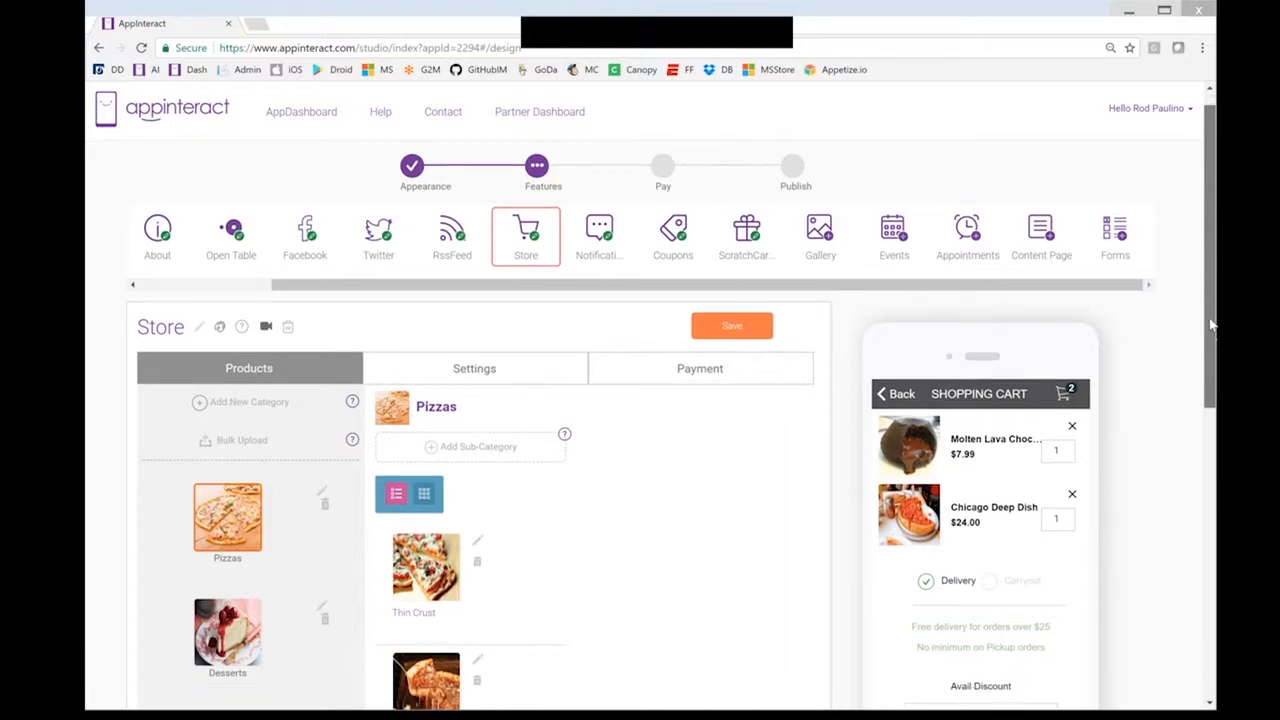
pyautogui.scroll(-1, 1211, 325)
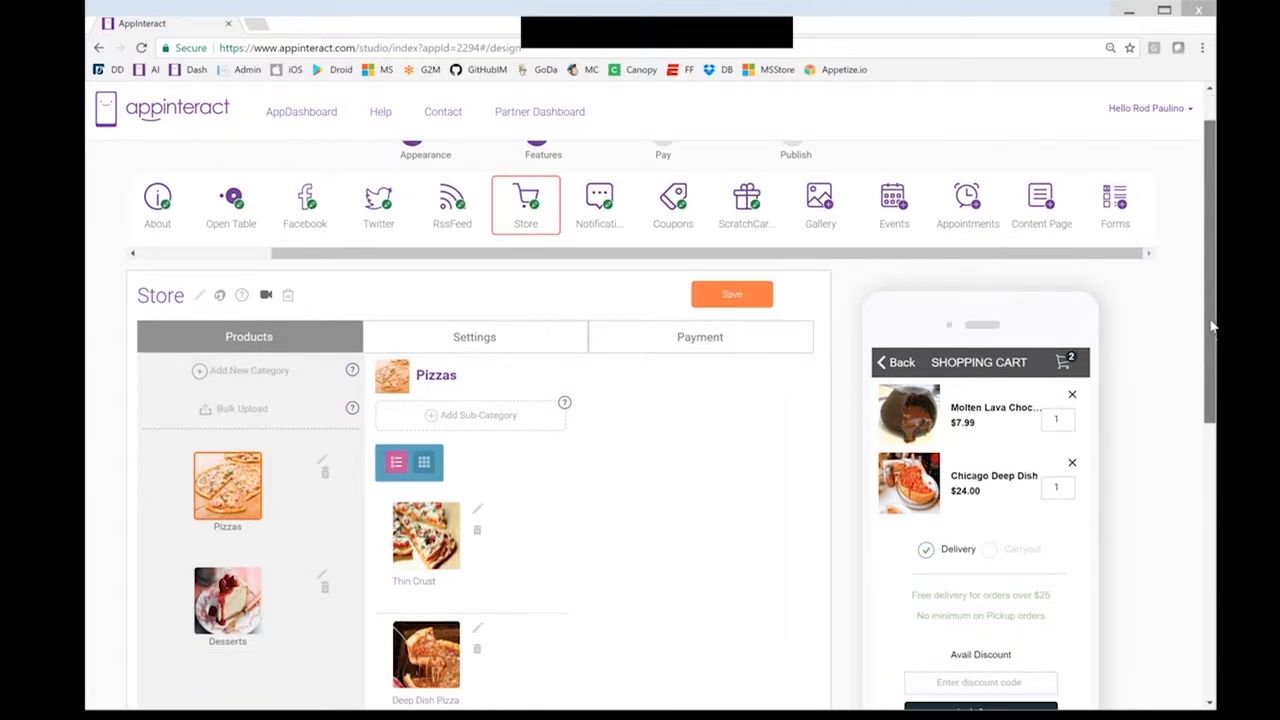
pyautogui.moveTo(1212, 327); pyautogui.dragTo(1211, 322)
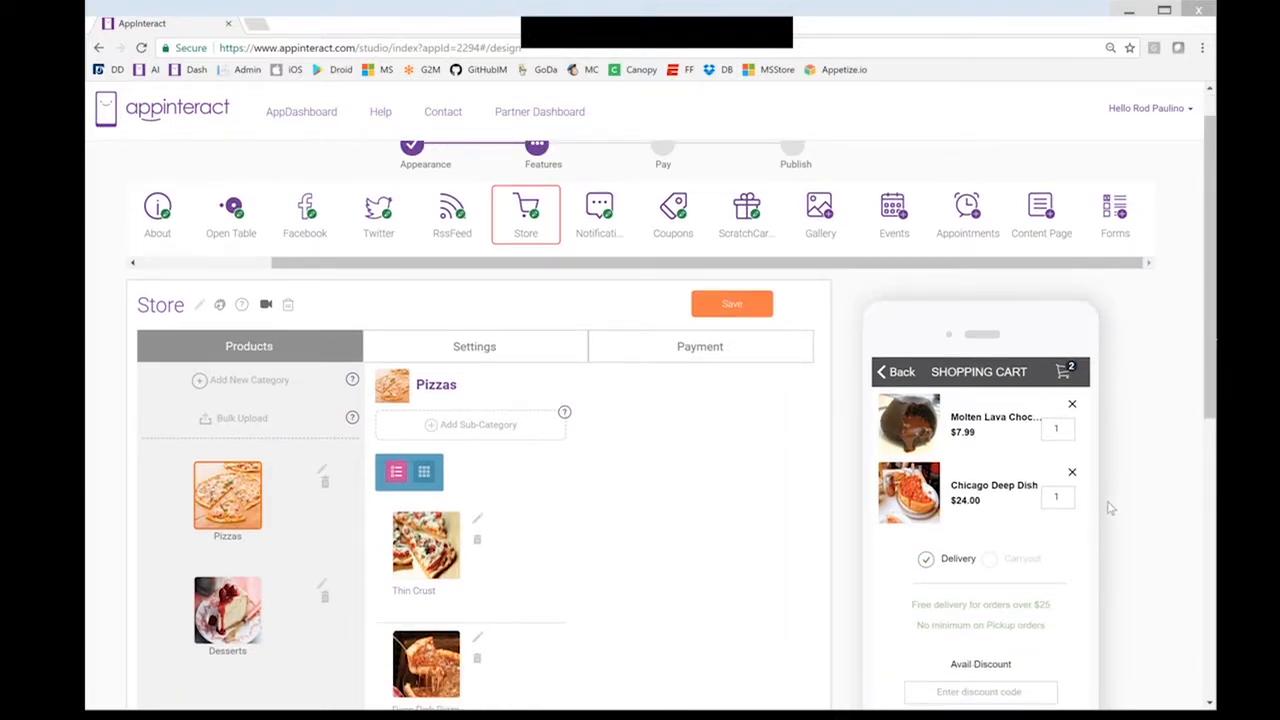
pyautogui.scroll(-1, 1107, 512)
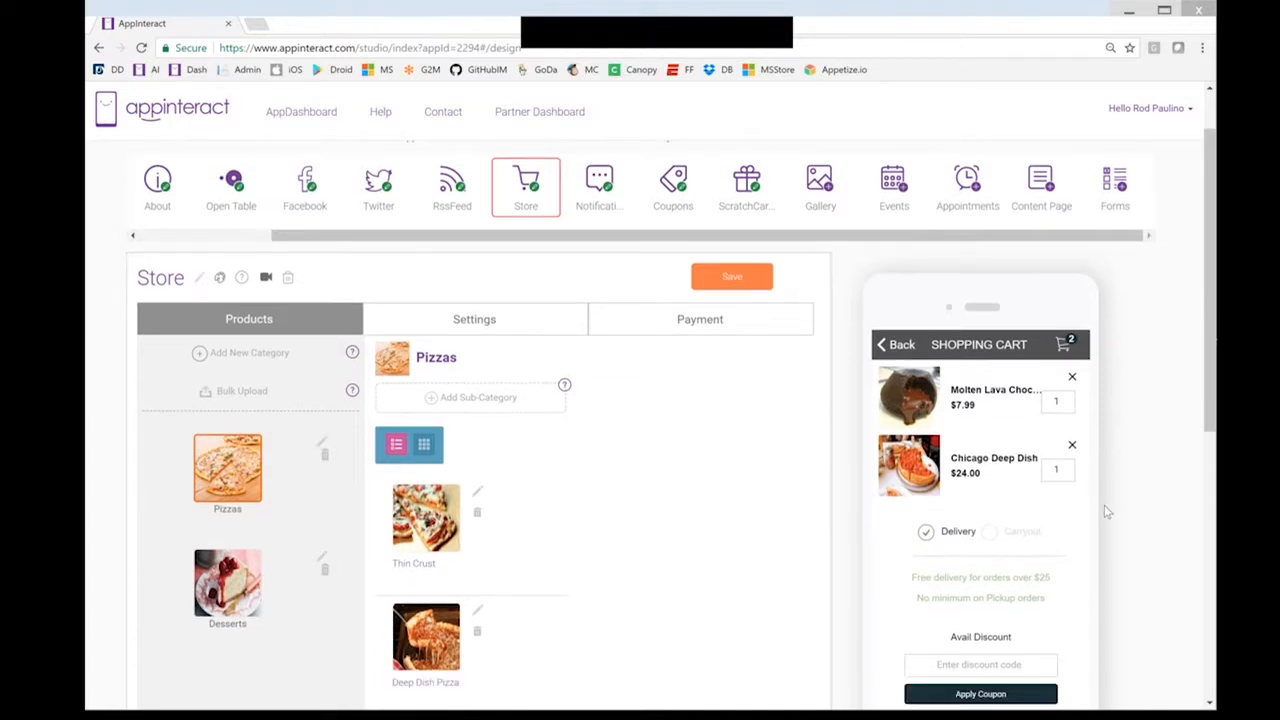
pyautogui.scroll(-1, 1107, 512)
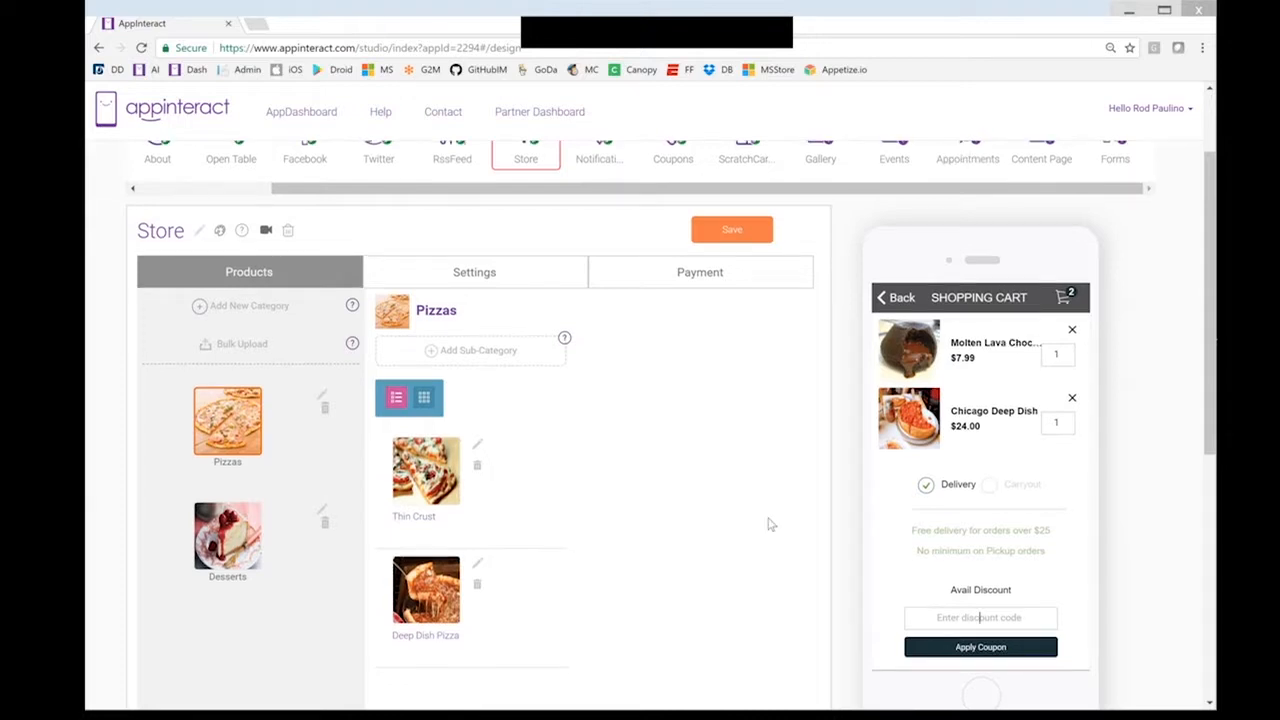
pyautogui.scroll(2, 766, 523)
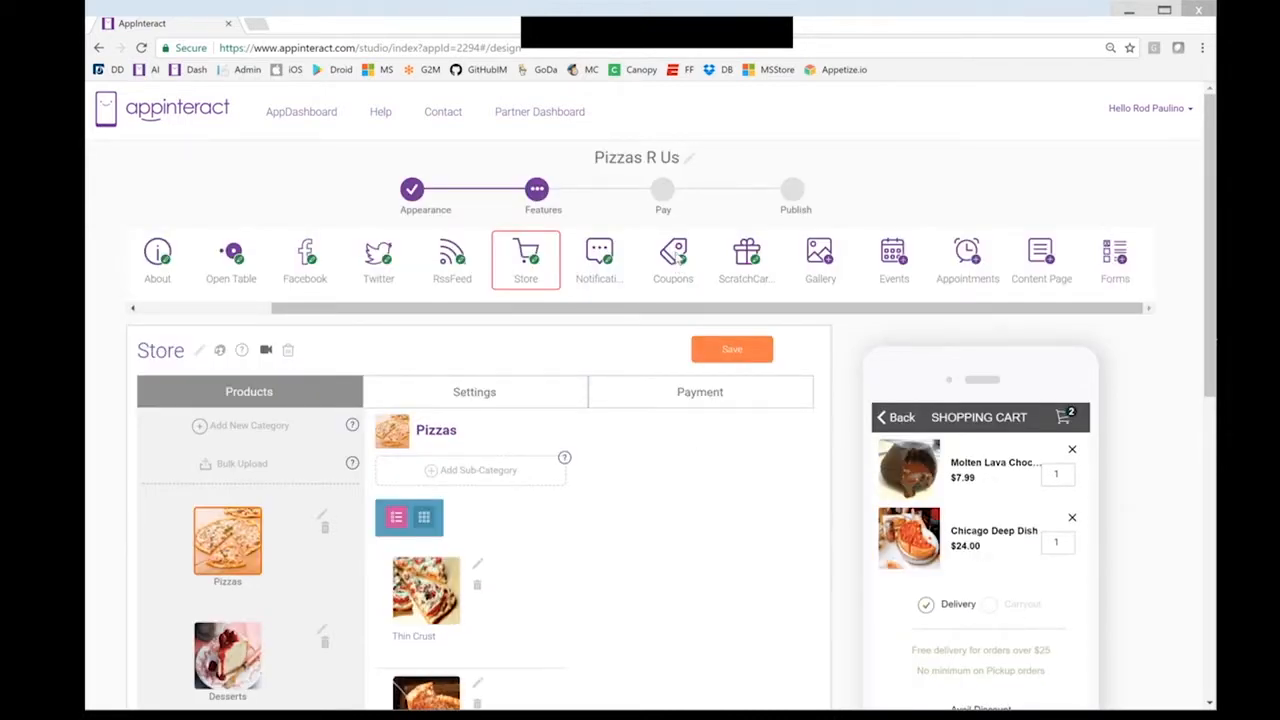
# Create a new coupon and upload deep-dish-pizza-3[1] as its picture
pyautogui.click(673, 258)
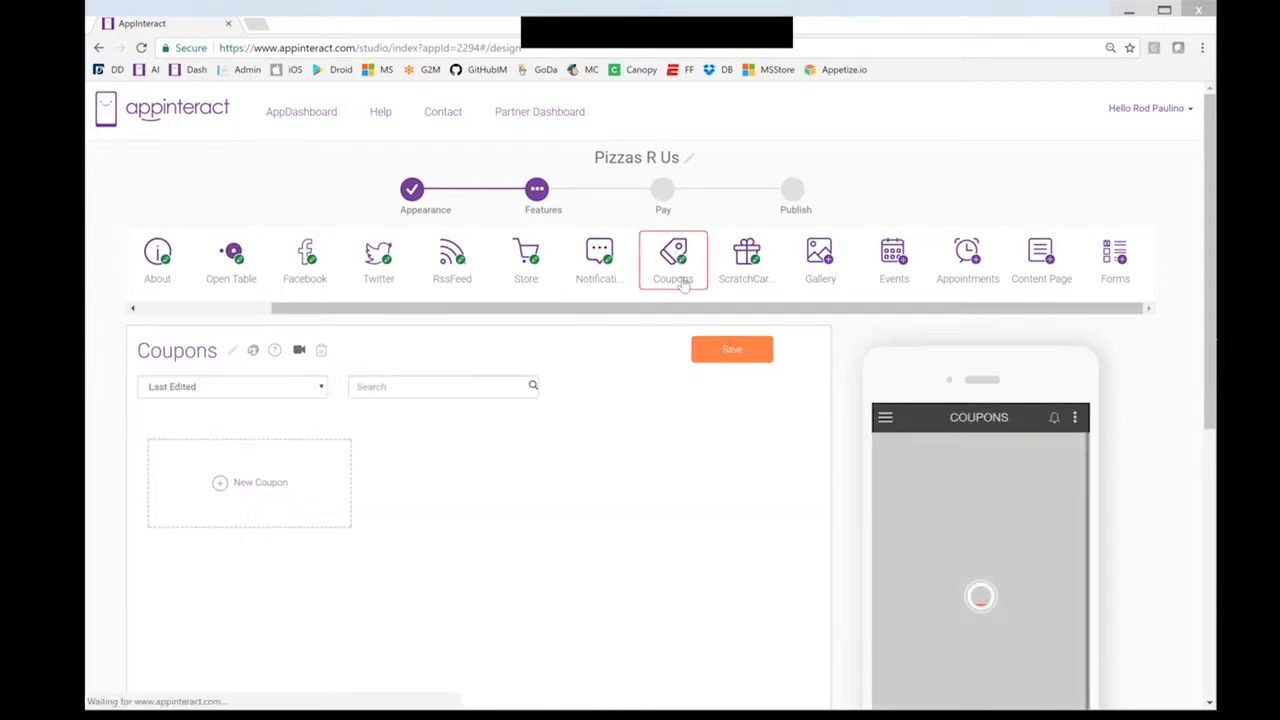
pyautogui.click(255, 487)
pyautogui.scroll(-2, 648, 482)
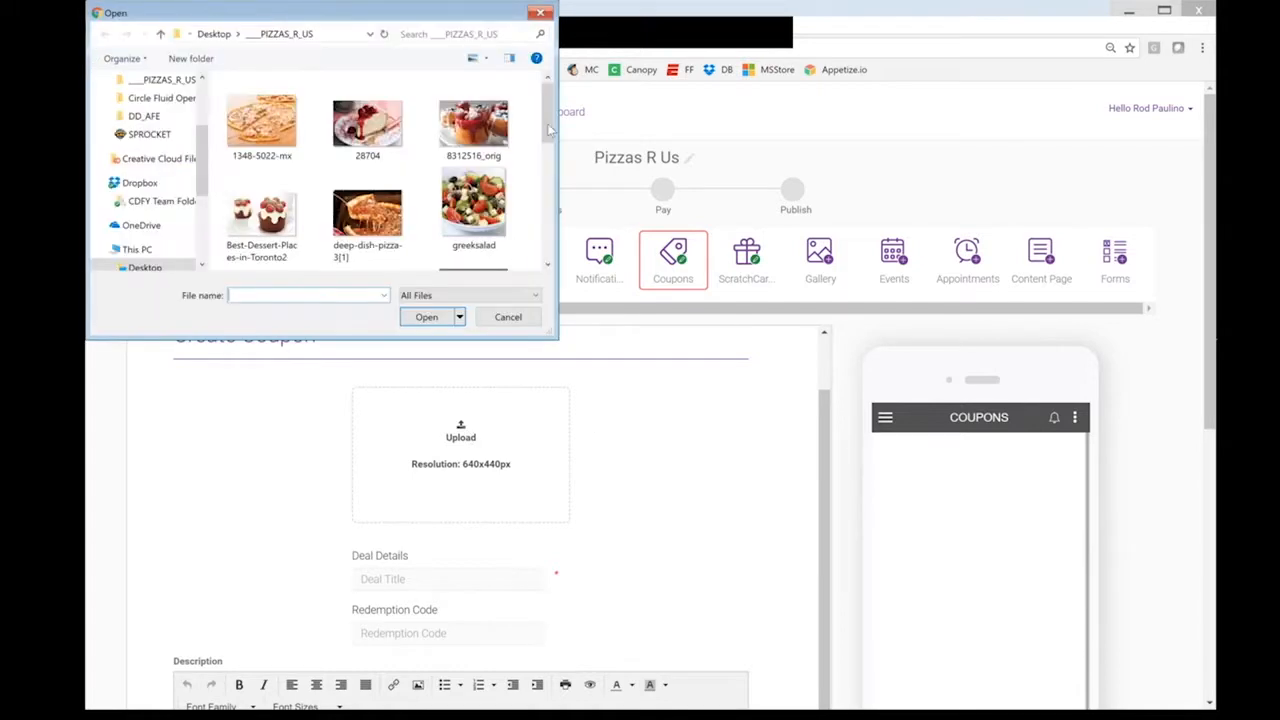
pyautogui.scroll(-2, 367, 200)
pyautogui.click(367, 200)
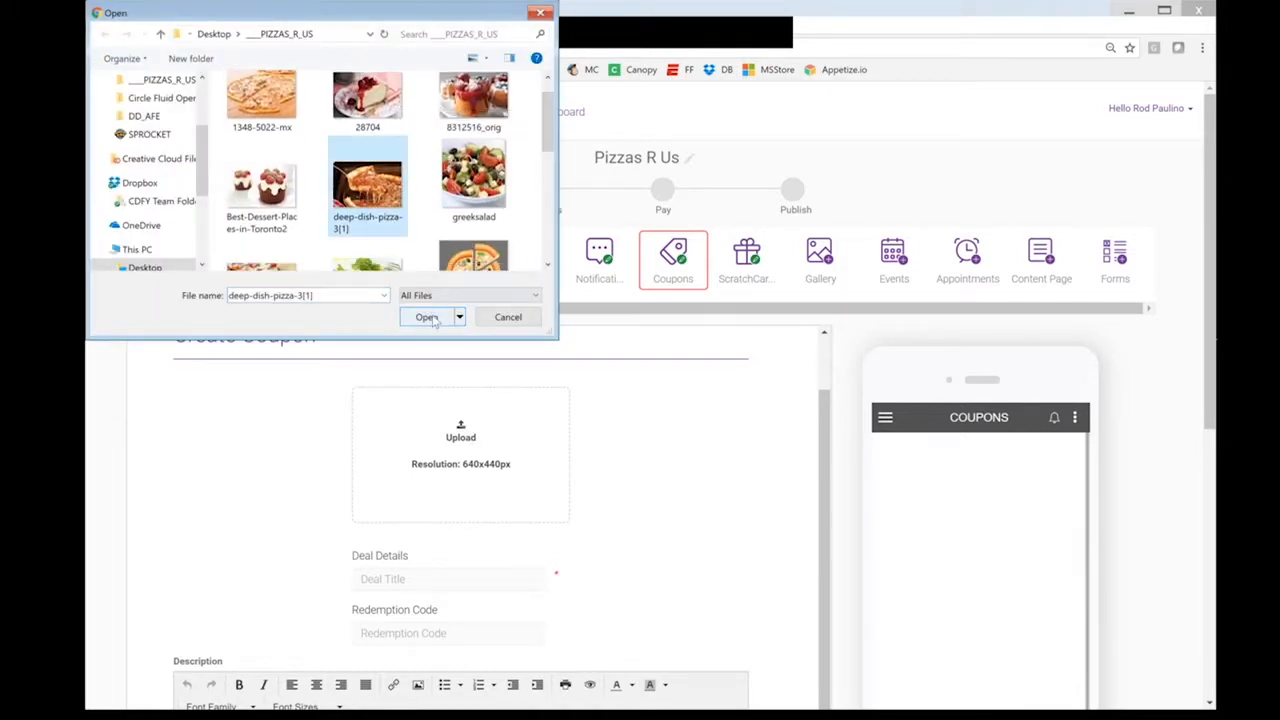
pyautogui.click(427, 317)
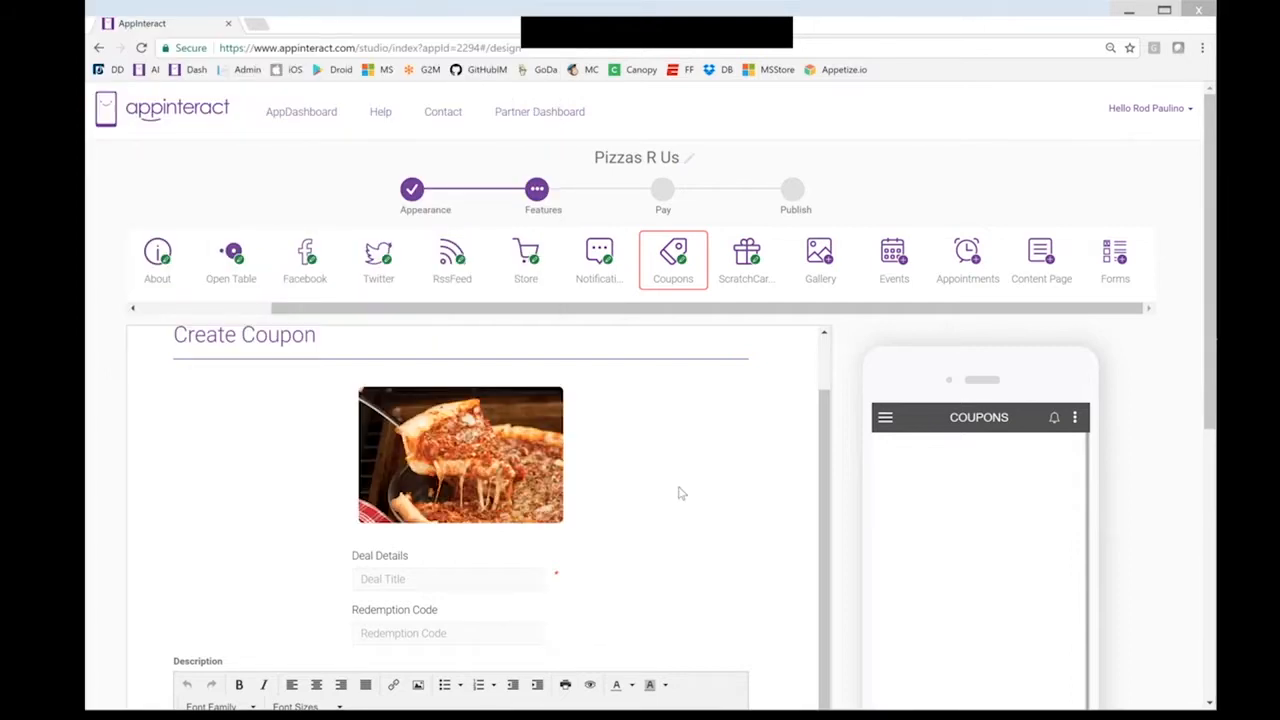
pyautogui.scroll(-1, 680, 492)
pyautogui.scroll(-1, 680, 492)
pyautogui.click(474, 512)
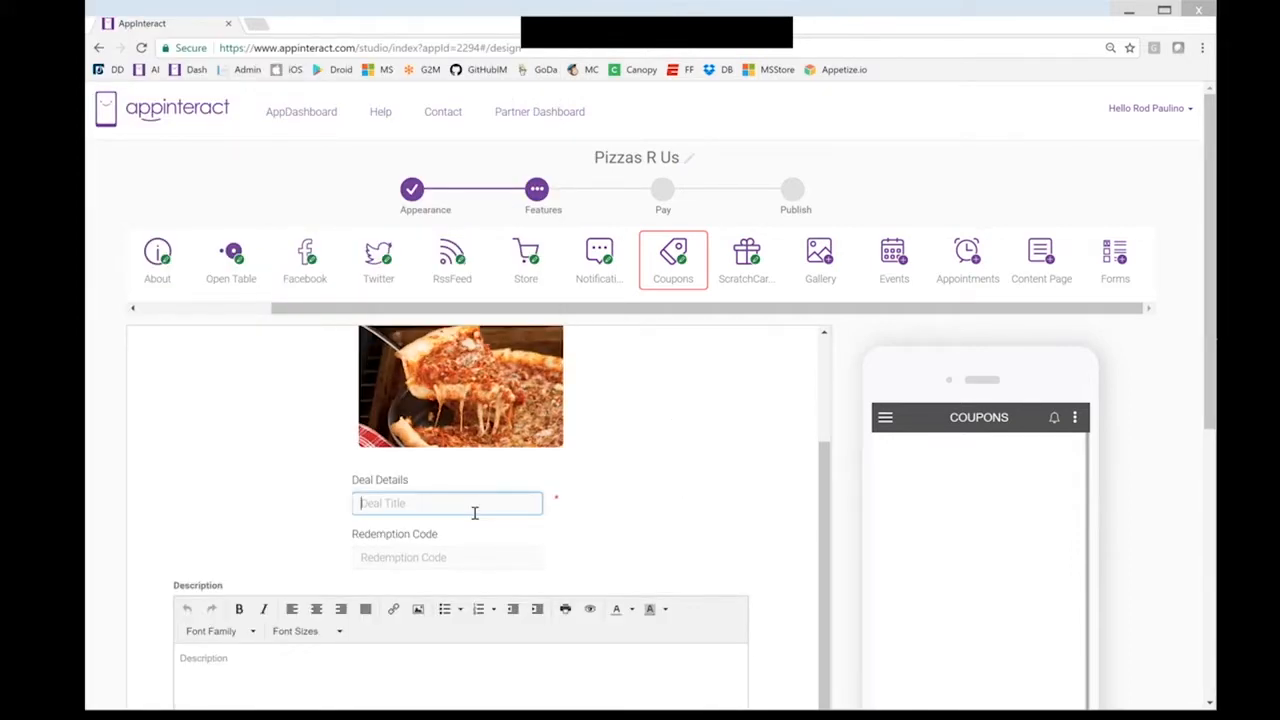
# Enter the deal title '25% Off Your Next Deep Dish Pizza' and redemption code 'Pizza25off'
pyautogui.write('25% Off Your Next Deep Dish Pizza!')
pyautogui.click(473, 558)
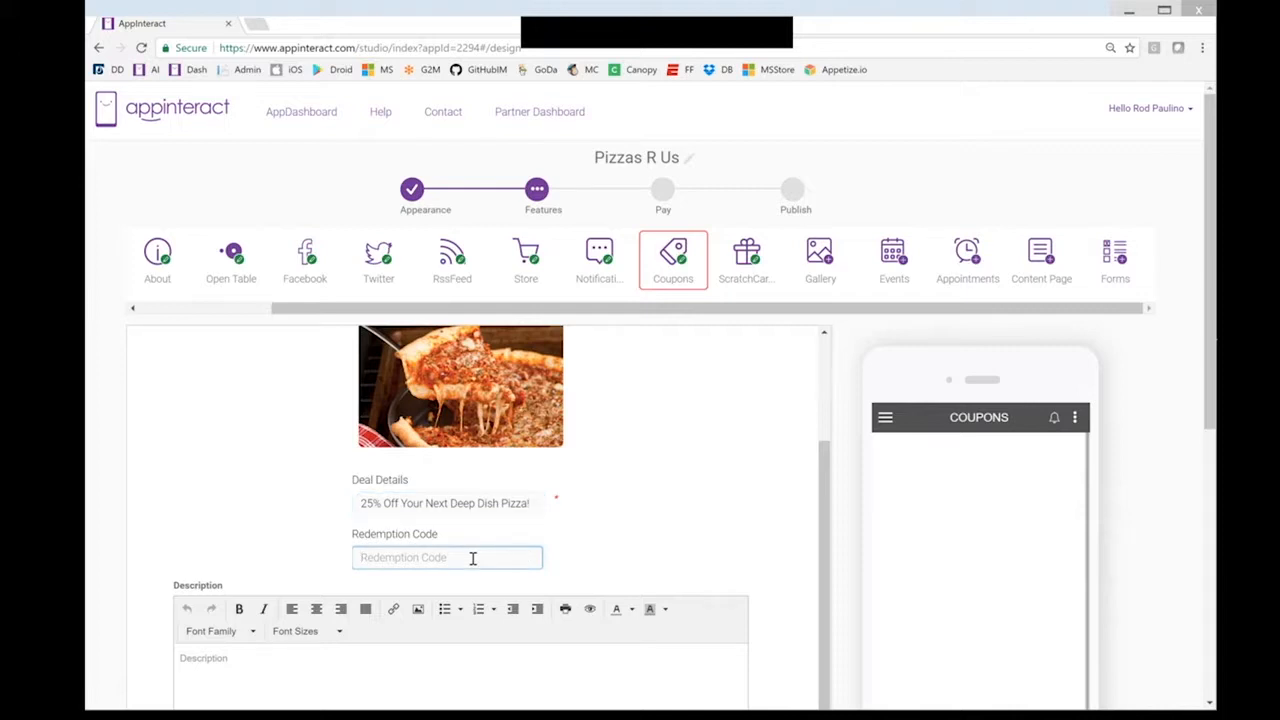
pyautogui.write('Pizza25off')
# Write the description 'Enjoy our deep dish pizza now for a loved' and 'Get it while it lasts!'
pyautogui.scroll(-2, 518, 563)
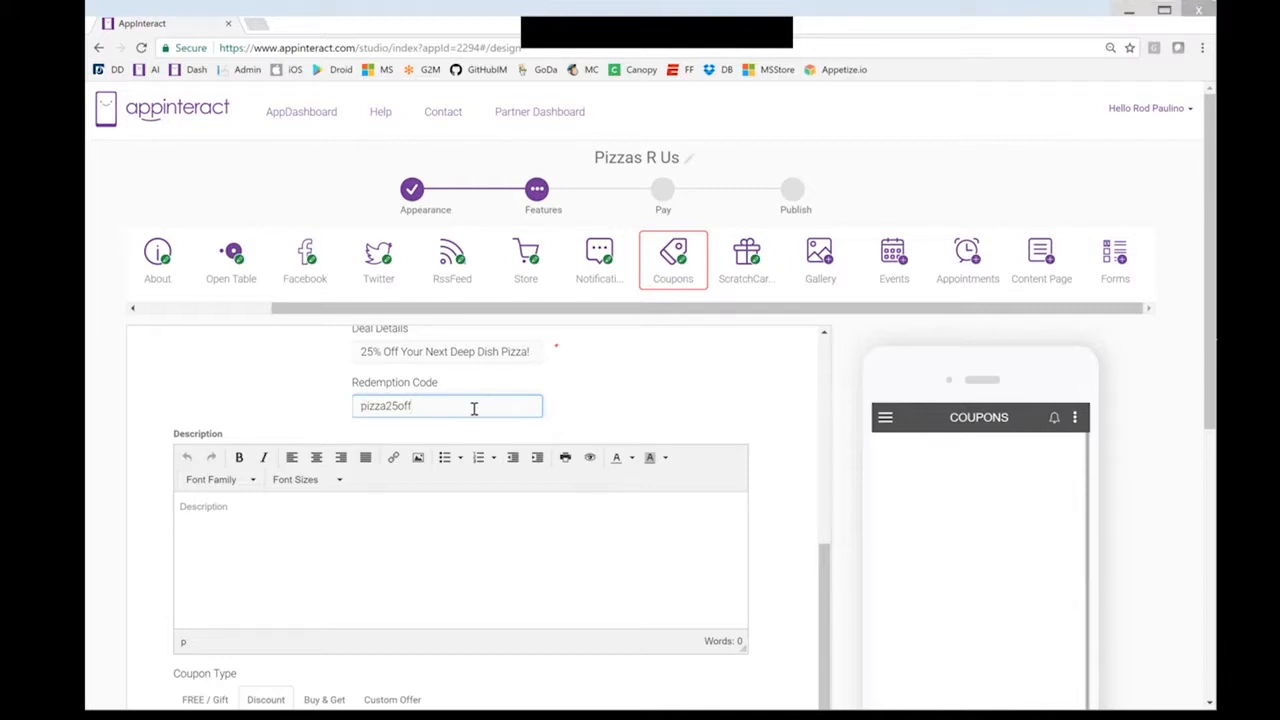
pyautogui.click(474, 535)
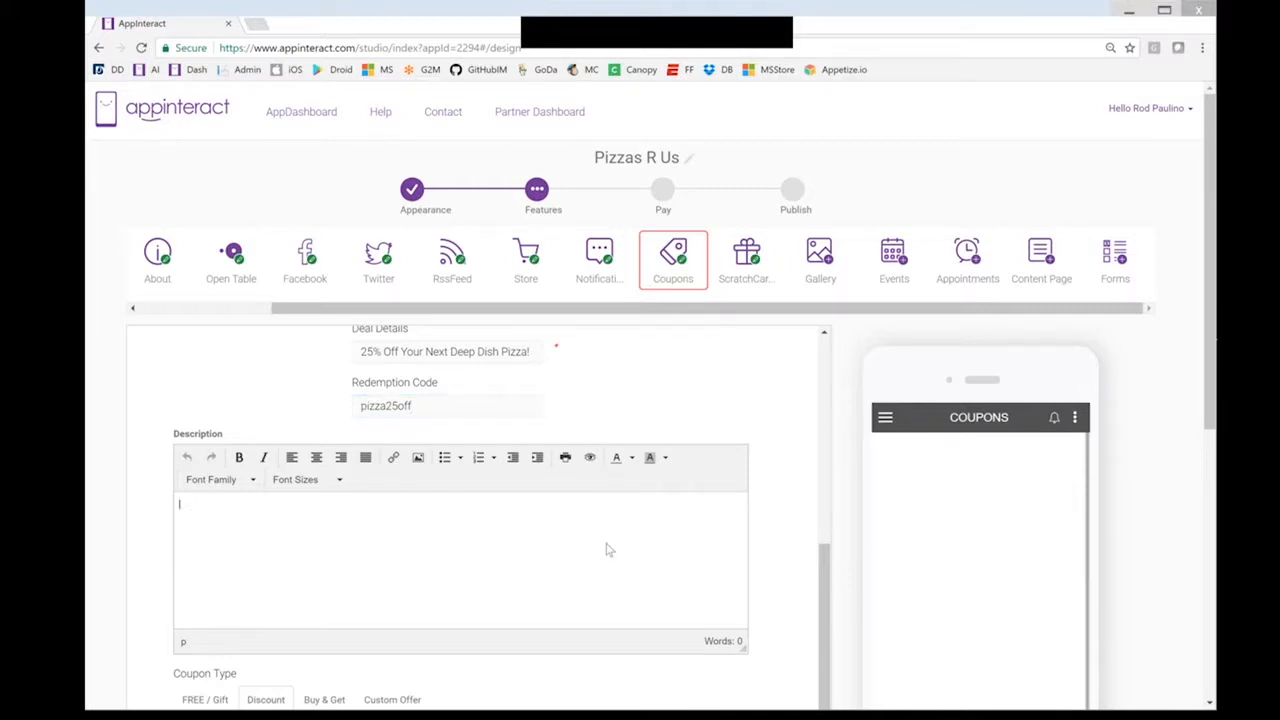
pyautogui.scroll(2, 605, 547)
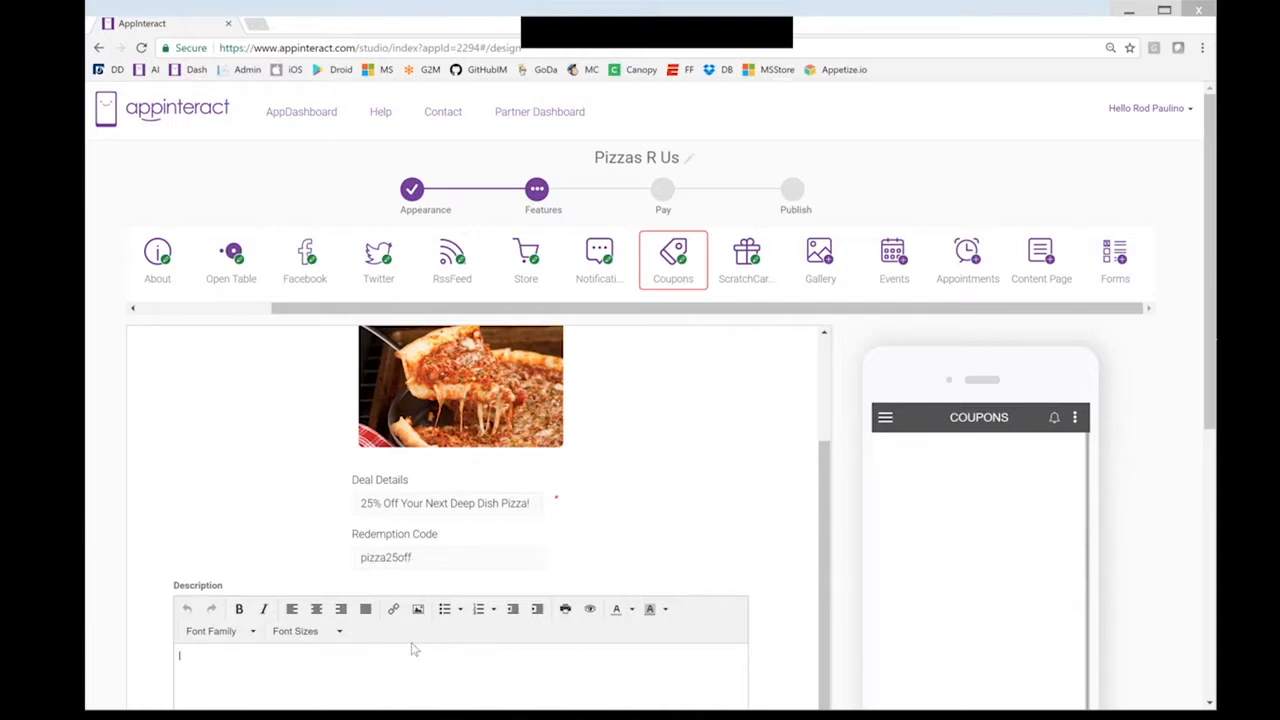
pyautogui.scroll(-3, 414, 650)
pyautogui.write('En')
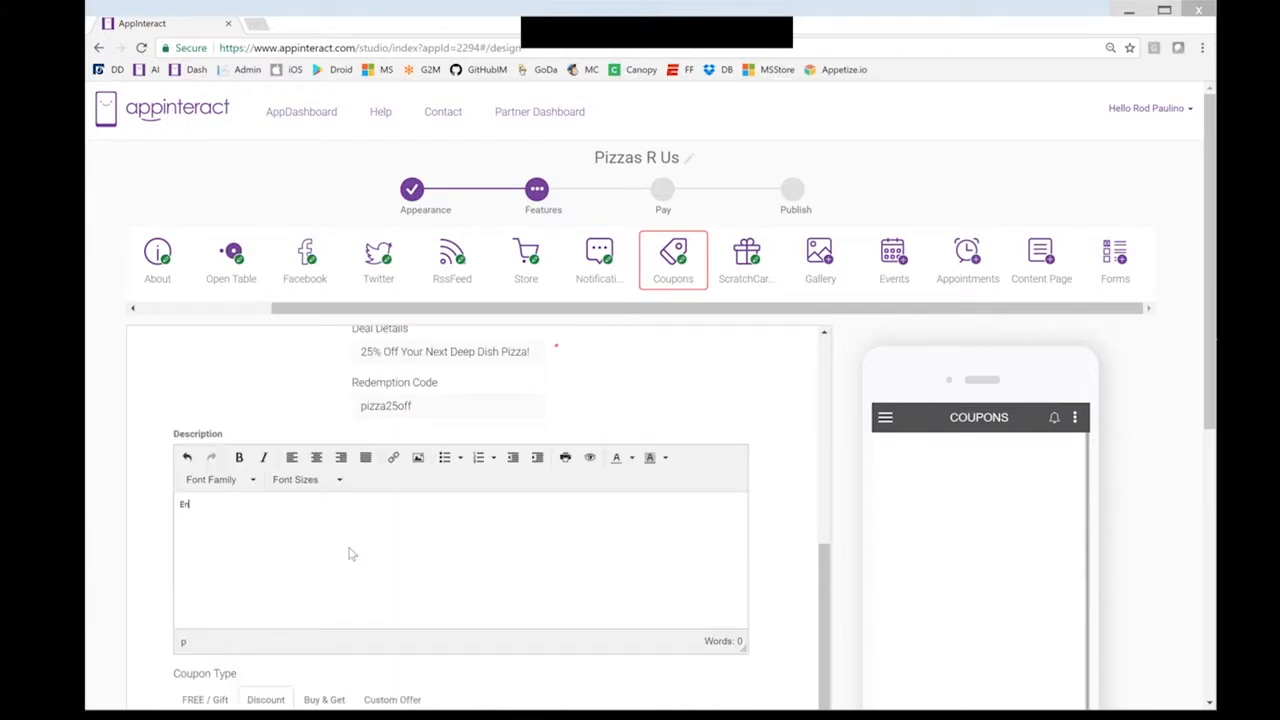
pyautogui.write('joy our deep ')
pyautogui.write('dish pizza n')
pyautogui.write('ow for a')
pyautogui.write(' loved')
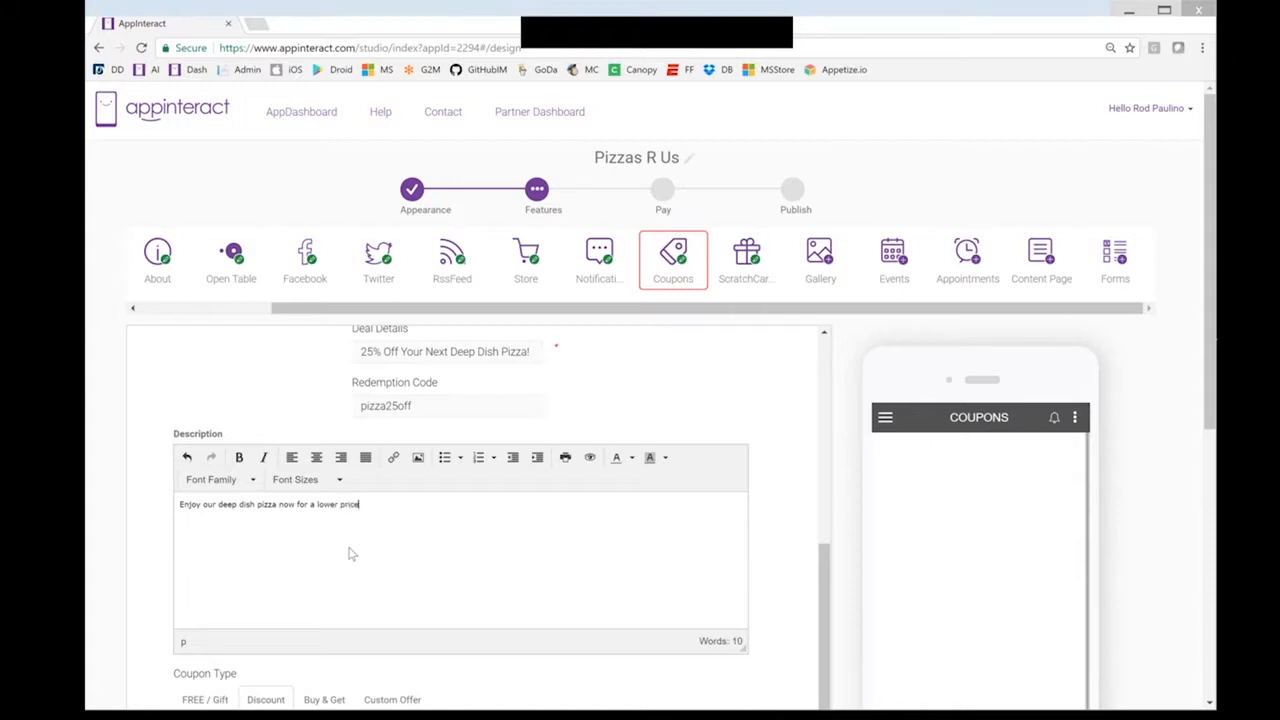
pyautogui.write('Get it while it lasts!')
# Set the coupon's discount value to 25%
pyautogui.scroll(-1, 480, 567)
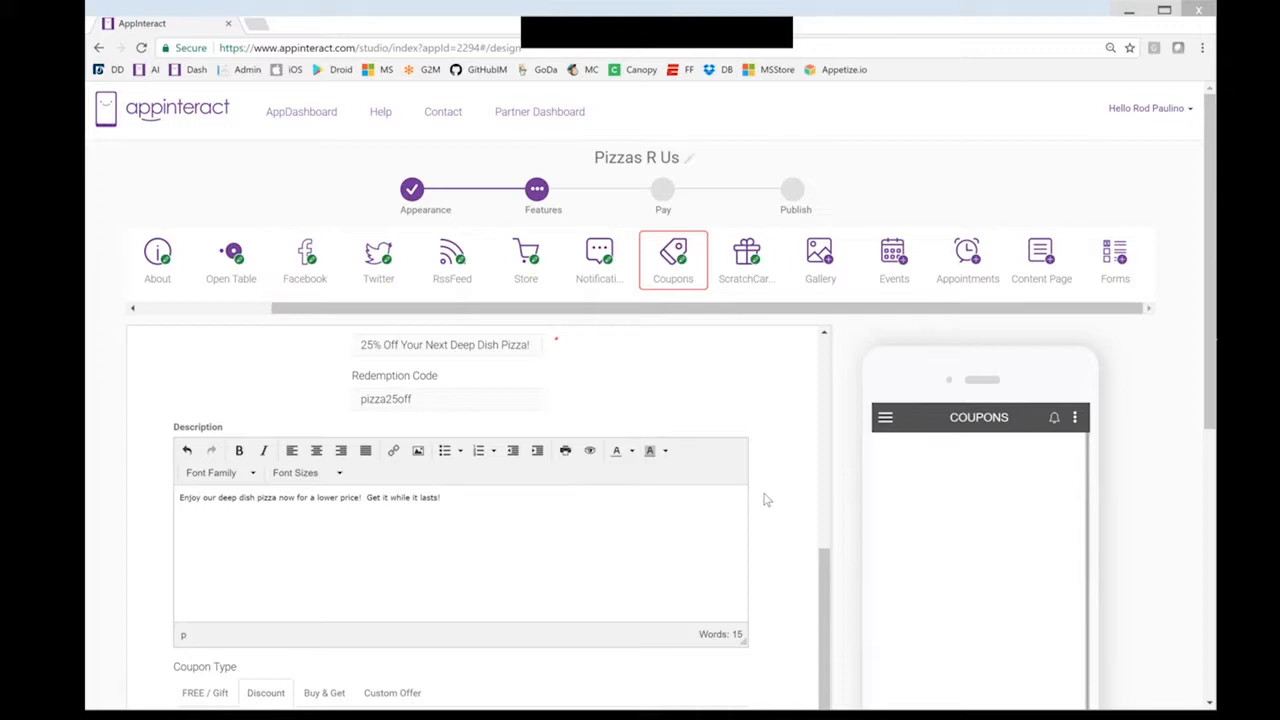
pyautogui.scroll(-1, 764, 502)
pyautogui.scroll(-2, 640, 523)
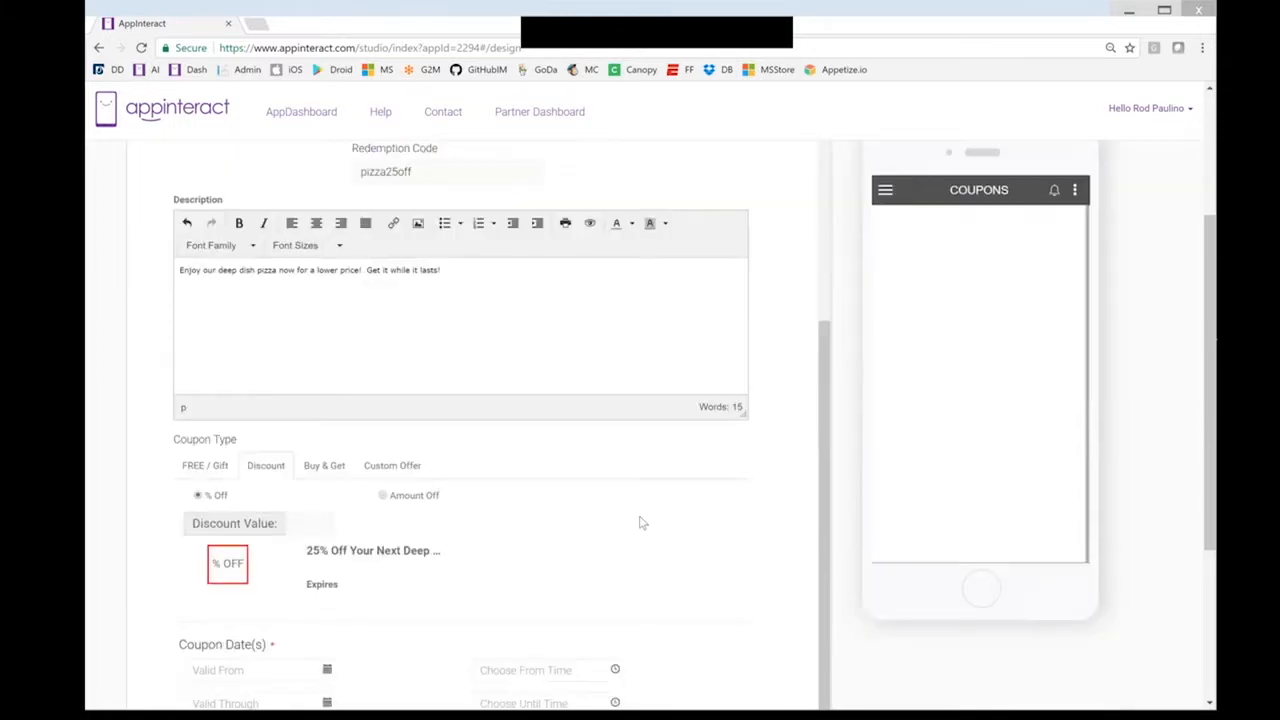
pyautogui.scroll(-1, 590, 513)
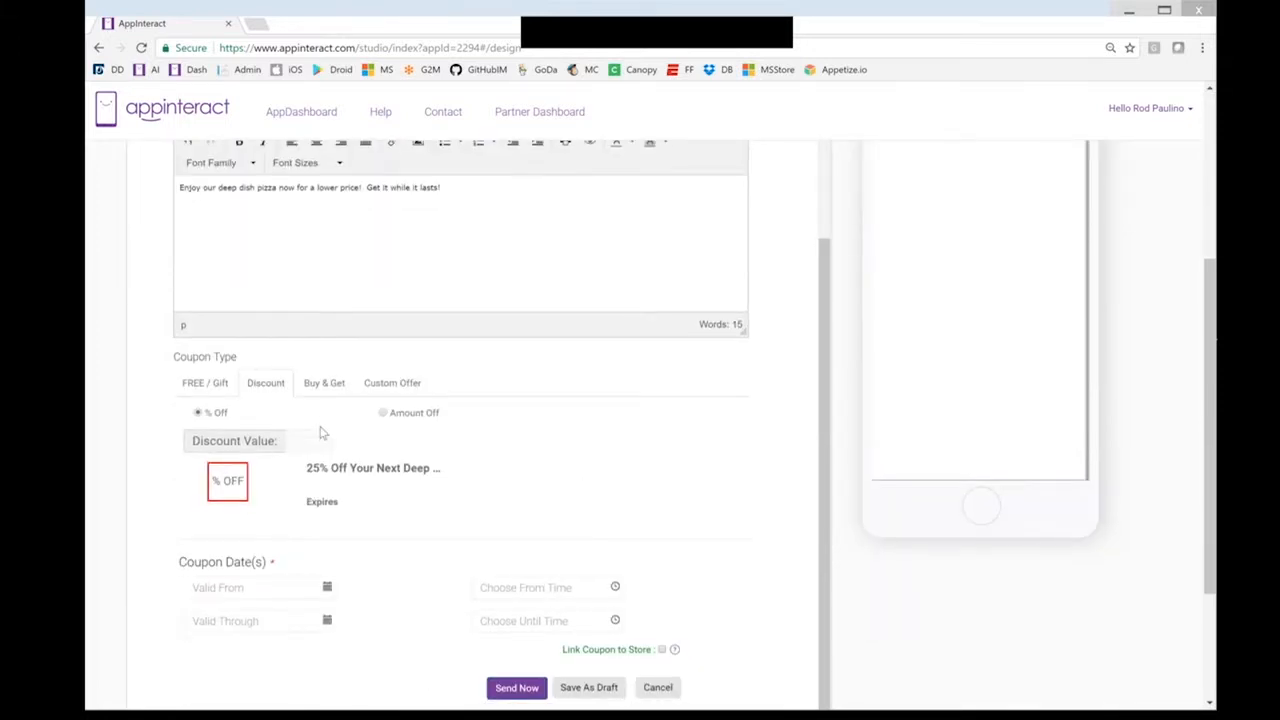
pyautogui.scroll(-1, 320, 432)
pyautogui.click(323, 372)
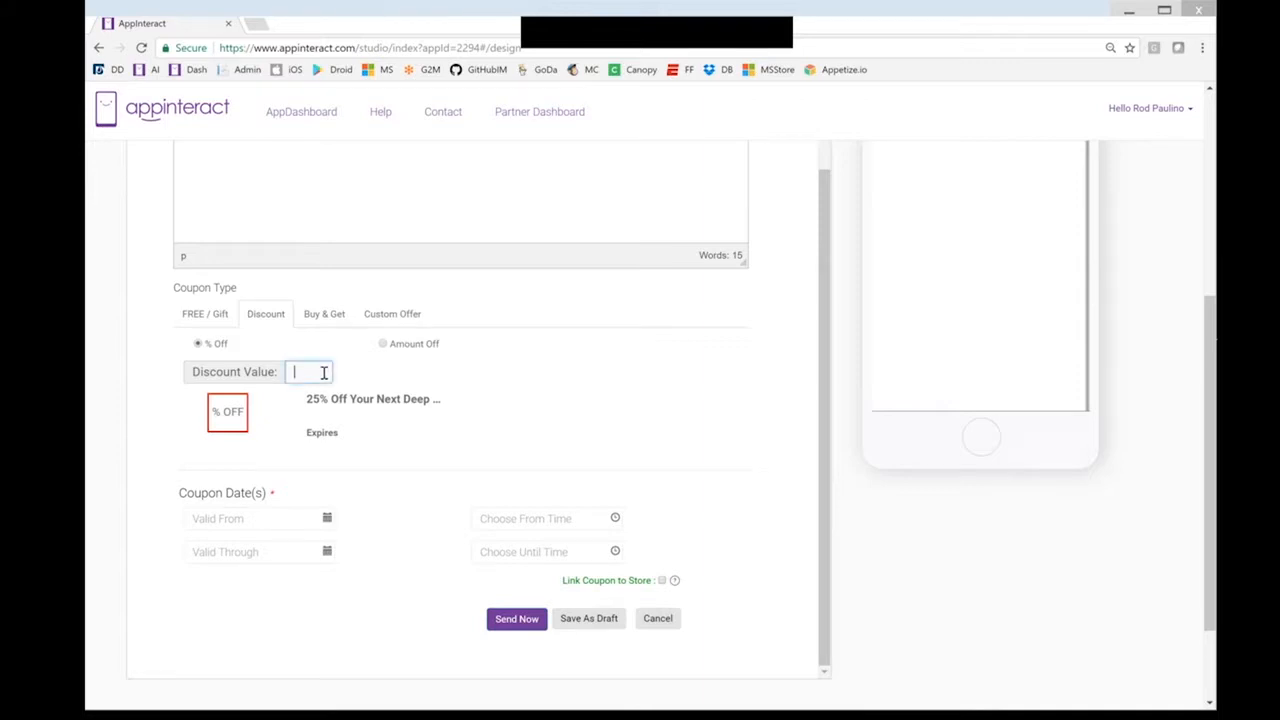
pyautogui.write('25')
pyautogui.click(431, 443)
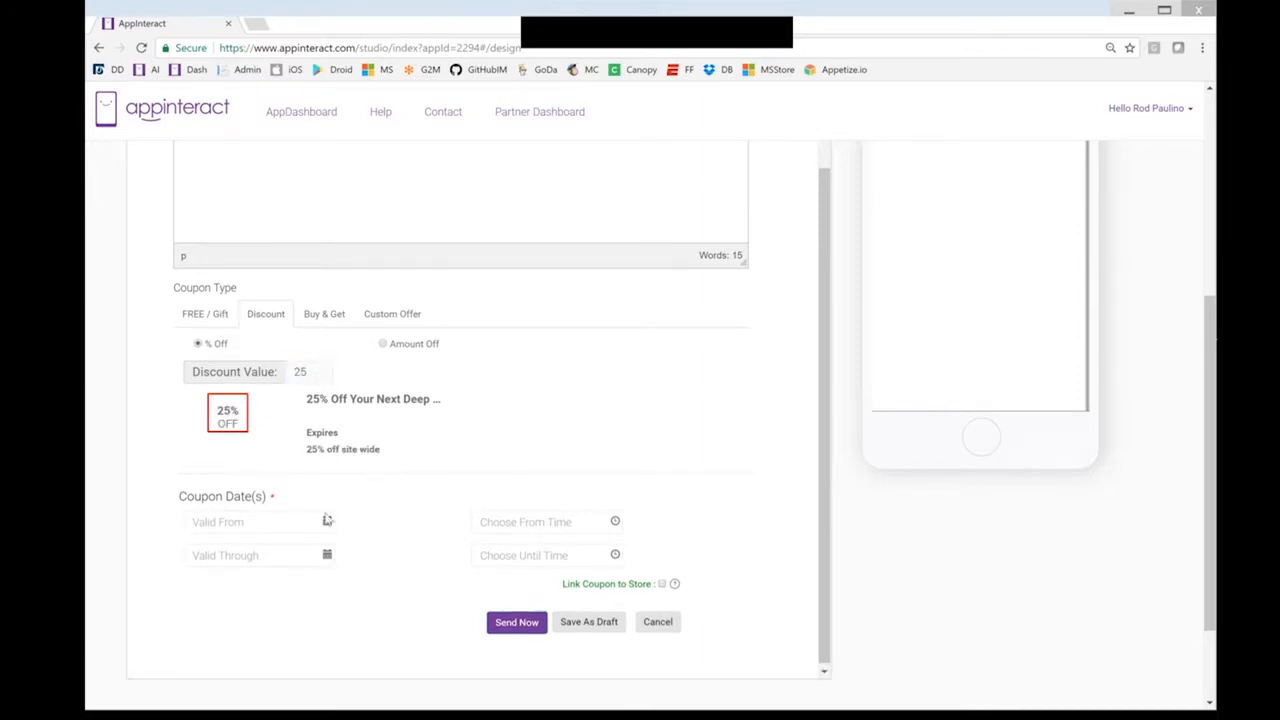
pyautogui.click(327, 522)
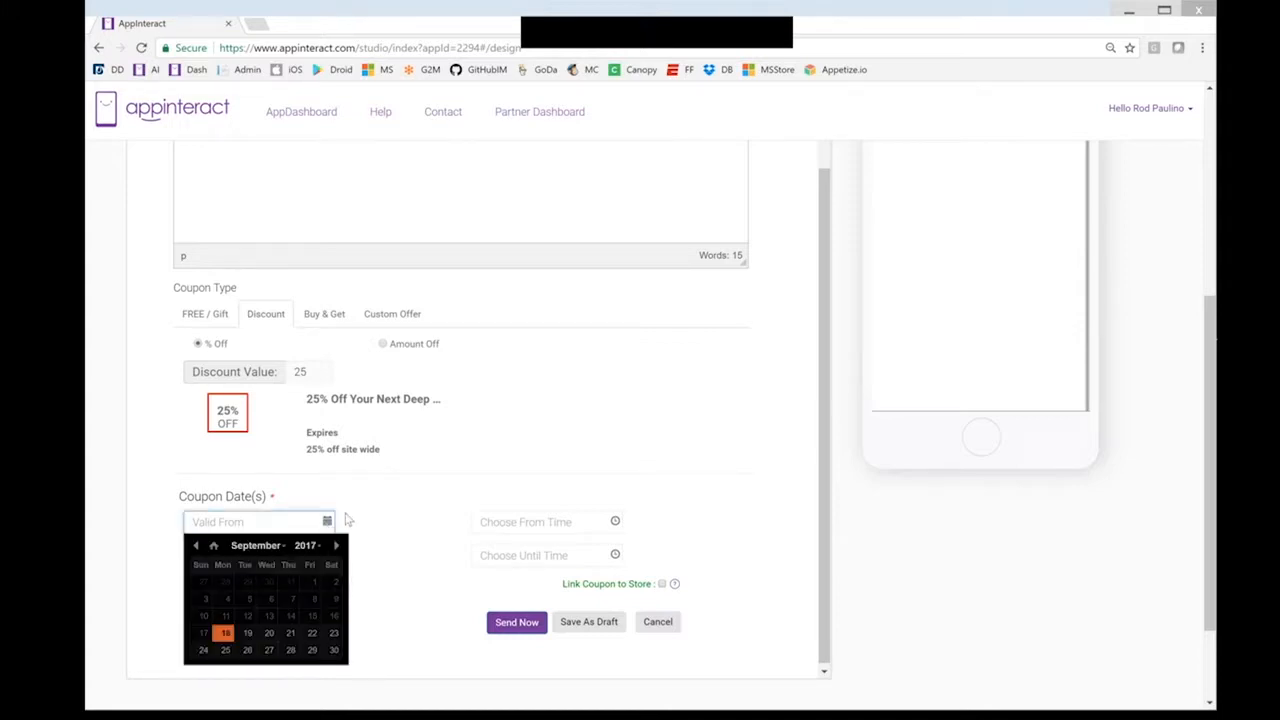
# Set the coupon start to 18 September 2017 at 11:00
pyautogui.click(223, 636)
pyautogui.click(550, 530)
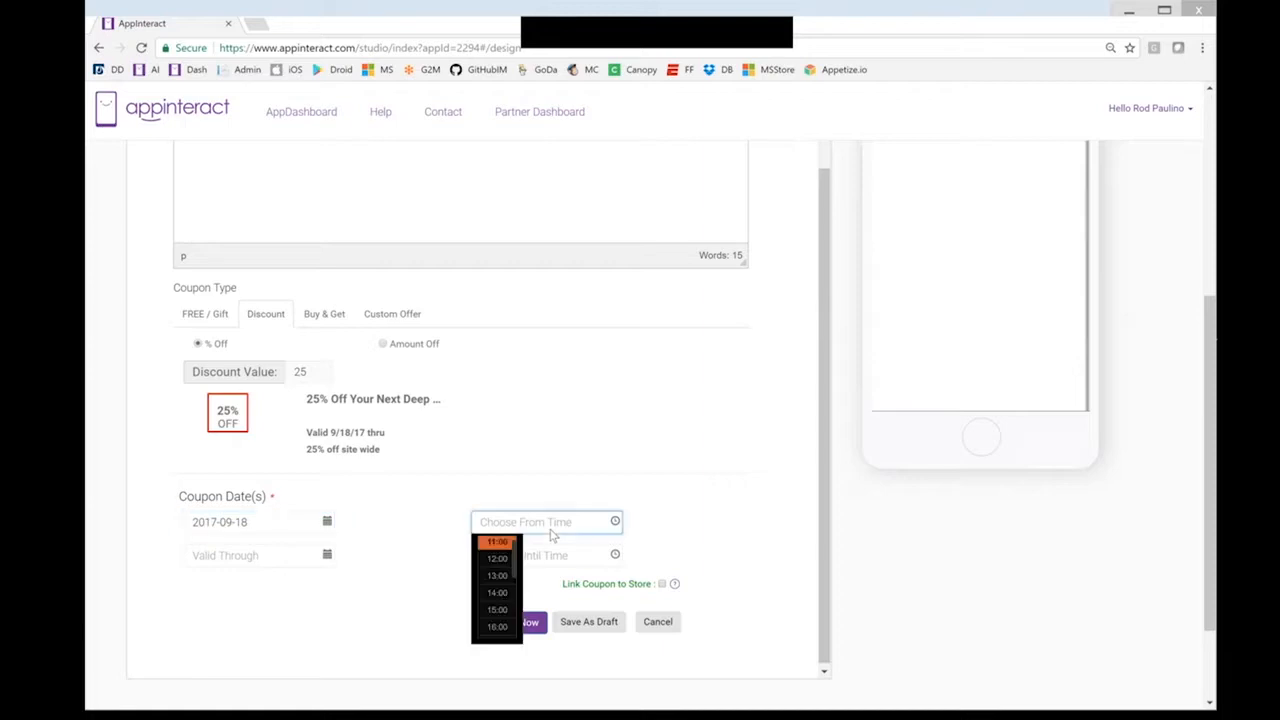
pyautogui.click(500, 544)
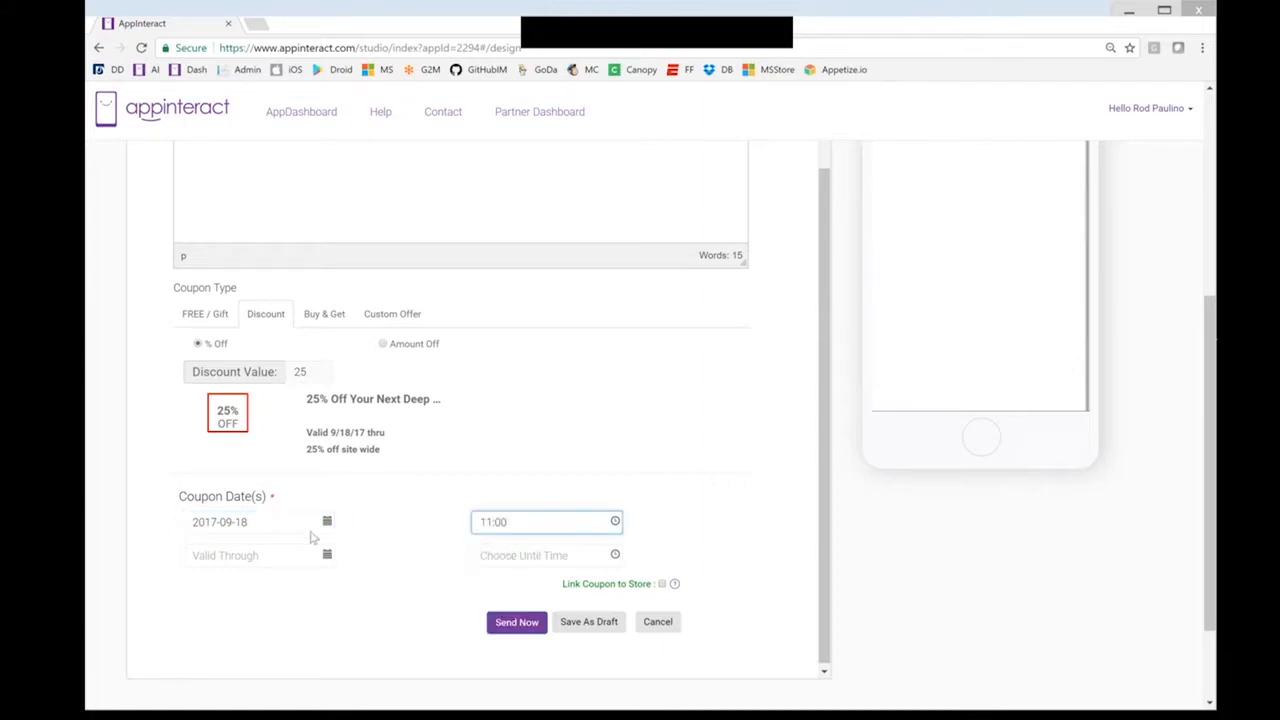
pyautogui.click(545, 532)
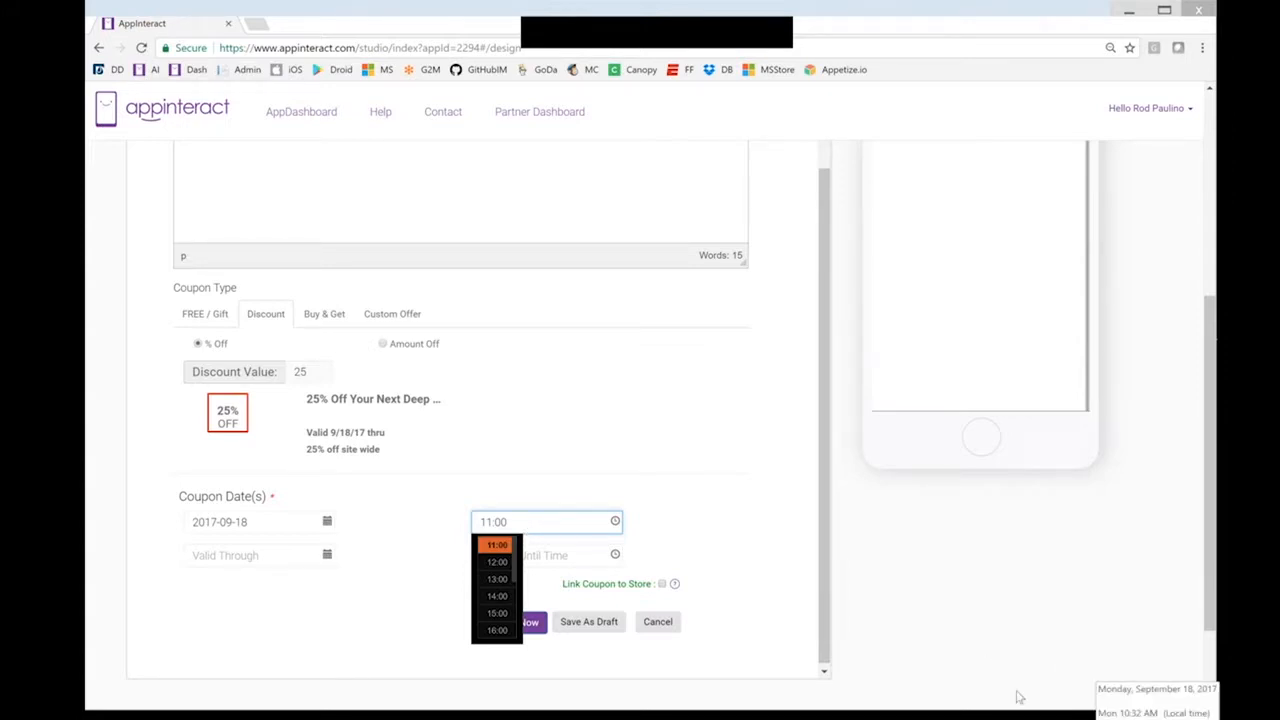
pyautogui.click(495, 545)
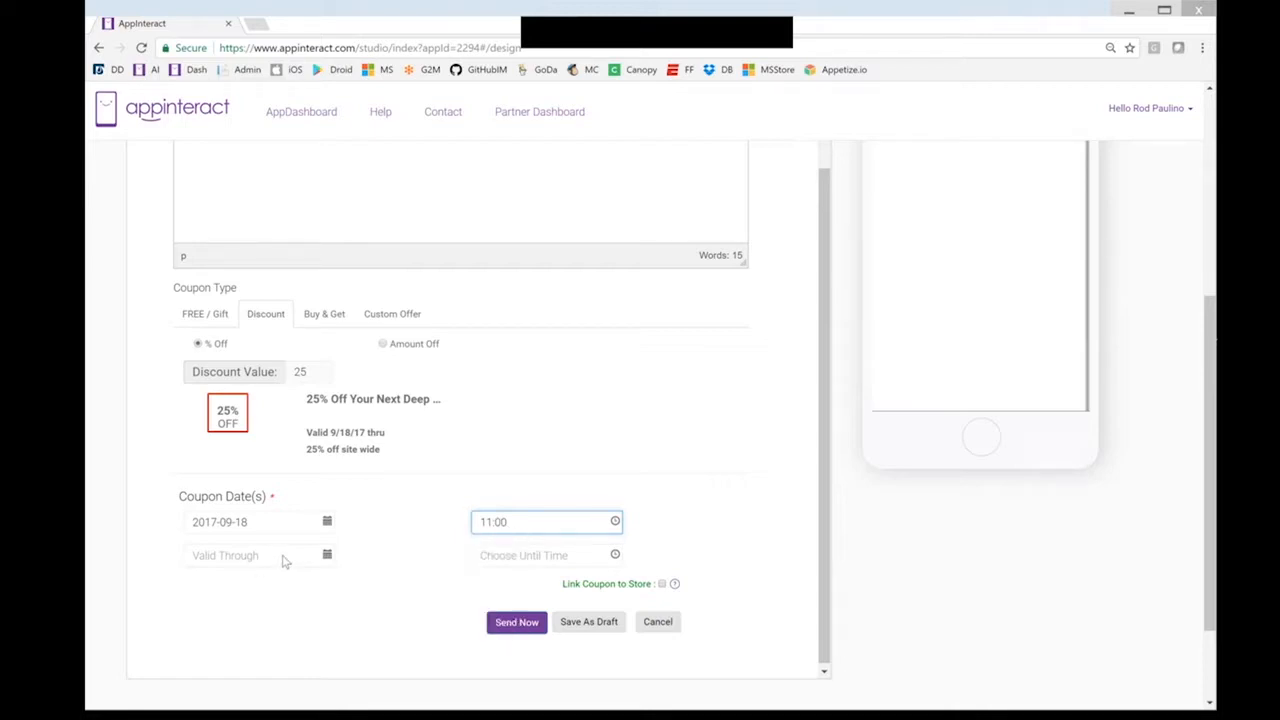
# Set the coupon end to 31 December 2017 at 20:00
pyautogui.click(284, 559)
pyautogui.click(336, 580)
pyautogui.click(337, 580)
pyautogui.click(337, 580)
pyautogui.click(337, 580)
pyautogui.click(197, 580)
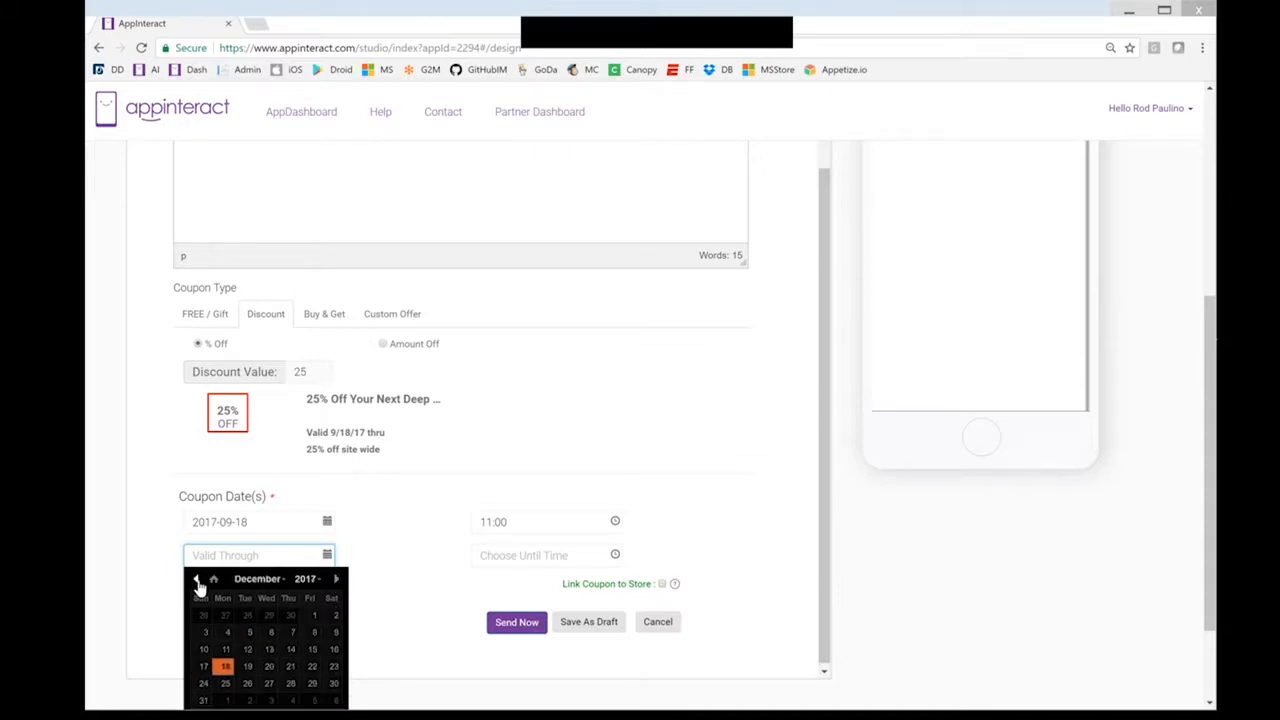
pyautogui.click(204, 700)
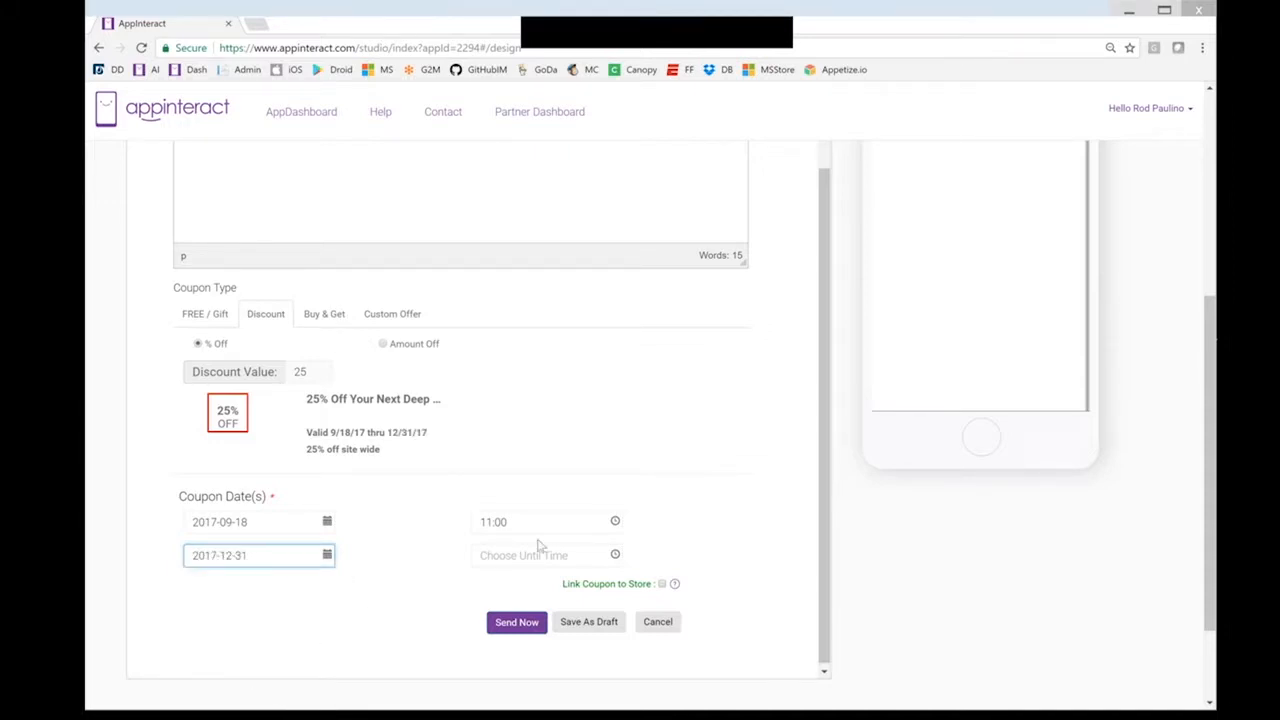
pyautogui.click(595, 556)
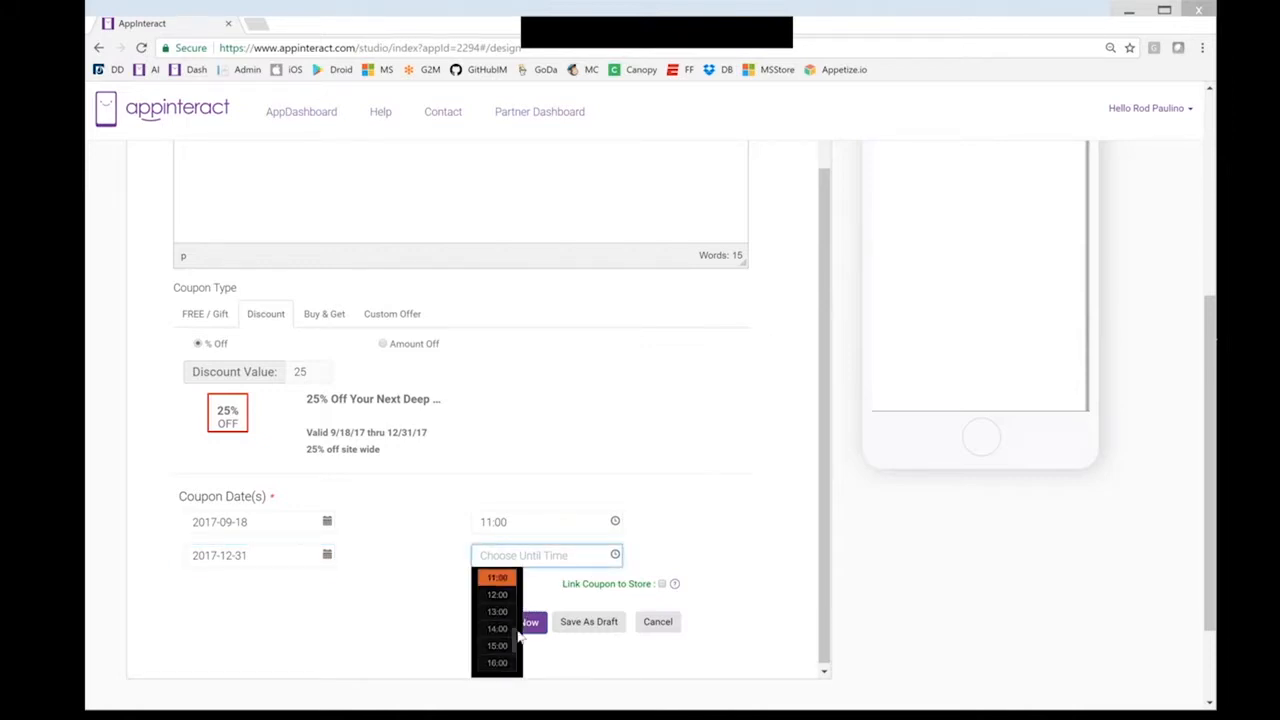
pyautogui.moveTo(515, 646); pyautogui.dragTo(512, 681)
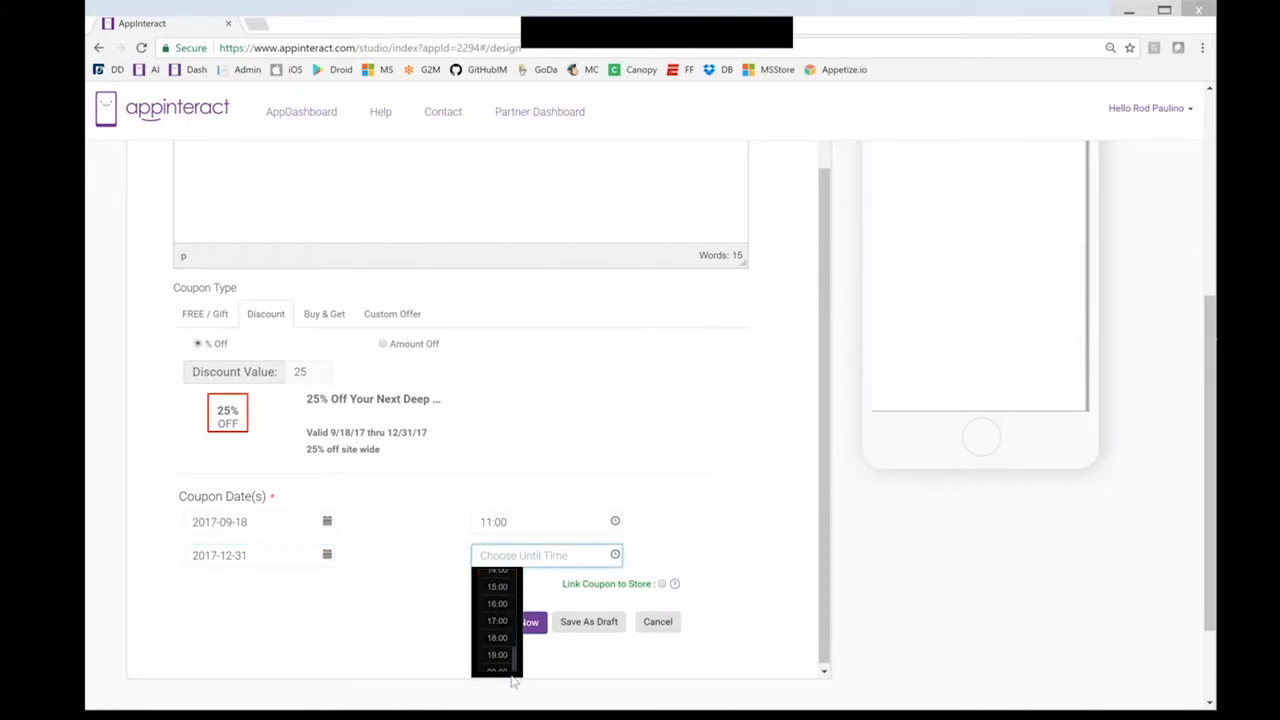
pyautogui.click(501, 671)
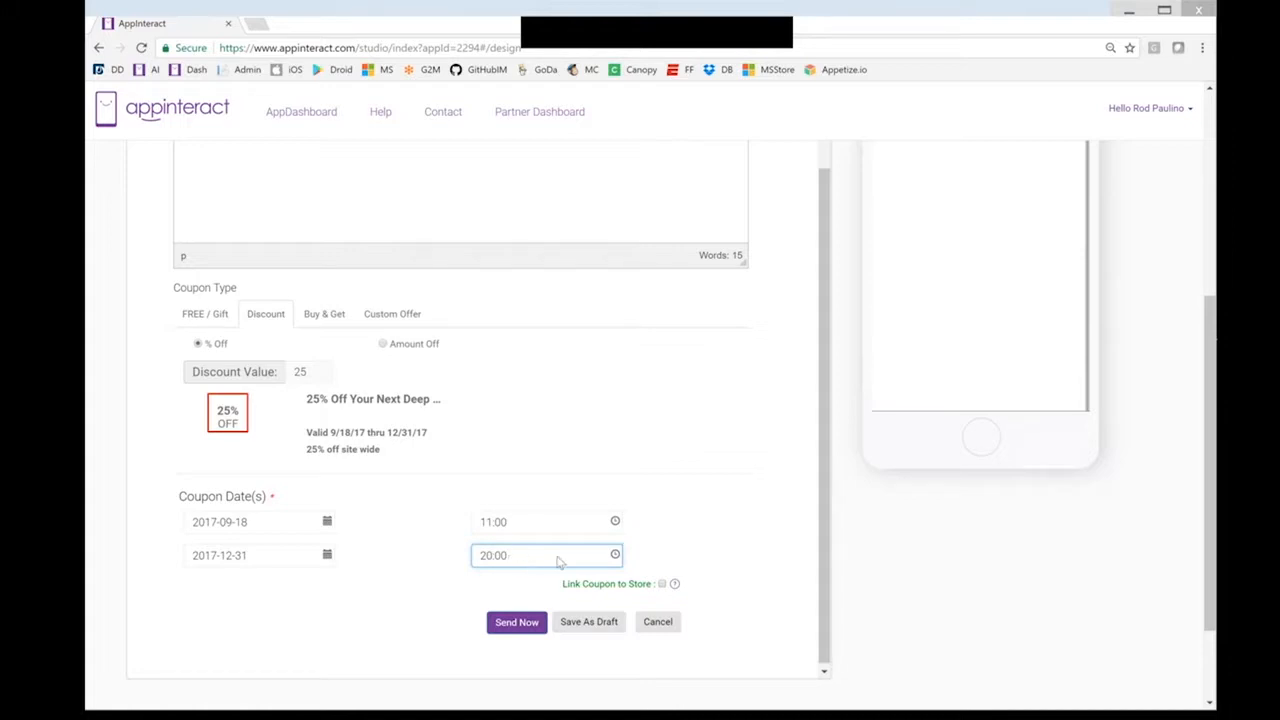
pyautogui.click(738, 546)
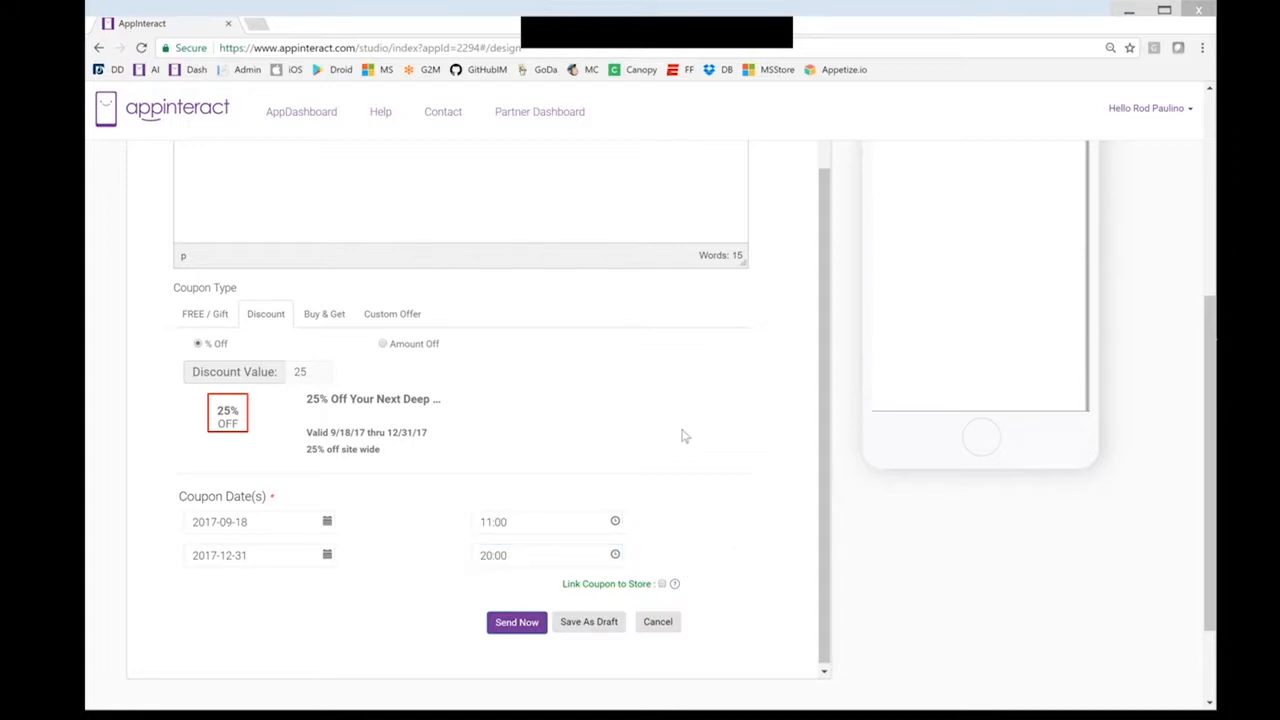
# Link the 25% deep-dish coupon to all store products and send it now
pyautogui.scroll(-1, 712, 436)
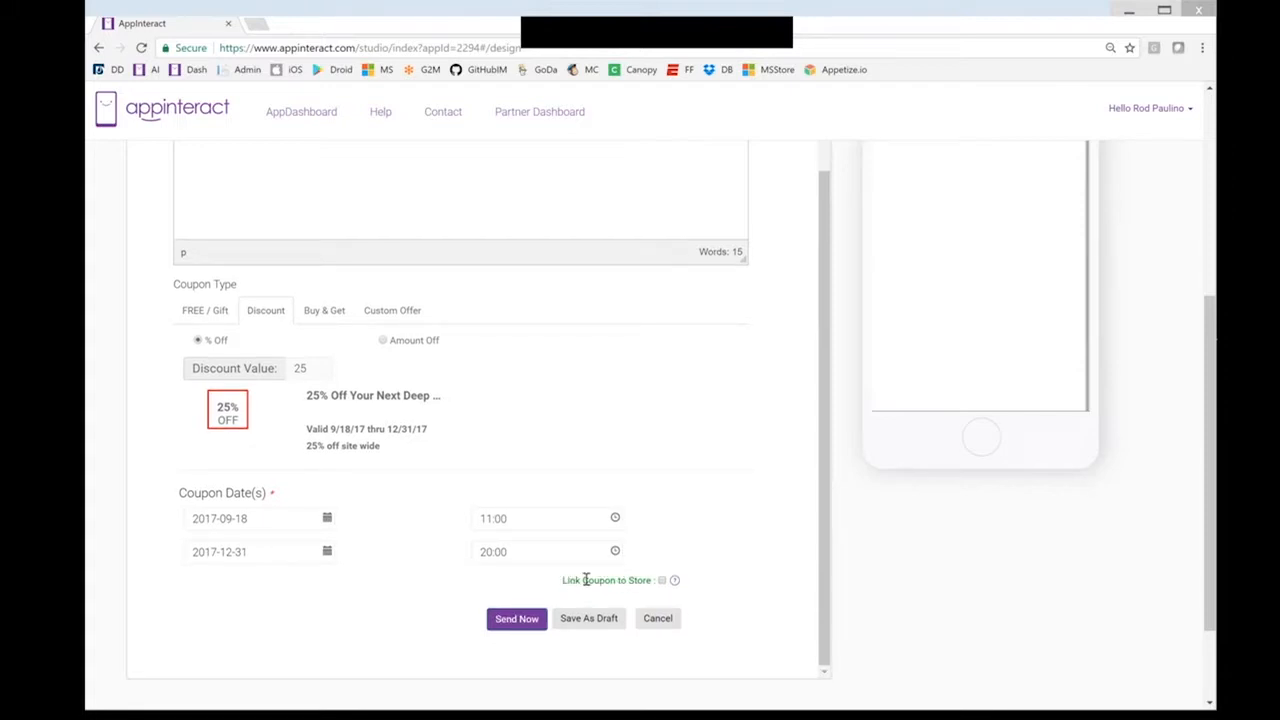
pyautogui.click(675, 582)
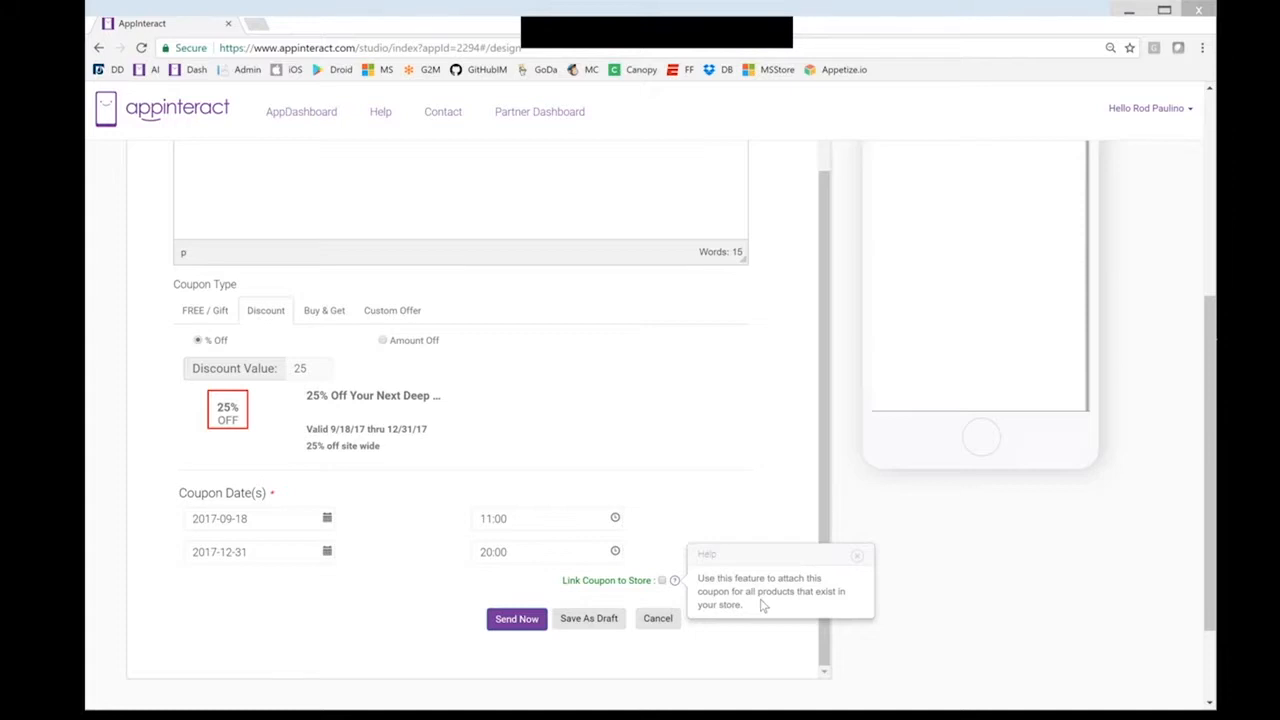
pyautogui.click(662, 581)
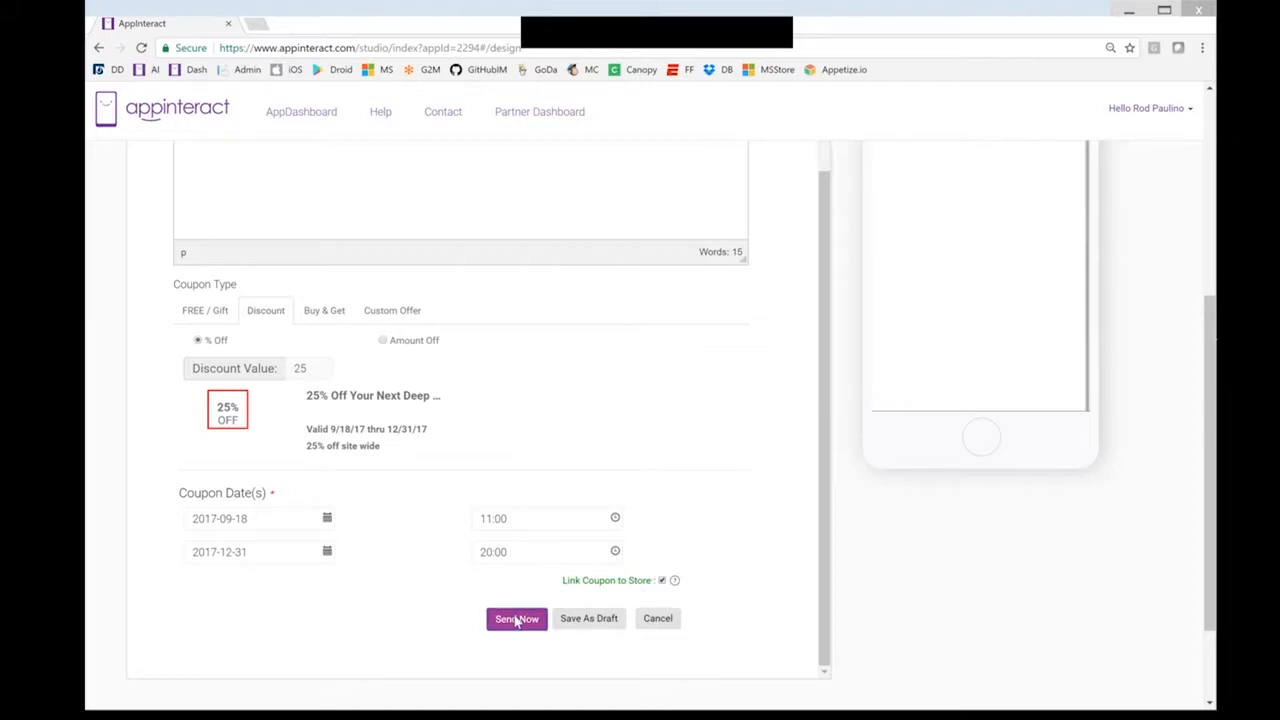
pyautogui.click(516, 619)
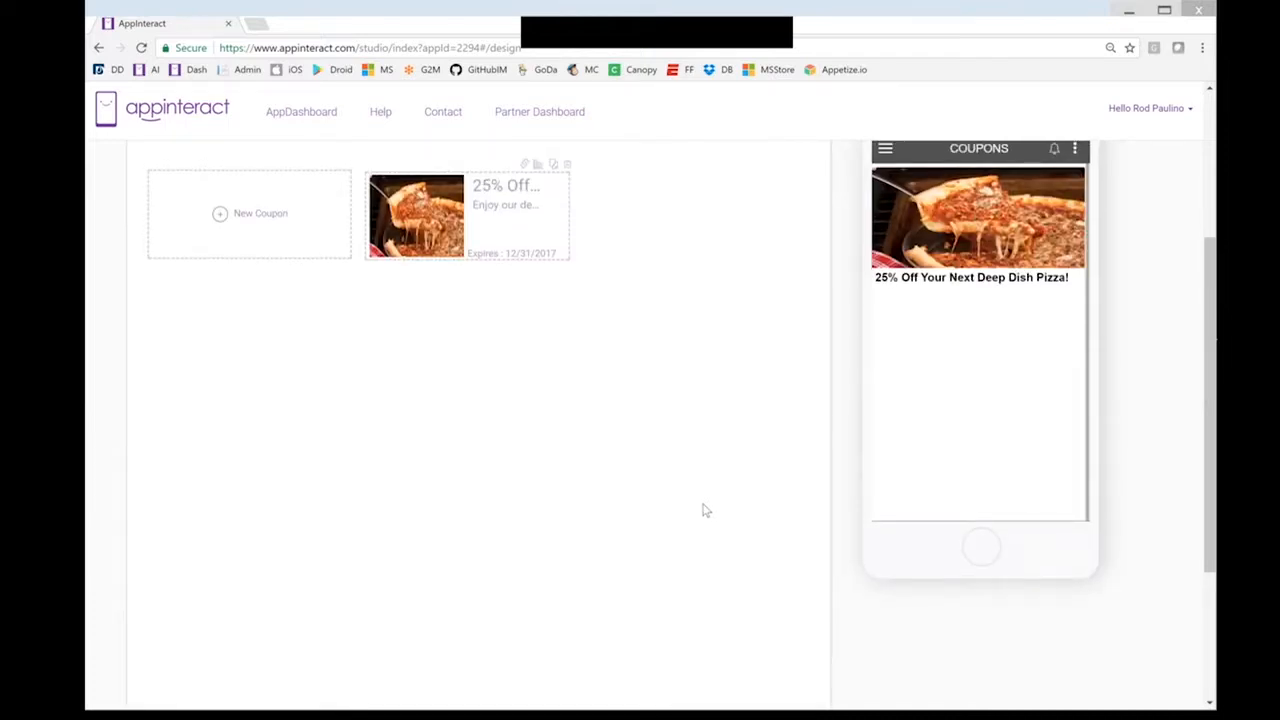
# Preview the pizza coupon's detail page from the coupons list and from the Notifications screen
pyautogui.scroll(2, 994, 397)
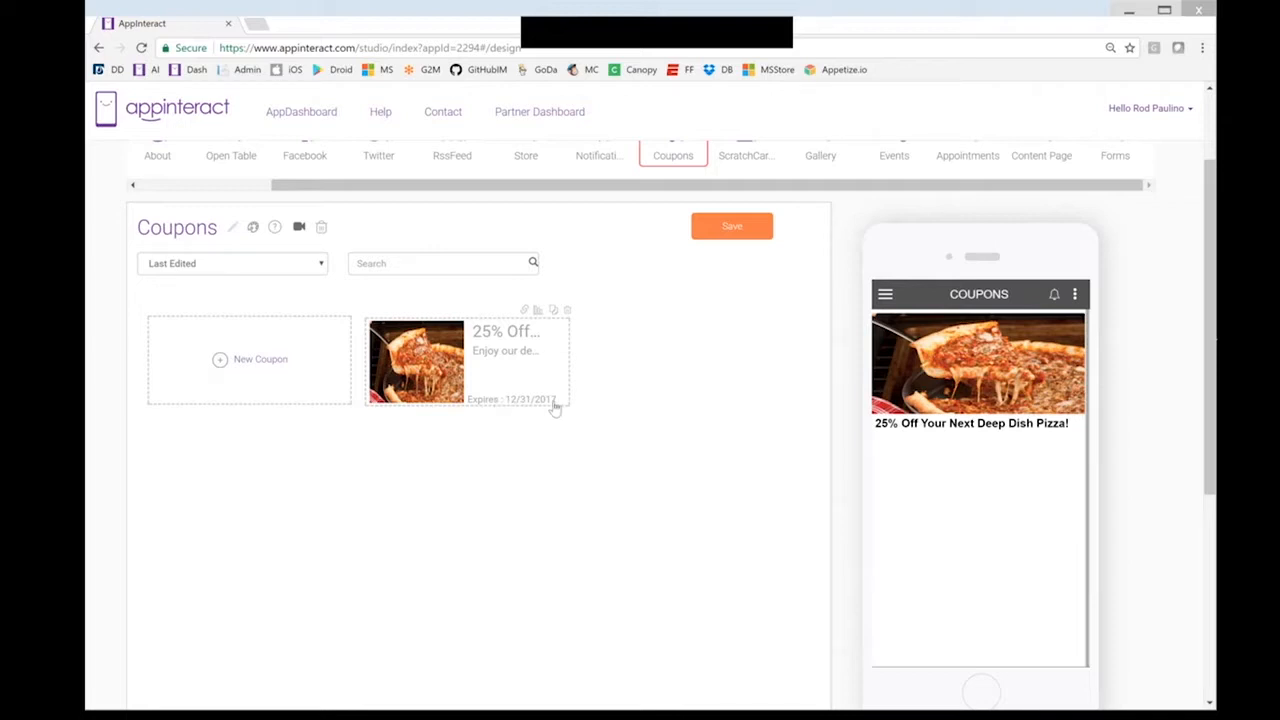
pyautogui.click(505, 364)
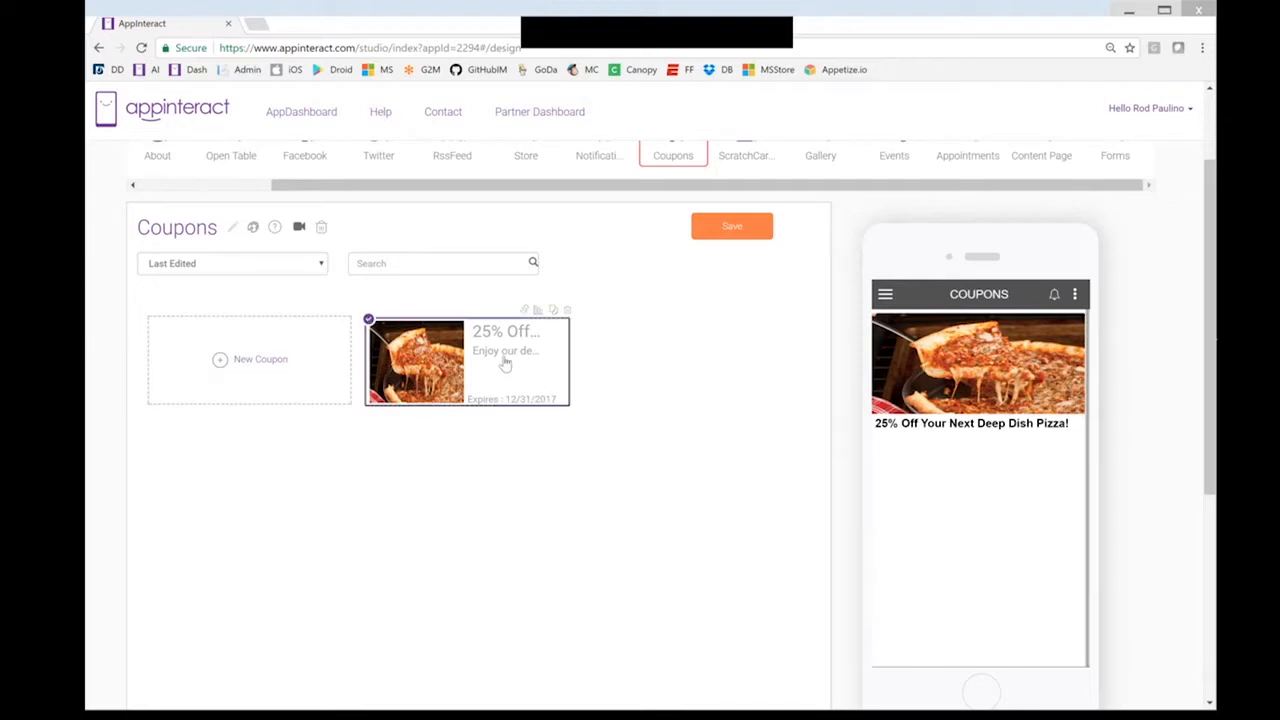
pyautogui.click(1002, 395)
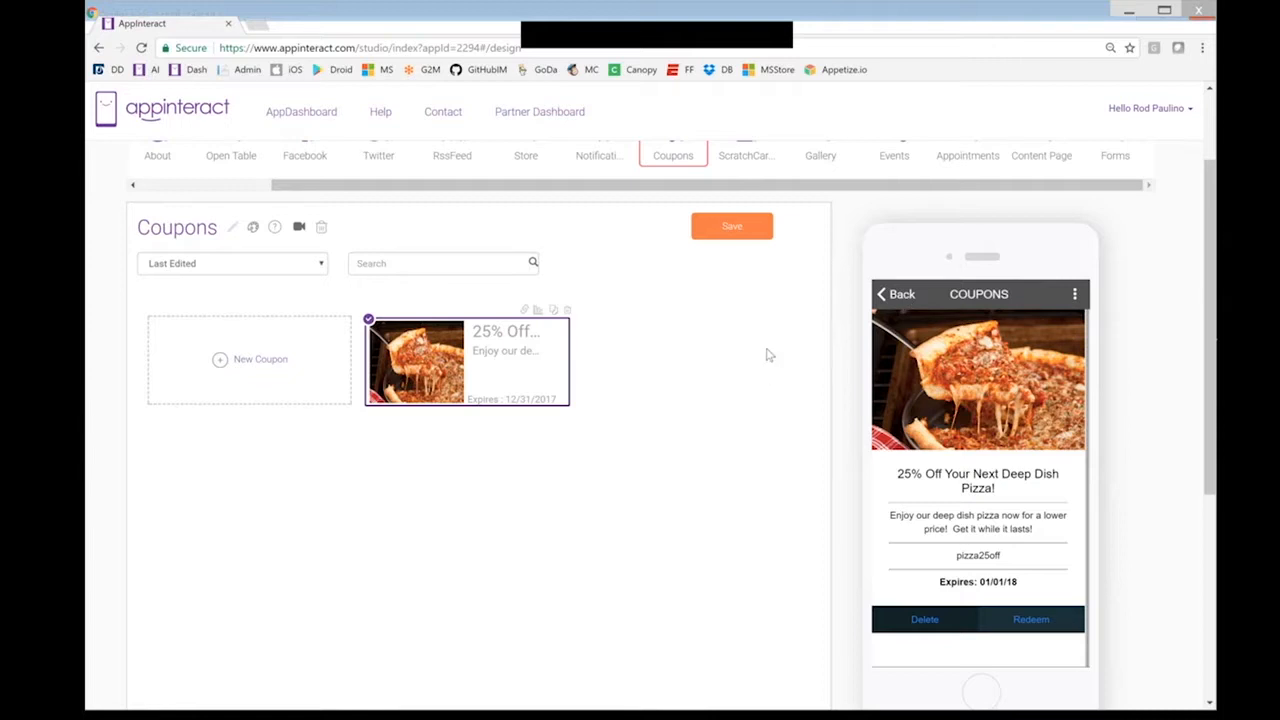
pyautogui.click(901, 296)
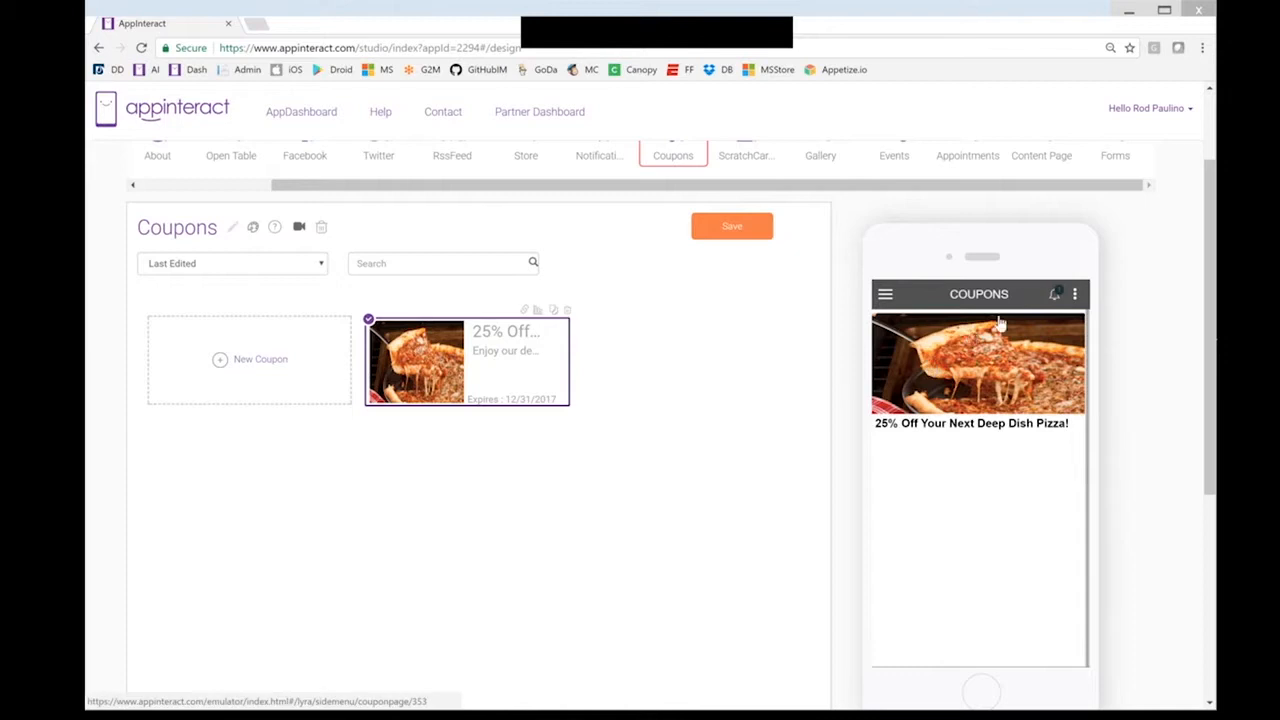
pyautogui.click(1056, 296)
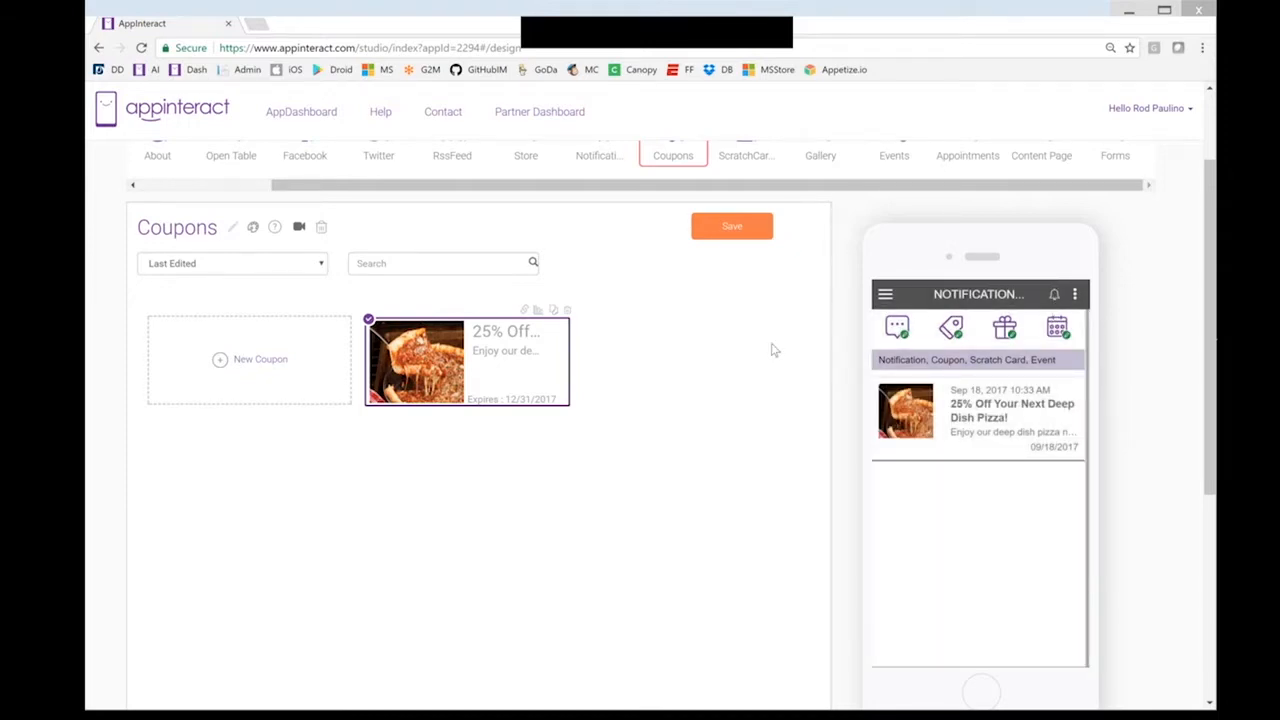
pyautogui.scroll(1, 773, 350)
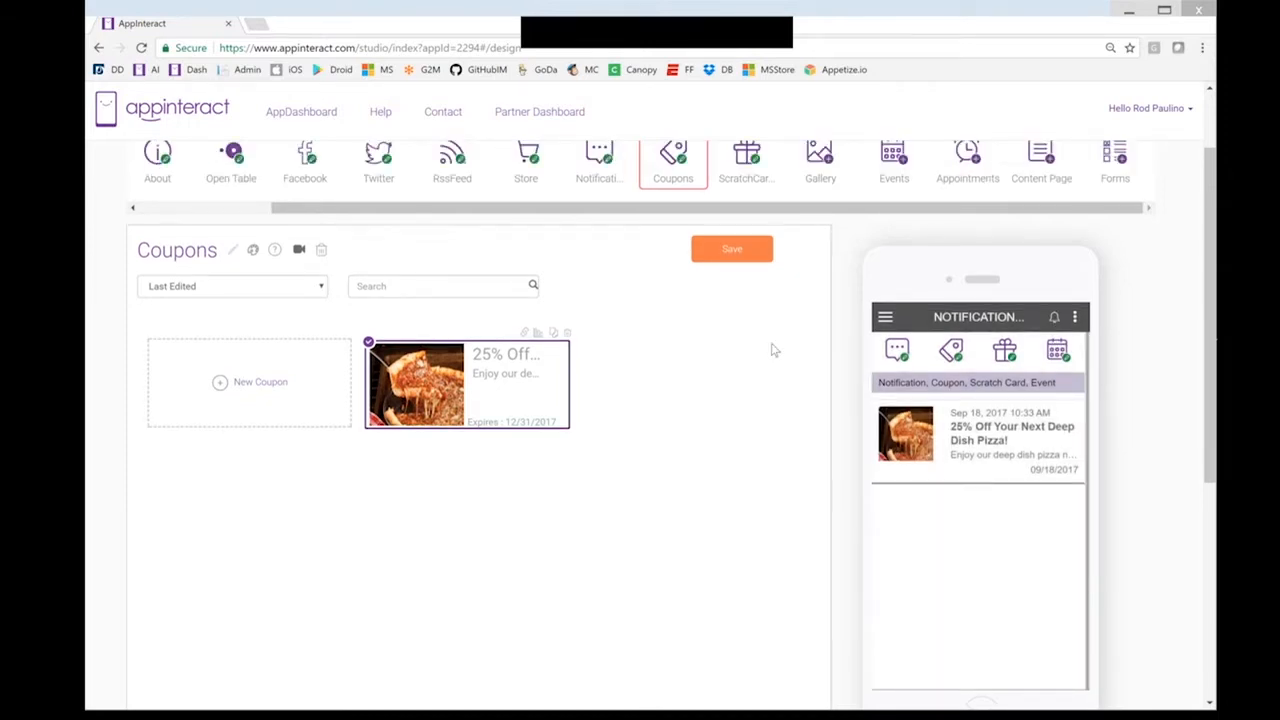
pyautogui.scroll(2, 994, 344)
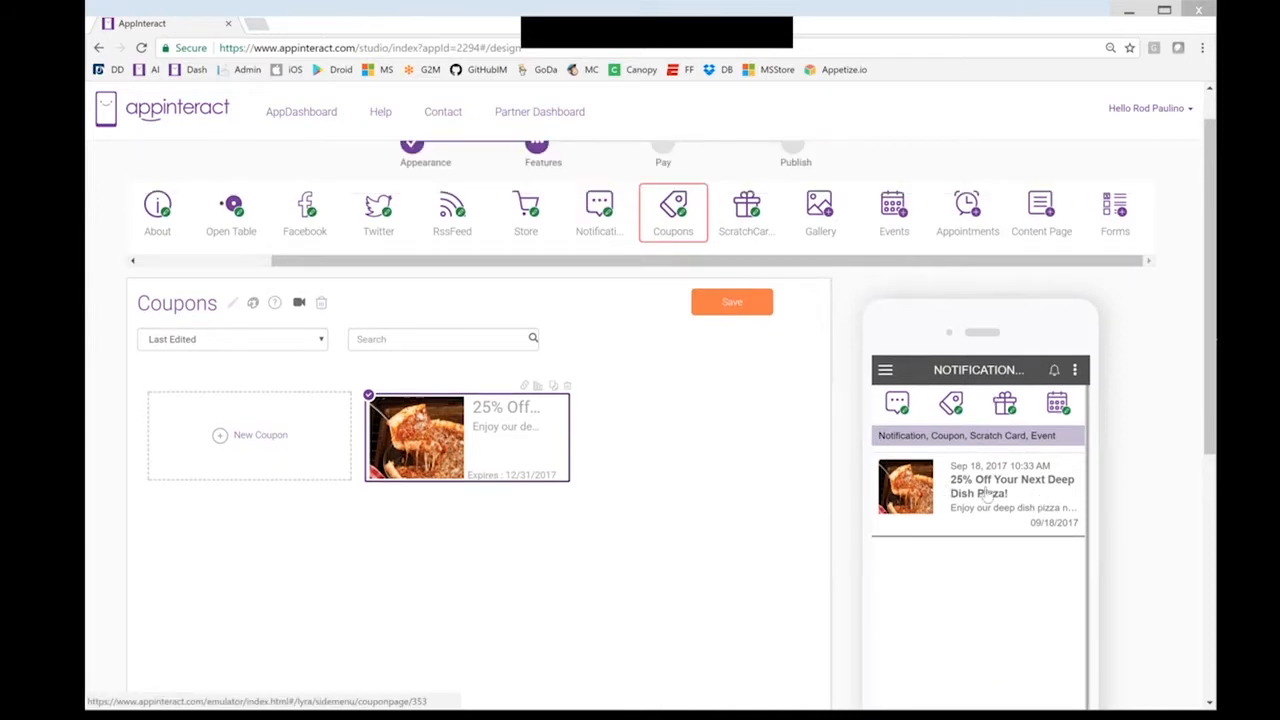
pyautogui.click(987, 494)
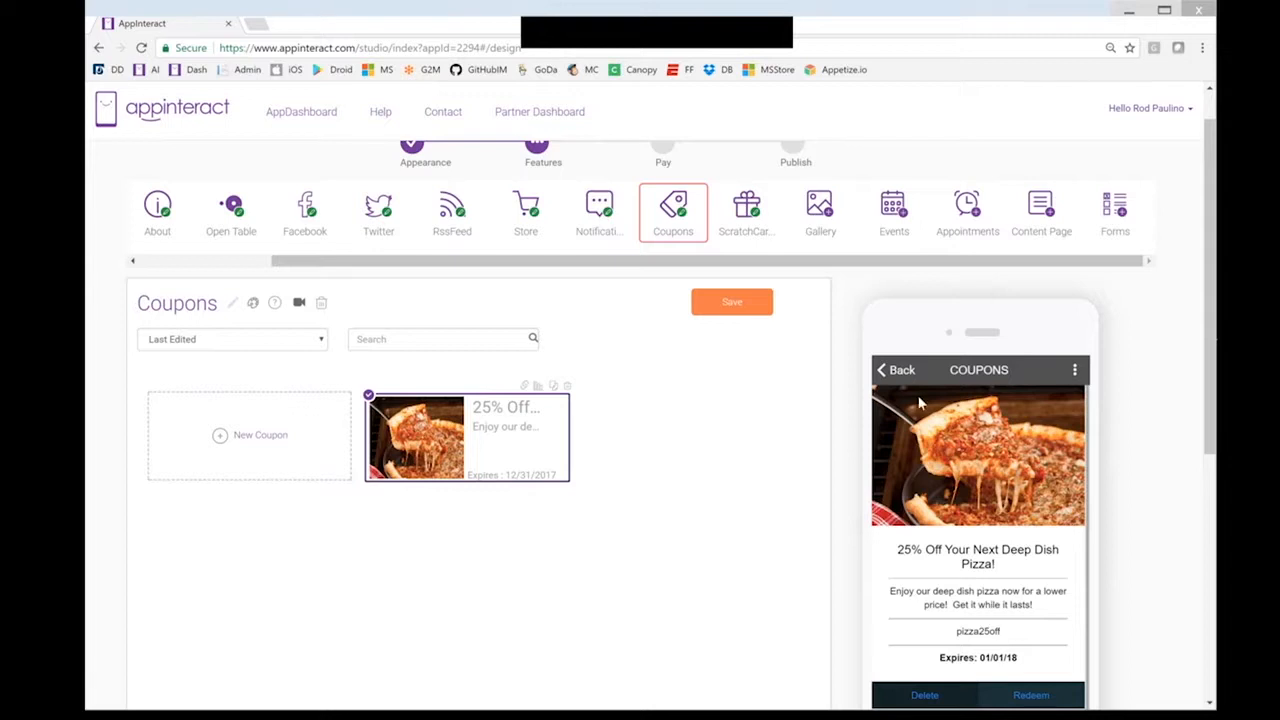
pyautogui.click(903, 371)
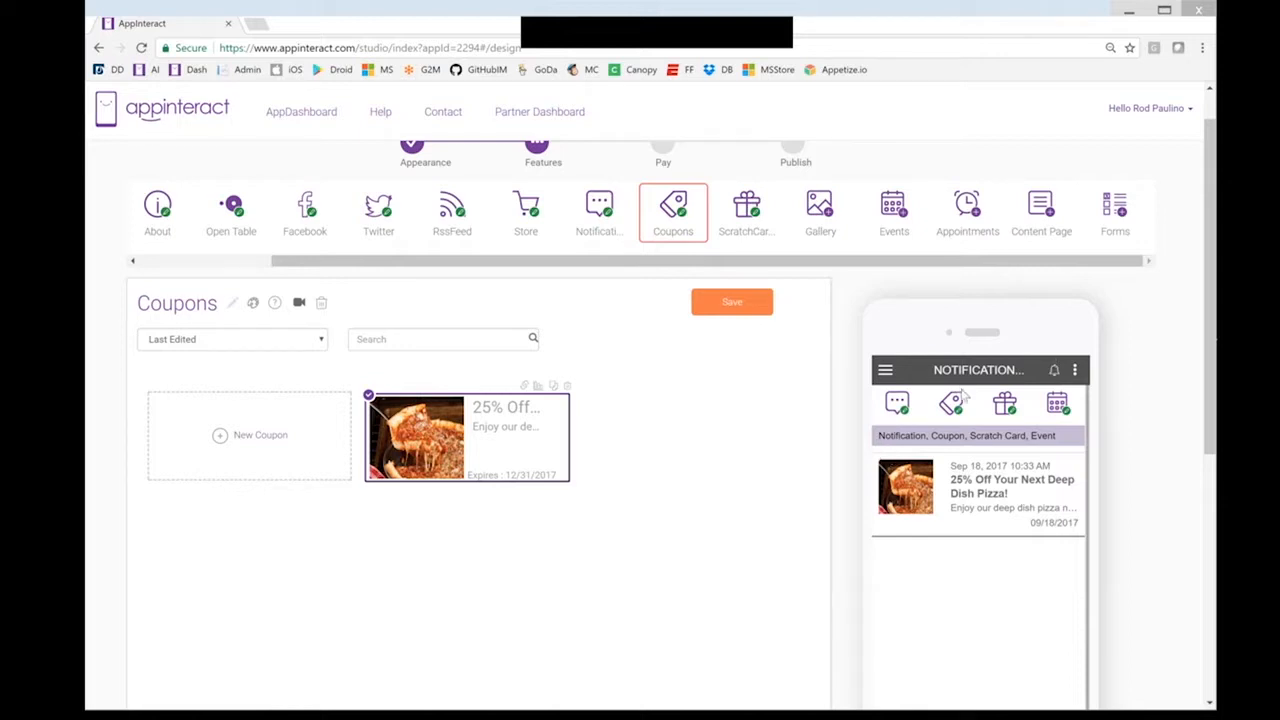
# Toggle the notification and coupon filters, reopen the coupon, then bring up the Store editor
pyautogui.click(896, 409)
pyautogui.click(896, 410)
pyautogui.click(955, 404)
pyautogui.click(956, 405)
pyautogui.click(1002, 506)
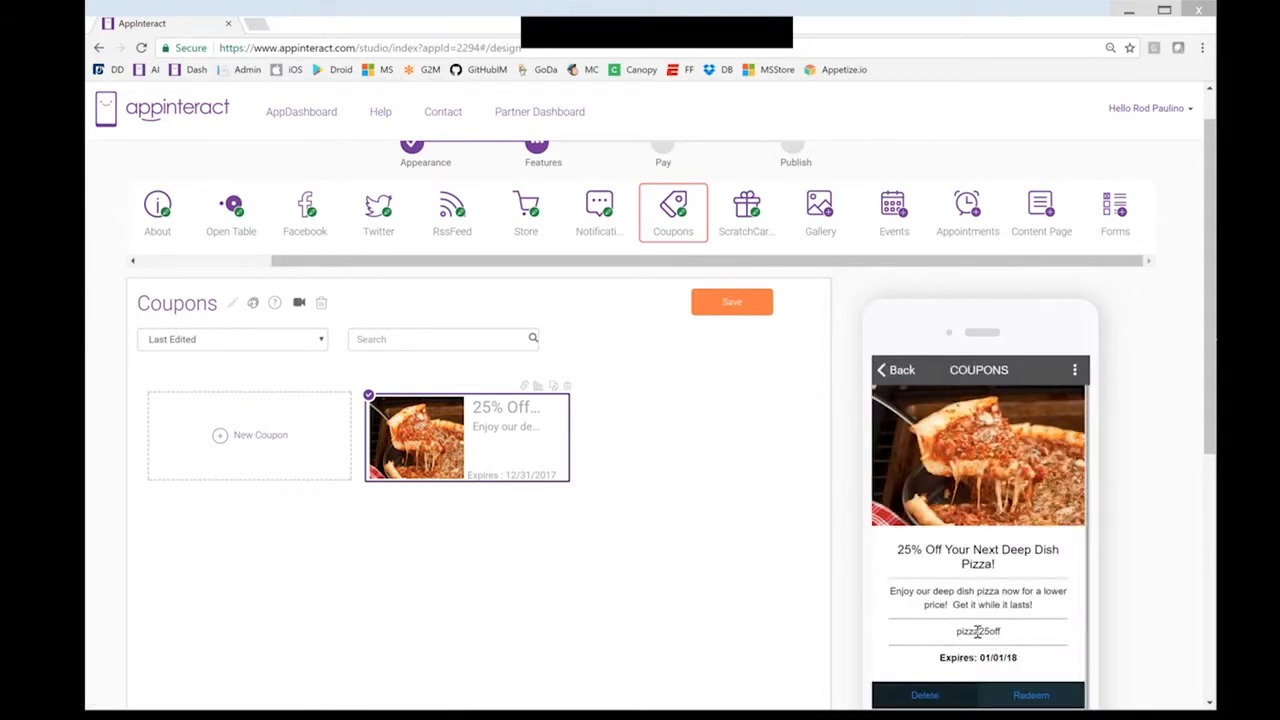
pyautogui.click(903, 371)
pyautogui.click(533, 214)
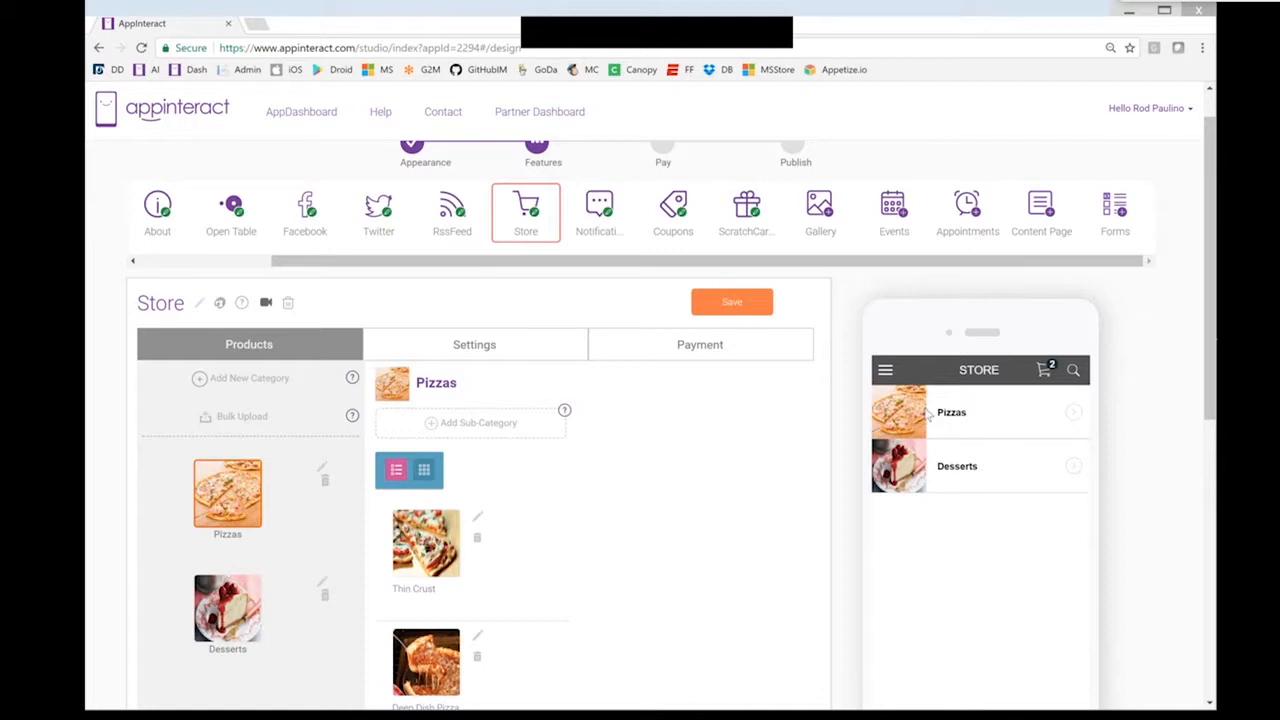
# Try adding two Chicago Deep Dish pizzas to the cart and dismiss the quantity-exceeded warning
pyautogui.click(955, 418)
pyautogui.click(1019, 467)
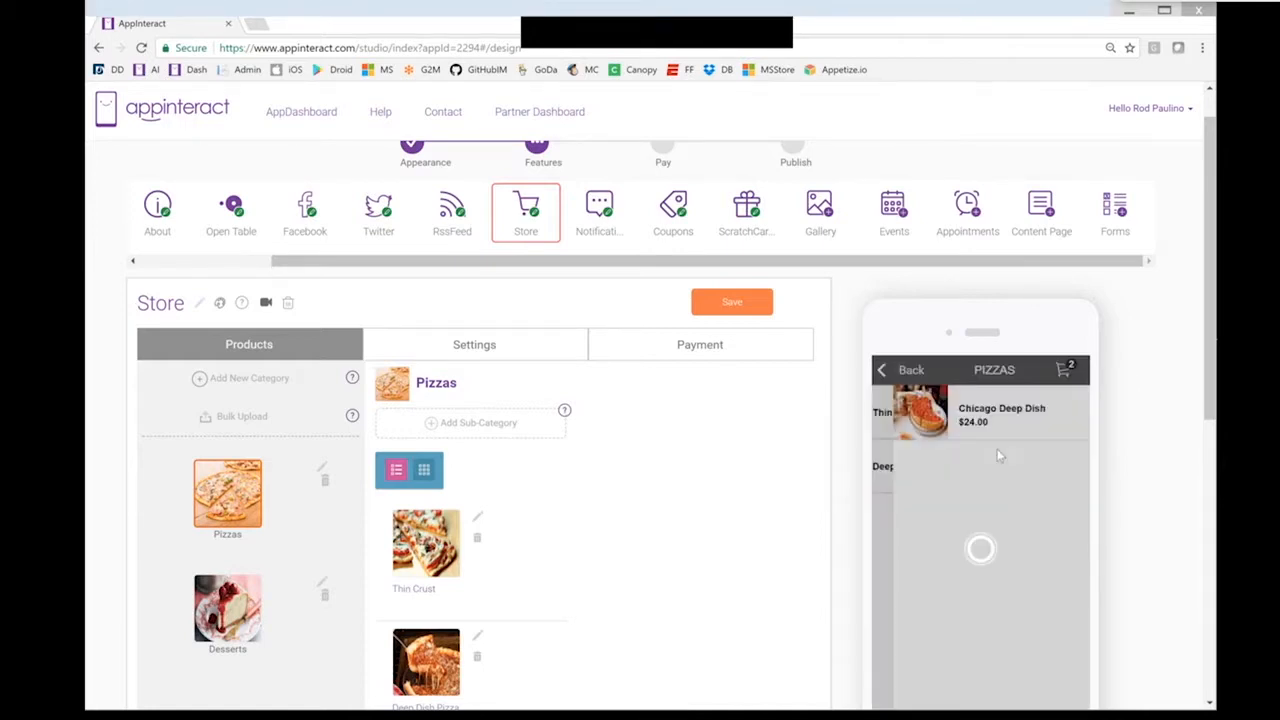
pyautogui.click(986, 421)
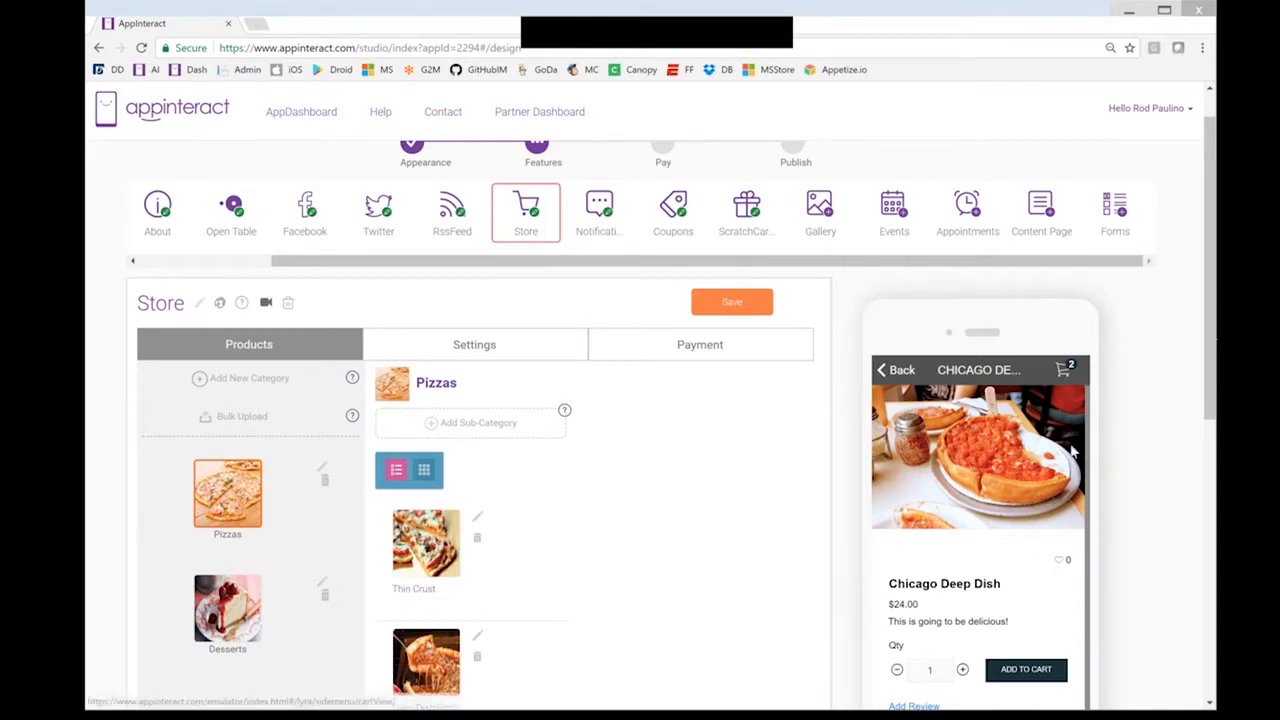
pyautogui.click(962, 669)
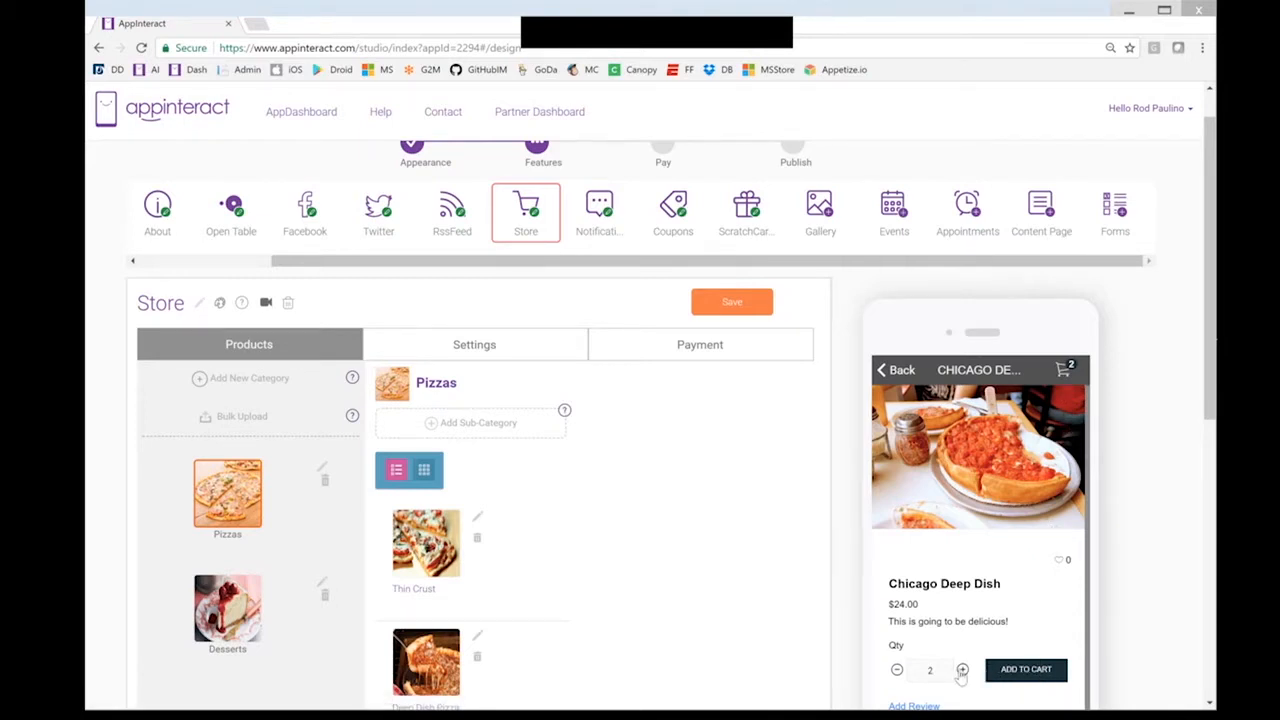
pyautogui.click(1015, 672)
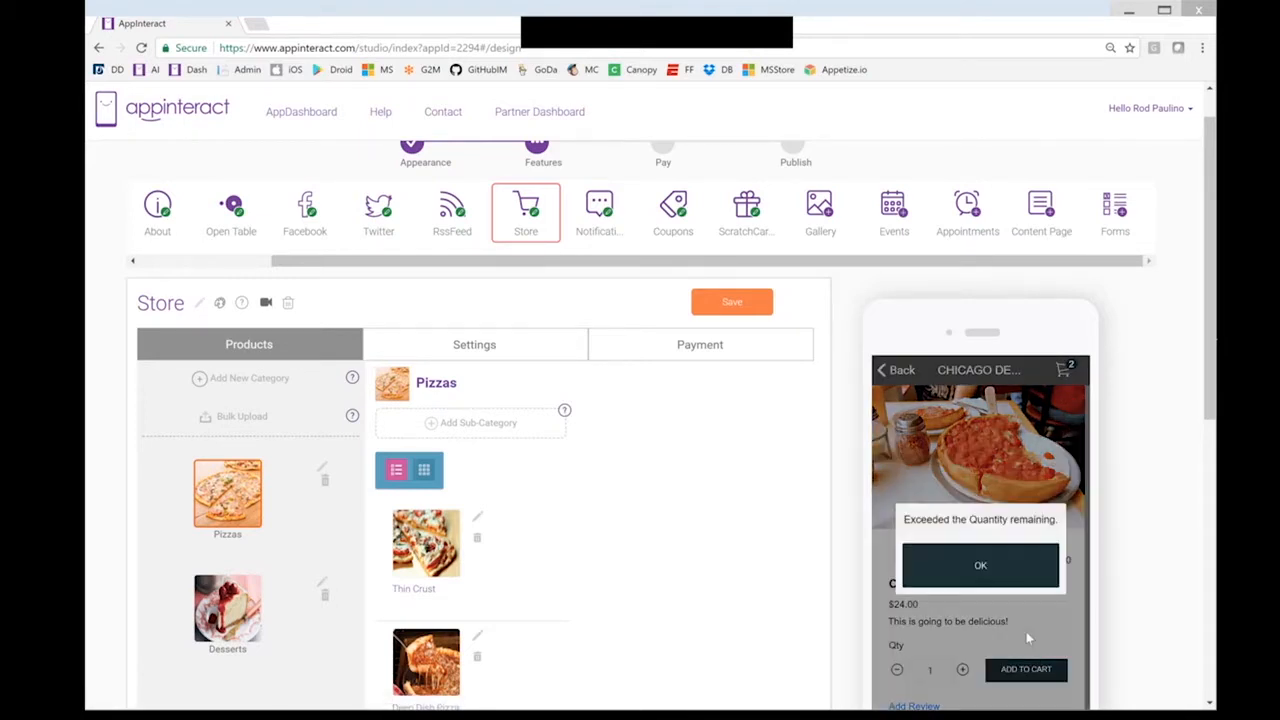
pyautogui.click(1000, 578)
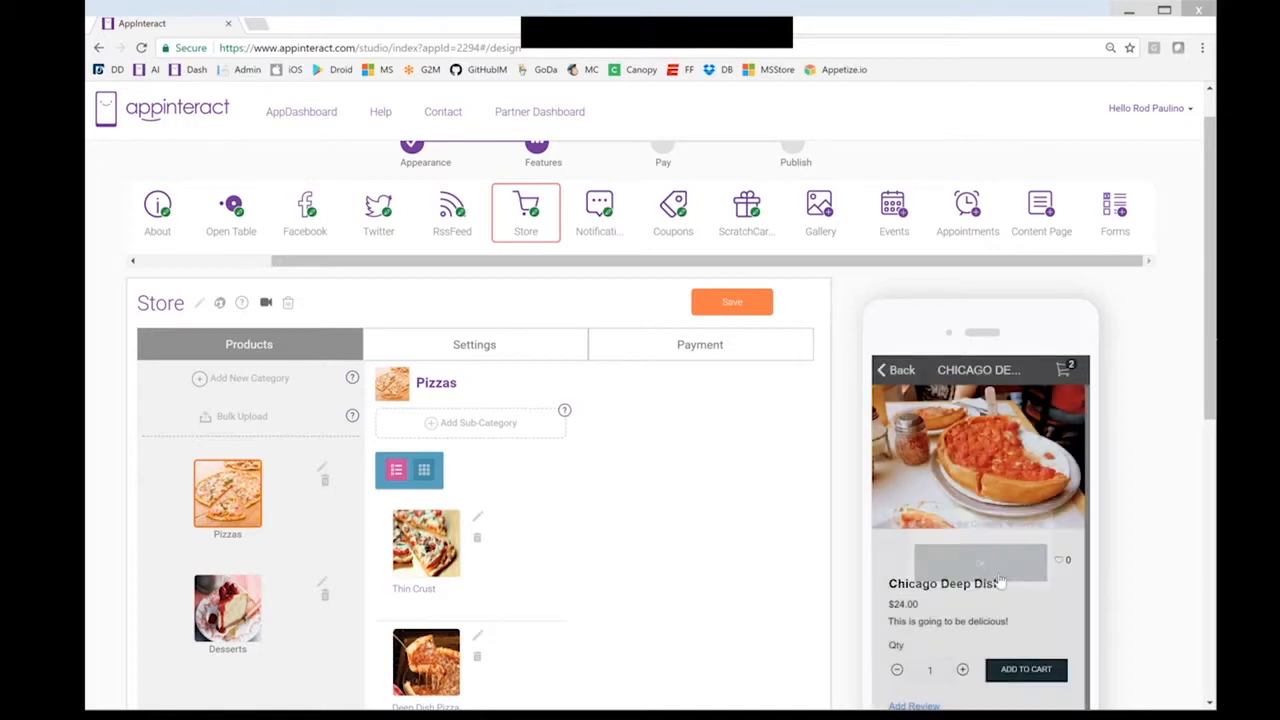
# Remove Molten Lava from the cart, leaving one $24.00 Chicago Deep Dish plus $5 delivery
pyautogui.click(1087, 380)
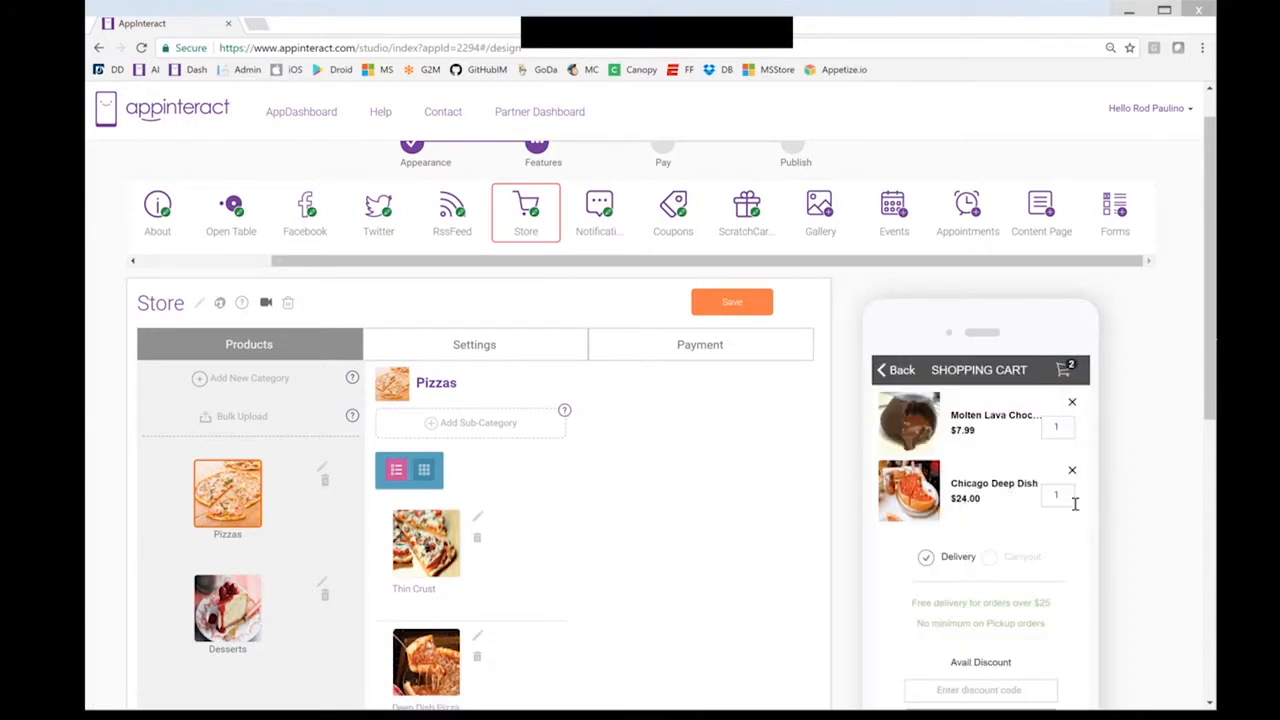
pyautogui.click(1072, 402)
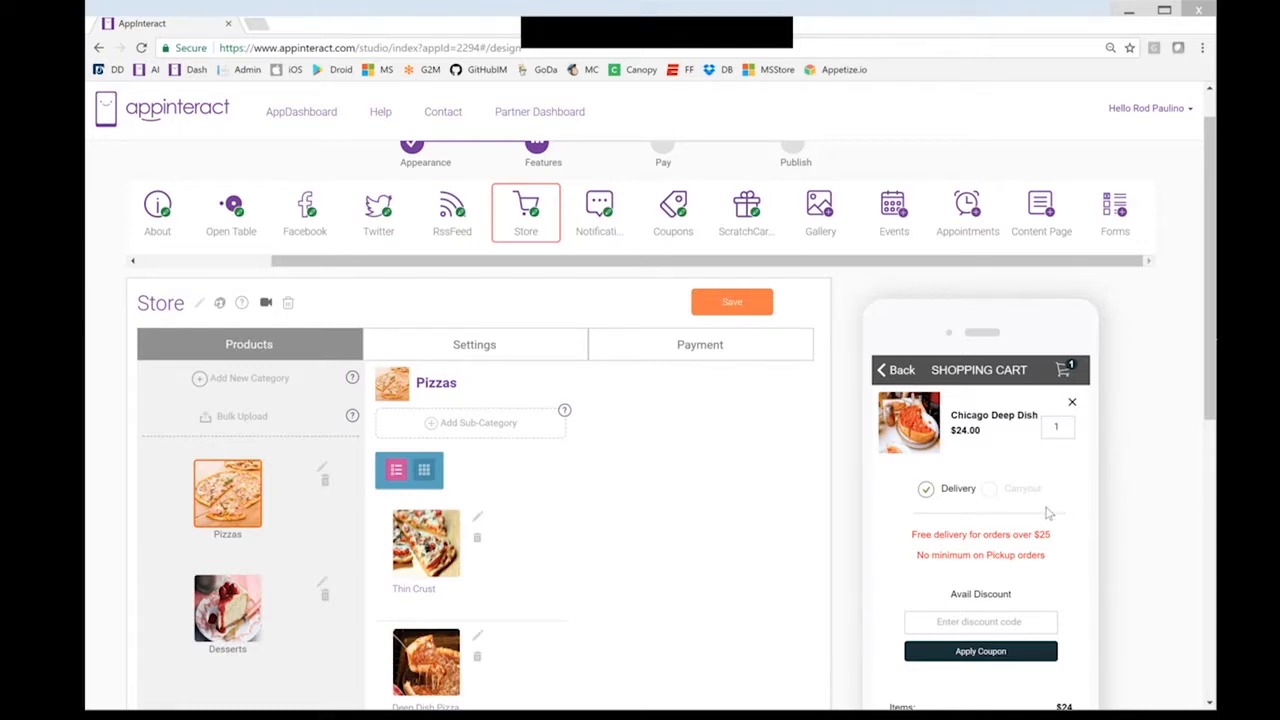
pyautogui.scroll(-2, 1047, 513)
pyautogui.scroll(-1, 942, 435)
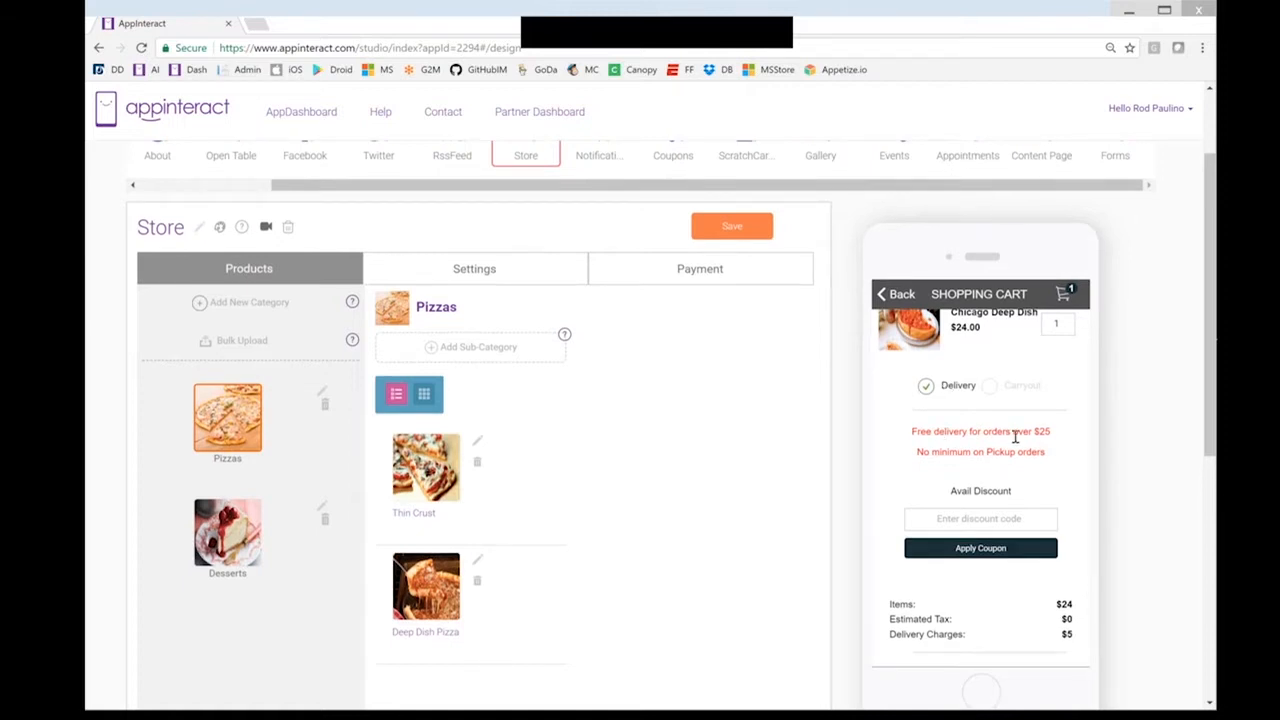
# Apply coupon code pizza25off in the previewed cart for a $6 discount and $23.00 total
pyautogui.click(1016, 523)
pyautogui.write('pizza25off')
pyautogui.click(985, 547)
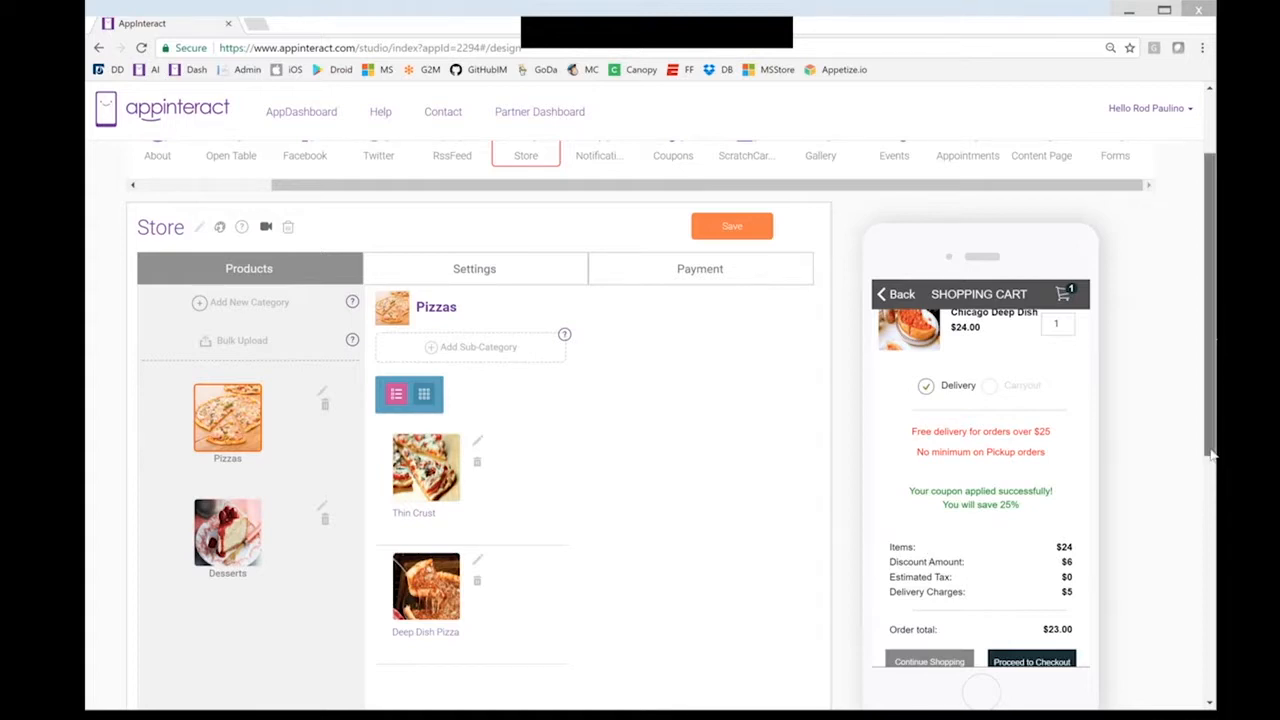
pyautogui.moveTo(1210, 455); pyautogui.dragTo(1209, 485)
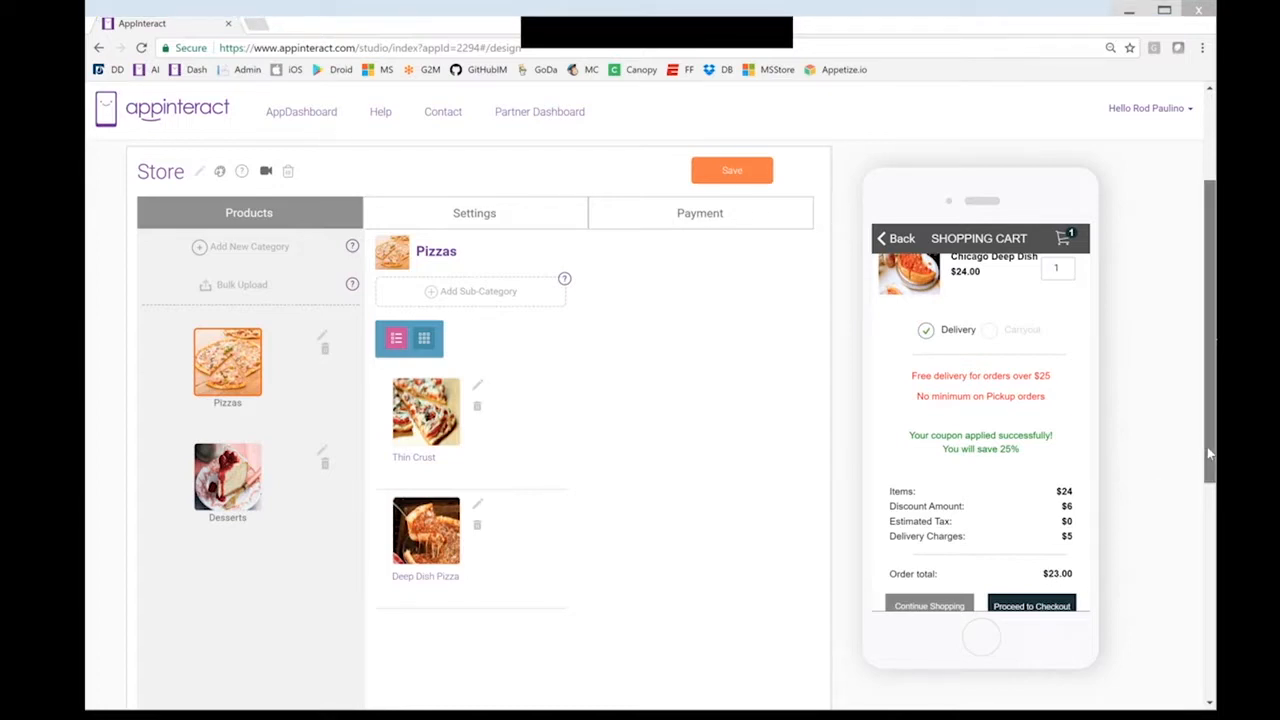
pyautogui.moveTo(1208, 453); pyautogui.dragTo(1208, 466)
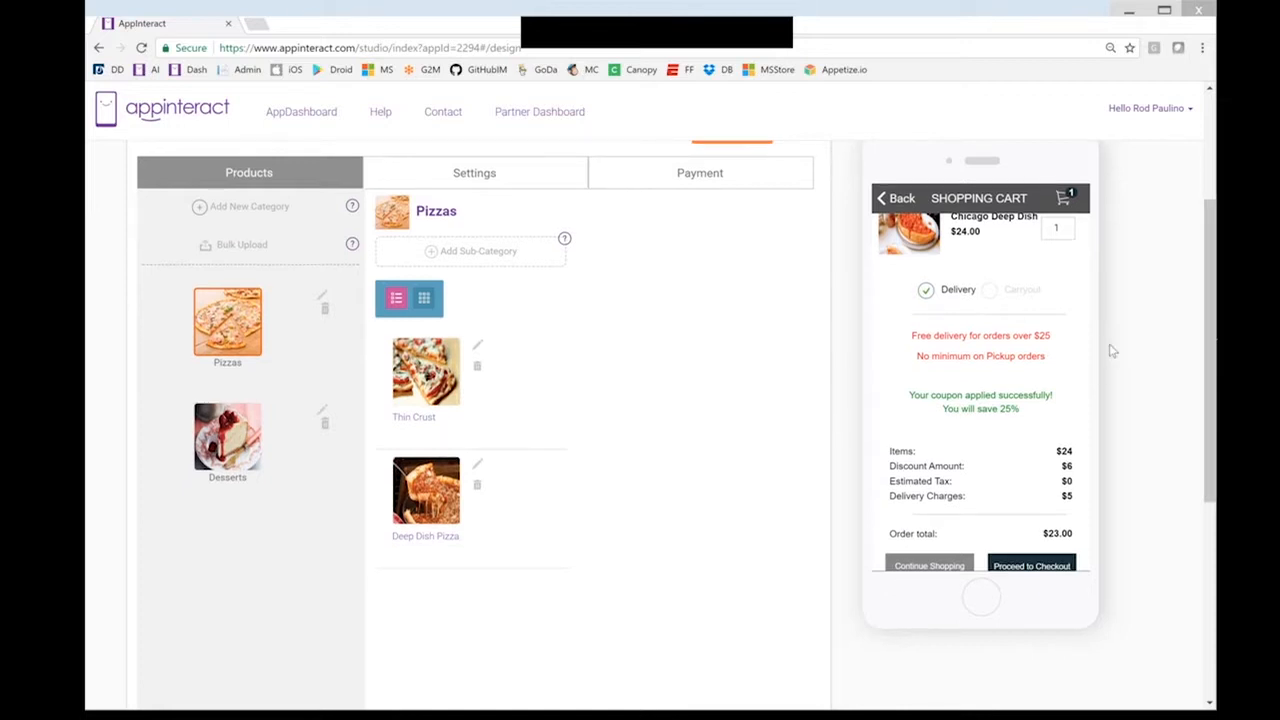
pyautogui.scroll(1, 1113, 350)
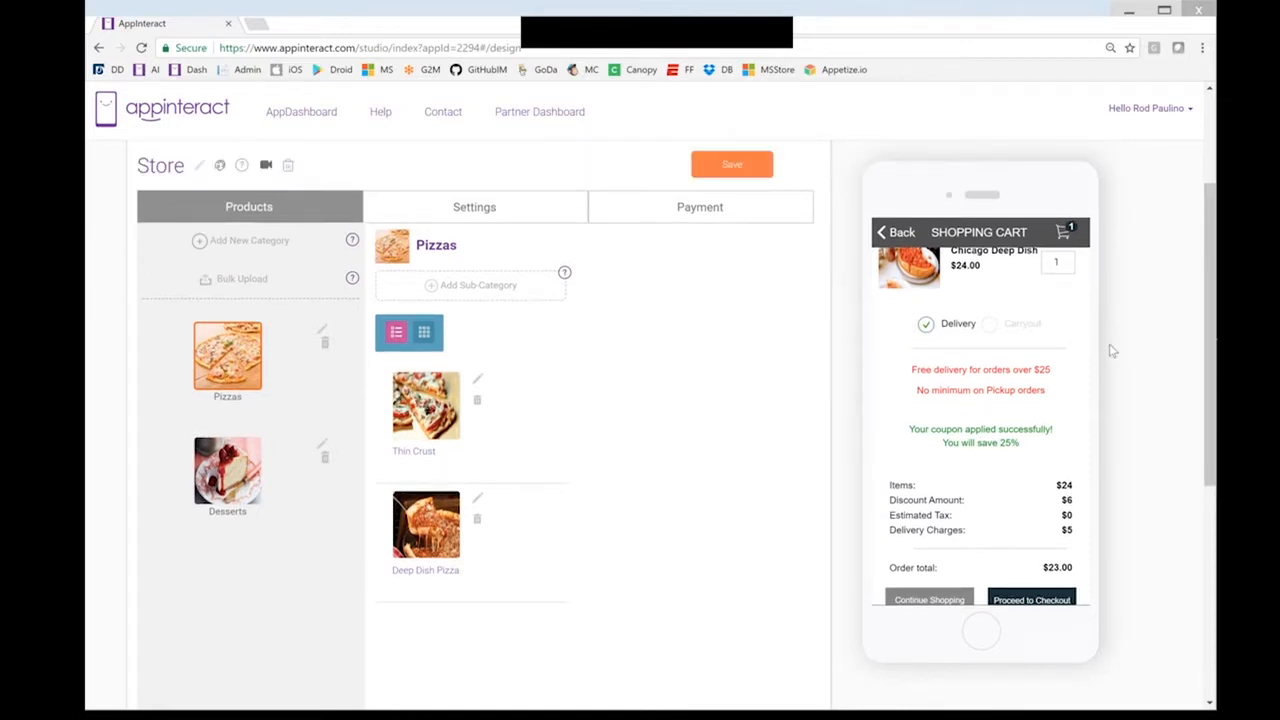
pyautogui.scroll(3, 846, 262)
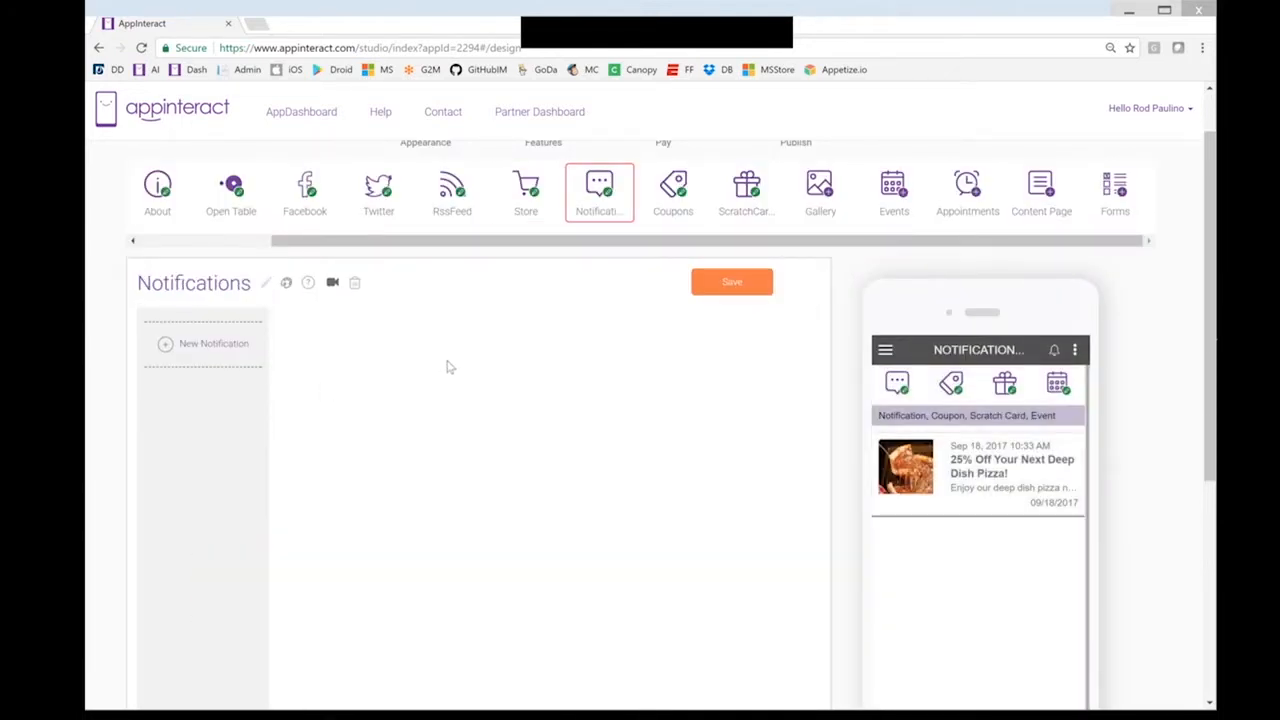
# Create a 'Grand Opening Event!' notification offering a free wine glass to the first 100 visitors
pyautogui.scroll(1, 448, 367)
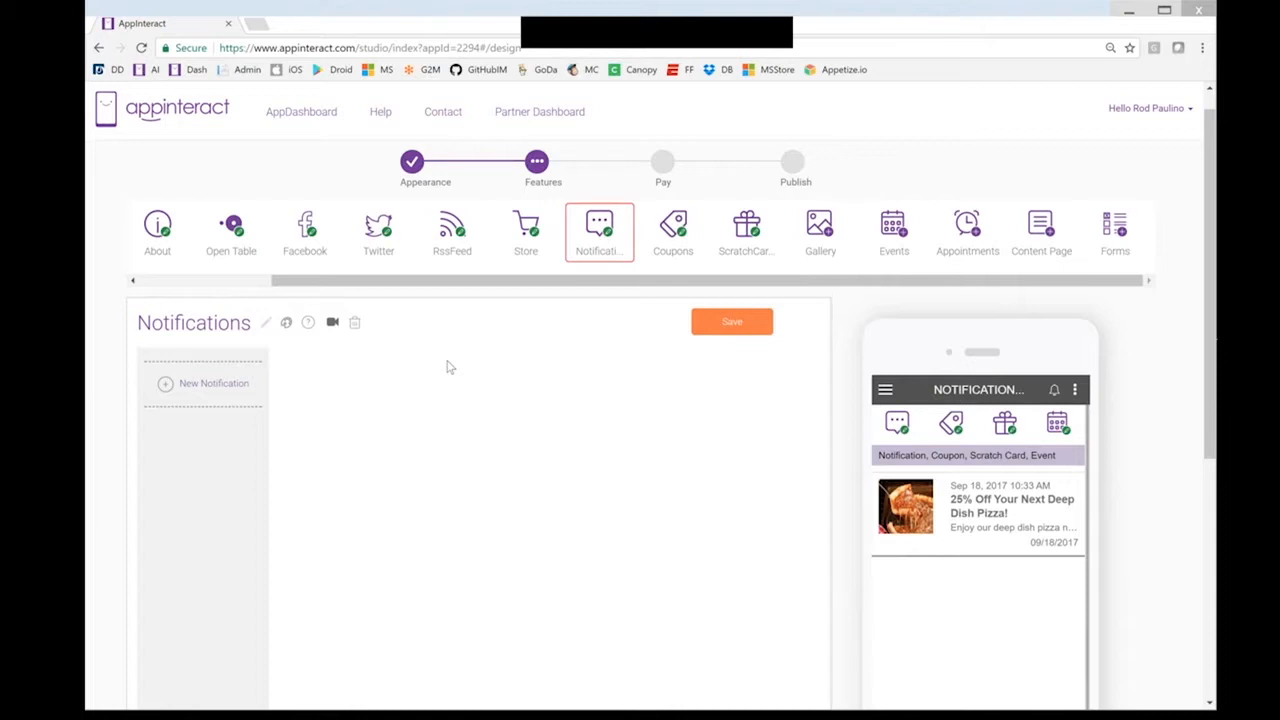
pyautogui.scroll(1, 448, 367)
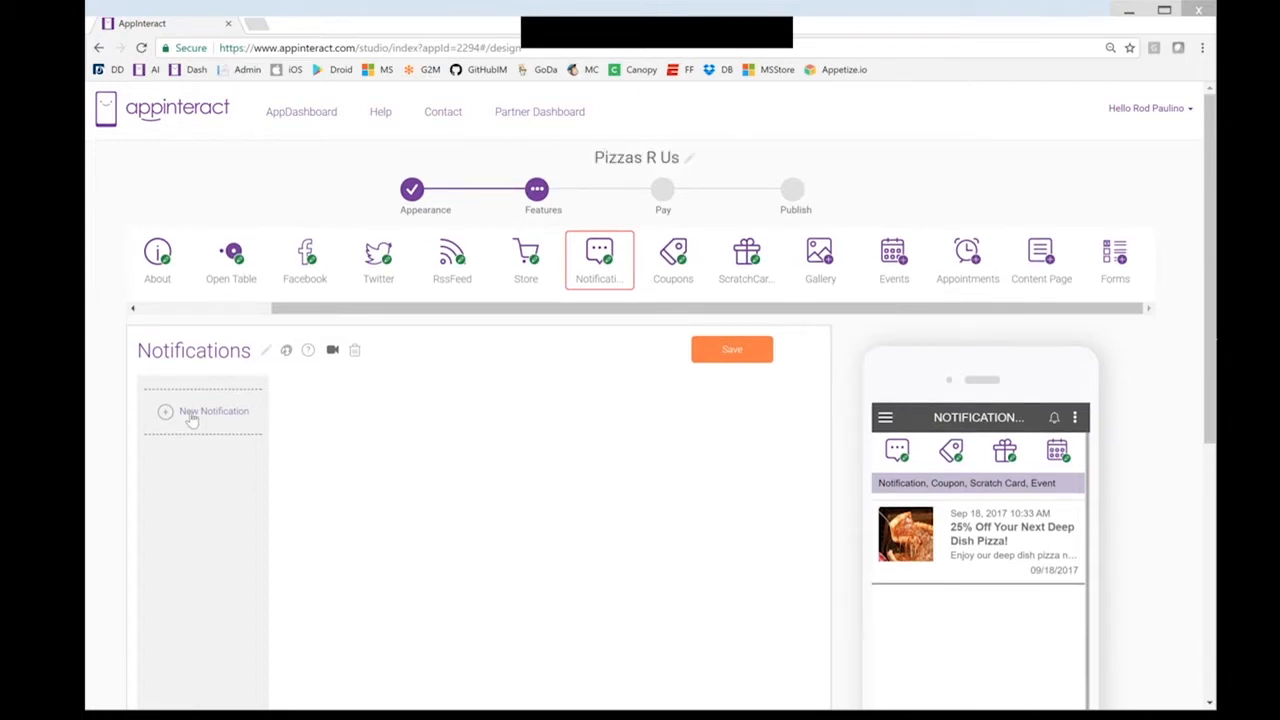
pyautogui.click(198, 422)
pyautogui.click(448, 452)
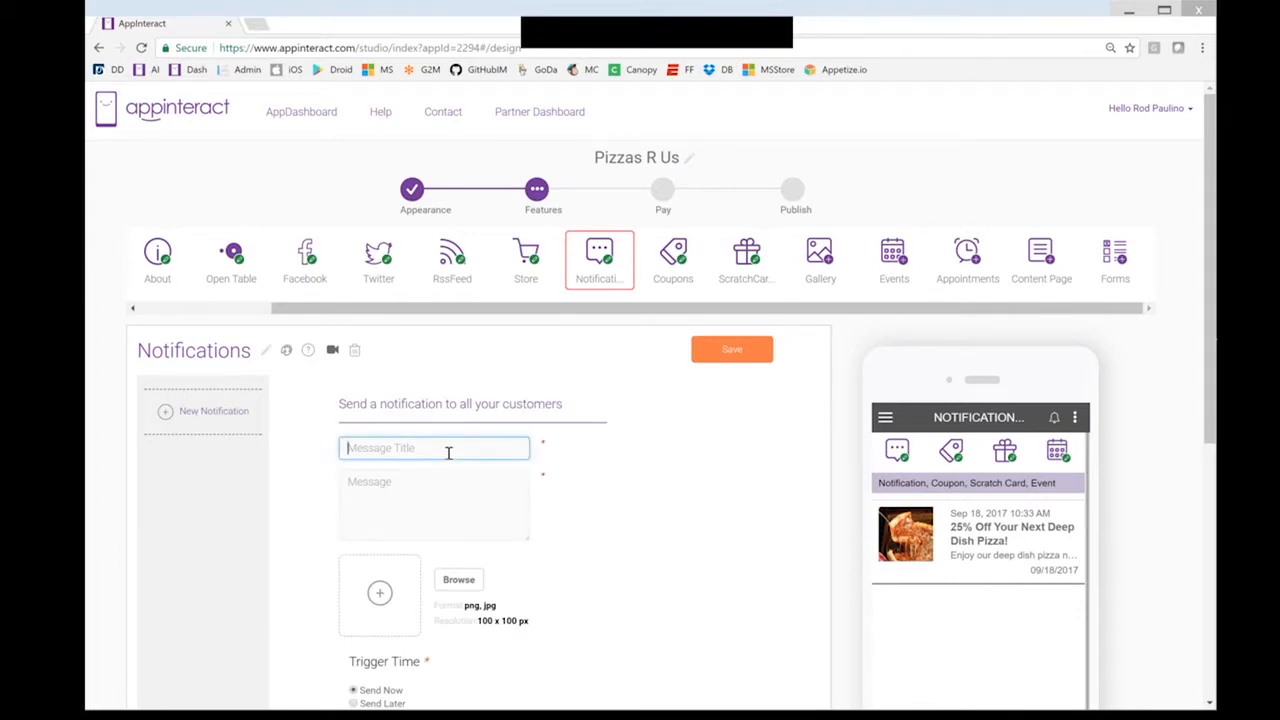
pyautogui.write('Grand Opening Event!')
pyautogui.click(410, 490)
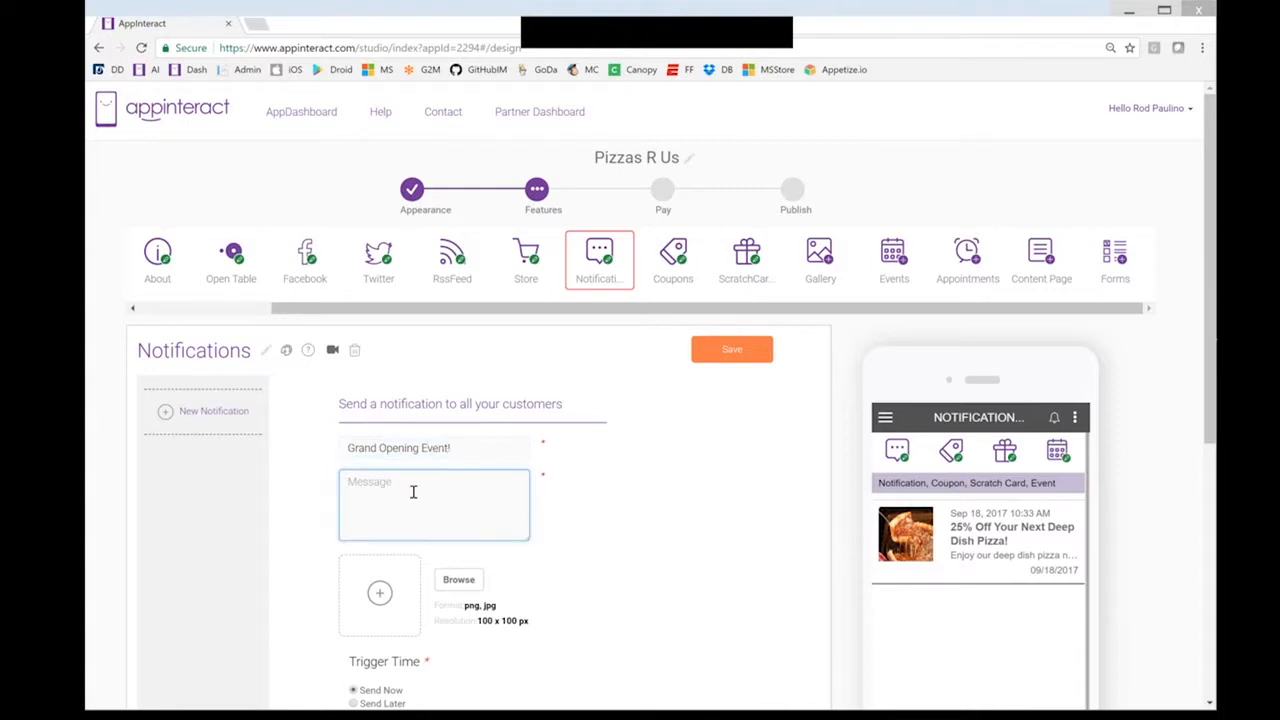
pyautogui.write('Please come to my')
pyautogui.write(' new ')
pyautogui.write('rea')
pyautogui.write('tauran')
pyautogui.write('t!')
pyautogui.press('Return')
pyautogui.write('If you')
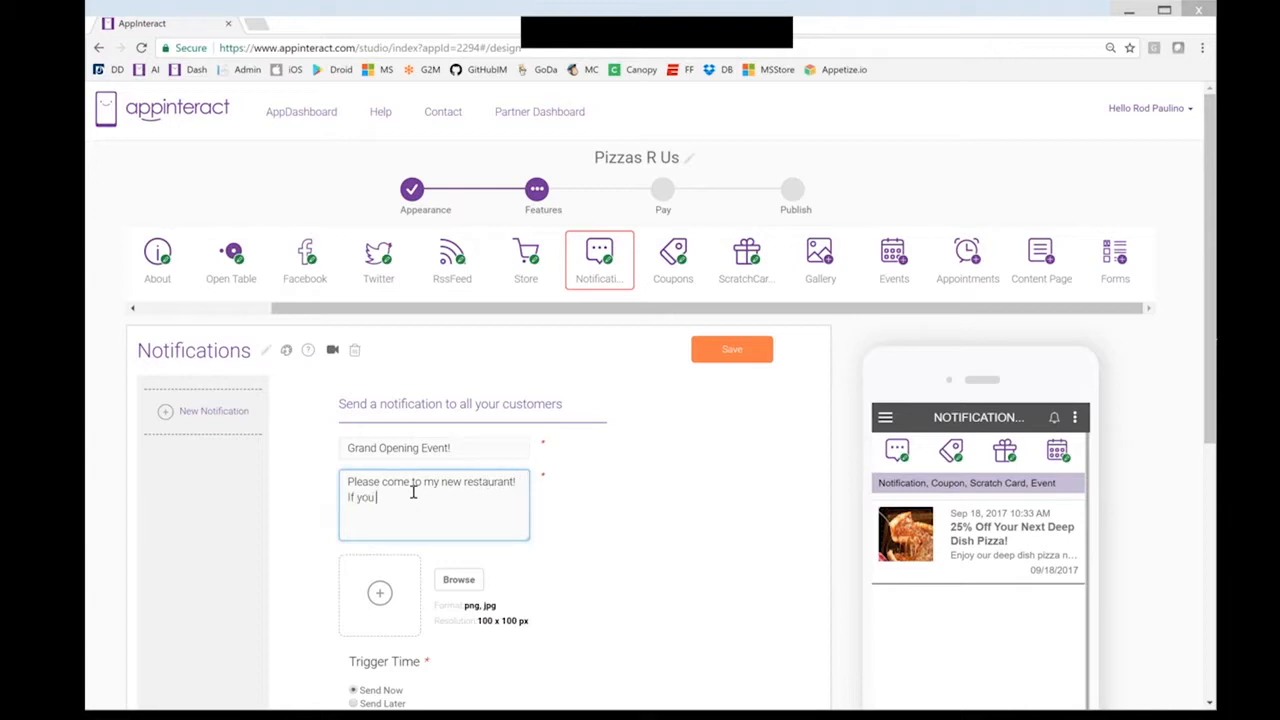
pyautogui.press('BackSpace')
pyautogui.press('BackSpace')
pyautogui.press('BackSpace')
pyautogui.press('BackSpace')
pyautogui.press('BackSpace')
pyautogui.press('Return')
pyautogui.write('For a limited time only, the first 100 people to come will receiv')
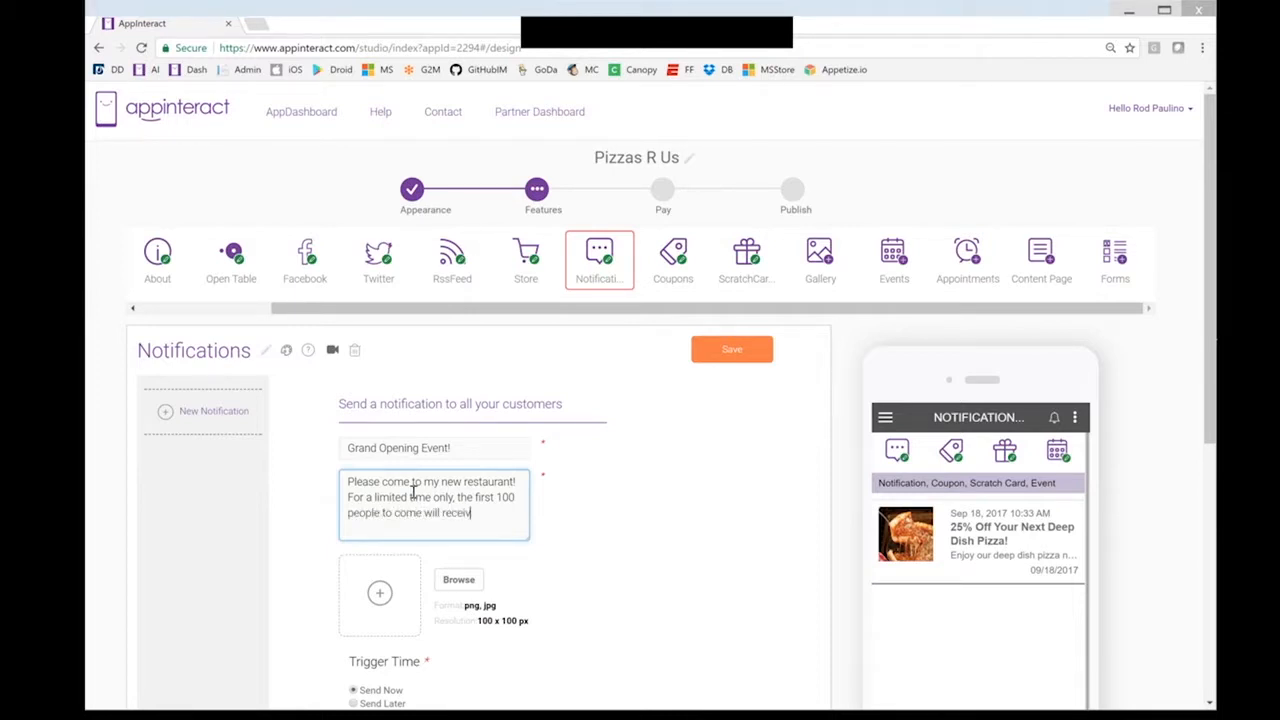
pyautogui.write('e a')
pyautogui.write(' free')
pyautogui.write(' wine')
pyautogui.write(' gal')
pyautogui.press('BackSpace')
pyautogui.write('lass')
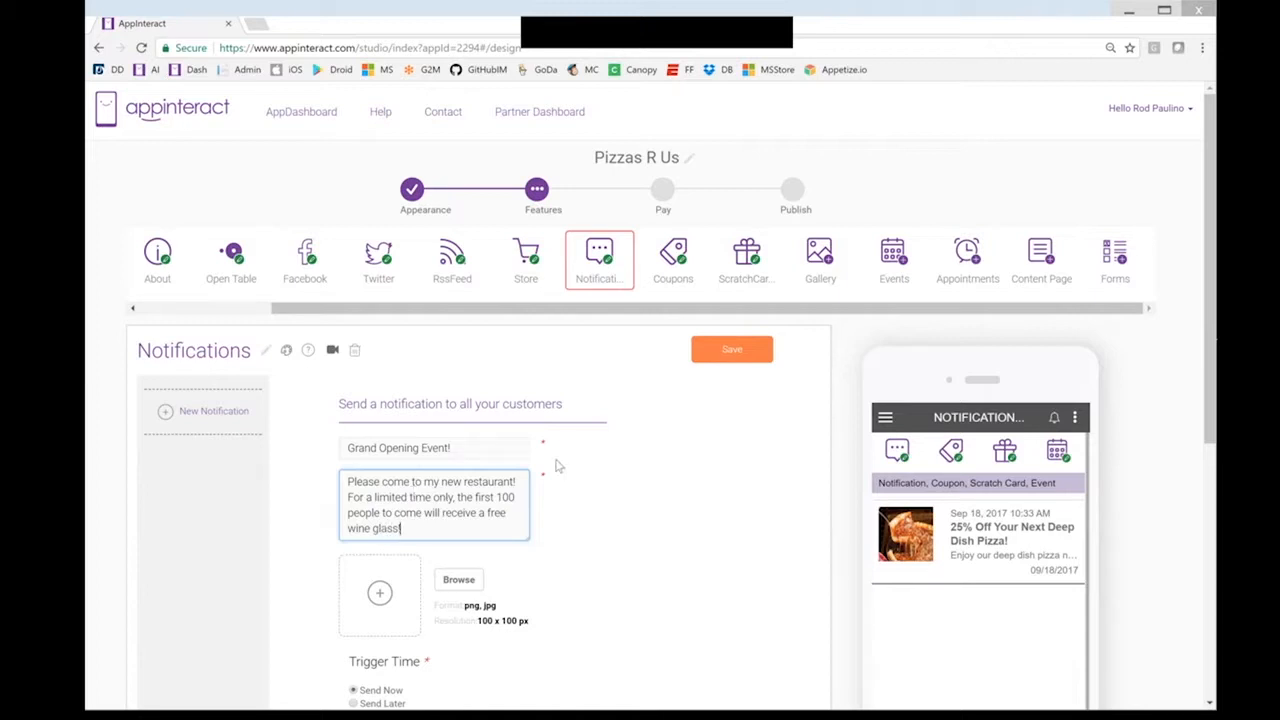
pyautogui.scroll(-1, 558, 466)
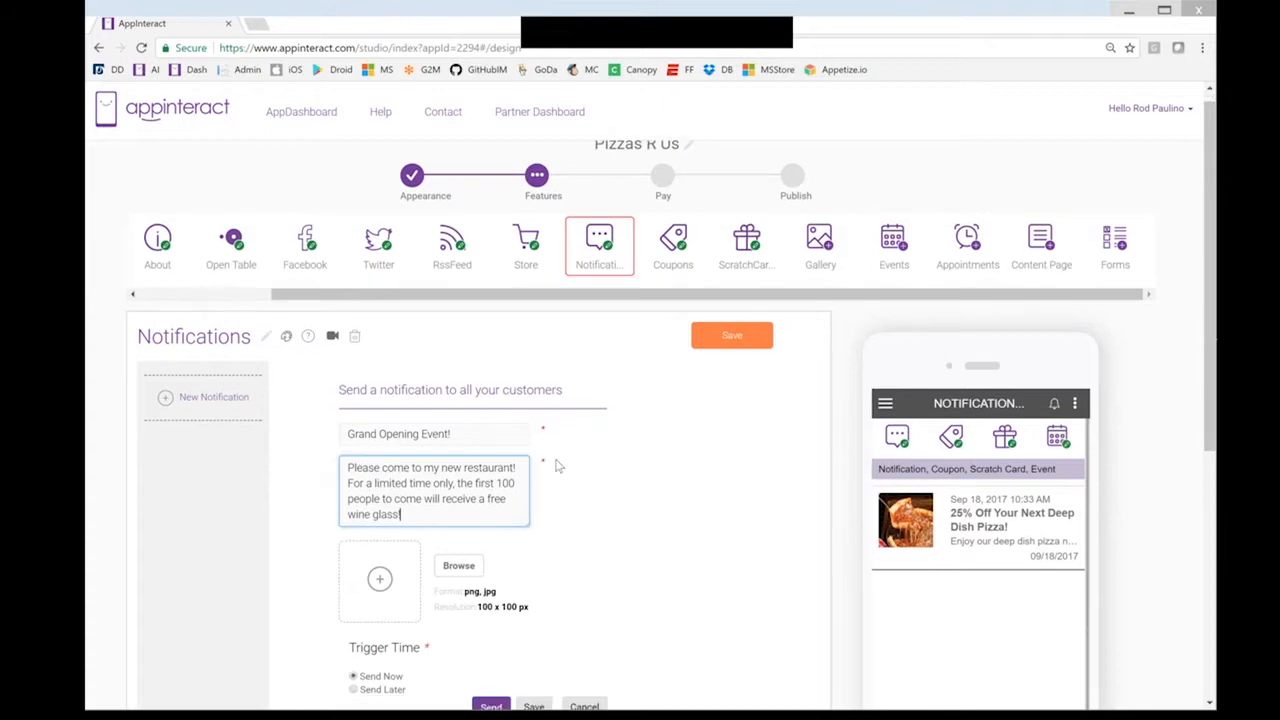
pyautogui.write('!')
pyautogui.scroll(-1, 444, 444)
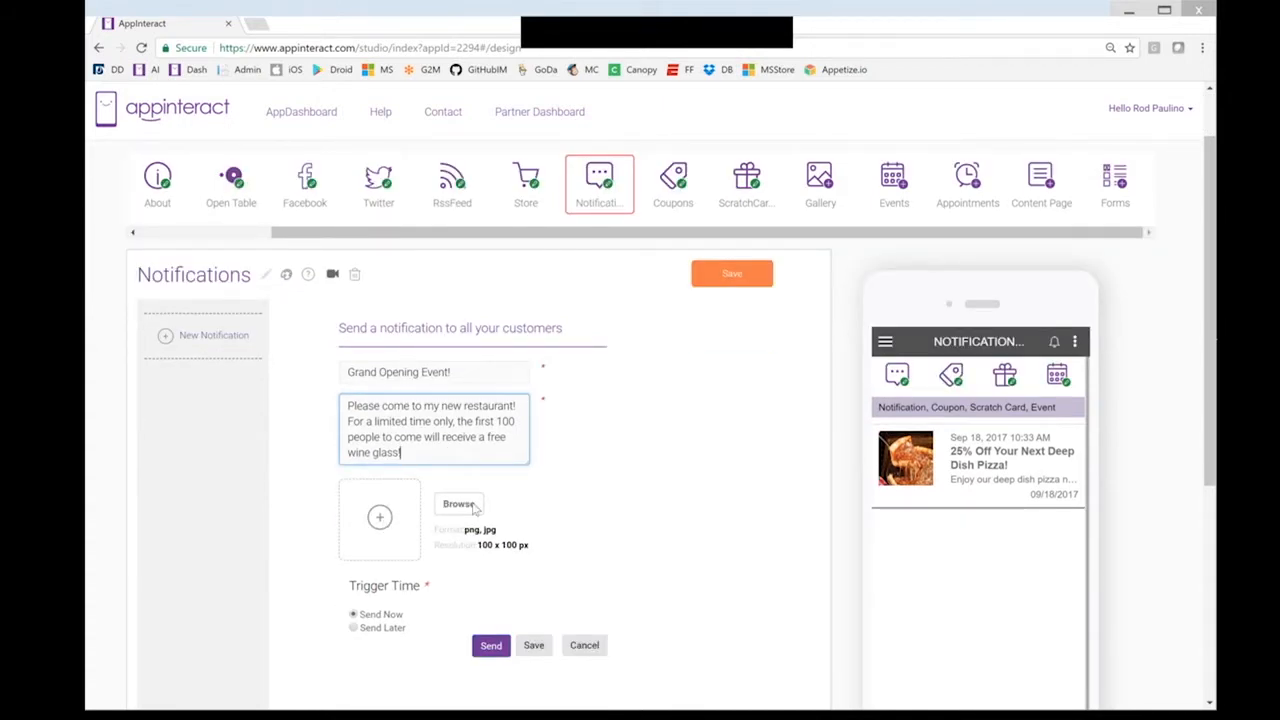
# Attach the pizza photo and send the notification now rather than scheduling it
pyautogui.click(458, 505)
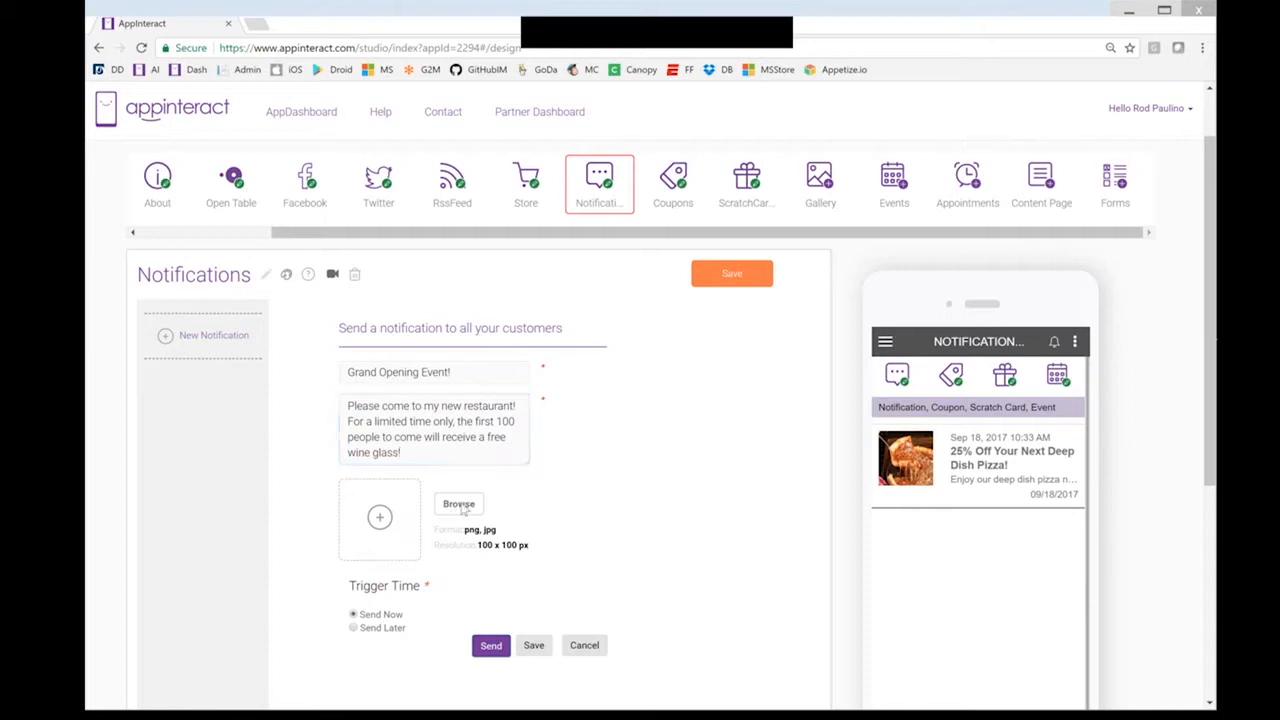
pyautogui.moveTo(551, 119); pyautogui.dragTo(549, 235)
pyautogui.click(261, 235)
pyautogui.click(426, 317)
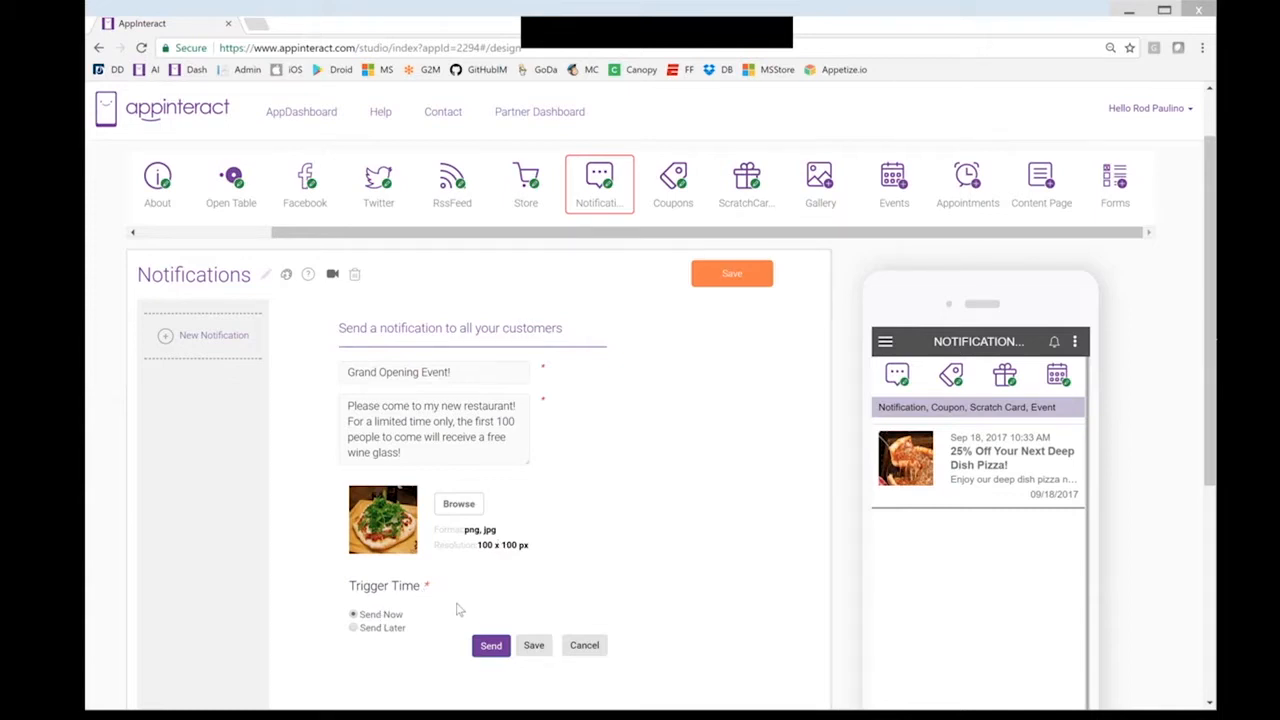
pyautogui.scroll(-1, 458, 610)
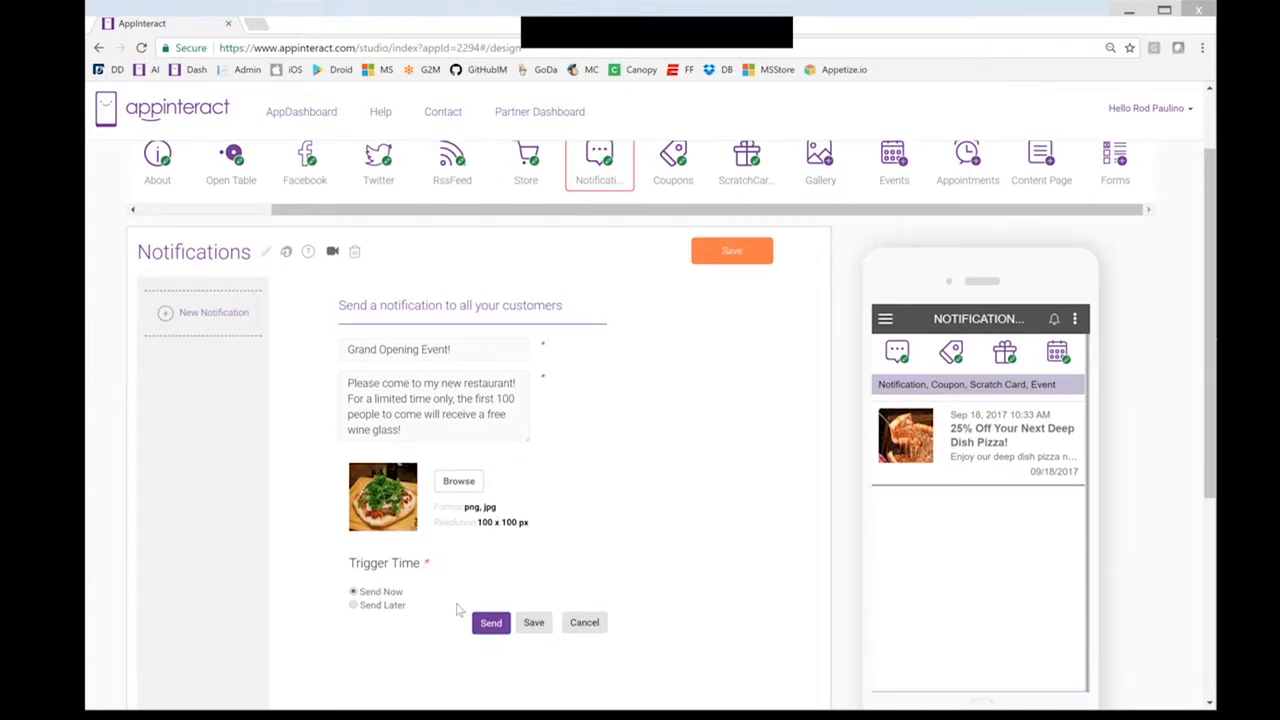
pyautogui.scroll(-2, 371, 563)
pyautogui.click(370, 552)
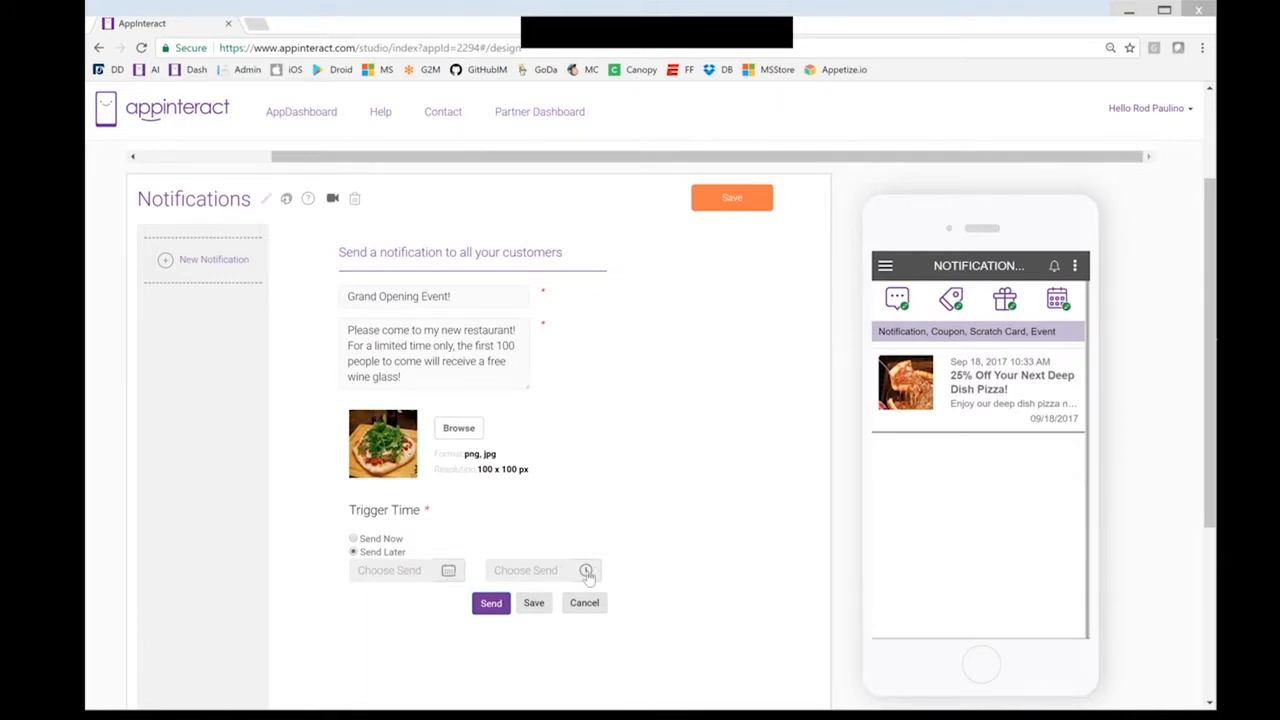
pyautogui.click(355, 538)
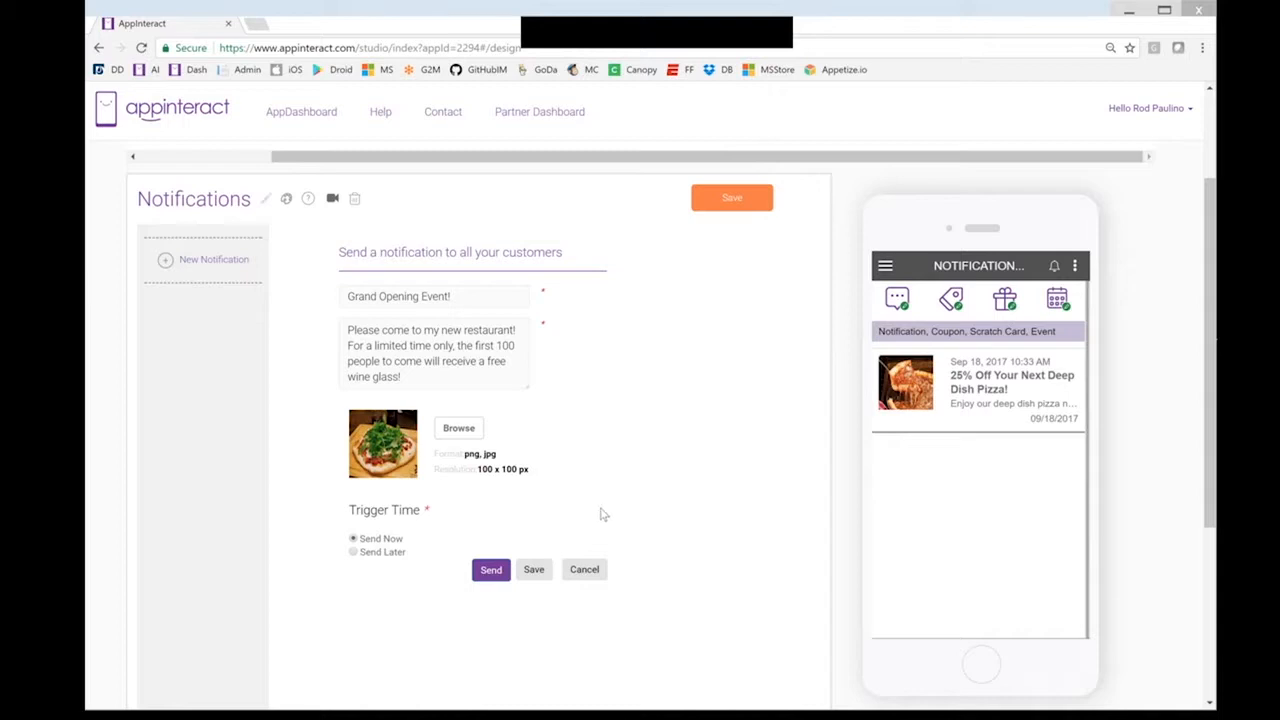
pyautogui.click(490, 572)
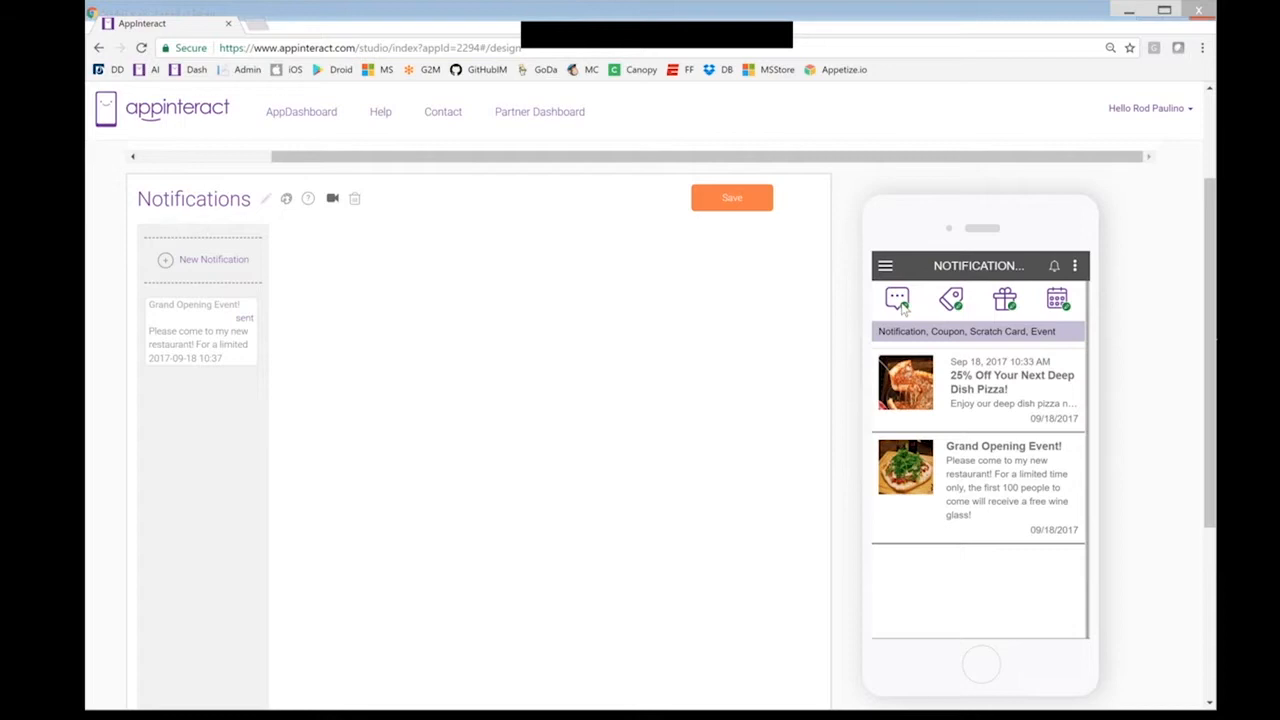
# Filter the phone preview feed to show only notifications and coupons, hiding events and scratch cards
pyautogui.click(1060, 303)
pyautogui.click(998, 300)
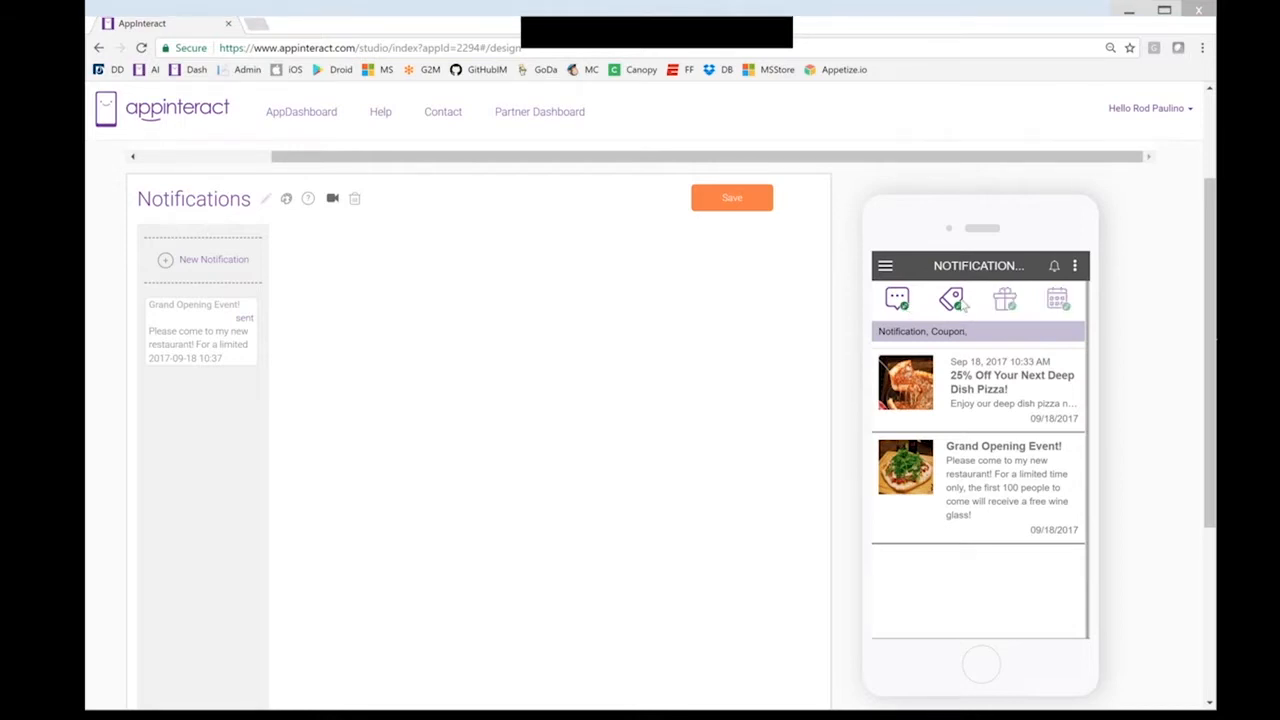
pyautogui.click(955, 300)
pyautogui.click(902, 304)
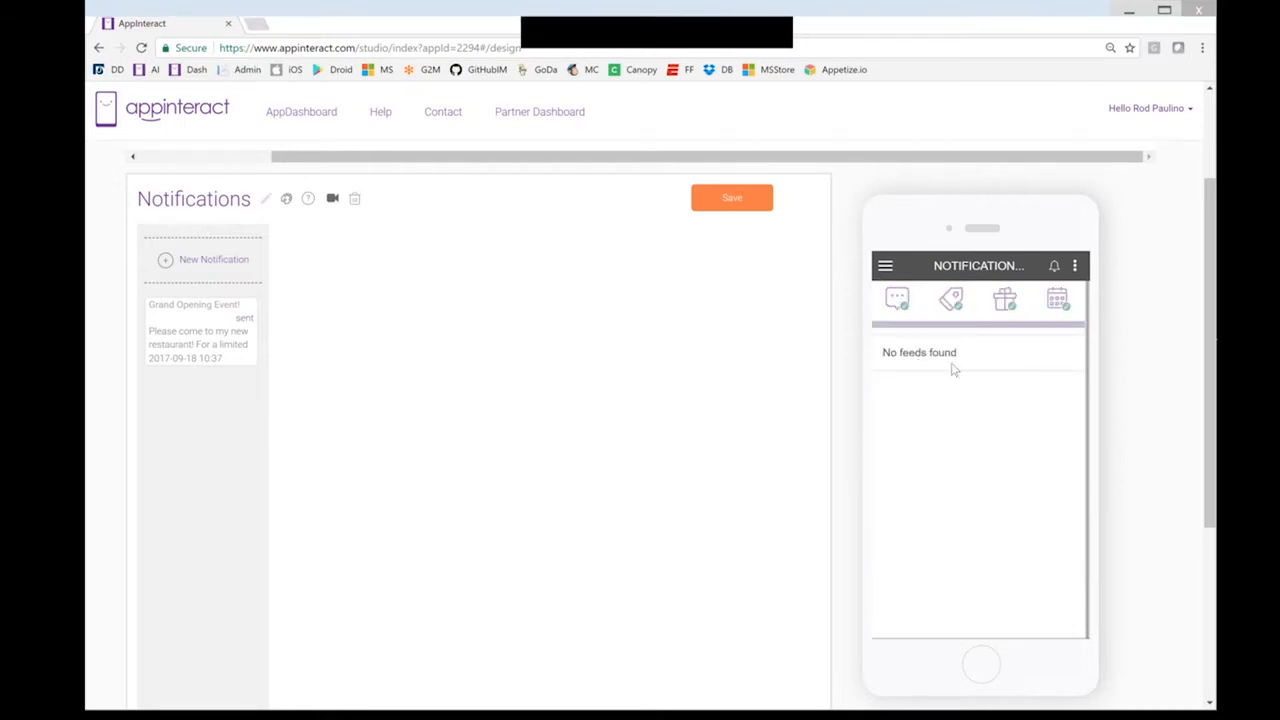
pyautogui.click(952, 305)
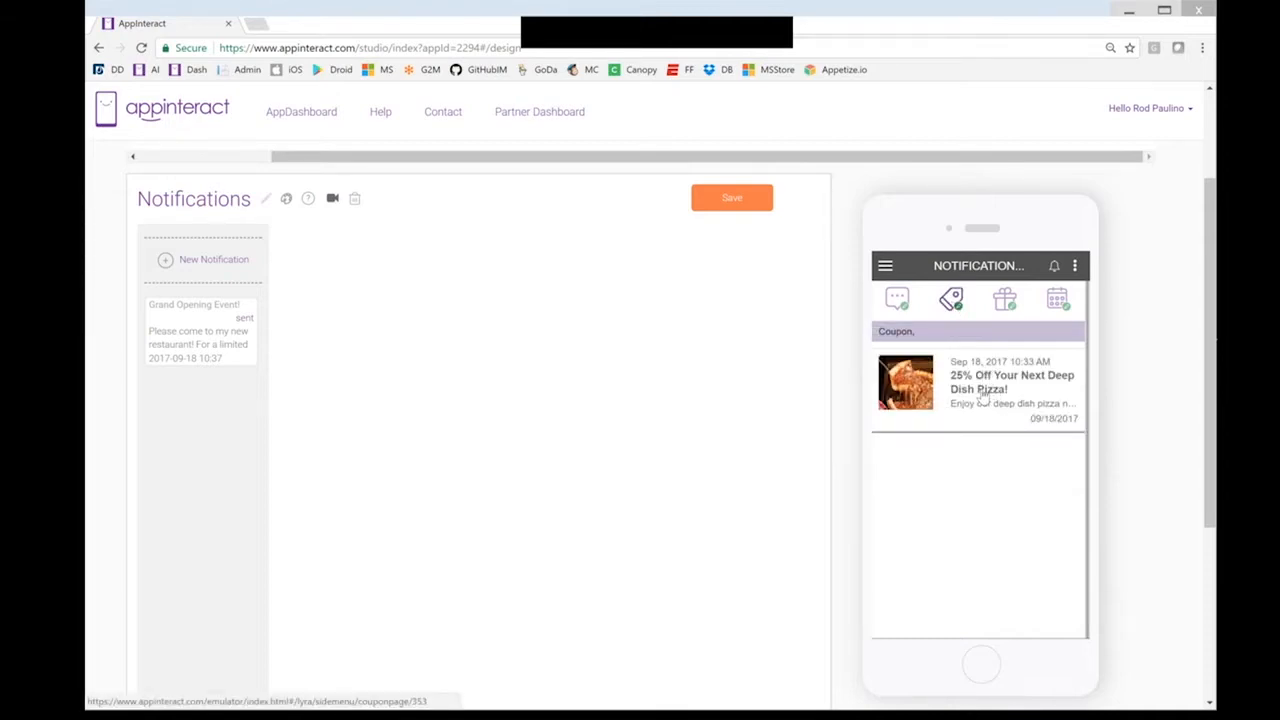
pyautogui.click(900, 303)
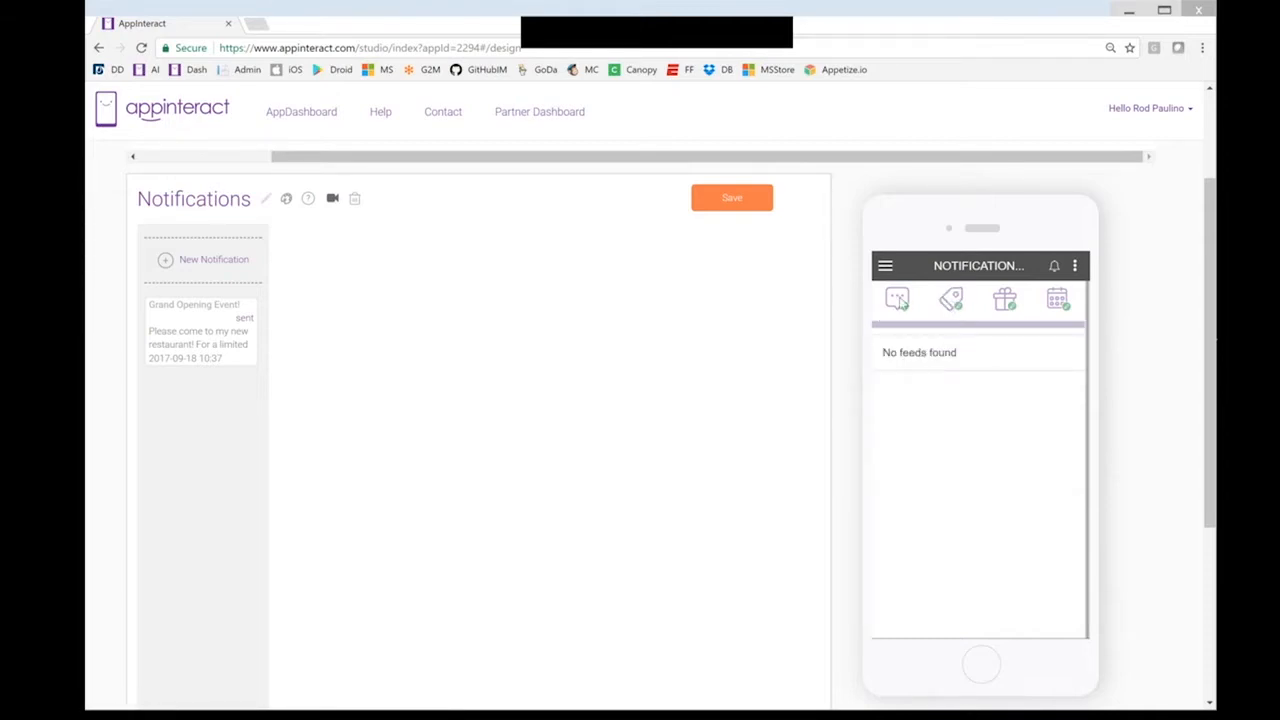
pyautogui.click(898, 301)
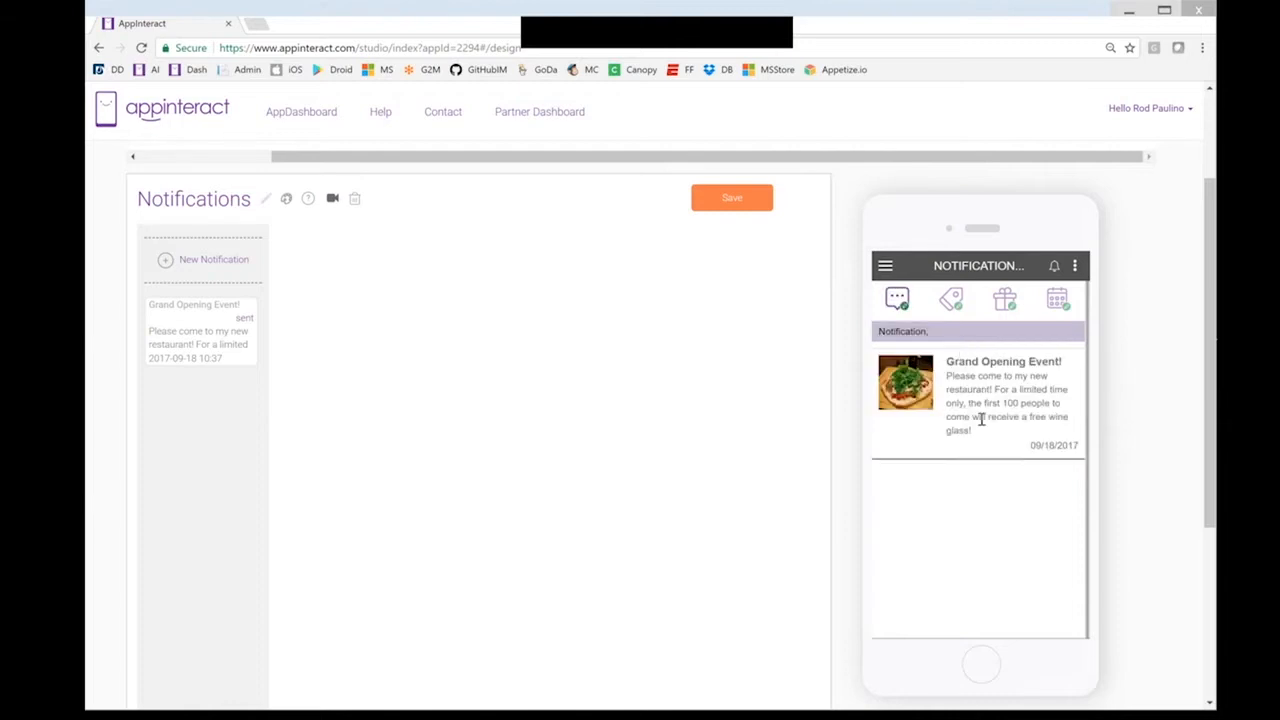
pyautogui.click(953, 305)
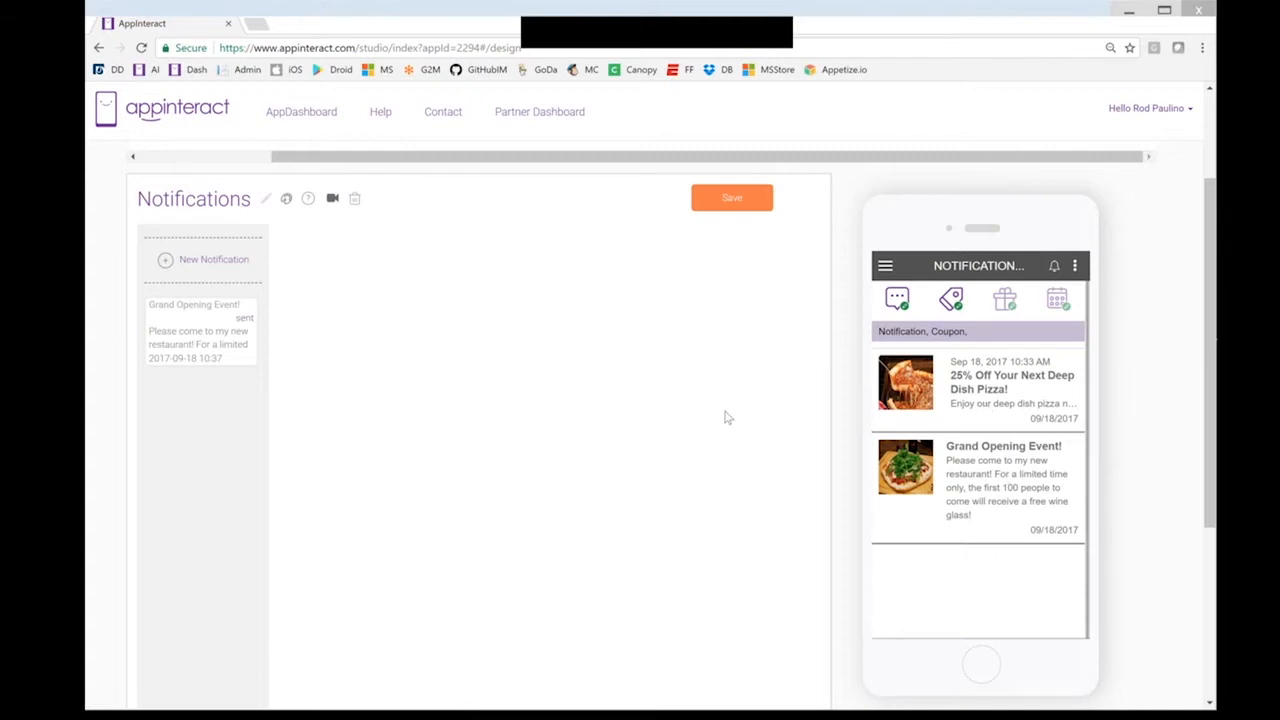
pyautogui.scroll(2, 727, 418)
pyautogui.scroll(1, 727, 418)
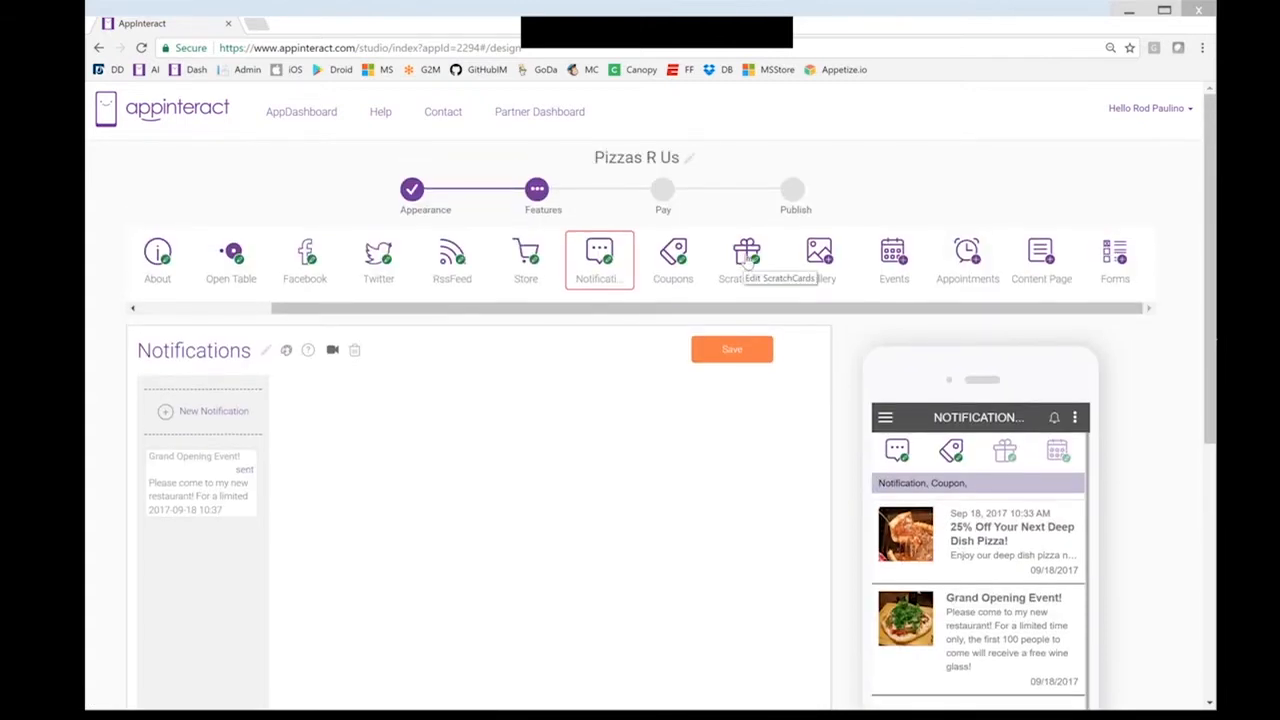
# In ScratchCards, start a card titled 'Click to WIN!' with the two-line contest message ending 'Good luck!'
pyautogui.click(748, 258)
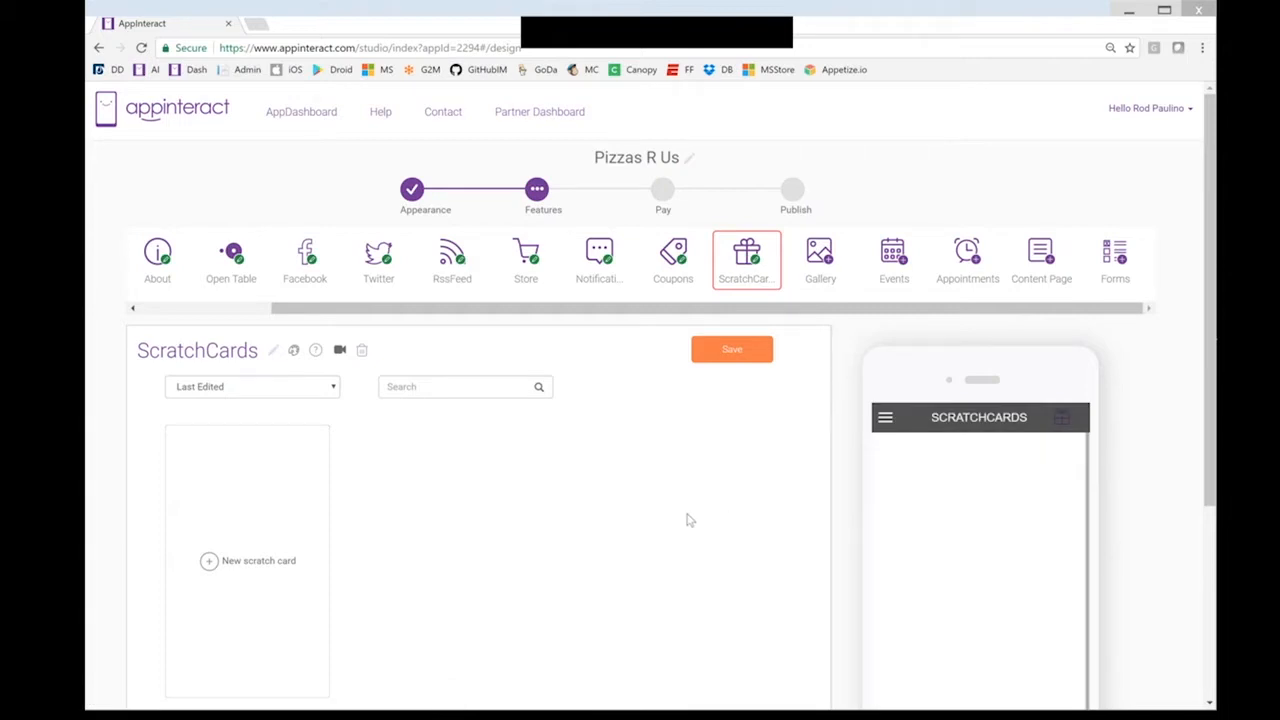
pyautogui.scroll(-2, 243, 487)
pyautogui.click(243, 487)
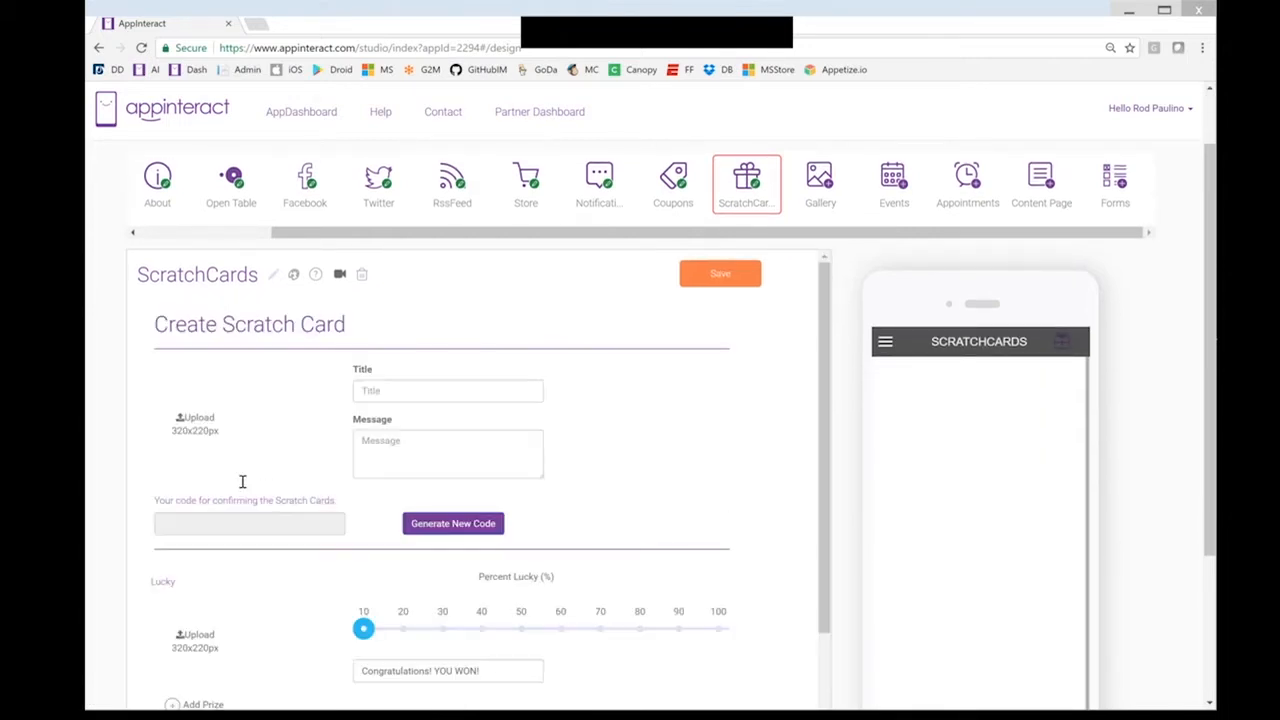
pyautogui.click(432, 390)
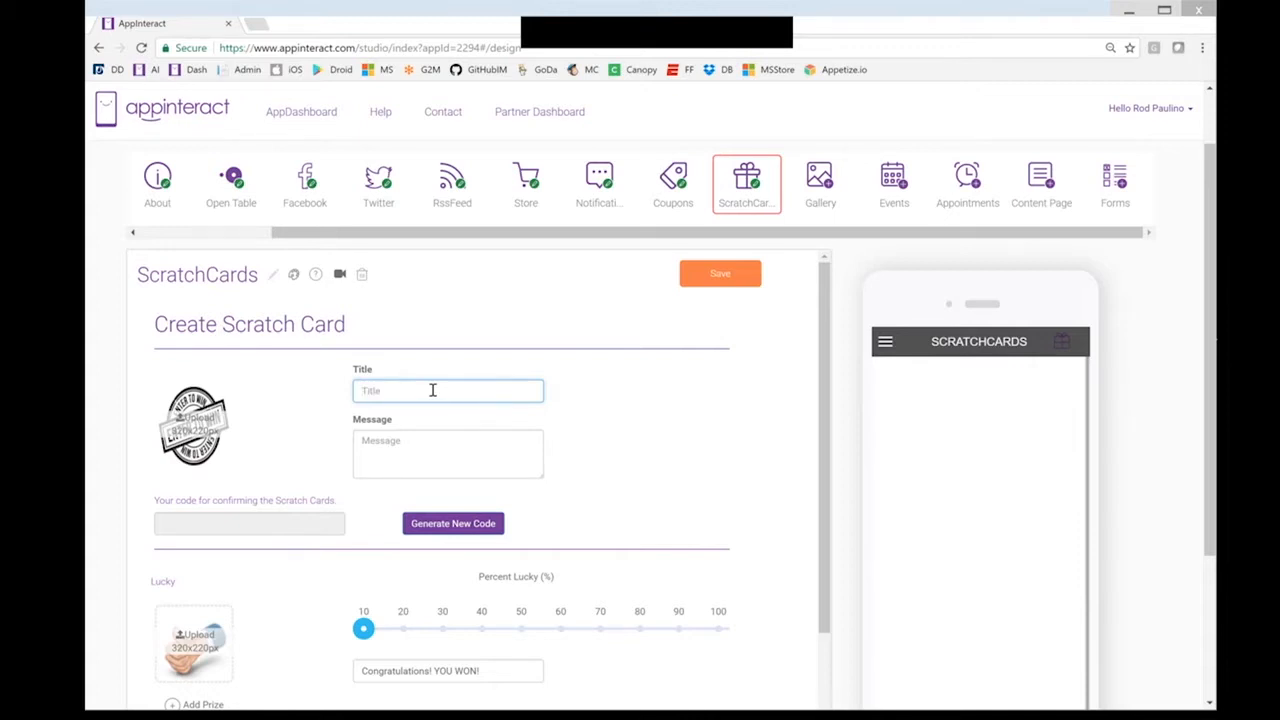
pyautogui.write('Glick to WIN!')
pyautogui.click(392, 441)
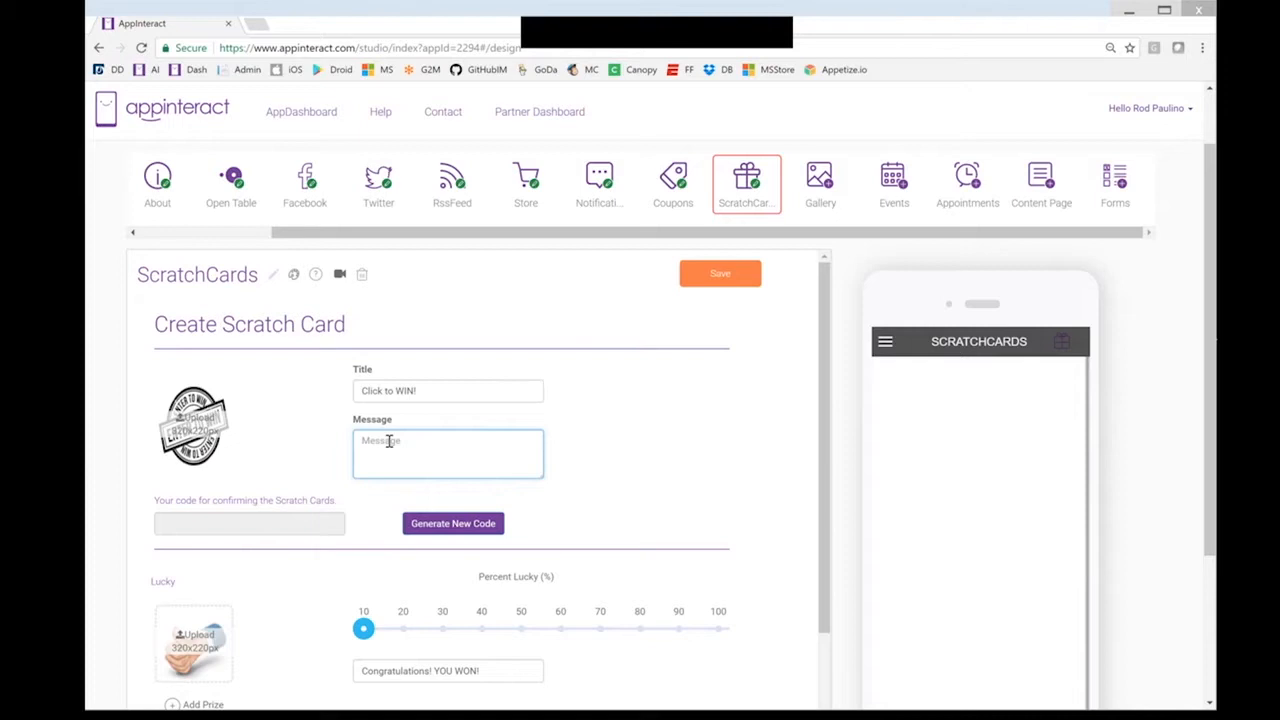
pyautogui.write('Click to win our app-based contest! G')
pyautogui.press('Return')
pyautogui.write('Good luck!')
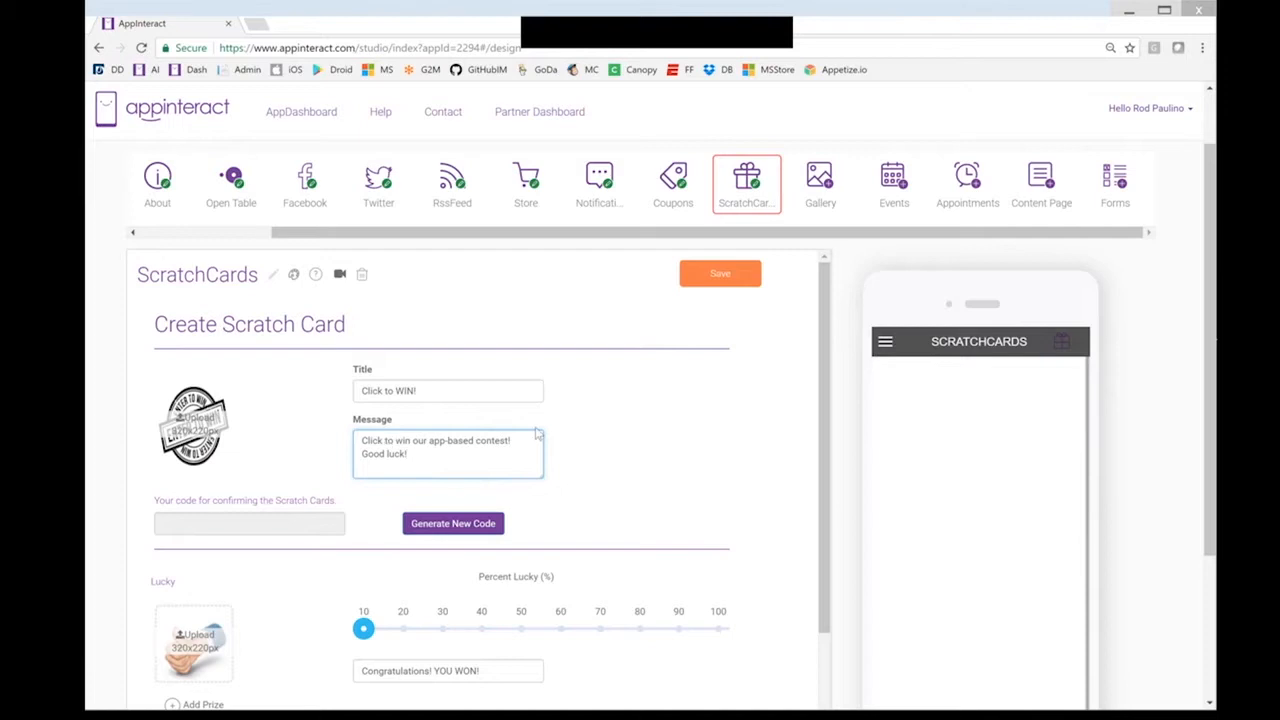
# Generate a confirmation code and set the card's Percent Lucky to 50
pyautogui.scroll(-1, 536, 428)
pyautogui.click(466, 452)
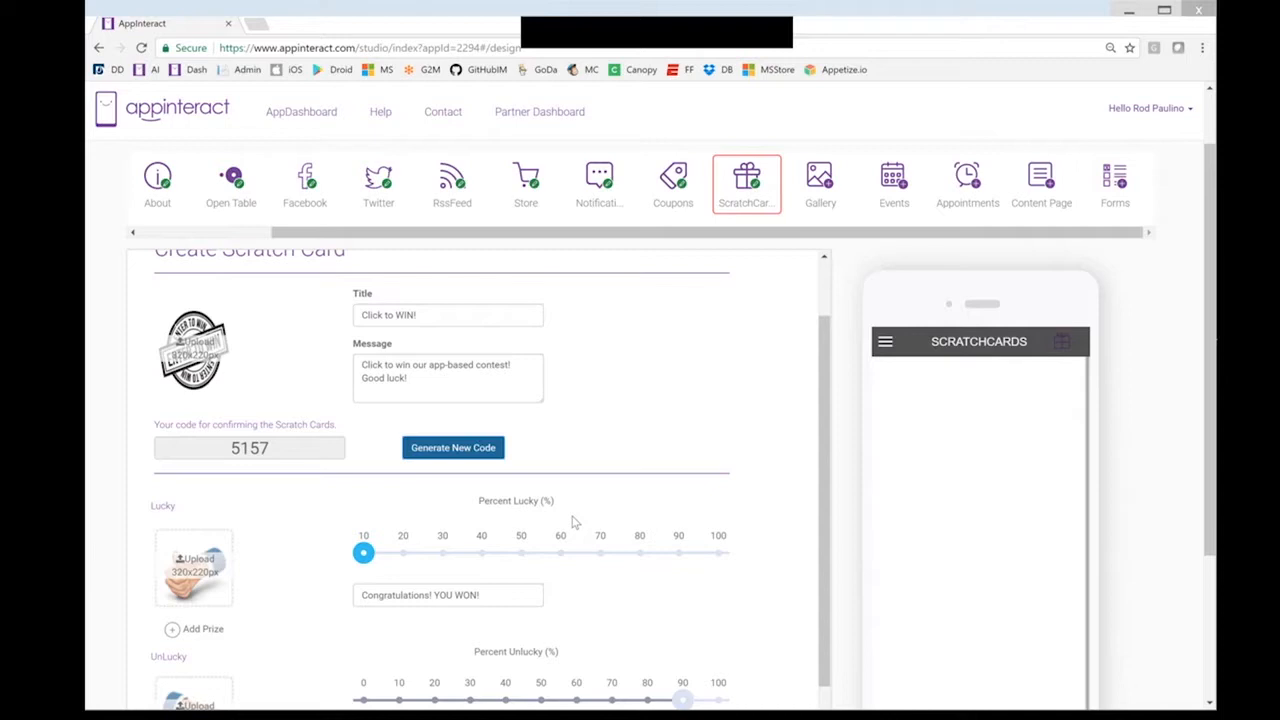
pyautogui.scroll(-1, 266, 554)
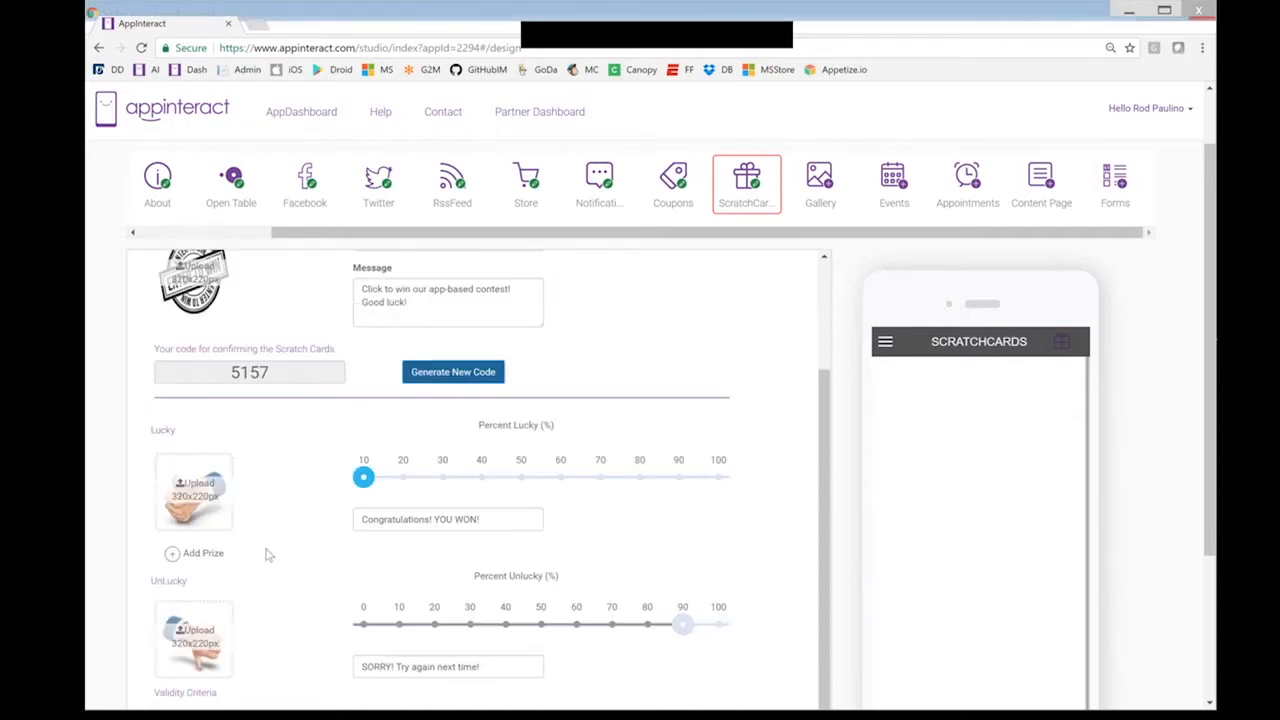
pyautogui.scroll(-1, 266, 554)
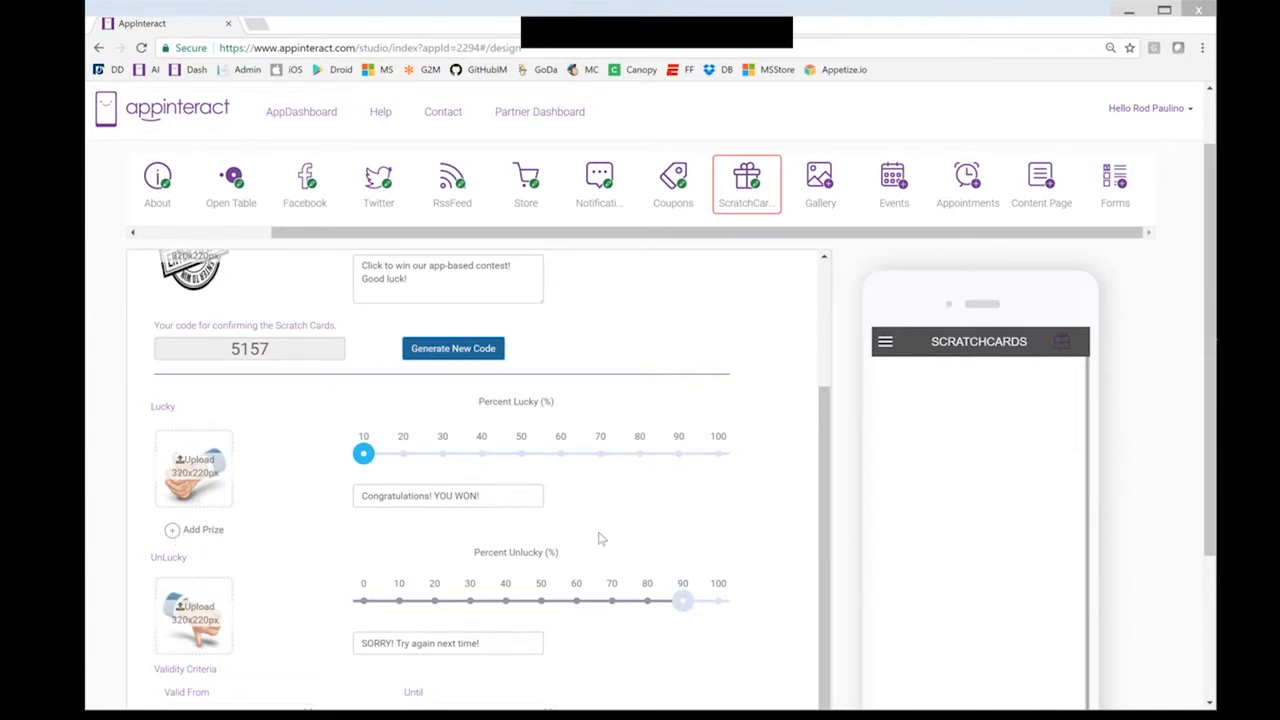
pyautogui.scroll(-1, 601, 539)
pyautogui.scroll(-1, 440, 427)
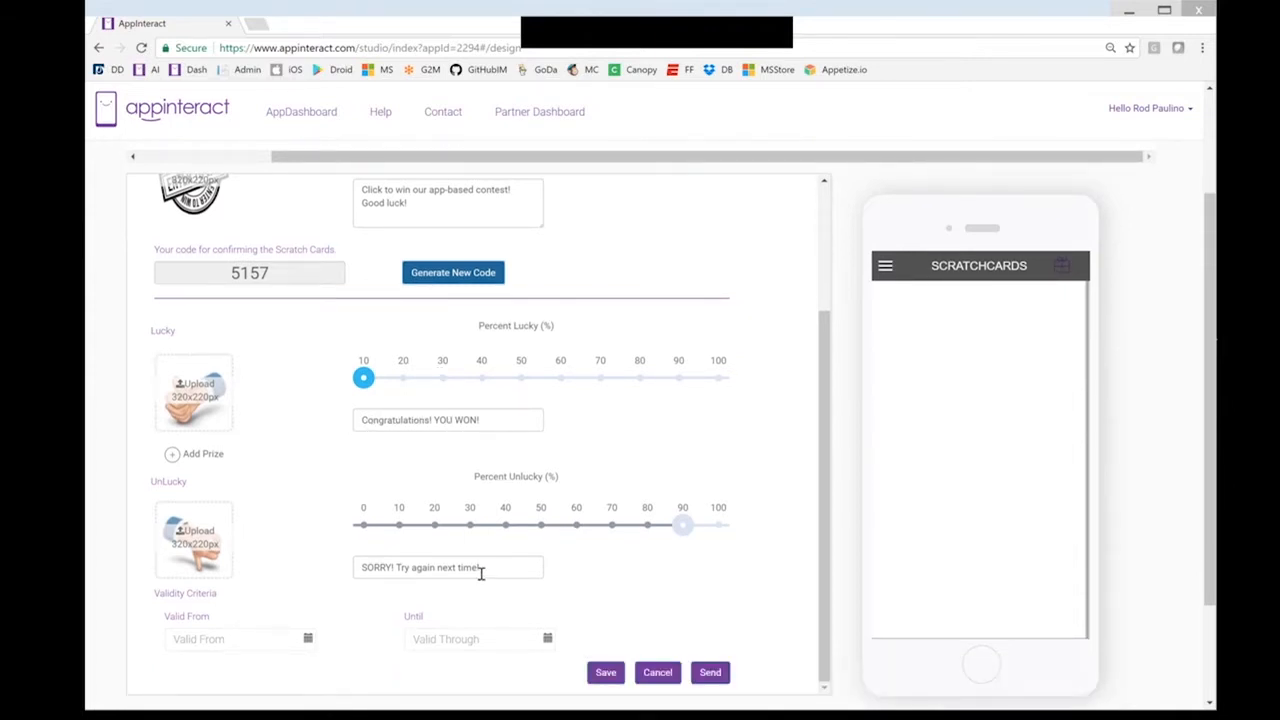
pyautogui.click(520, 378)
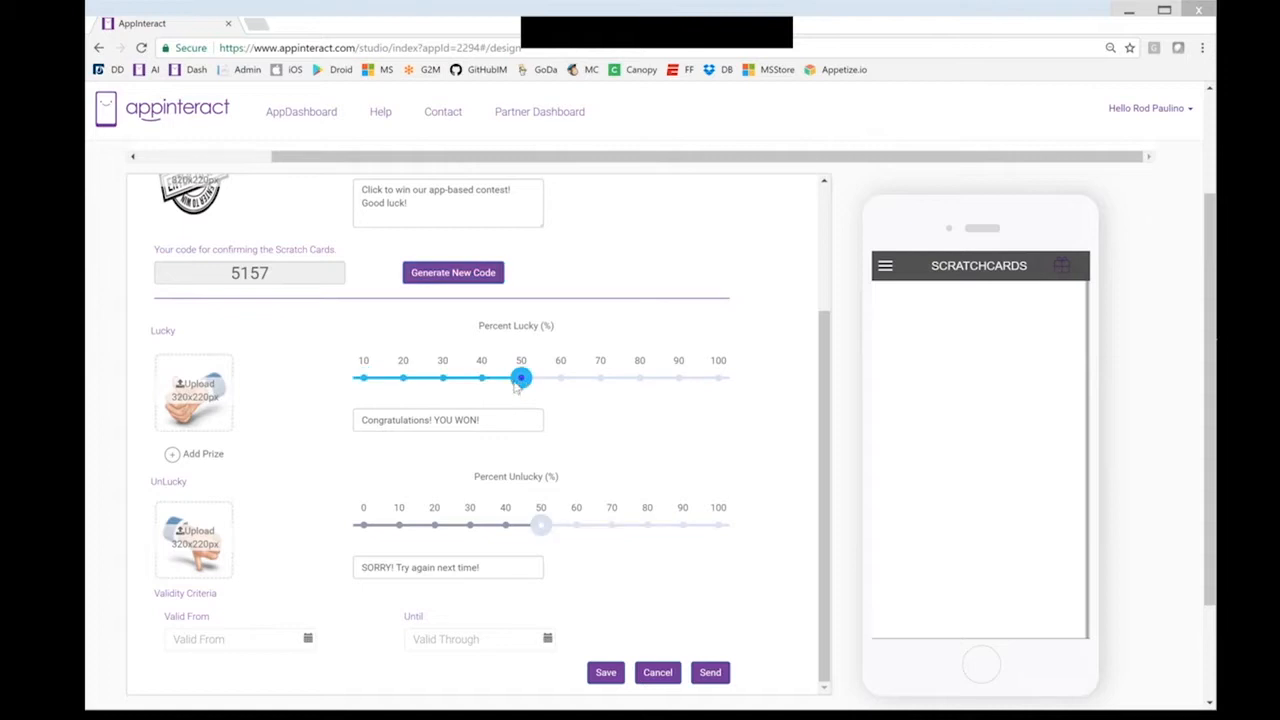
pyautogui.moveTo(520, 384)
pyautogui.mouseDown()
pyautogui.moveTo(478, 385)
pyautogui.moveTo(521, 385)
pyautogui.mouseUp()
pyautogui.moveTo(522, 378); pyautogui.dragTo(491, 388)
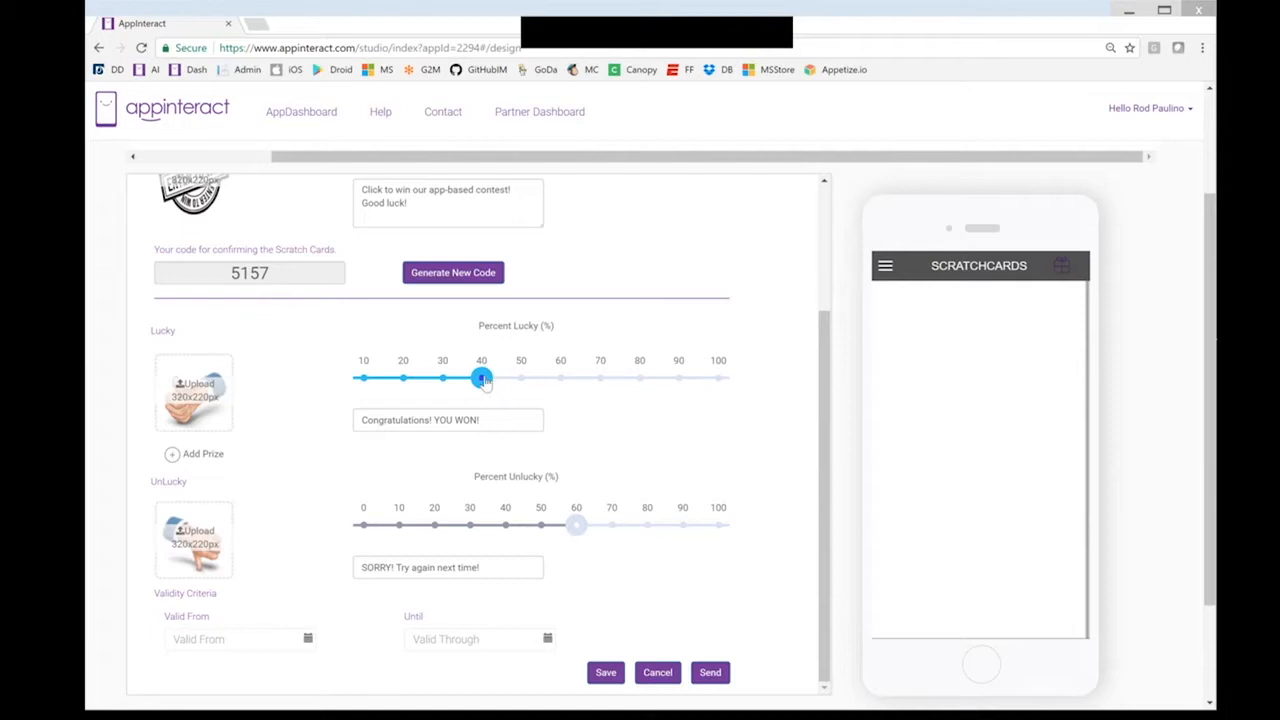
pyautogui.moveTo(485, 383); pyautogui.dragTo(521, 382)
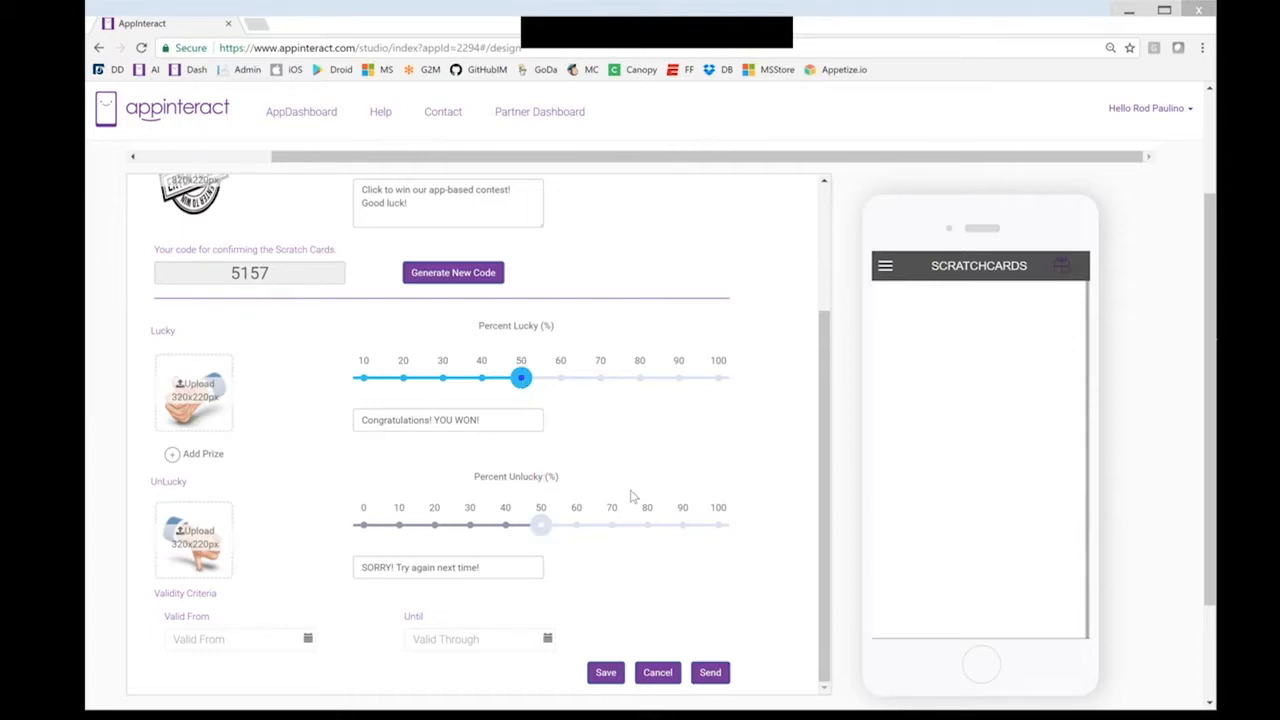
# Make the card valid from 2017-09-18 to 2017-12-31 and send it
pyautogui.scroll(-1, 631, 496)
pyautogui.scroll(-1, 631, 496)
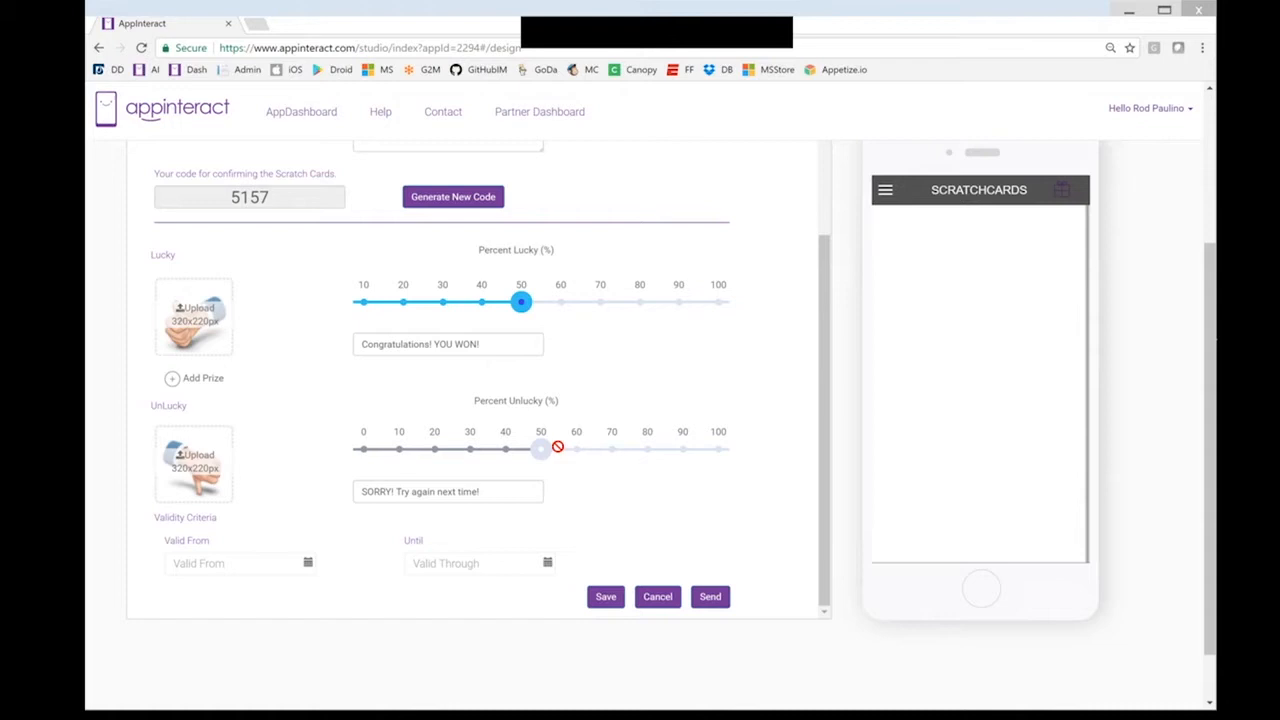
pyautogui.click(307, 564)
pyautogui.click(204, 676)
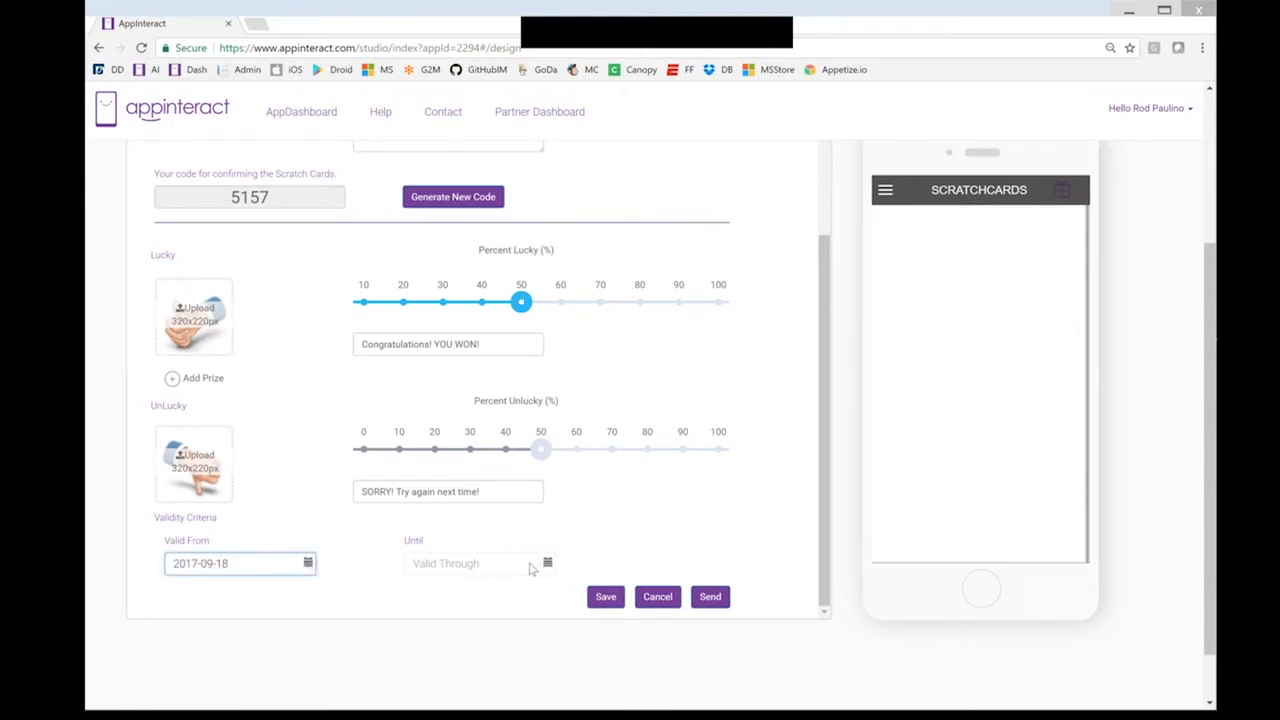
pyautogui.click(547, 563)
pyautogui.click(557, 587)
pyautogui.click(557, 587)
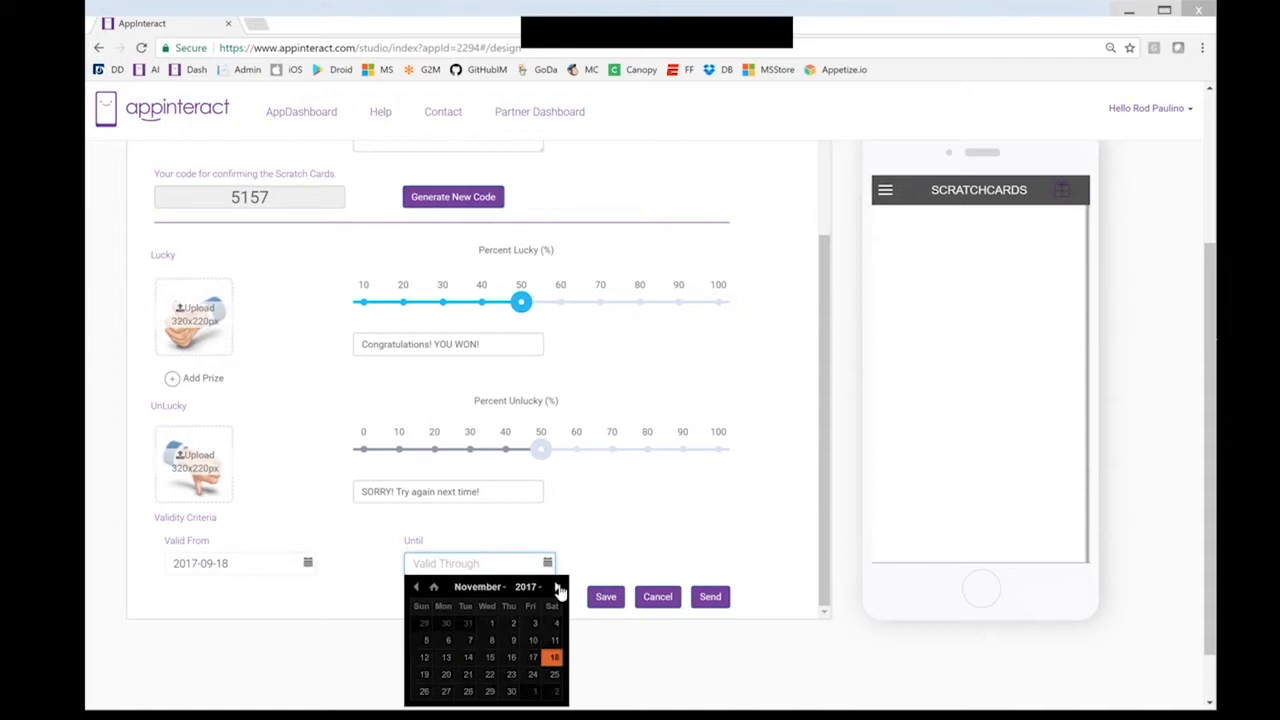
pyautogui.click(558, 590)
pyautogui.click(424, 707)
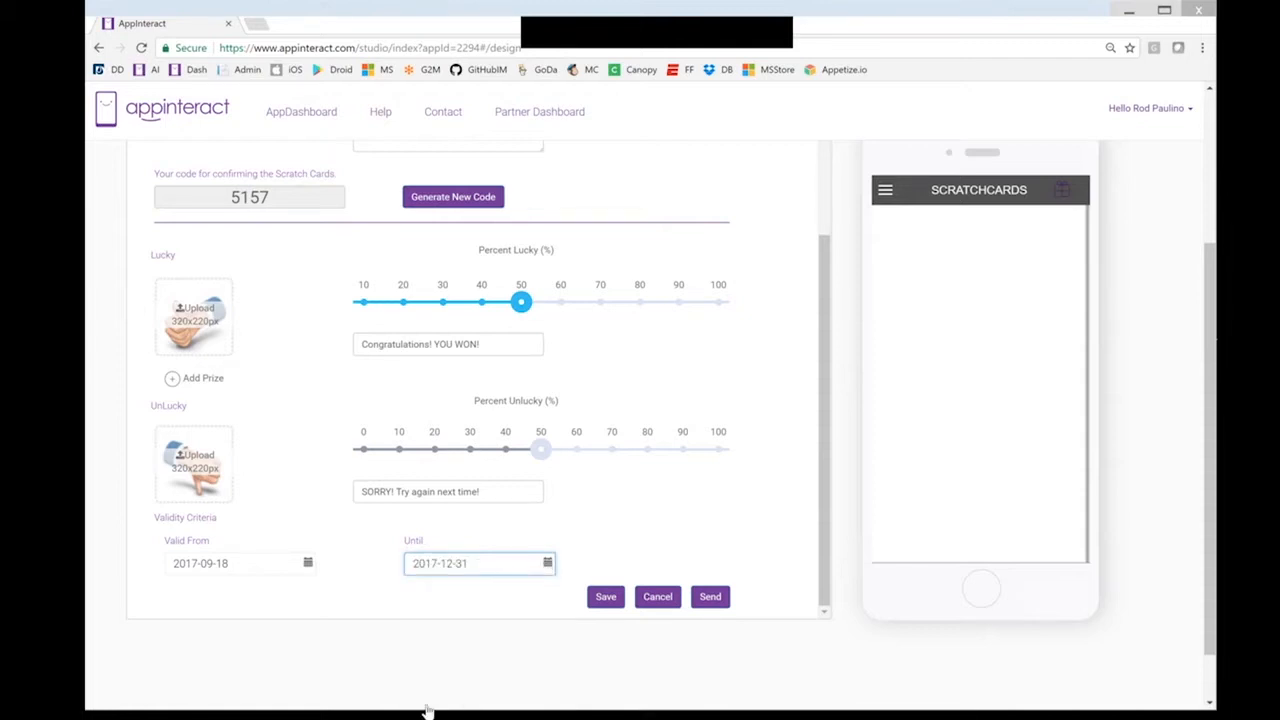
pyautogui.click(718, 600)
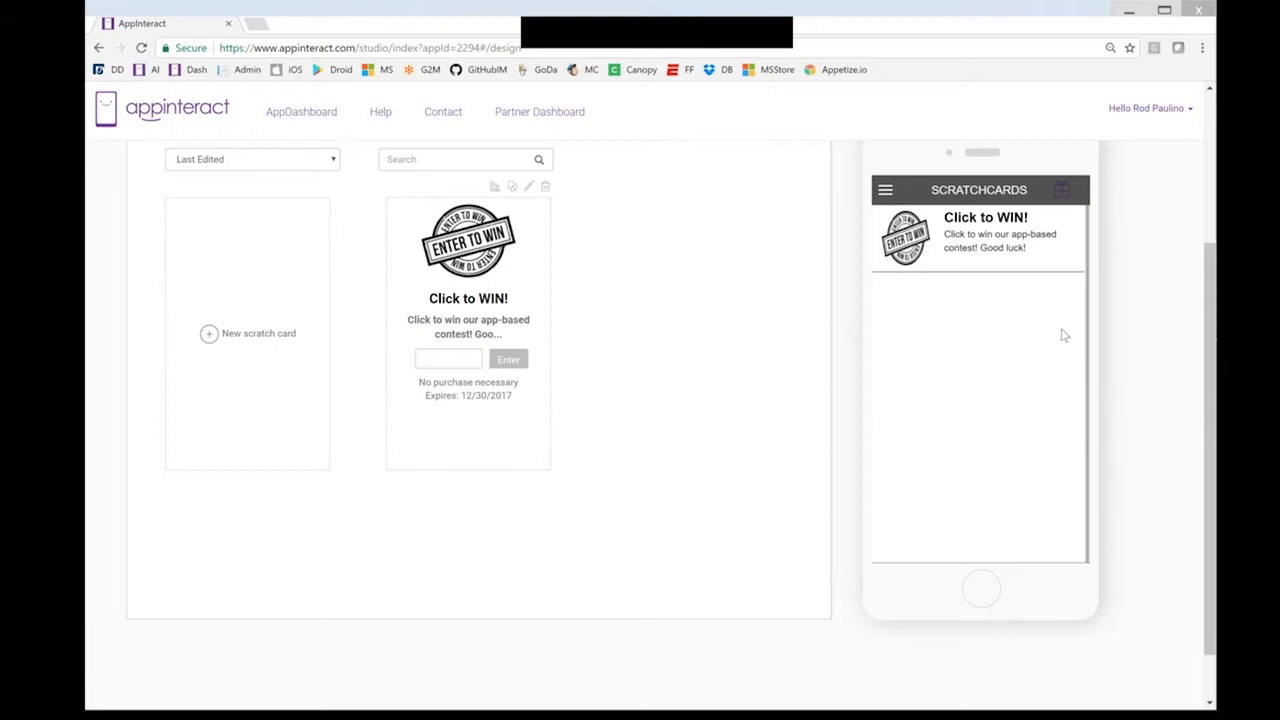
# Preview the scratch card's winning outcome, redeem the prize, and return to the card list
pyautogui.click(958, 239)
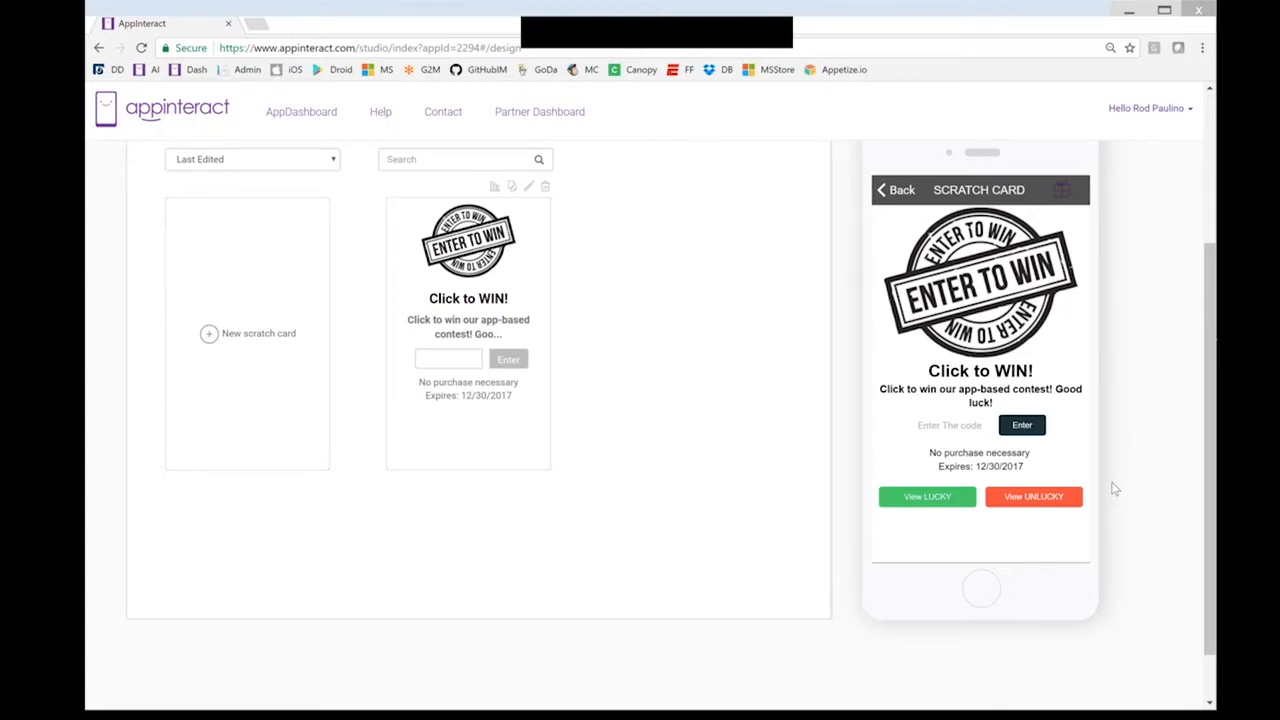
pyautogui.scroll(1, 1116, 489)
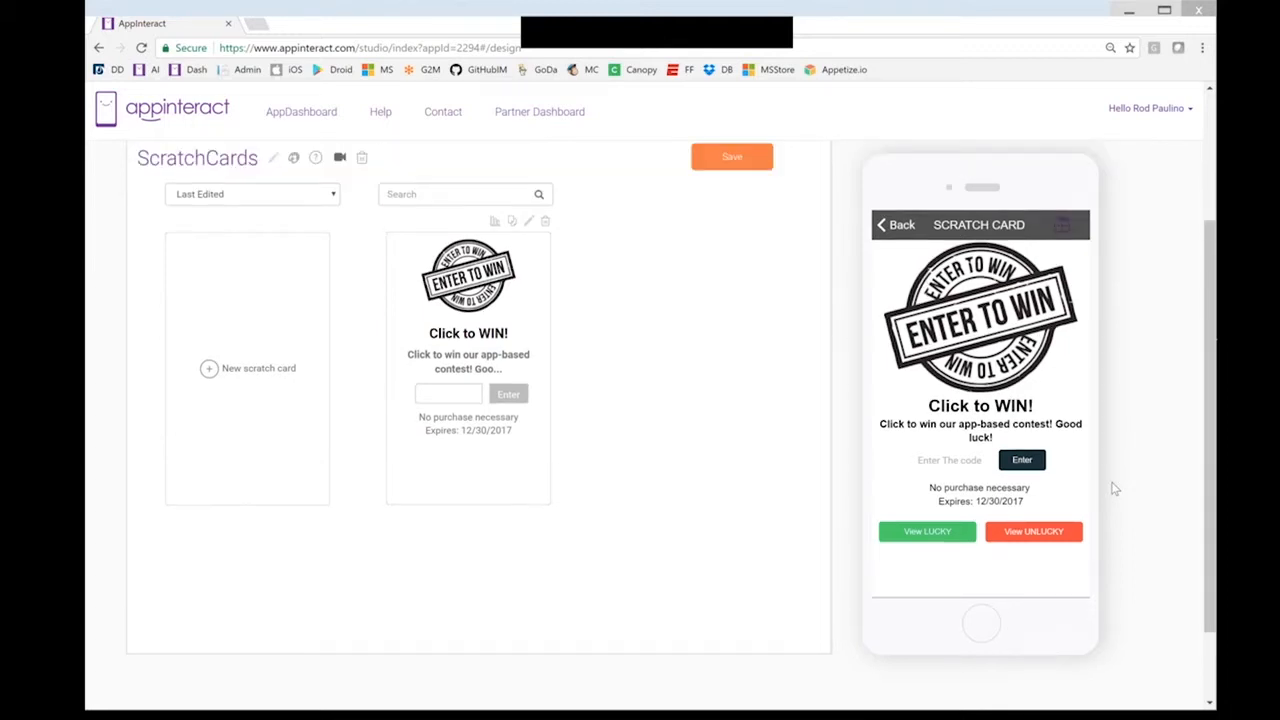
pyautogui.scroll(1, 935, 577)
pyautogui.click(932, 574)
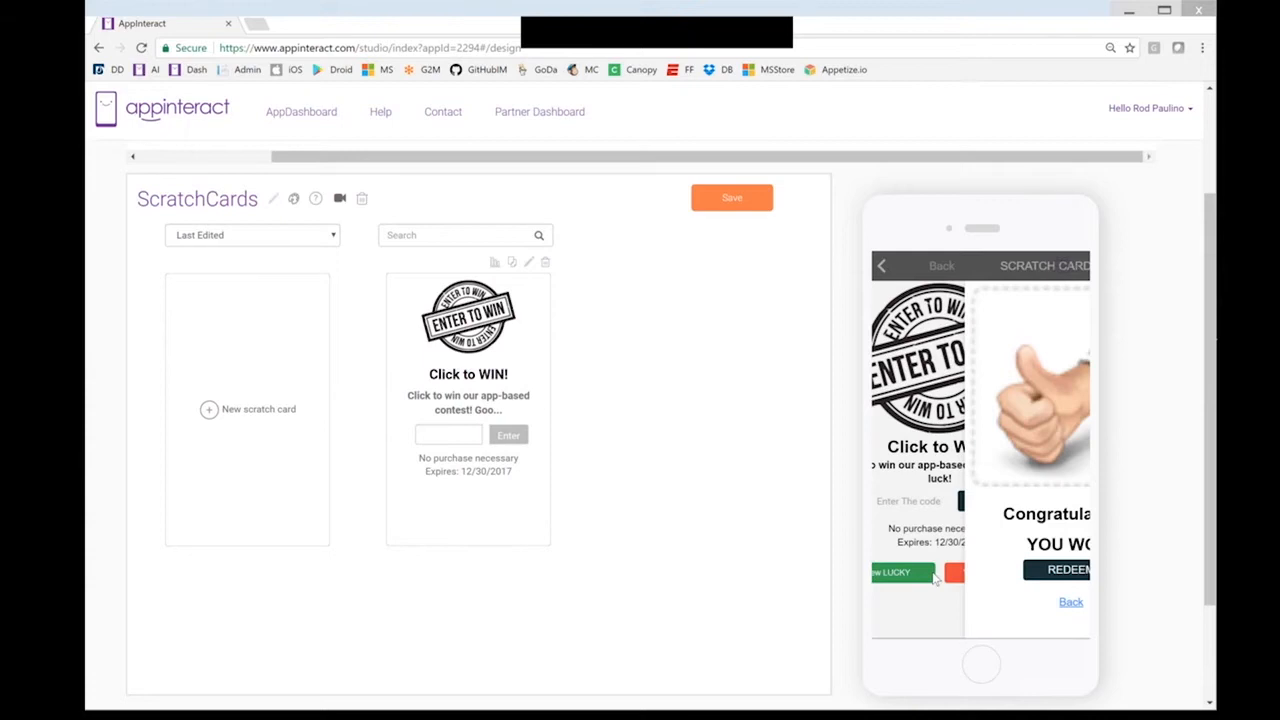
pyautogui.click(985, 576)
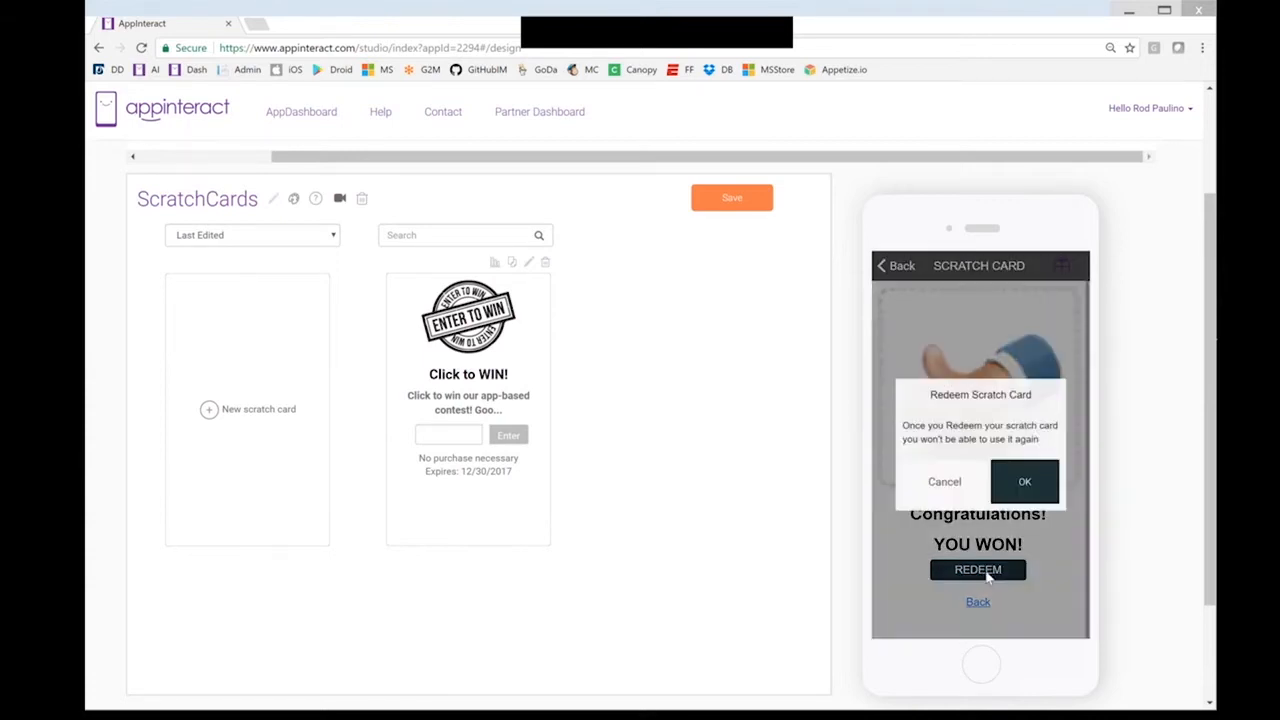
pyautogui.click(1027, 485)
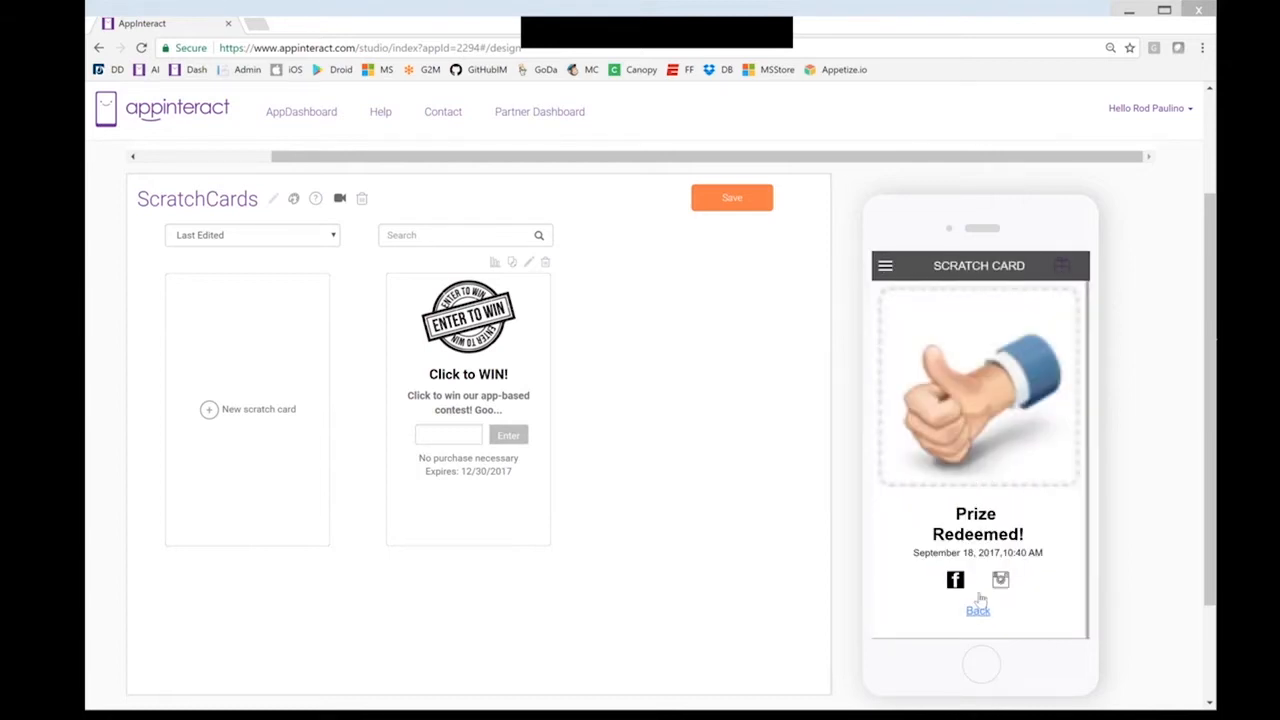
pyautogui.click(978, 612)
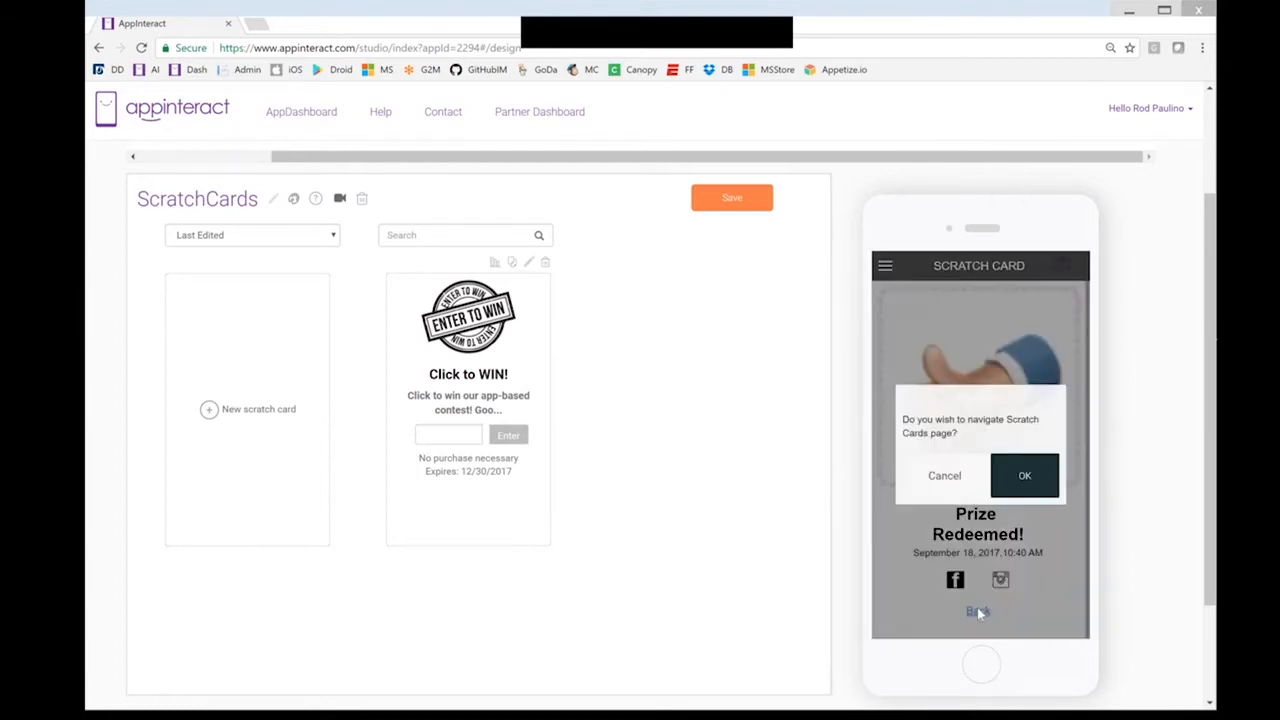
pyautogui.click(943, 478)
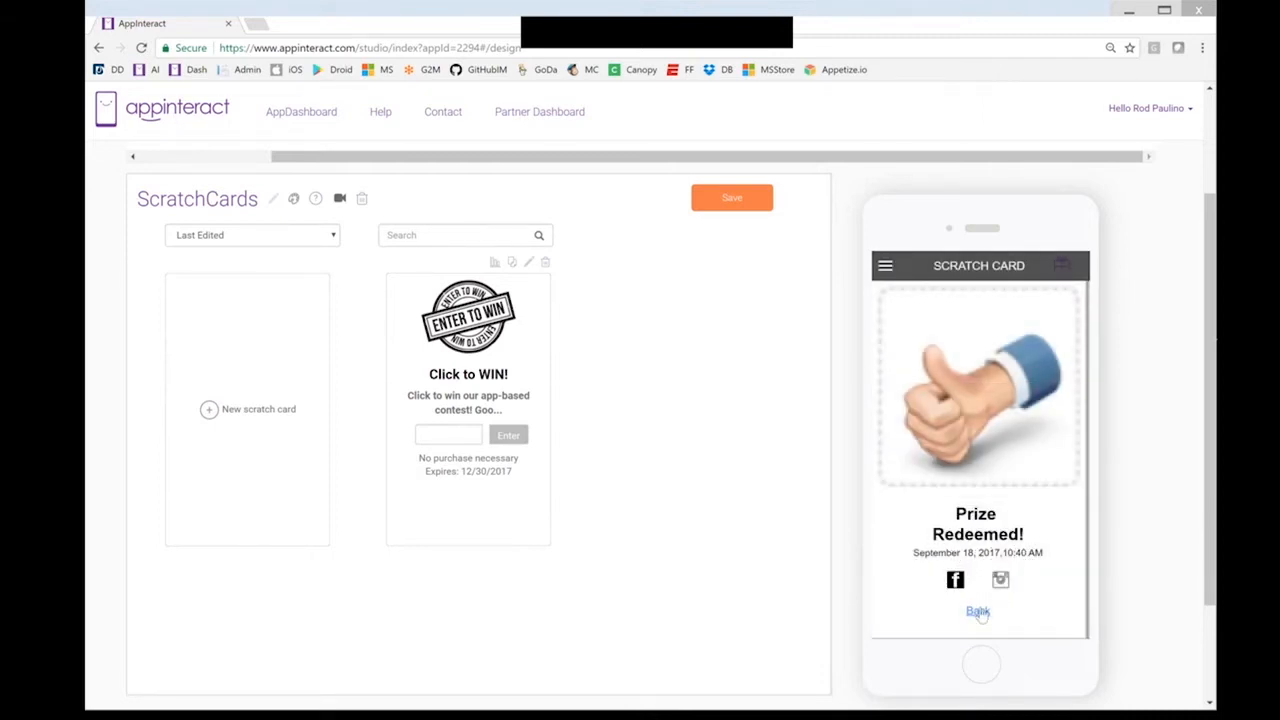
pyautogui.click(978, 612)
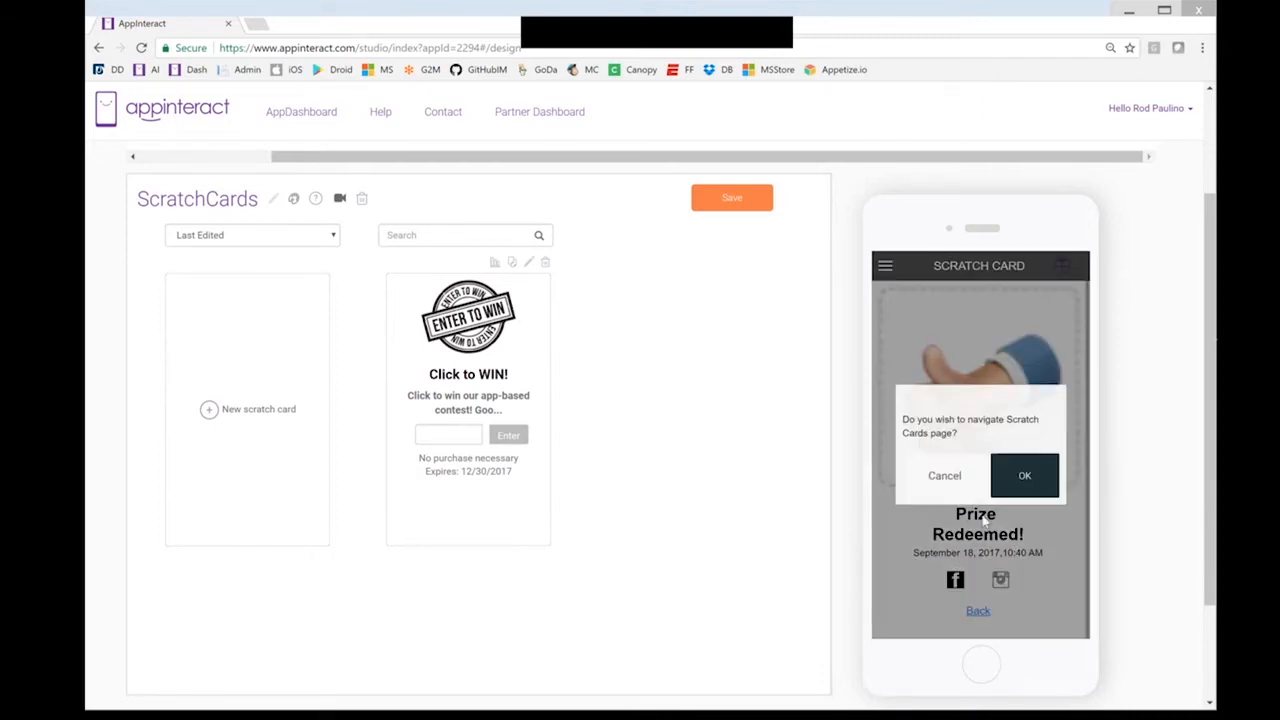
pyautogui.click(1020, 482)
# Reopen 'Click to WIN!', preview its losing 'SORRY! Try again' result, and return to the list
pyautogui.click(980, 443)
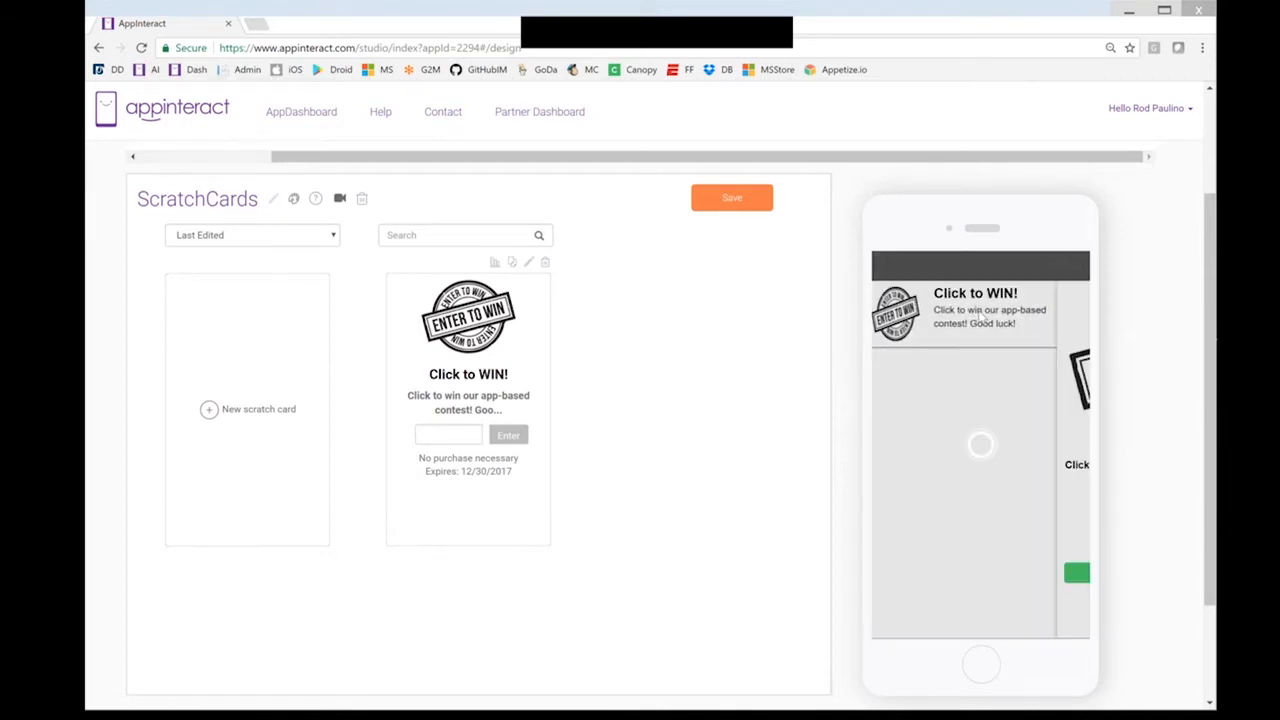
pyautogui.click(1034, 571)
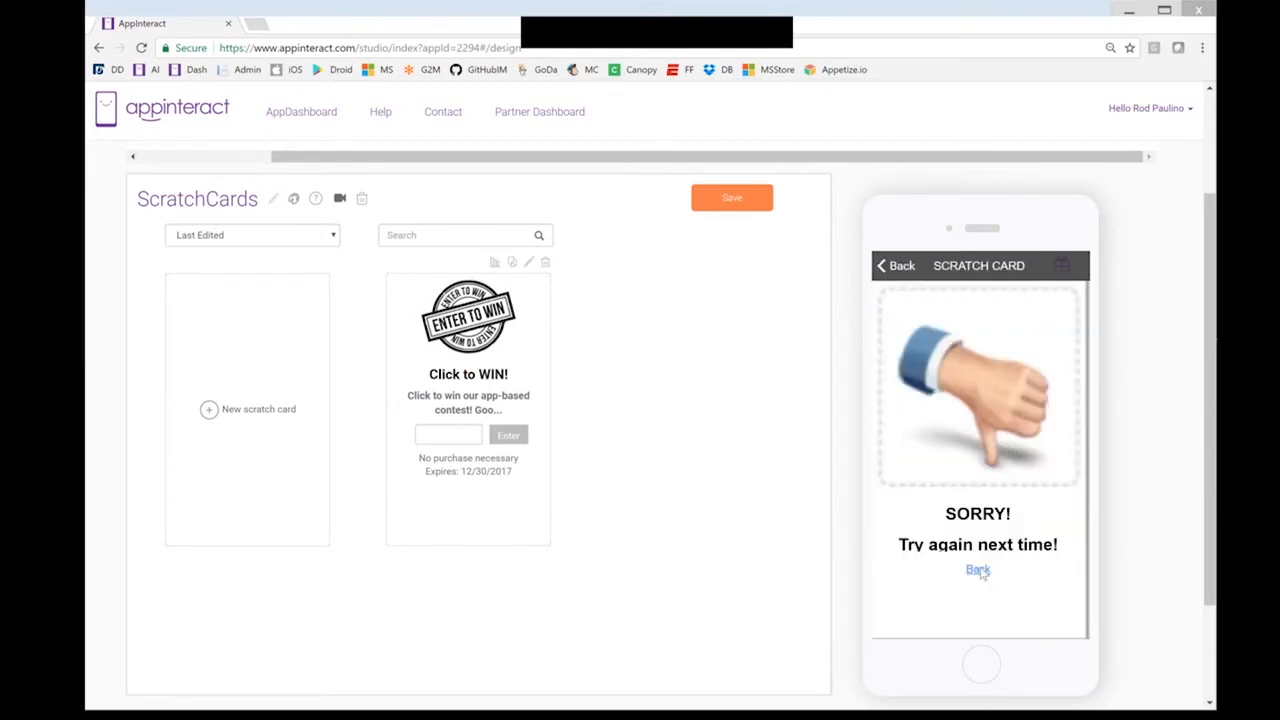
pyautogui.click(978, 569)
pyautogui.click(1019, 477)
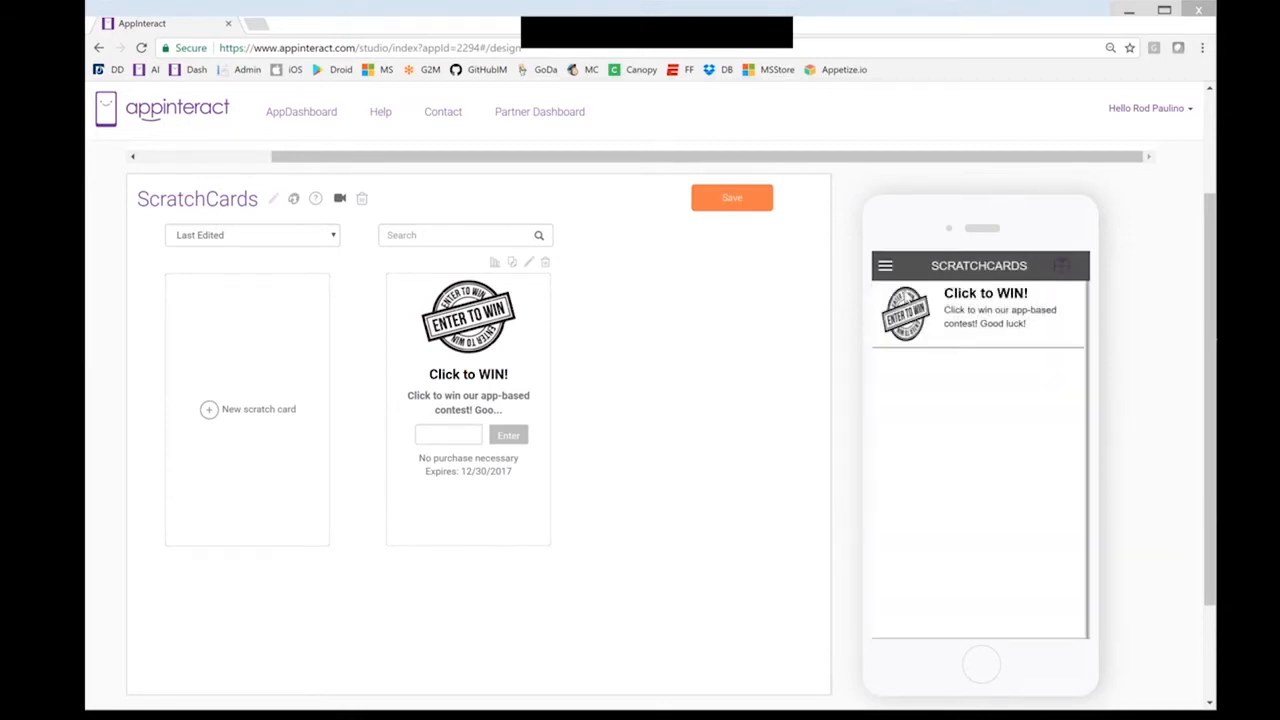
# Open the preview app's Notifications page from the side menu and view the 'Click to WIN!' entry
pyautogui.click(887, 269)
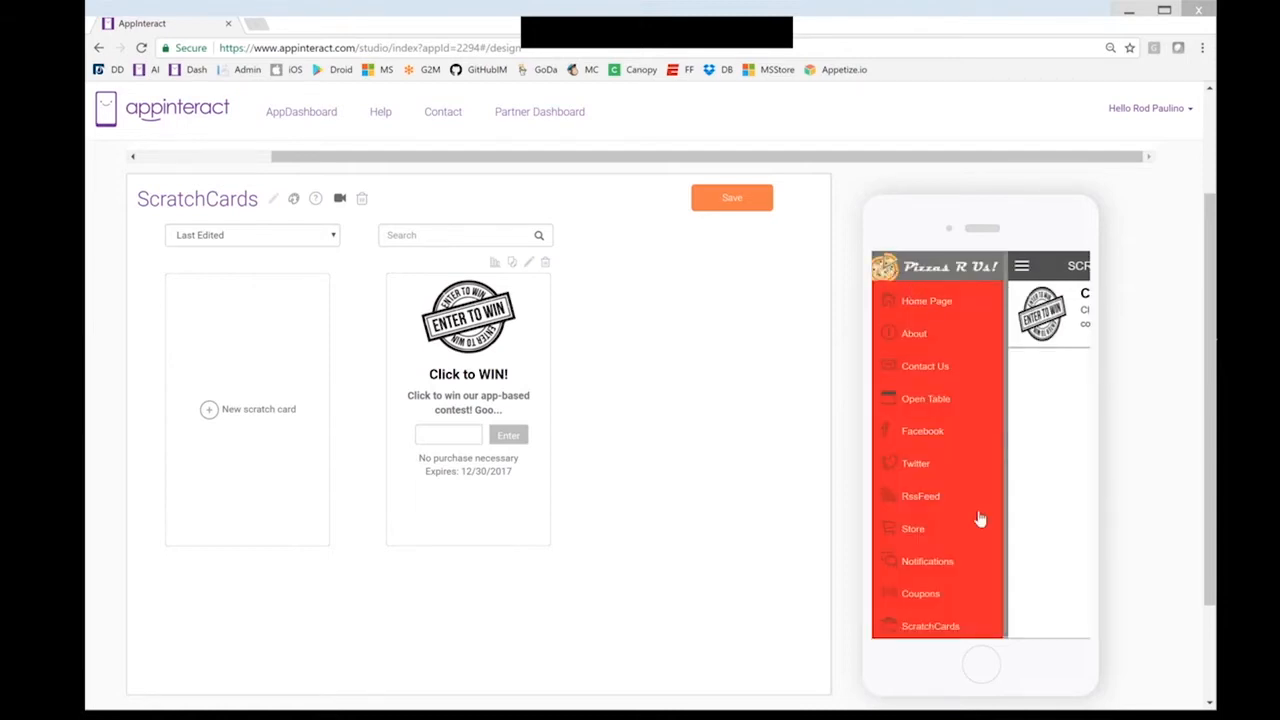
pyautogui.click(940, 562)
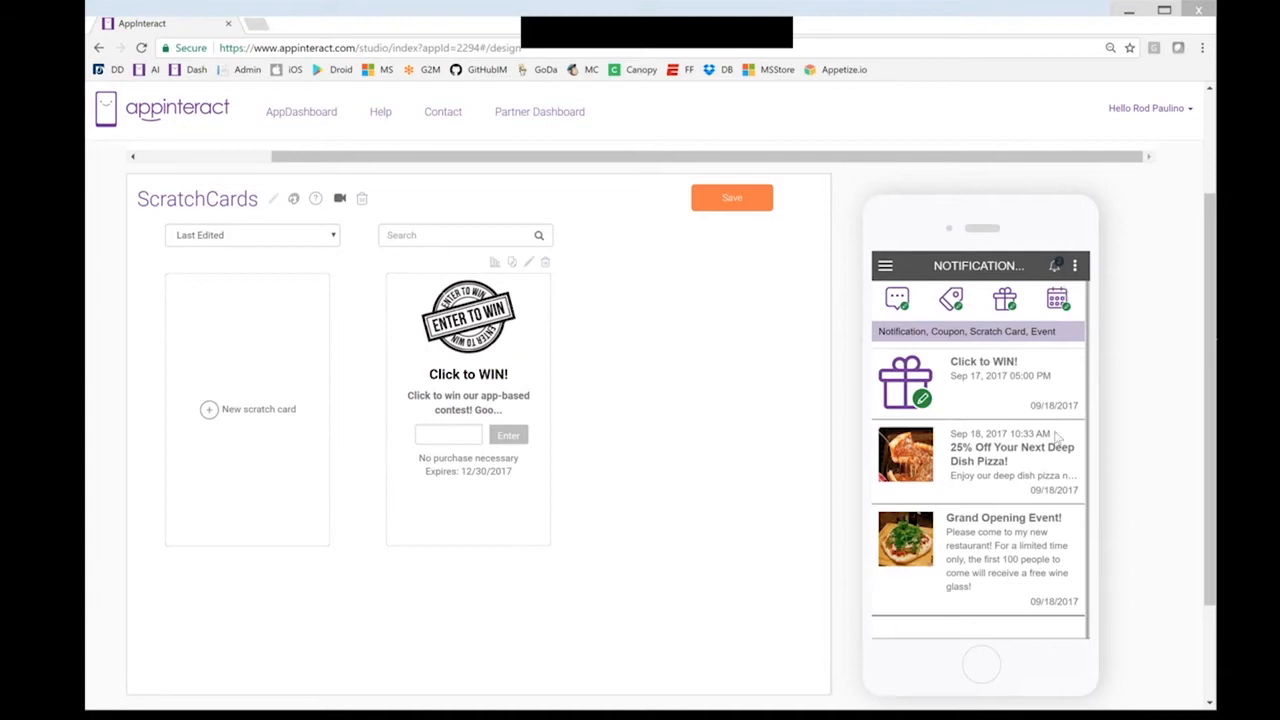
pyautogui.scroll(-1, 1007, 457)
pyautogui.scroll(1, 1002, 455)
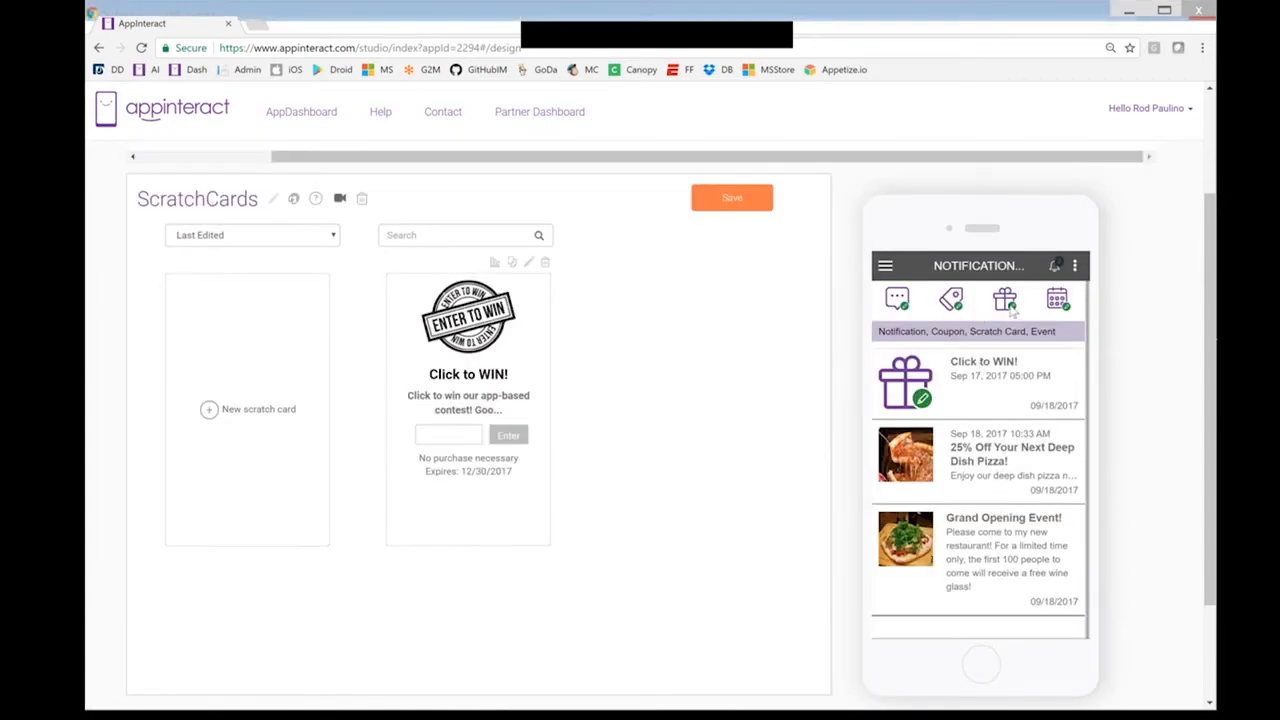
pyautogui.click(917, 382)
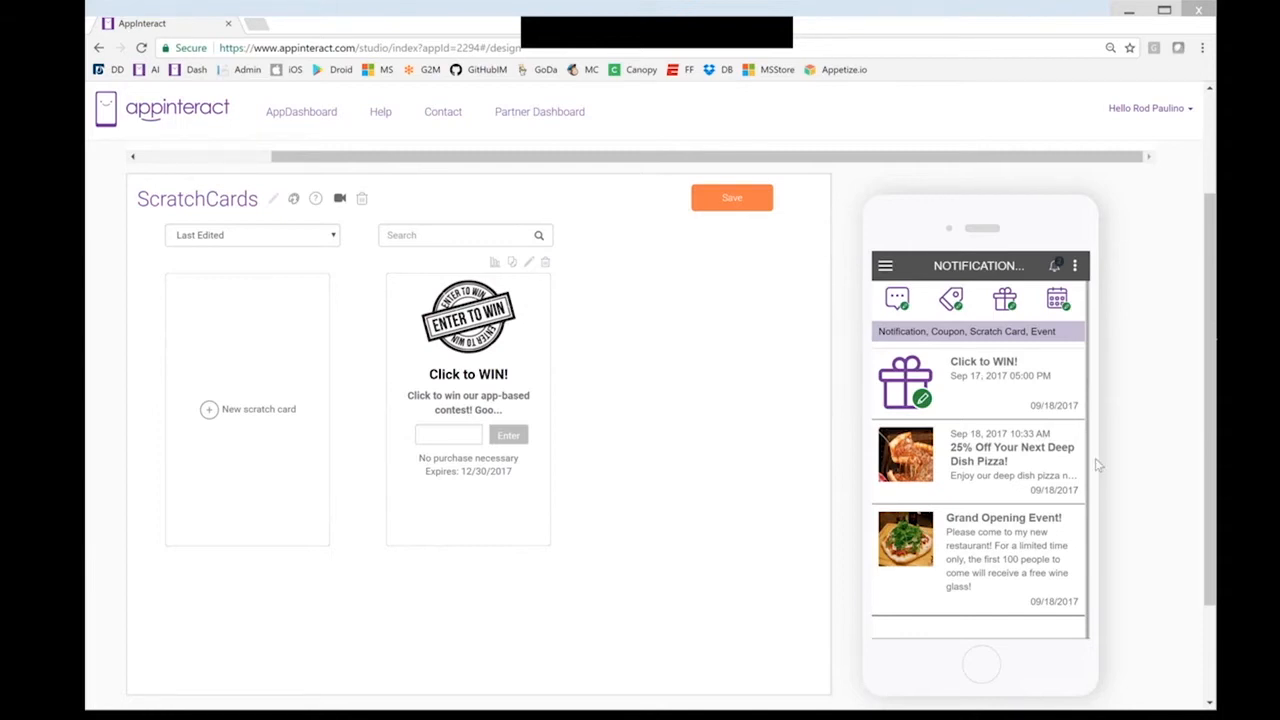
pyautogui.scroll(1, 1098, 465)
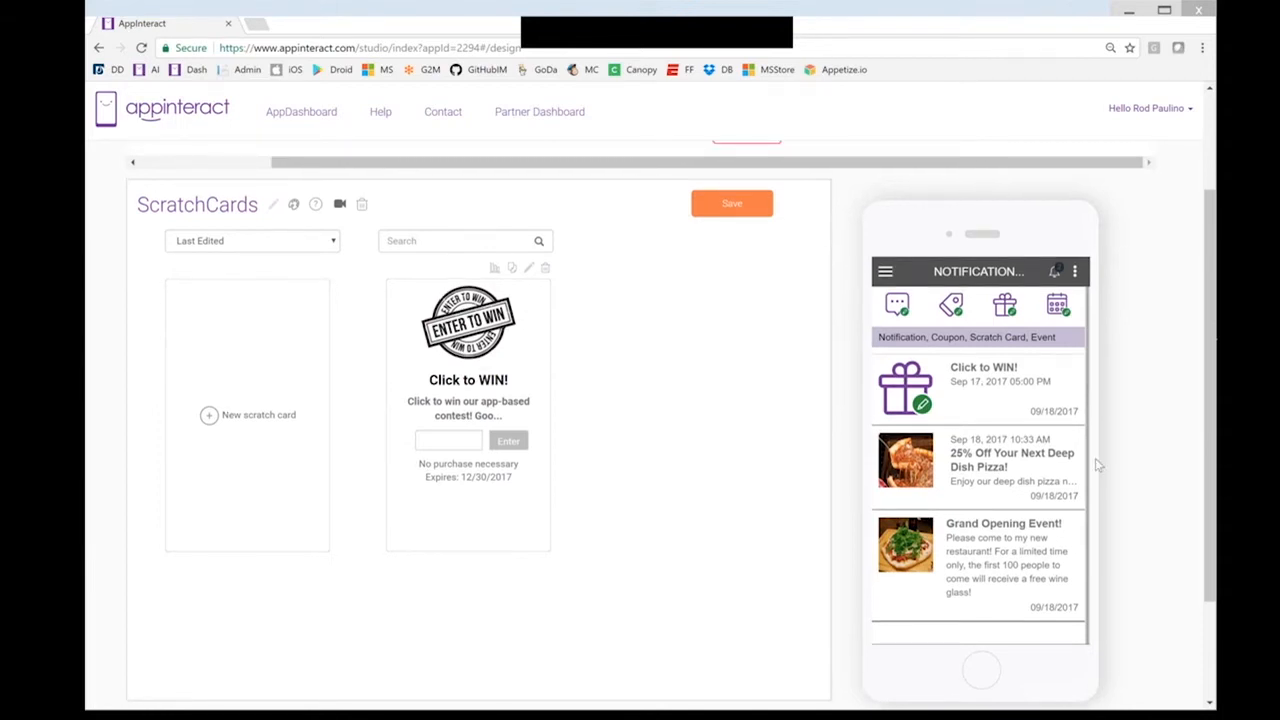
pyautogui.scroll(3, 1099, 458)
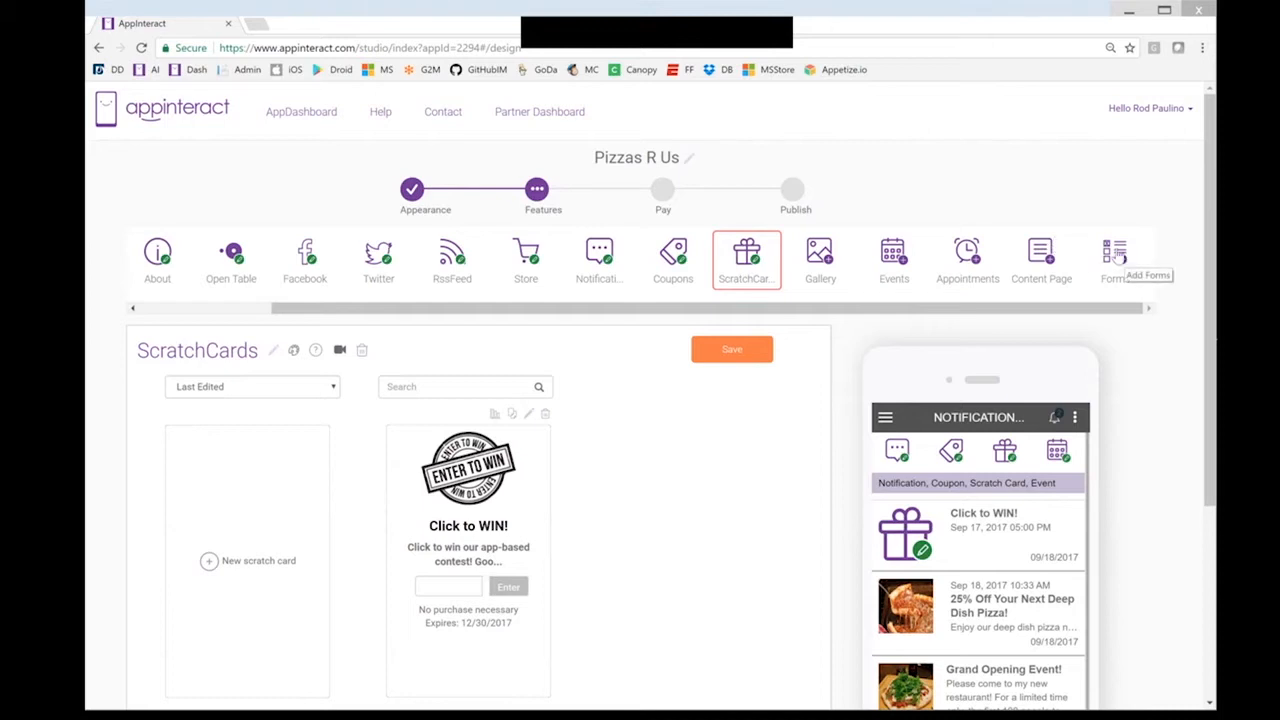
pyautogui.moveTo(790, 311); pyautogui.dragTo(1103, 299)
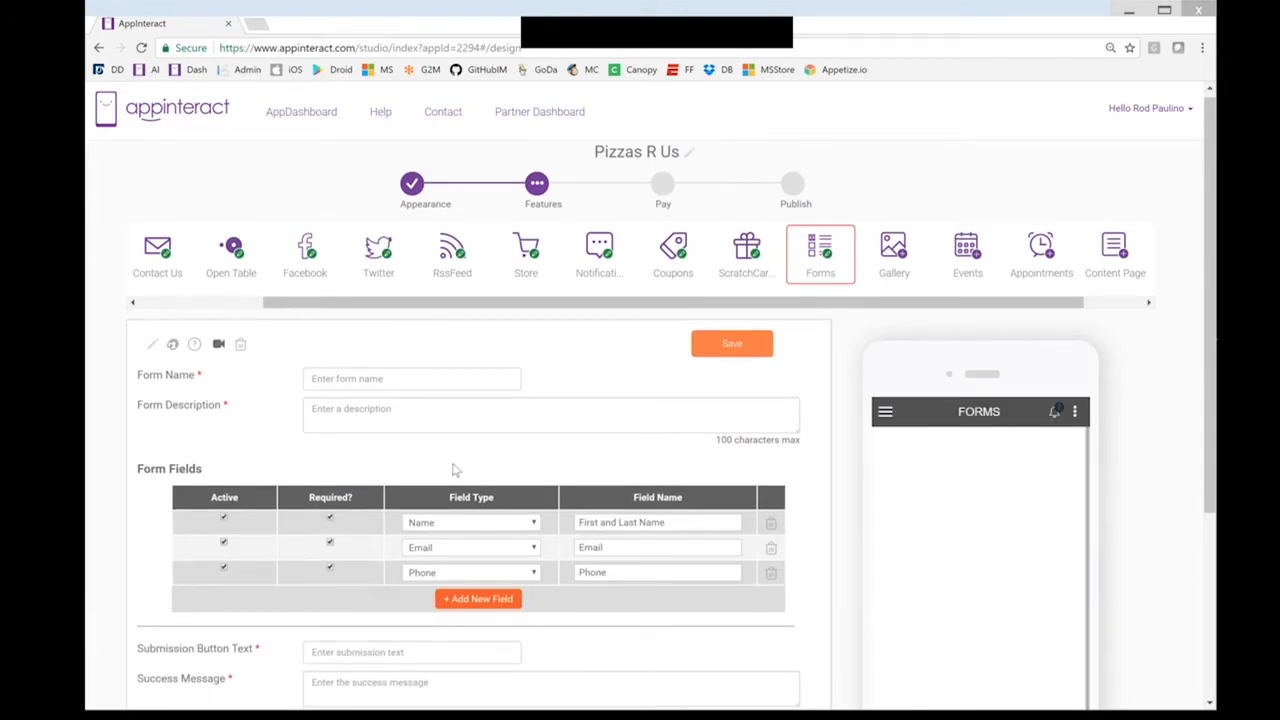
# Browse the Phone row's Field Type options in the new form without changing them
pyautogui.scroll(-1, 466, 490)
pyautogui.click(534, 506)
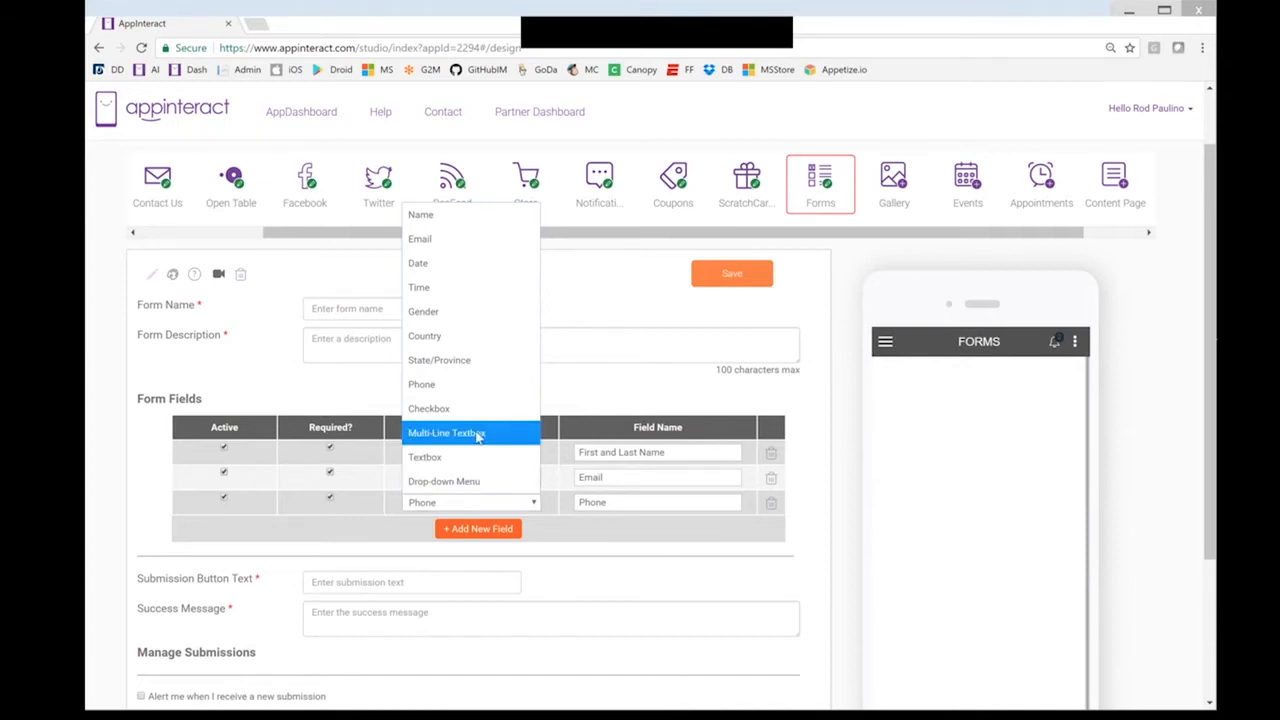
pyautogui.click(546, 517)
pyautogui.click(533, 505)
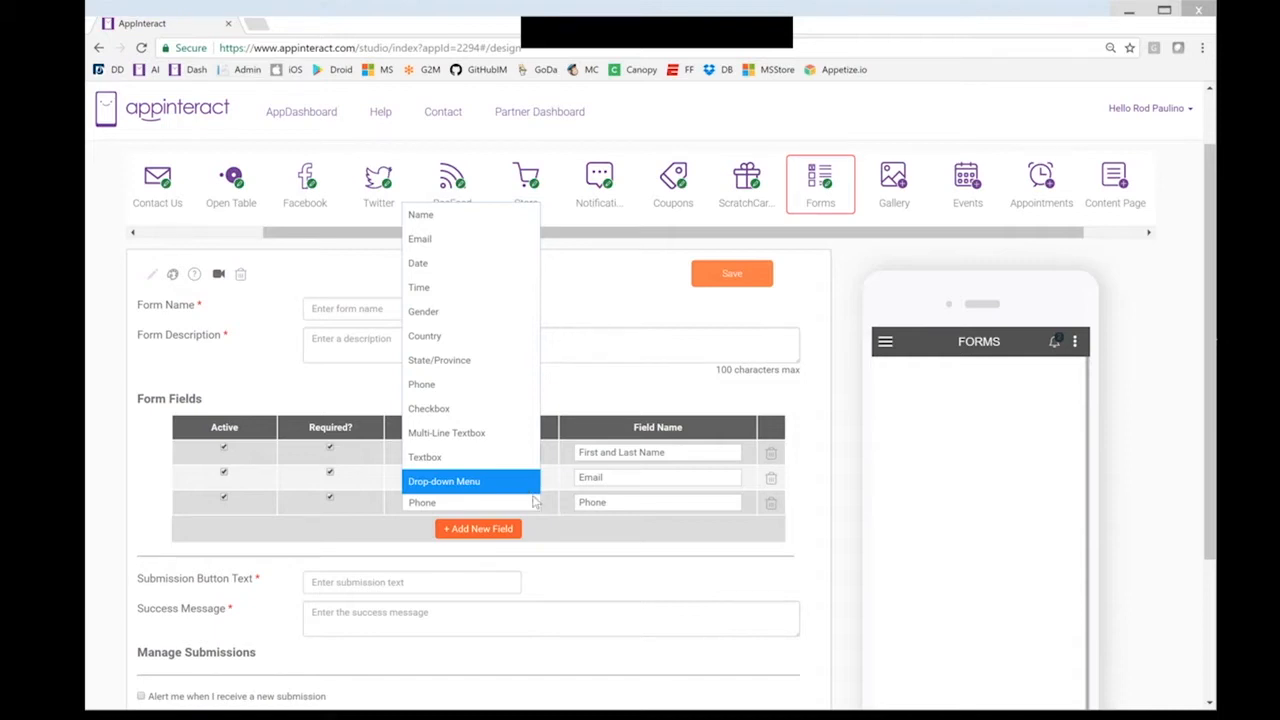
pyautogui.click(586, 542)
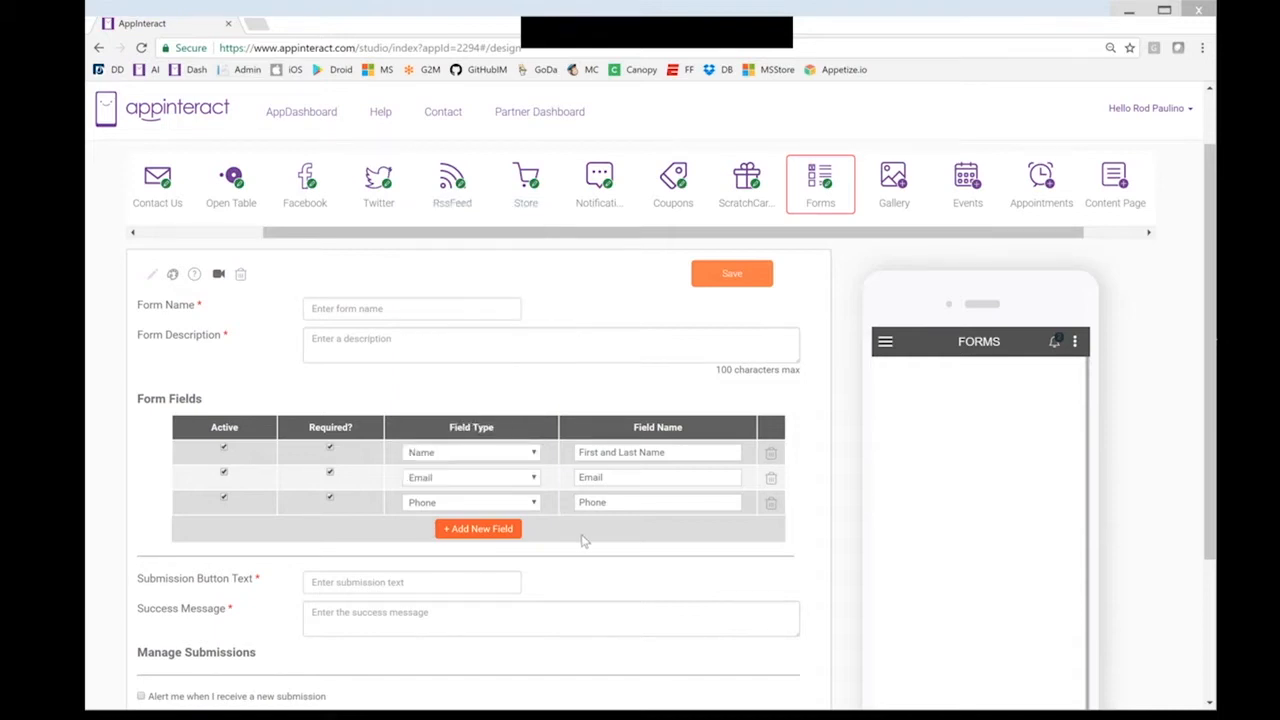
# Rename the form 'Survey Form' and set its Form Name to 'Tell Us What You Think!'
pyautogui.click(155, 274)
pyautogui.write('Sur')
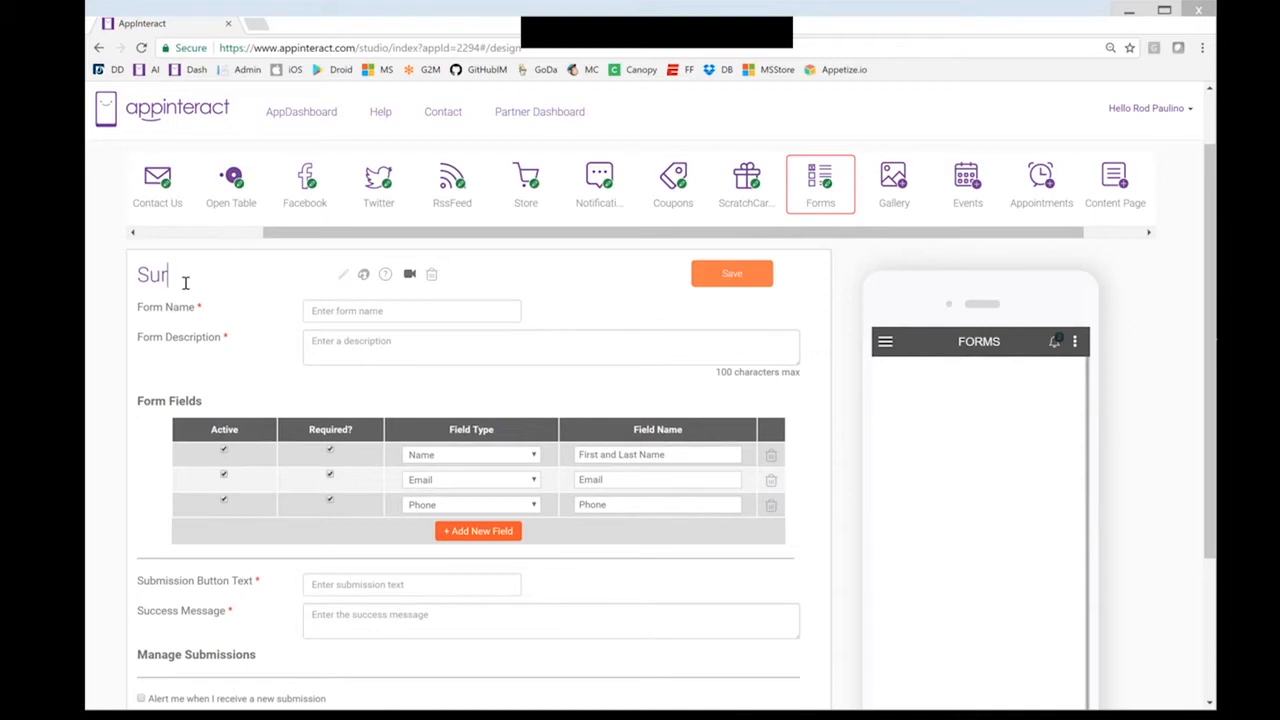
pyautogui.write('vey Form')
pyautogui.click(348, 310)
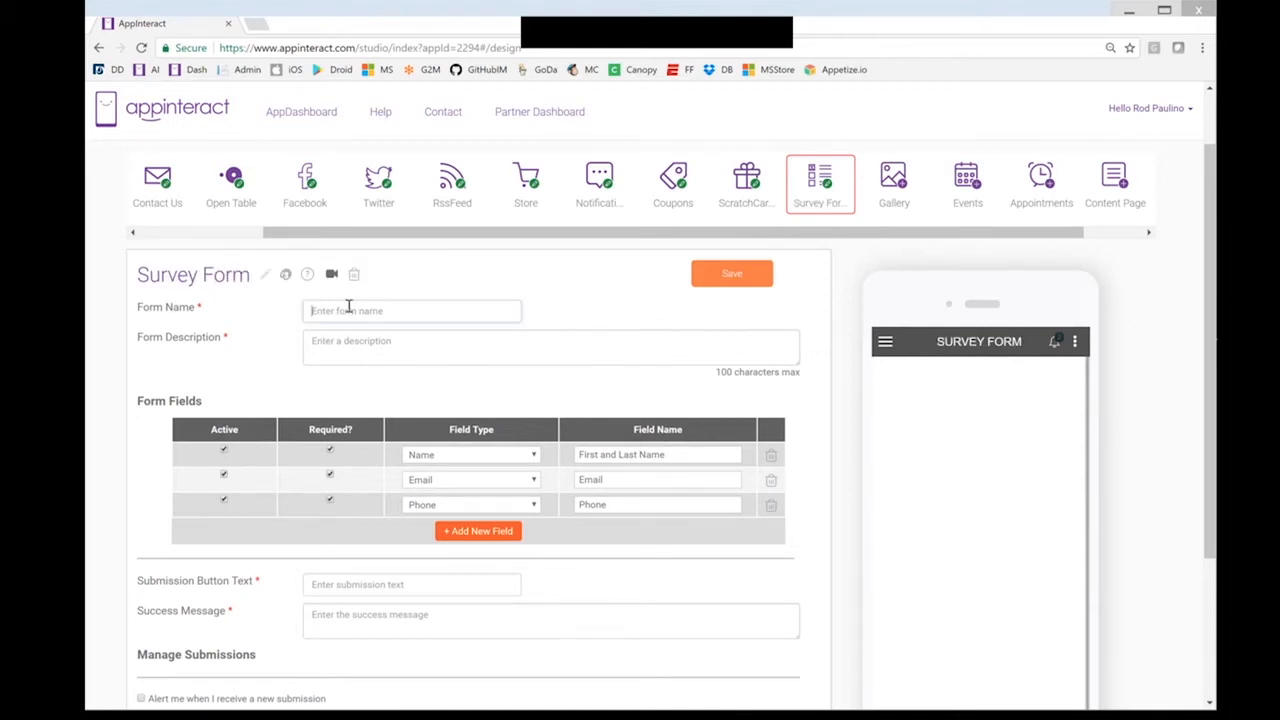
pyautogui.write('Tell Us What Y')
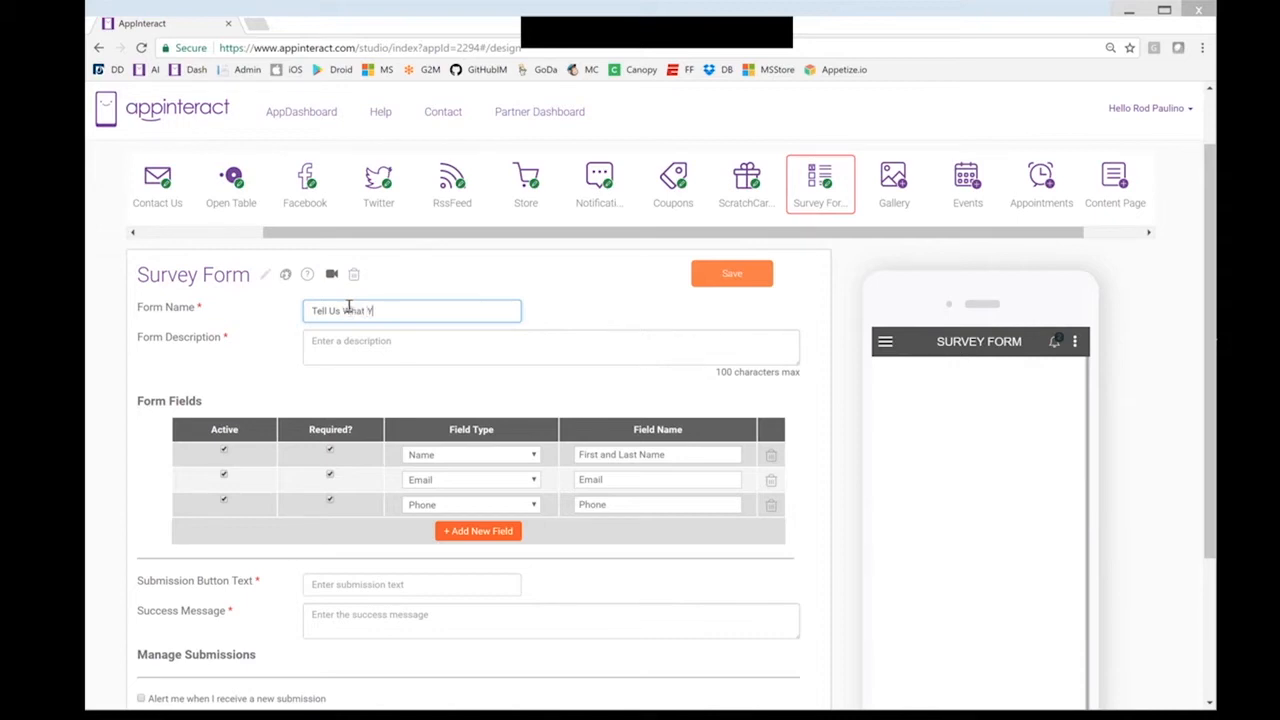
pyautogui.write('Think!')
# Write a customer feedback form description and add a blank fourth field row
pyautogui.click(369, 338)
pyautogui.write('W')
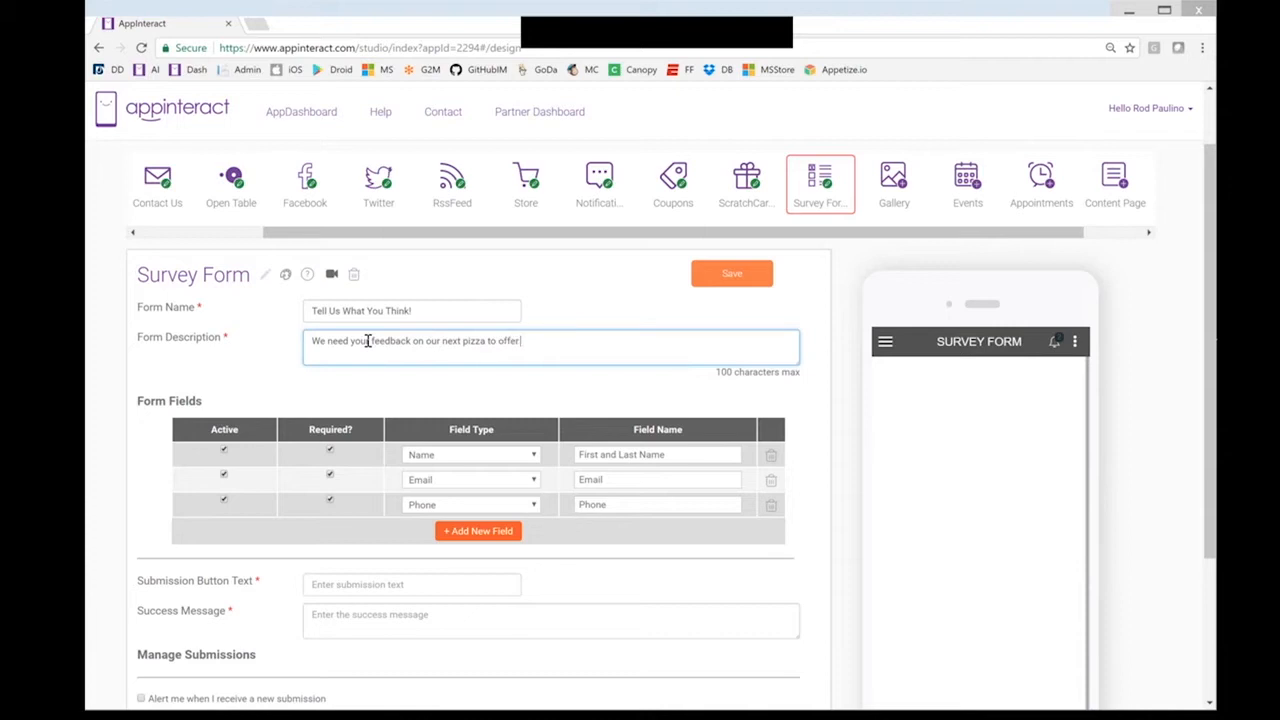
pyautogui.write('omers!')
pyautogui.click(513, 533)
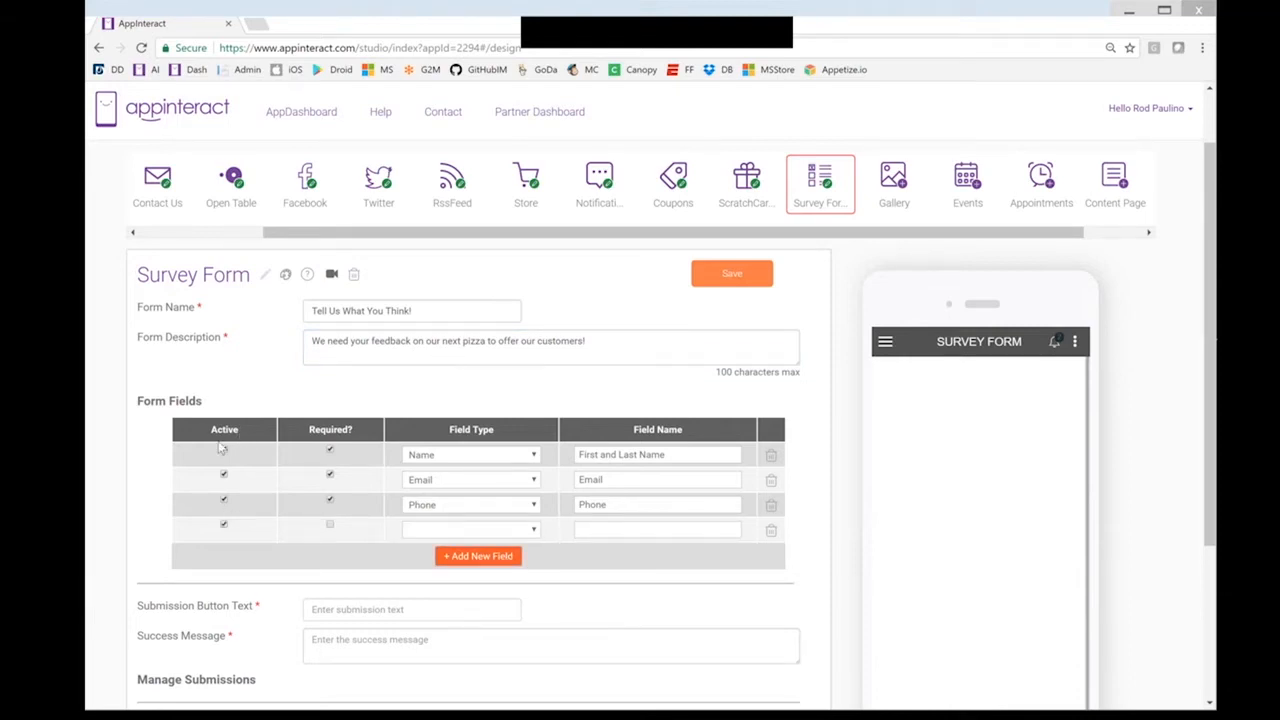
# Make the new field a required Drop-down Menu named 'Choose Your Favorite Pizza'
pyautogui.click(330, 525)
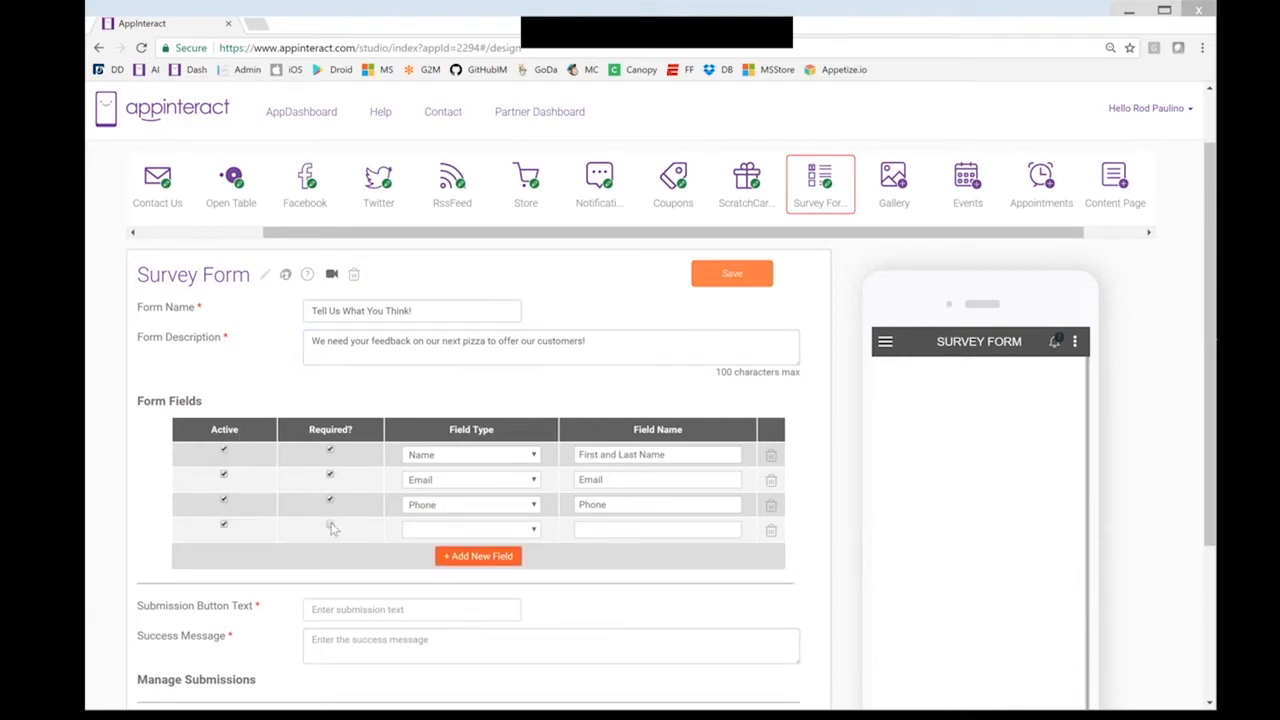
pyautogui.click(516, 533)
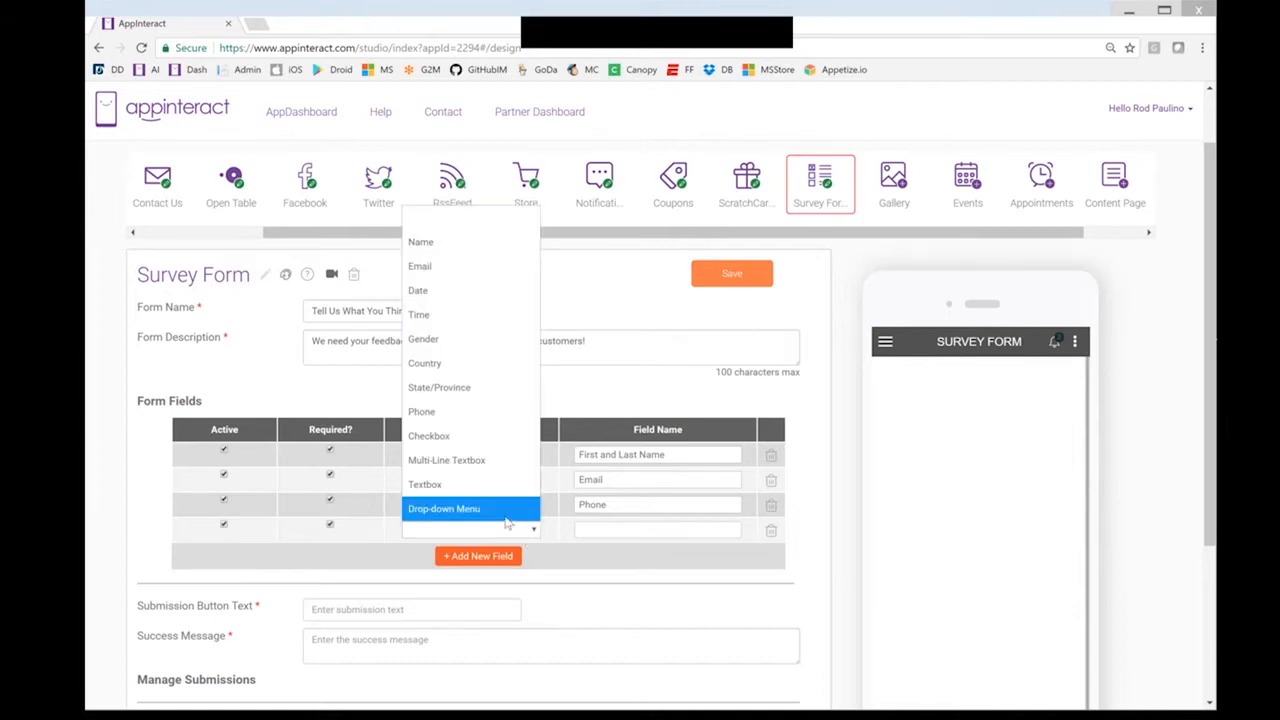
pyautogui.click(507, 520)
pyautogui.write('Choose Your')
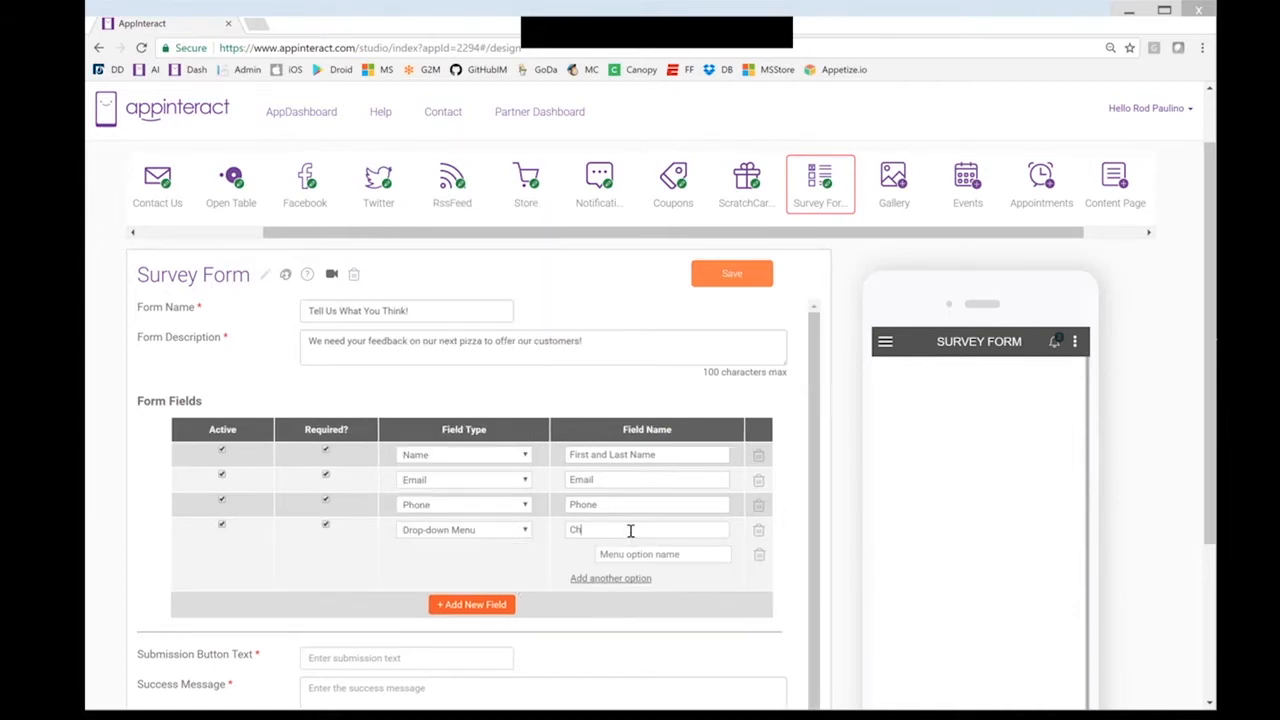
pyautogui.press('BackSpace')
pyautogui.press('BackSpace')
pyautogui.write('ur favorite Pizza')
# Add drop-down options BBQ Flavored Pizza, Seafood Lovers Delight and Vegetarian Pizza
pyautogui.click(637, 554)
pyautogui.write('BBQ Flavored Pizza')
pyautogui.click(636, 578)
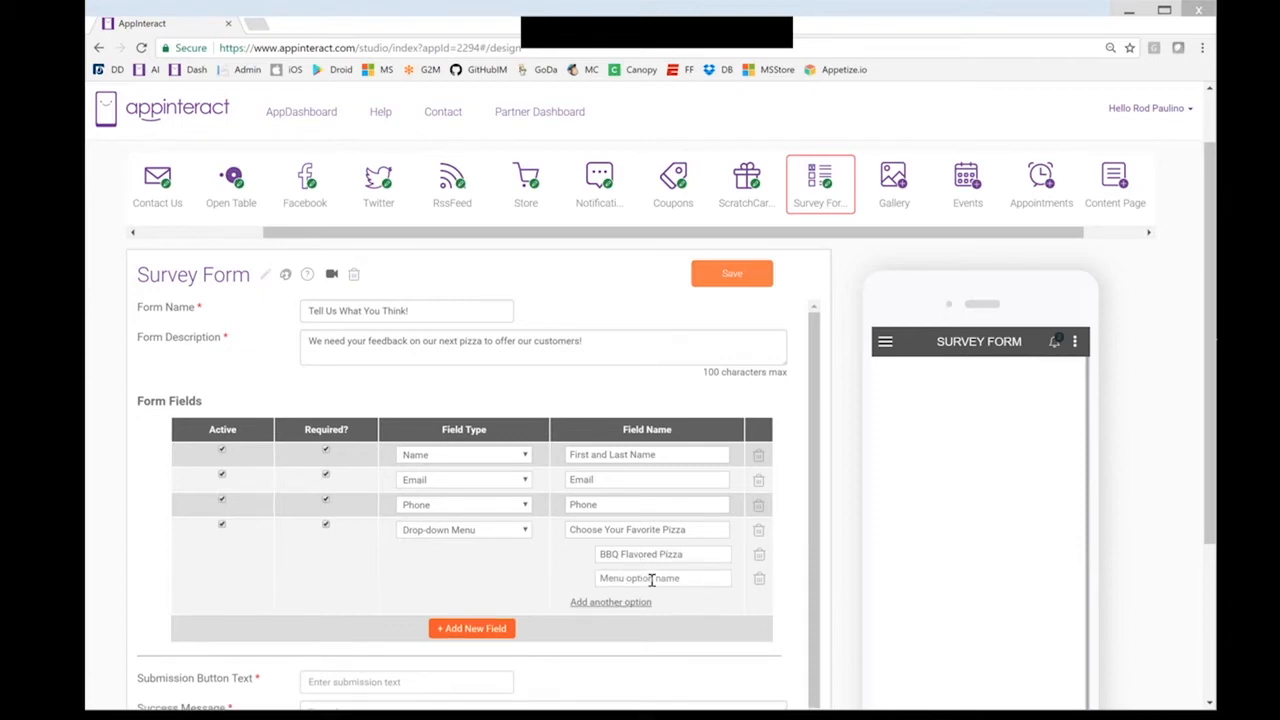
pyautogui.write('Seafood Lovers Delight')
pyautogui.click(633, 599)
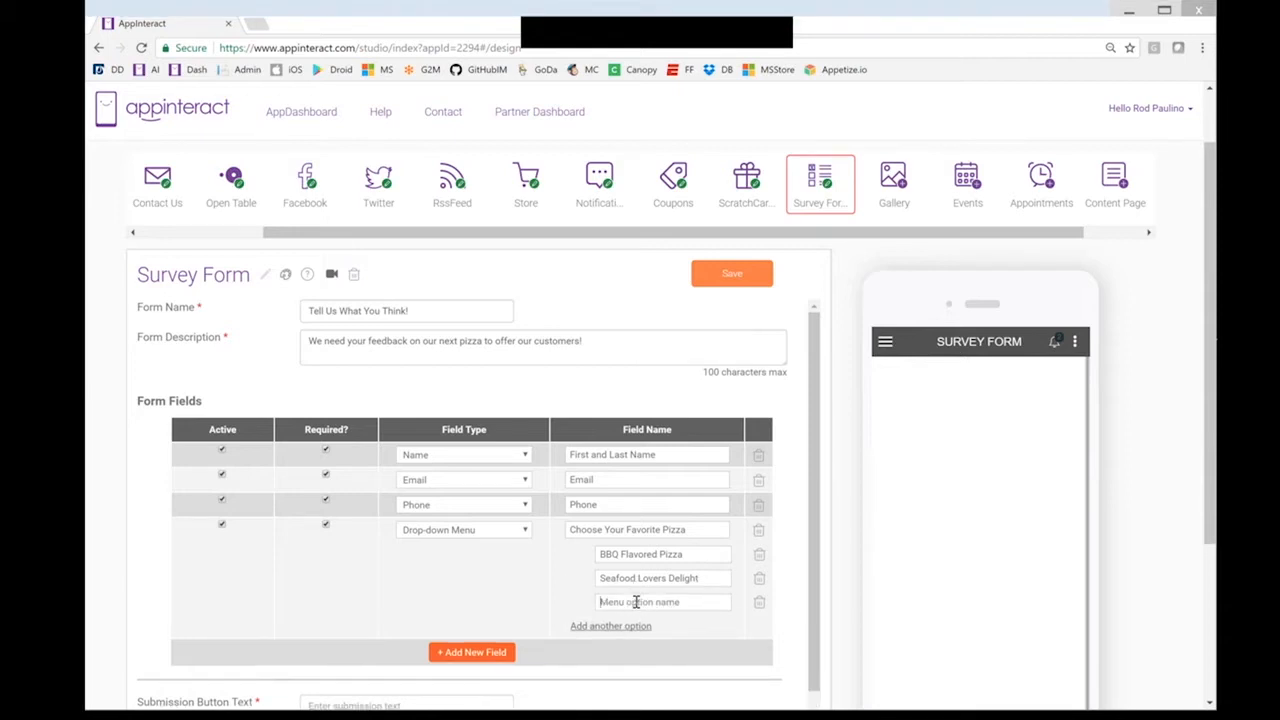
pyautogui.write('Vegetarian Pizza')
pyautogui.scroll(-2, 541, 630)
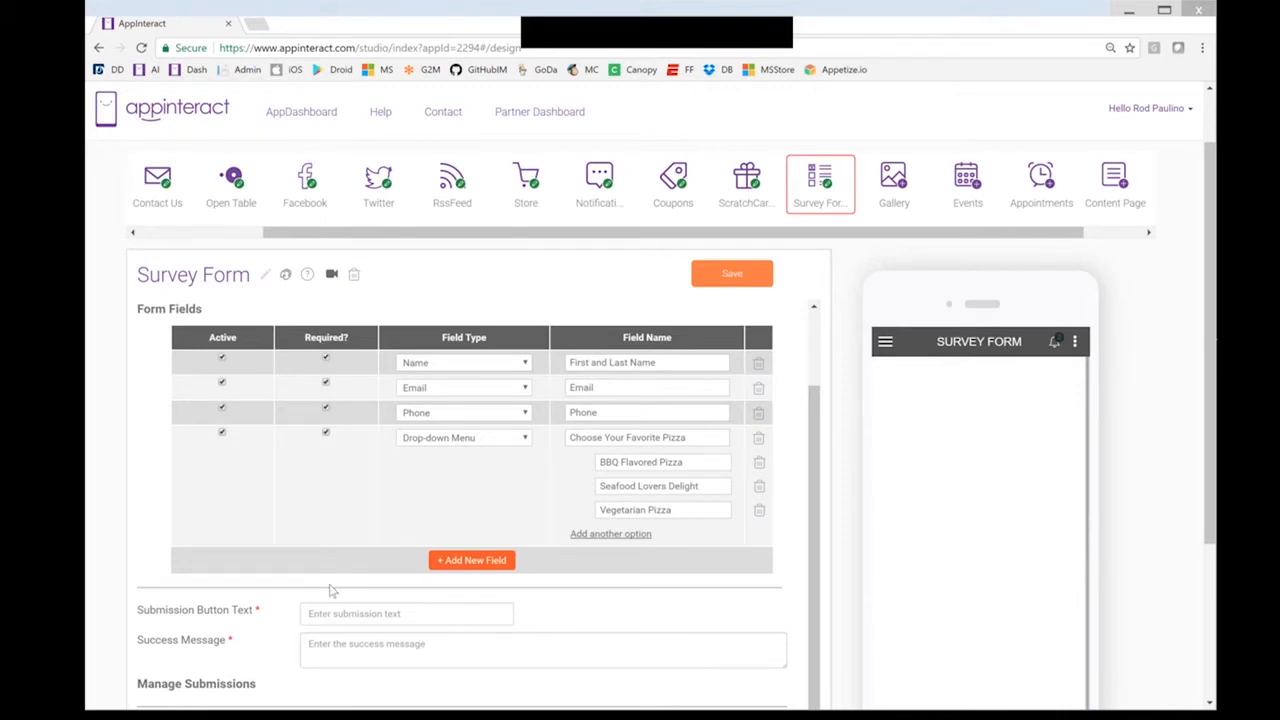
pyautogui.scroll(-1, 333, 590)
# Set the survey form's submit button text to 'Submit Your Choice'
pyautogui.click(333, 590)
pyautogui.scroll(-1, 246, 540)
pyautogui.write('Subm')
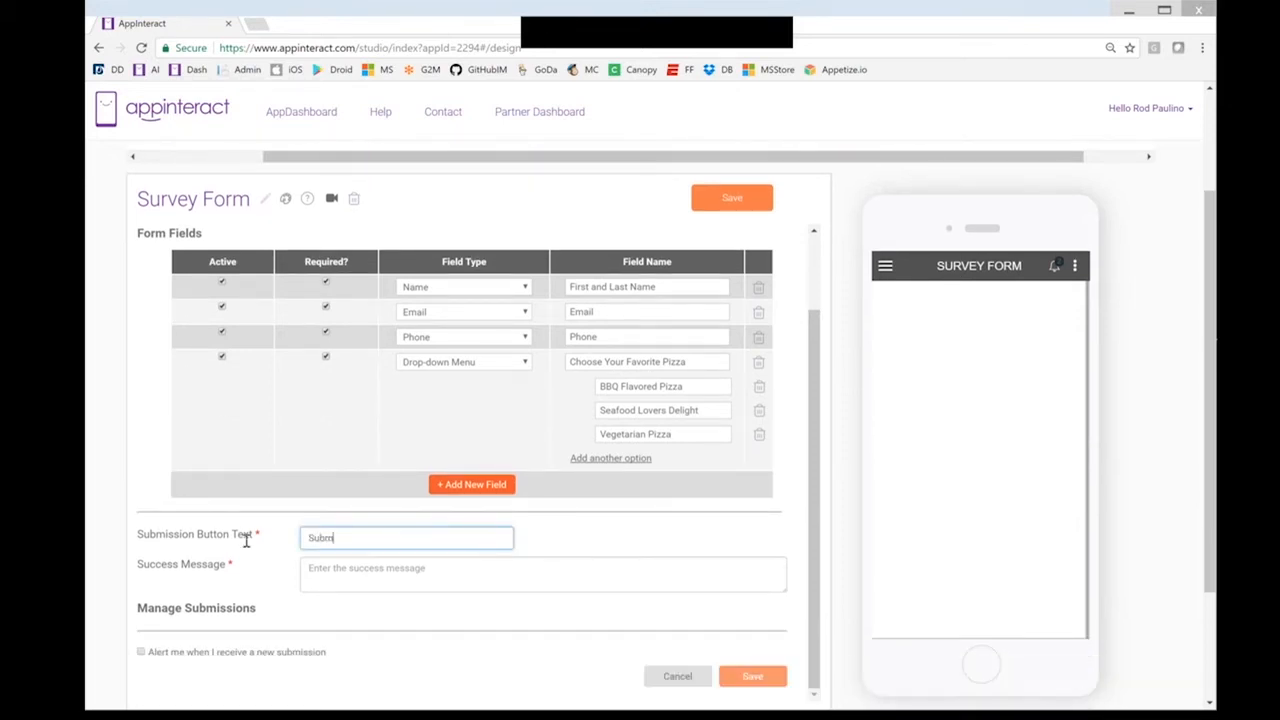
pyautogui.write('it Your Choice')
# Set the success message to 'Thank you for taking our survey! We appreciate it!'
pyautogui.click(420, 567)
pyautogui.write('Thank')
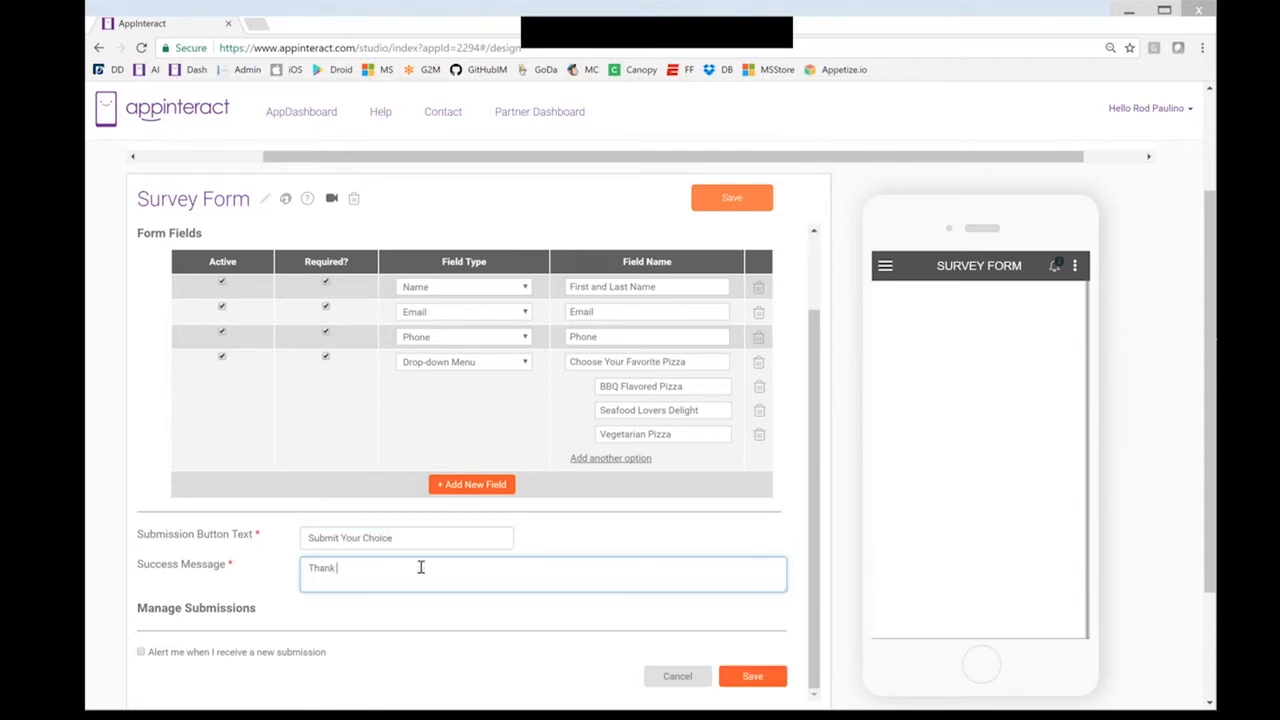
pyautogui.write(' you for taking our survey!  We appreciate it!')
pyautogui.click(354, 612)
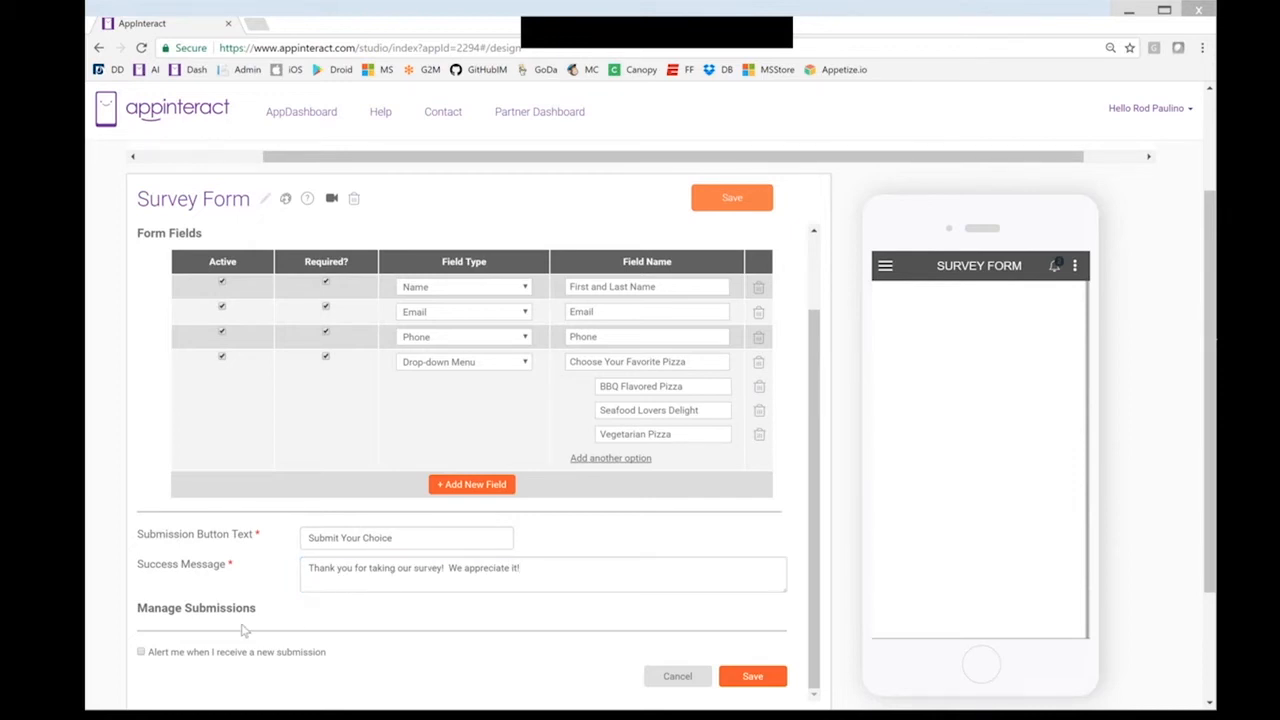
# Tick 'Alert me when I receive a new submission' under Manage Submissions
pyautogui.scroll(-1, 243, 630)
pyautogui.scroll(-2, 243, 630)
pyautogui.click(141, 576)
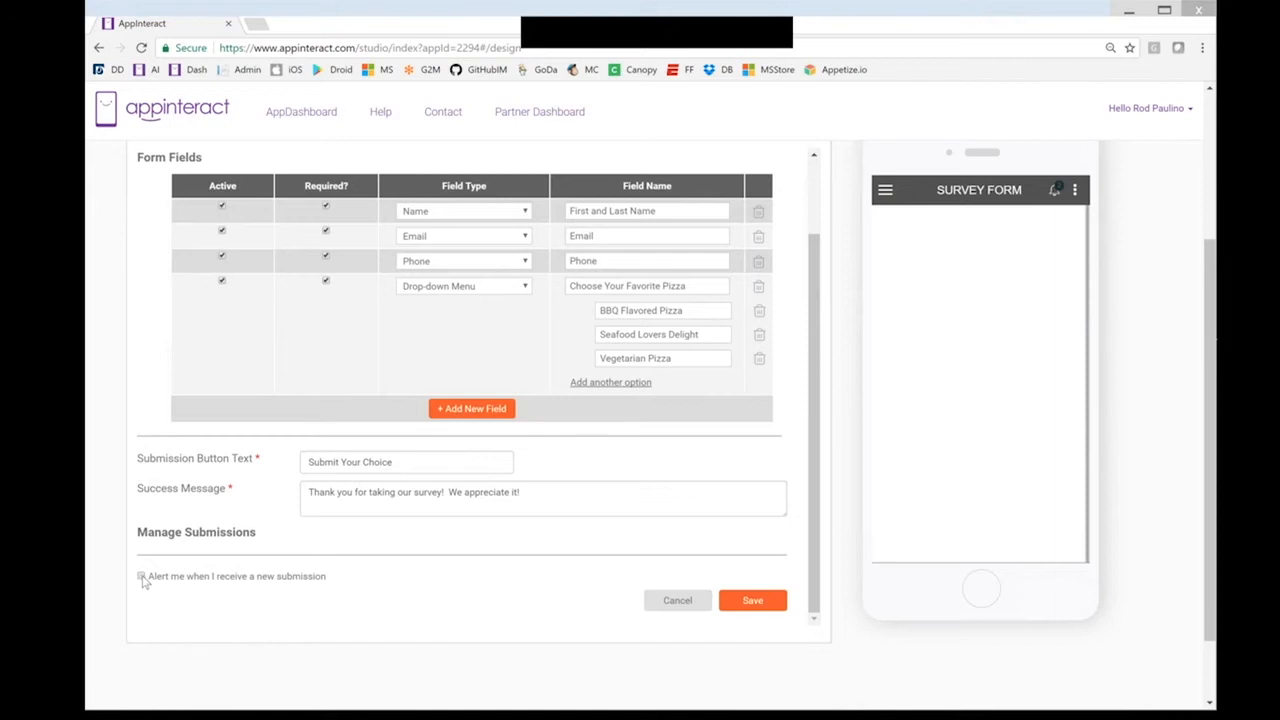
# Save the survey settings, then enter a test name, email and phone number in the preview
pyautogui.click(755, 600)
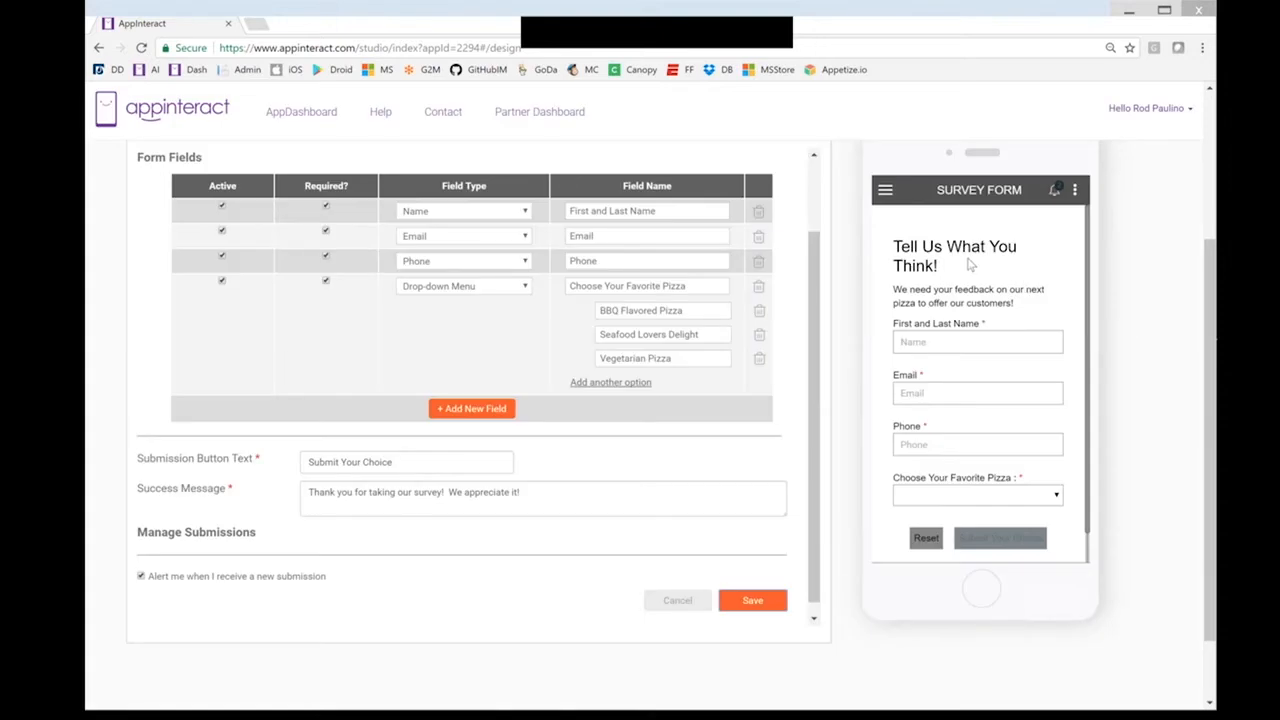
pyautogui.click(957, 340)
pyautogui.click(976, 392)
pyautogui.write('A')
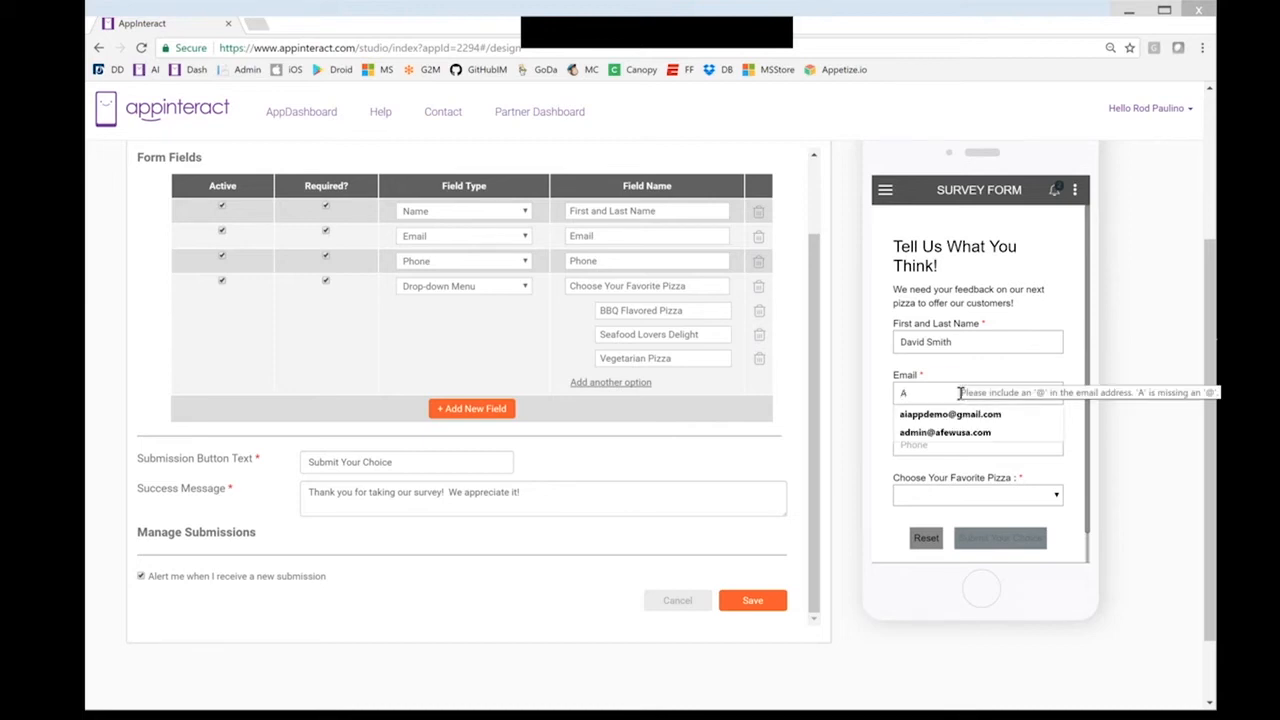
pyautogui.write('@b.com')
pyautogui.click(956, 441)
pyautogui.write('3334442222')
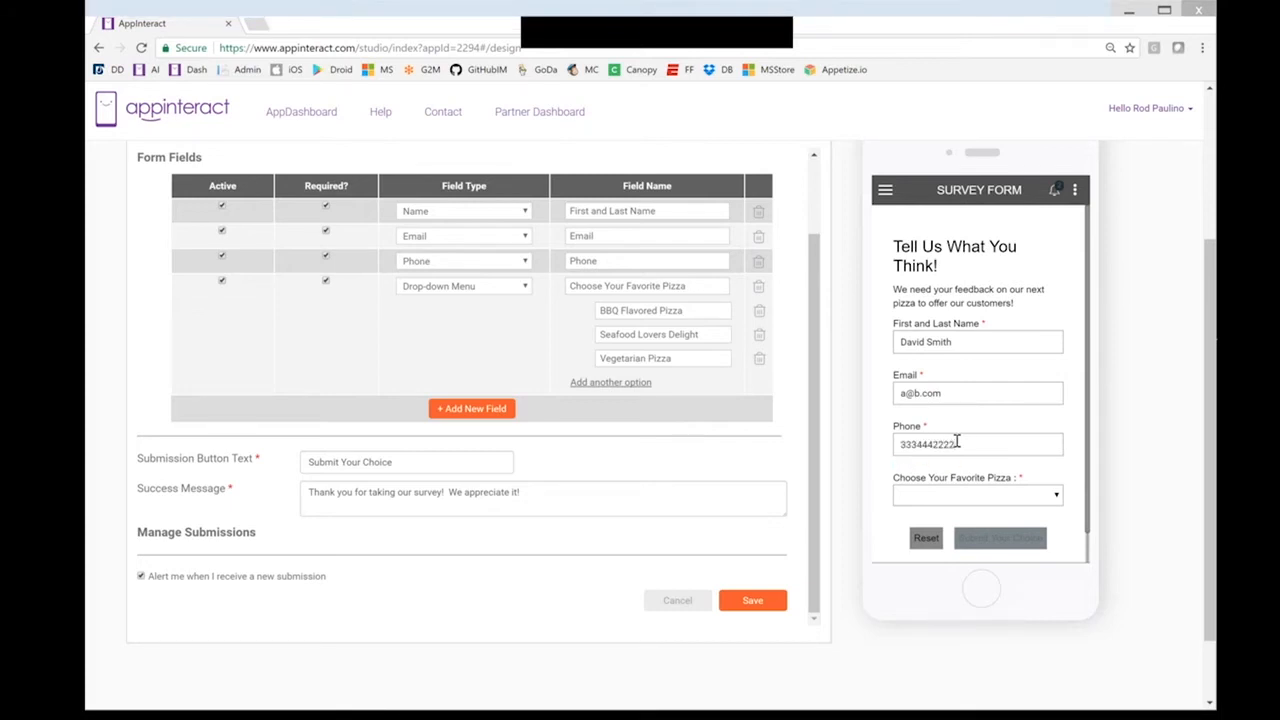
# Pick Seafood Lovers Delight, submit the test entry and dismiss the thank-you message
pyautogui.click(986, 494)
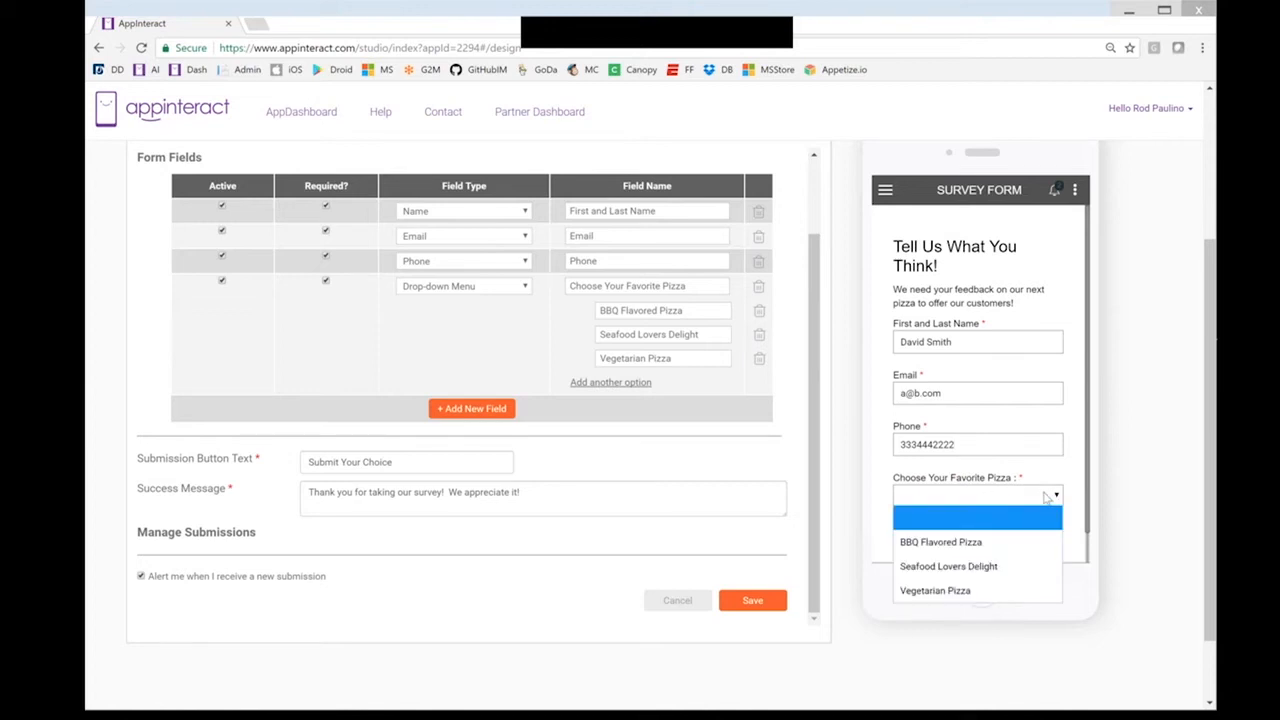
pyautogui.click(992, 567)
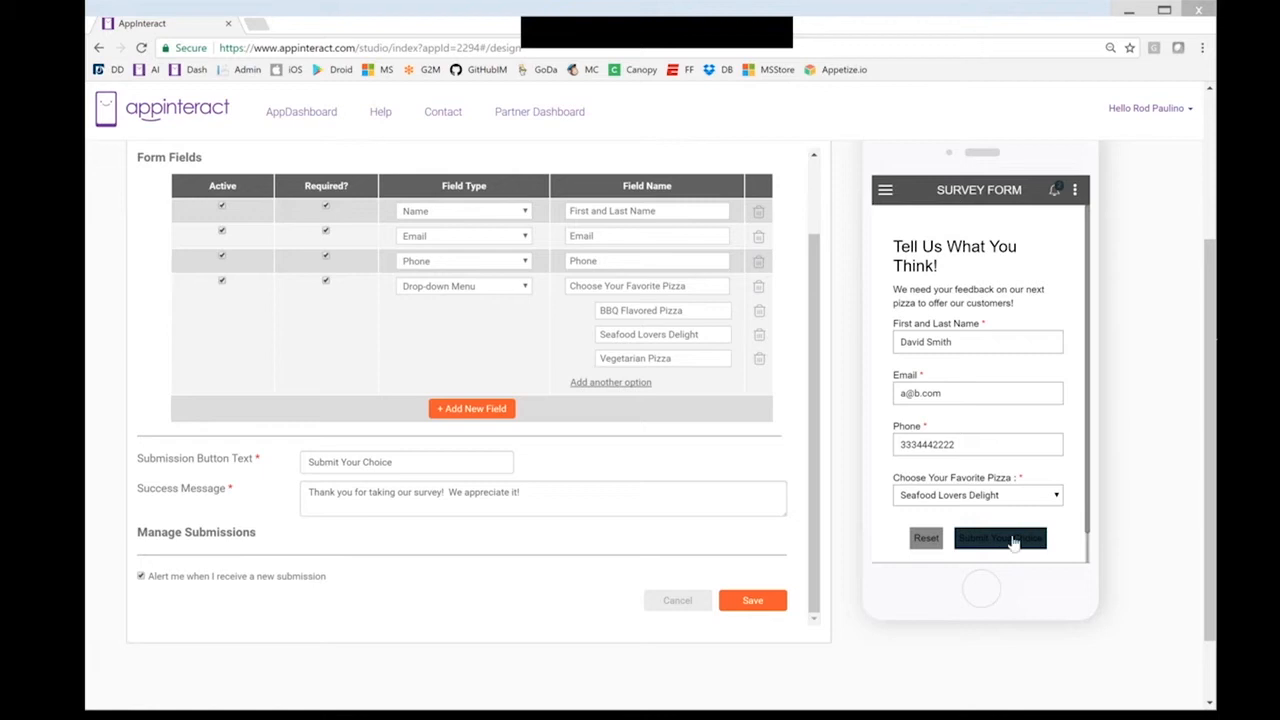
pyautogui.click(1012, 541)
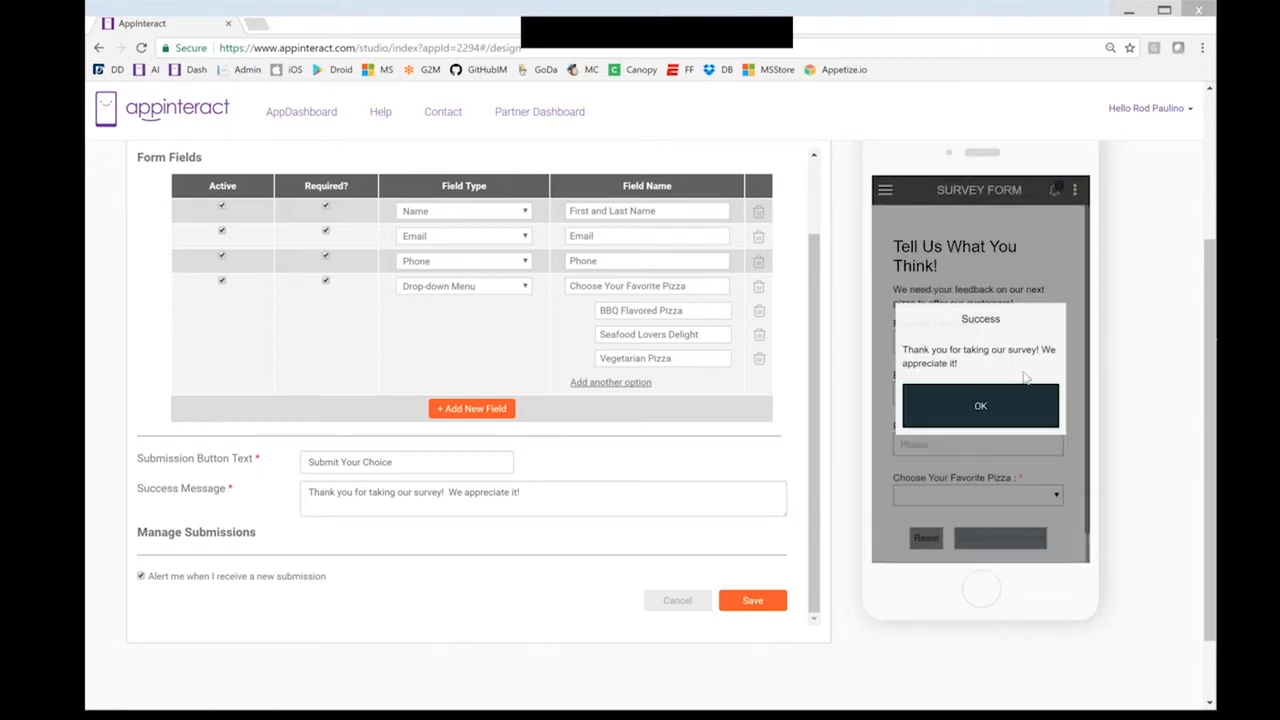
pyautogui.click(996, 407)
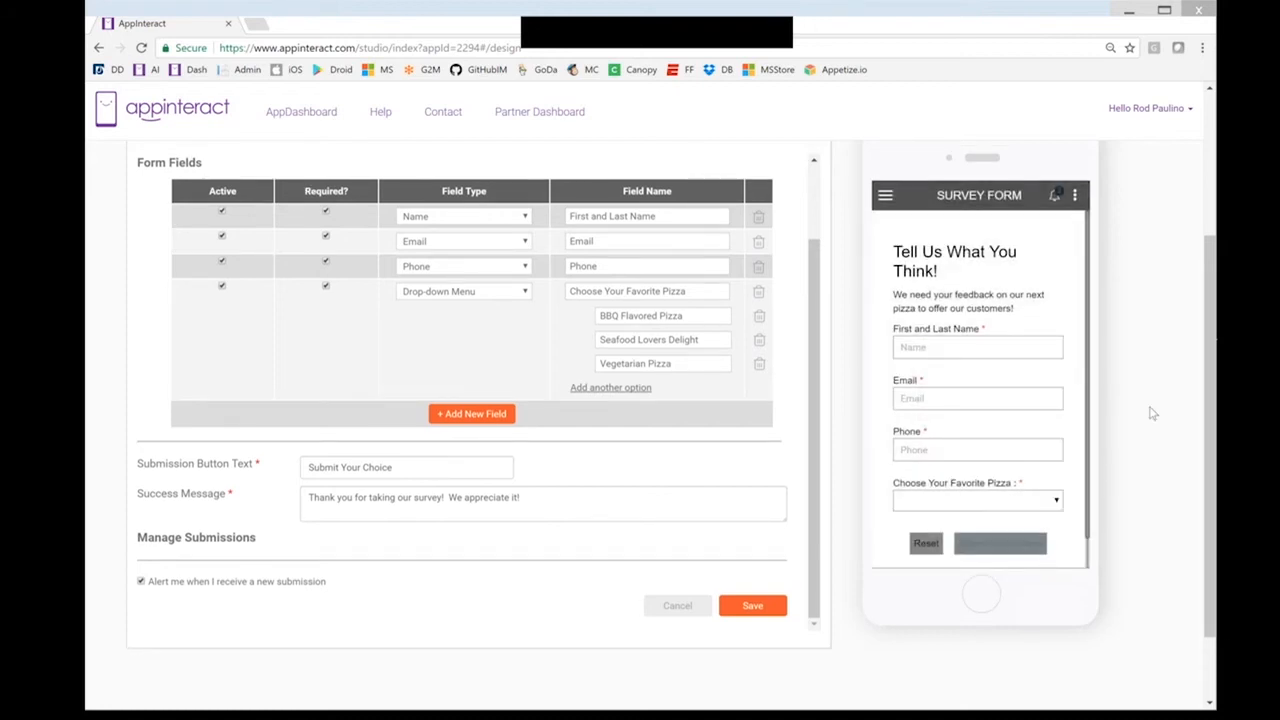
pyautogui.scroll(3, 1152, 413)
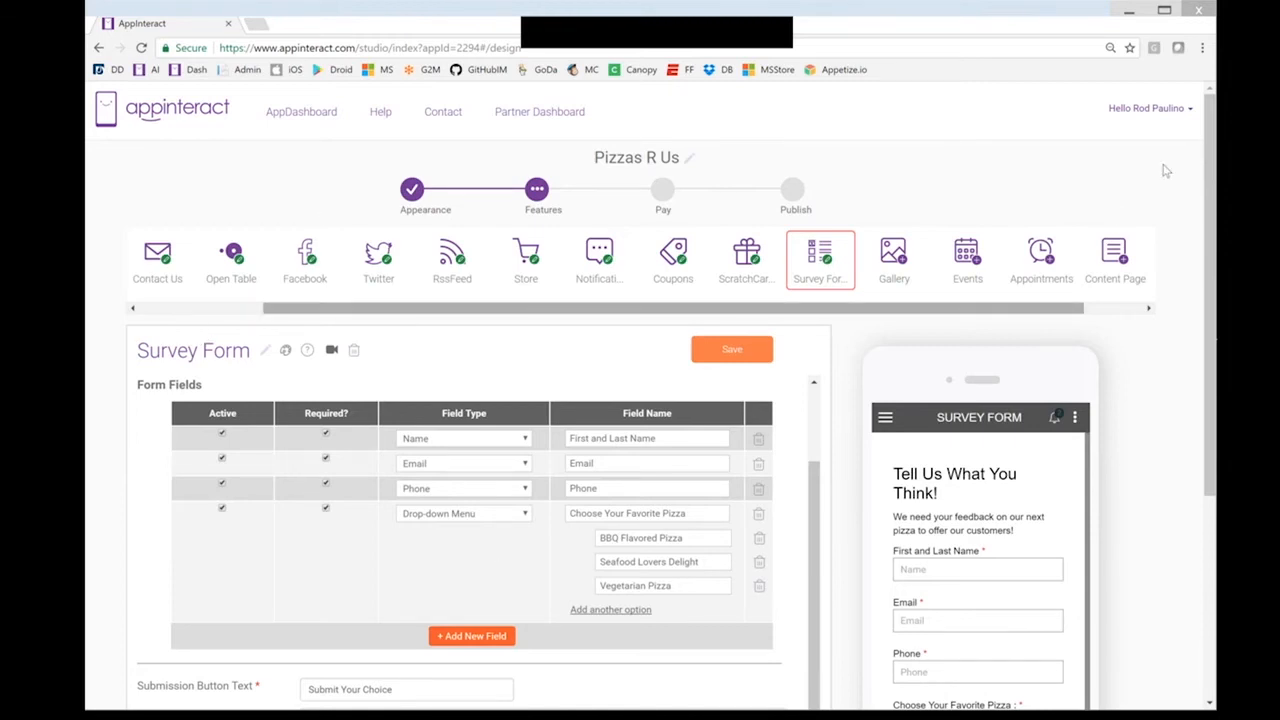
# Go to View Form Submissions from the account menu, confirming leaving the design page
pyautogui.click(1172, 116)
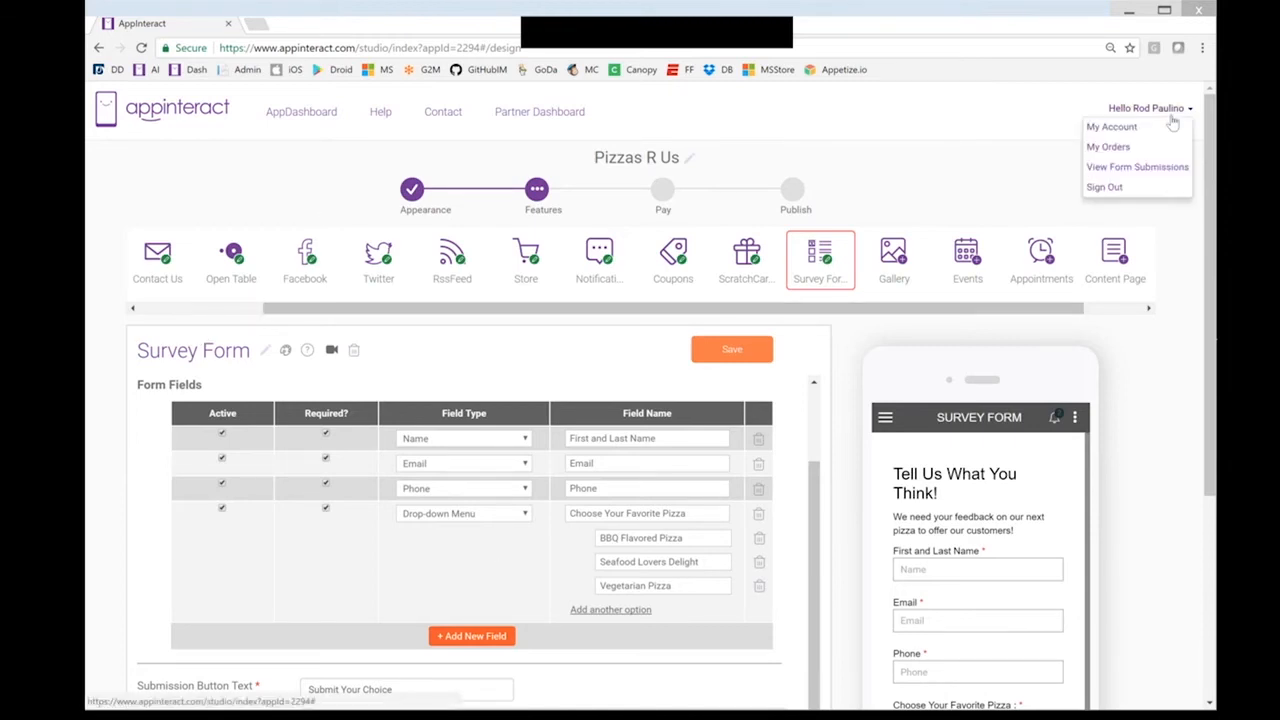
pyautogui.click(1148, 168)
pyautogui.press('Return')
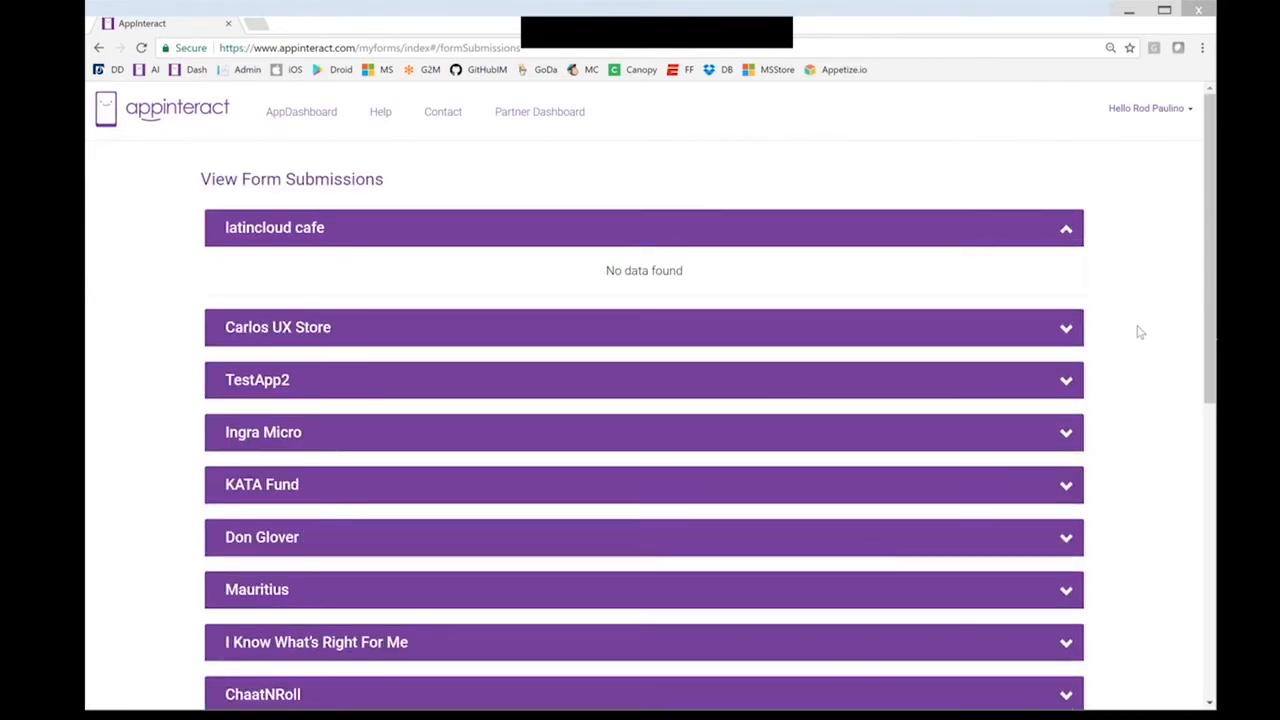
# Expand the Pizzas R Us submissions to find the test entry, then go back to the designer
pyautogui.scroll(-4, 1138, 332)
pyautogui.scroll(-2, 390, 364)
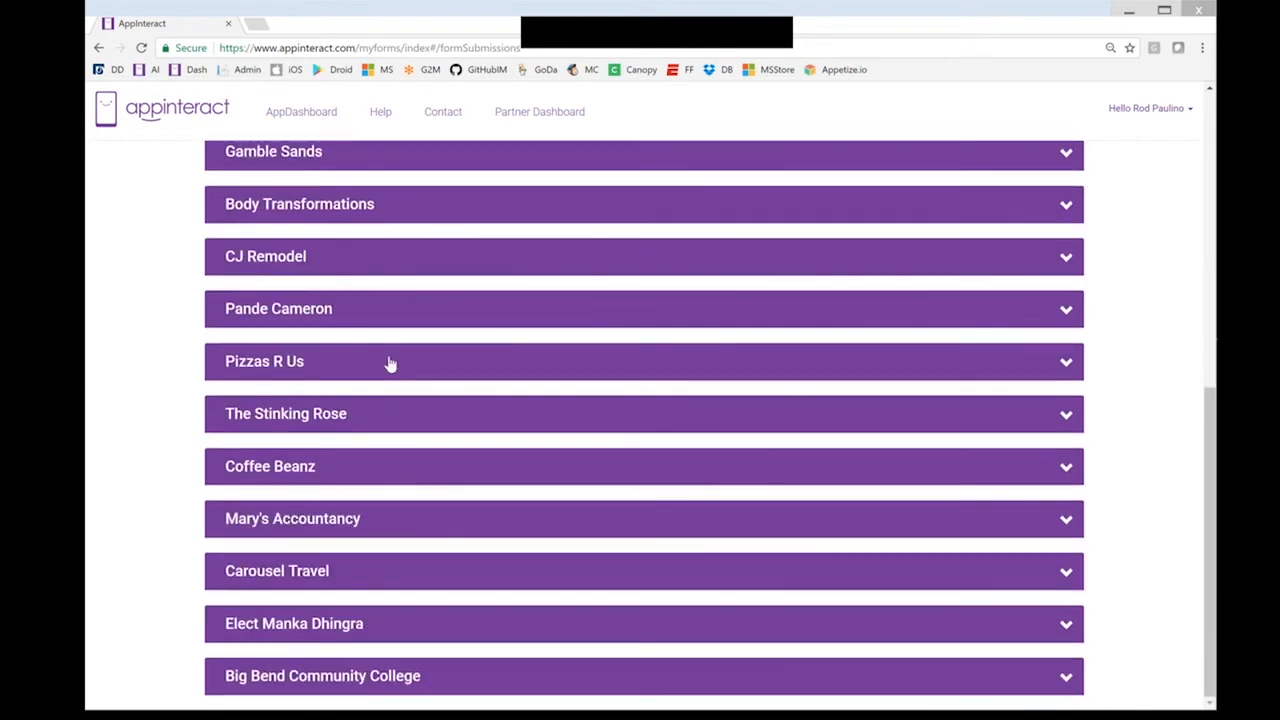
pyautogui.click(390, 362)
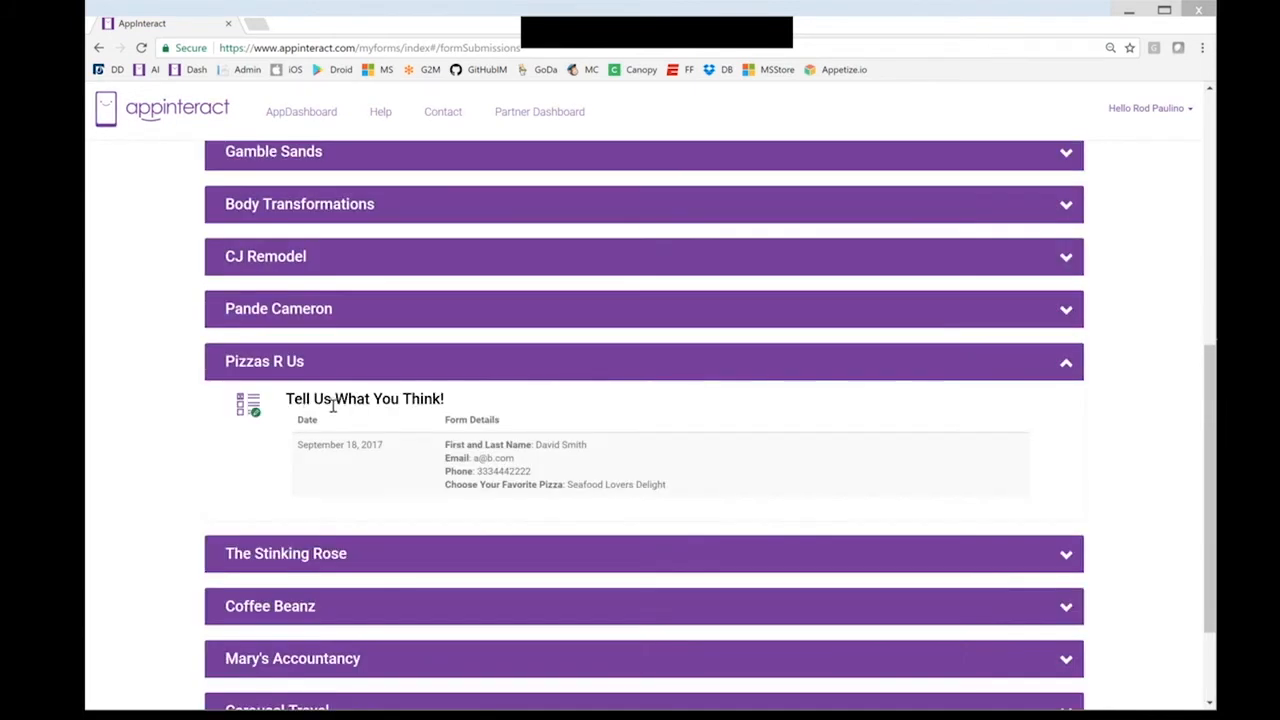
pyautogui.scroll(-1, 333, 405)
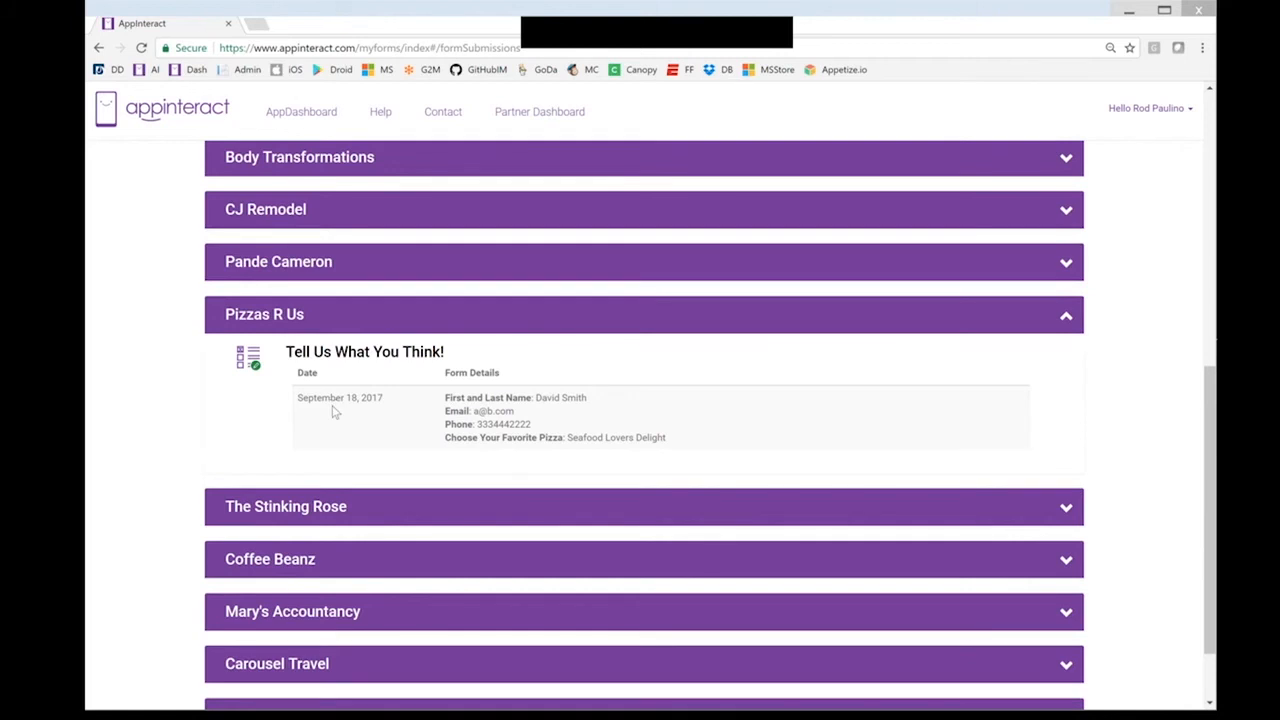
pyautogui.scroll(-1, 332, 405)
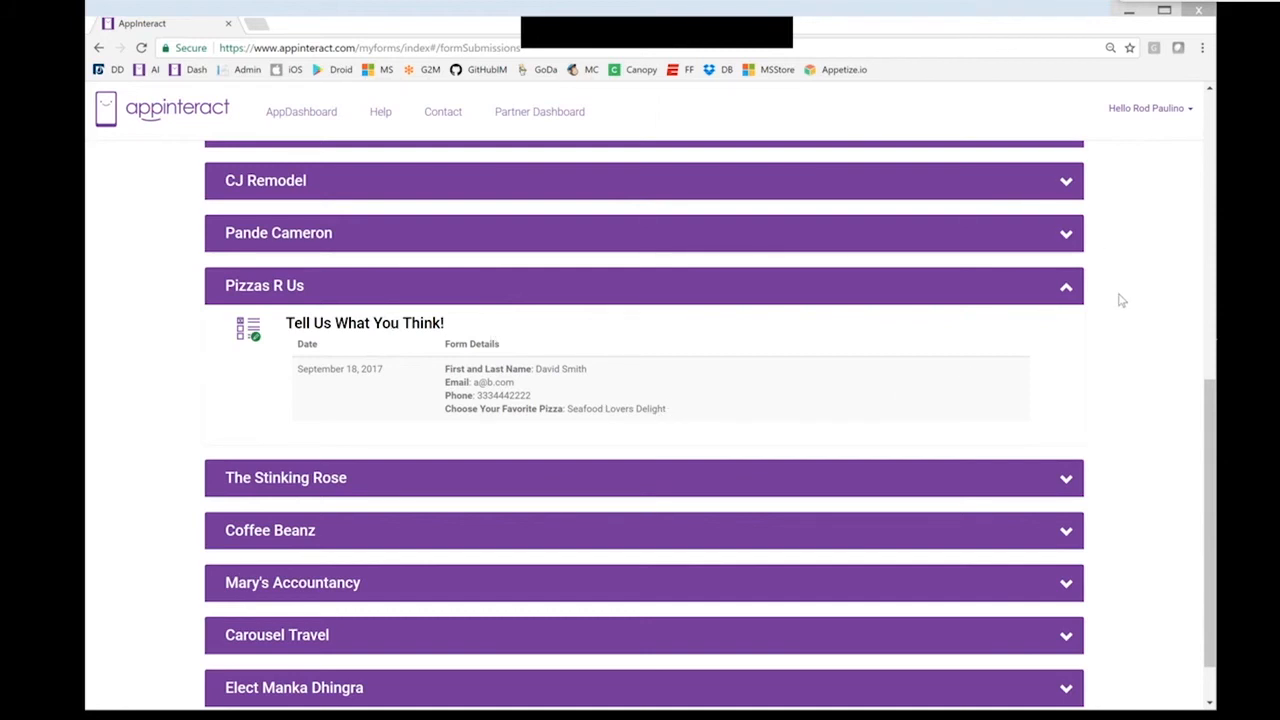
pyautogui.scroll(1, 1121, 300)
pyautogui.scroll(8, 1102, 302)
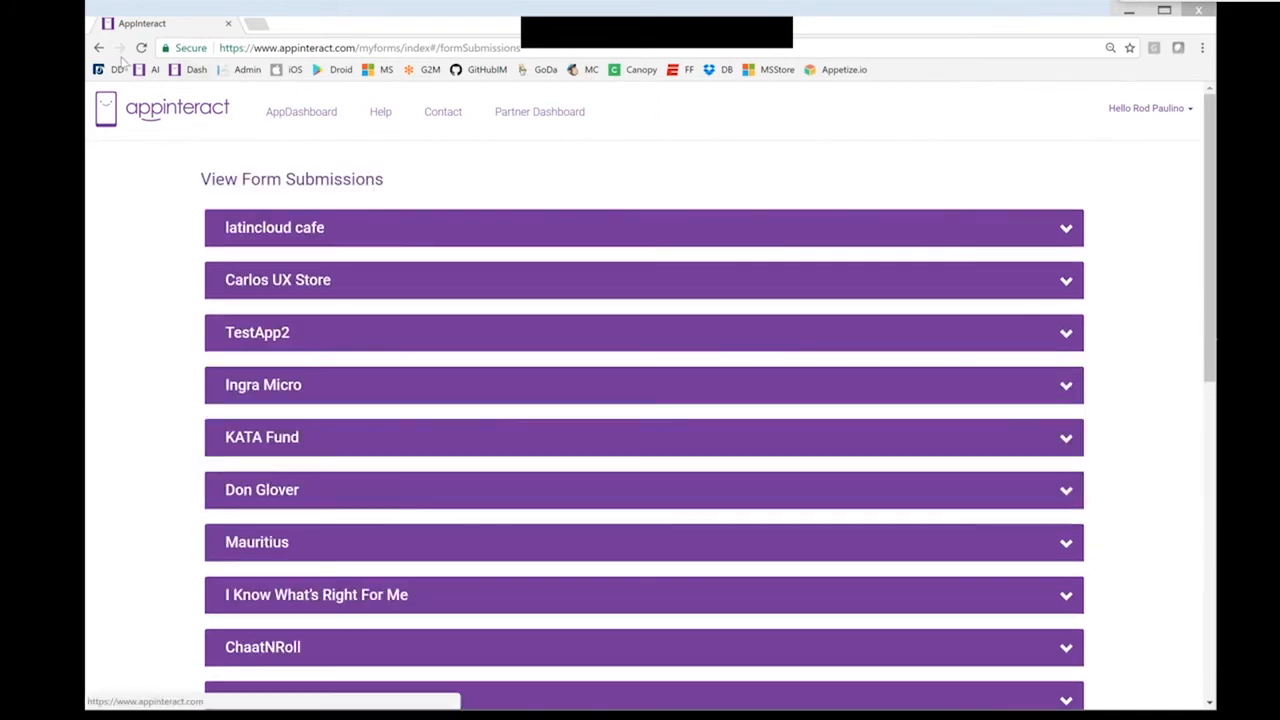
pyautogui.click(99, 48)
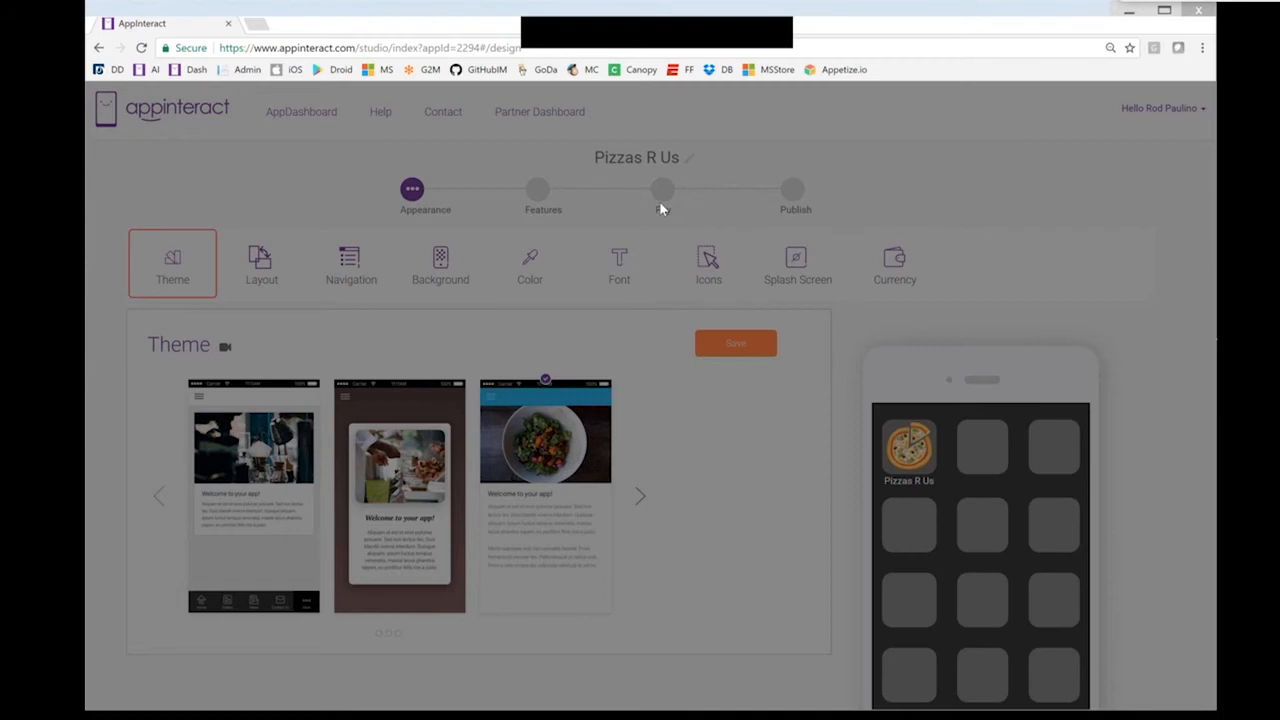
# Review the Pay step's $499.99 annual plan, dismiss the Publish alert, and return to AppDashboard
pyautogui.click(660, 205)
pyautogui.click(608, 347)
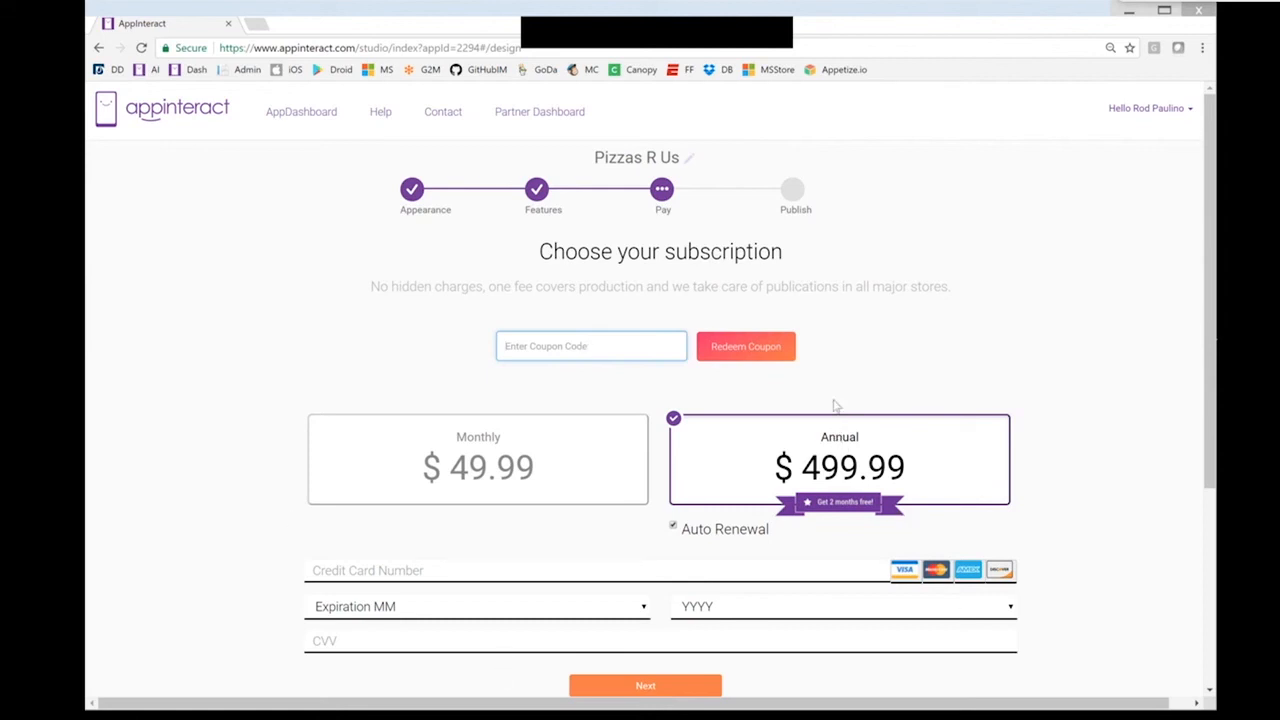
pyautogui.click(794, 197)
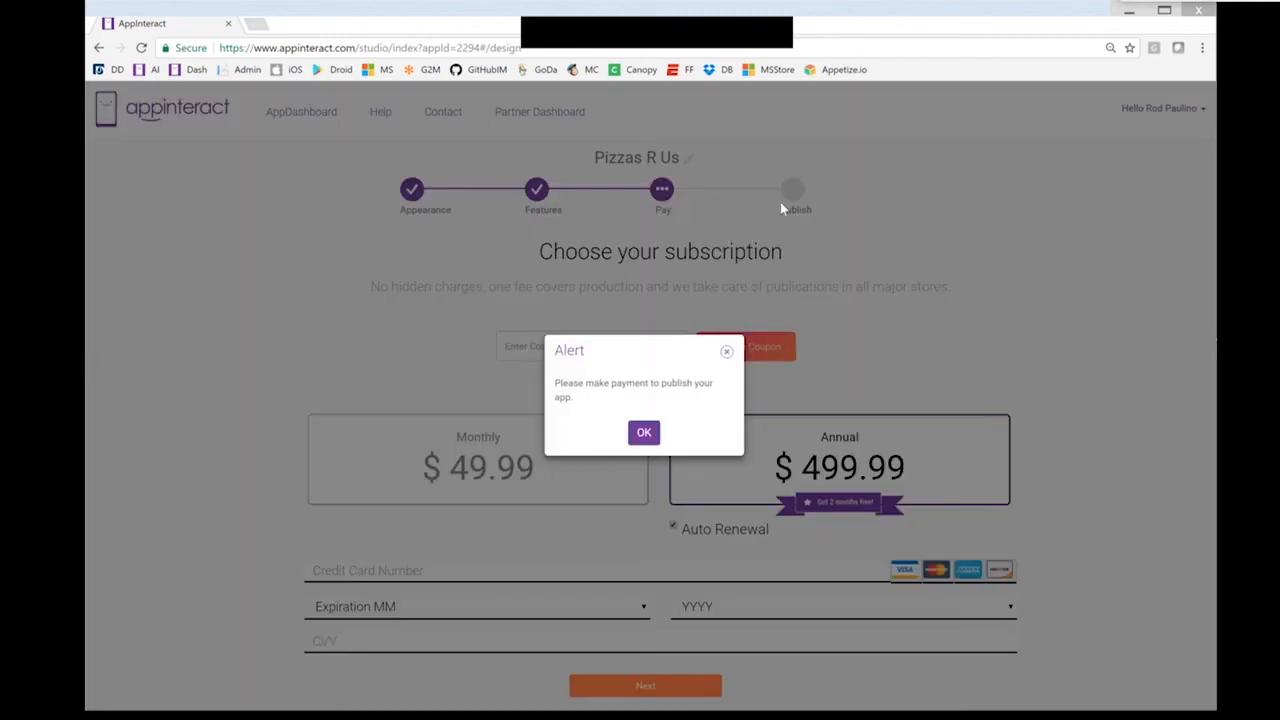
pyautogui.click(782, 208)
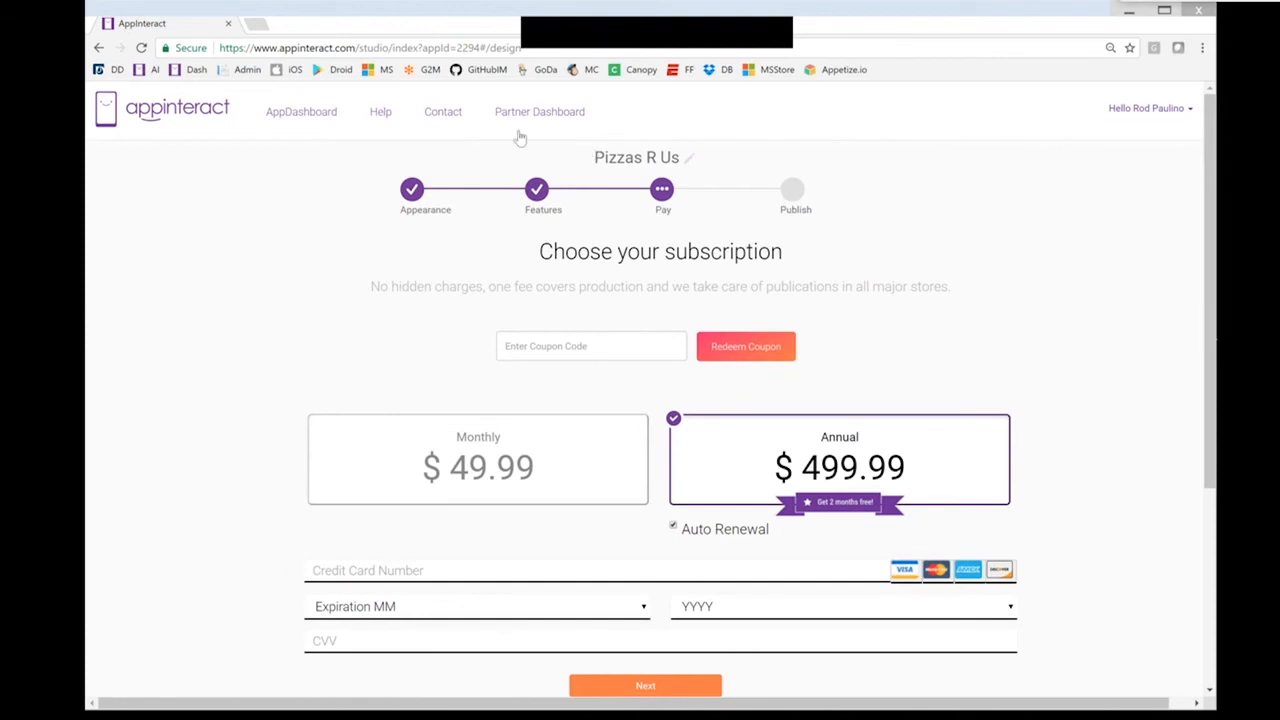
pyautogui.click(520, 138)
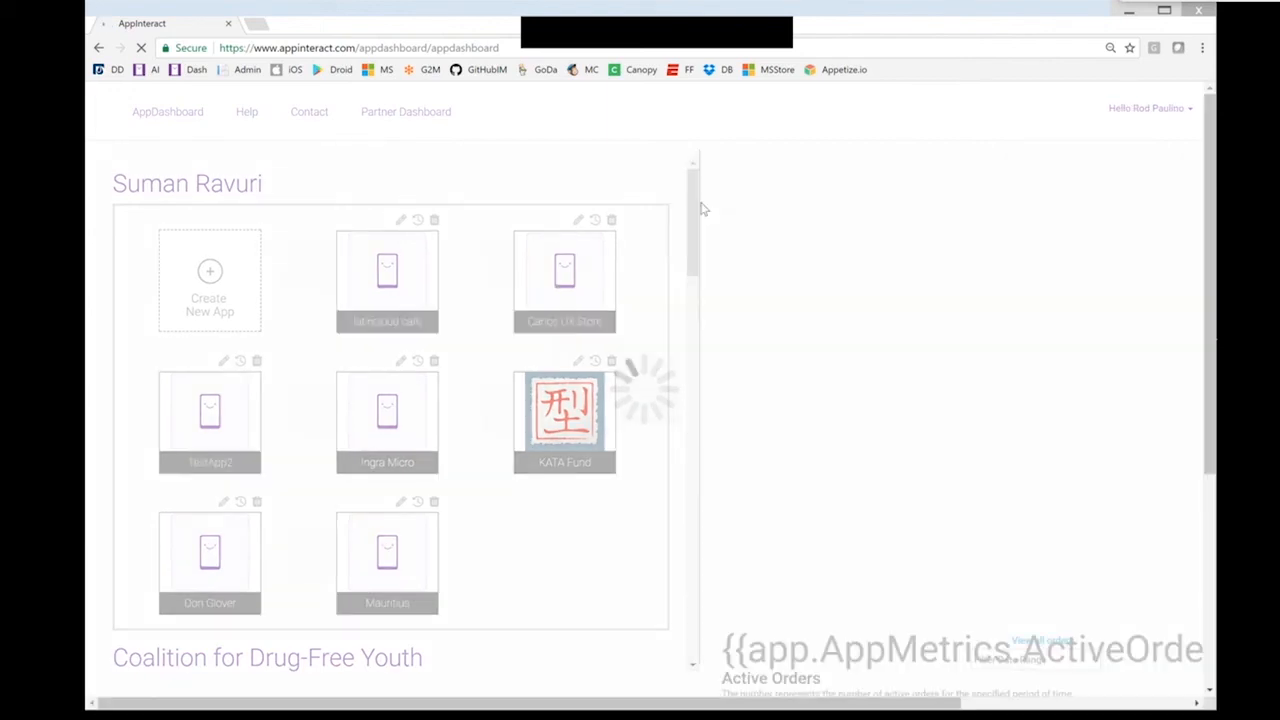
# Open ChaatNRoll's Publish wizard and advance past owner information to the authorization letter
pyautogui.moveTo(702, 209); pyautogui.dragTo(701, 357)
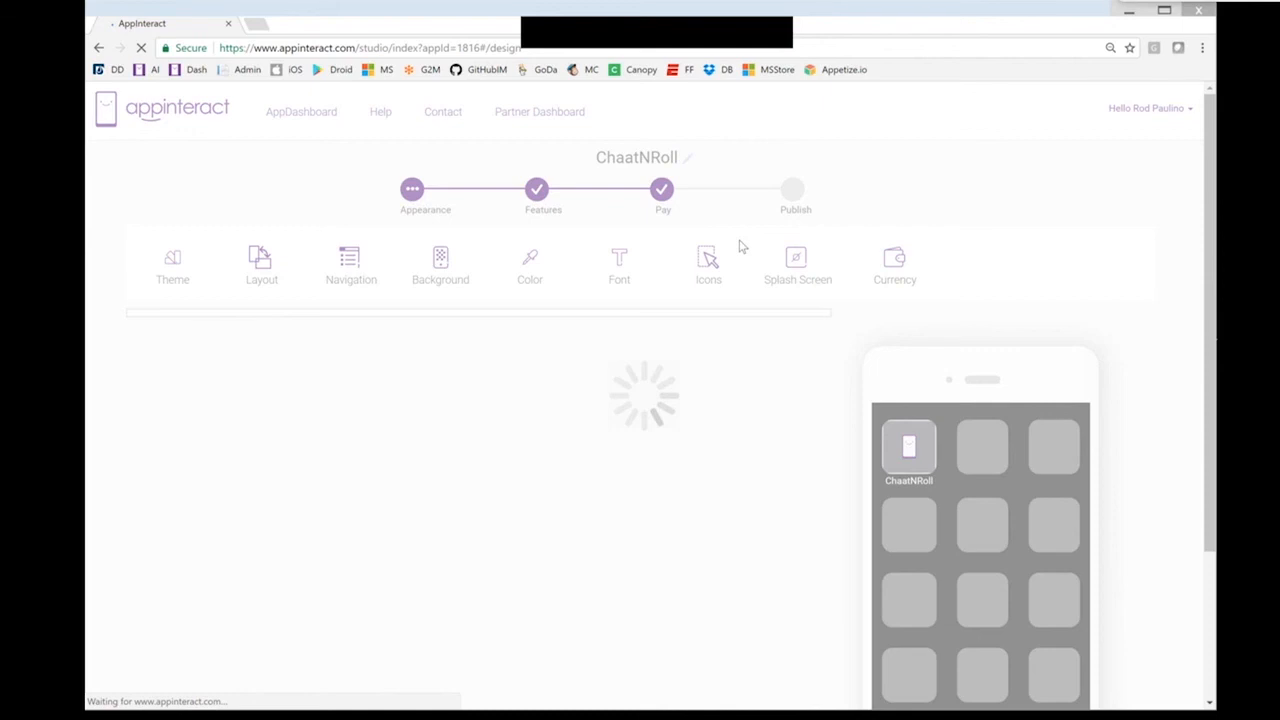
pyautogui.click(795, 192)
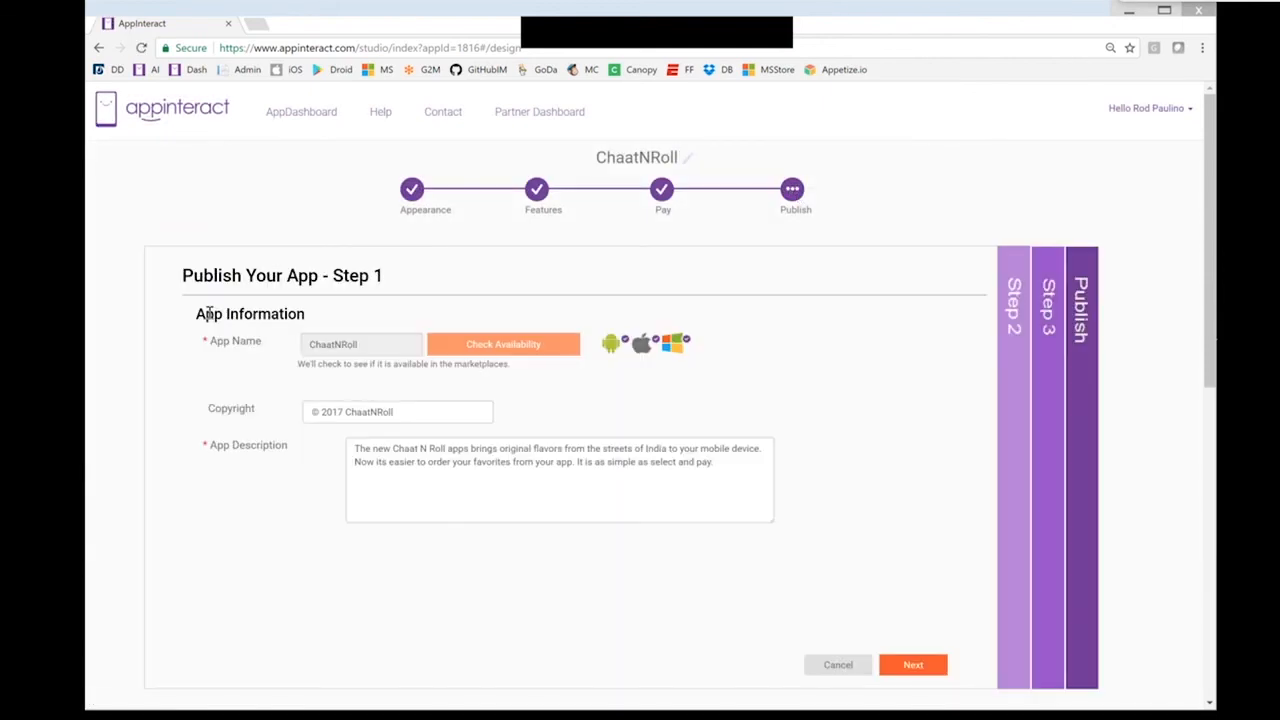
pyautogui.click(929, 668)
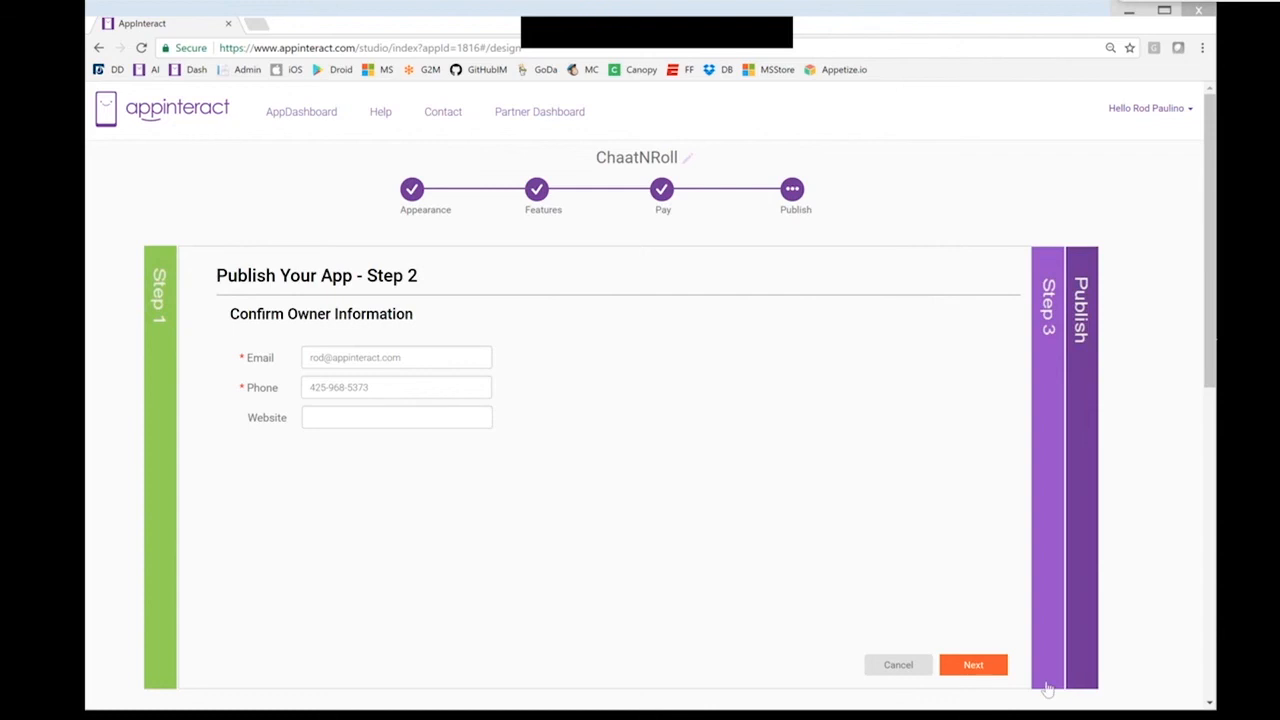
pyautogui.click(975, 666)
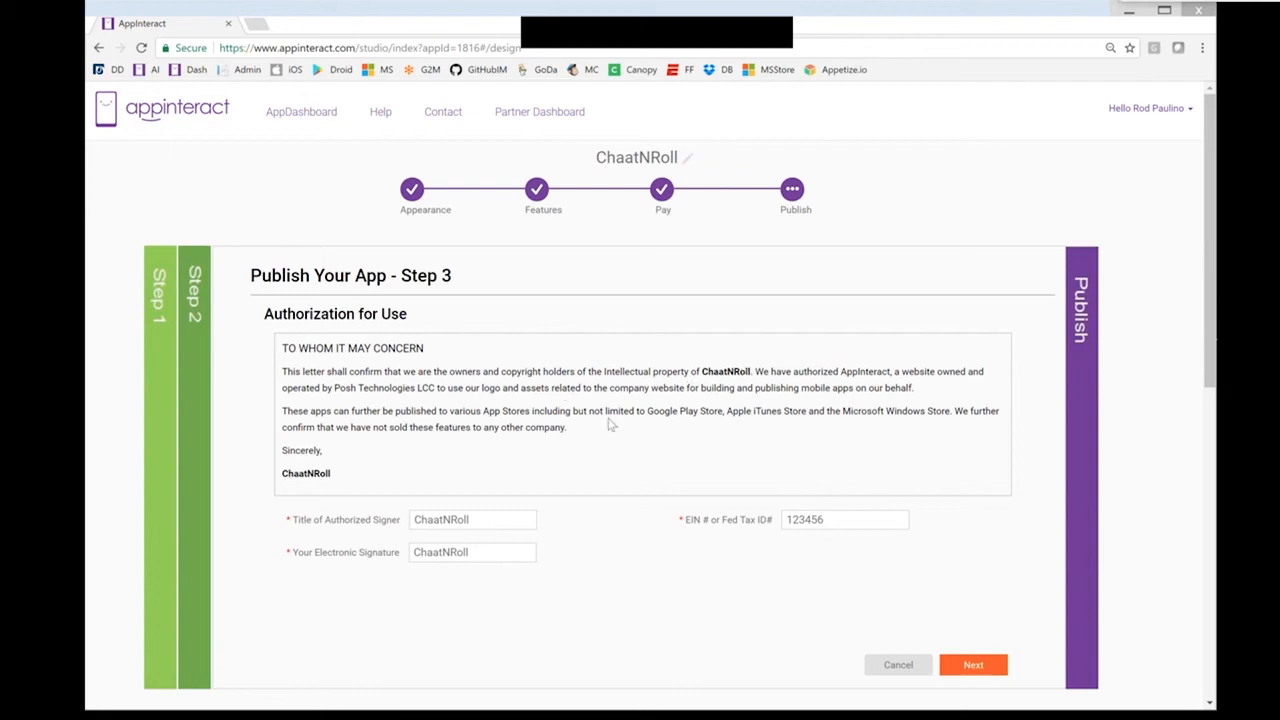
# Continue to the Final Submission page and tick then untick I AGREE
pyautogui.moveTo(648, 412); pyautogui.dragTo(948, 412)
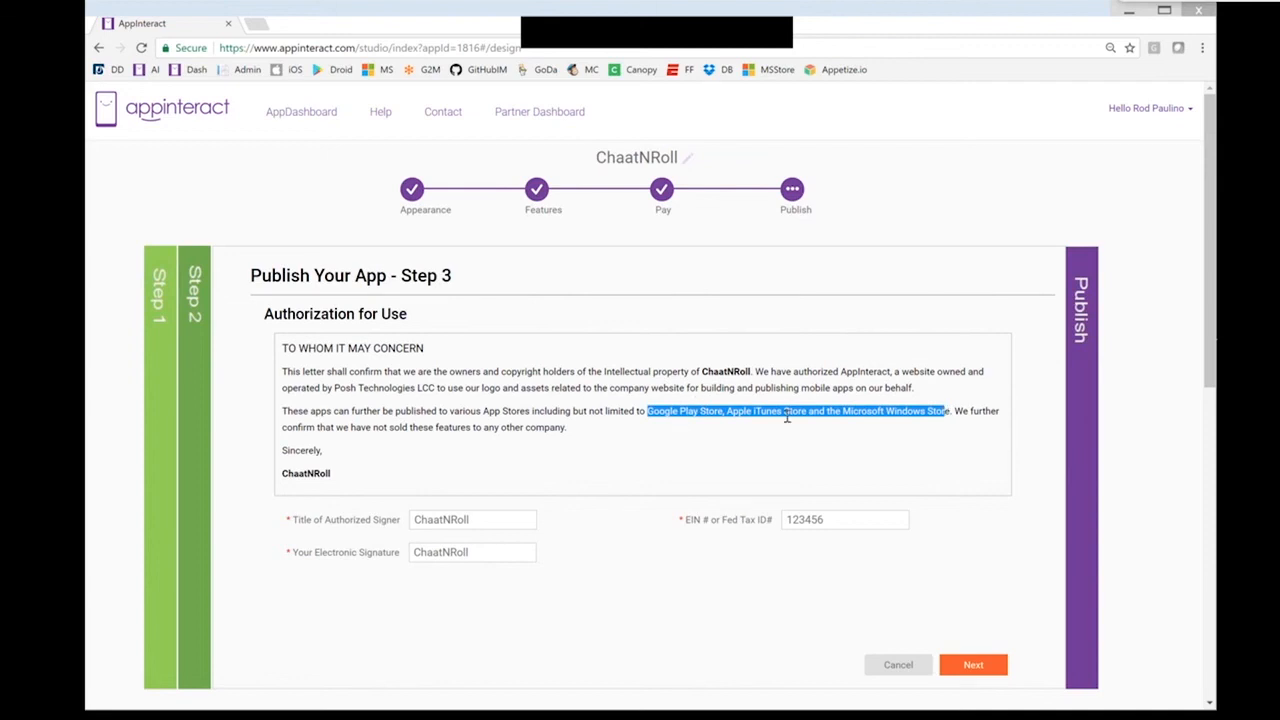
pyautogui.click(912, 432)
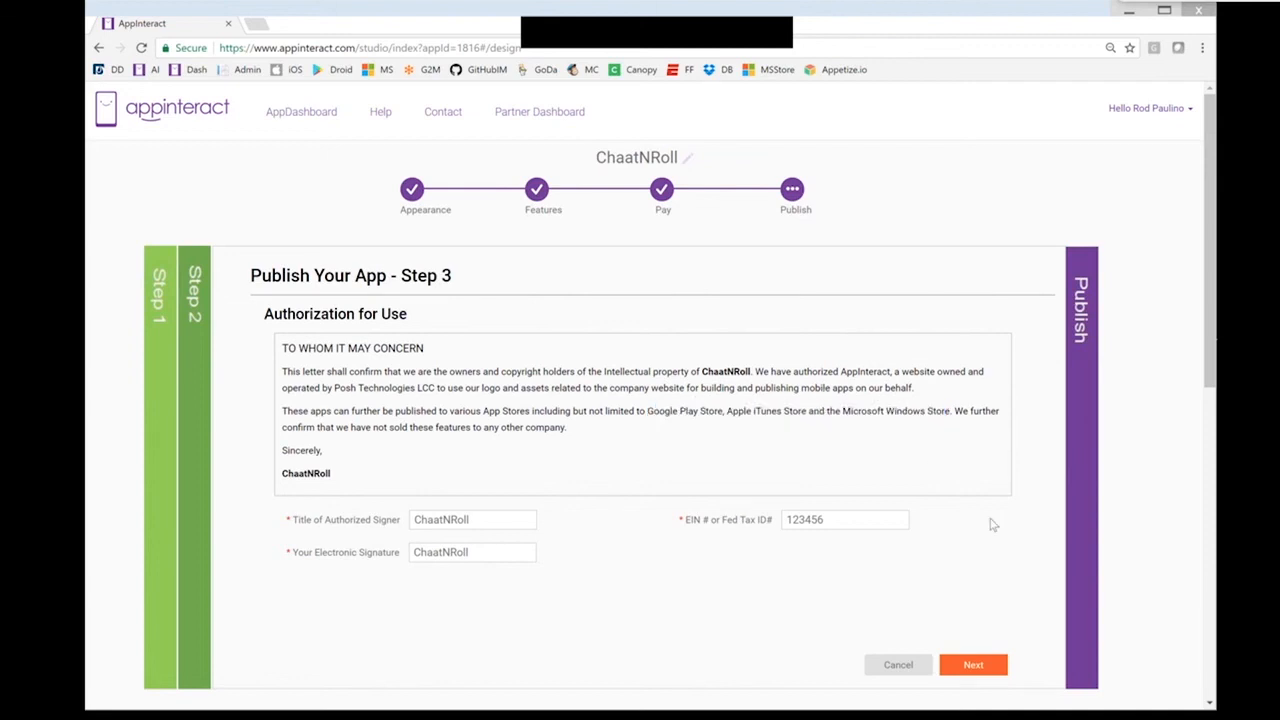
pyautogui.click(973, 666)
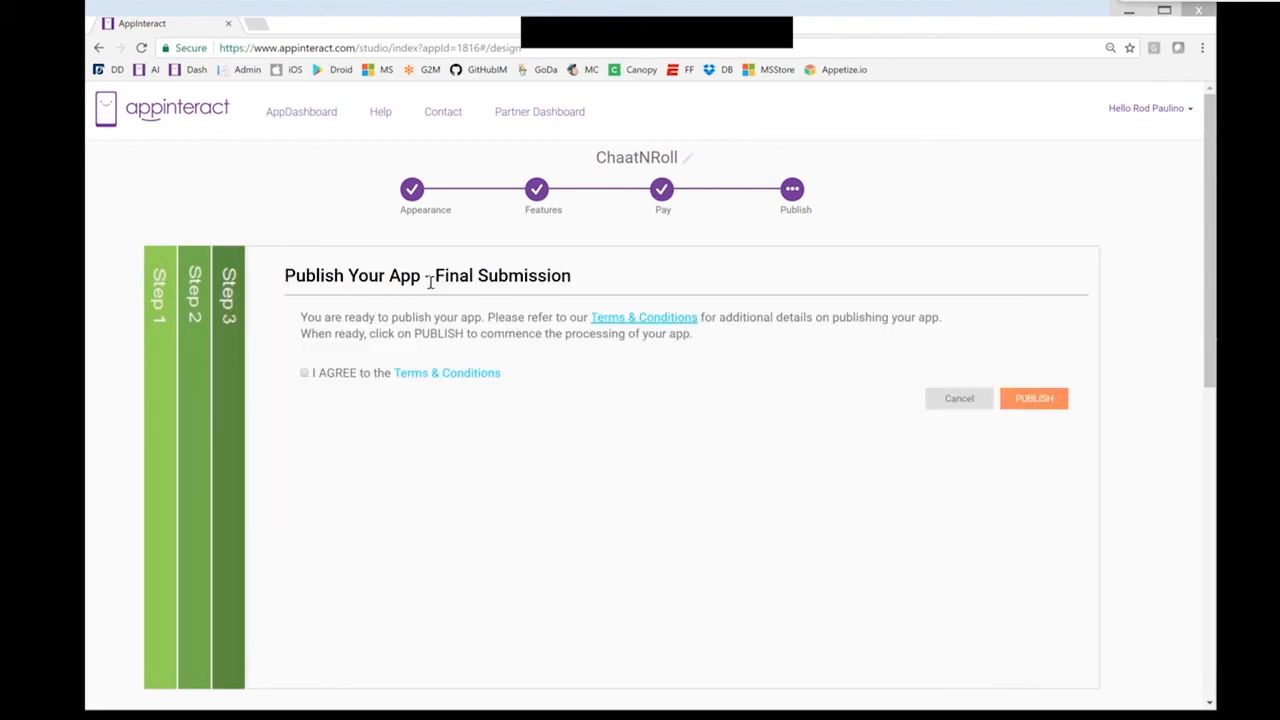
pyautogui.click(305, 374)
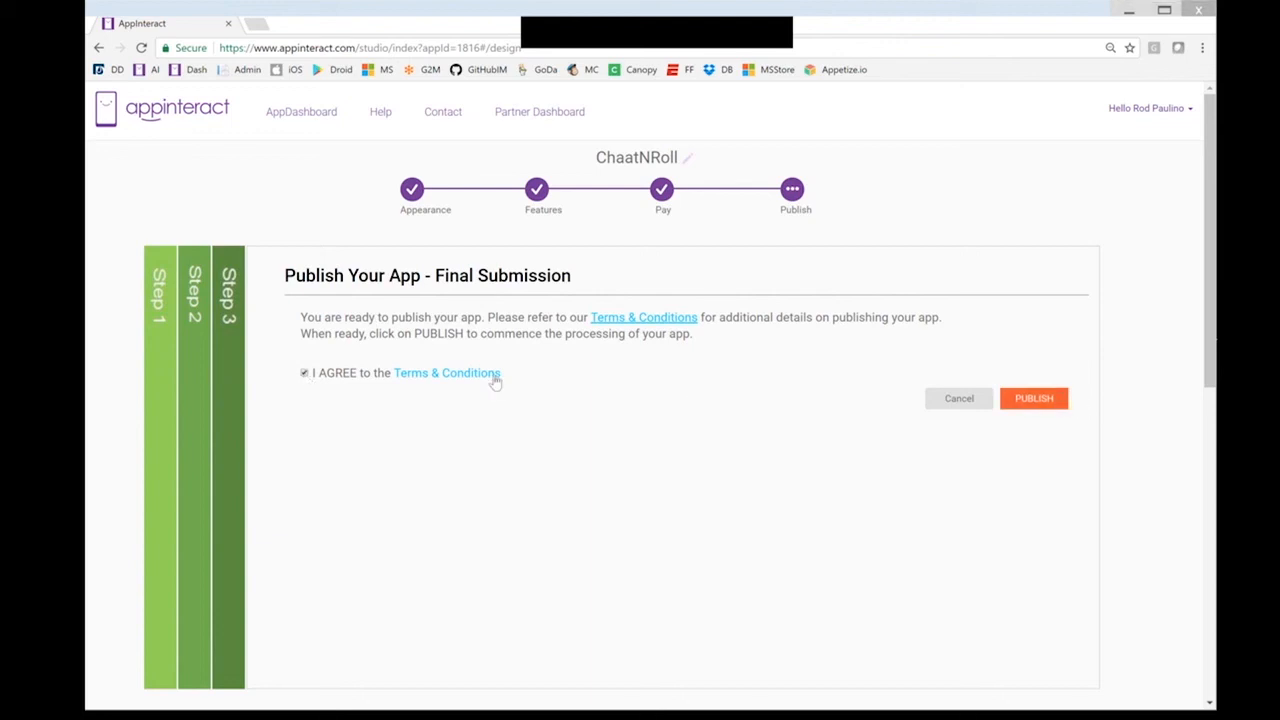
pyautogui.click(305, 374)
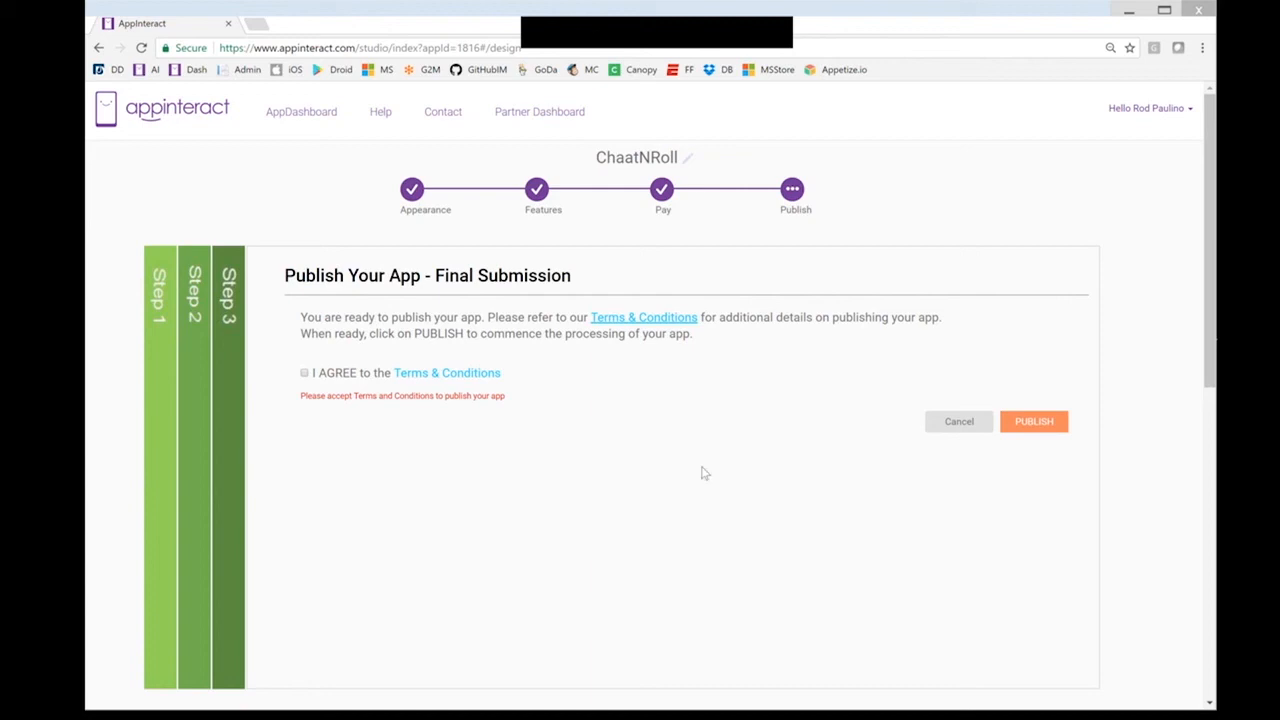